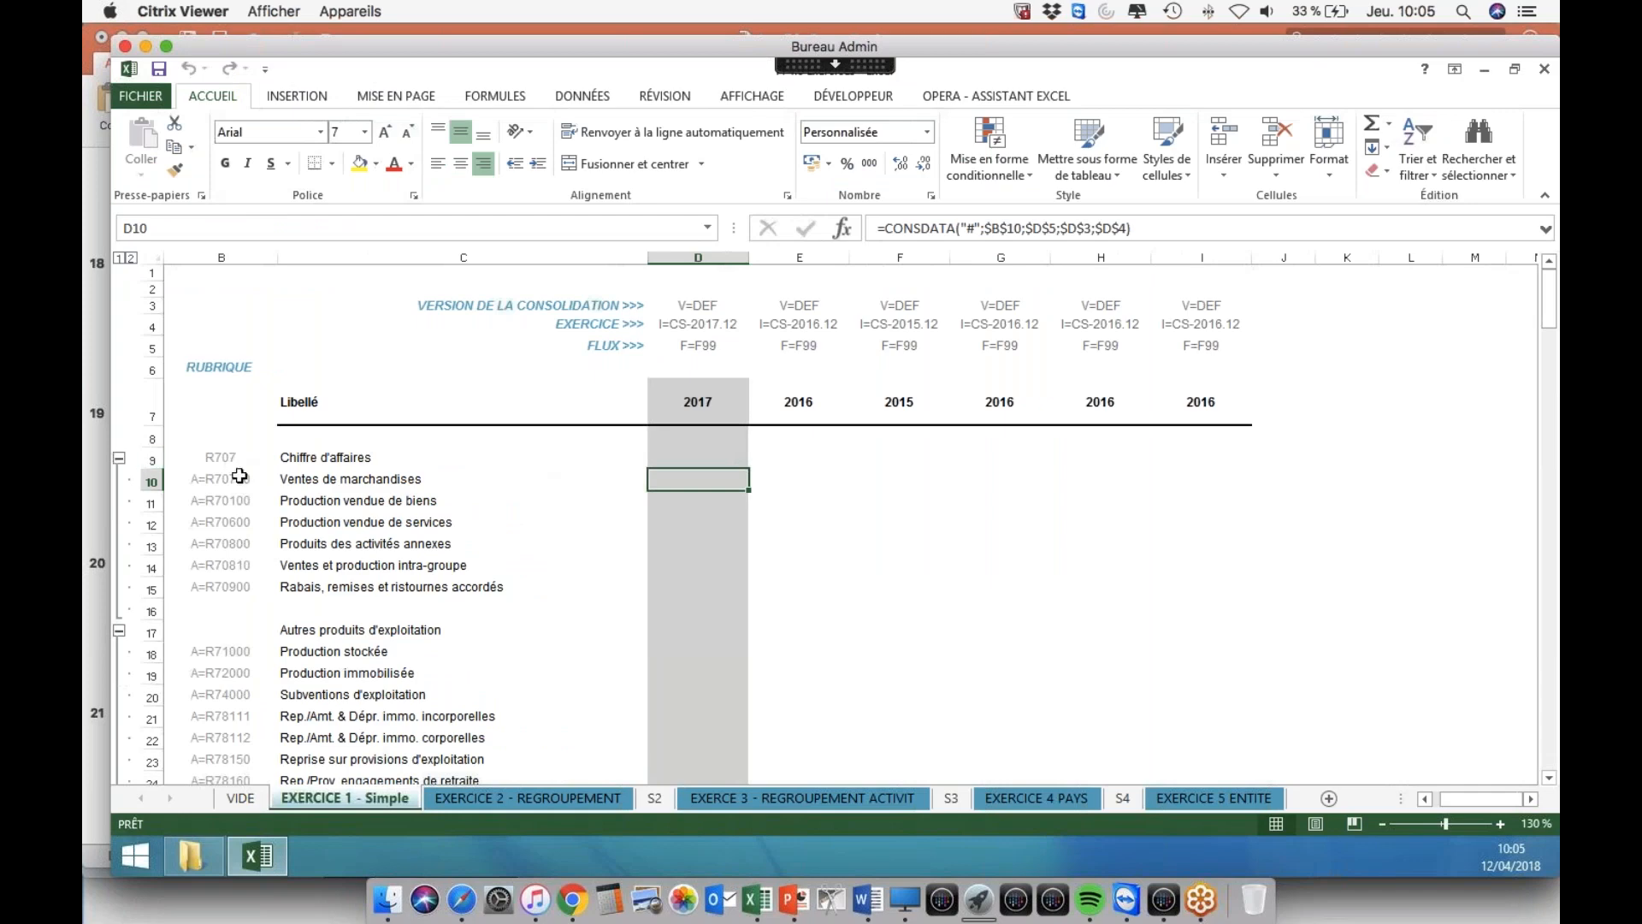
- Review the rubric codes in column B and the EXERCICE codes in row 4 of the EXERCICE 1 - Simple sheet
{"action": "left_click", "coordinate": [240, 475]}
{"action": "scroll", "coordinate": [240, 475], "scroll_direction": "down", "scroll_amount": 16}
{"action": "scroll", "coordinate": [267, 499], "scroll_direction": "down", "scroll_amount": 20}
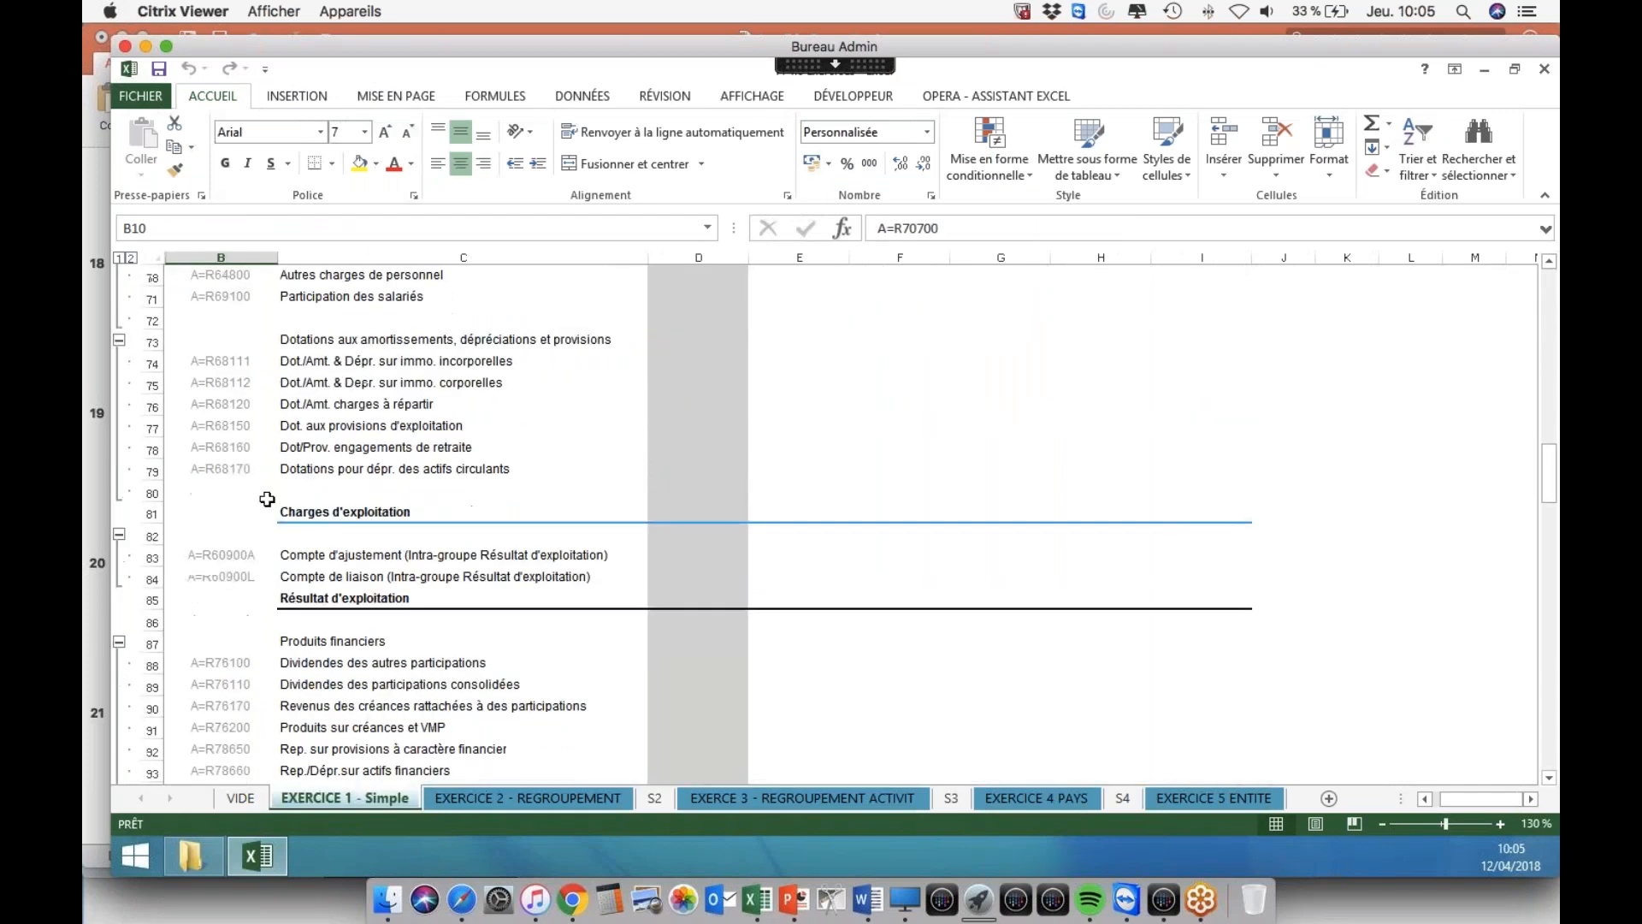
{"action": "scroll", "coordinate": [266, 498], "scroll_direction": "up", "scroll_amount": 20}
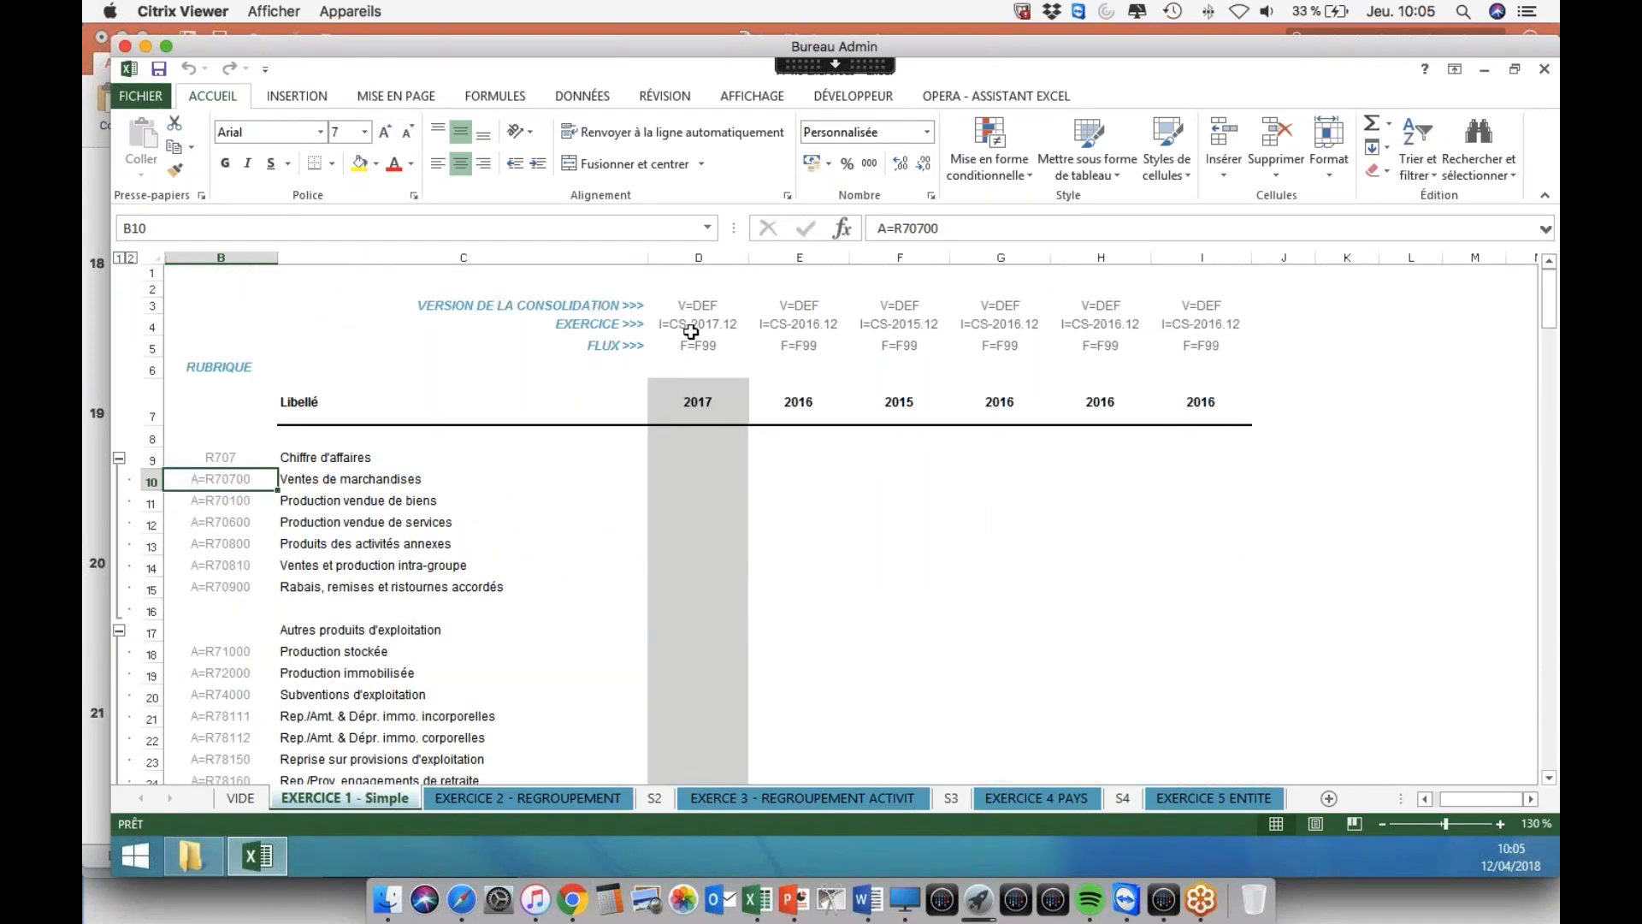
{"action": "left_click", "coordinate": [799, 325]}
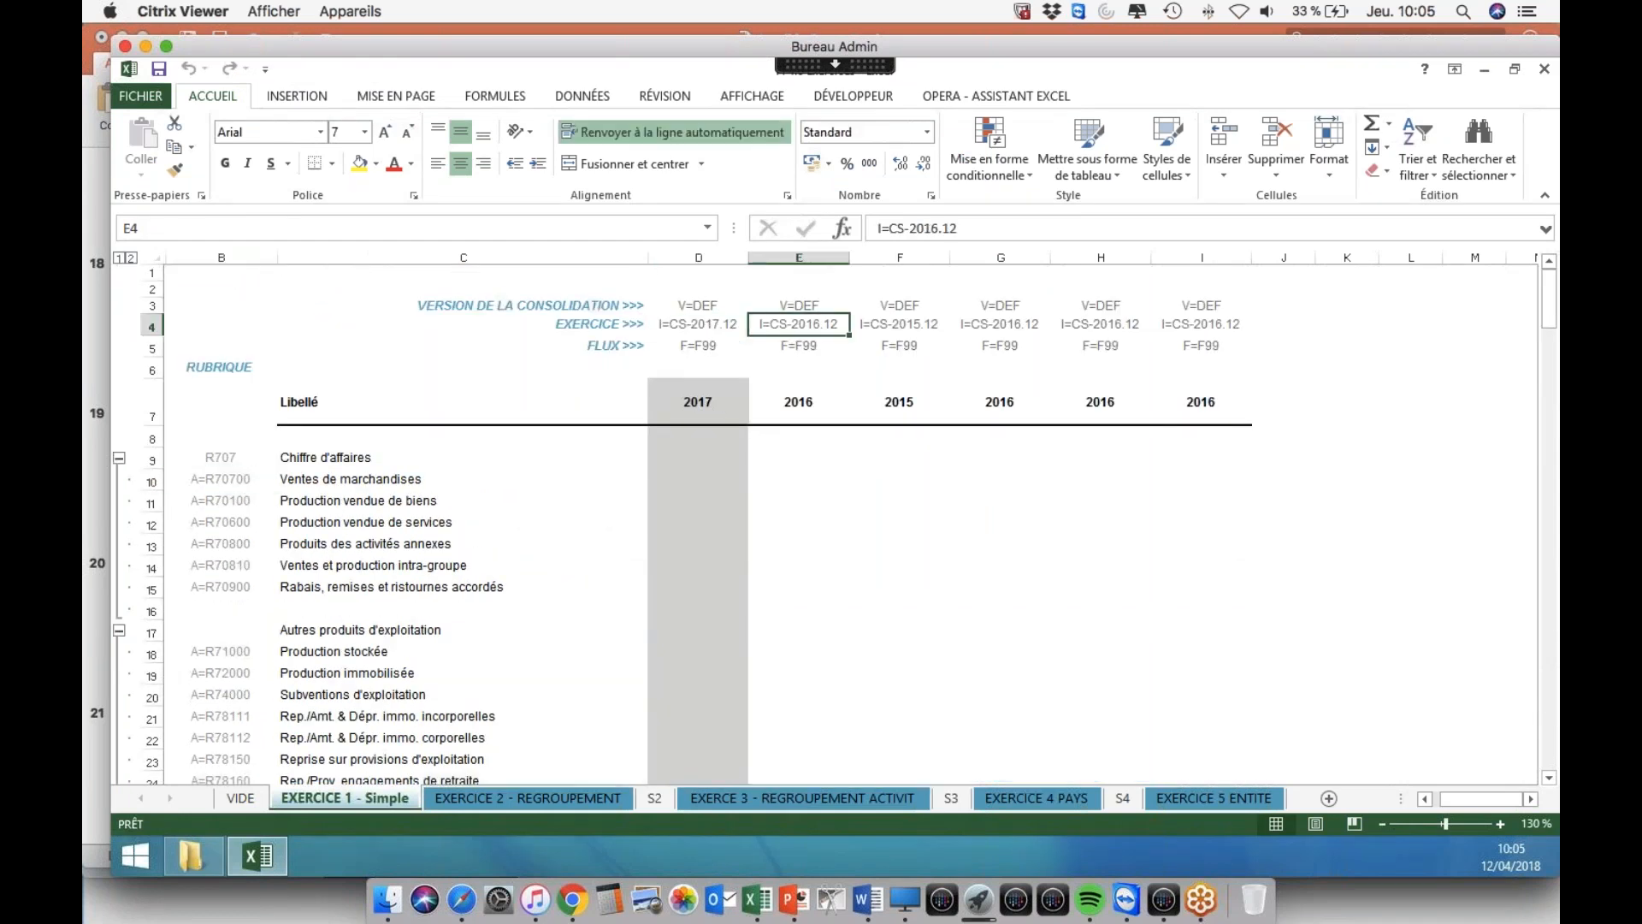
{"action": "left_click", "coordinate": [913, 322]}
- Set the EXERCICE code in cell G4 to I=CS-2014.12
{"action": "left_click", "coordinate": [1013, 322]}
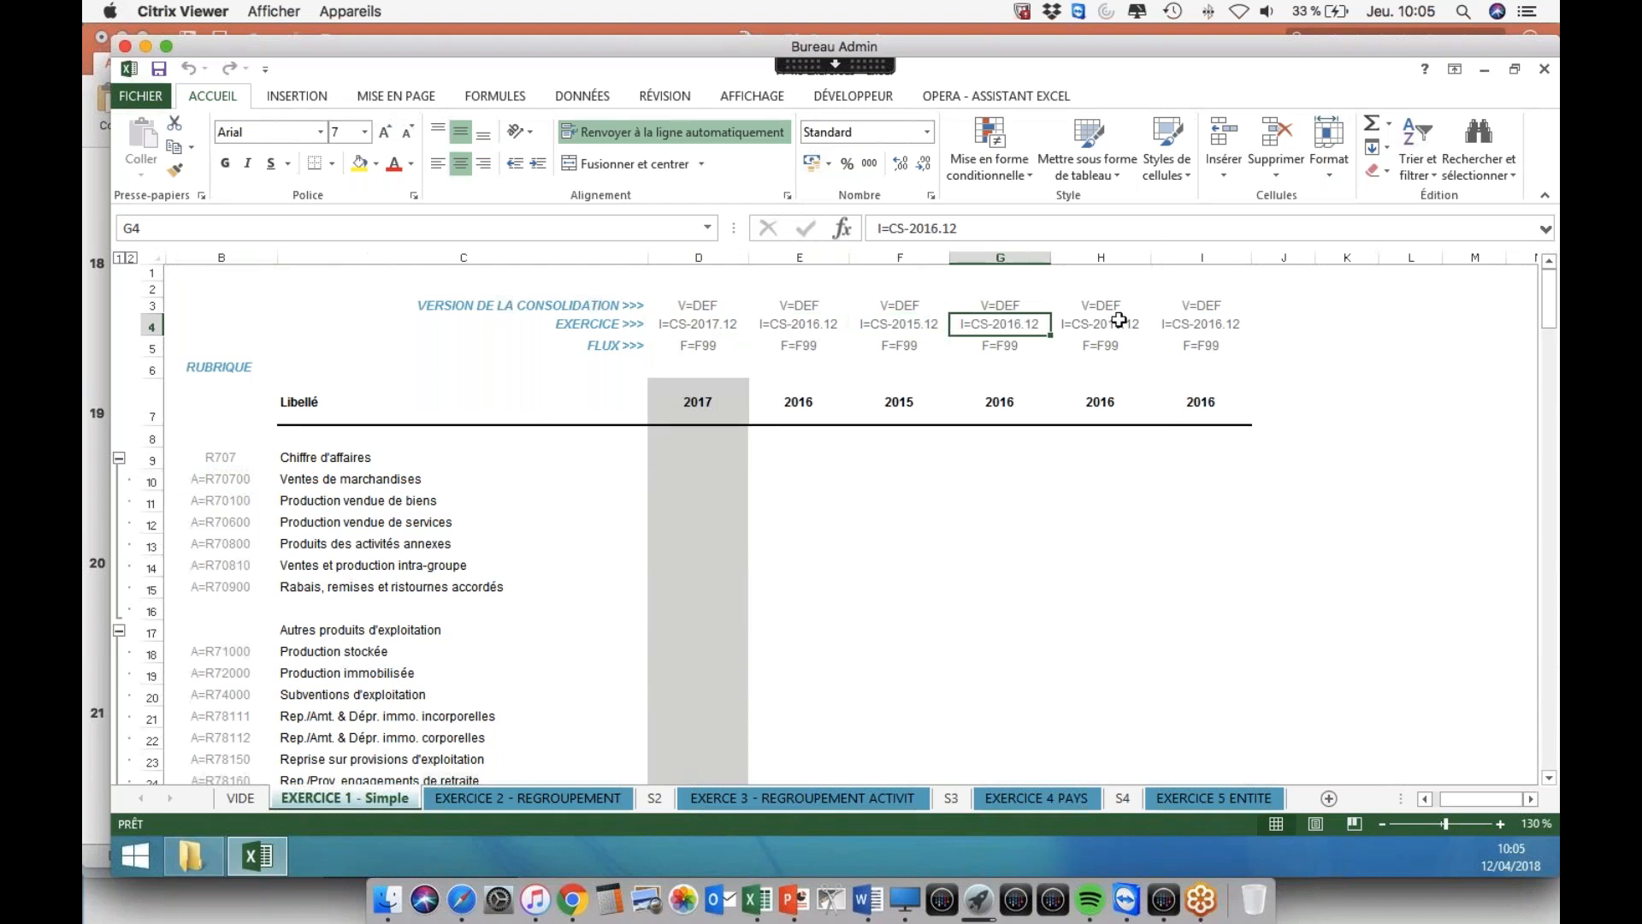
{"action": "left_click", "coordinate": [968, 219]}
{"action": "key", "text": "Left"}
{"action": "key", "text": "Left"}
{"action": "key", "text": "Left"}
{"action": "key", "text": "BackSpace"}
{"action": "type", "text": "4"}
{"action": "key", "text": "Return"}
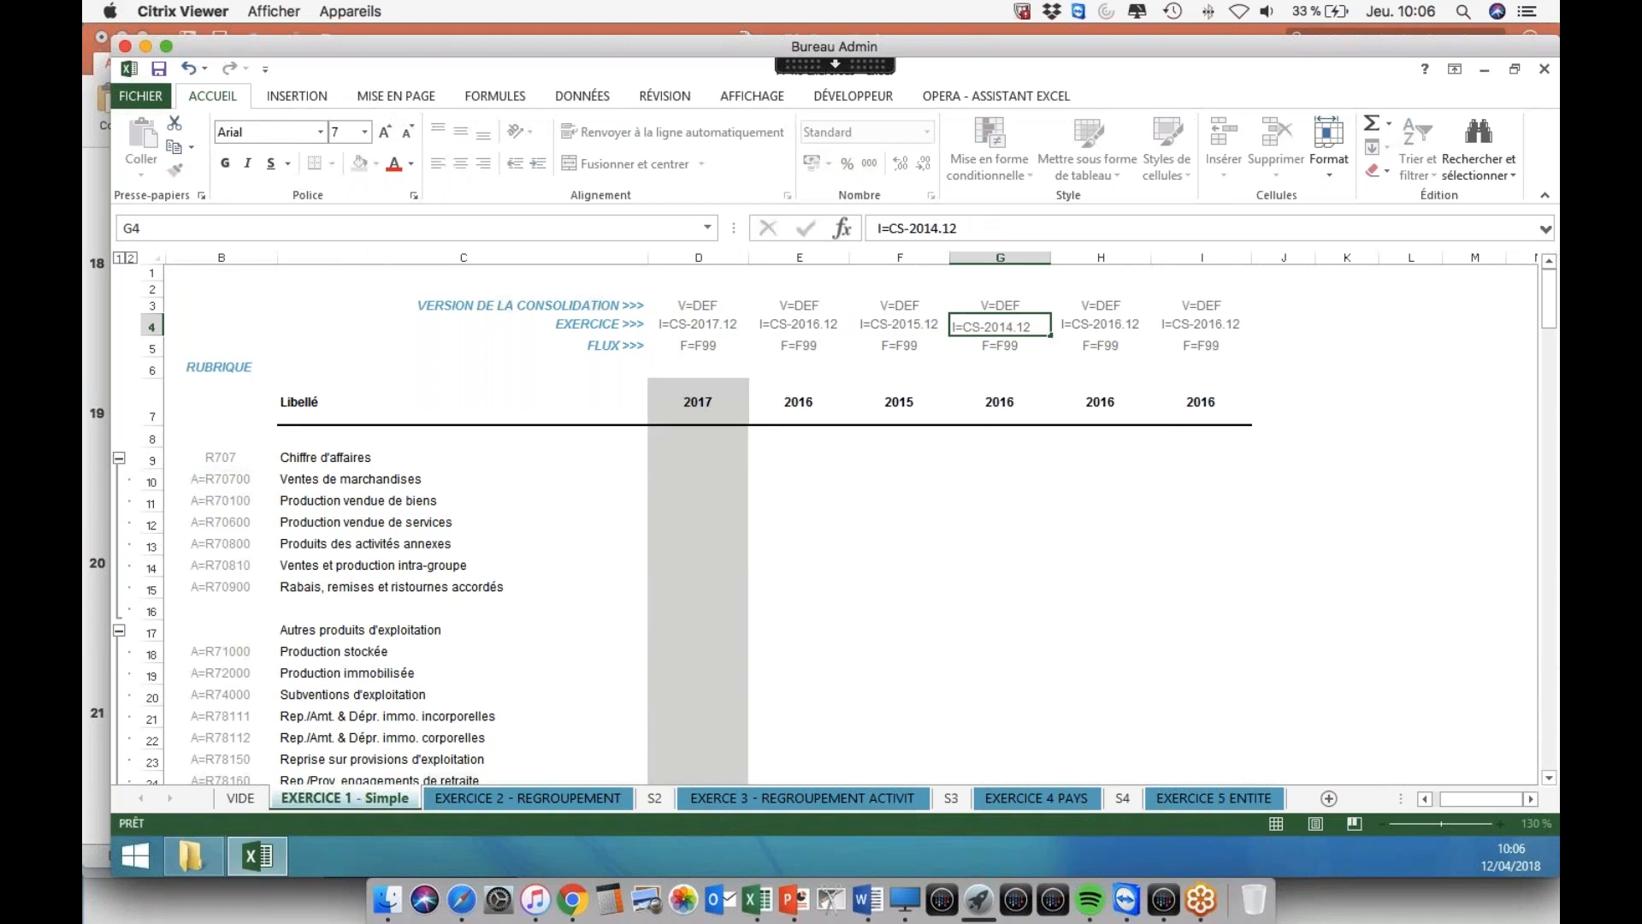
- Set the EXERCICE code in cell H4 to I=CS-2013.12
{"action": "key", "text": "Up"}
{"action": "key", "text": "Right"}
{"action": "left_click", "coordinate": [944, 226]}
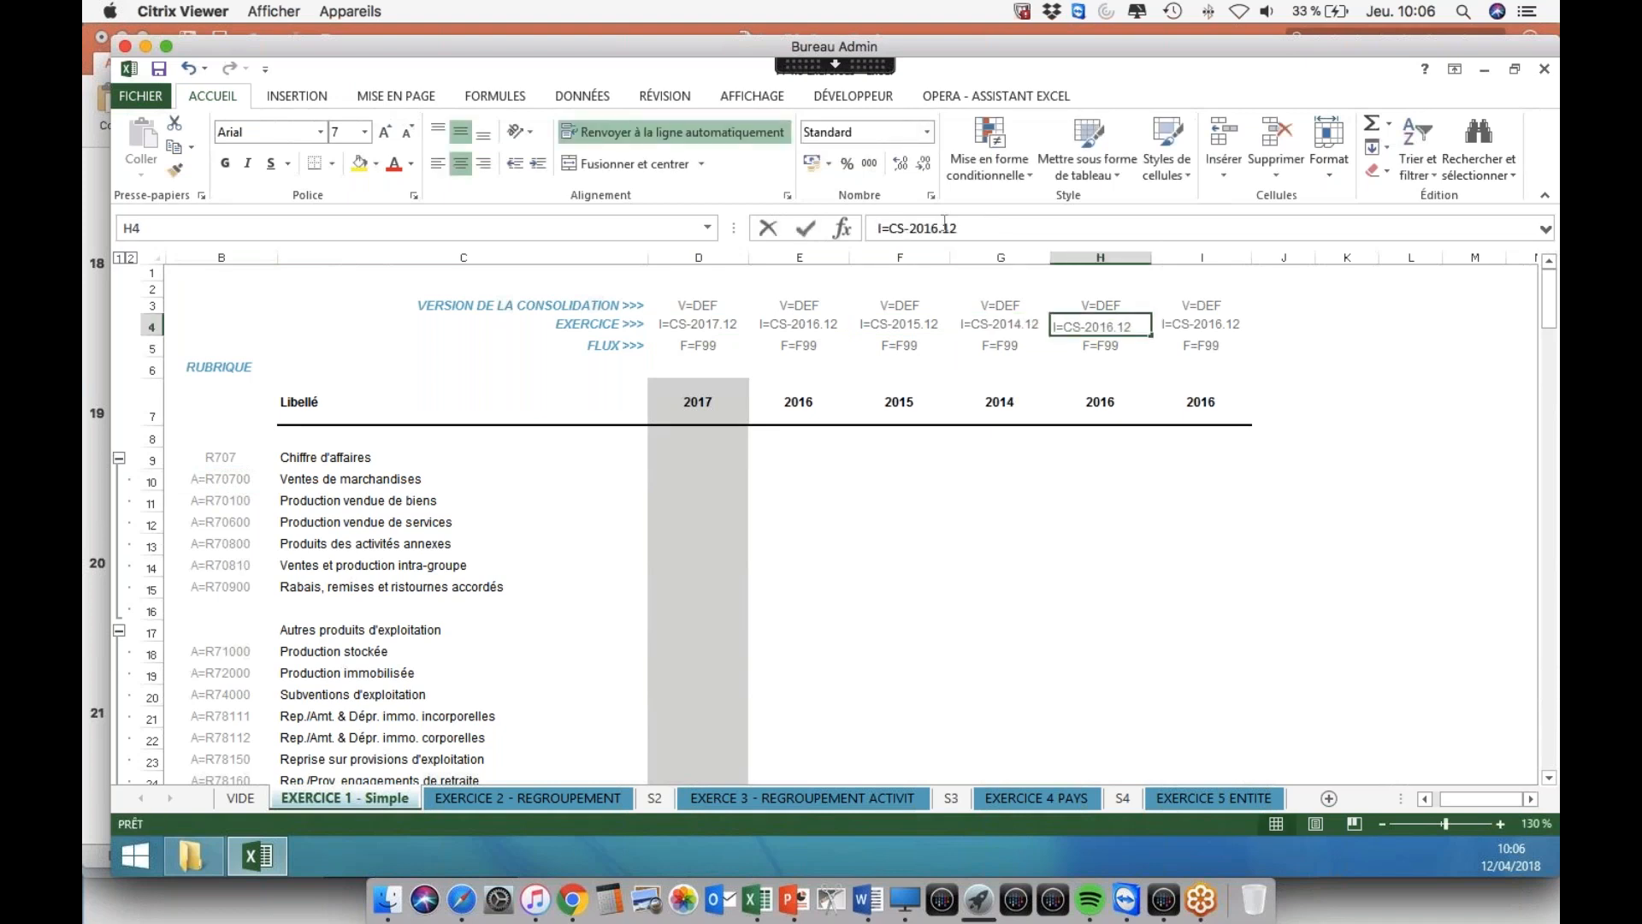
{"action": "key", "text": "BackSpace"}
{"action": "type", "text": "3"}
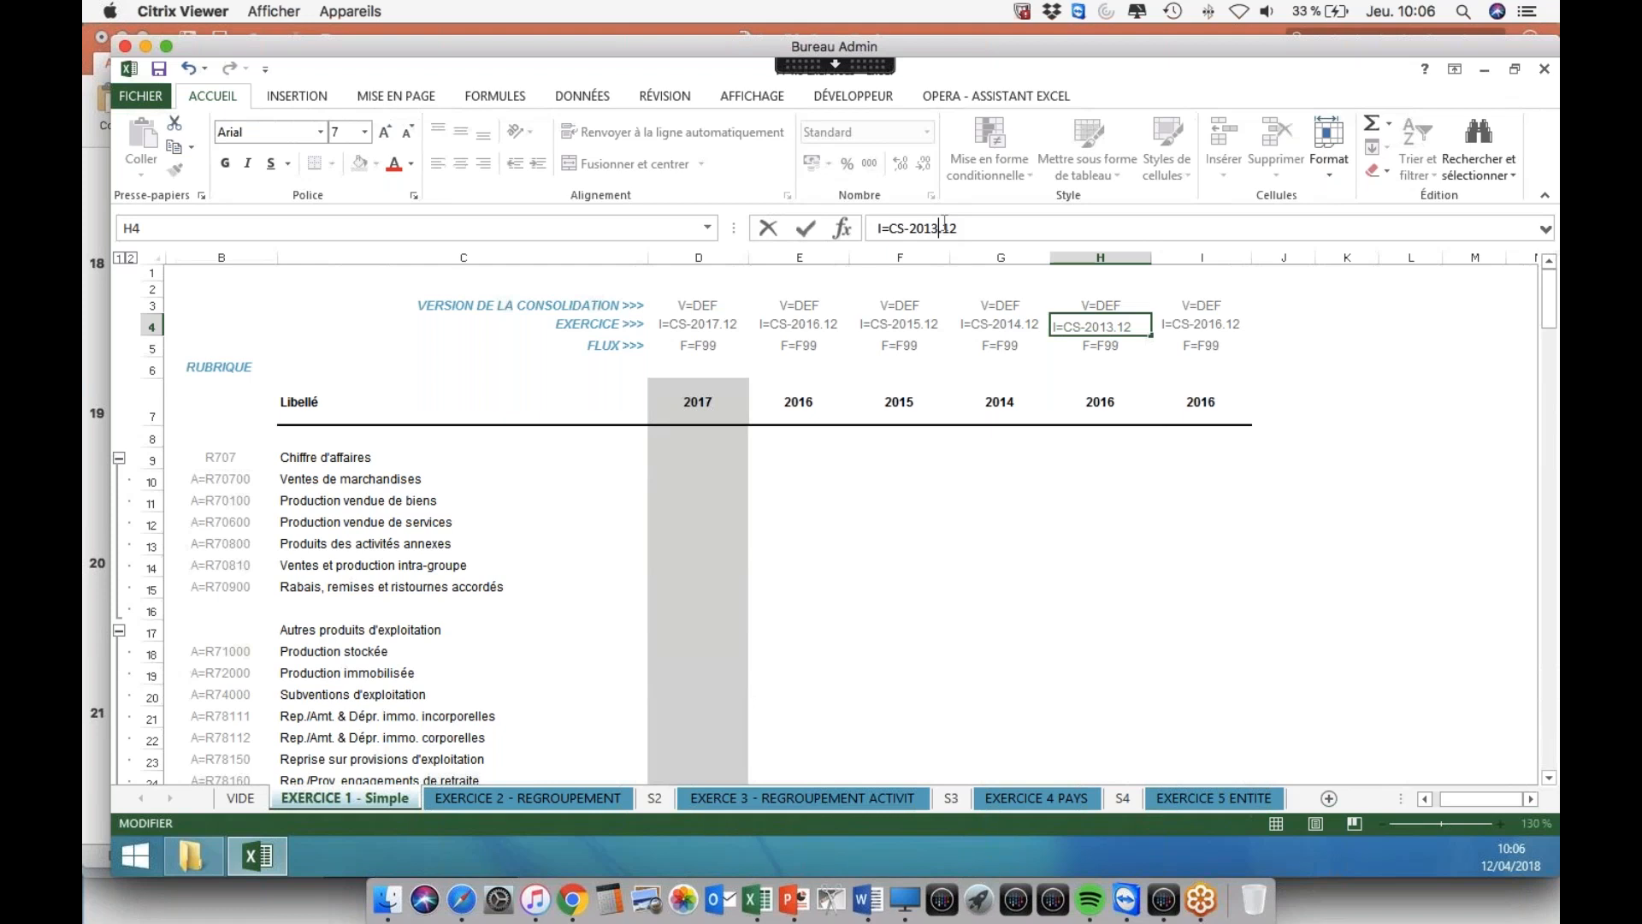
{"action": "key", "text": "Return"}
- Set the EXERCICE code in cell I4 to I=CS-2012.12
{"action": "key", "text": "Up"}
{"action": "key", "text": "Right"}
{"action": "left_click", "coordinate": [944, 226]}
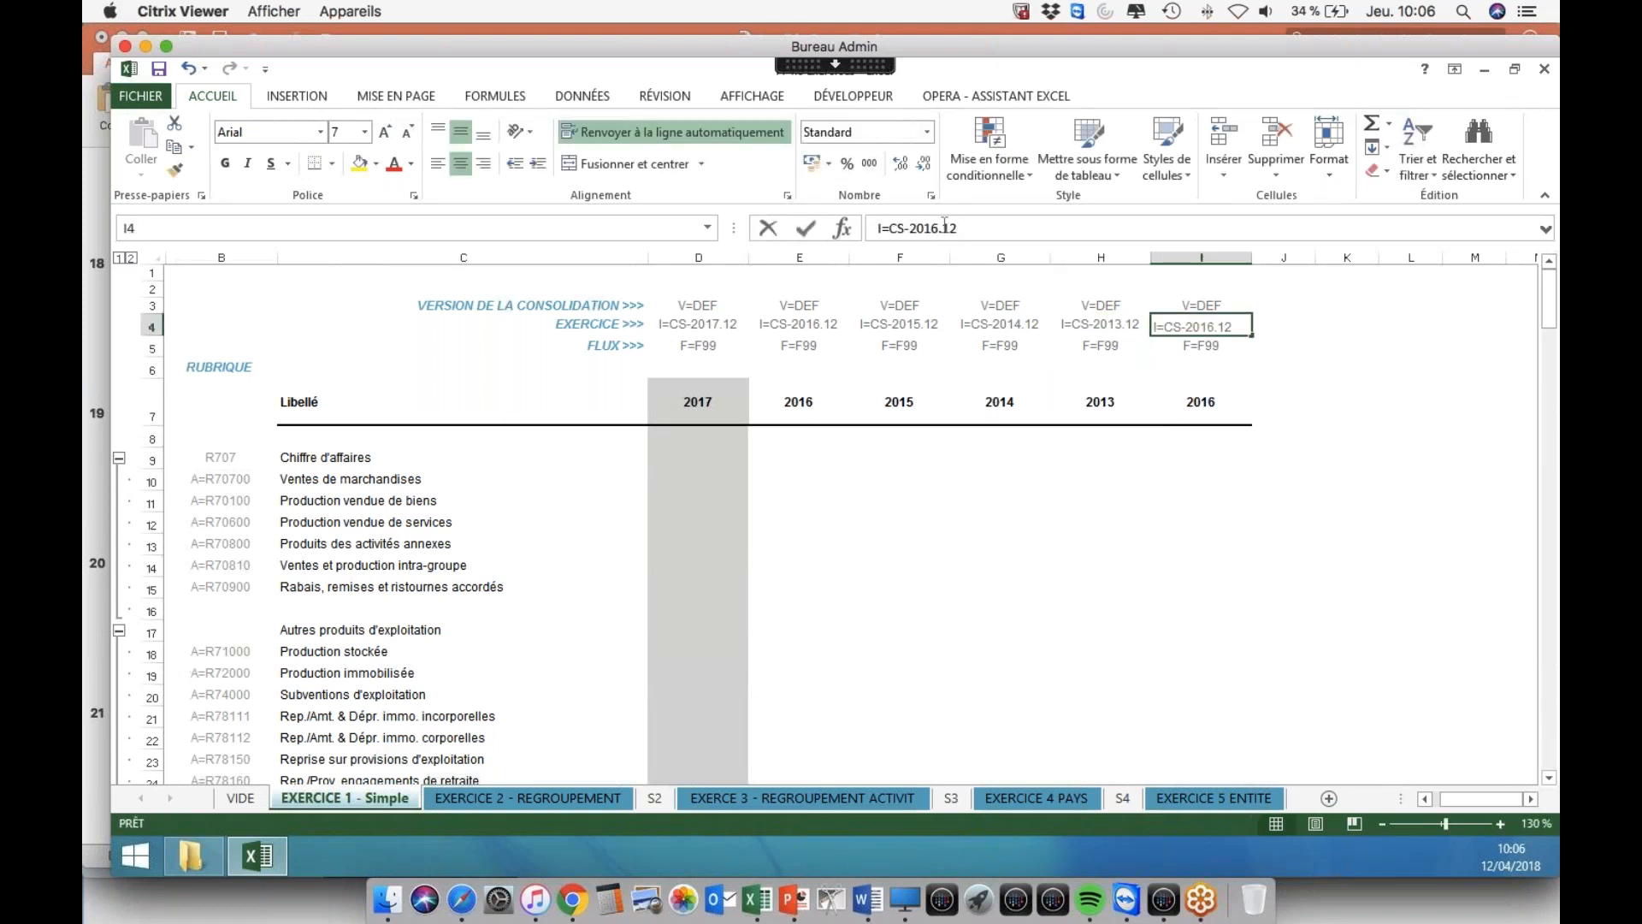
{"action": "key", "text": "BackSpace"}
{"action": "type", "text": "2"}
{"action": "key", "text": "Return"}
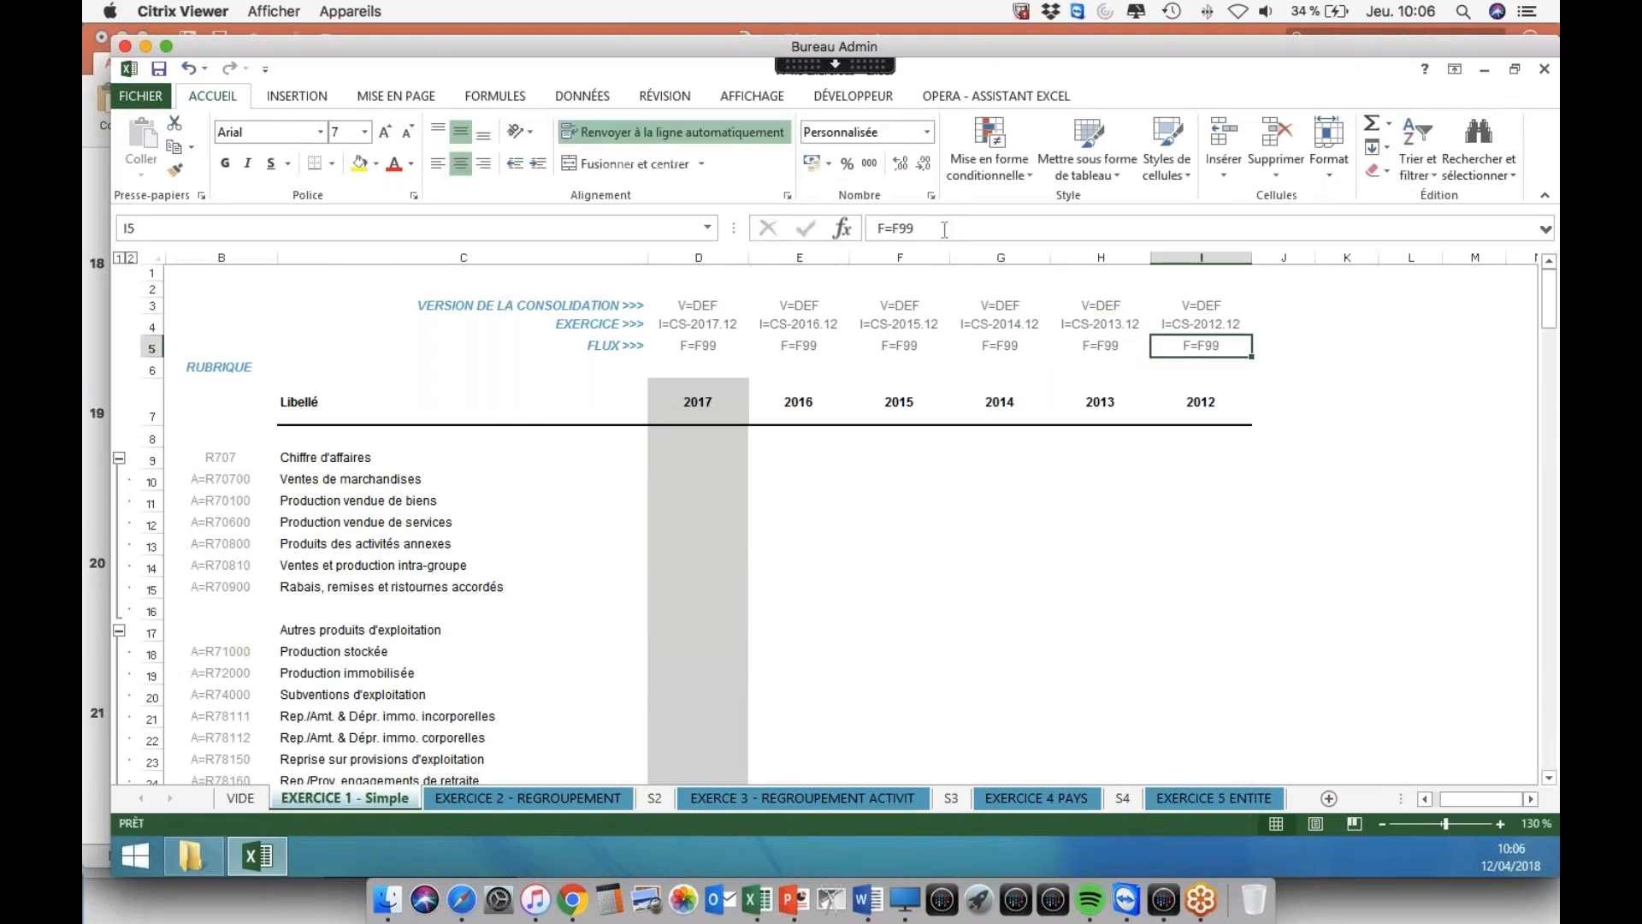
- Launch the Opera Excel assistant connection and sign in as RETRIEVE with the account password
{"action": "left_click", "coordinate": [900, 581]}
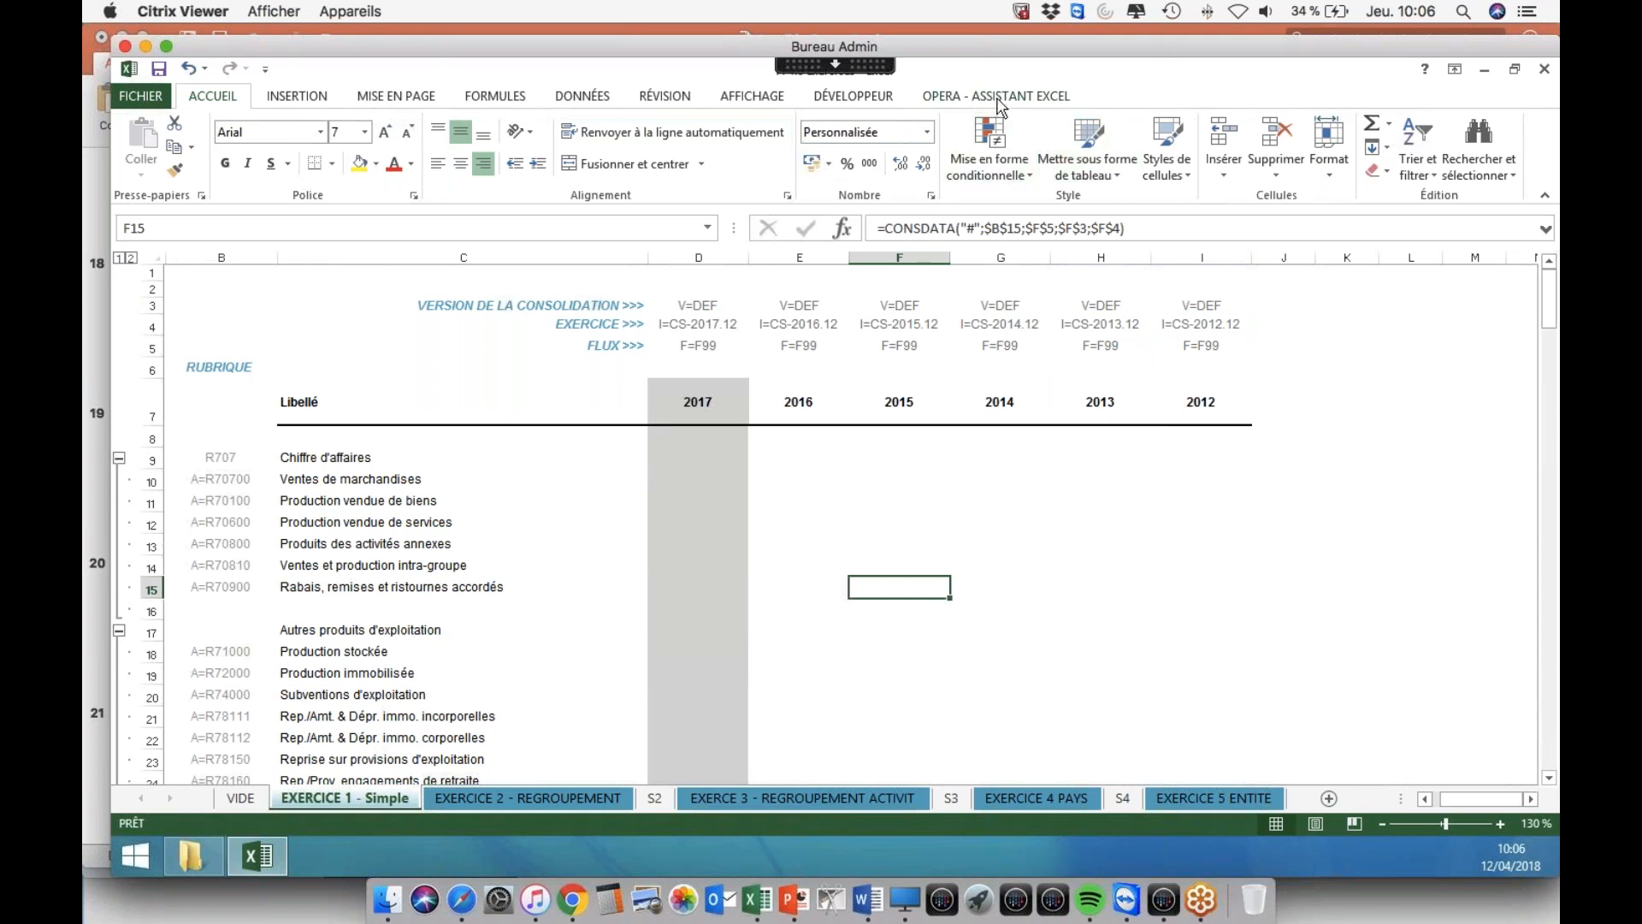
{"action": "left_click", "coordinate": [946, 99]}
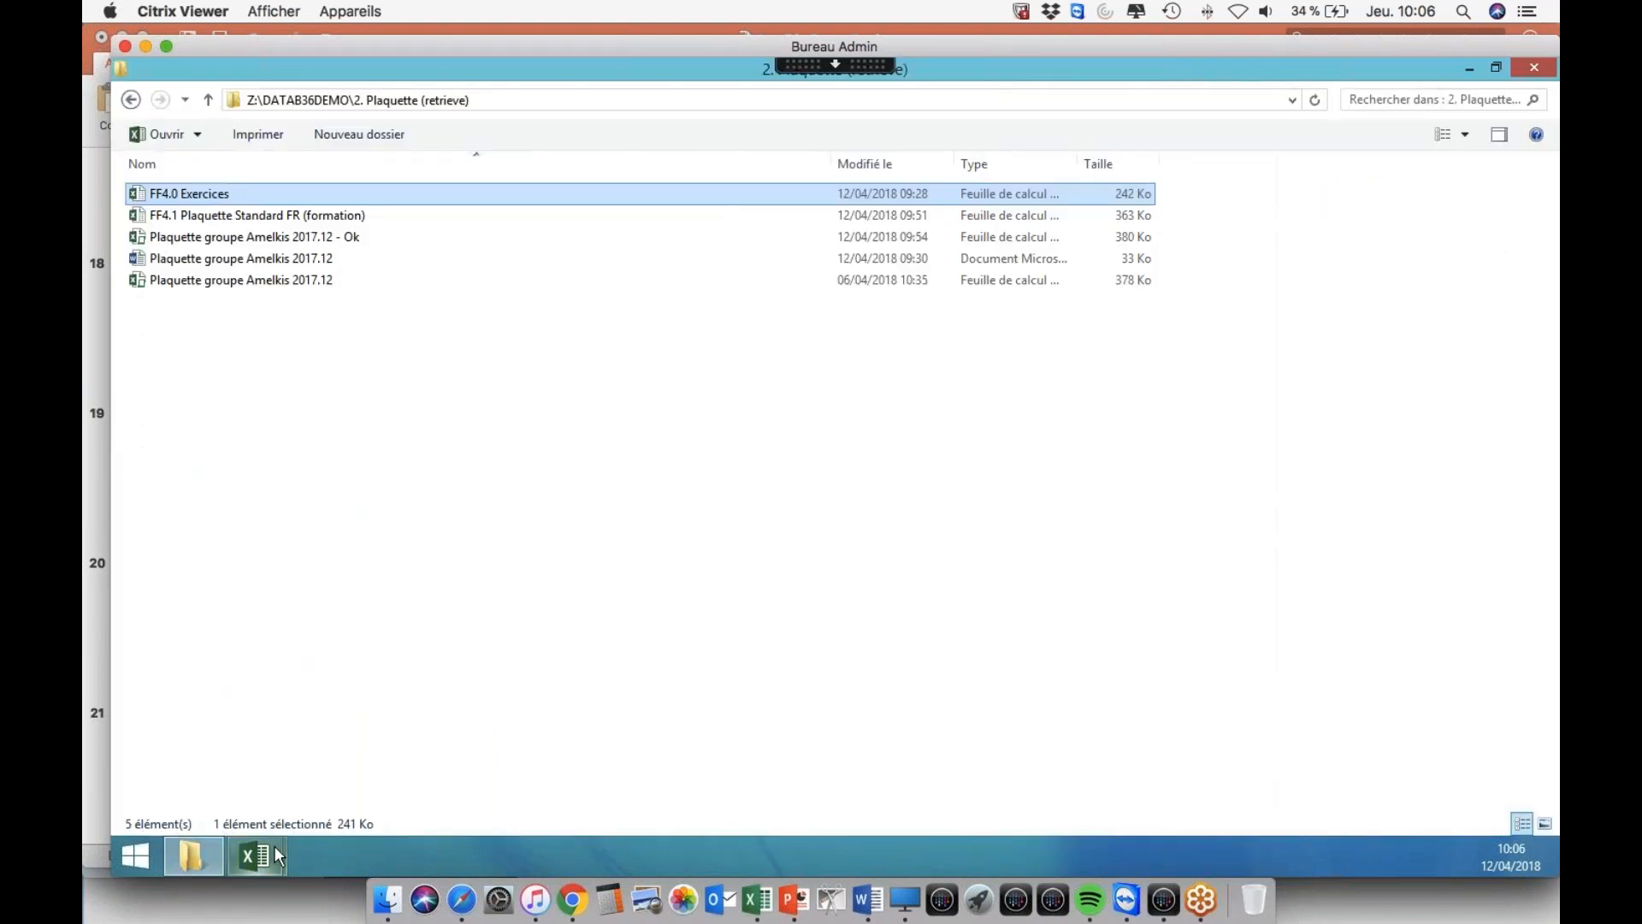
{"action": "right_click", "coordinate": [273, 845]}
{"action": "left_click", "coordinate": [260, 852]}
{"action": "left_click", "coordinate": [554, 690]}
{"action": "type", "text": "RETRIEVE"}
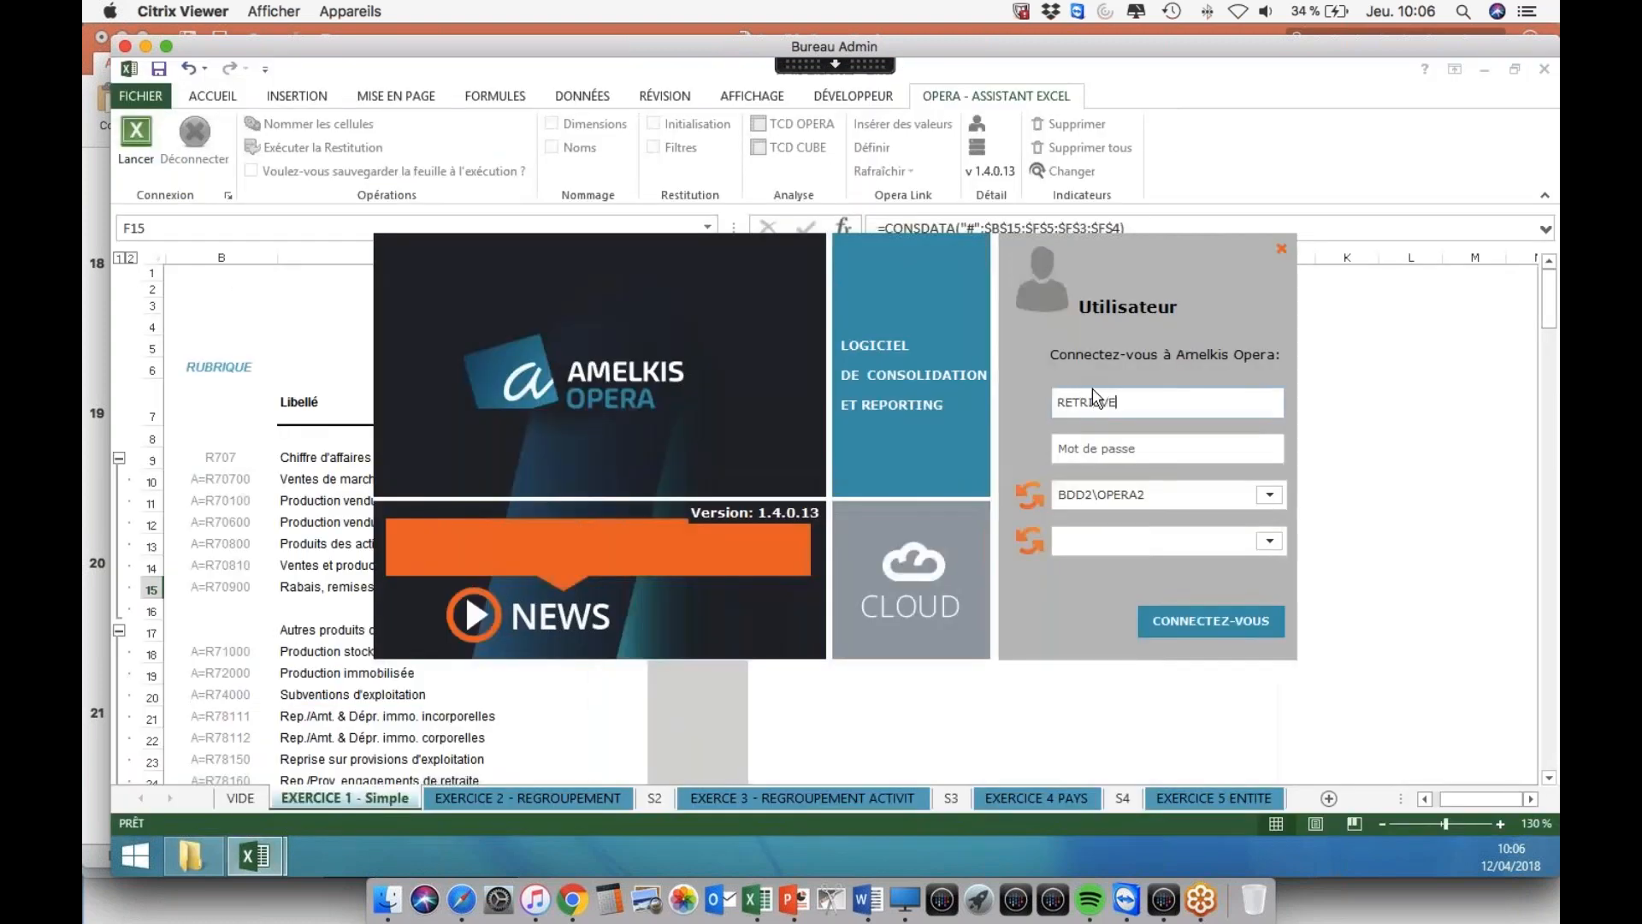
{"action": "left_click", "coordinate": [1095, 451]}
{"action": "type", "text": "**********"}
{"action": "left_click", "coordinate": [1210, 621]}
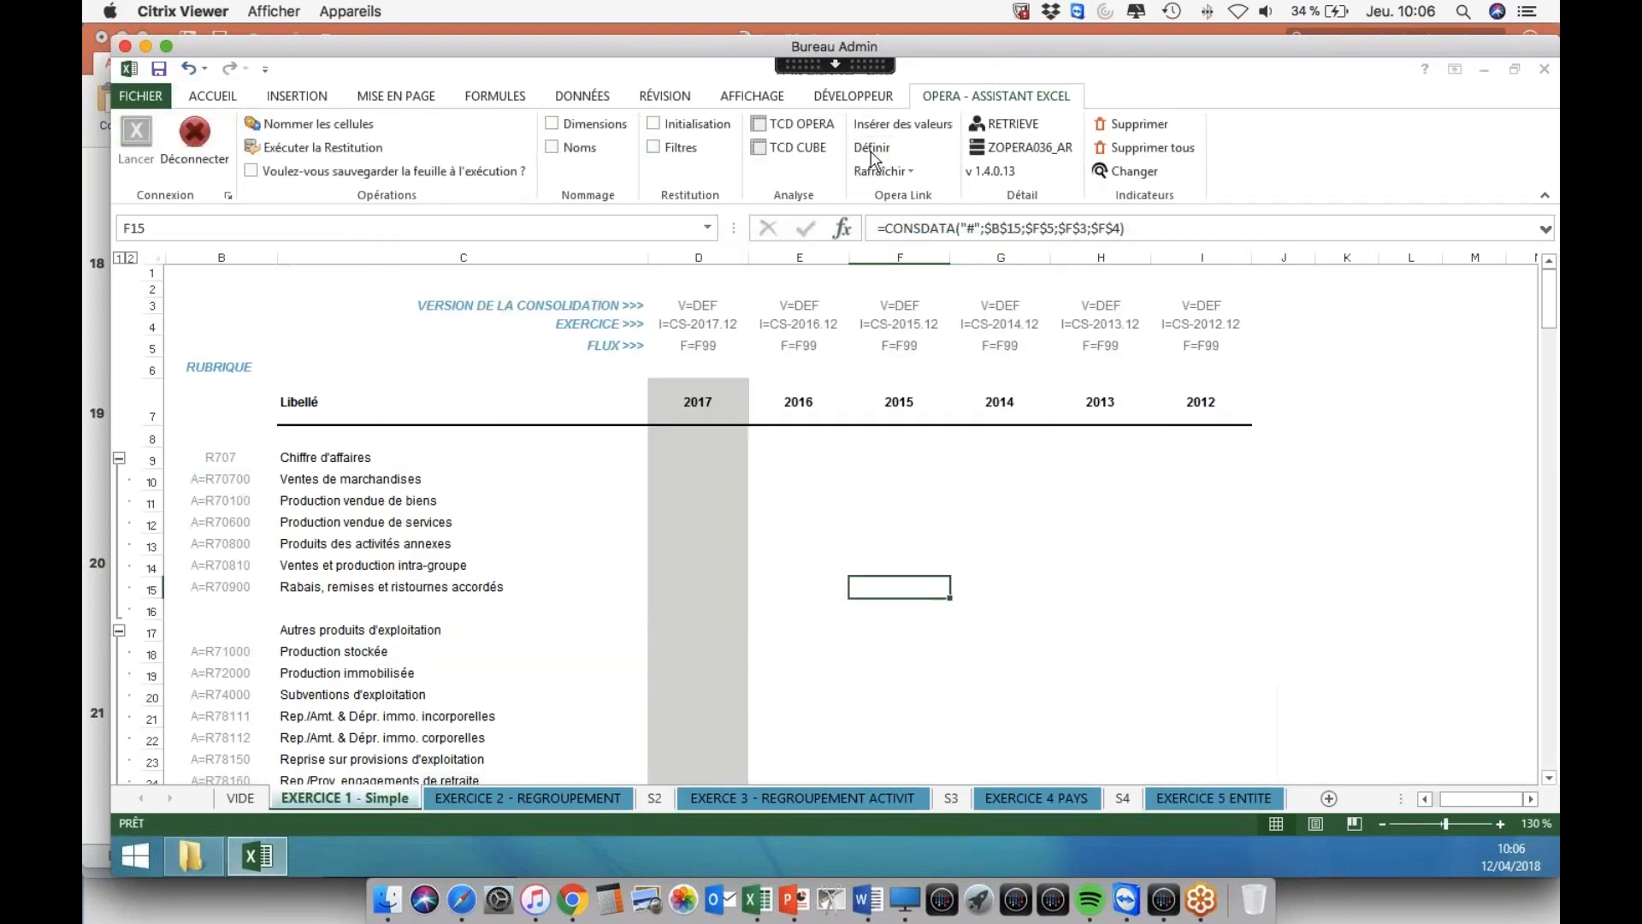
- Start an Opera Link definition and set its Ligne range to $B$10:$B$200
{"action": "left_click", "coordinate": [854, 502]}
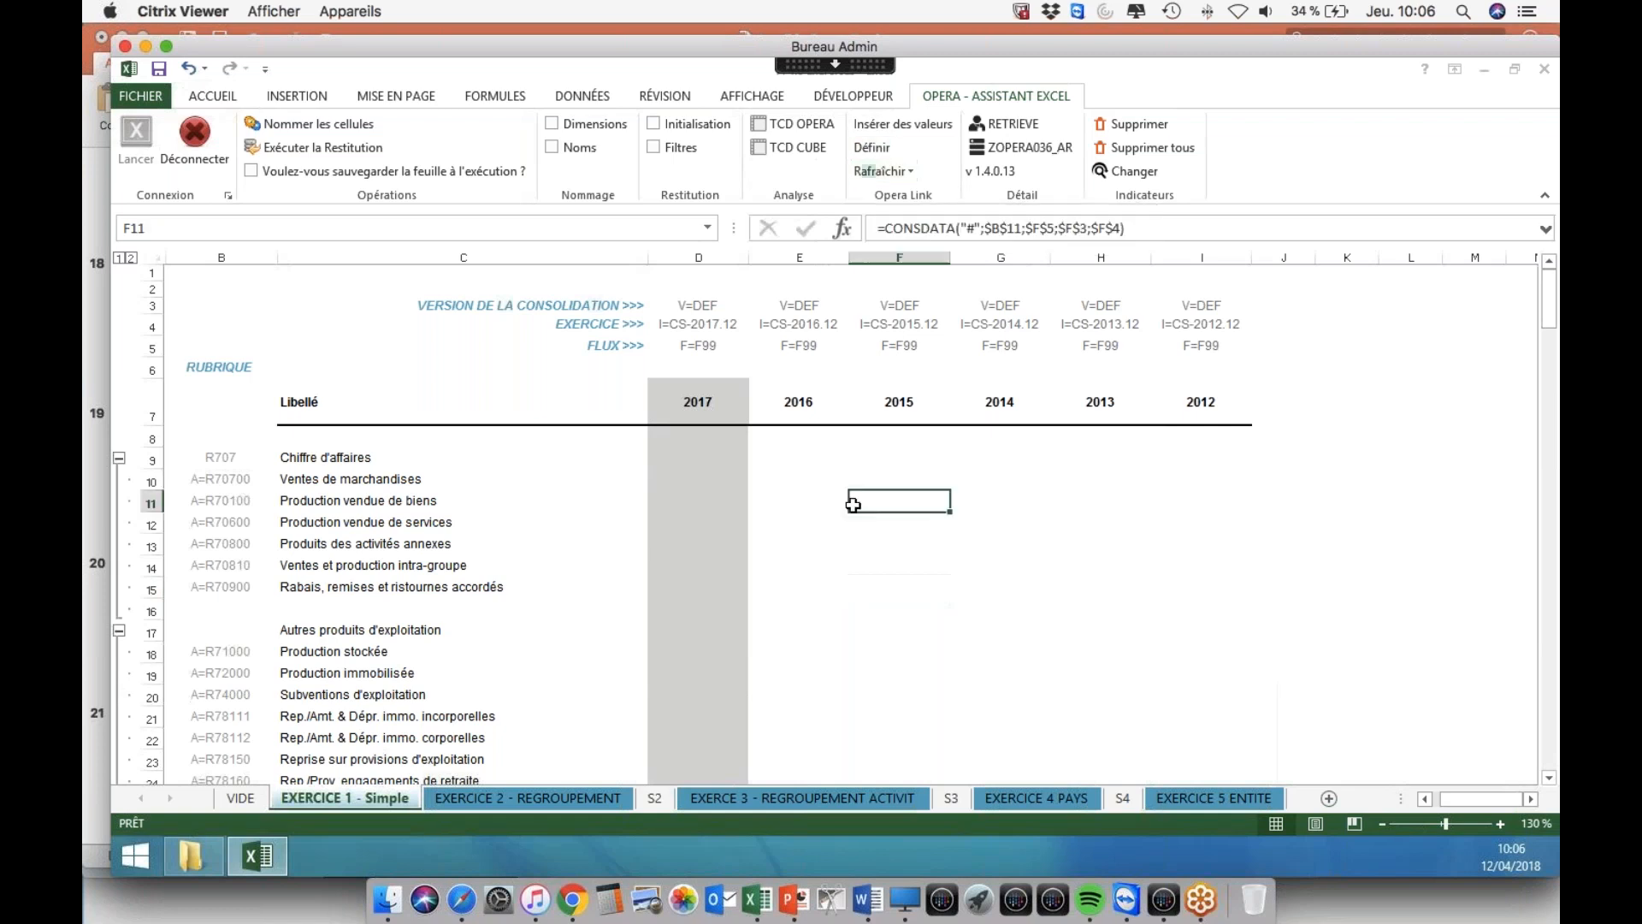
{"action": "left_click", "coordinate": [605, 369]}
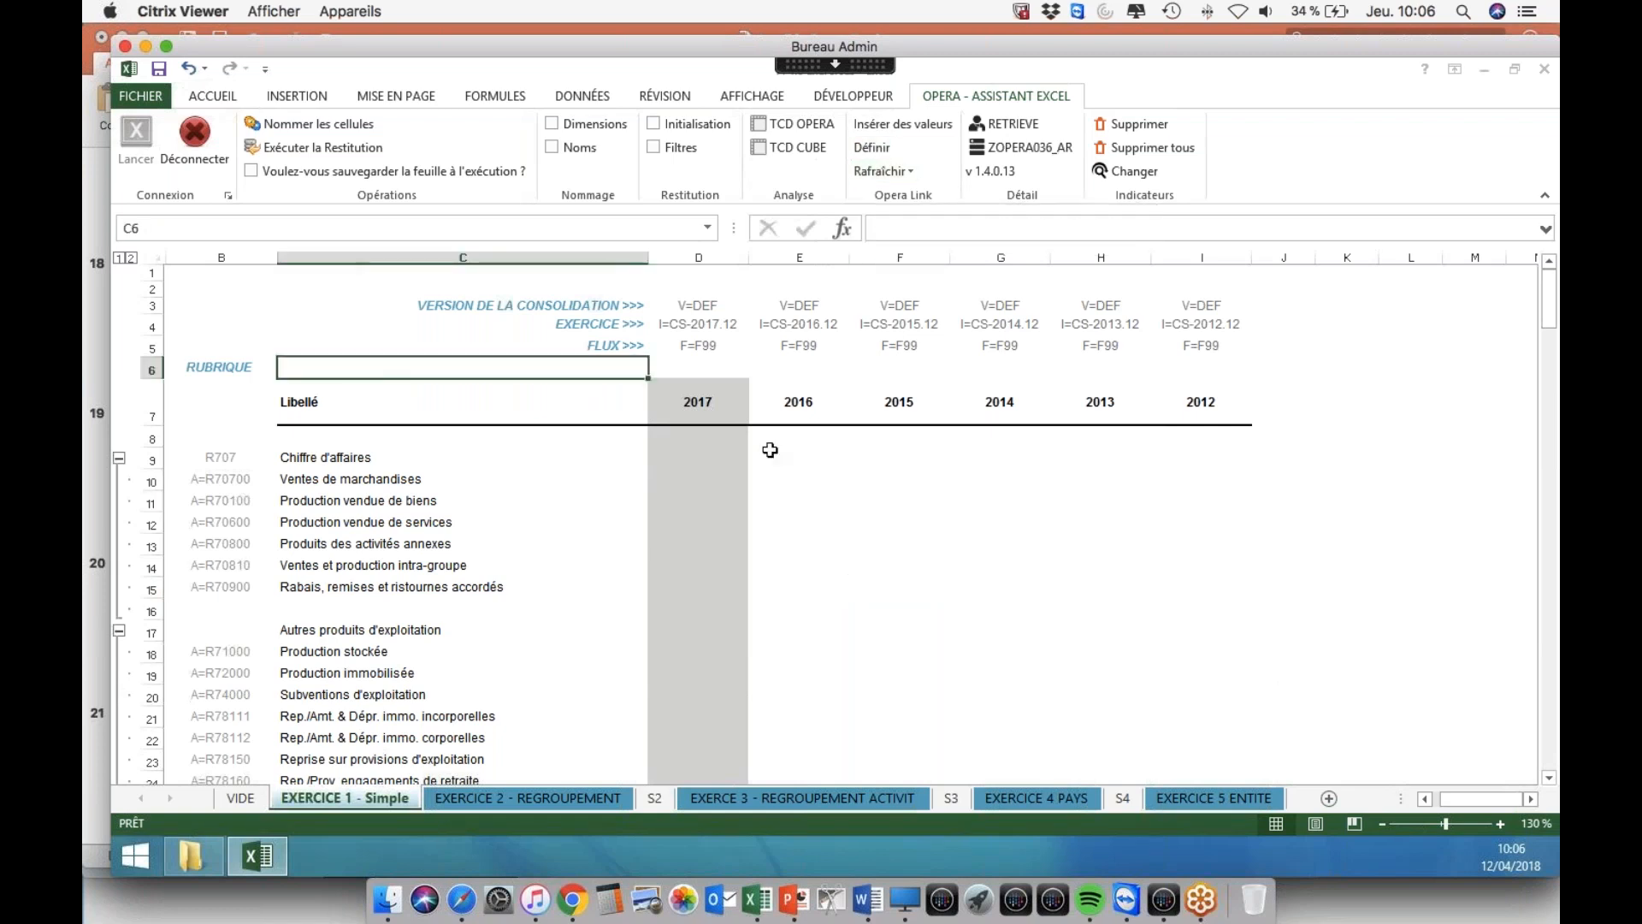
{"action": "left_click", "coordinate": [874, 149]}
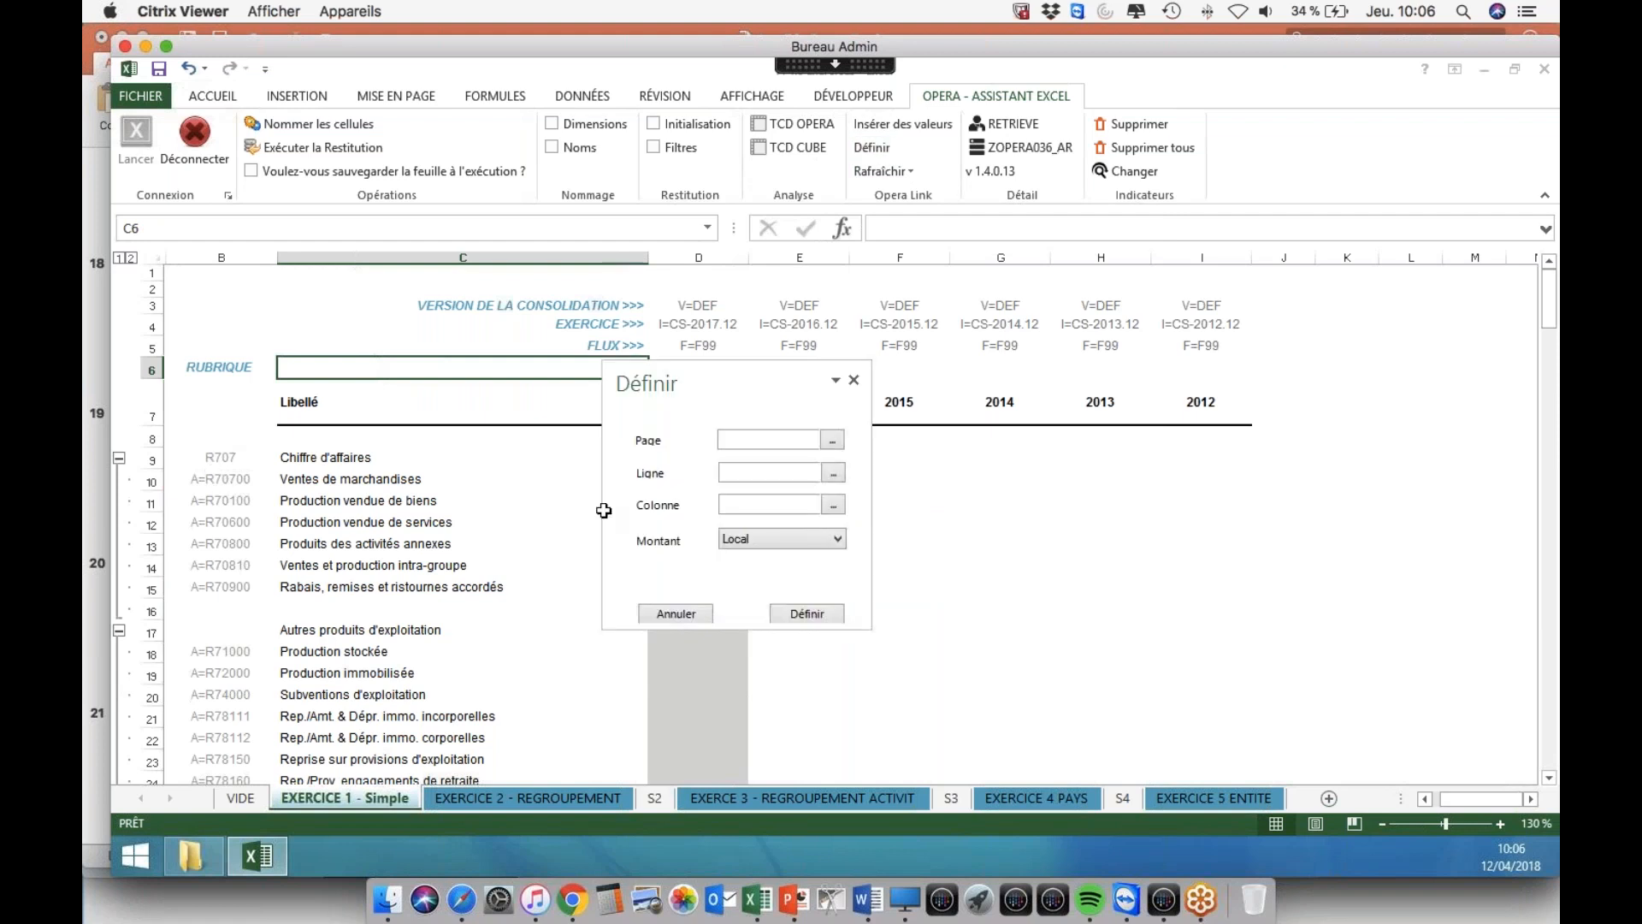
{"action": "left_click", "coordinate": [203, 480]}
{"action": "left_click_drag", "start_coordinate": [204, 537], "coordinate": [198, 741]}
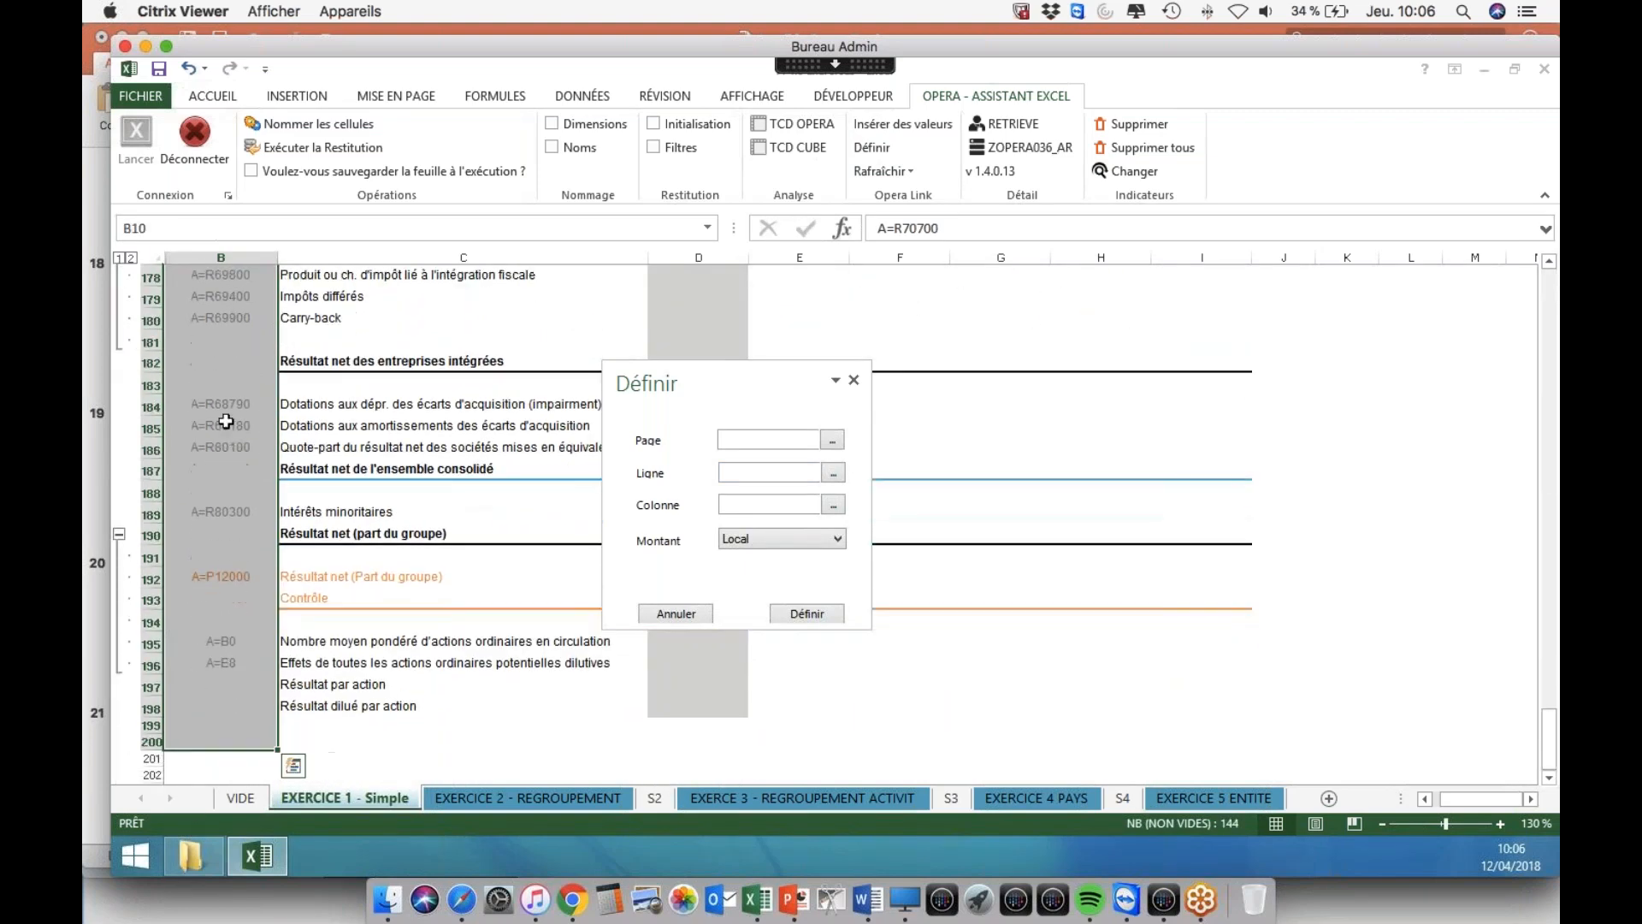
{"action": "left_click", "coordinate": [833, 472]}
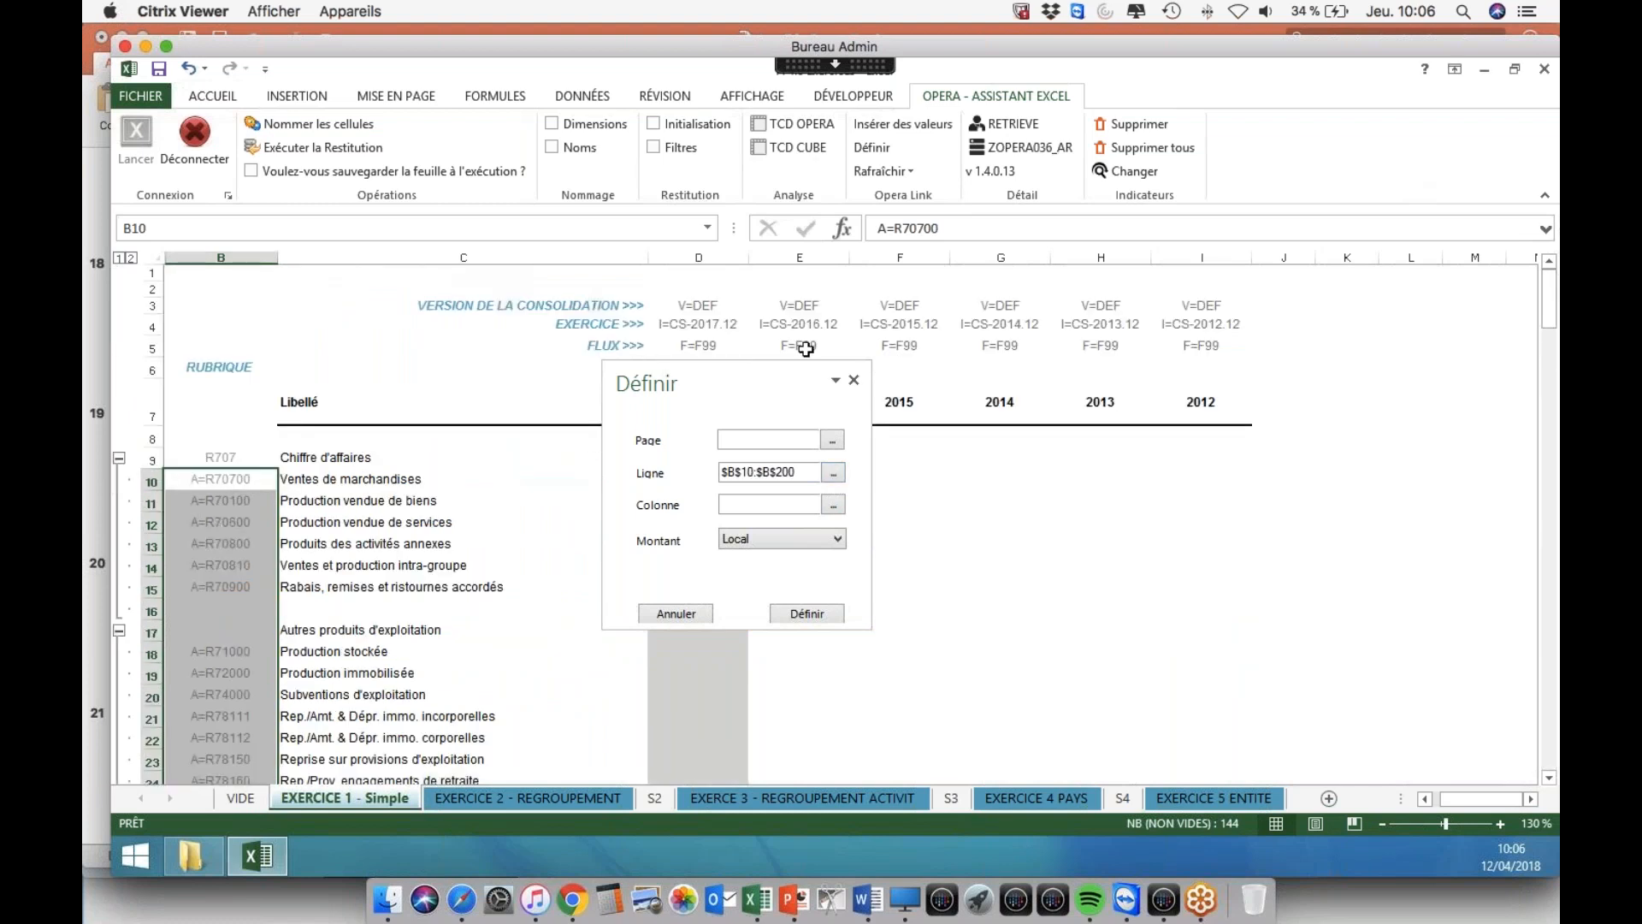
- Set the Colonne range to $D$3:$I$5 and Montant to Consolidé, and apply the Opera Link definition
{"action": "left_click_drag", "start_coordinate": [715, 311], "coordinate": [1234, 340]}
{"action": "left_click", "coordinate": [834, 507]}
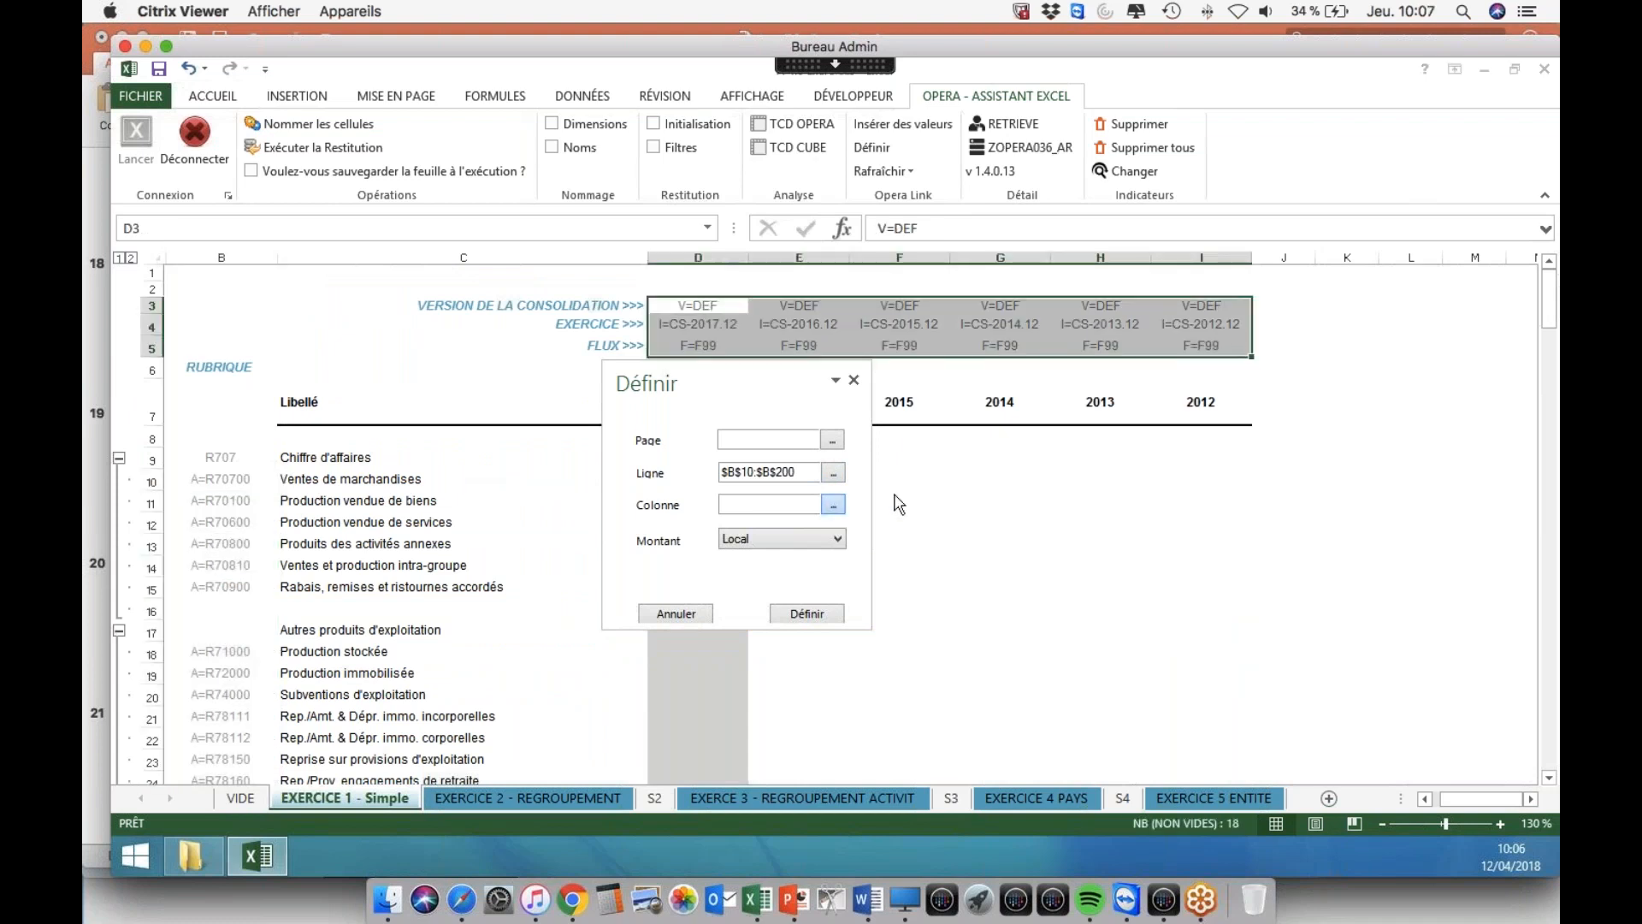
{"action": "left_click", "coordinate": [762, 541]}
{"action": "left_click", "coordinate": [749, 597]}
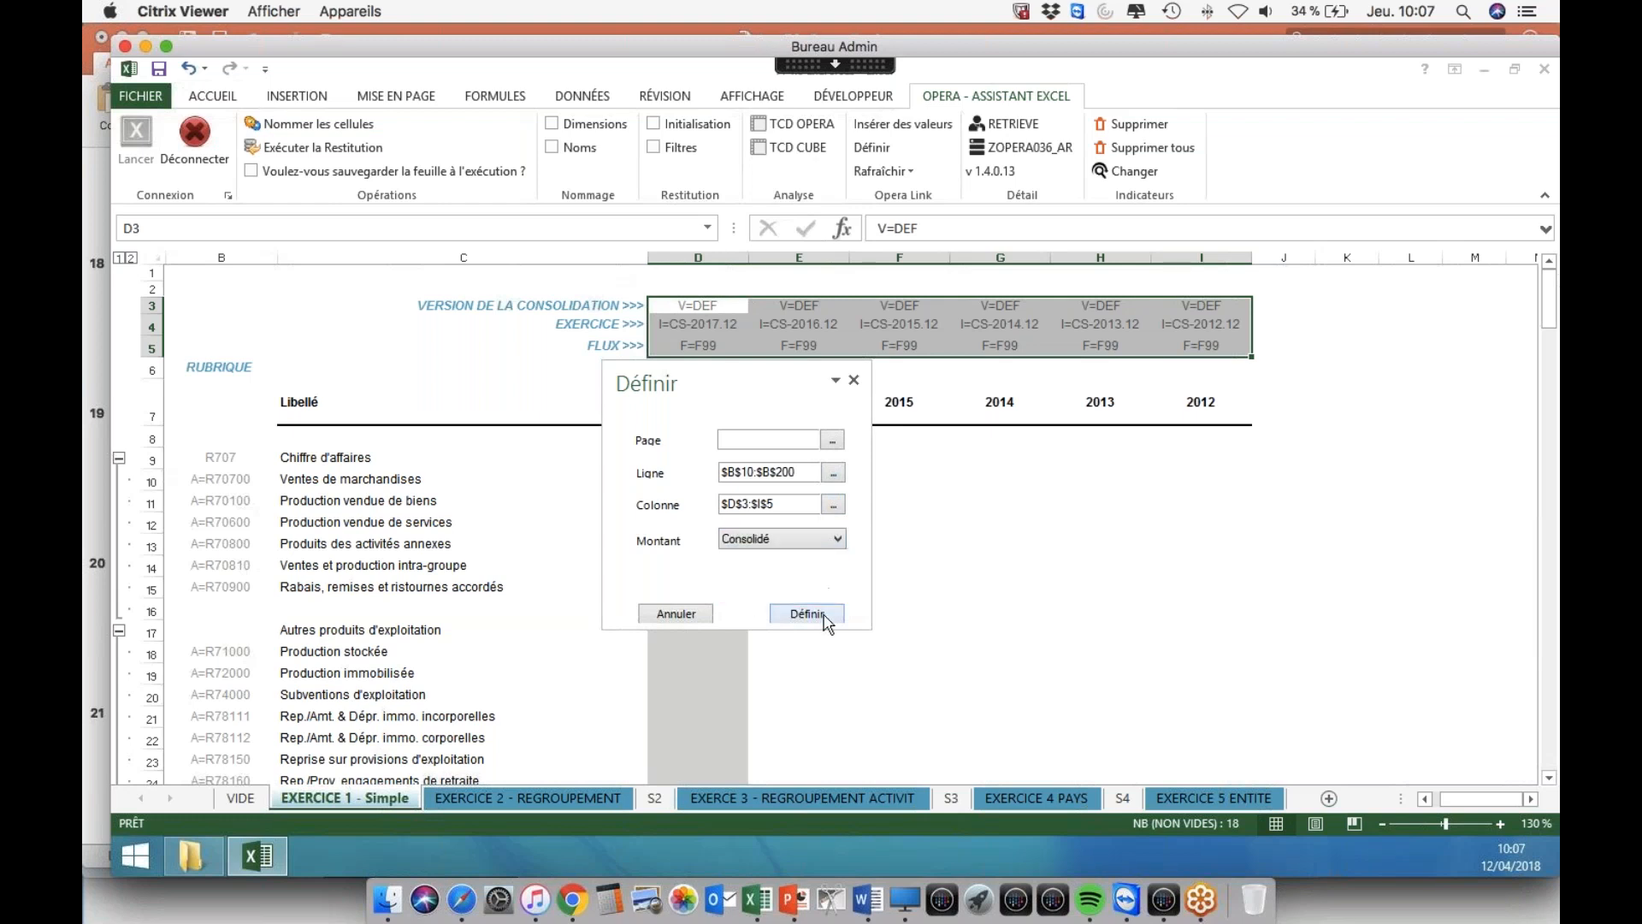
{"action": "left_click", "coordinate": [807, 613]}
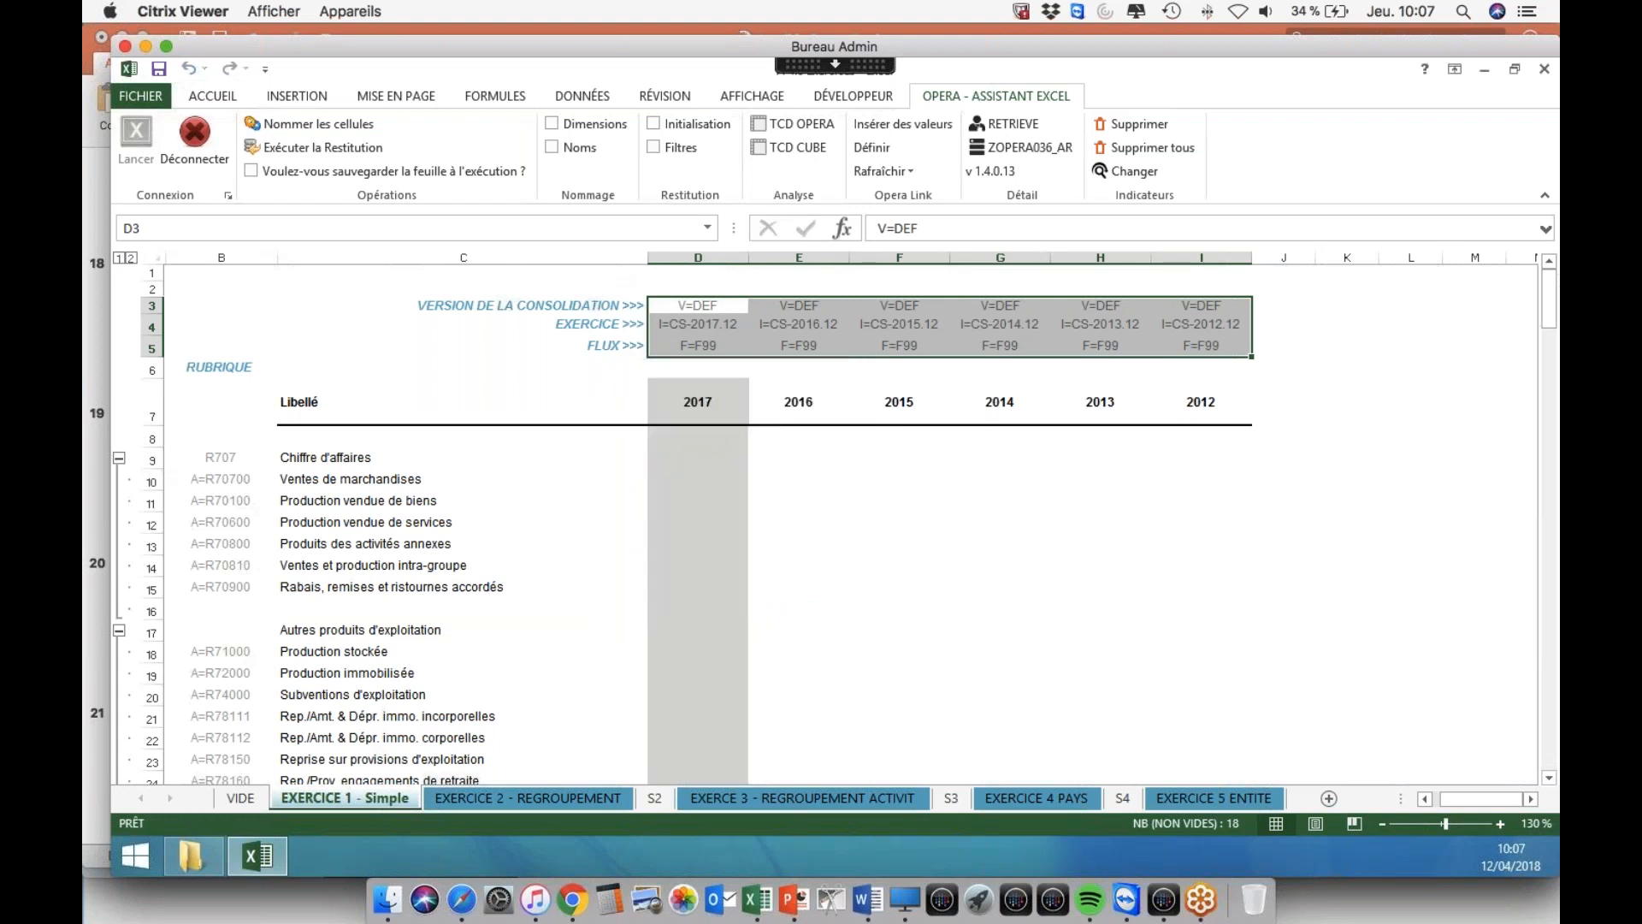
- Inspect which cells the CONSDATA formula in cell G11 refers to
{"action": "left_click", "coordinate": [939, 228]}
{"action": "key", "text": "Escape"}
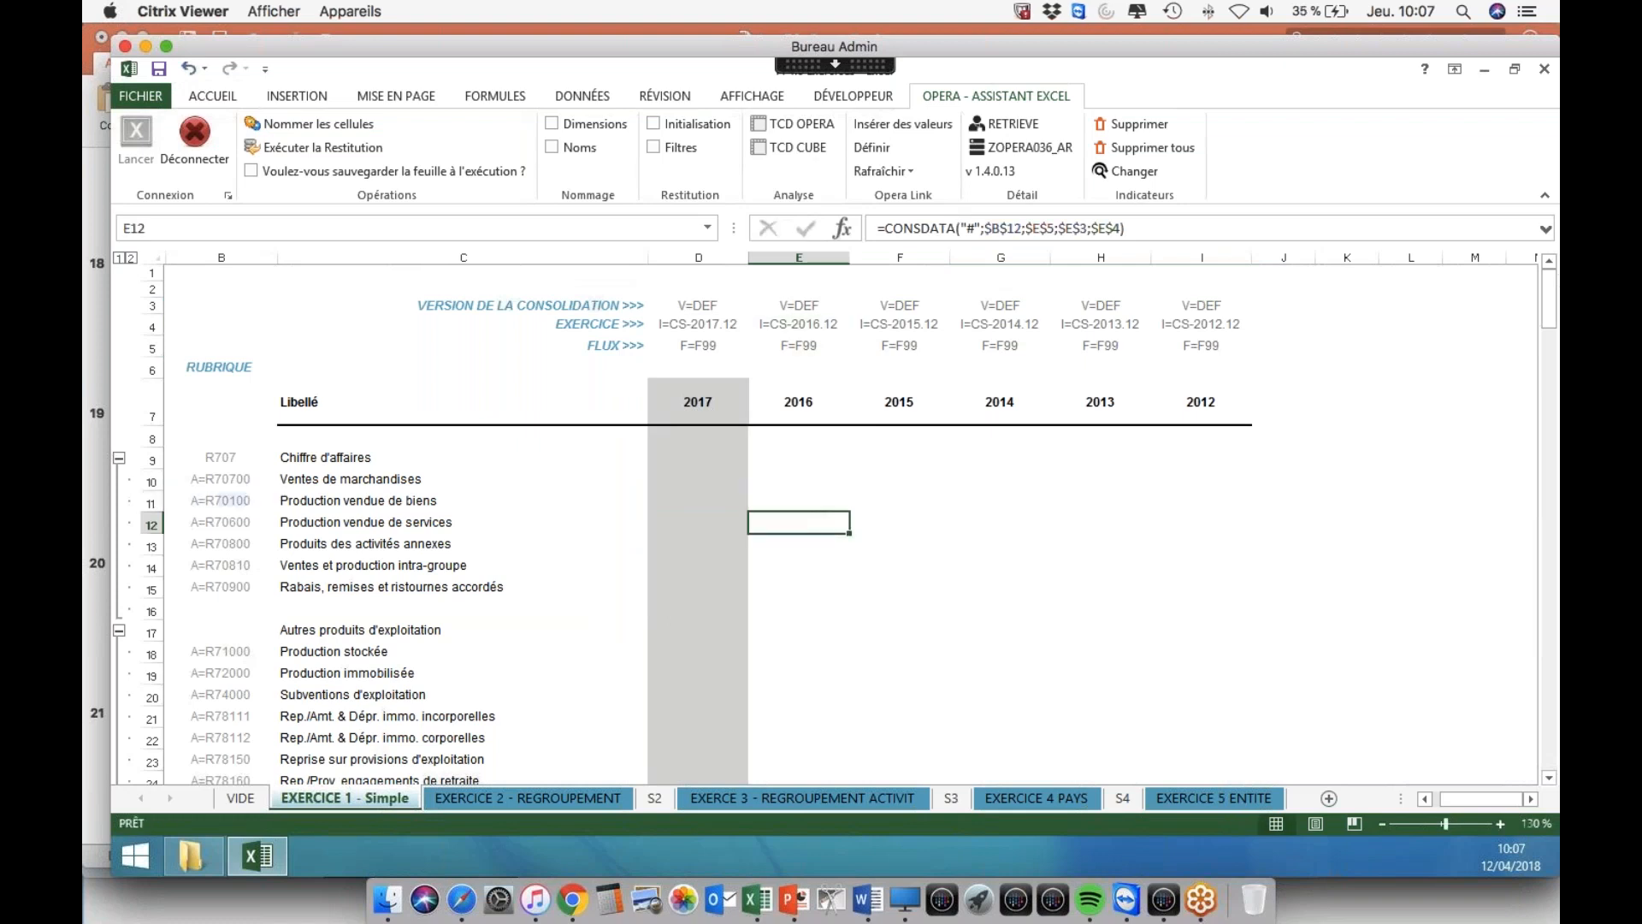
{"action": "left_click", "coordinate": [1033, 502]}
{"action": "left_click", "coordinate": [1023, 228]}
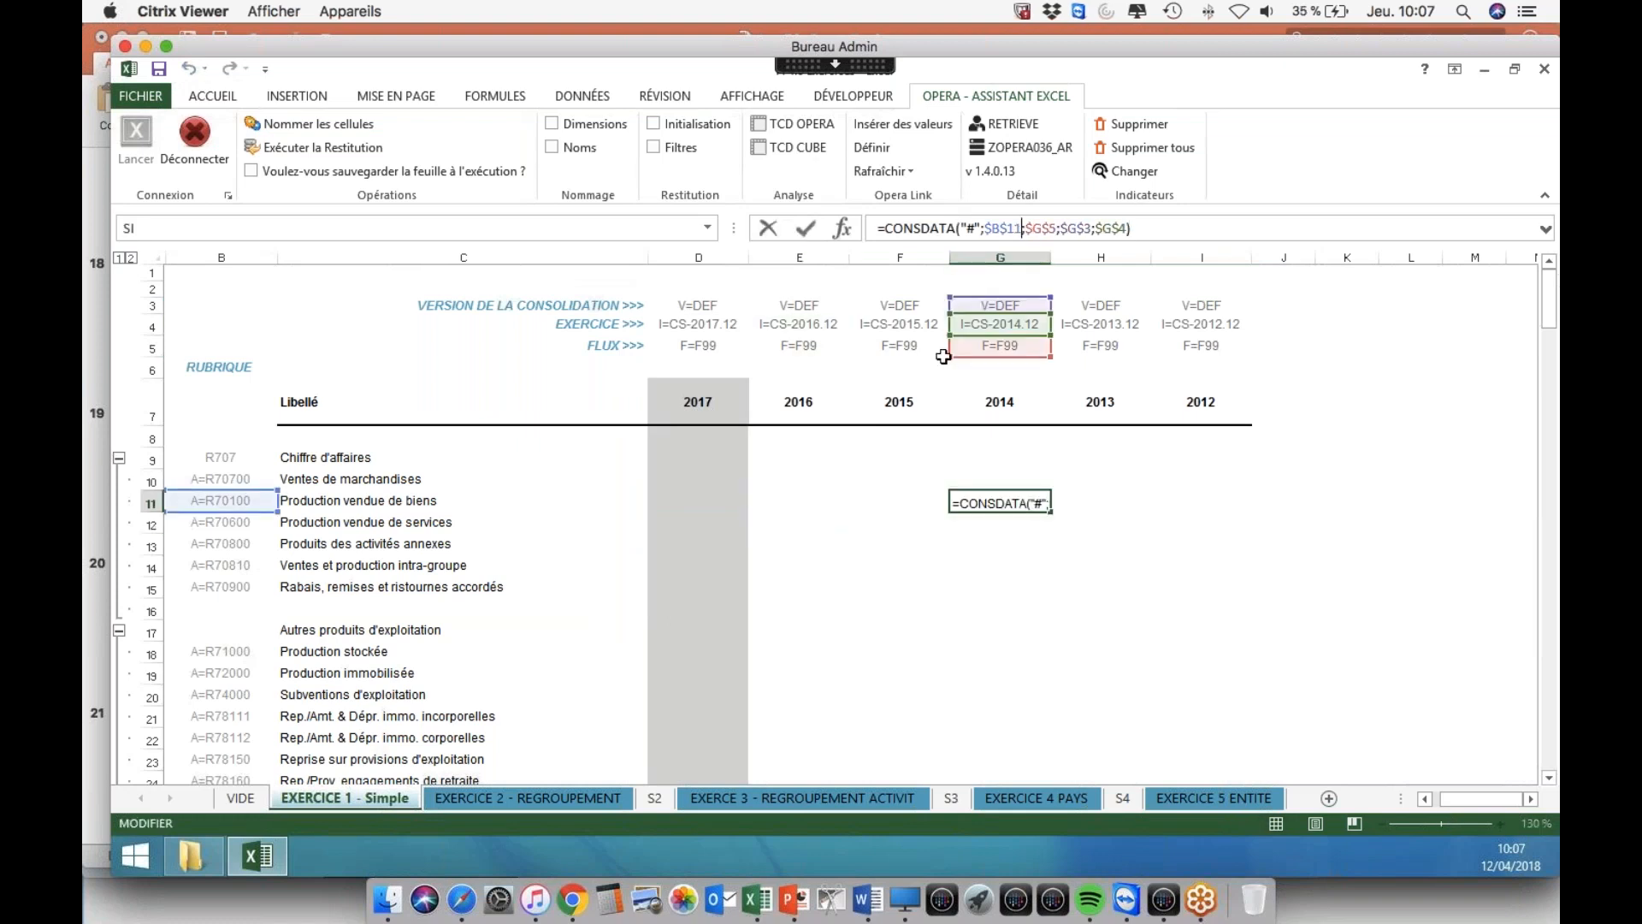
{"action": "key", "text": "Return"}
- Refresh the Opera Link values for the whole sheet and collapse the row outline to level 1
{"action": "left_click", "coordinate": [880, 171]}
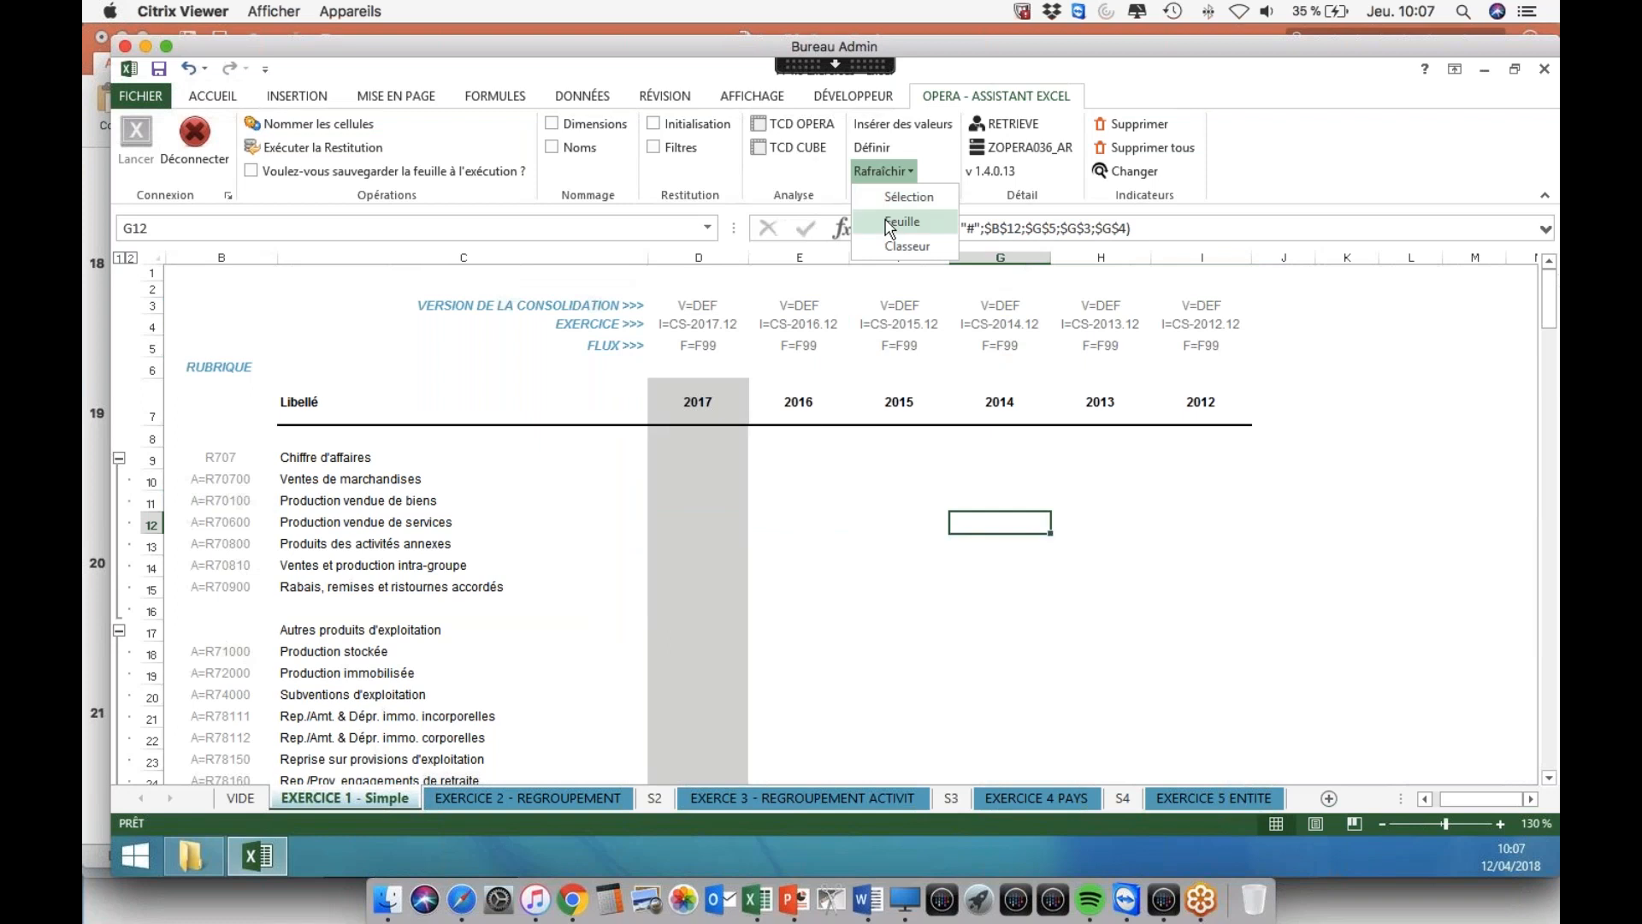
{"action": "left_click", "coordinate": [889, 224]}
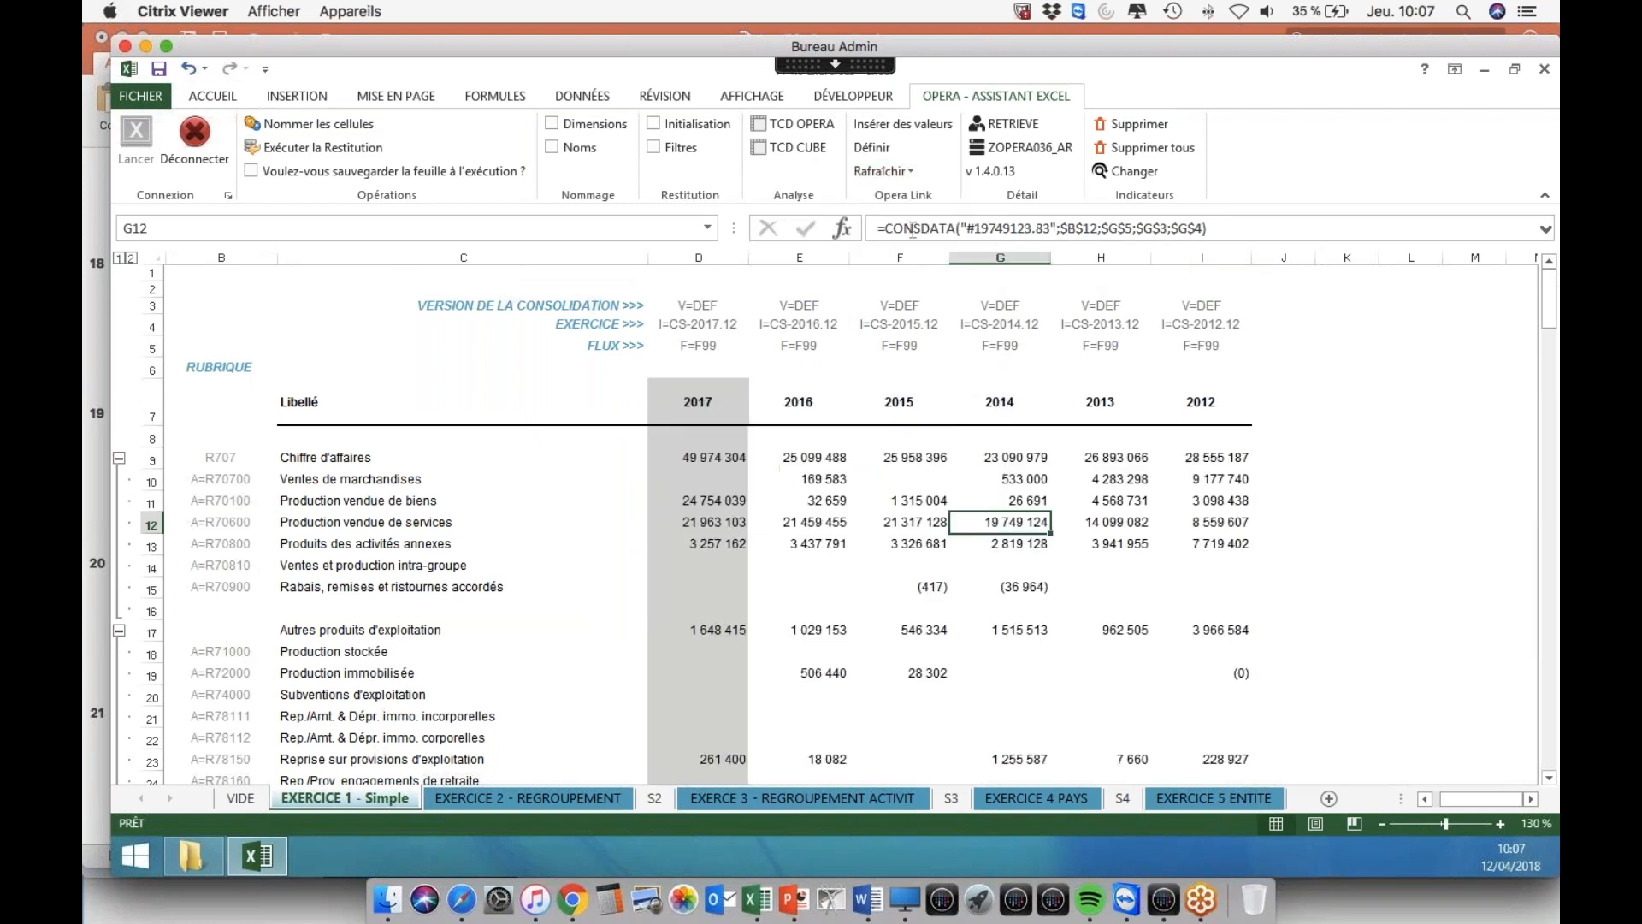
{"action": "left_click", "coordinate": [859, 558]}
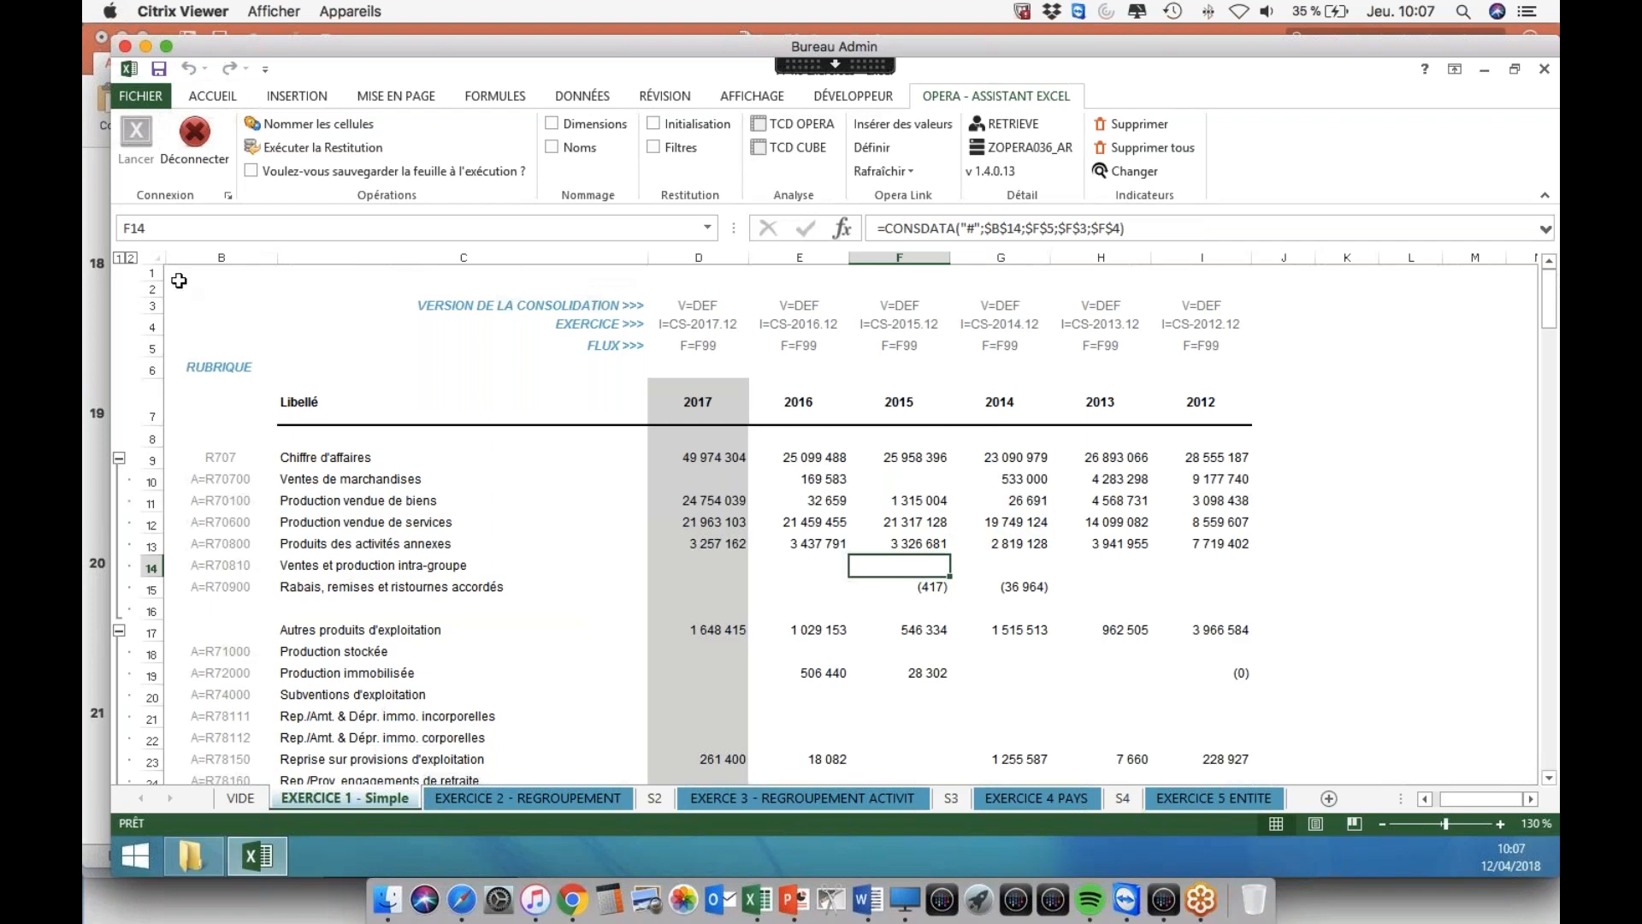
{"action": "left_click", "coordinate": [121, 257]}
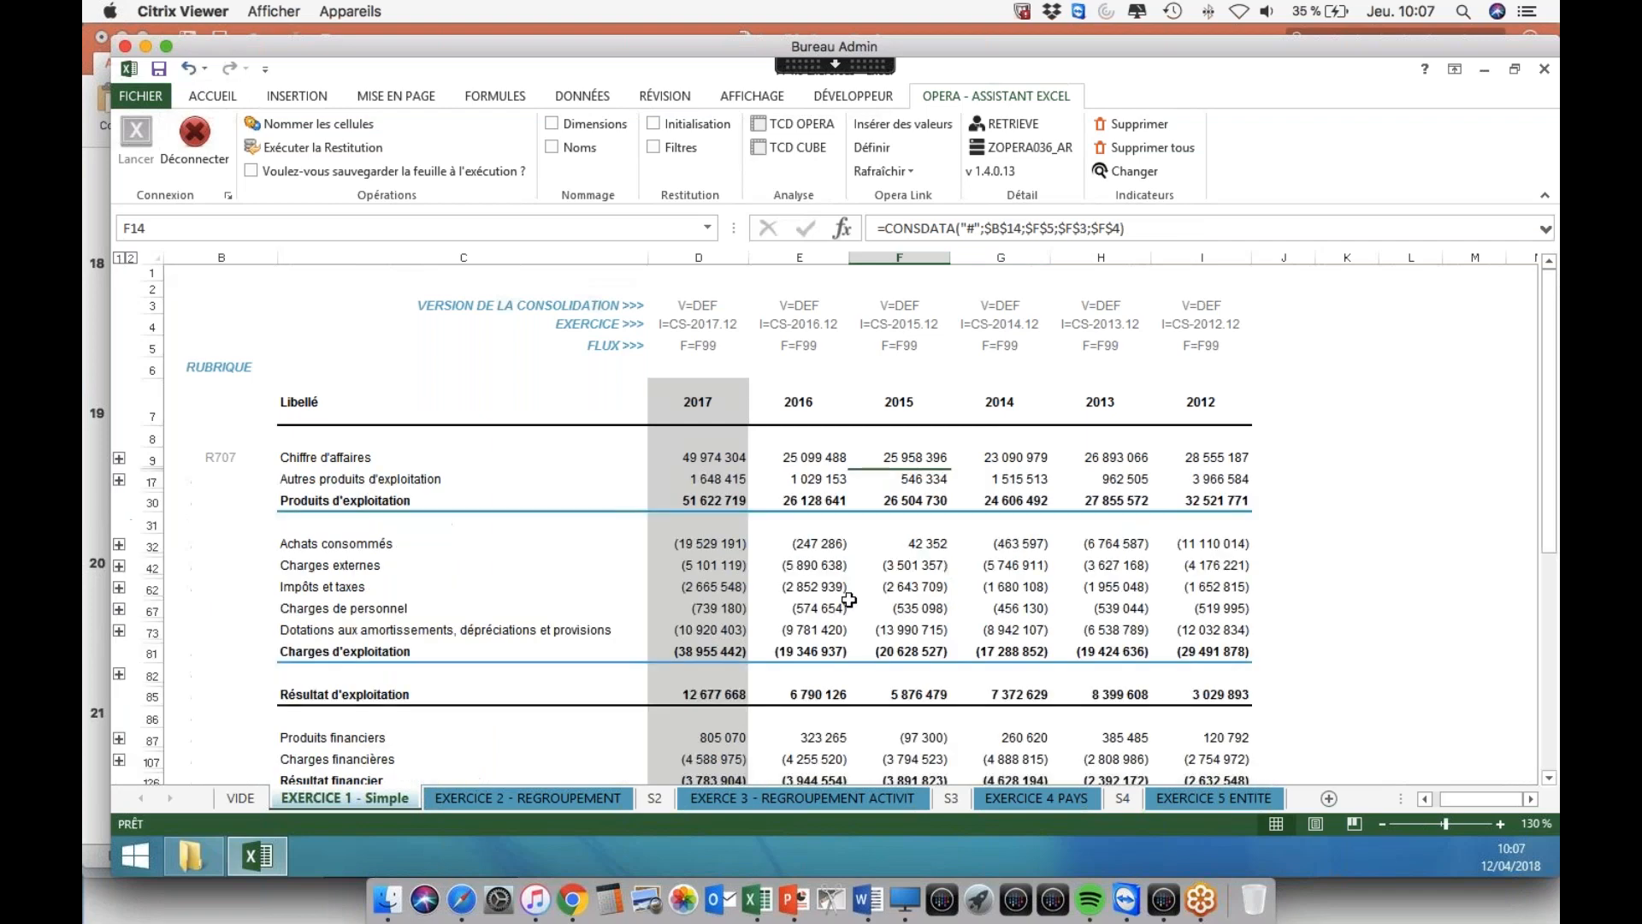
{"action": "left_click", "coordinate": [842, 604]}
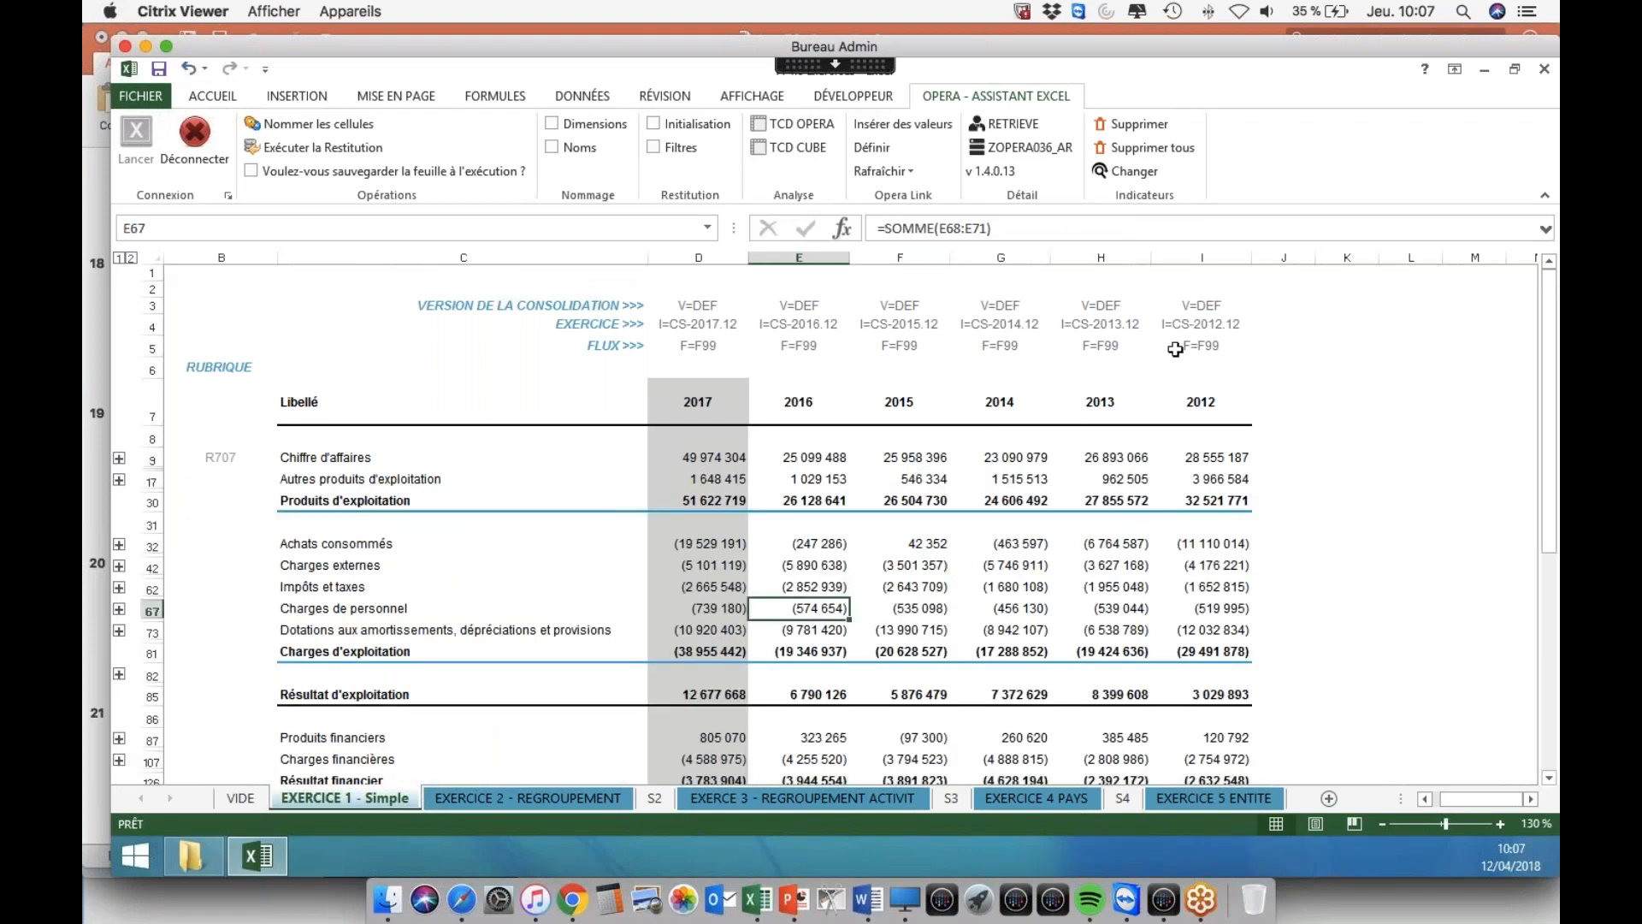
- Insert a blank column F between the 2016 and 2015 columns
{"action": "left_click", "coordinate": [963, 330]}
{"action": "left_click", "coordinate": [851, 322]}
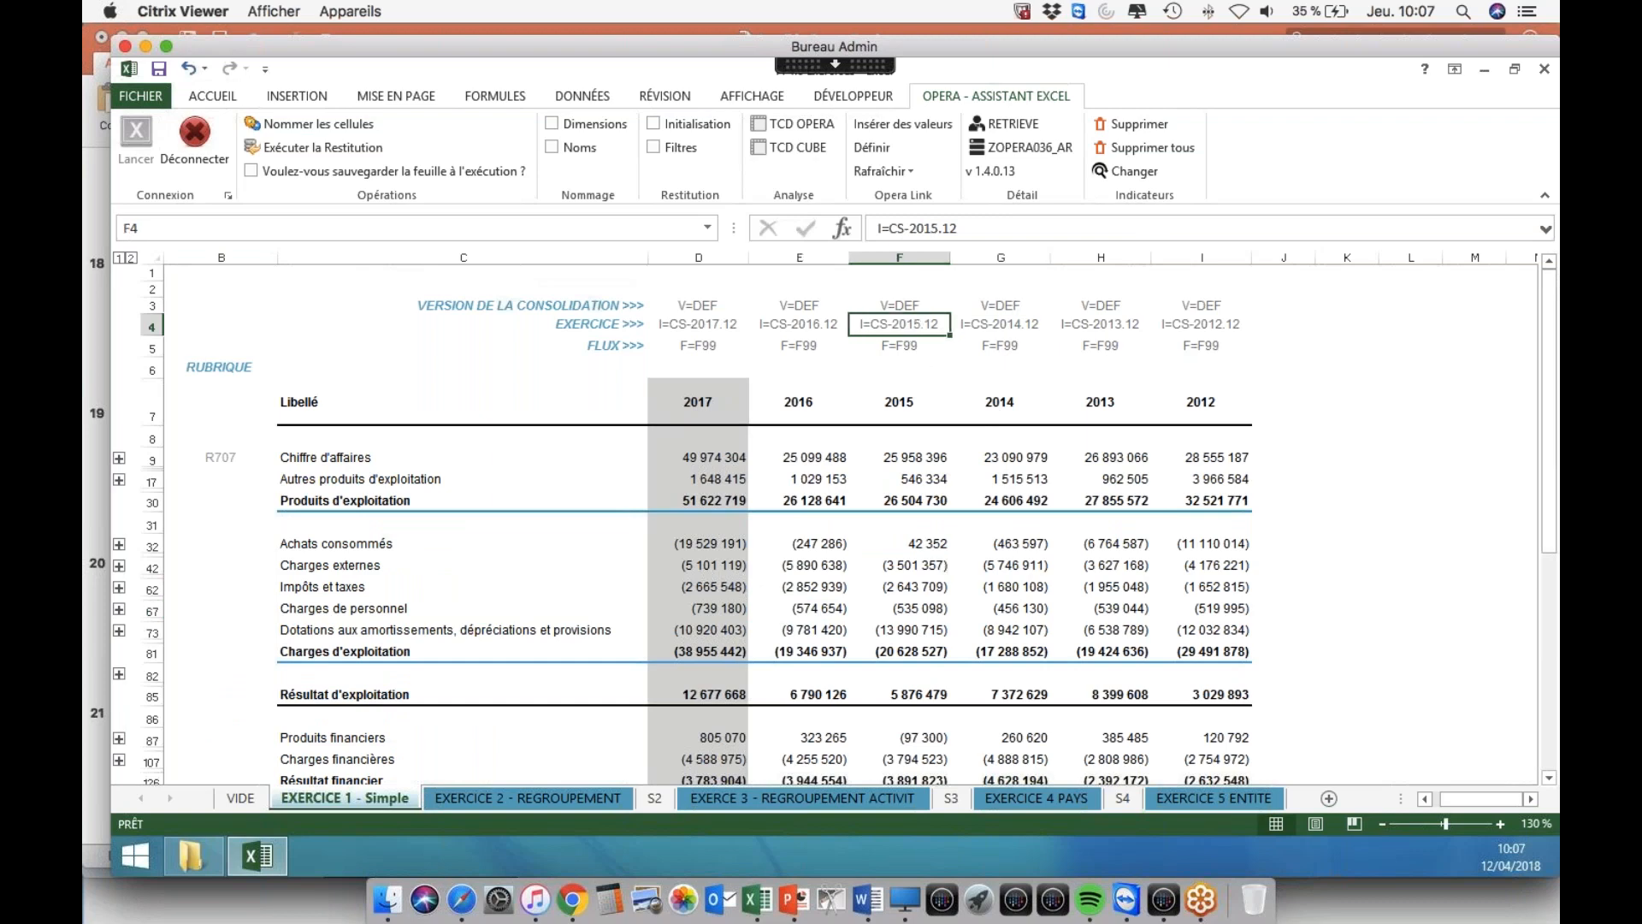
{"action": "left_click", "coordinate": [899, 256]}
{"action": "right_click", "coordinate": [881, 257]}
{"action": "left_click", "coordinate": [934, 412]}
{"action": "scroll", "coordinate": [846, 472], "scroll_direction": "down", "scroll_amount": 1}
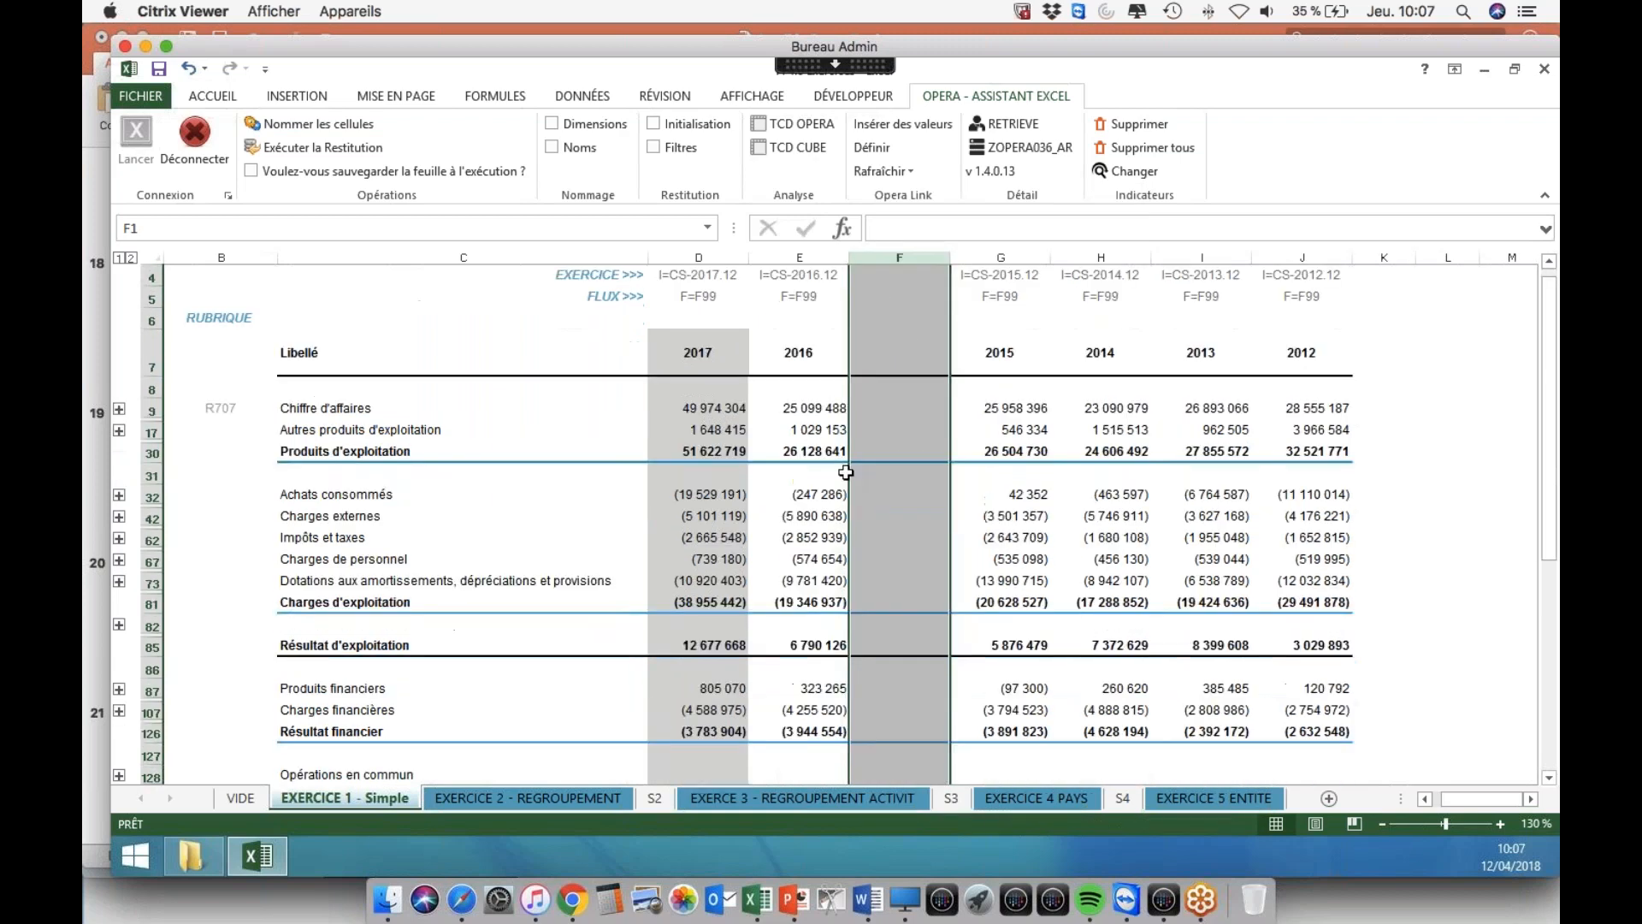
{"action": "scroll", "coordinate": [846, 472], "scroll_direction": "up", "scroll_amount": 1}
{"action": "left_click", "coordinate": [853, 479]}
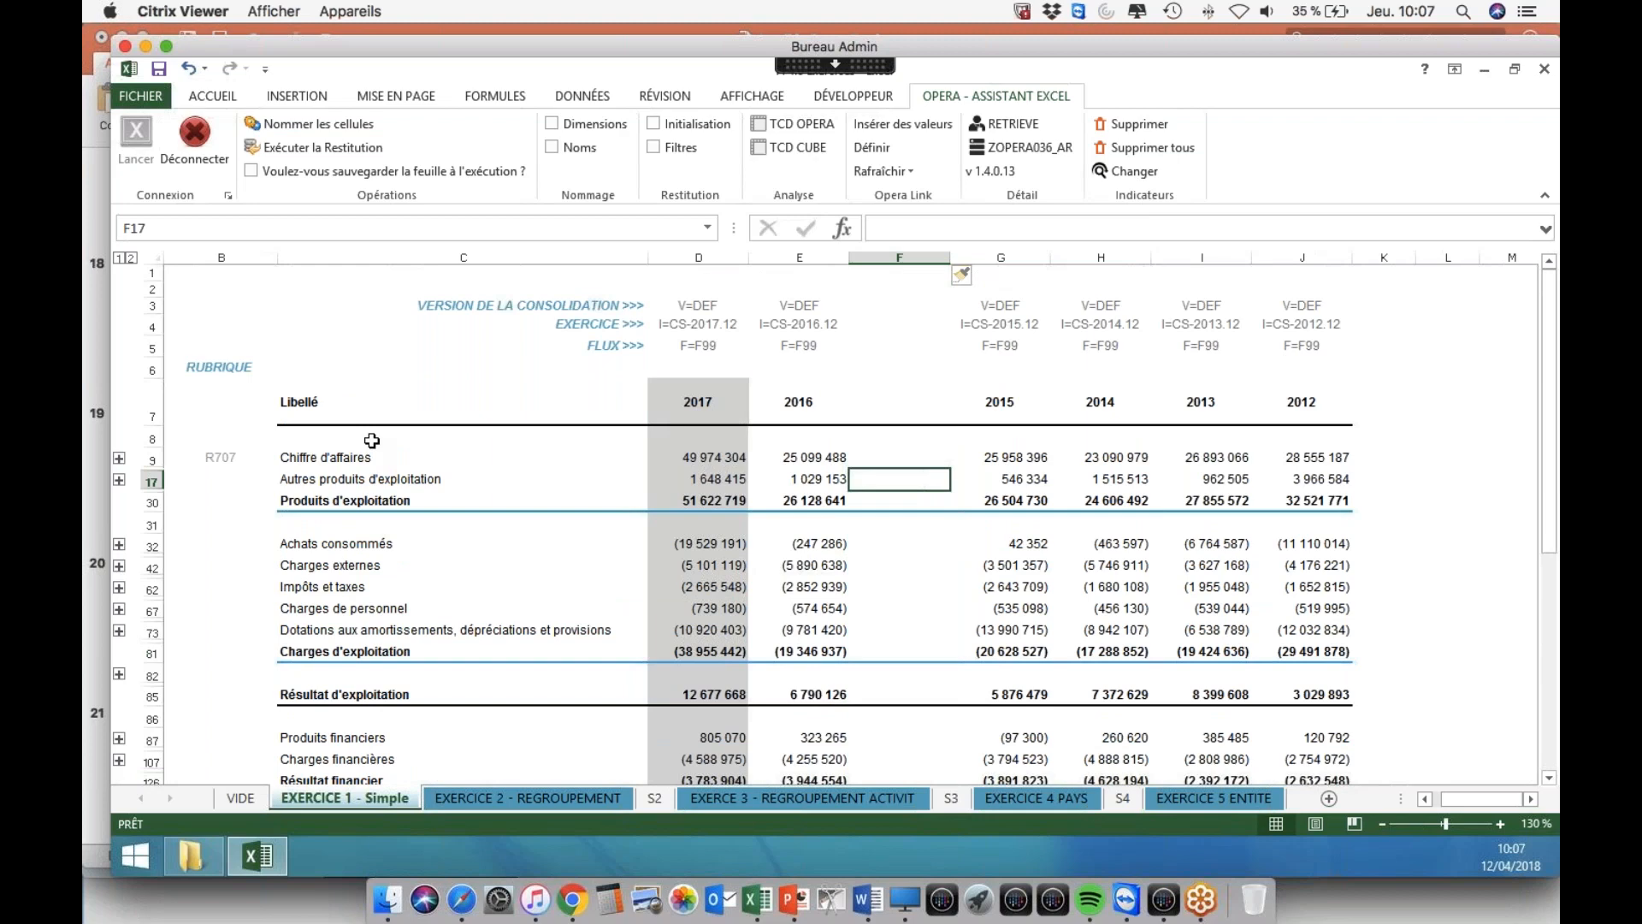
- View the EXERCICE 2 - REGROUPEMENT sheet, switch to Amelkis Opera, and open the Tables section under Paramétrage
{"action": "left_click", "coordinate": [525, 797]}
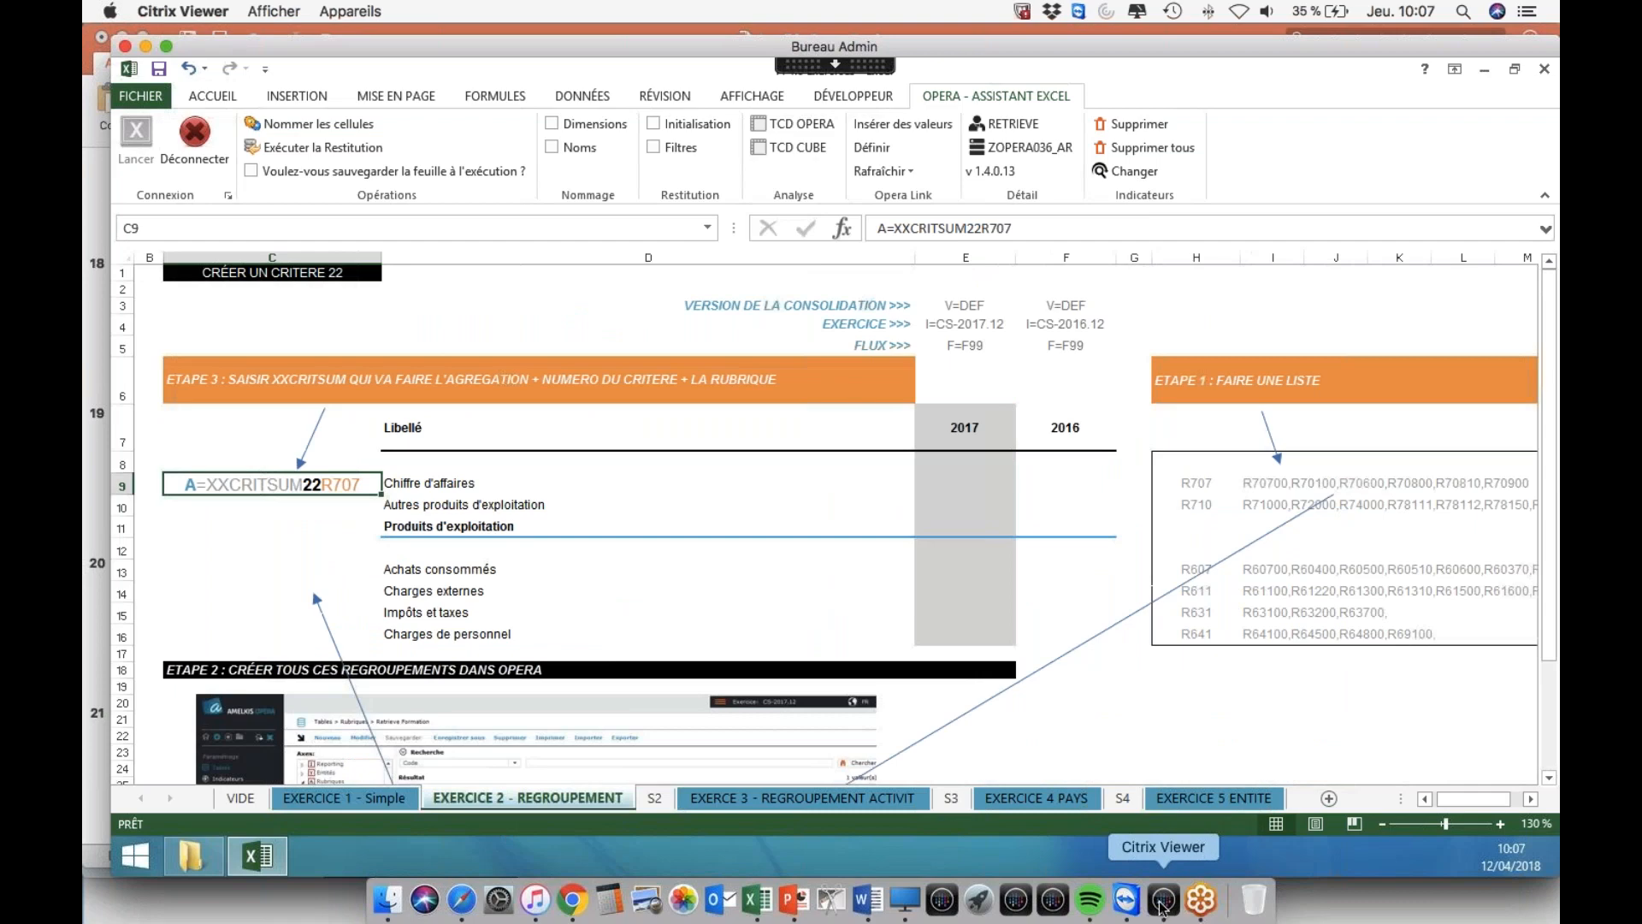
{"action": "left_click", "coordinate": [1161, 903]}
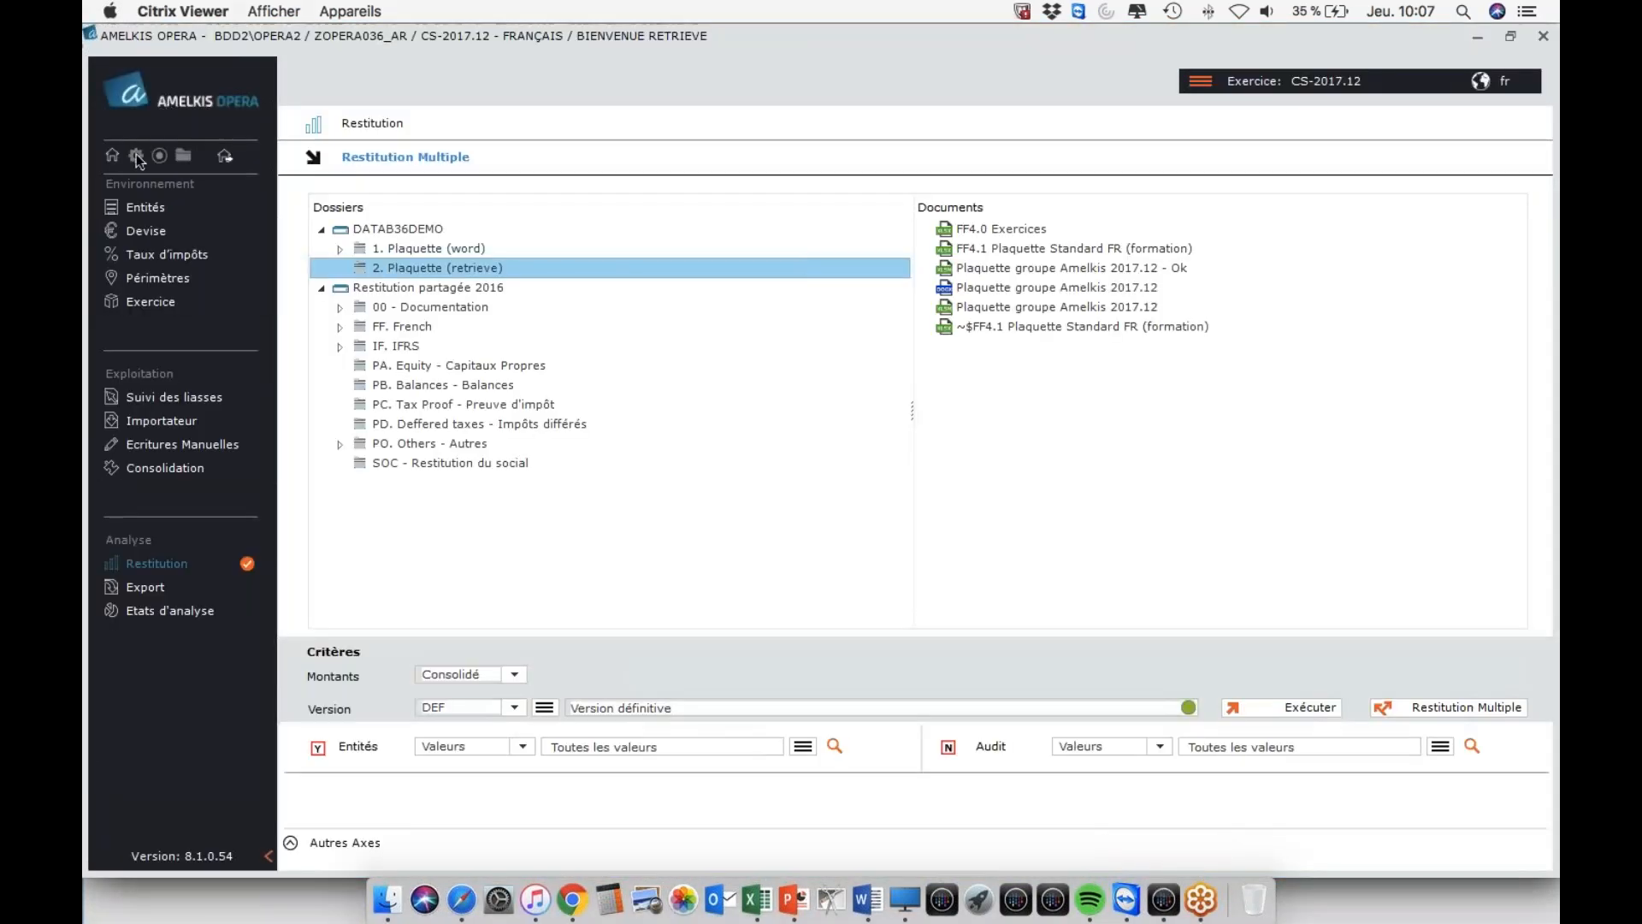
{"action": "left_click", "coordinate": [137, 155]}
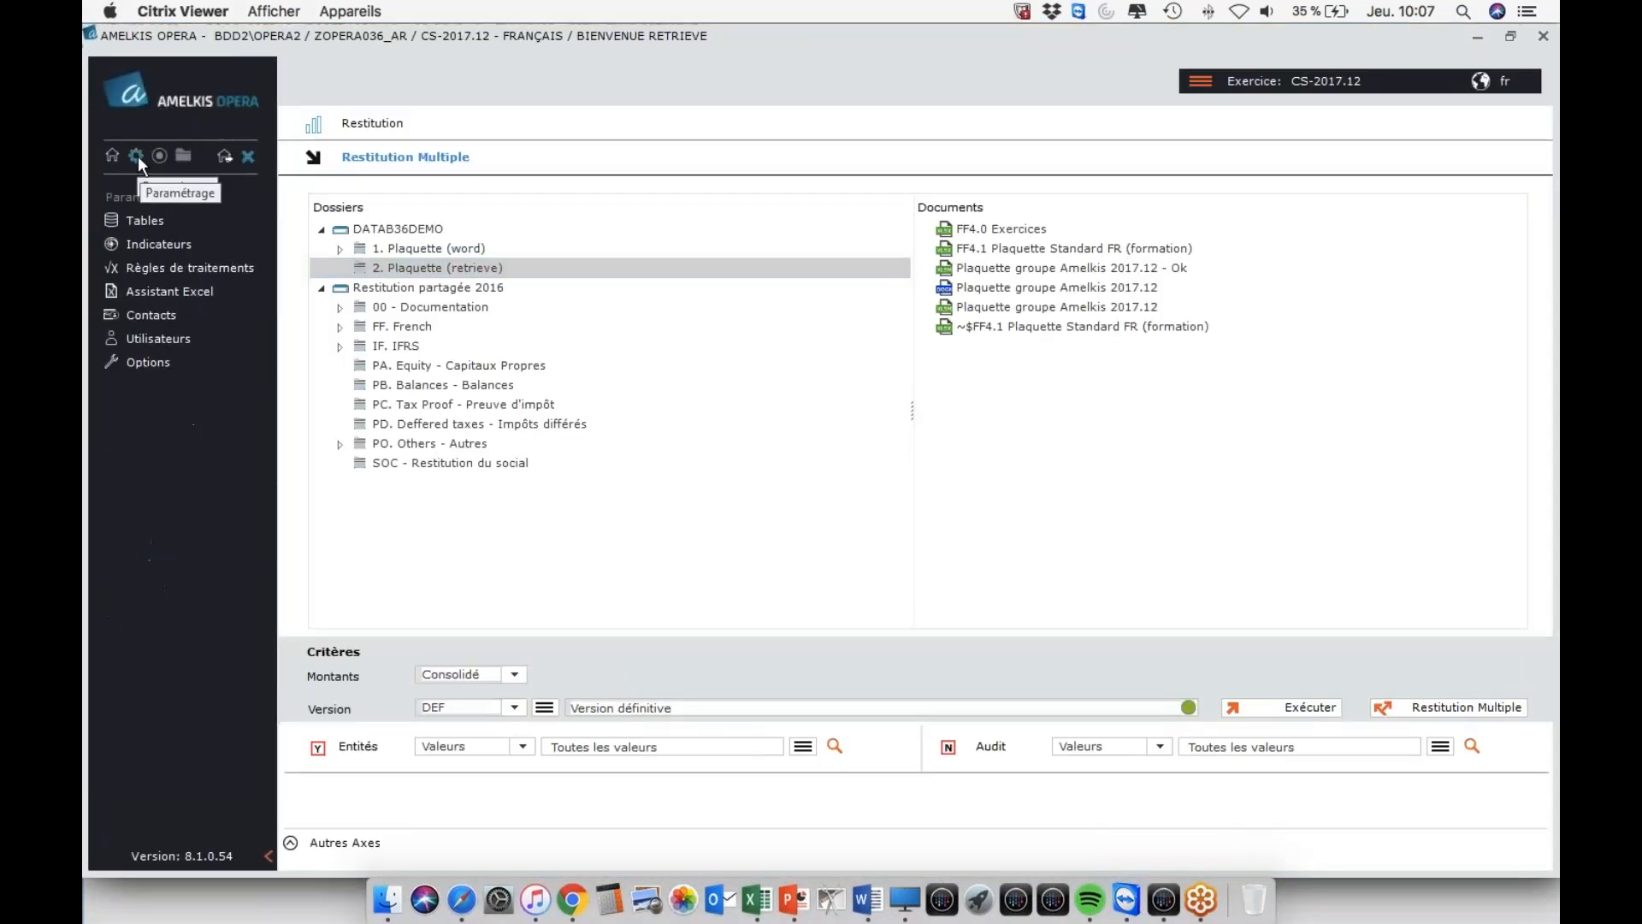
{"action": "left_click", "coordinate": [146, 222]}
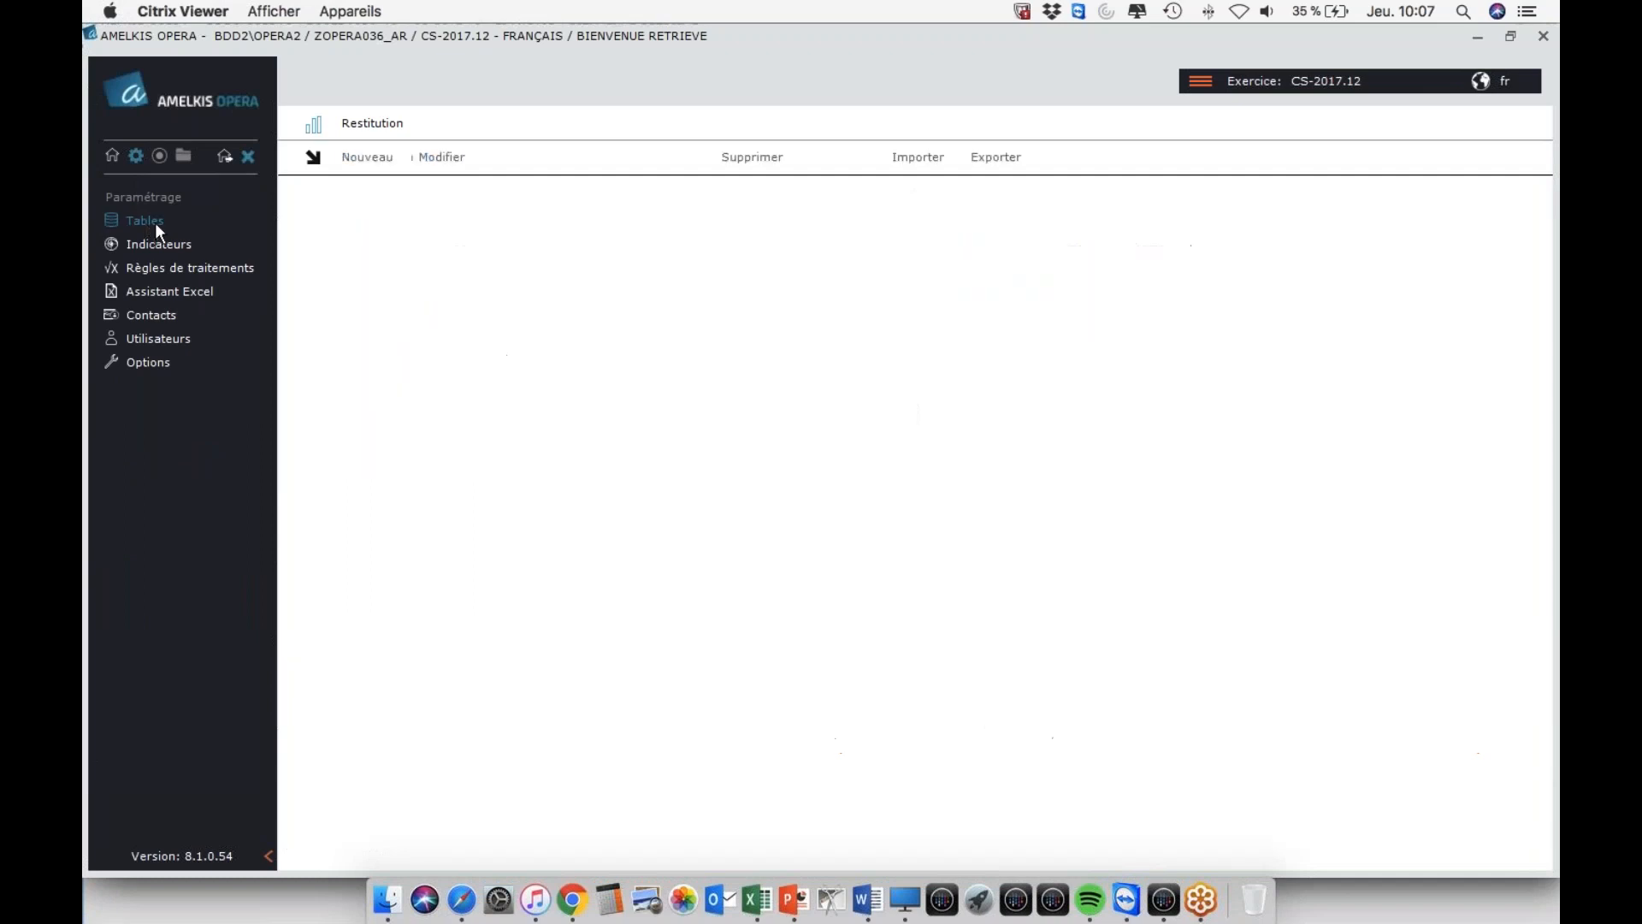
- Open the Retrieve FR criterion under Rubriques in Tables and examine which rubrics each grouping contains
{"action": "left_click", "coordinate": [112, 155]}
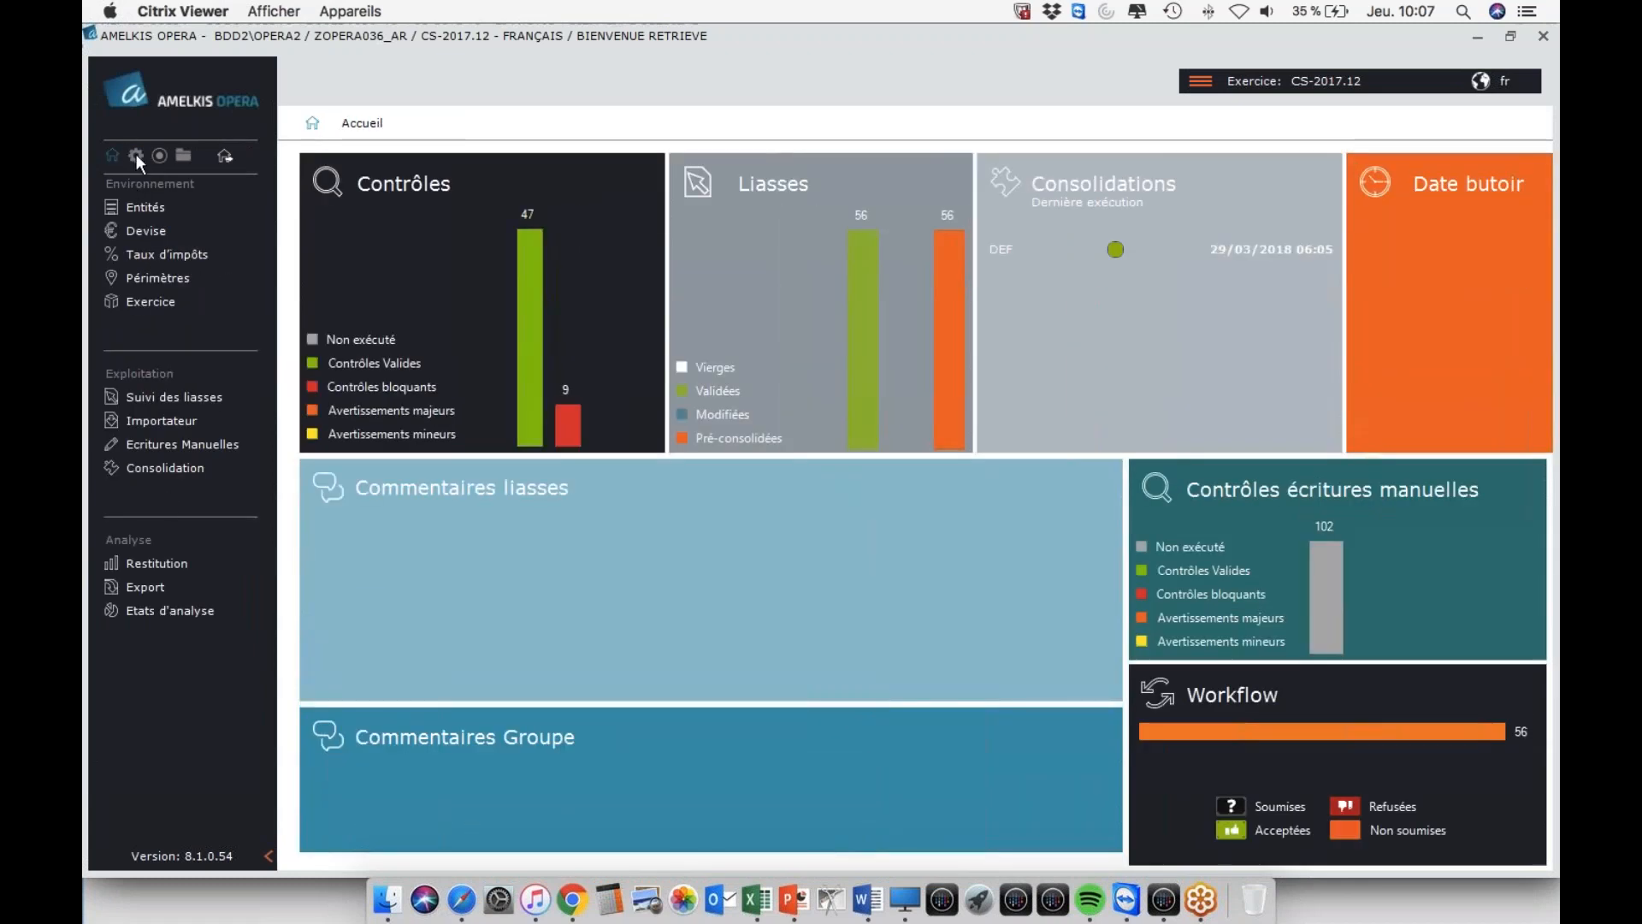
{"action": "left_click", "coordinate": [136, 153]}
{"action": "left_click", "coordinate": [146, 221]}
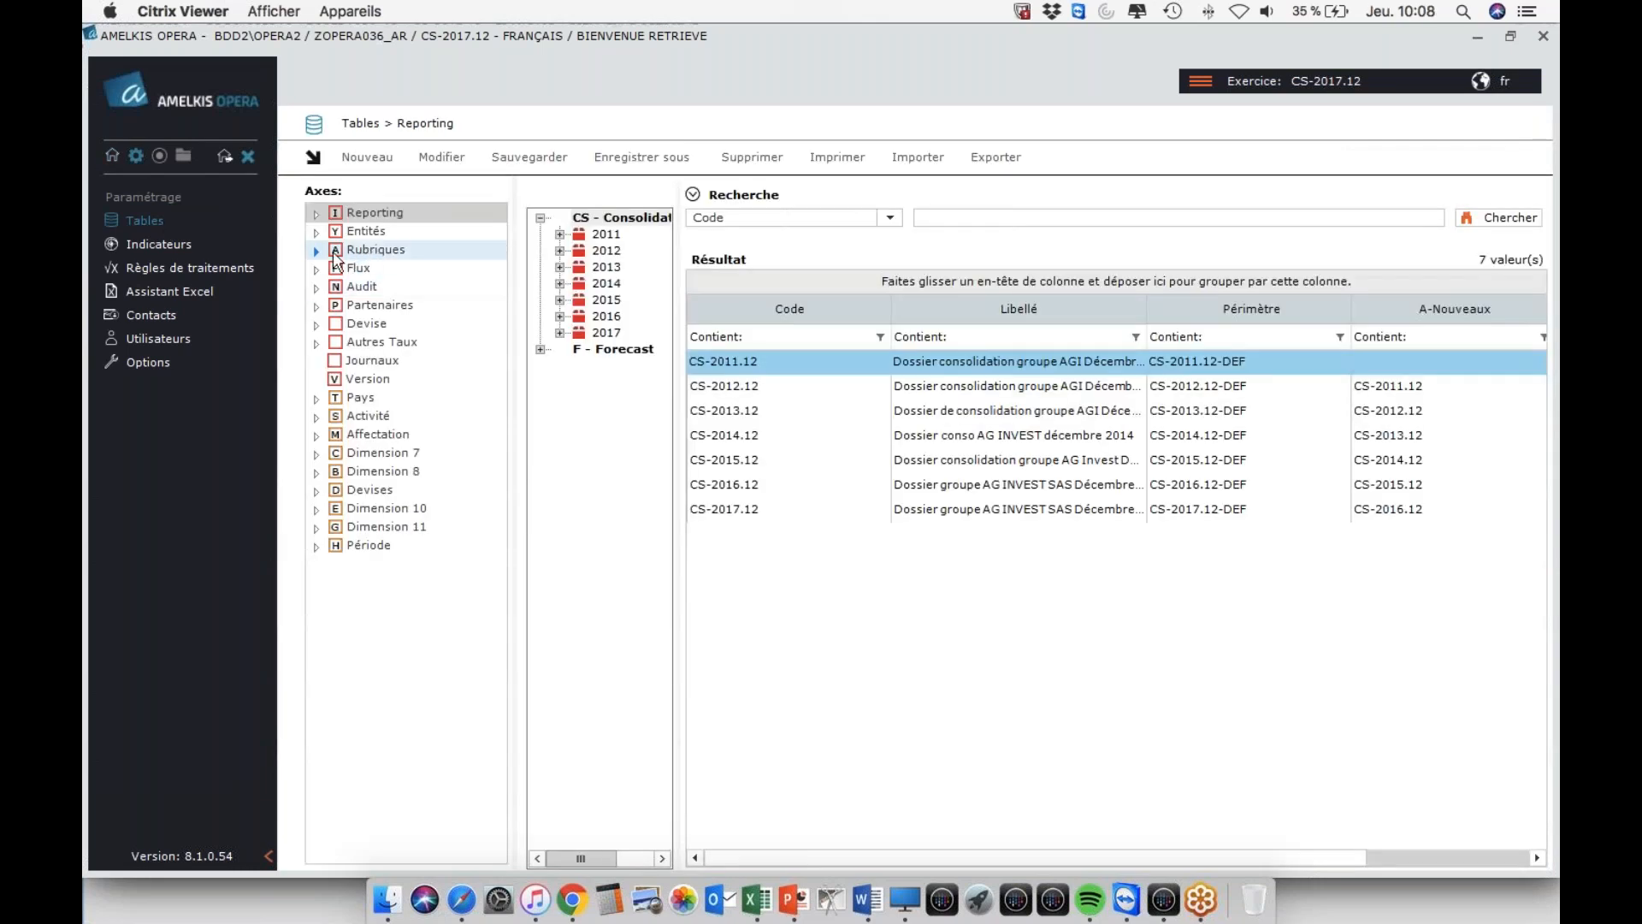
{"action": "left_click", "coordinate": [317, 251]}
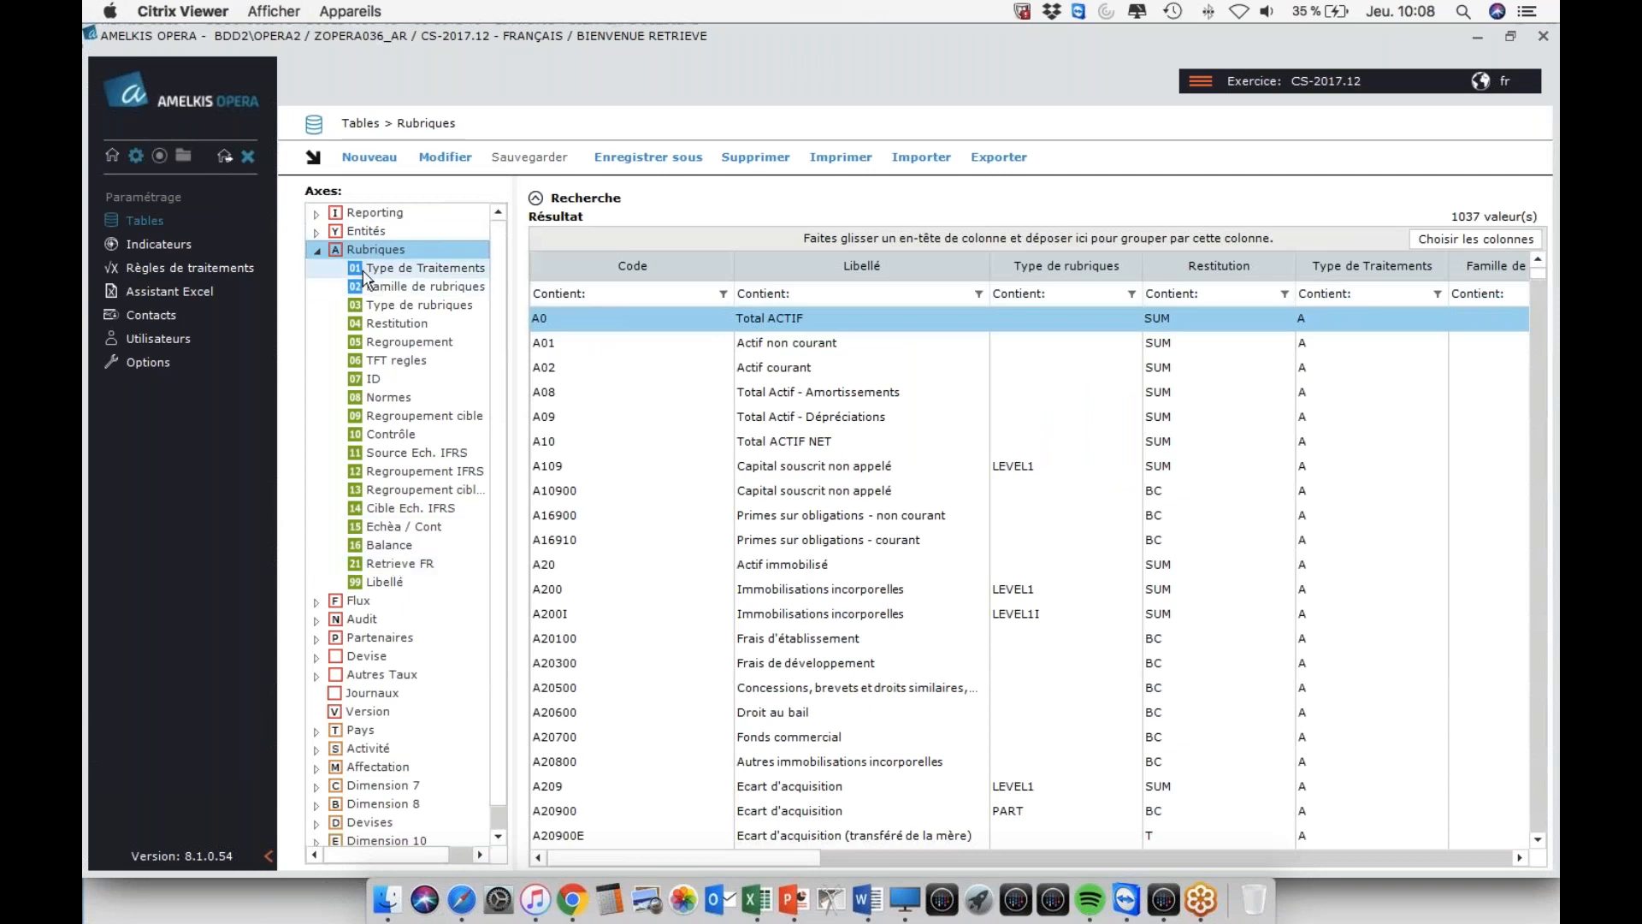
{"action": "left_click", "coordinate": [396, 565]}
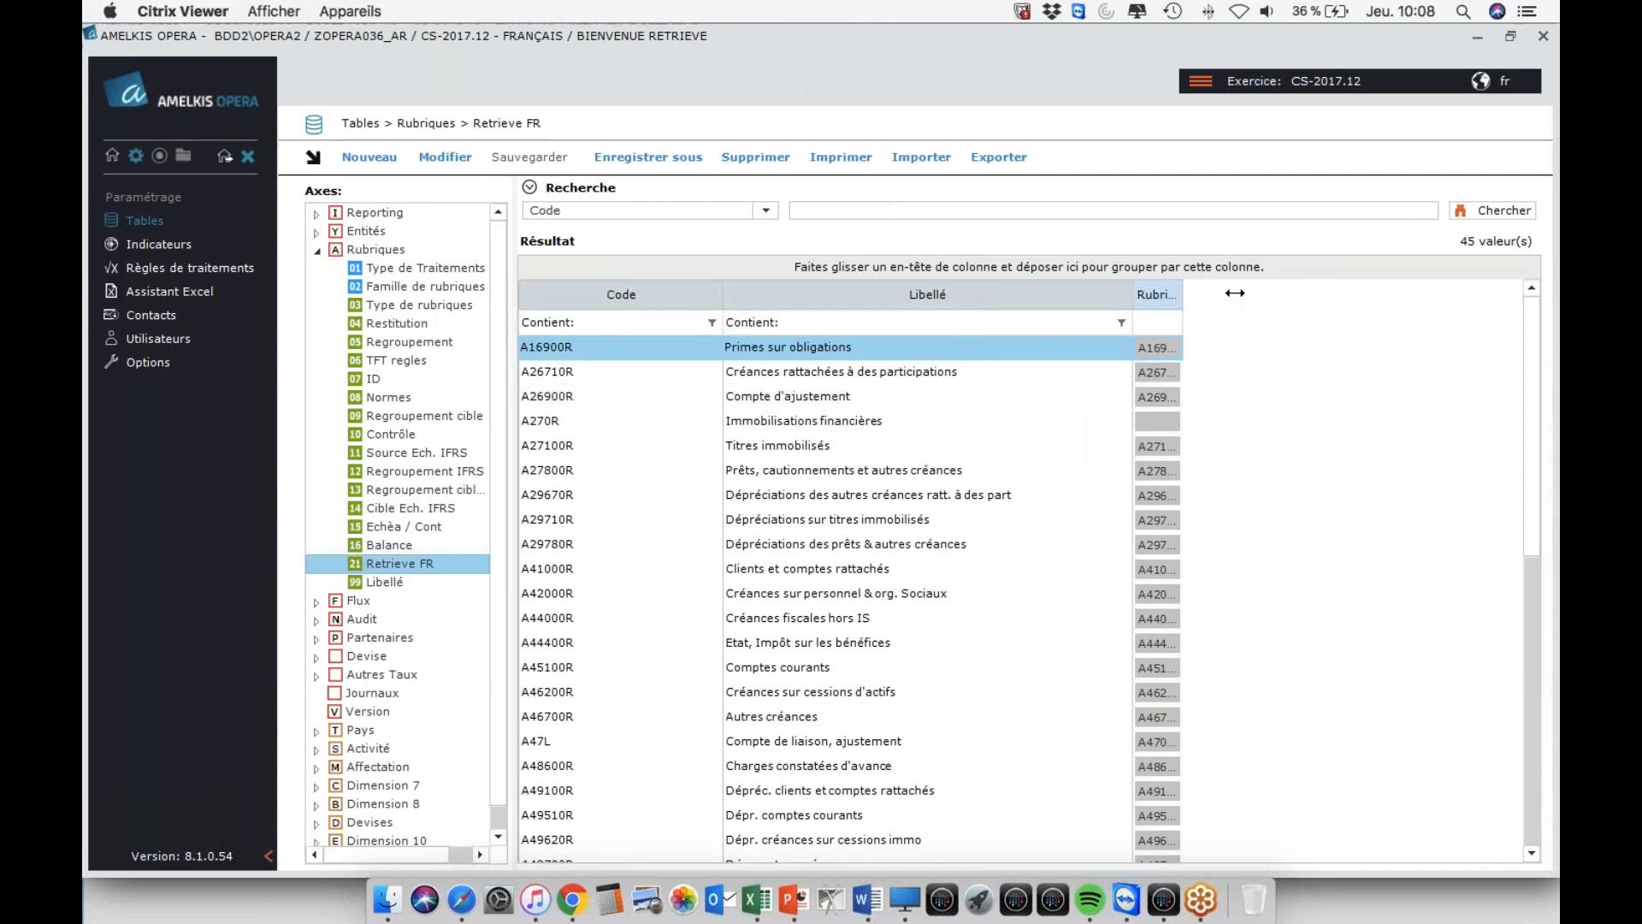
{"action": "double_click", "coordinate": [1234, 293]}
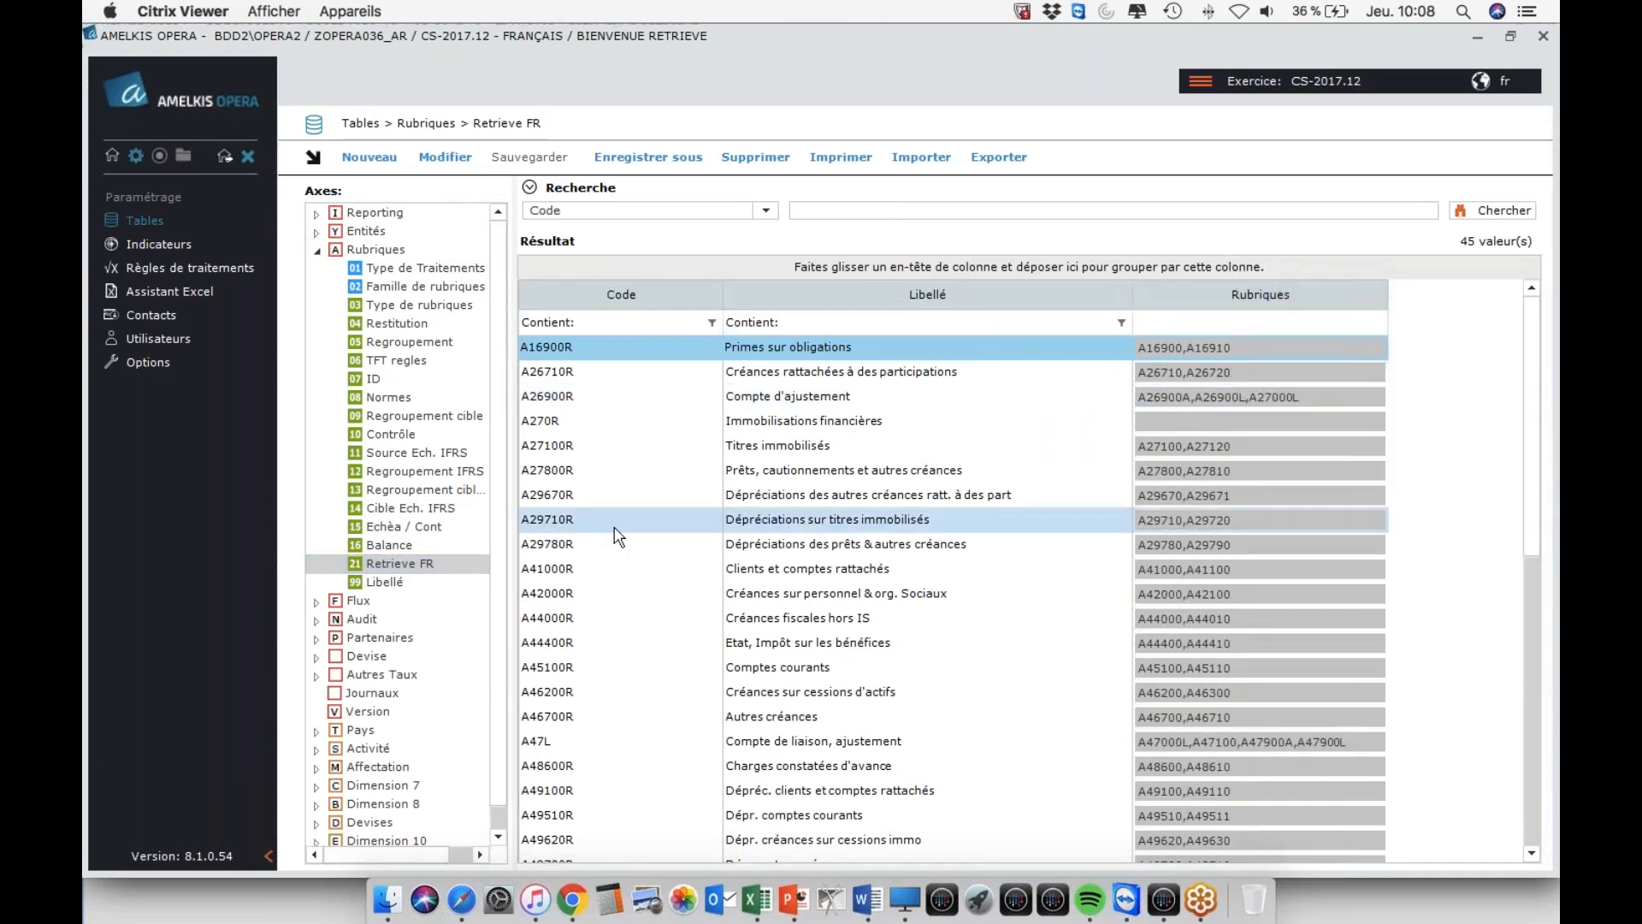
{"action": "left_click", "coordinate": [1200, 546]}
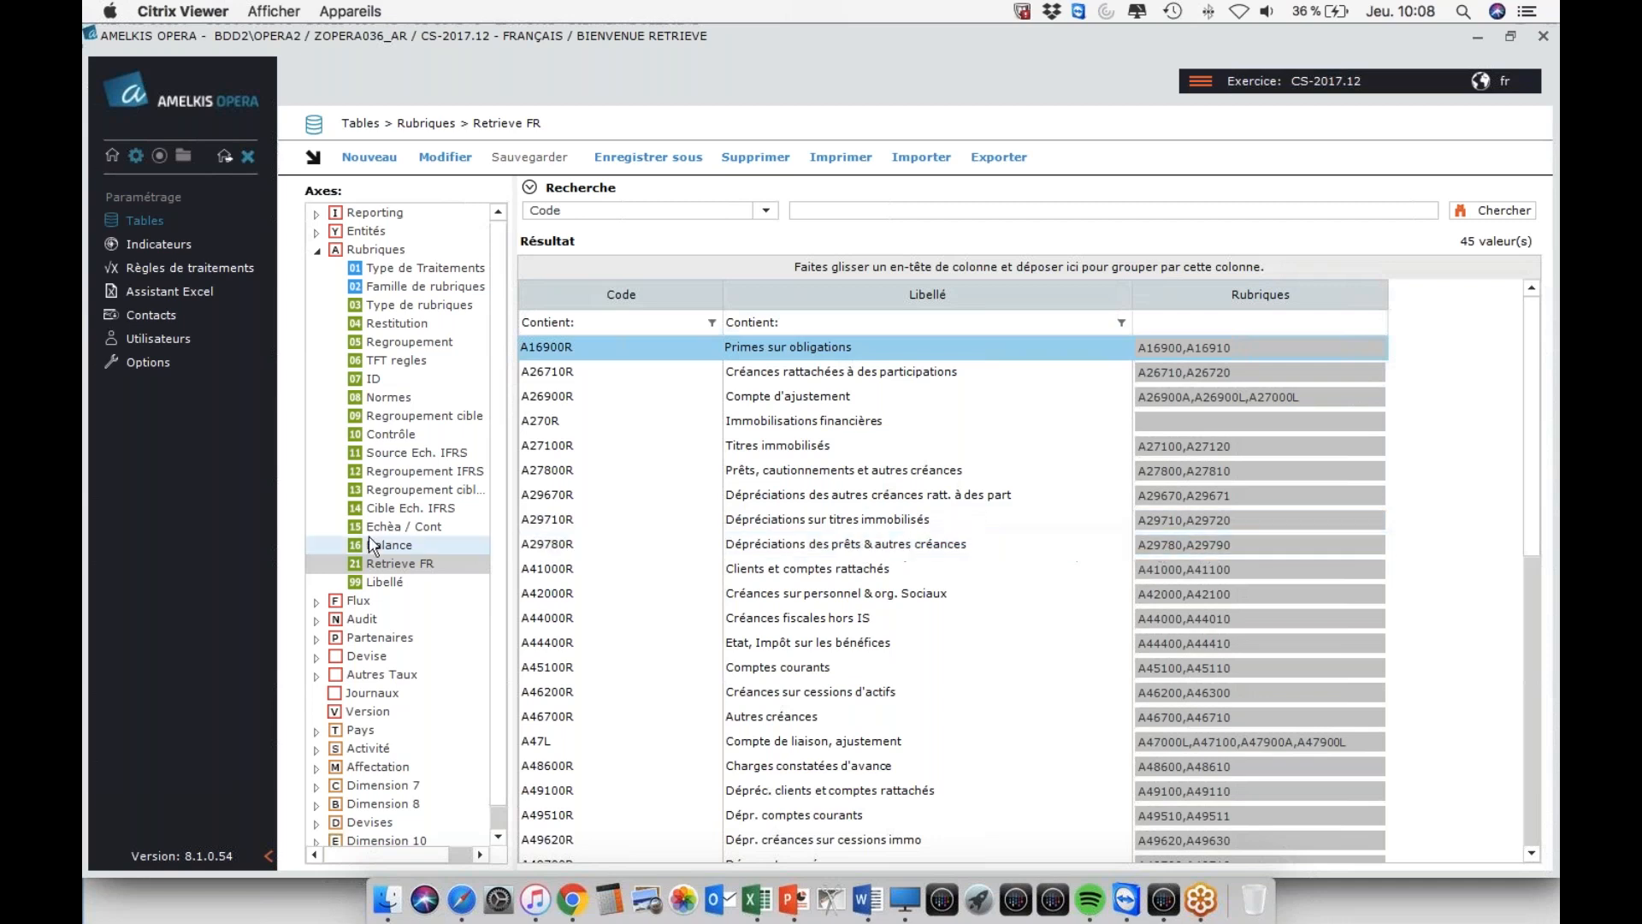
- Add a free criterion numbered 22 to the Rubriques axis and open its empty table
{"action": "left_click", "coordinate": [365, 250]}
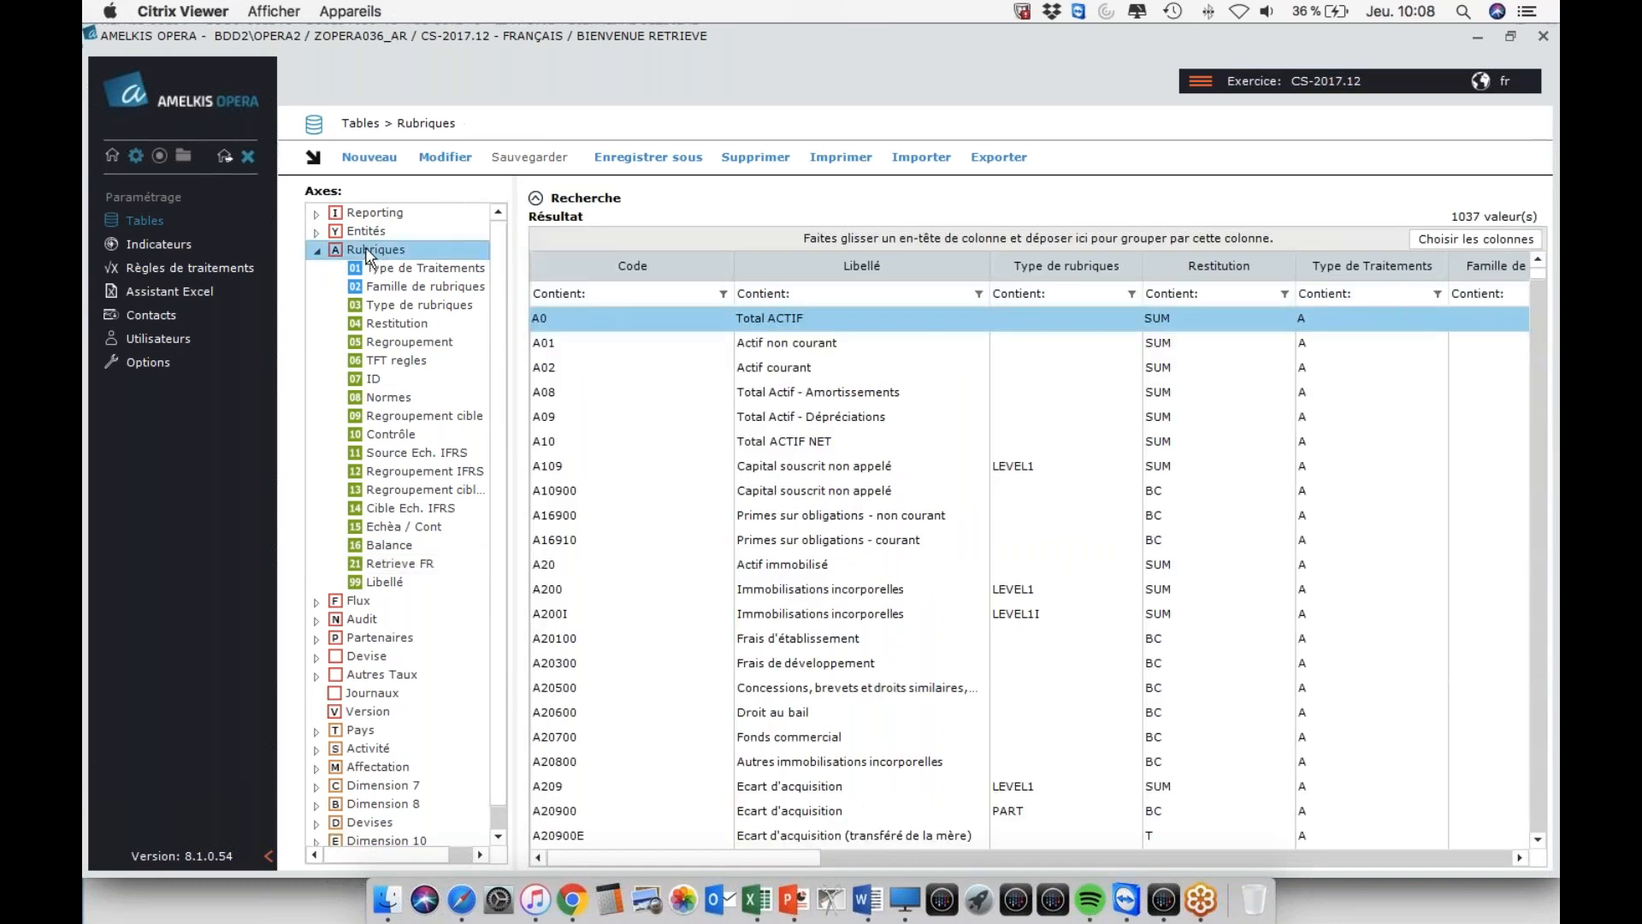
{"action": "right_click", "coordinate": [370, 249]}
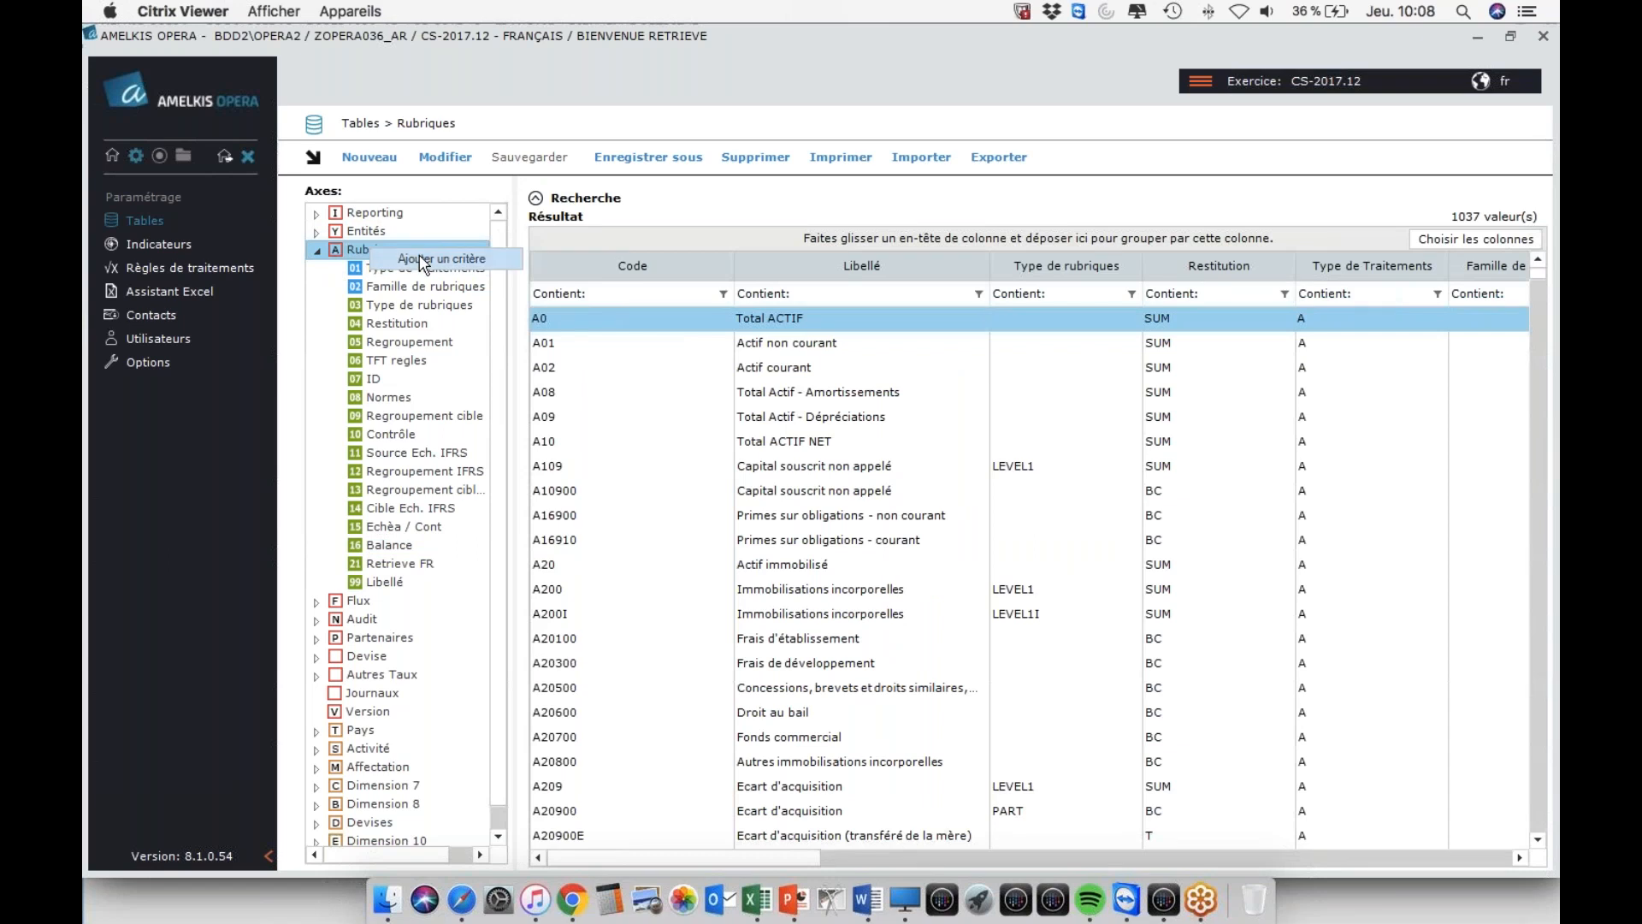
{"action": "left_click", "coordinate": [421, 260]}
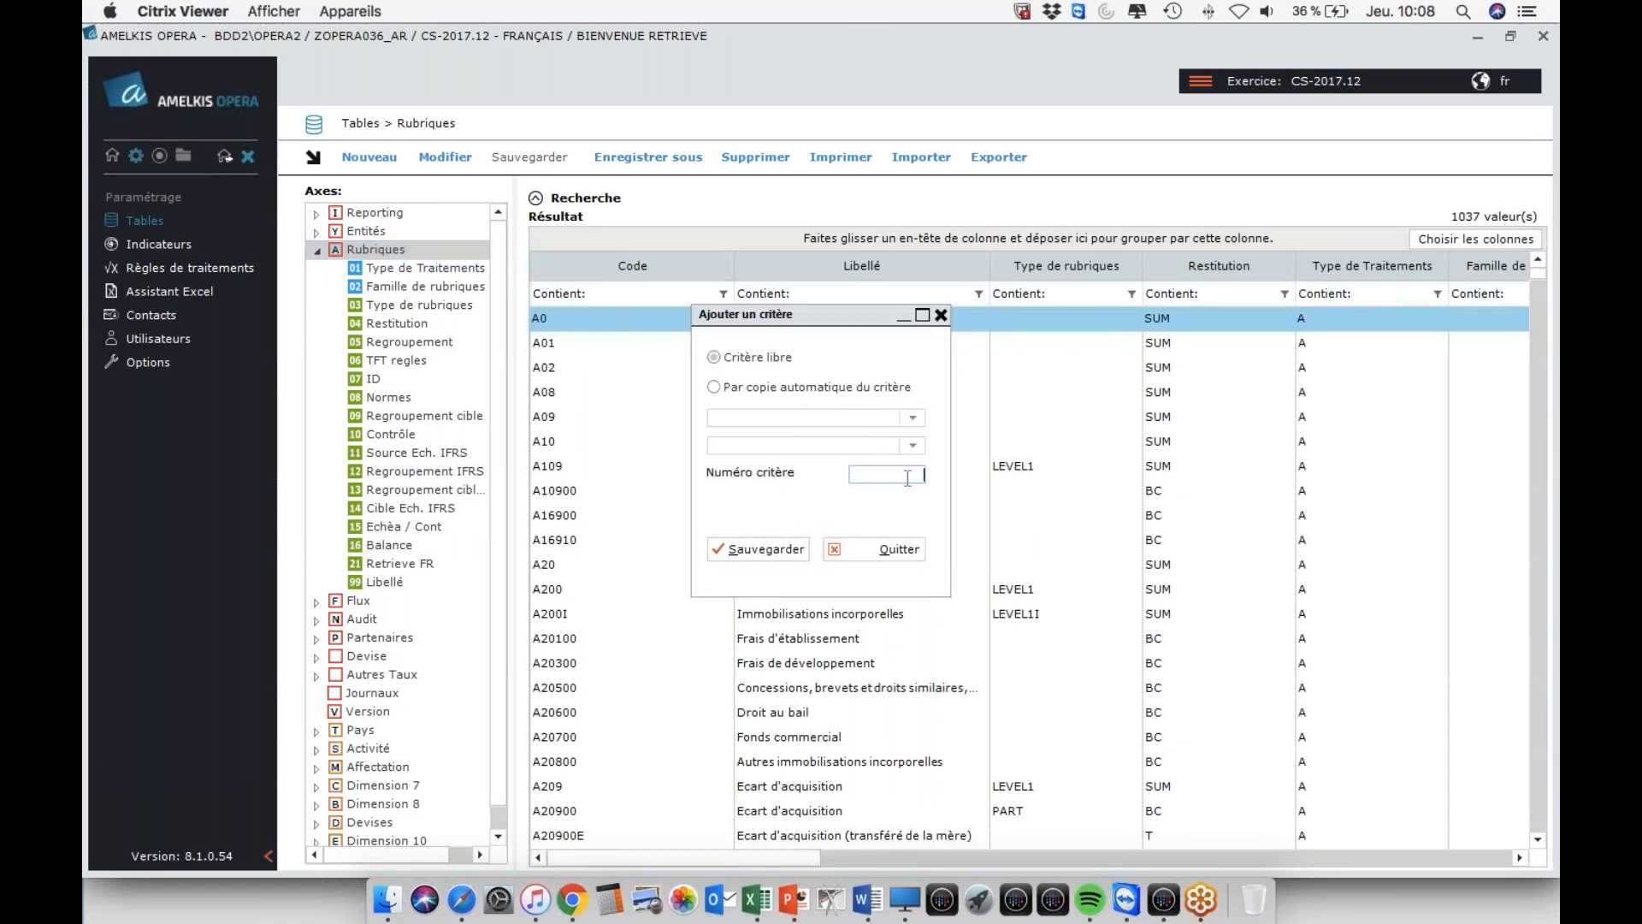
{"action": "type", "text": "22"}
{"action": "left_click", "coordinate": [789, 547]}
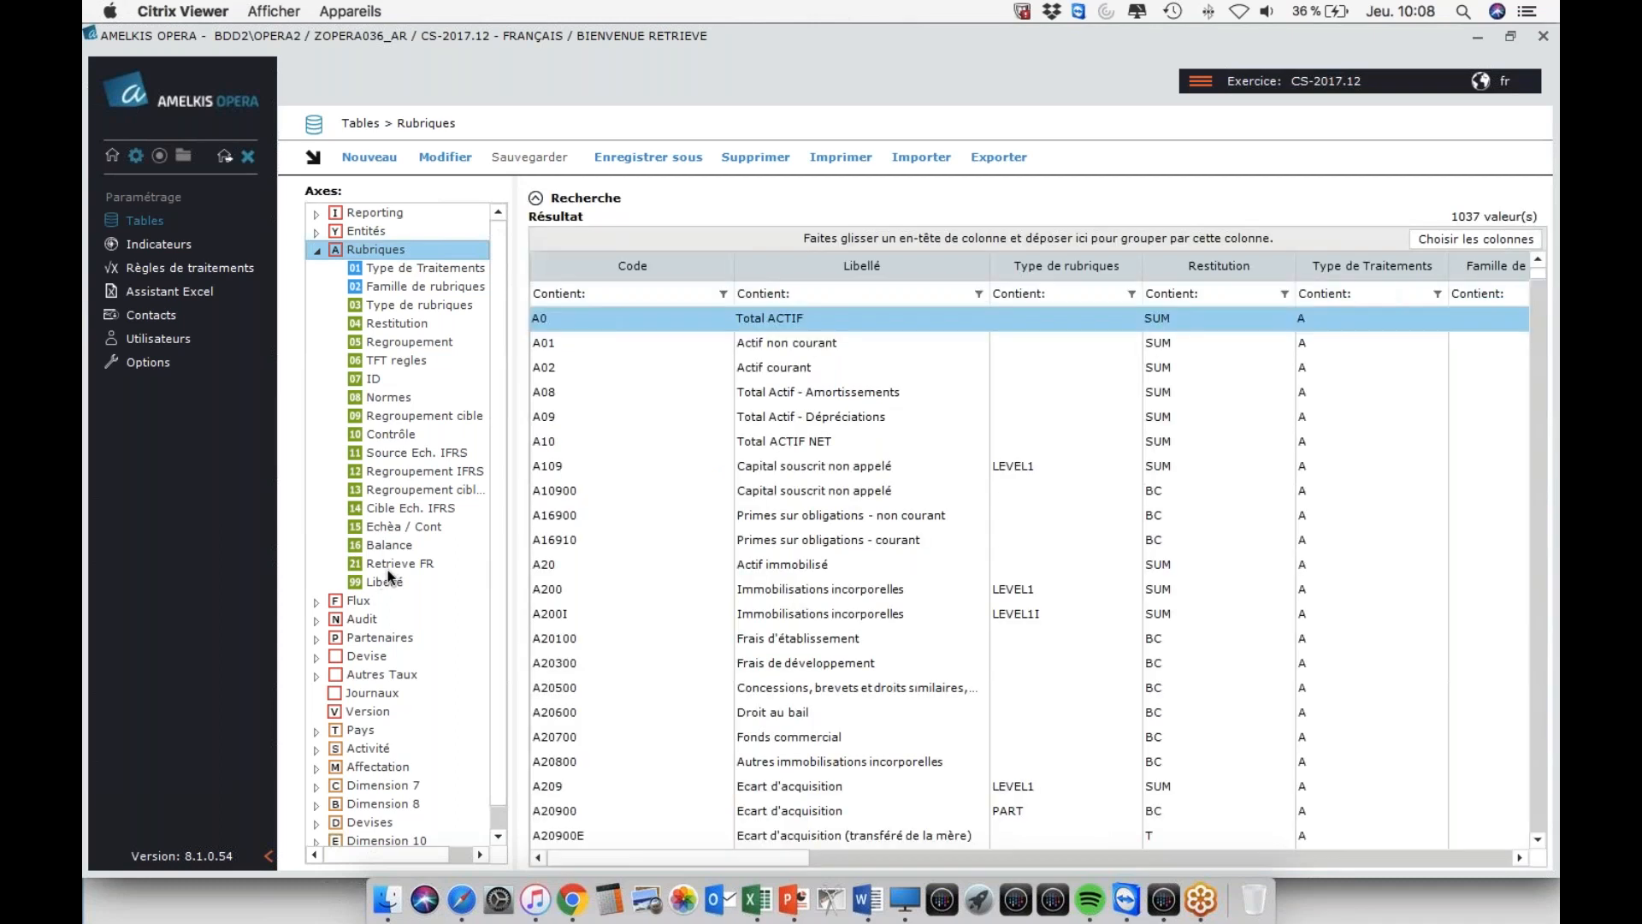
{"action": "left_click", "coordinate": [392, 586]}
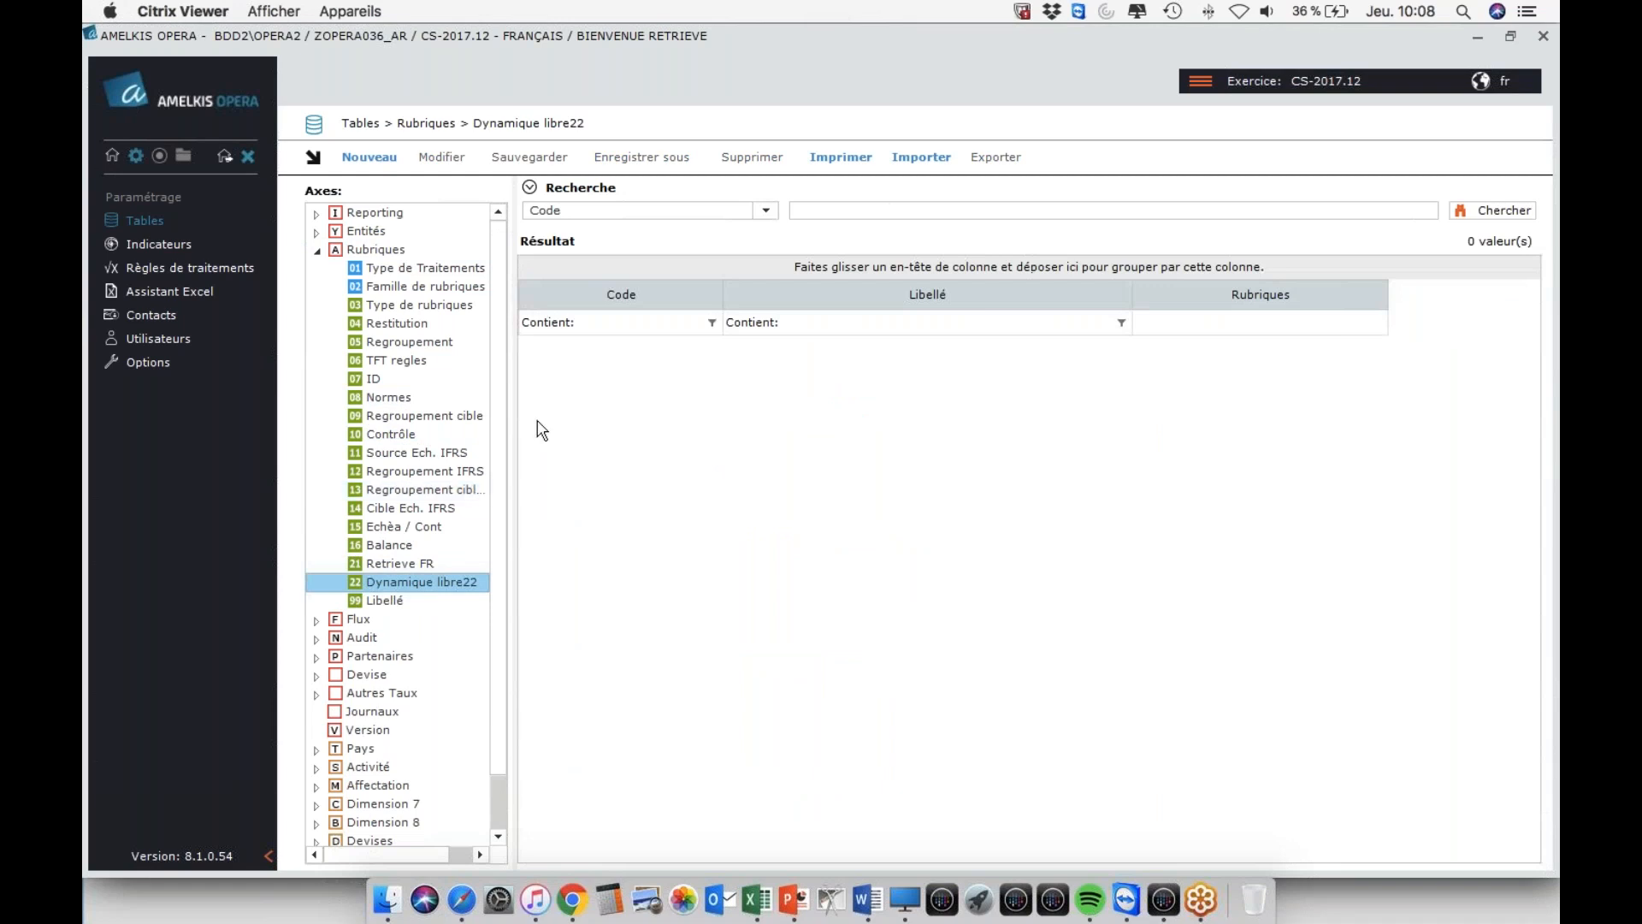
- Create a new entry in criterion 22 with the code R707 copied from cell H9 of the Excel sheet
{"action": "key", "text": "super+grave"}
{"action": "left_click", "coordinate": [1199, 481]}
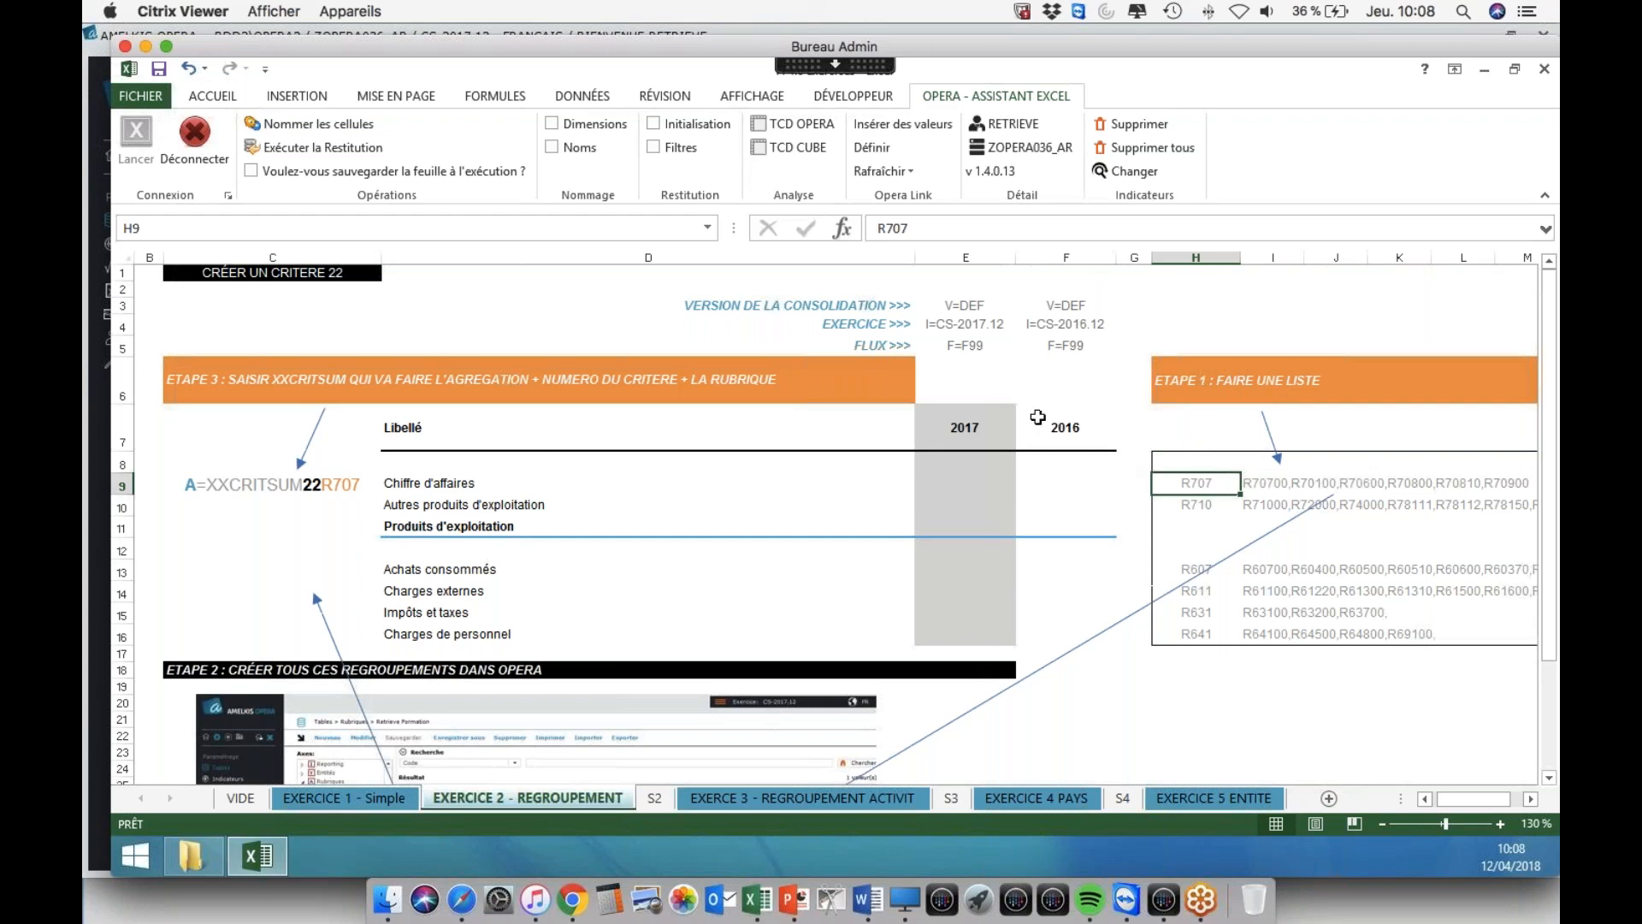
{"action": "key", "text": "ctrl+c"}
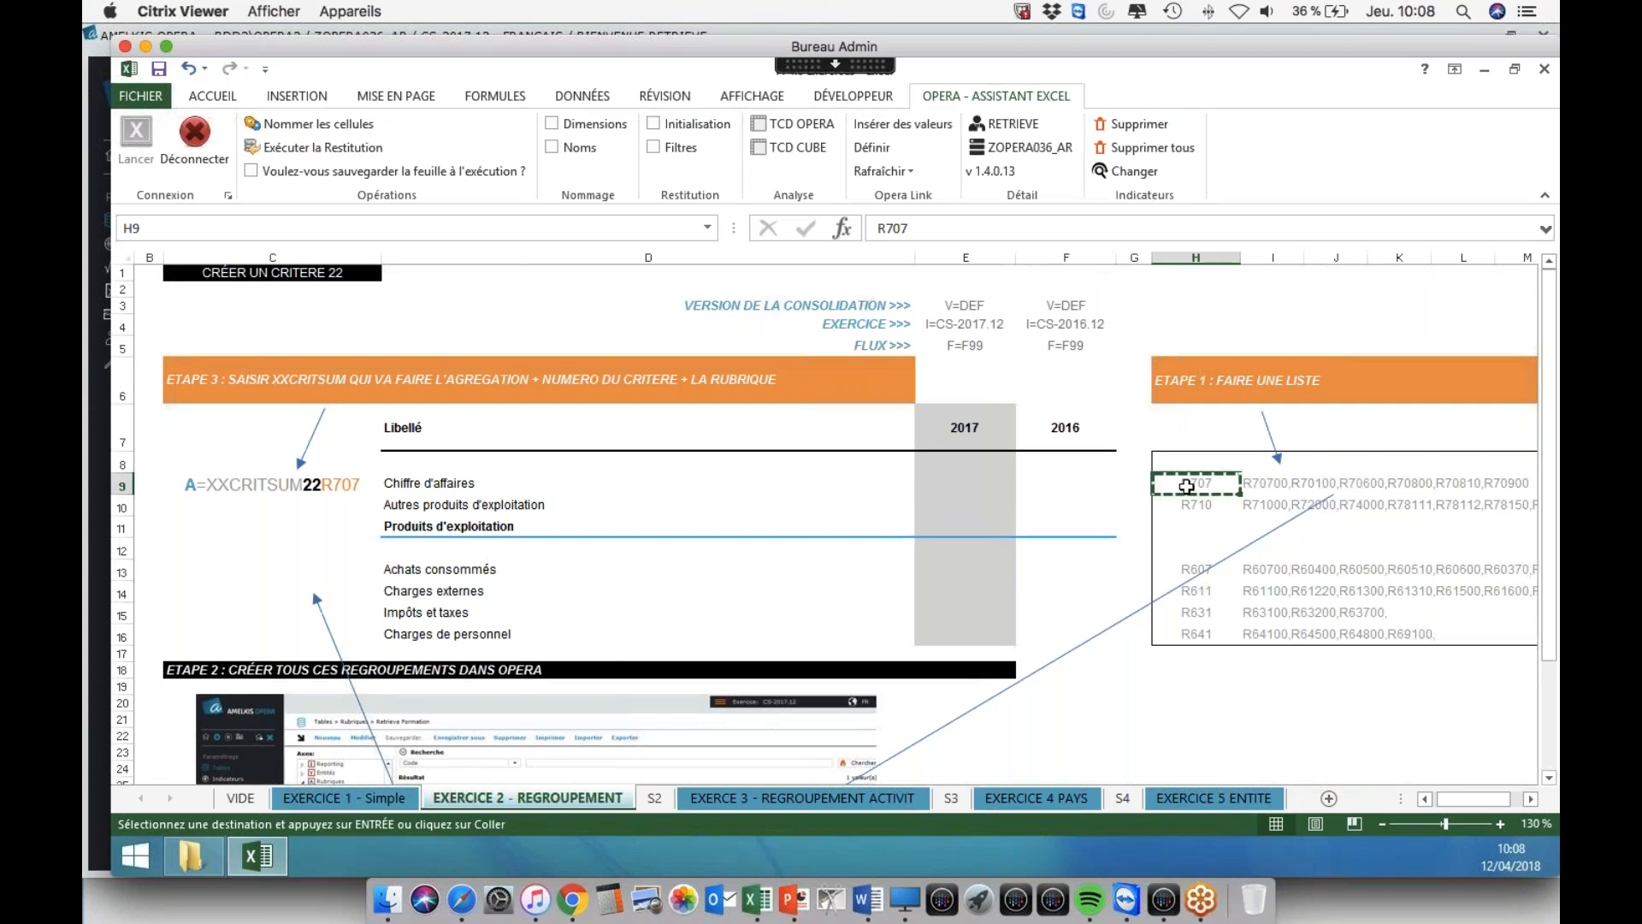
{"action": "key", "text": "super+grave"}
{"action": "left_click", "coordinate": [379, 171]}
{"action": "key", "text": "ctrl+v"}
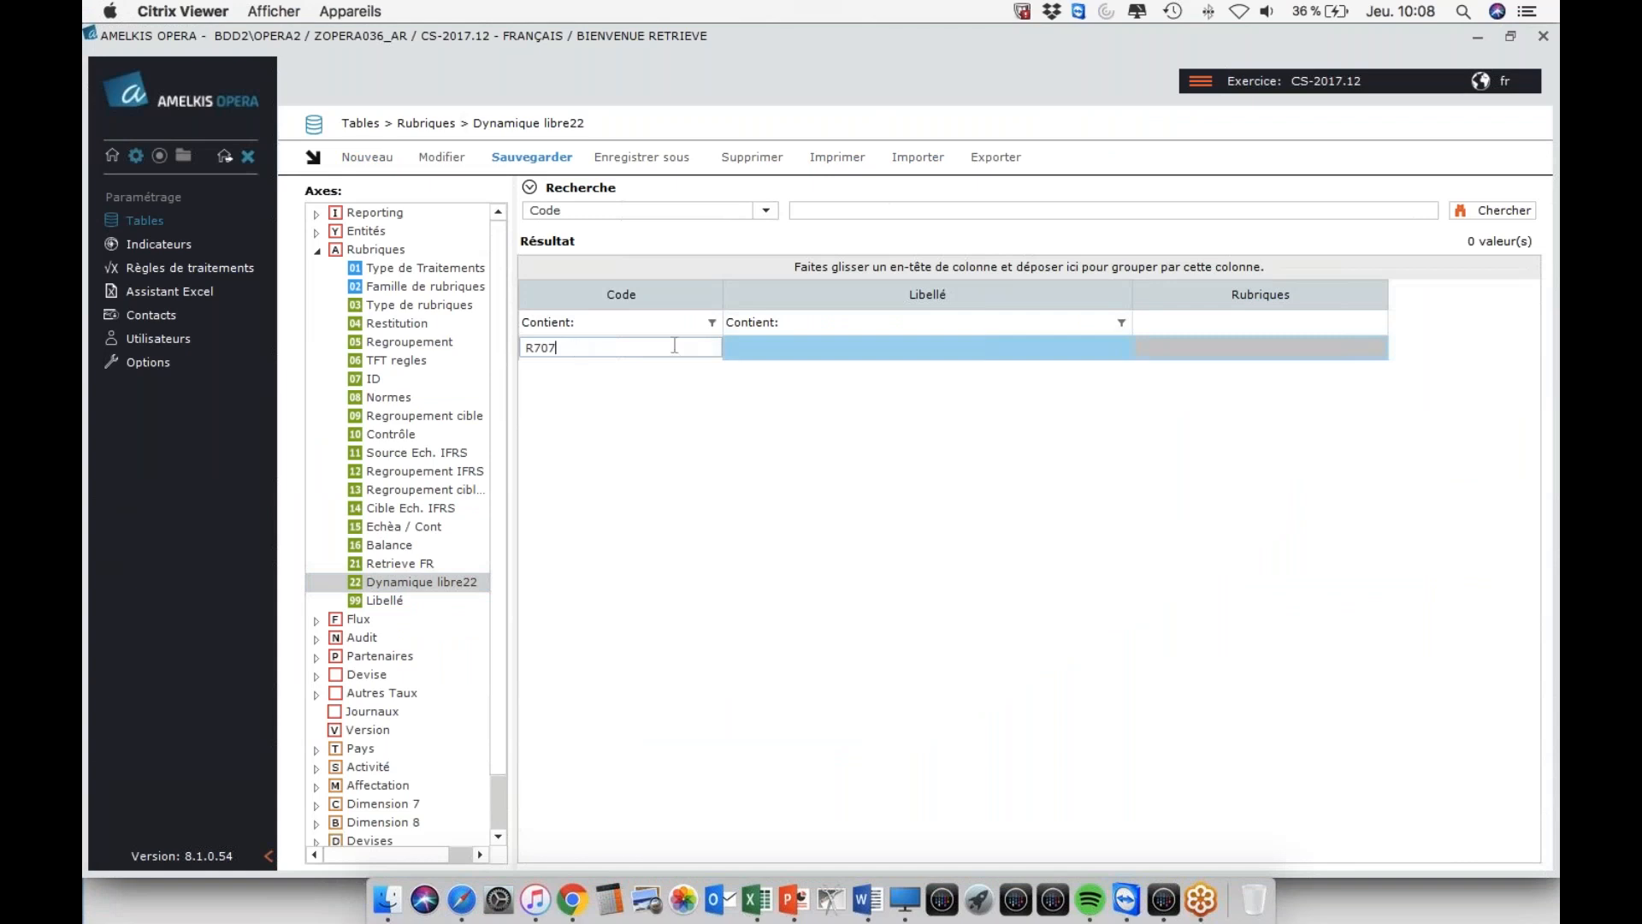
{"action": "key", "text": "Tab"}
- Copy the label "Chiffre d'affaires" from Excel cell D9 into the R707 entry and save it
{"action": "key", "text": "super+grave"}
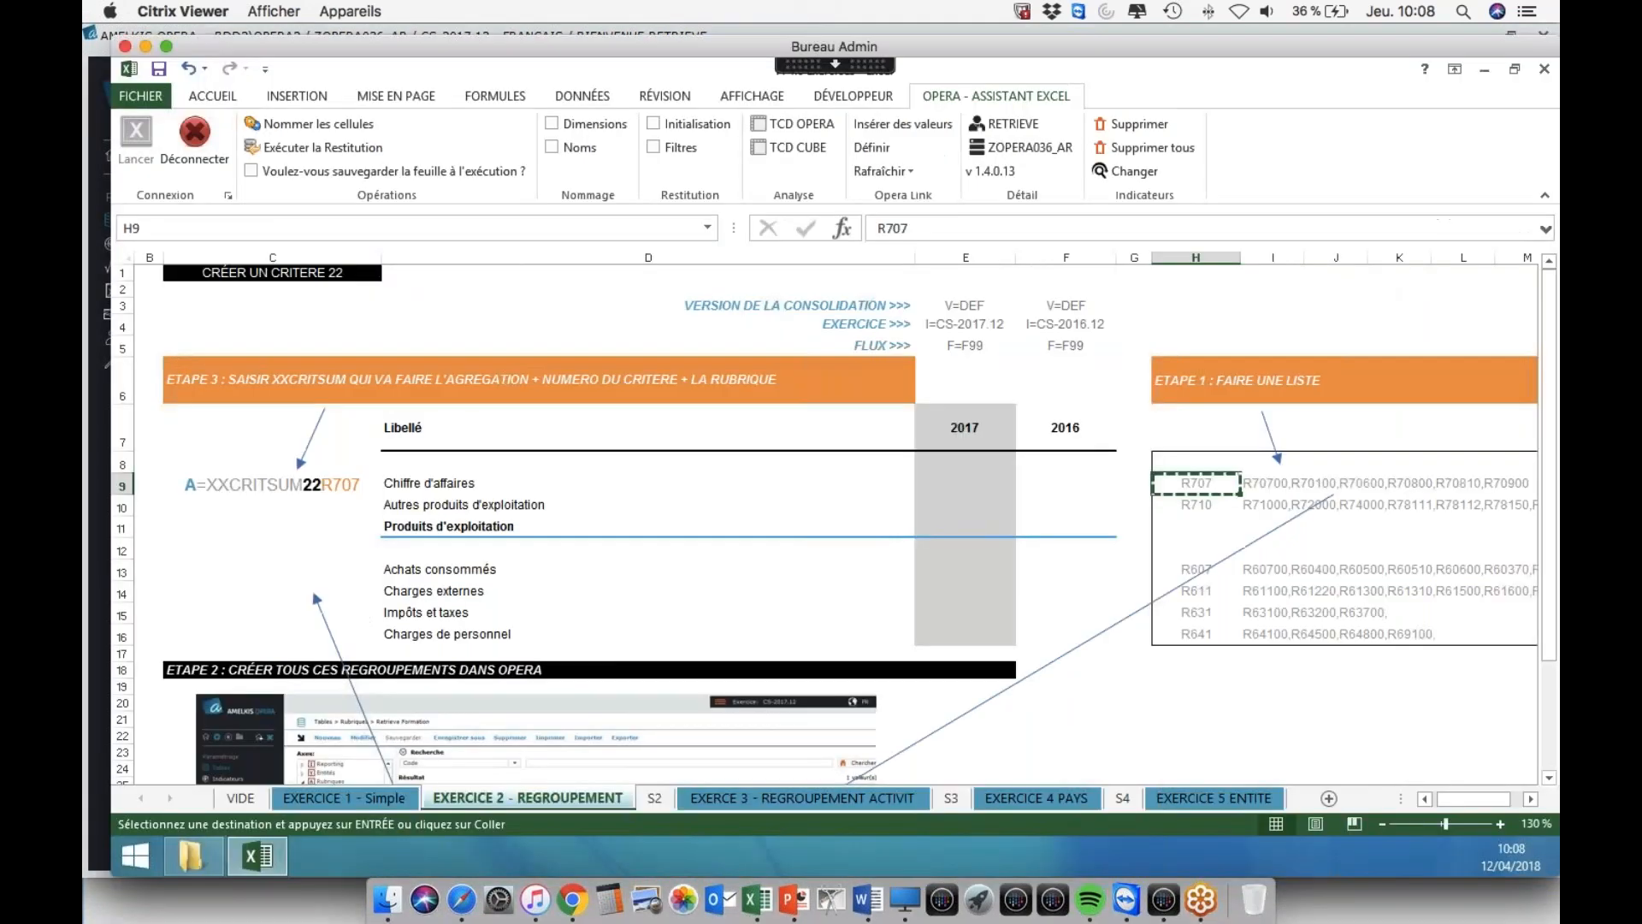
{"action": "left_click", "coordinate": [444, 483]}
{"action": "key", "text": "ctrl+c"}
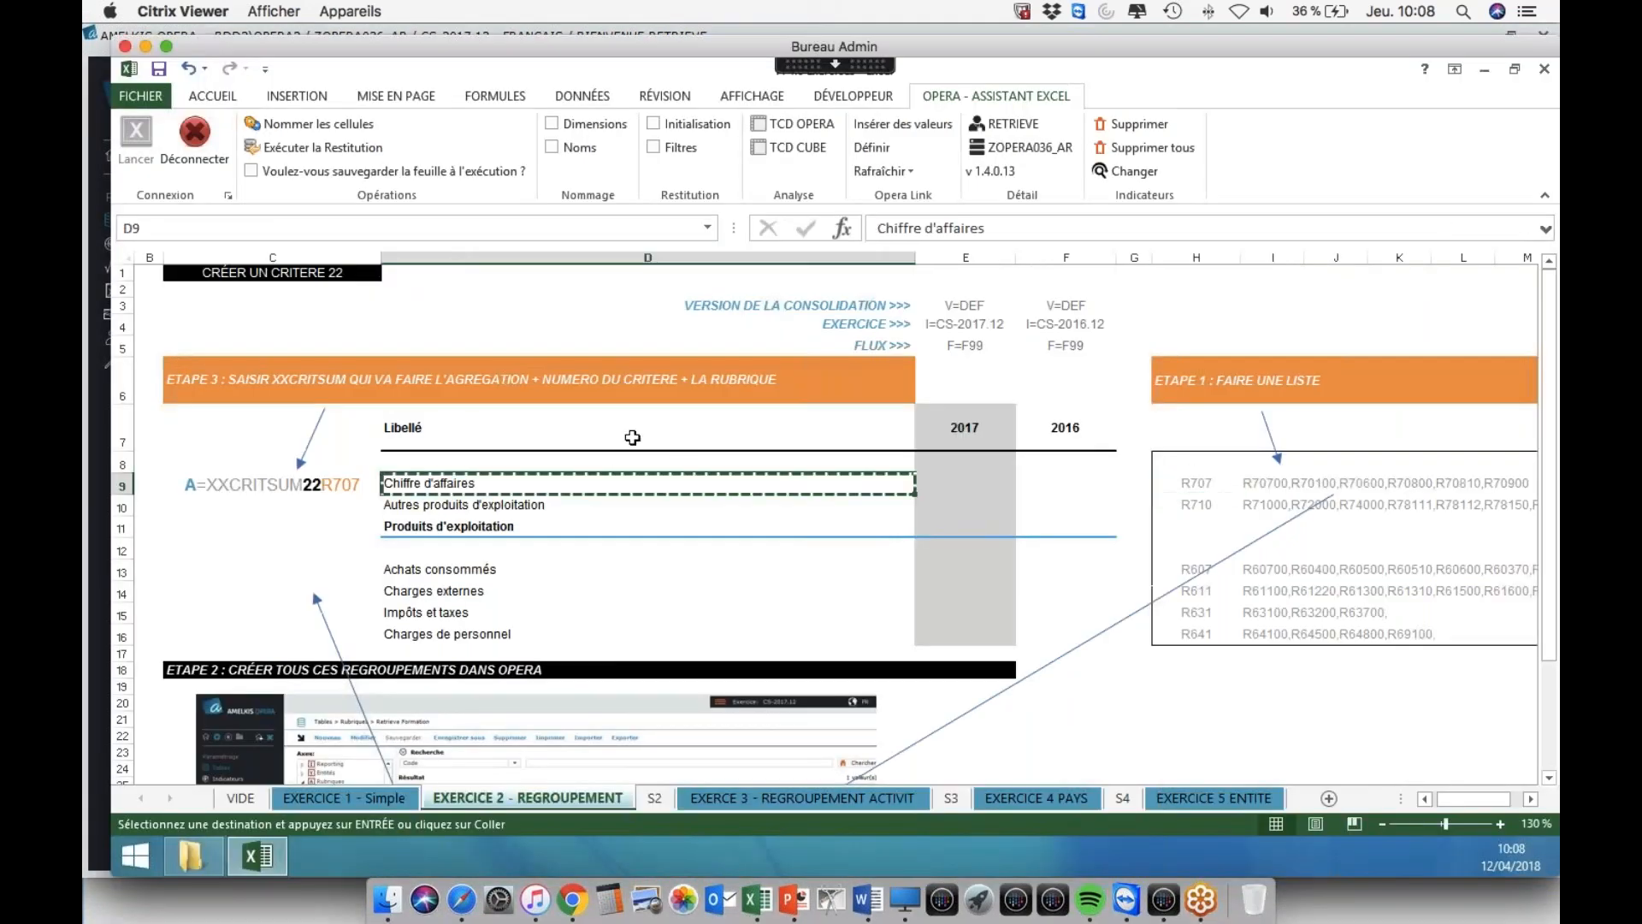
{"action": "key", "text": "super+grave"}
{"action": "key", "text": "ctrl+v"}
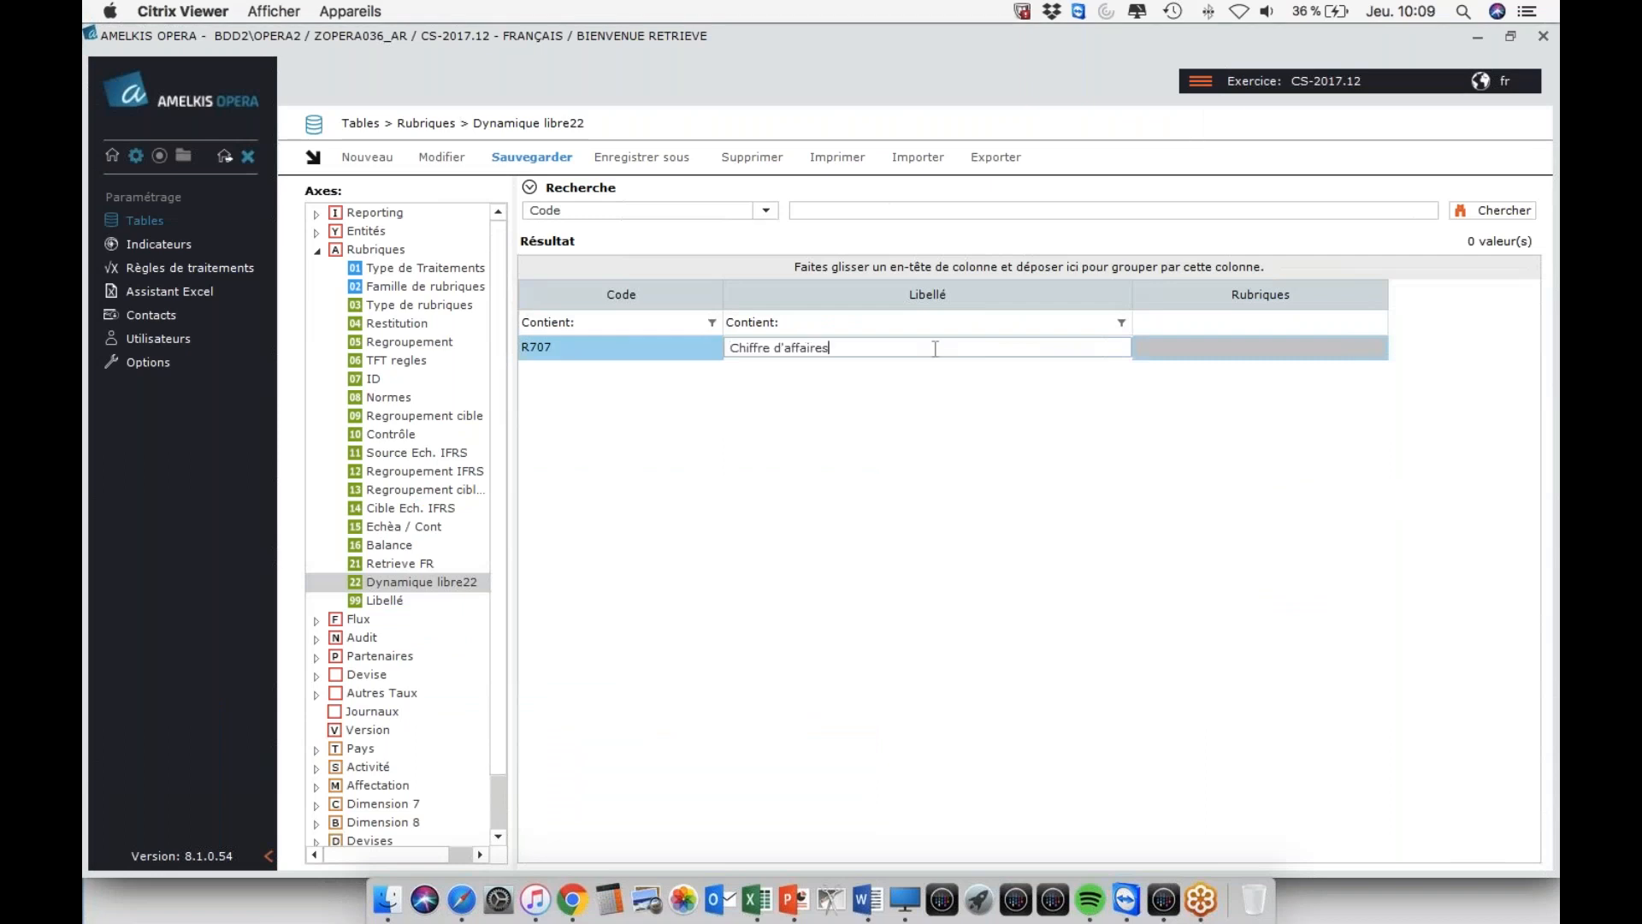
{"action": "left_click", "coordinate": [532, 157]}
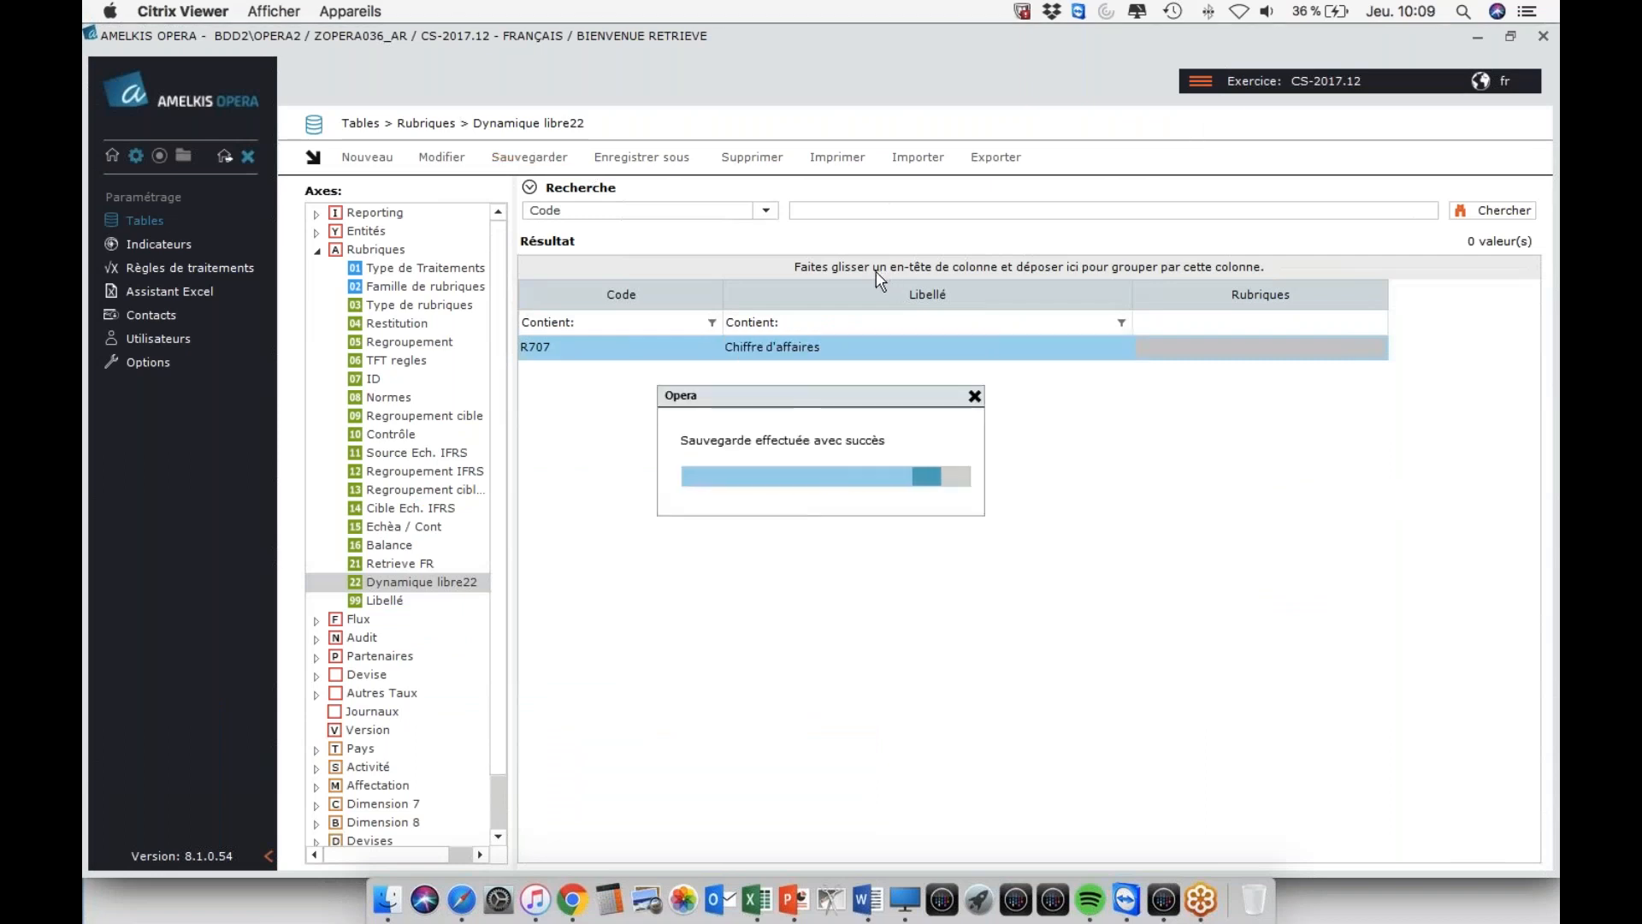
- Assign the rubrics listed in Excel cell I9 (R70700, R70100, R70600, R70800, R70810, R70900) to the R707 grouping
{"action": "left_click", "coordinate": [1156, 350]}
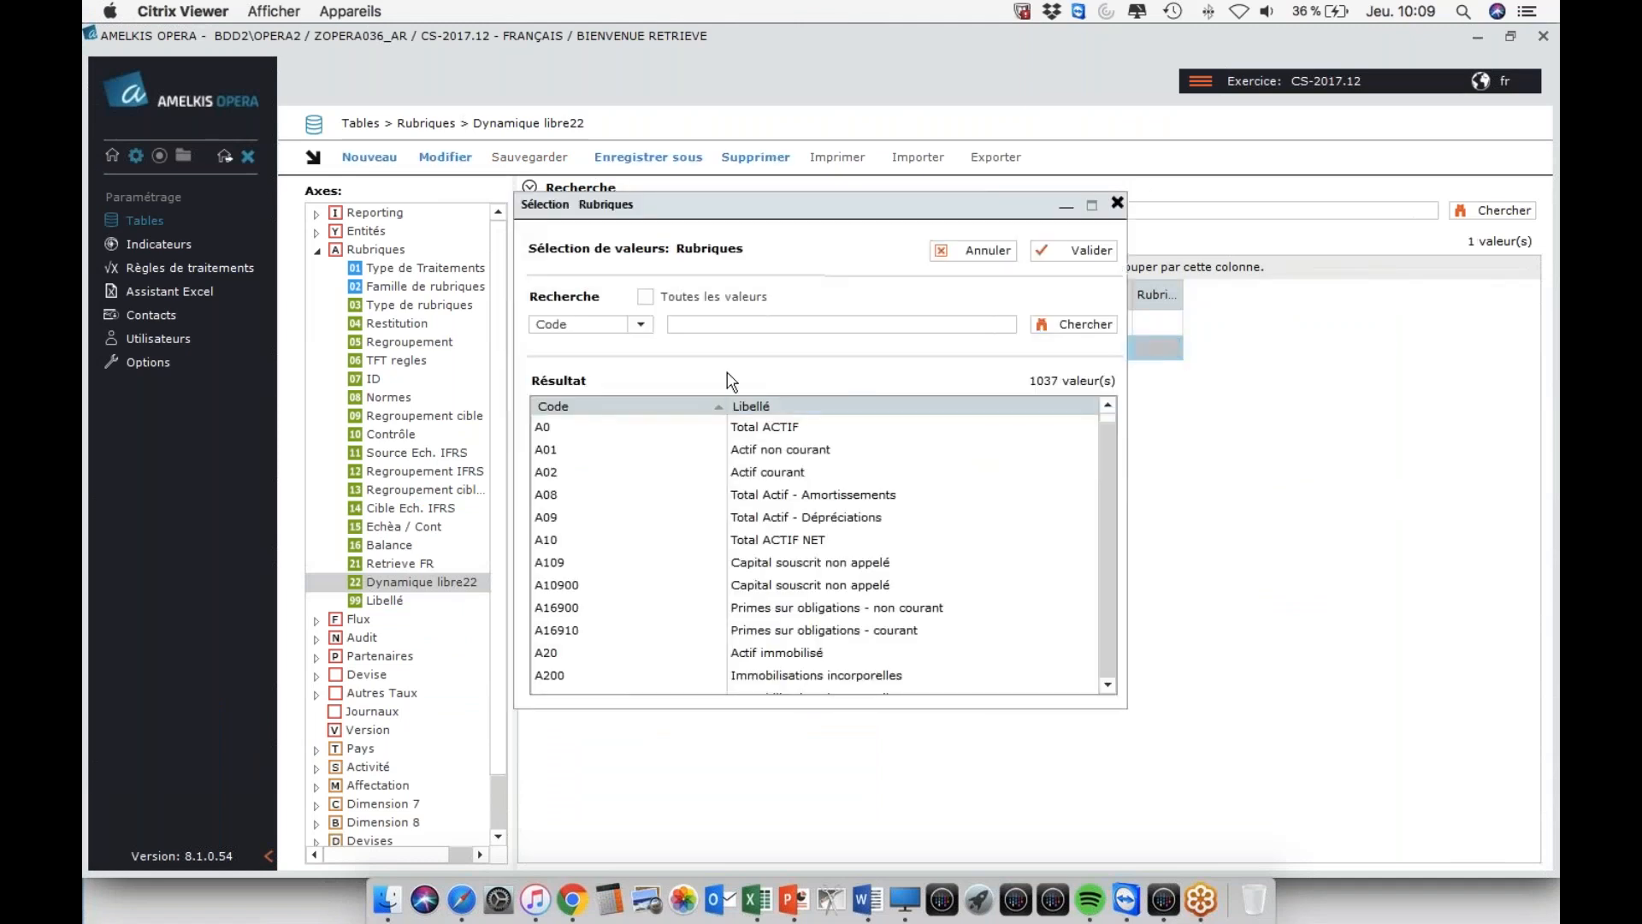
{"action": "key", "text": "super+Tab"}
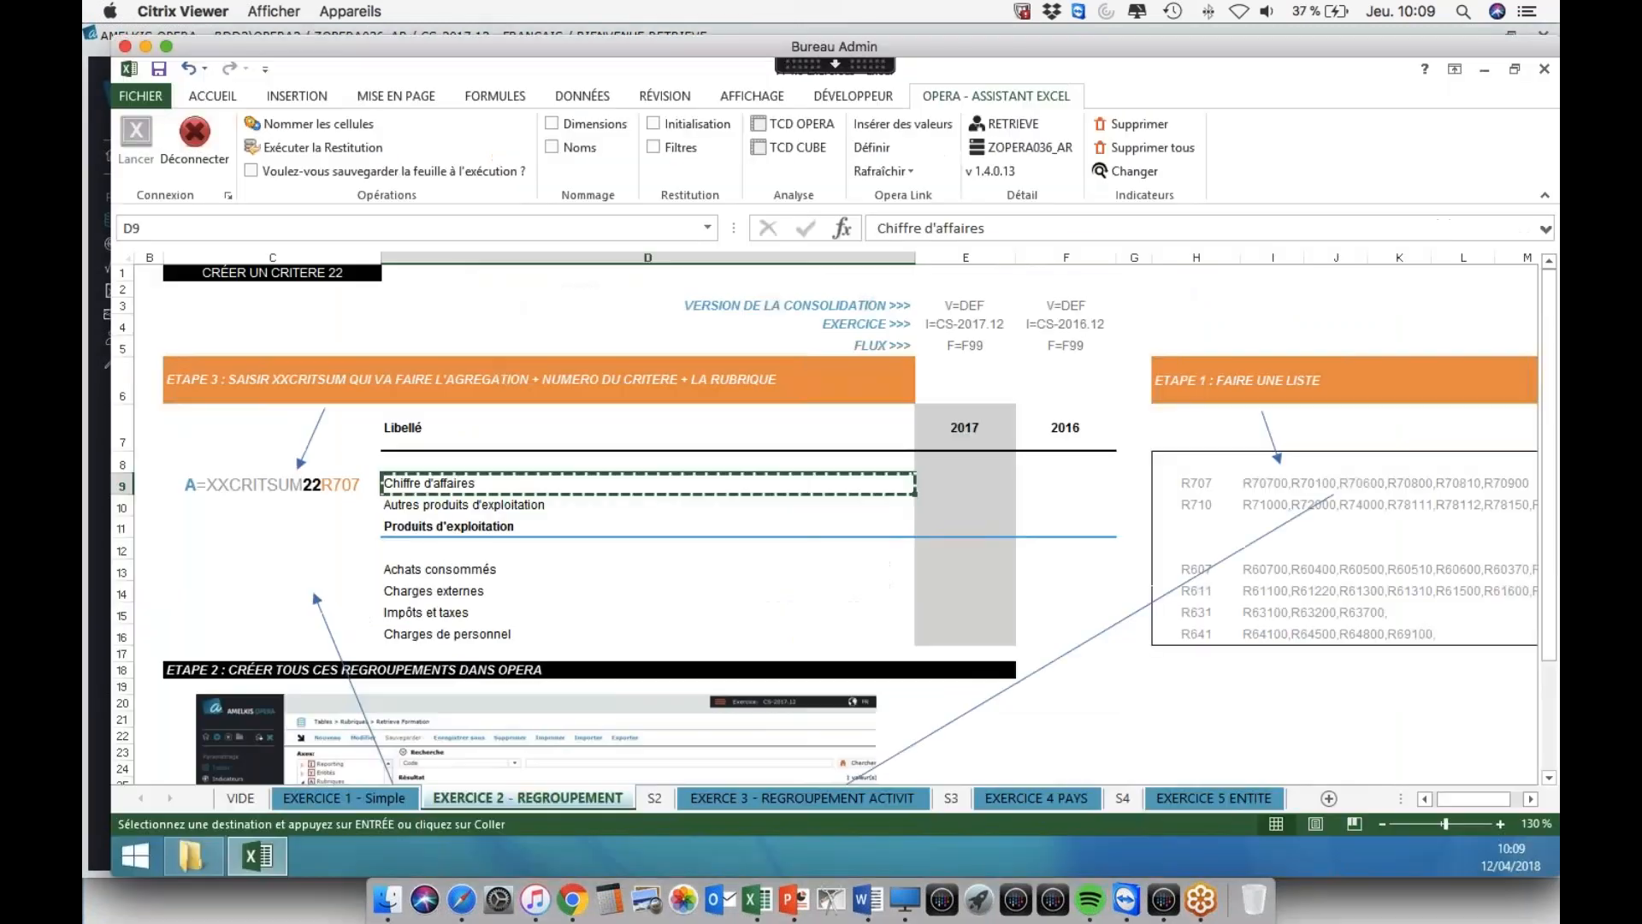
{"action": "left_click", "coordinate": [1254, 484]}
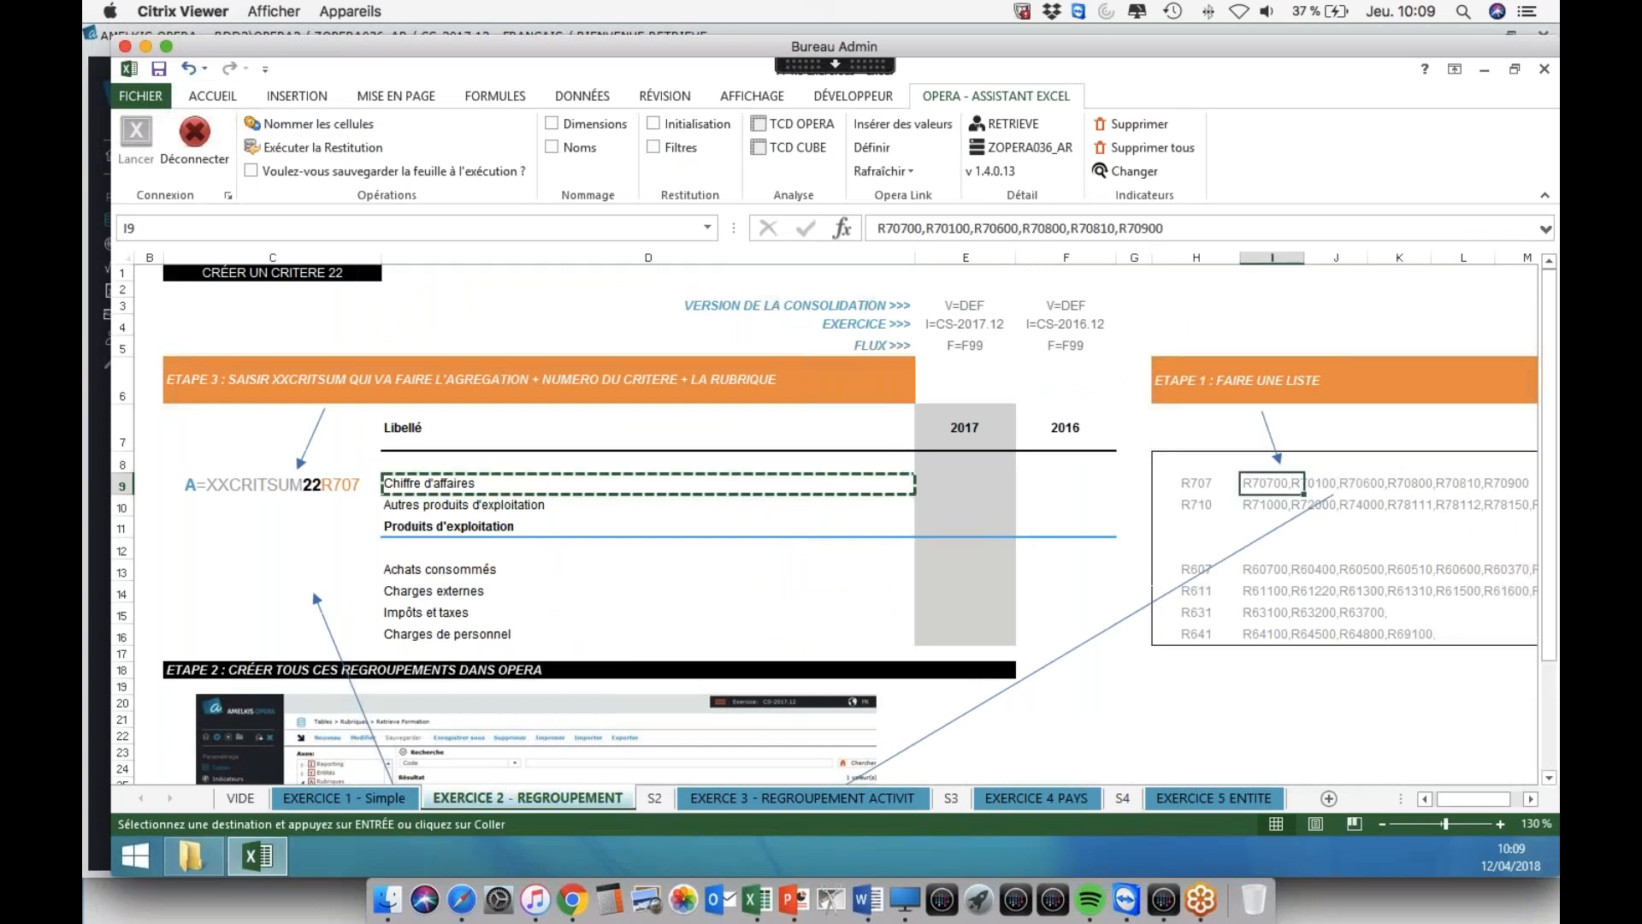
{"action": "key", "text": "ctrl+c"}
{"action": "key", "text": "super+grave"}
{"action": "left_click", "coordinate": [785, 328]}
{"action": "key", "text": "ctrl+v"}
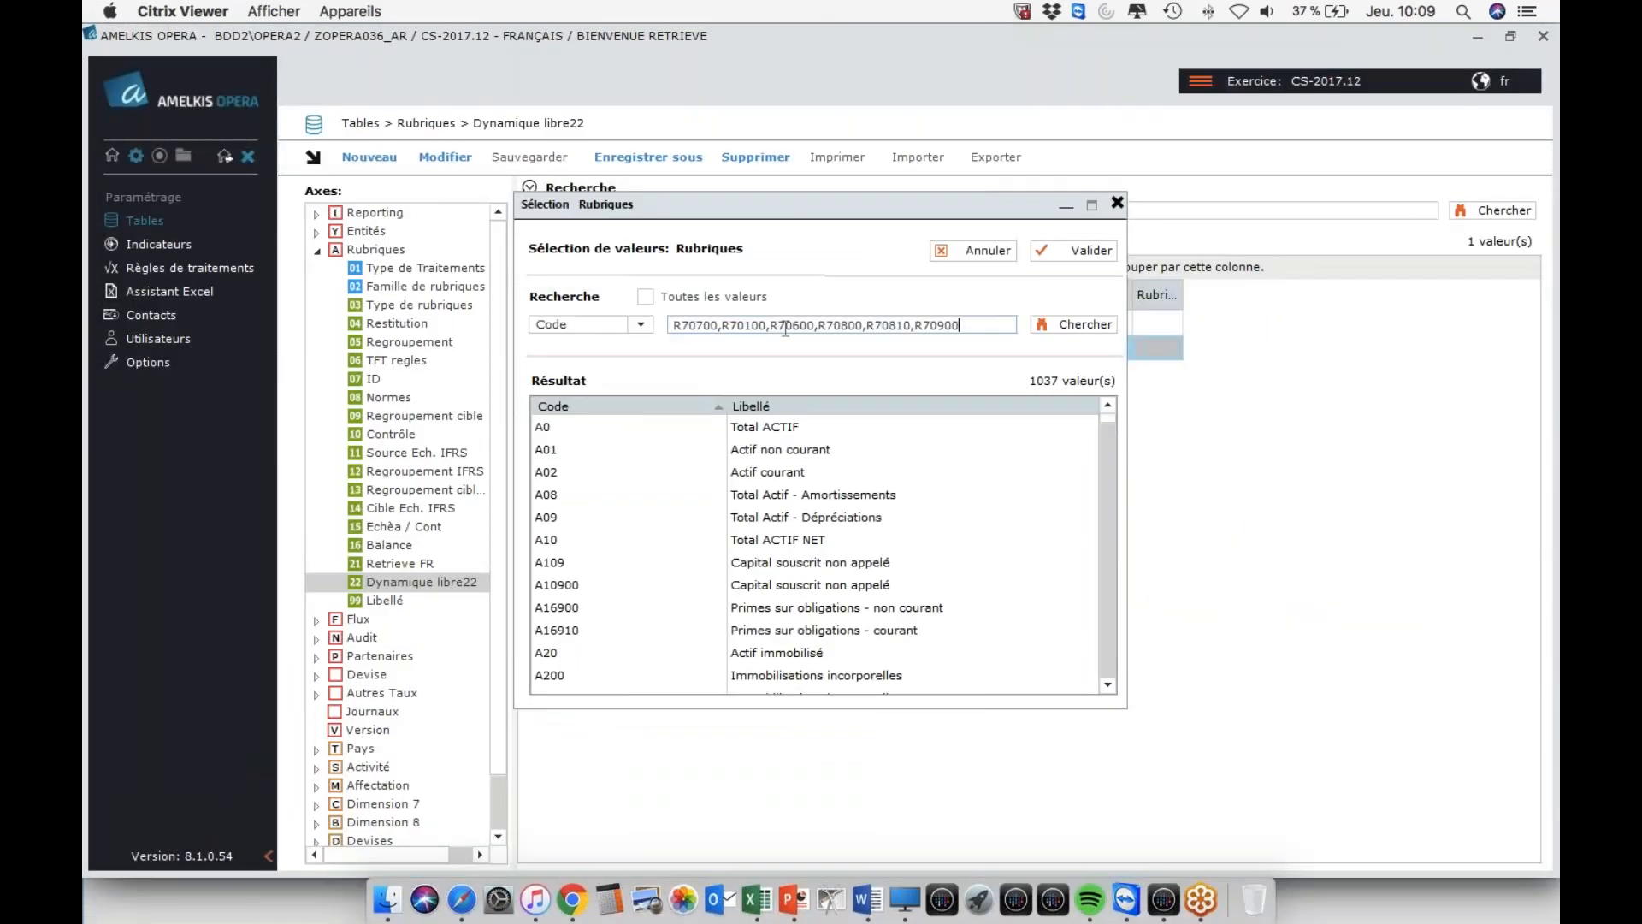
{"action": "left_click", "coordinate": [1075, 324]}
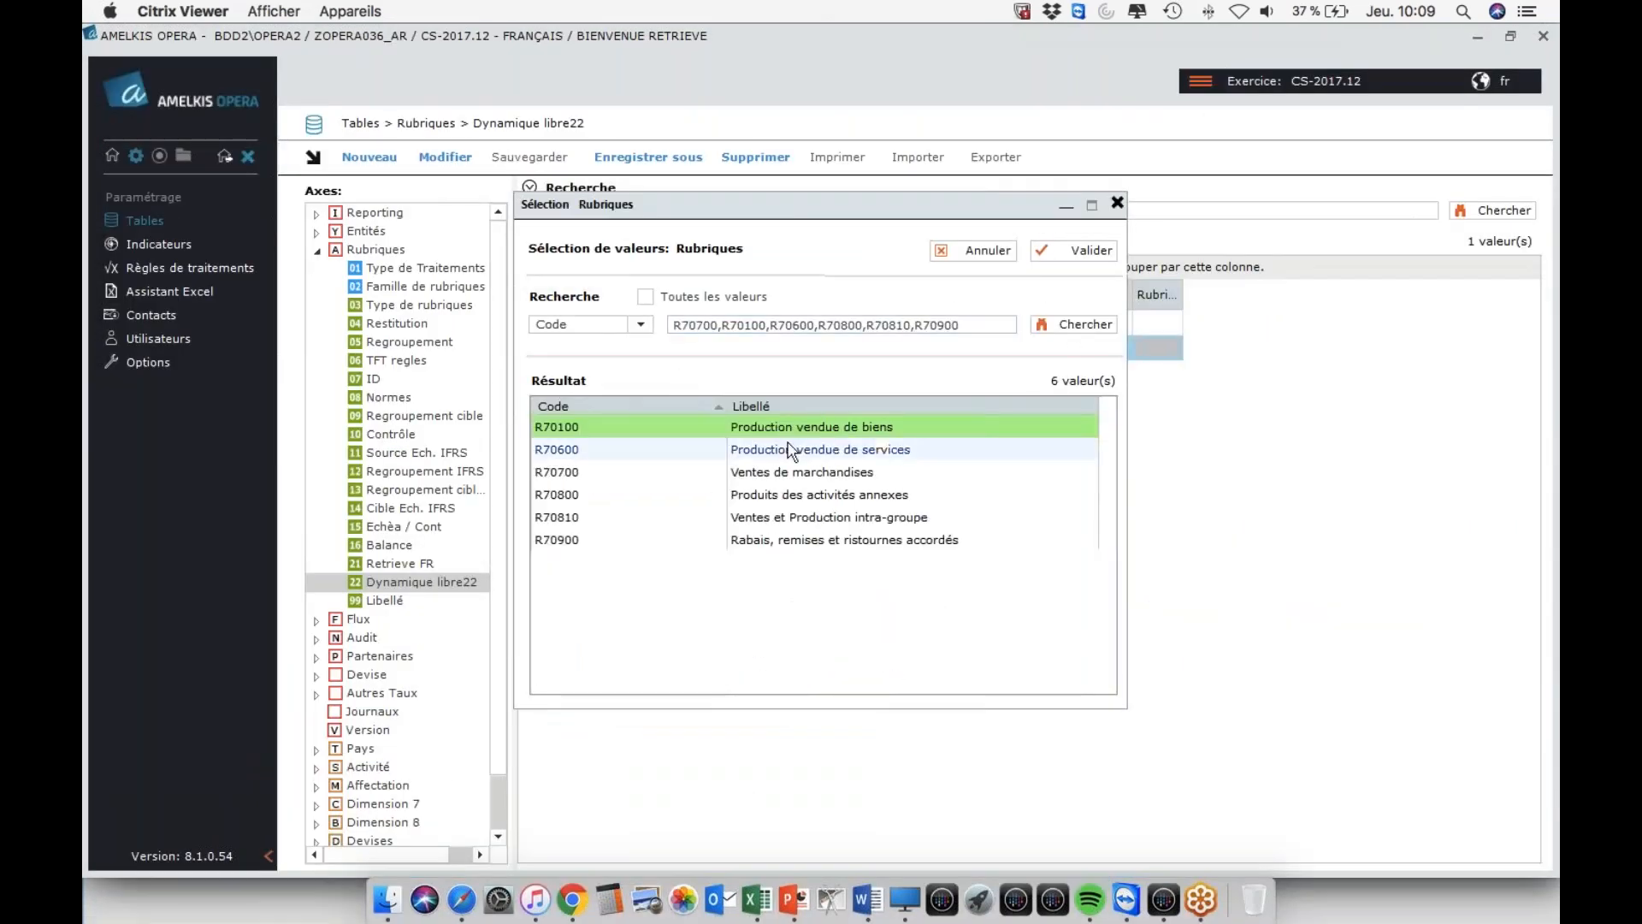
{"action": "left_click", "coordinate": [714, 539], "text": "shift"}
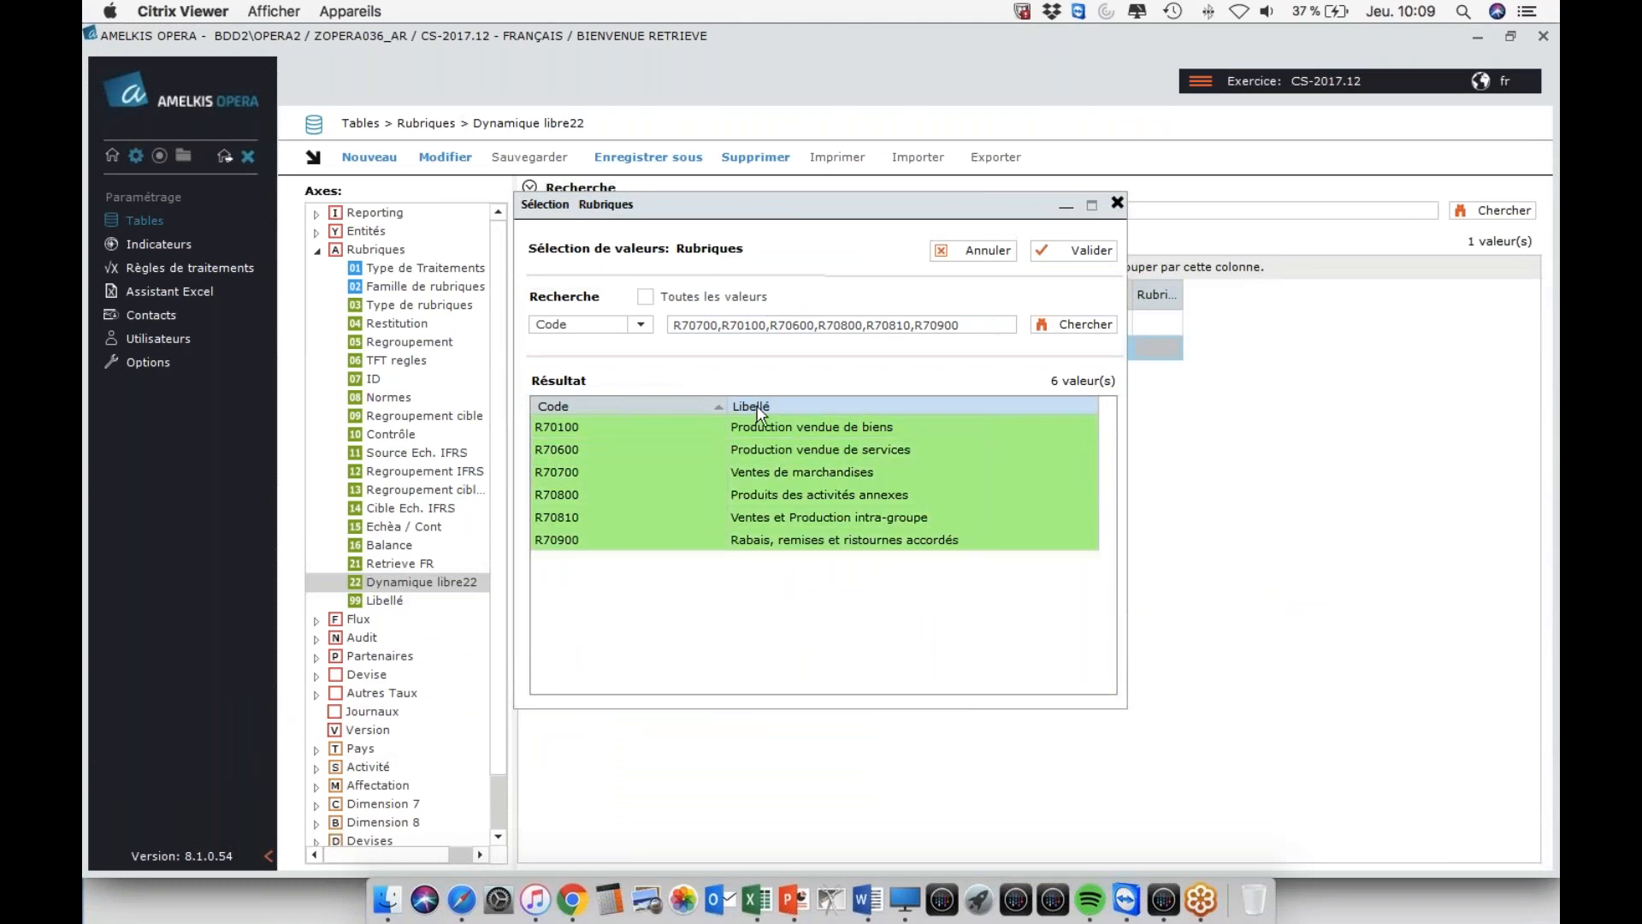
{"action": "left_click", "coordinate": [1081, 250]}
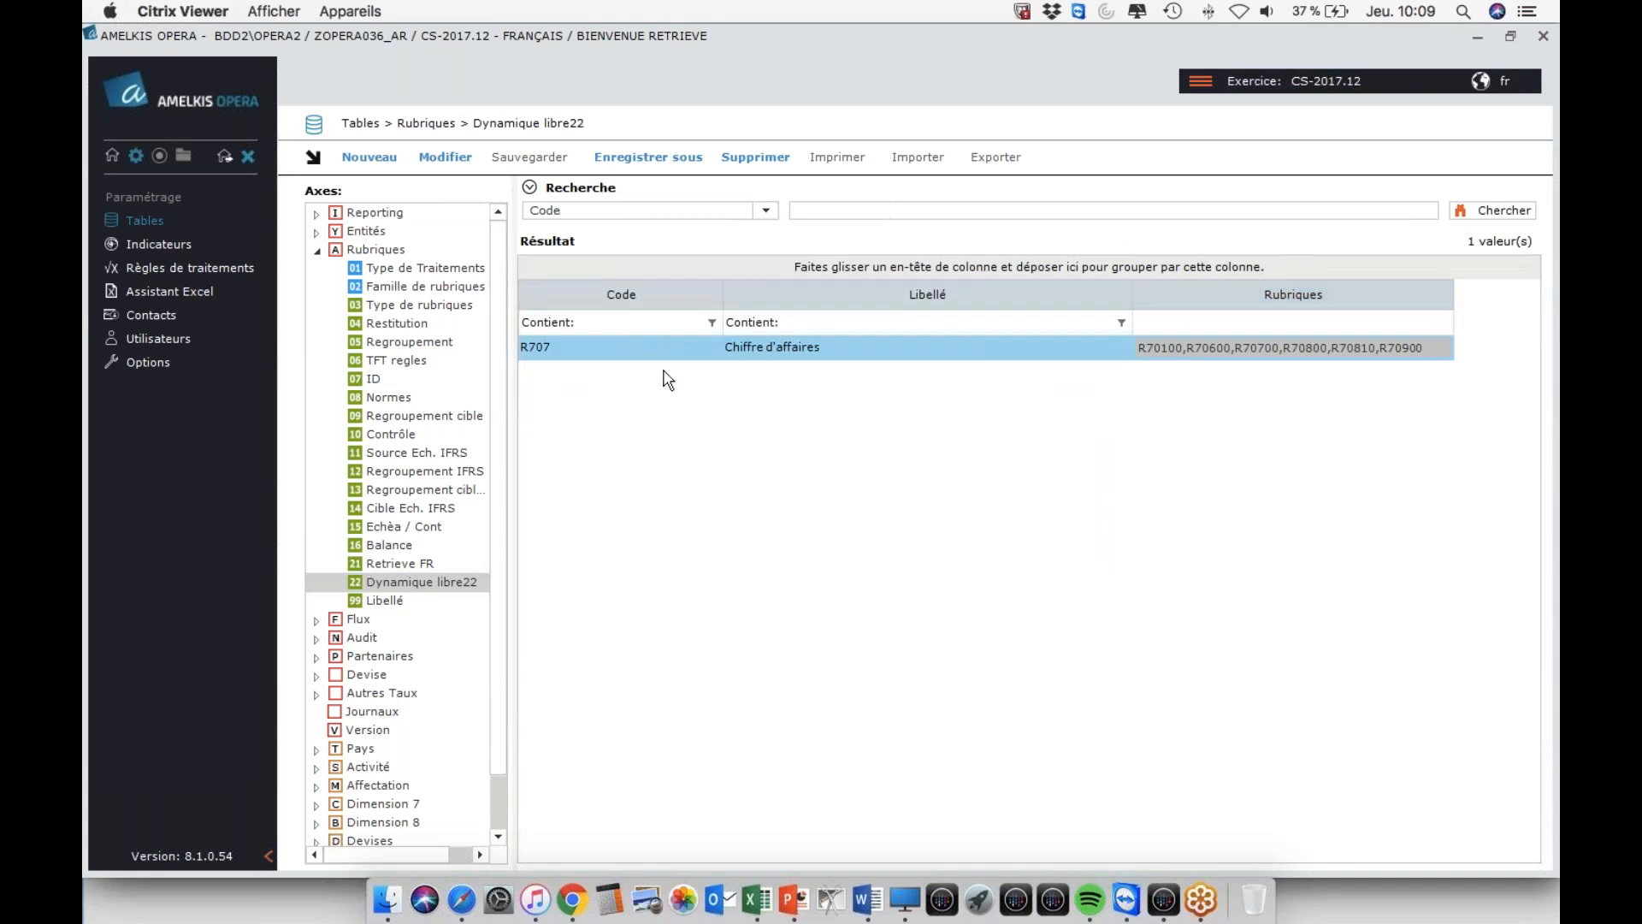
- Add a second entry to criterion 22 with the code R710 copied from Excel cell H10
{"action": "key", "text": "super+Tab"}
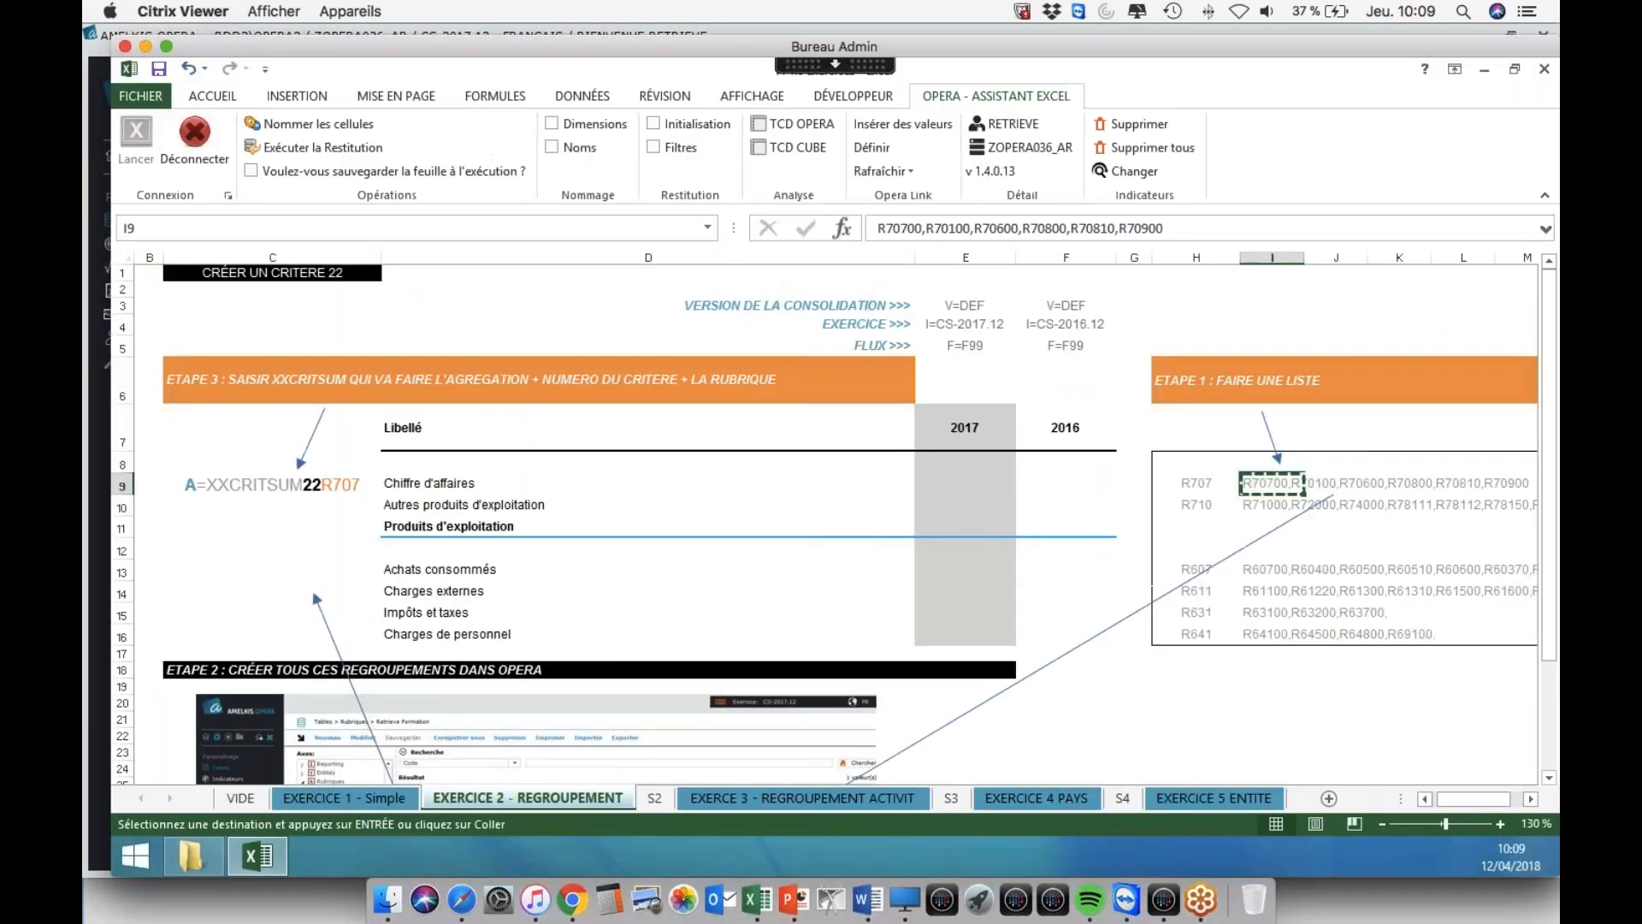
{"action": "left_click", "coordinate": [1192, 503]}
{"action": "key", "text": "ctrl+c"}
{"action": "key", "text": "super+Tab"}
{"action": "left_click", "coordinate": [367, 157]}
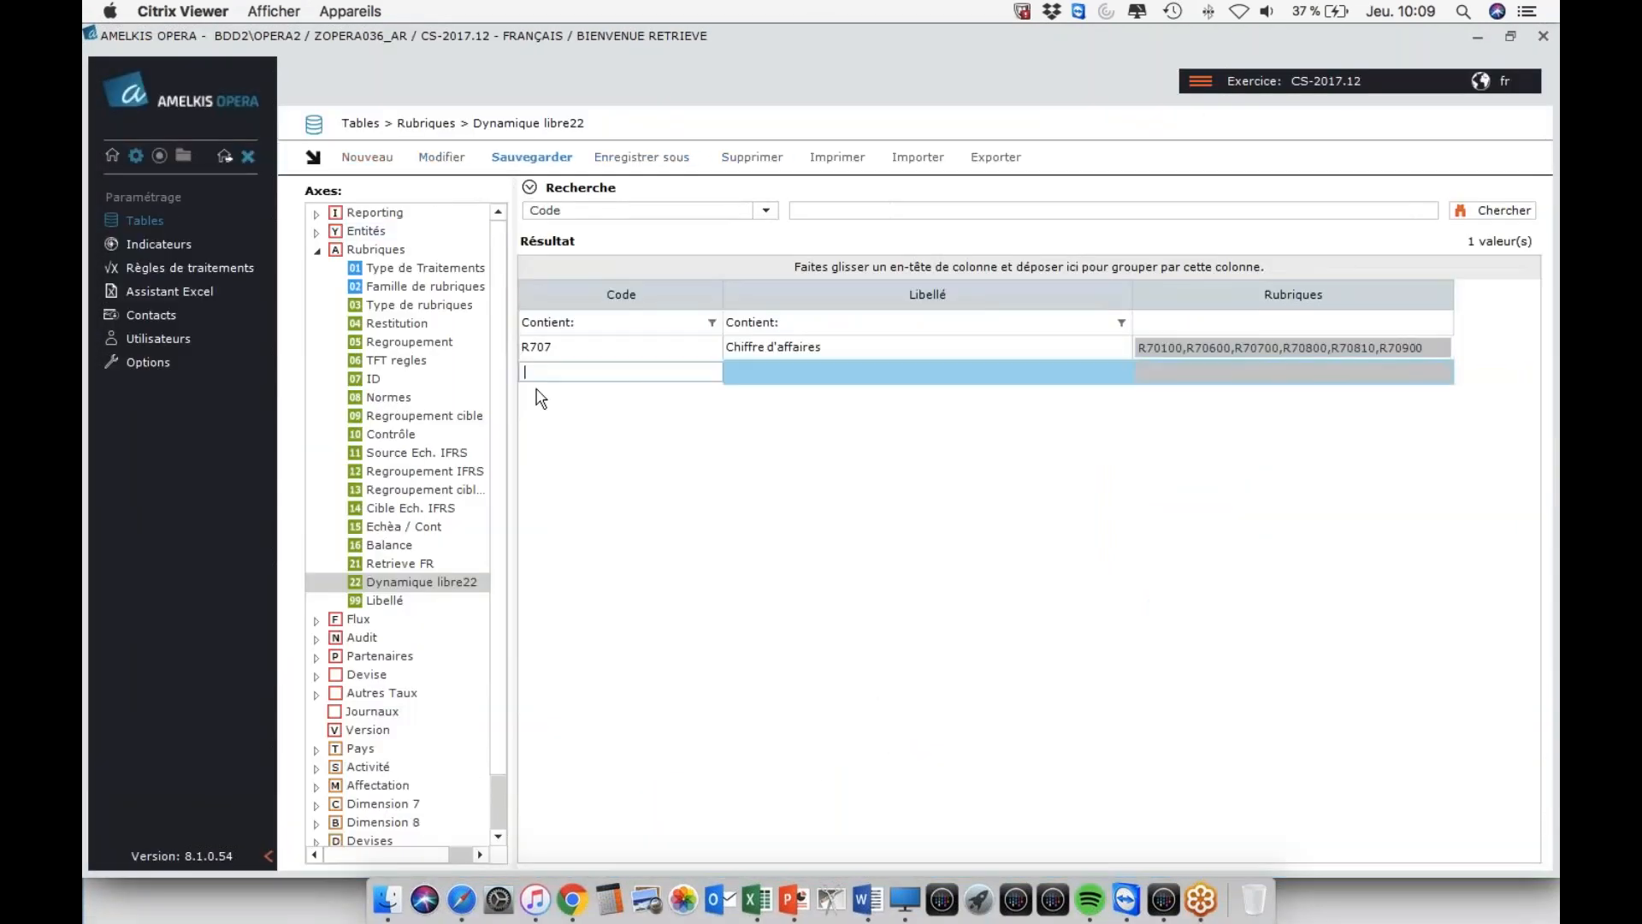
{"action": "key", "text": "ctrl+v"}
{"action": "key", "text": "Tab"}
- Copy the label "Autres produits d'exploitation" from Excel cell D10 into the R710 entry and save it
{"action": "key", "text": "super+Tab"}
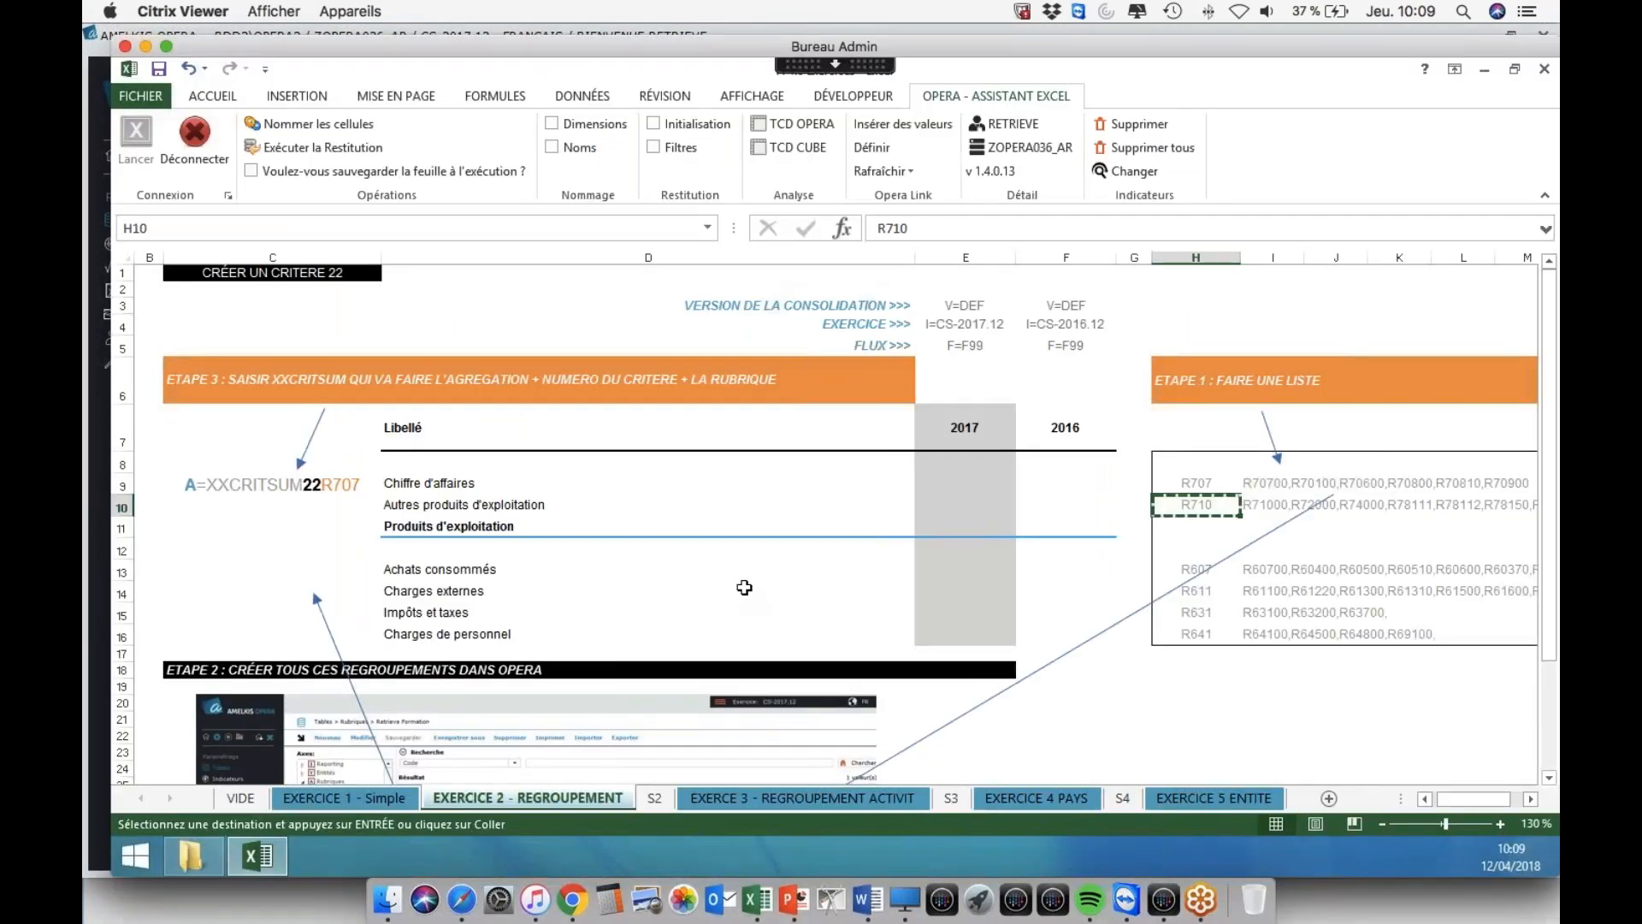
{"action": "left_click", "coordinate": [459, 506]}
{"action": "key", "text": "ctrl+c"}
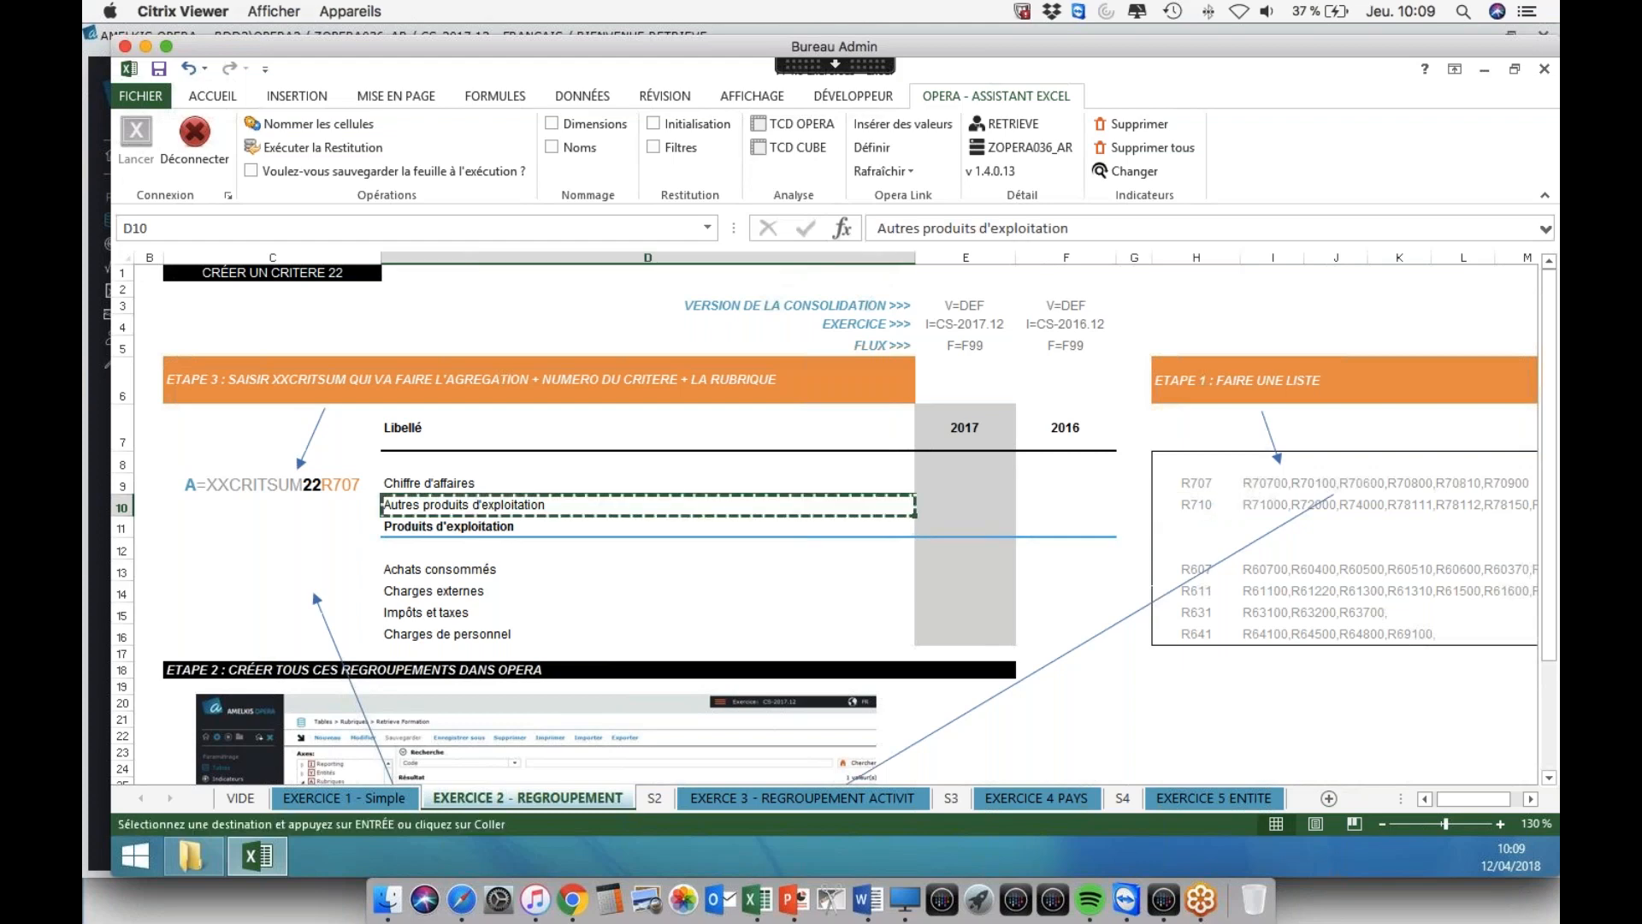
{"action": "key", "text": "super+Tab"}
{"action": "key", "text": "ctrl+v"}
{"action": "key", "text": "super+Tab"}
{"action": "key", "text": "super+Tab"}
{"action": "left_click", "coordinate": [517, 160]}
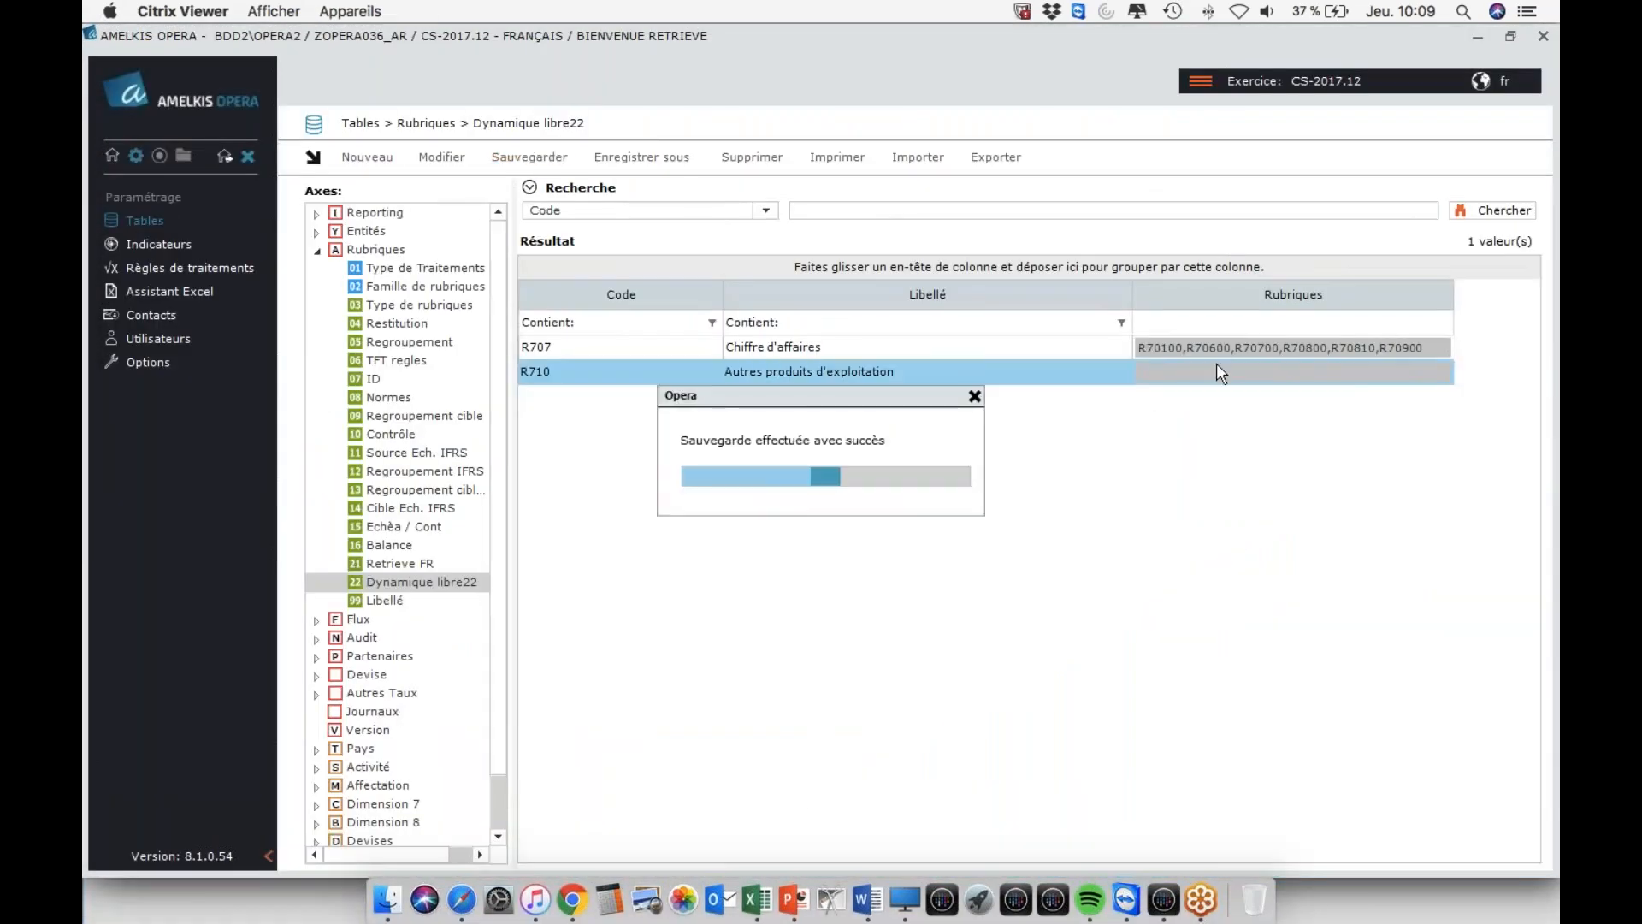
- Assign all rubrics listed in Excel cell I10, from R71000 to R75900, to the R710 grouping and return to the Excel sheet
{"action": "left_click", "coordinate": [1145, 381]}
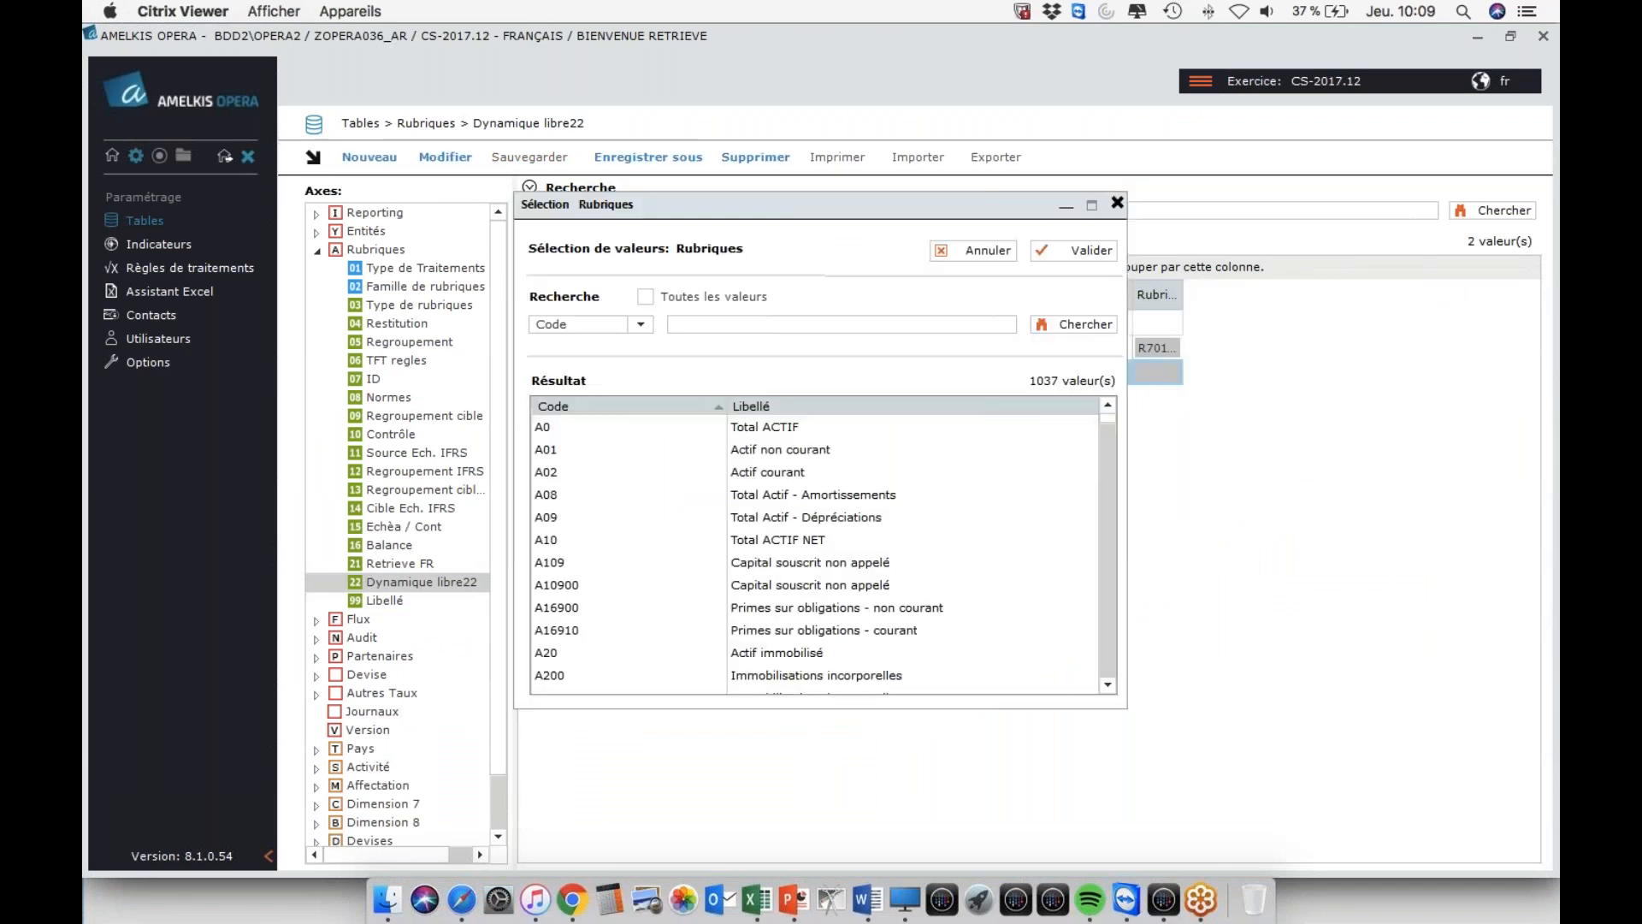
{"action": "key", "text": "super+Tab"}
{"action": "left_click", "coordinate": [1285, 505]}
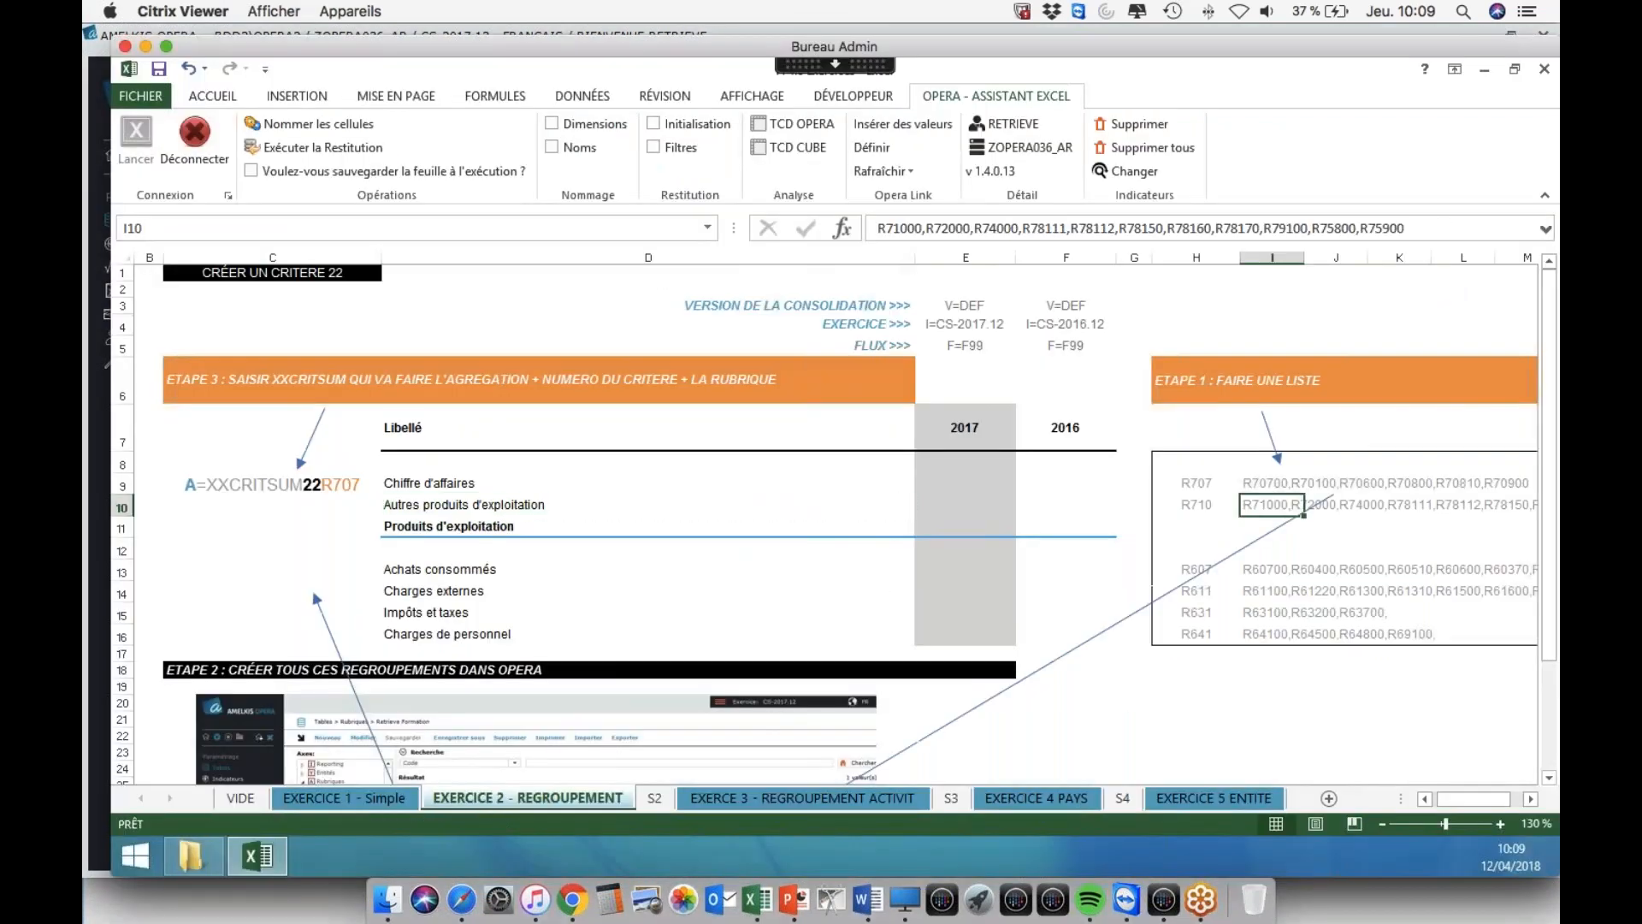
{"action": "key", "text": "ctrl+c"}
{"action": "key", "text": "super+Tab"}
{"action": "left_click", "coordinate": [752, 323]}
{"action": "key", "text": "ctrl+v"}
{"action": "left_click", "coordinate": [1061, 323]}
{"action": "left_click", "coordinate": [747, 654], "text": "shift"}
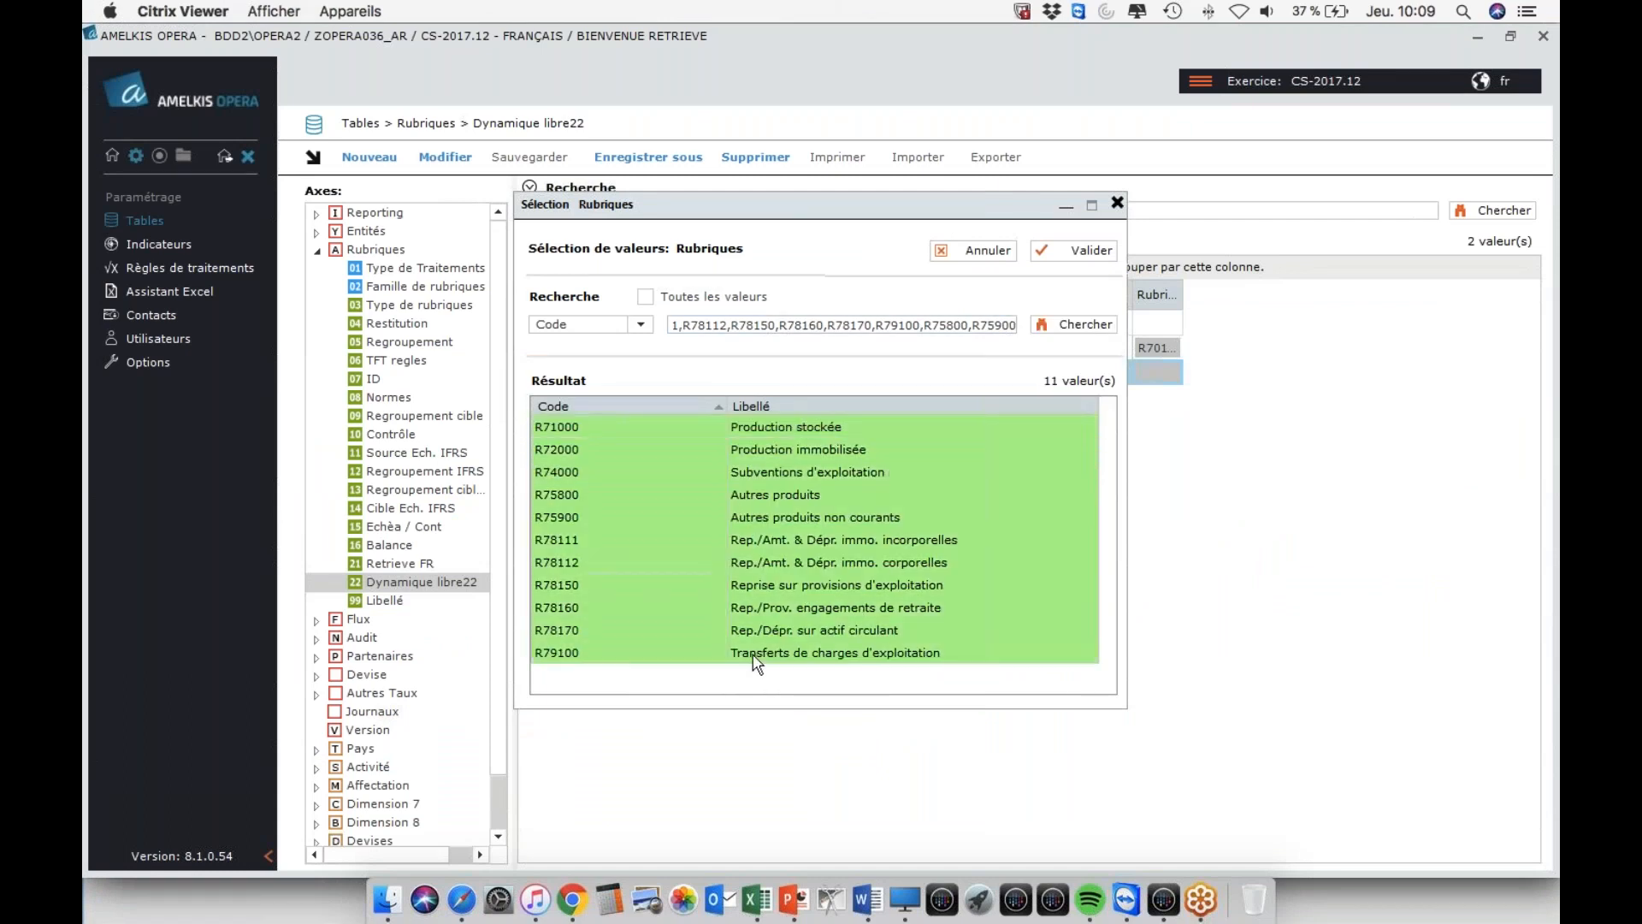
{"action": "left_click", "coordinate": [1076, 250]}
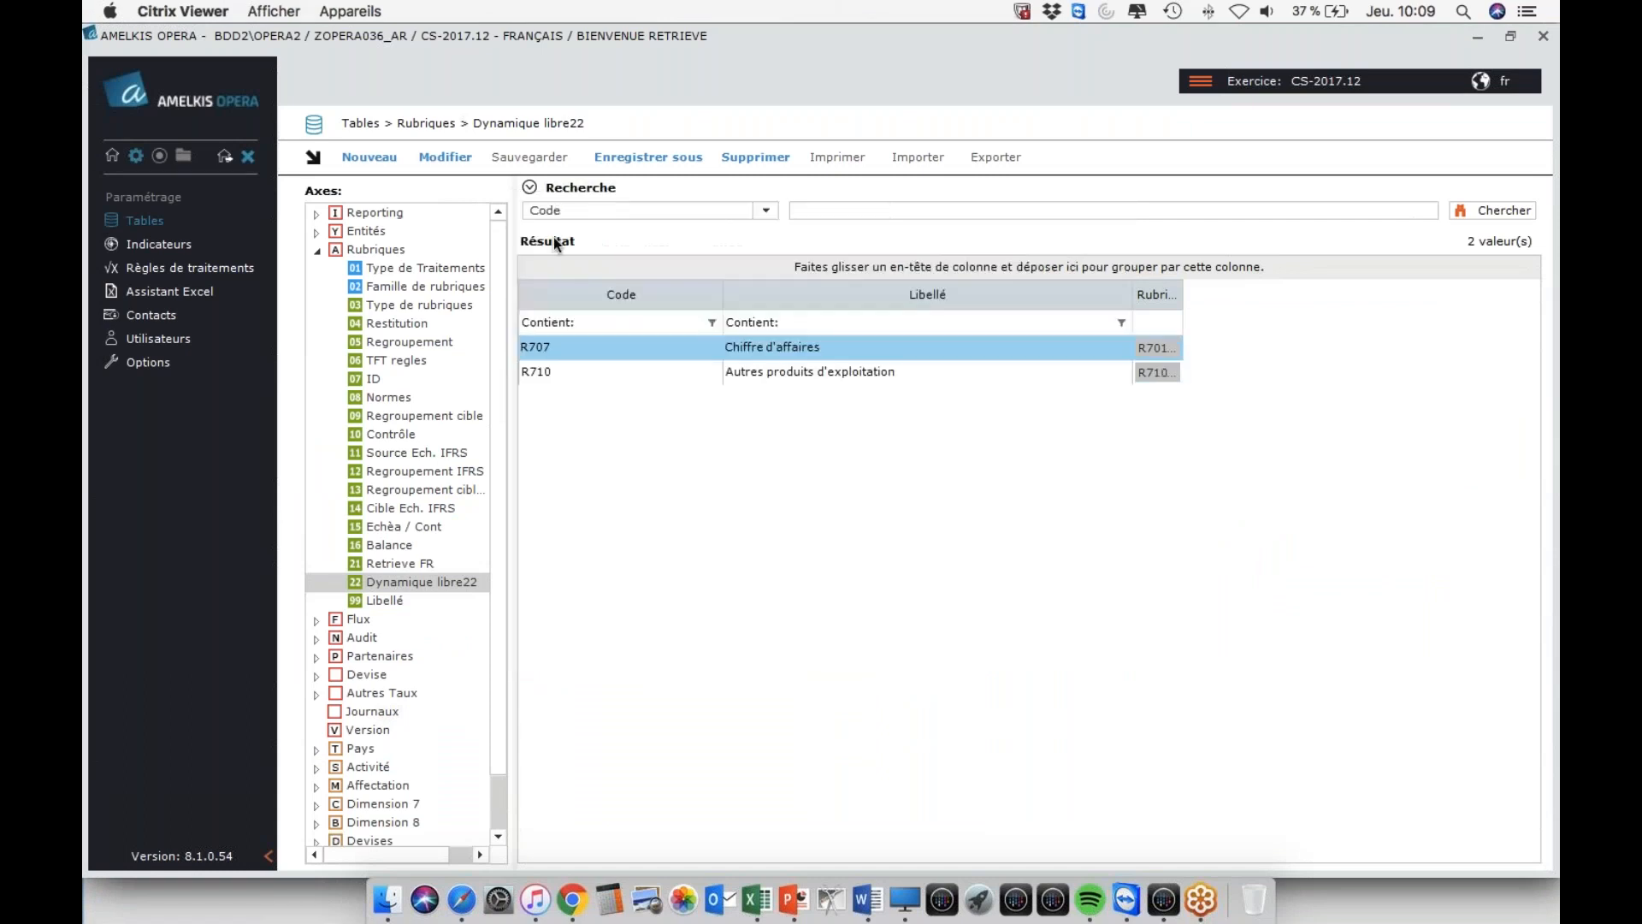
{"action": "key", "text": "super+Tab"}
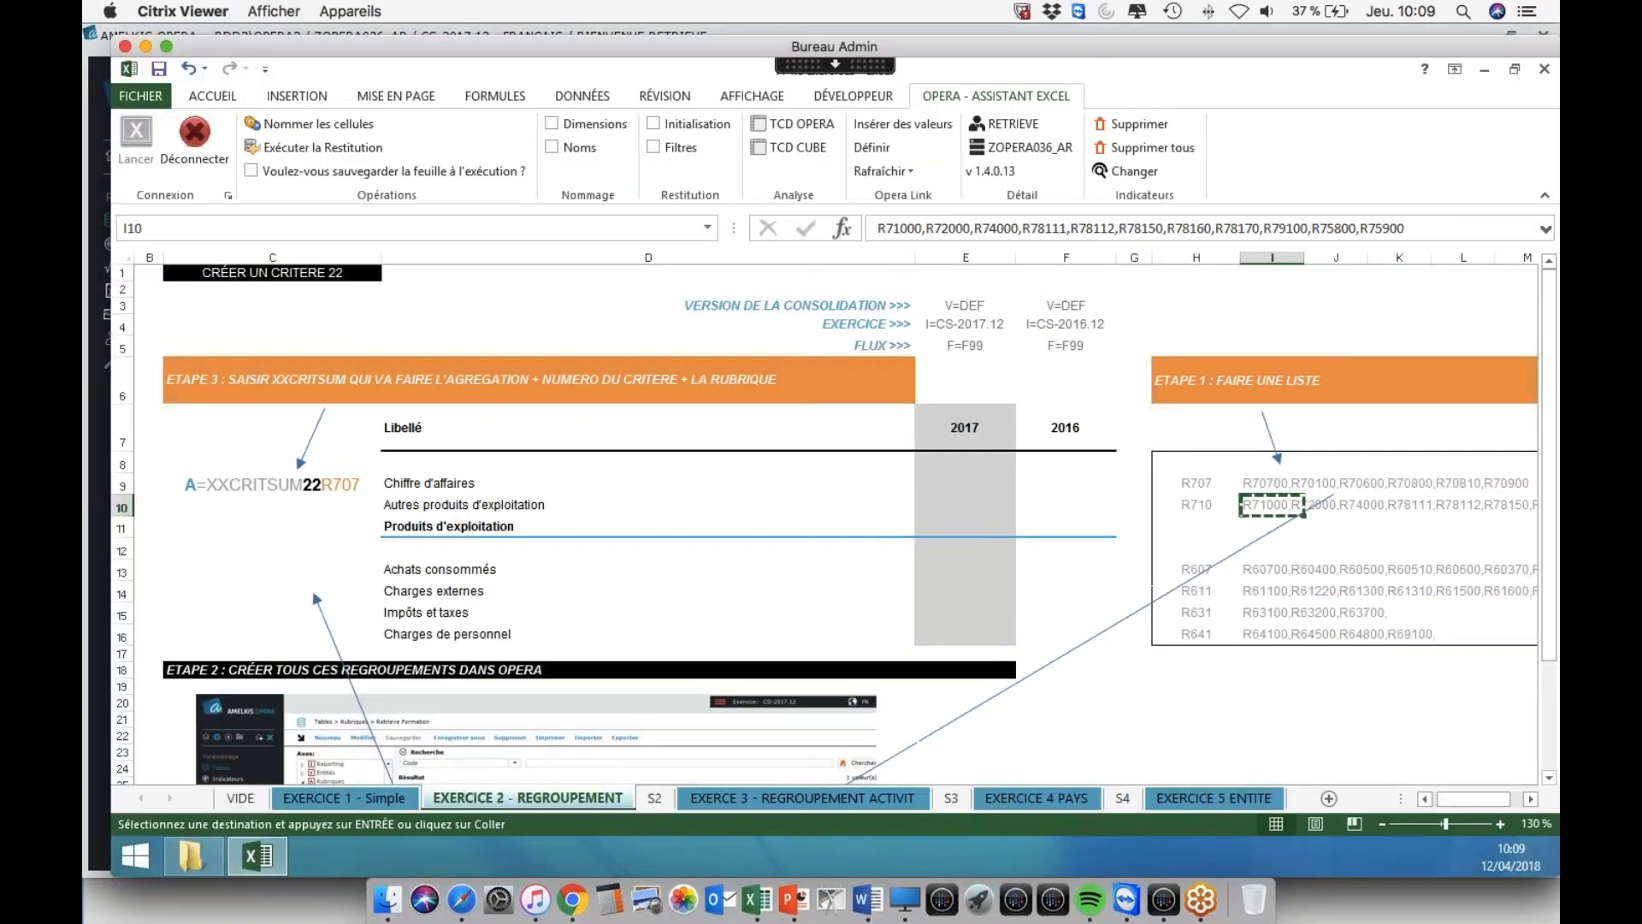
- Add a third entry to criterion 22 in Opera with the code R607 copied from Excel cell H13
{"action": "left_click", "coordinate": [1193, 567]}
{"action": "key", "text": "ctrl+c"}
{"action": "left_click", "coordinate": [97, 351]}
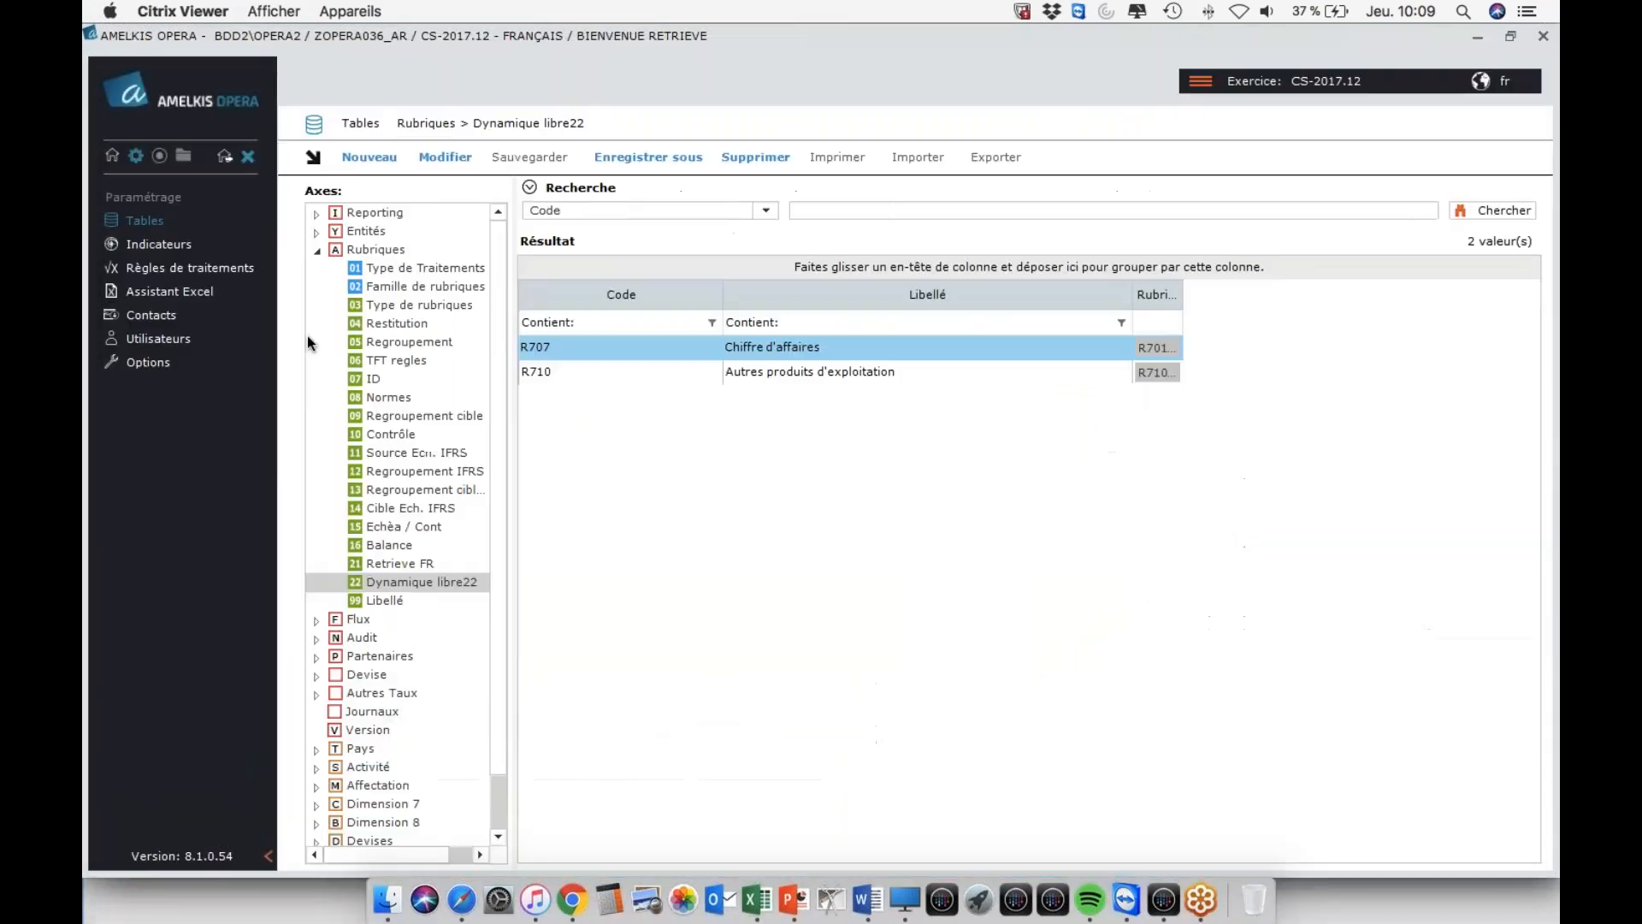
{"action": "left_click", "coordinate": [367, 157]}
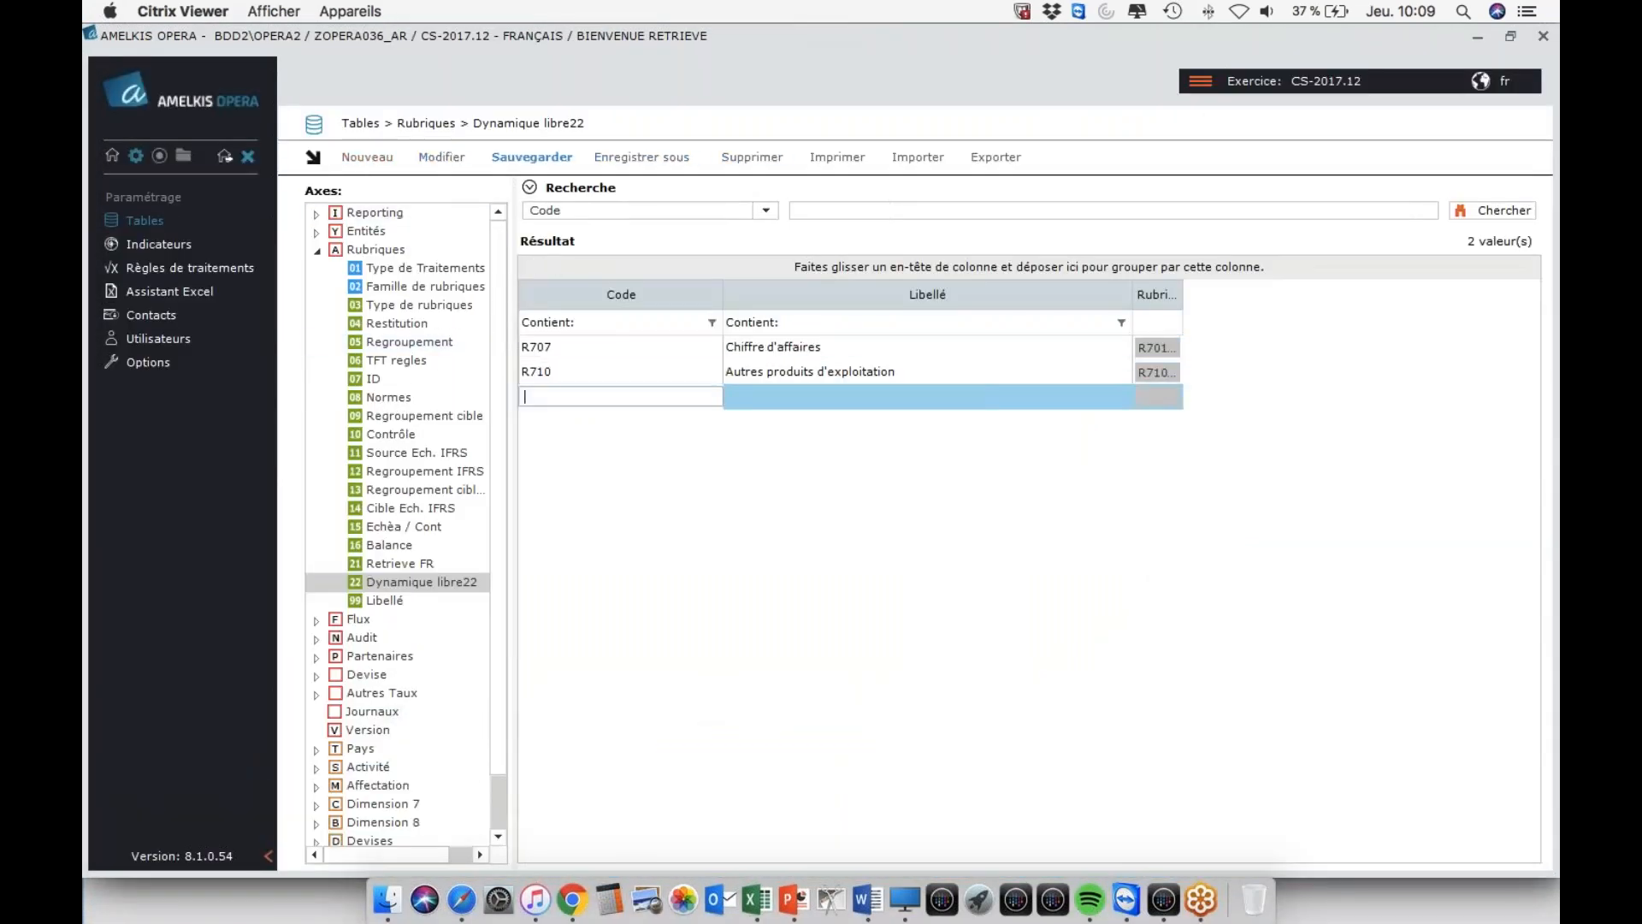
{"action": "key", "text": "ctrl+v"}
- Copy the label "Achats consommés" from Excel cell D13 into the R607 entry and save it
{"action": "key", "text": "super+Tab"}
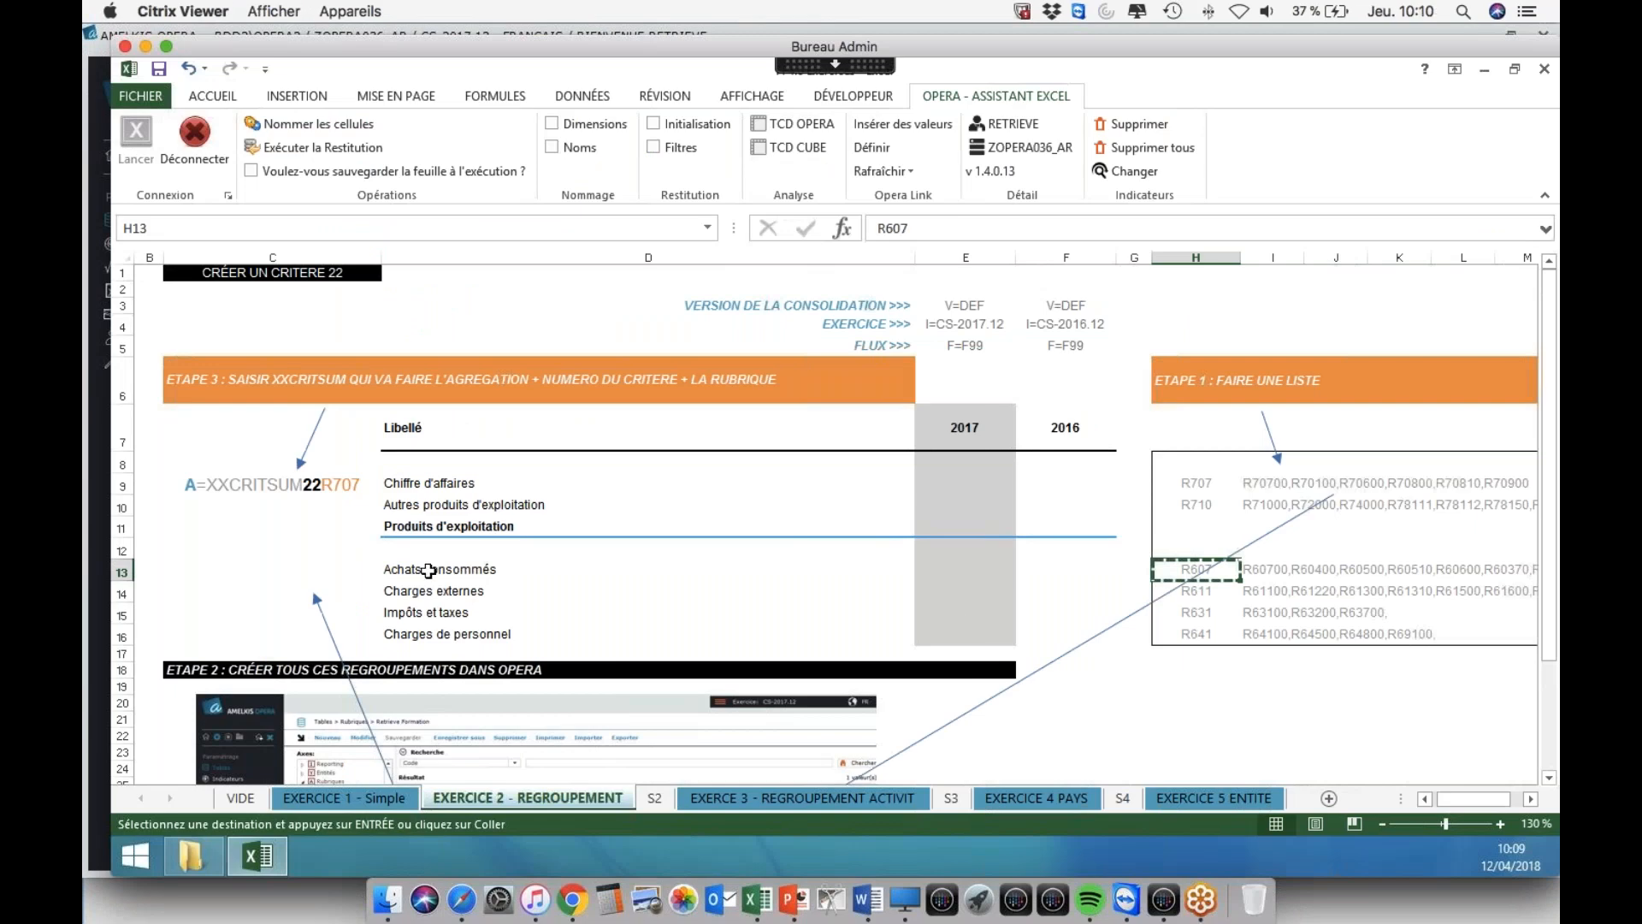
{"action": "left_click", "coordinate": [477, 567]}
{"action": "key", "text": "ctrl+c"}
{"action": "key", "text": "Right"}
{"action": "left_click", "coordinate": [476, 567]}
{"action": "key", "text": "Escape"}
{"action": "key", "text": "super+Tab"}
{"action": "key", "text": "ctrl+v"}
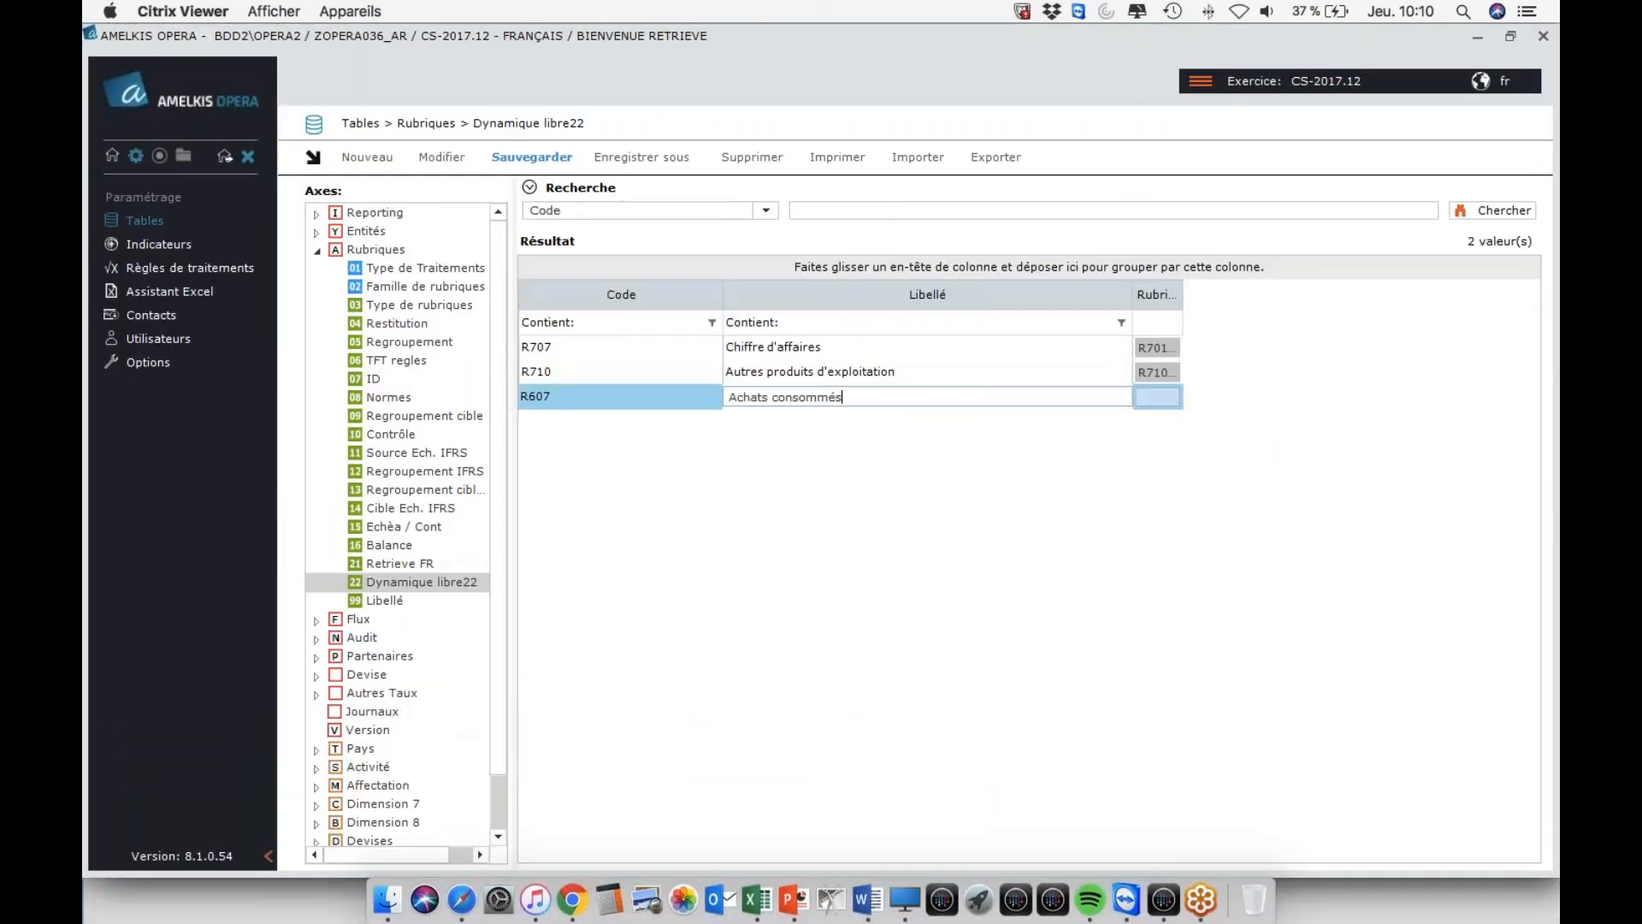
{"action": "left_click", "coordinate": [1163, 400]}
{"action": "left_click", "coordinate": [531, 163]}
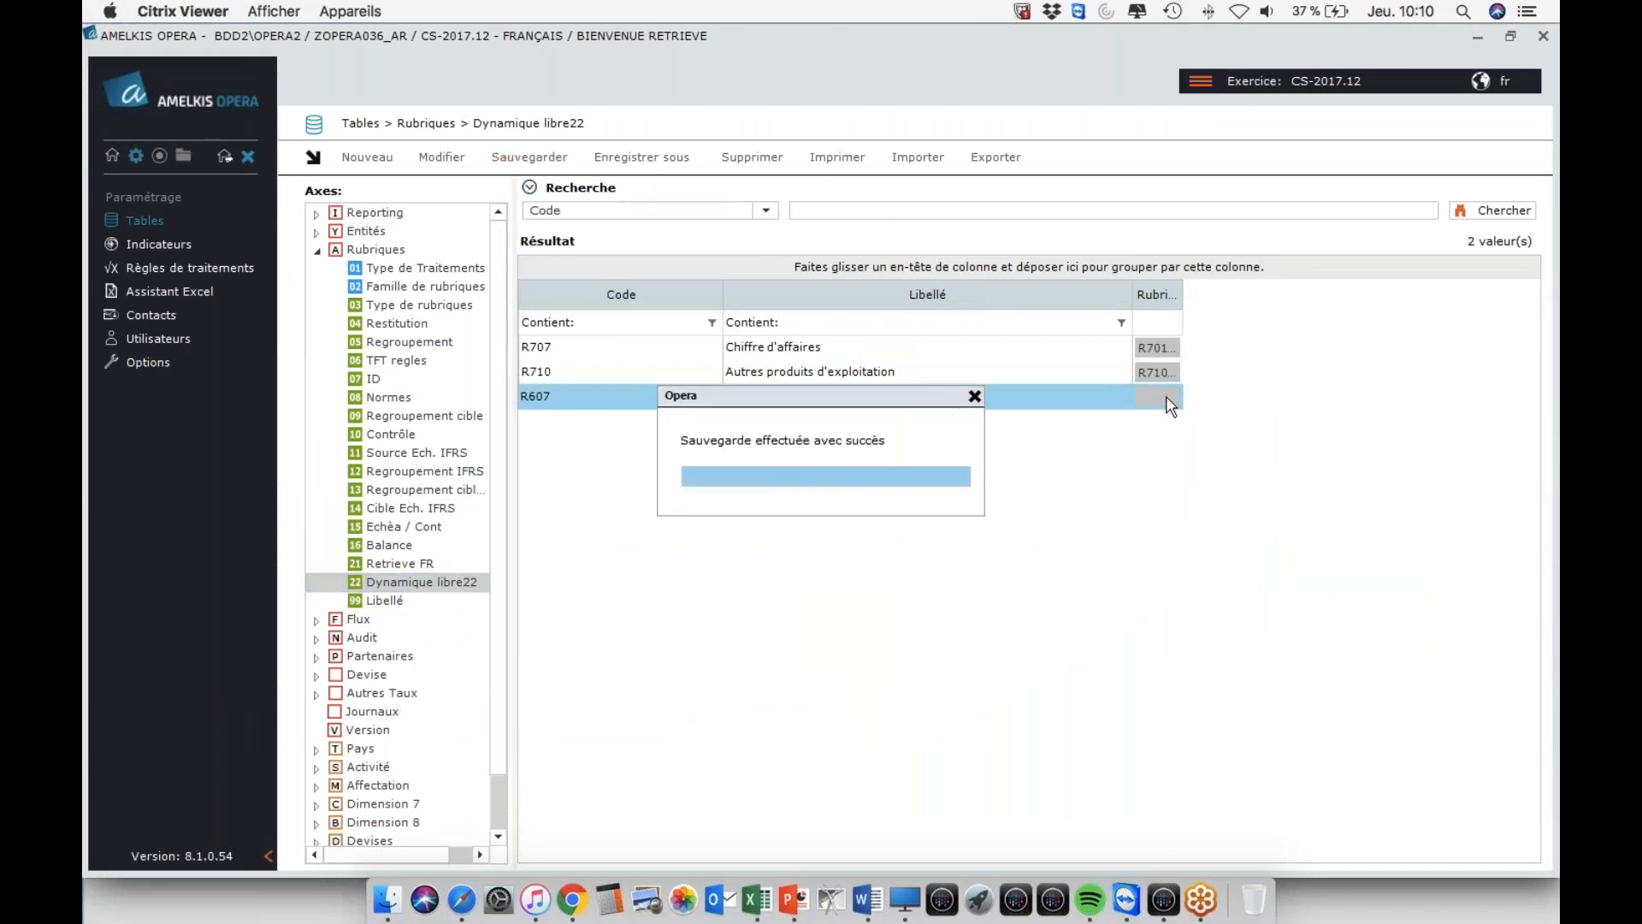
- Assign the rubrics listed in Excel cell I13 (R60700, R60400, R60500, R60510, R60600, R60370, R60100, R60310) to the R607 grouping
{"action": "left_click", "coordinate": [1158, 348]}
{"action": "key", "text": "super+Tab"}
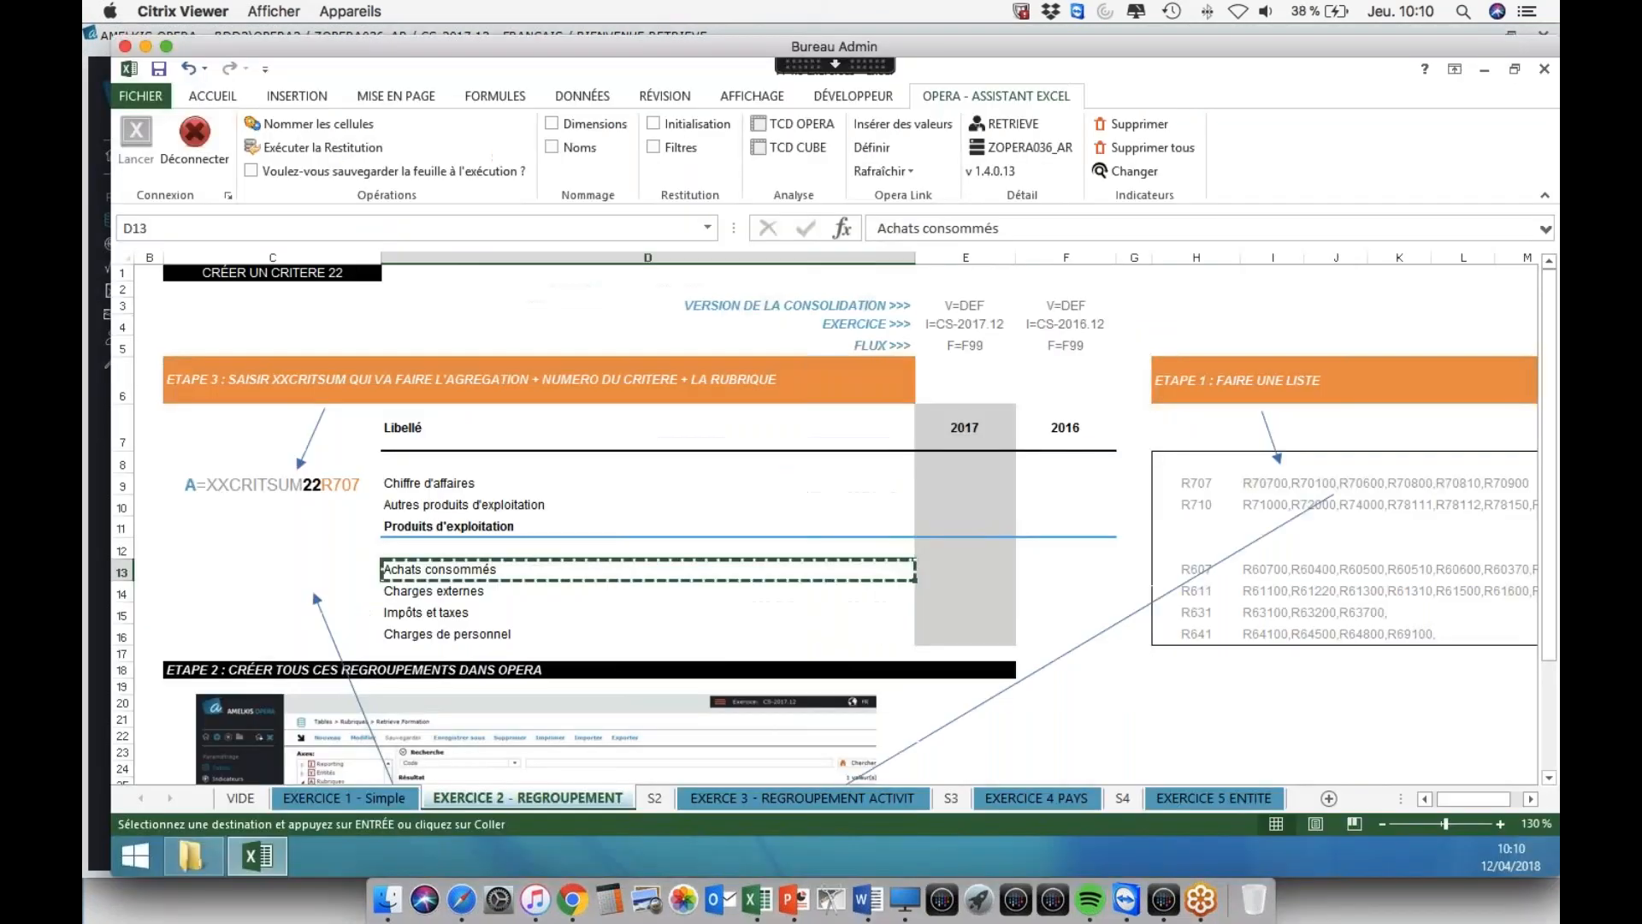
{"action": "left_click", "coordinate": [1257, 566]}
{"action": "key", "text": "ctrl+c"}
{"action": "key", "text": "super+Tab"}
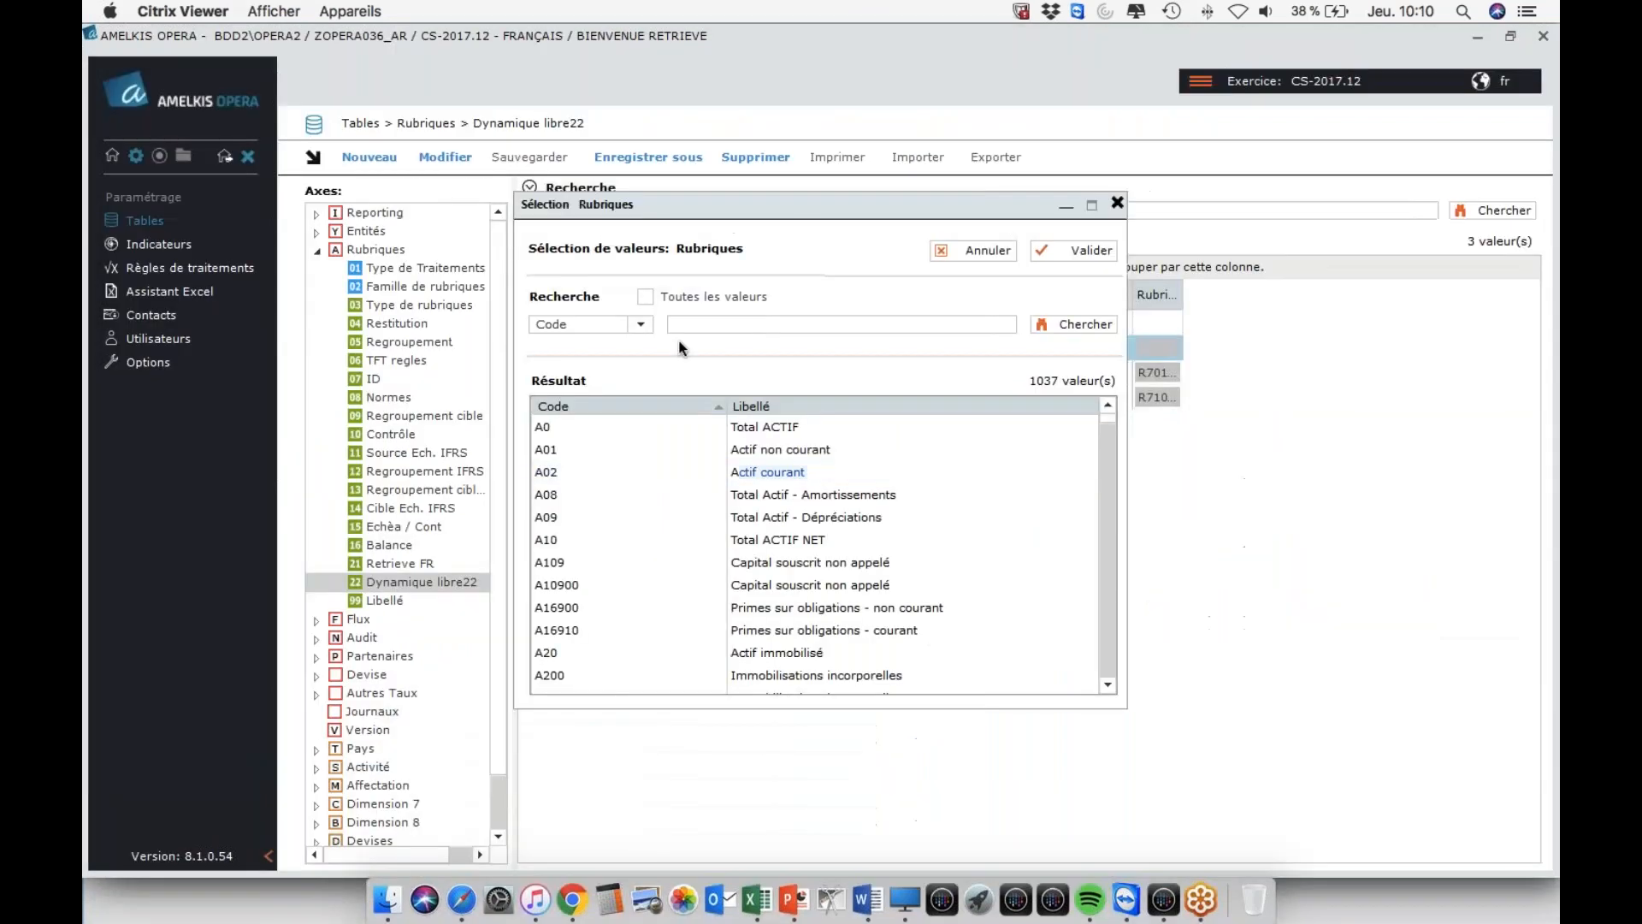
{"action": "left_click", "coordinate": [682, 325]}
{"action": "key", "text": "ctrl+v"}
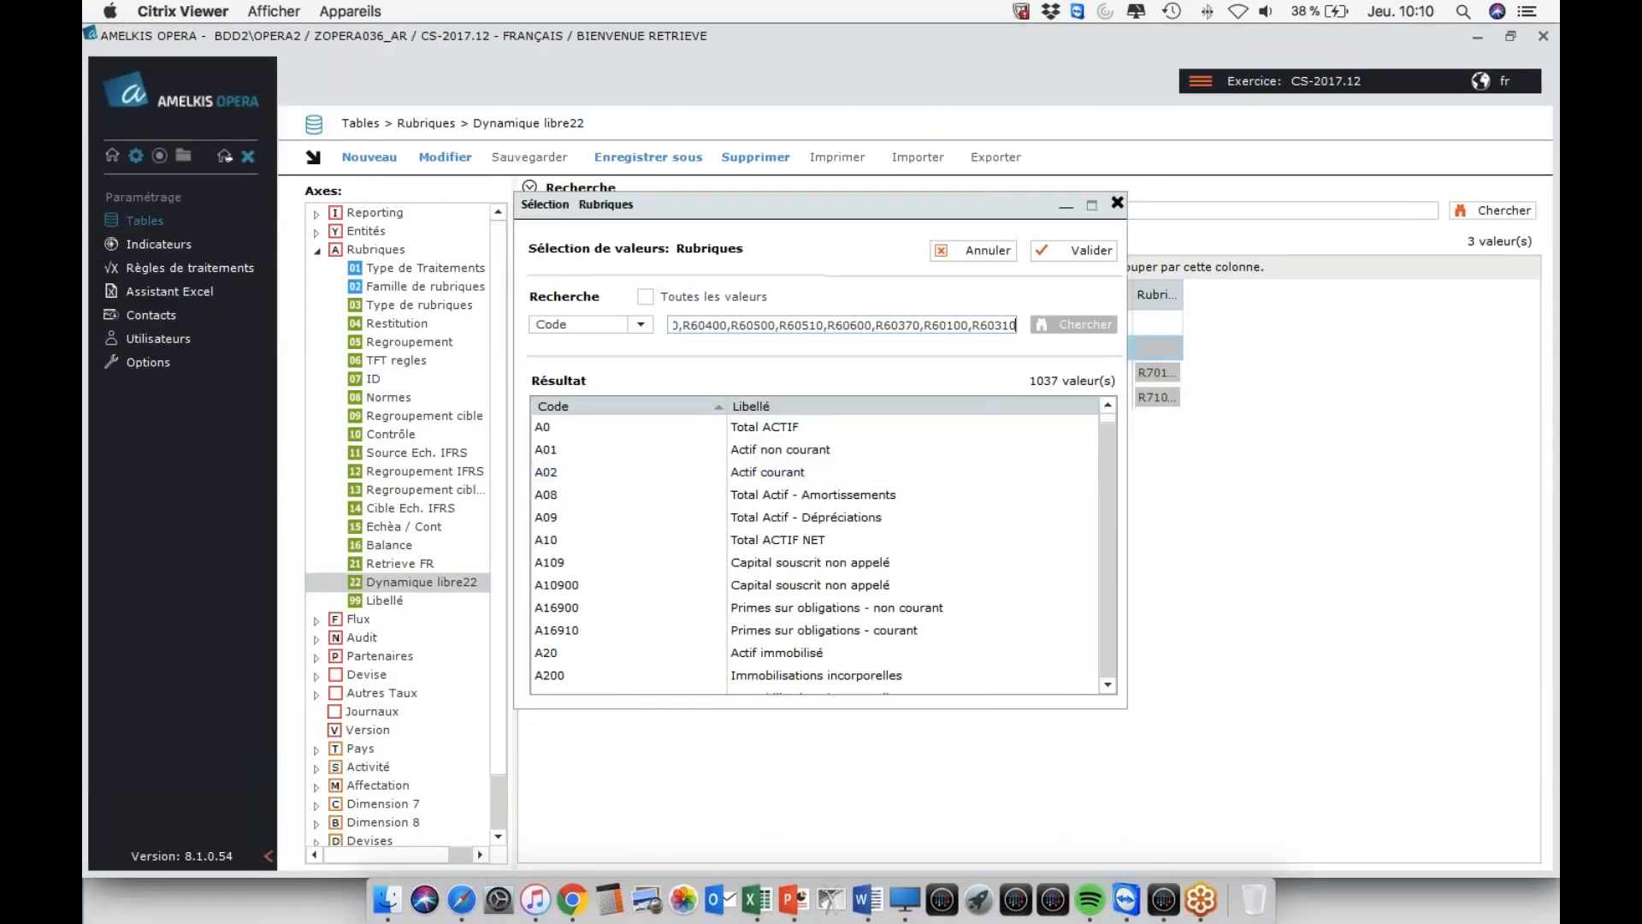
{"action": "left_click", "coordinate": [1080, 327]}
{"action": "left_click_drag", "start_coordinate": [834, 431], "coordinate": [722, 590]}
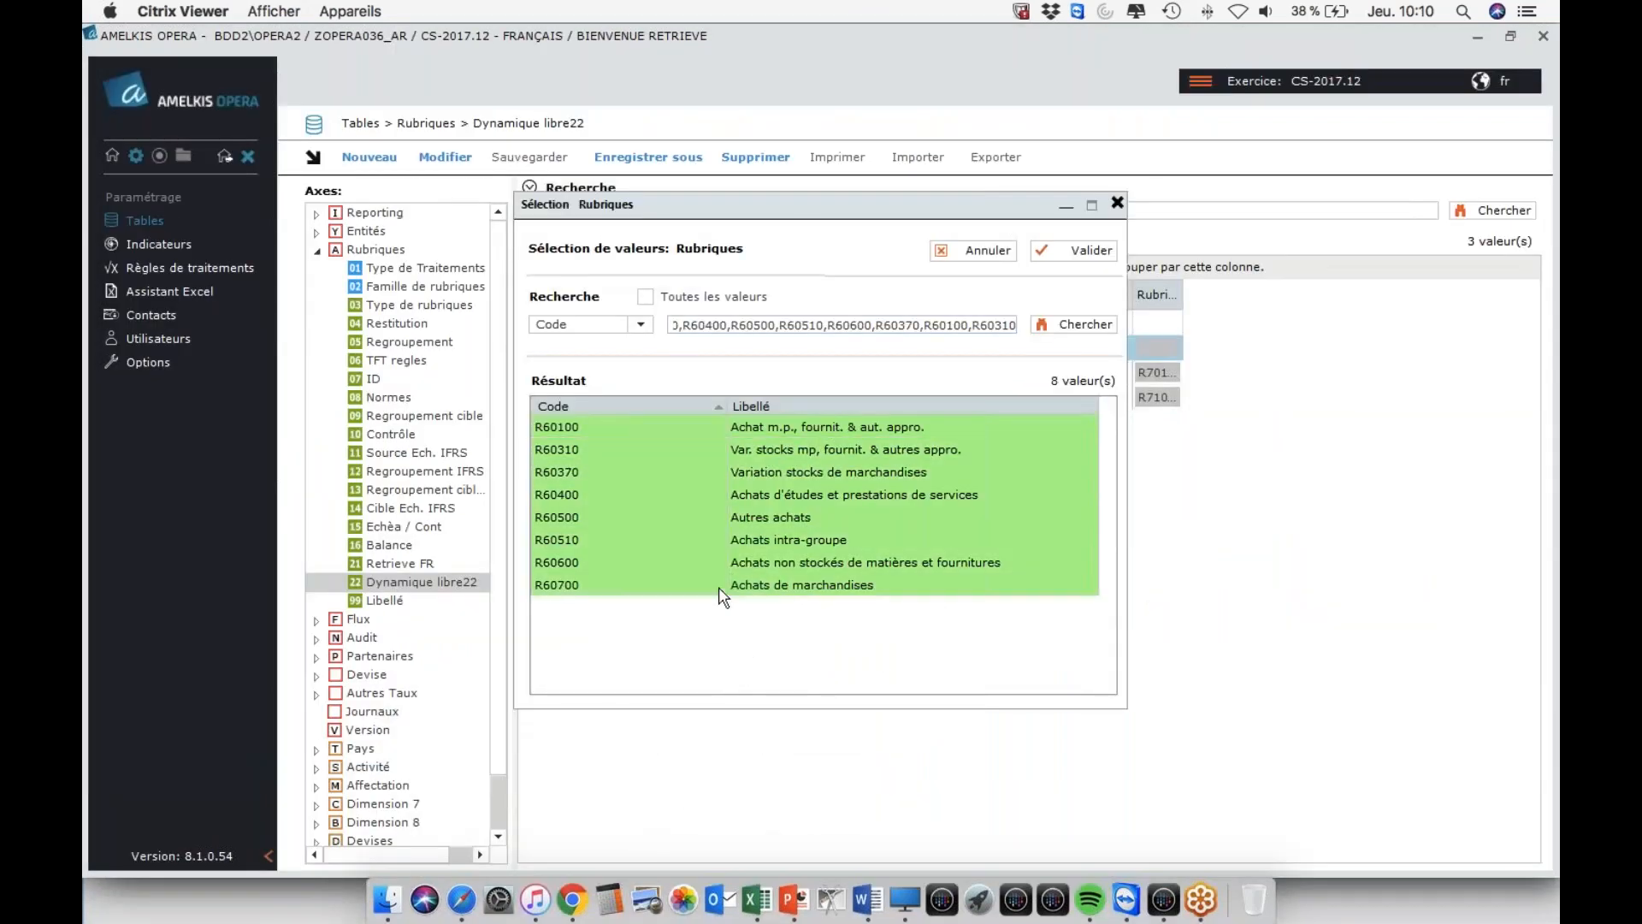
{"action": "left_click", "coordinate": [1073, 250]}
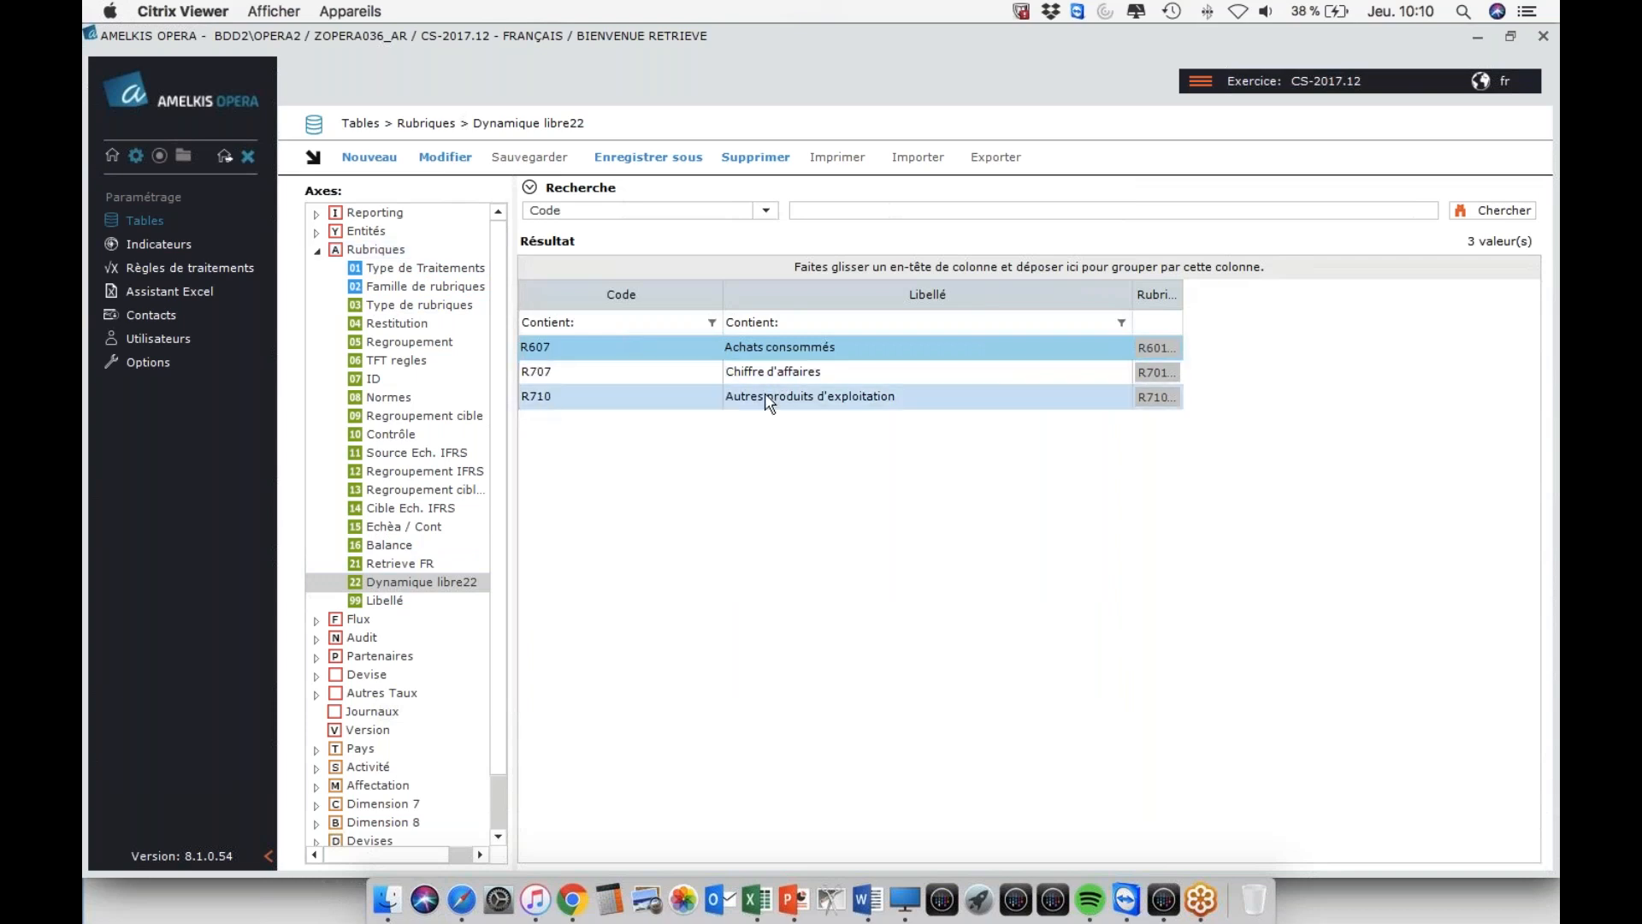
- Review the detail rows under Chiffre d'affaires on the EXERCICE 1 - Simple sheet in Excel and return to EXERCICE 2 - REGROUPEMENT
{"action": "key", "text": "super+Tab"}
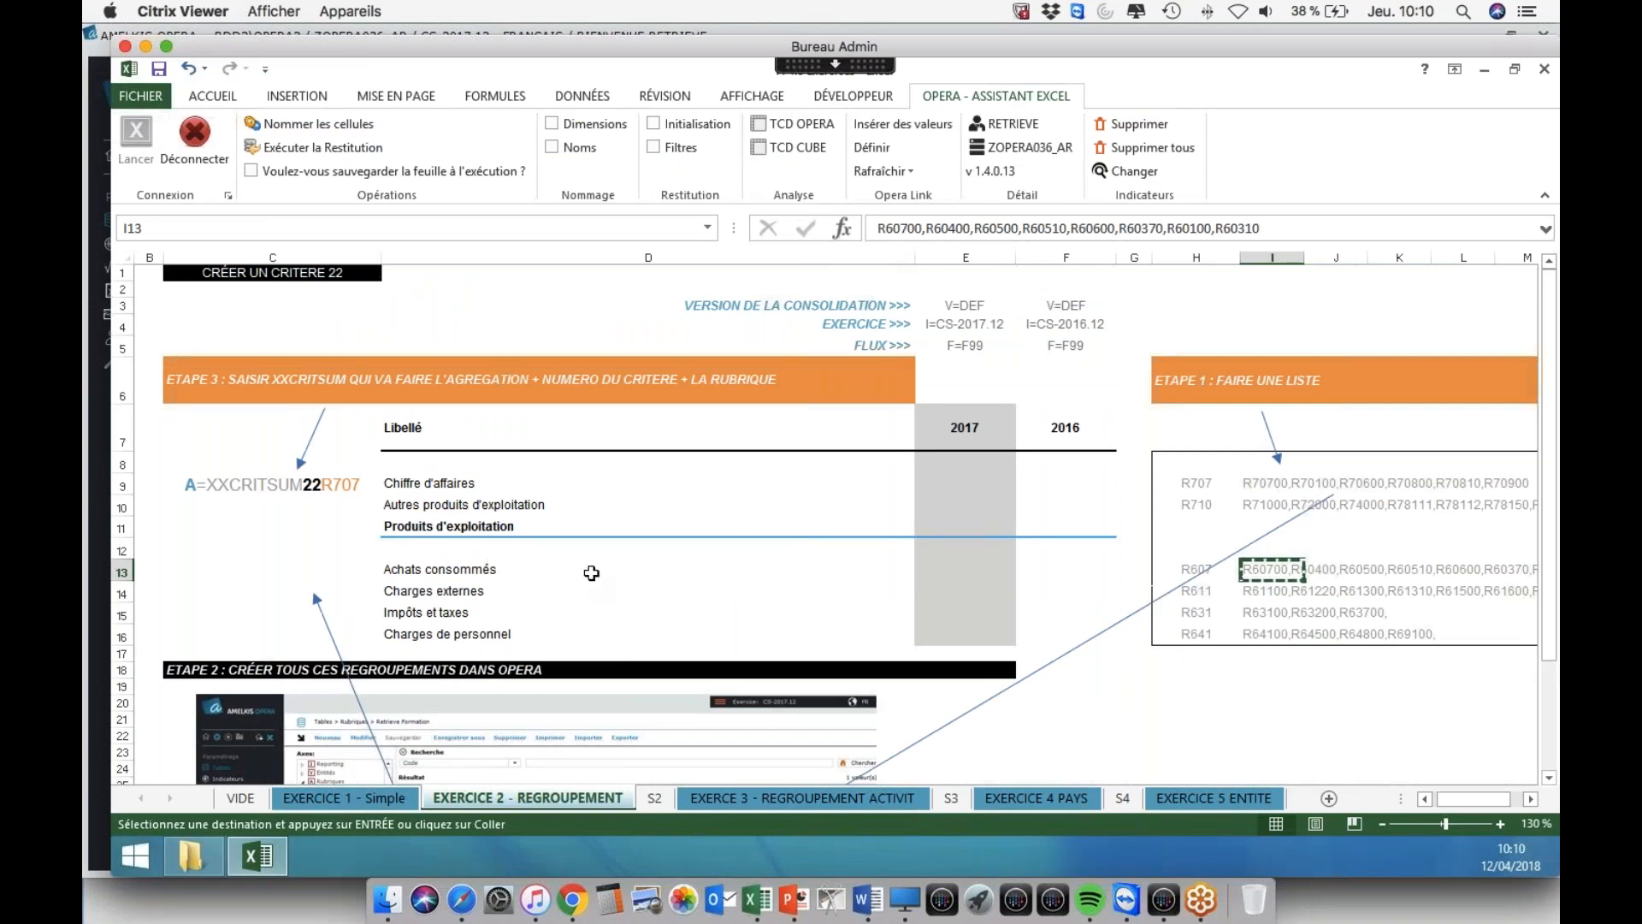
{"action": "scroll", "coordinate": [569, 525], "scroll_direction": "down", "scroll_amount": 2}
{"action": "scroll", "coordinate": [428, 514], "scroll_direction": "up", "scroll_amount": 2}
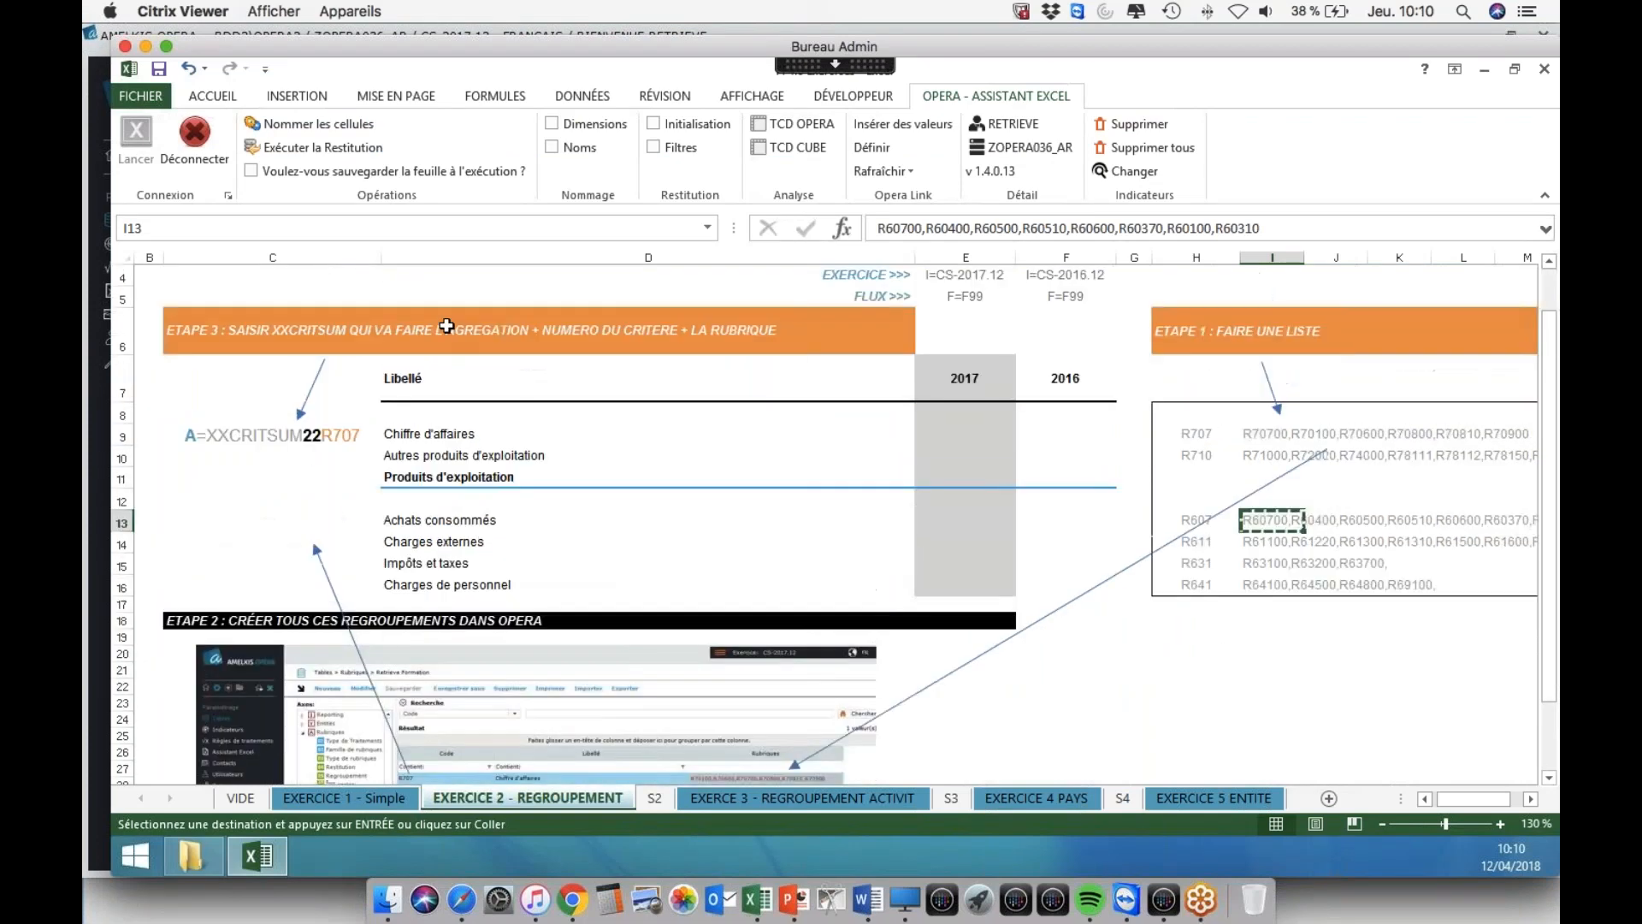
{"action": "left_click", "coordinate": [428, 483]}
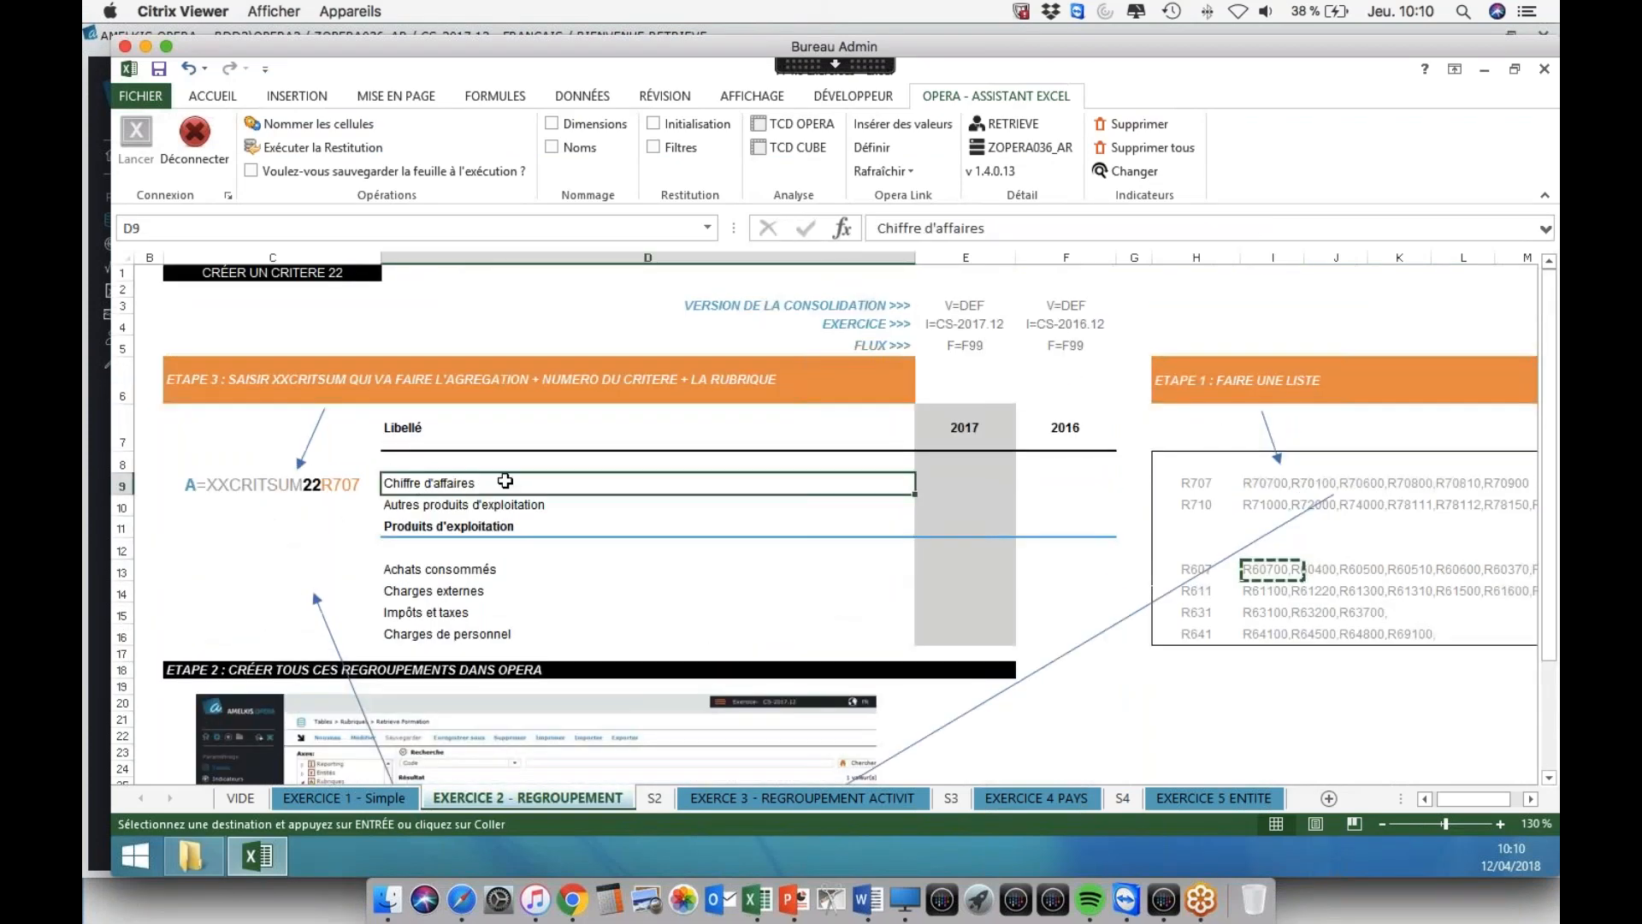
{"action": "key", "text": "Right"}
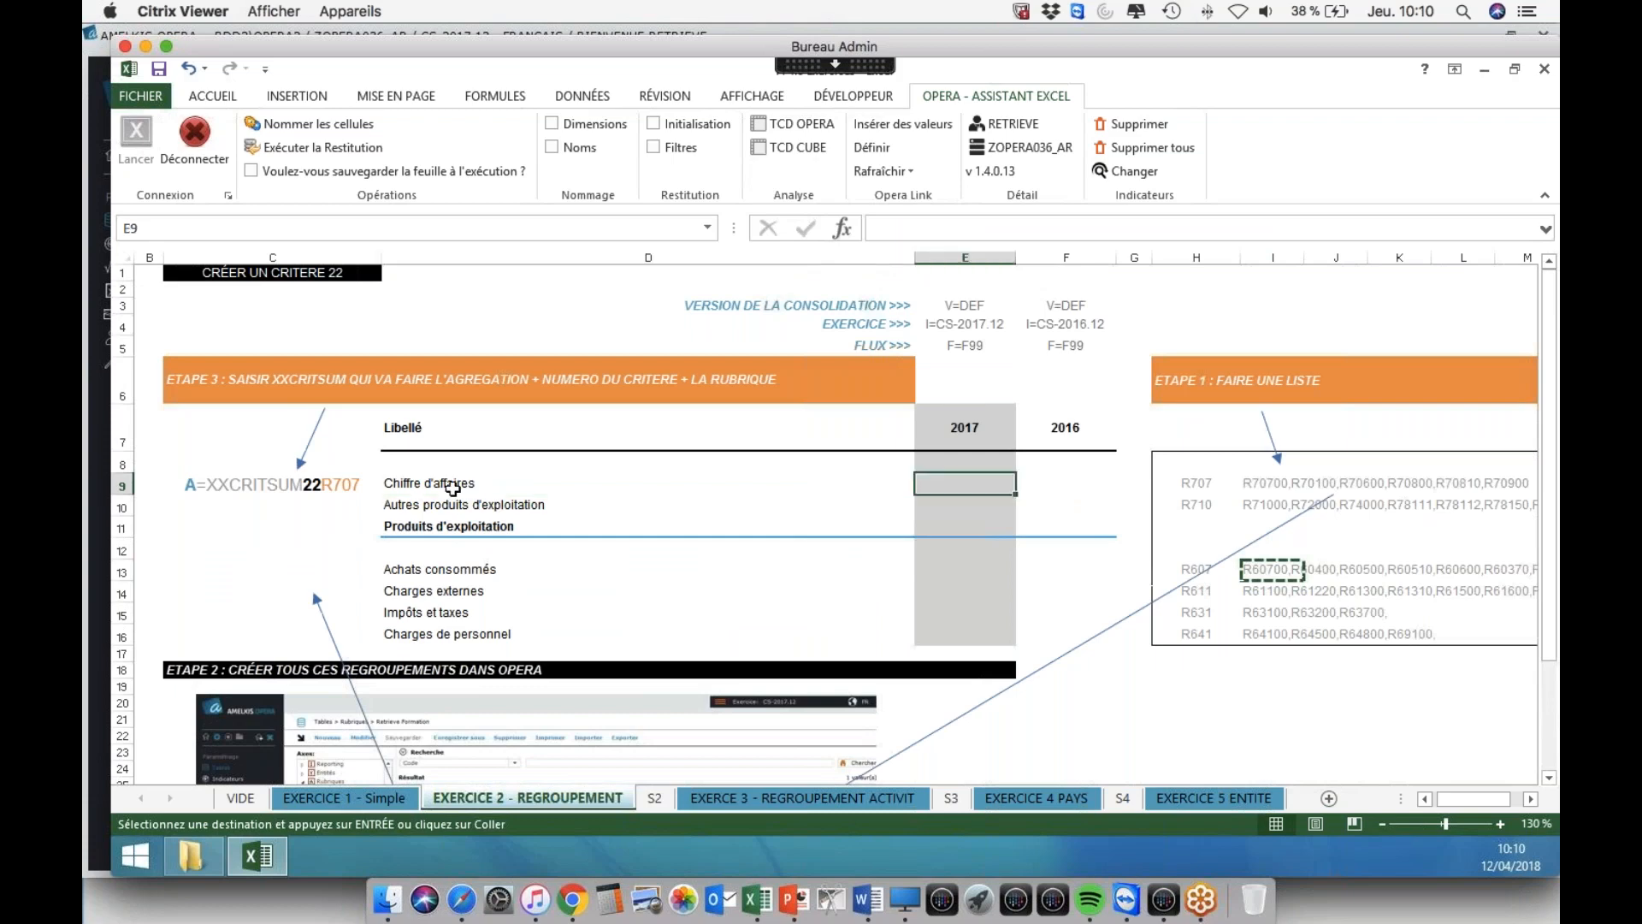
{"action": "left_click", "coordinate": [342, 795]}
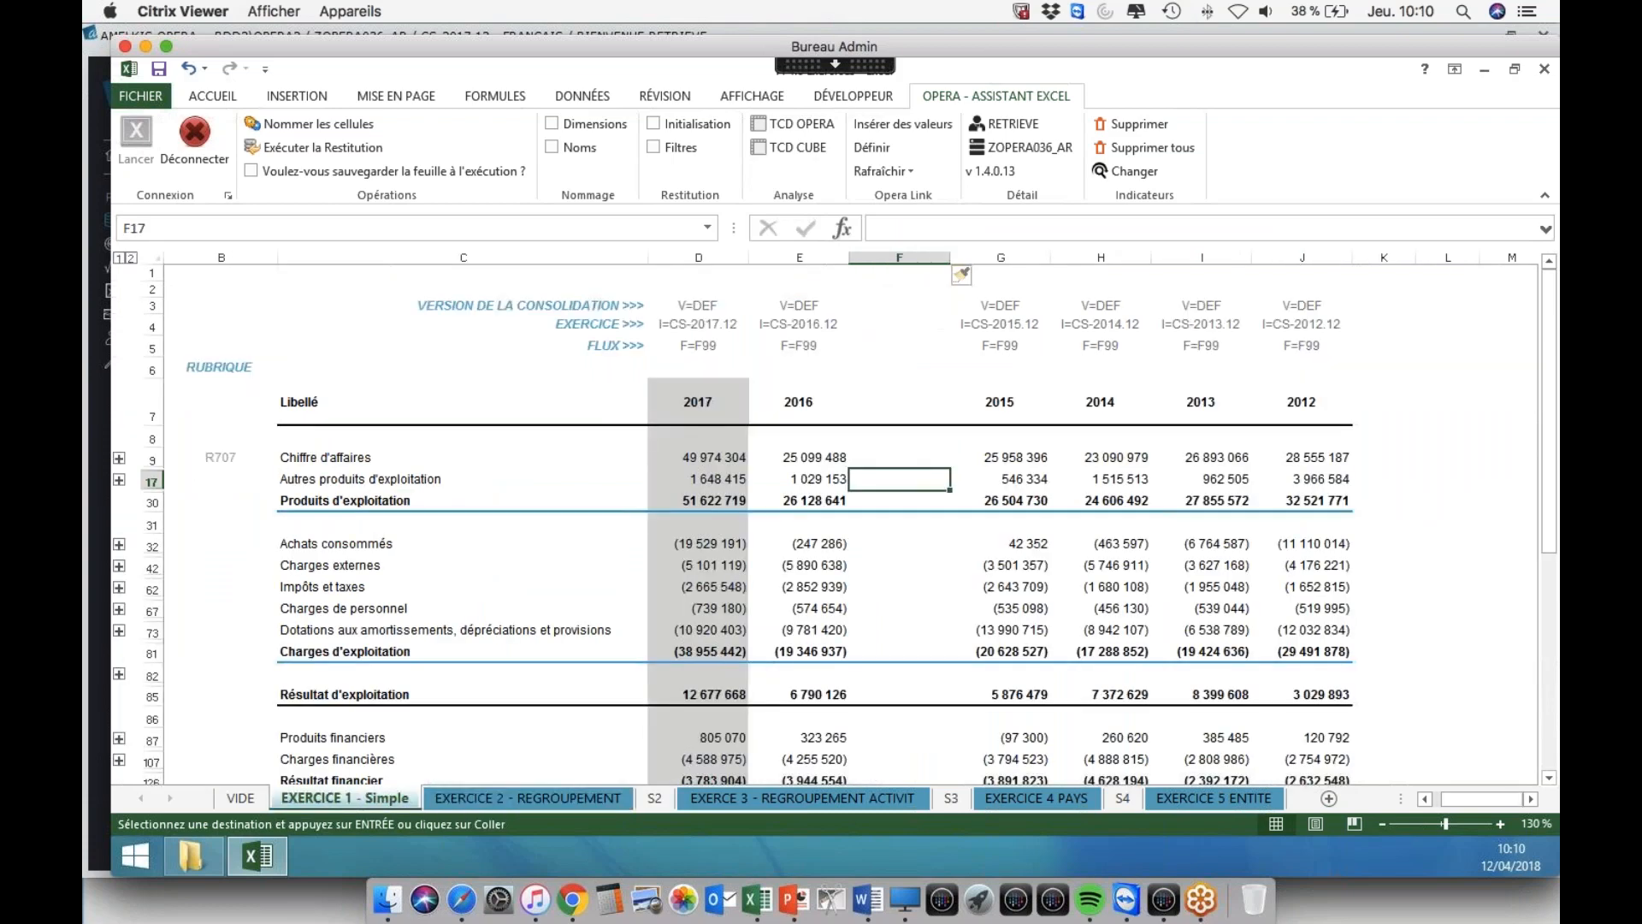
{"action": "left_click_drag", "start_coordinate": [366, 476], "coordinate": [368, 566]}
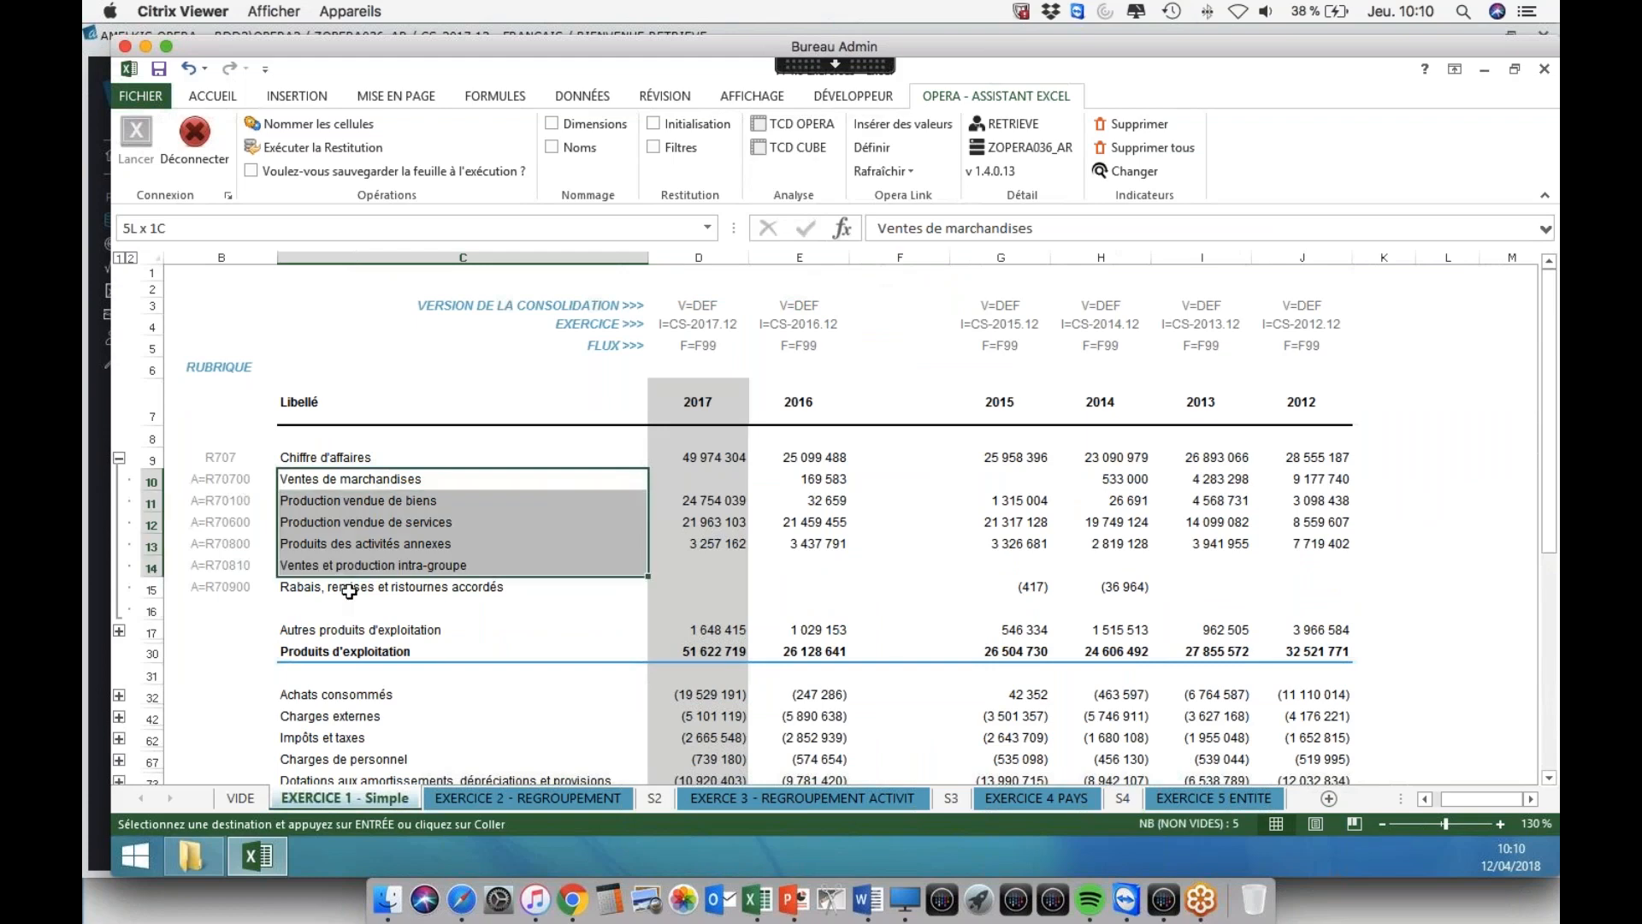
{"action": "left_click", "coordinate": [479, 799]}
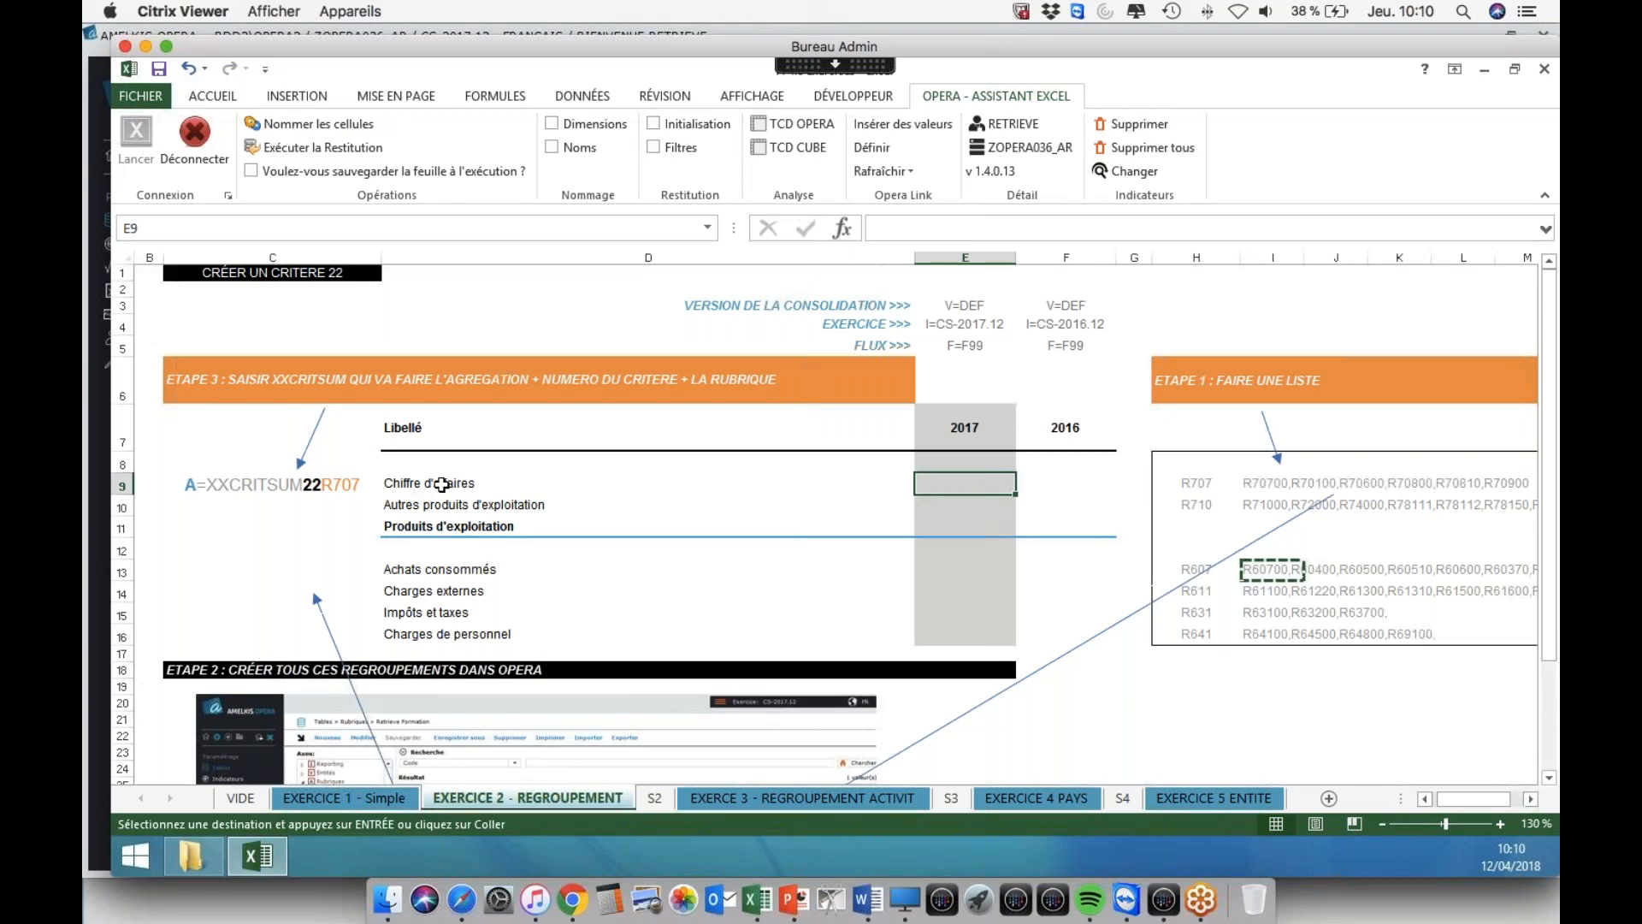
- Examine the aggregation code A=XXCRITSUM22R707 in cell C9 alongside the rubric list in cell I9
{"action": "left_click", "coordinate": [282, 484]}
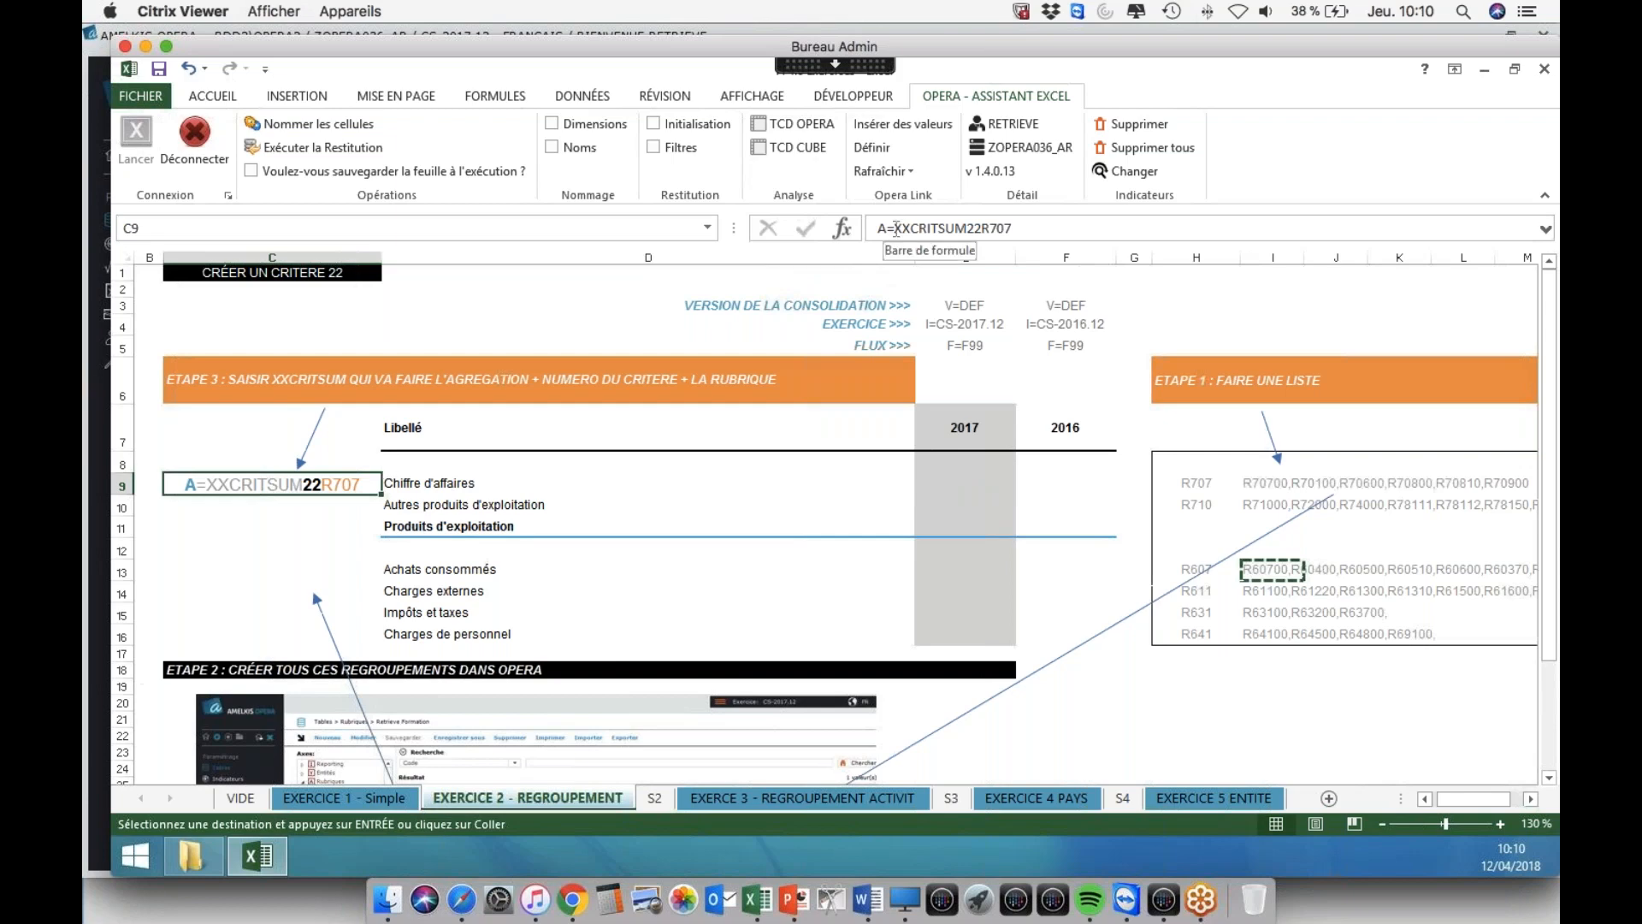
{"action": "left_click_drag", "start_coordinate": [896, 228], "coordinate": [974, 228]}
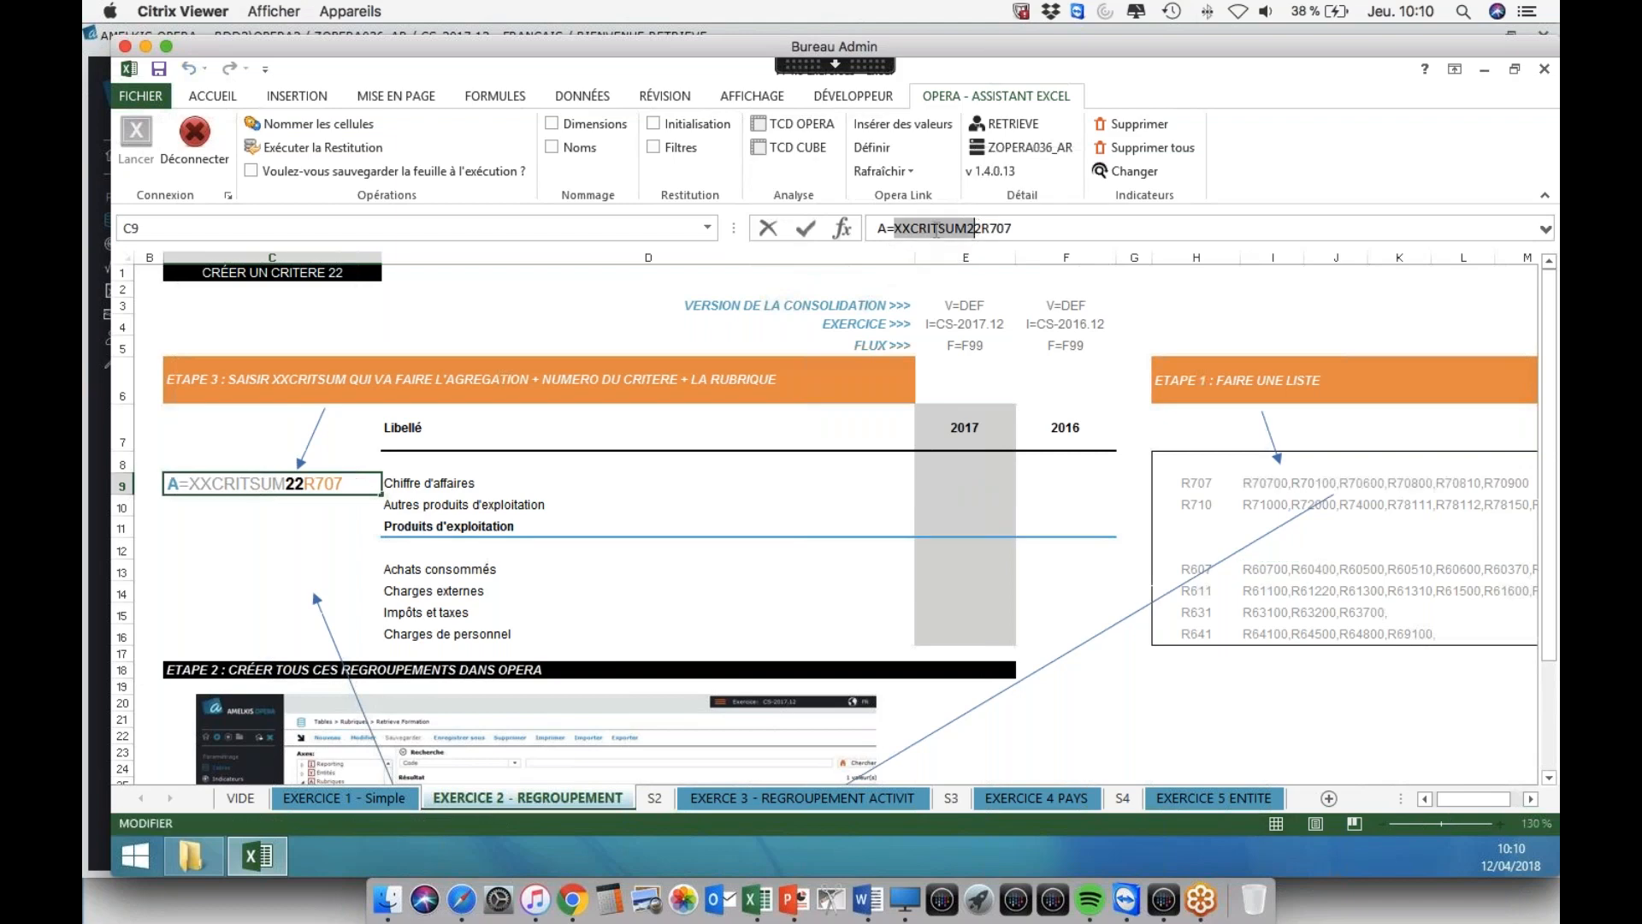
{"action": "left_click", "coordinate": [956, 228]}
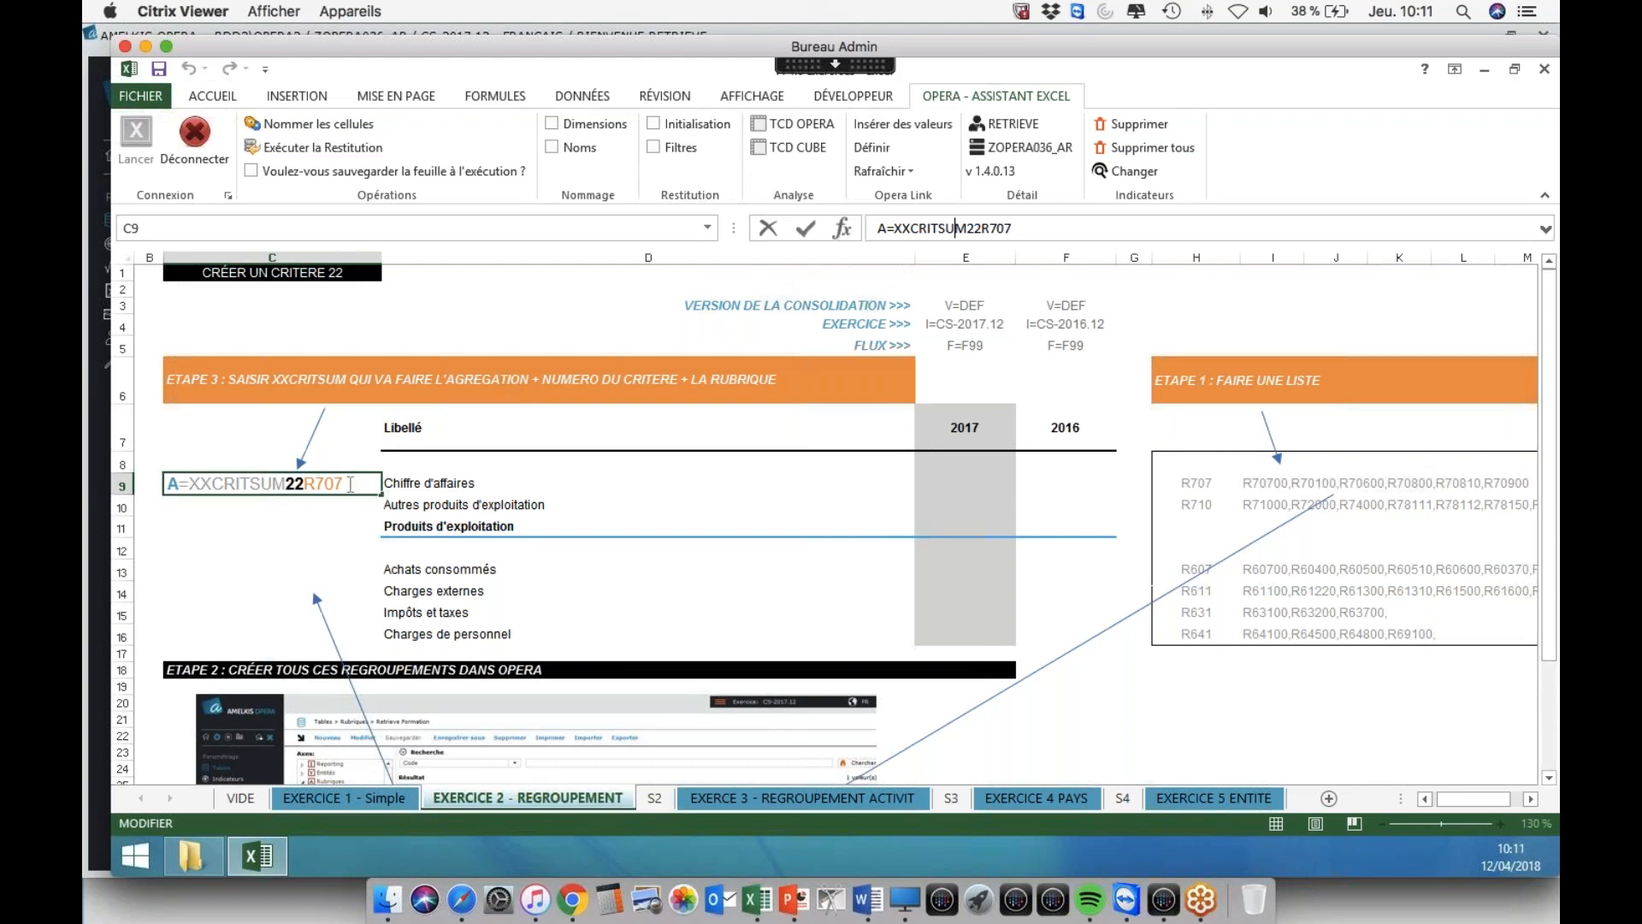
{"action": "left_click", "coordinate": [1251, 484]}
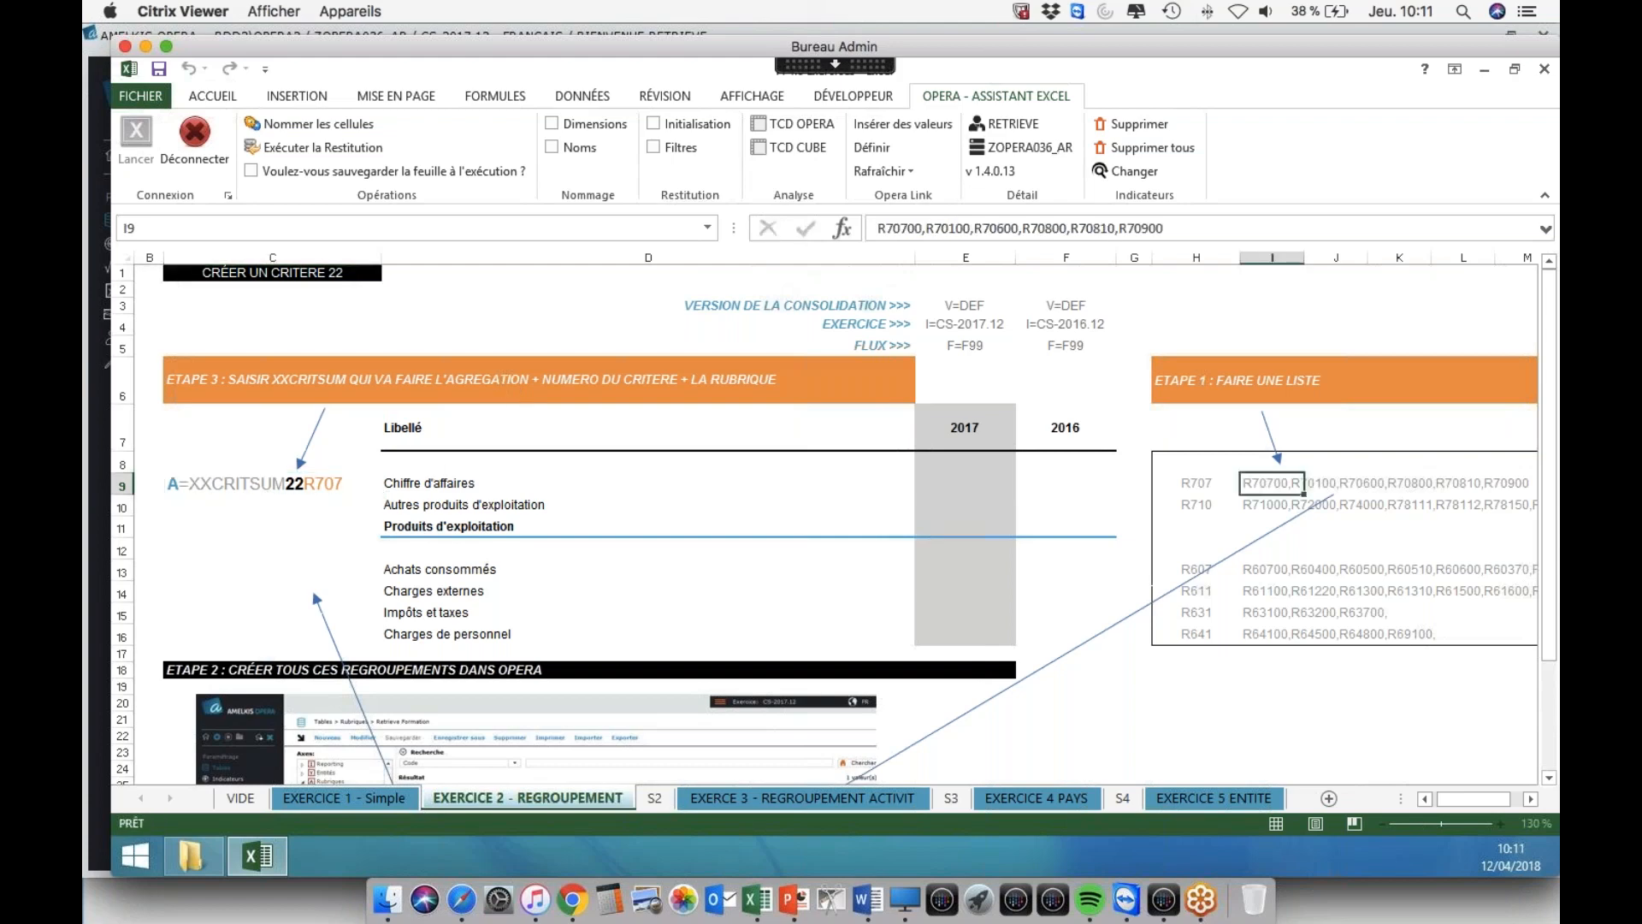
{"action": "left_click", "coordinate": [303, 481]}
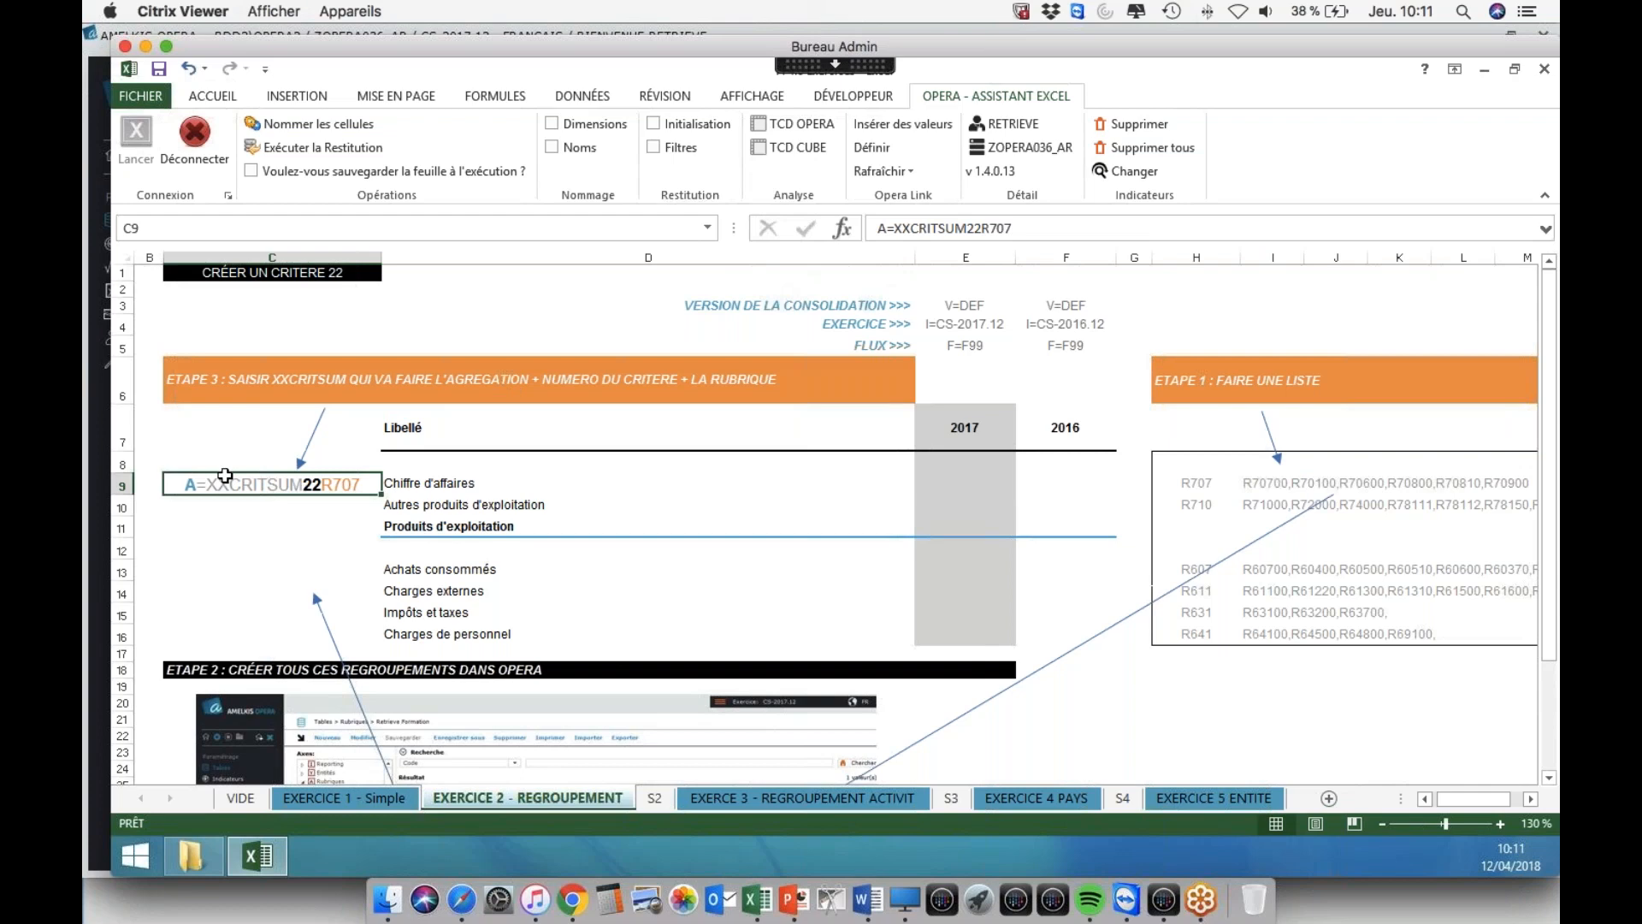
- Compare the parts of the code in cell C9 with the Rubriques axis, criterion 22 and the R707 entry in Opera
{"action": "left_click", "coordinate": [99, 475]}
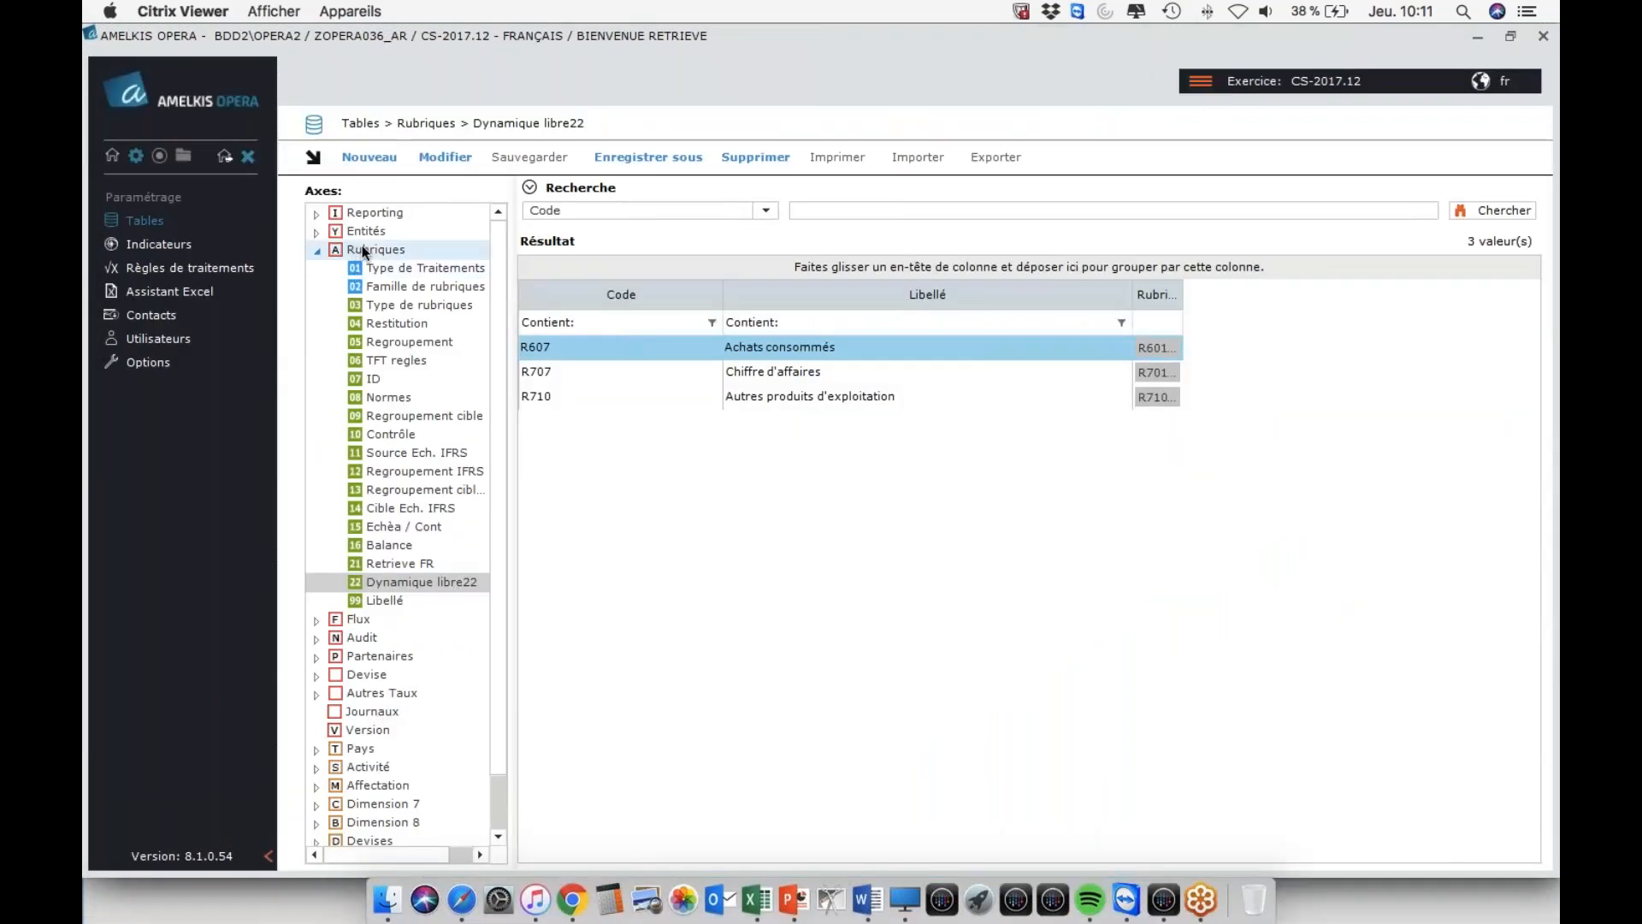
{"action": "key", "text": "super+grave"}
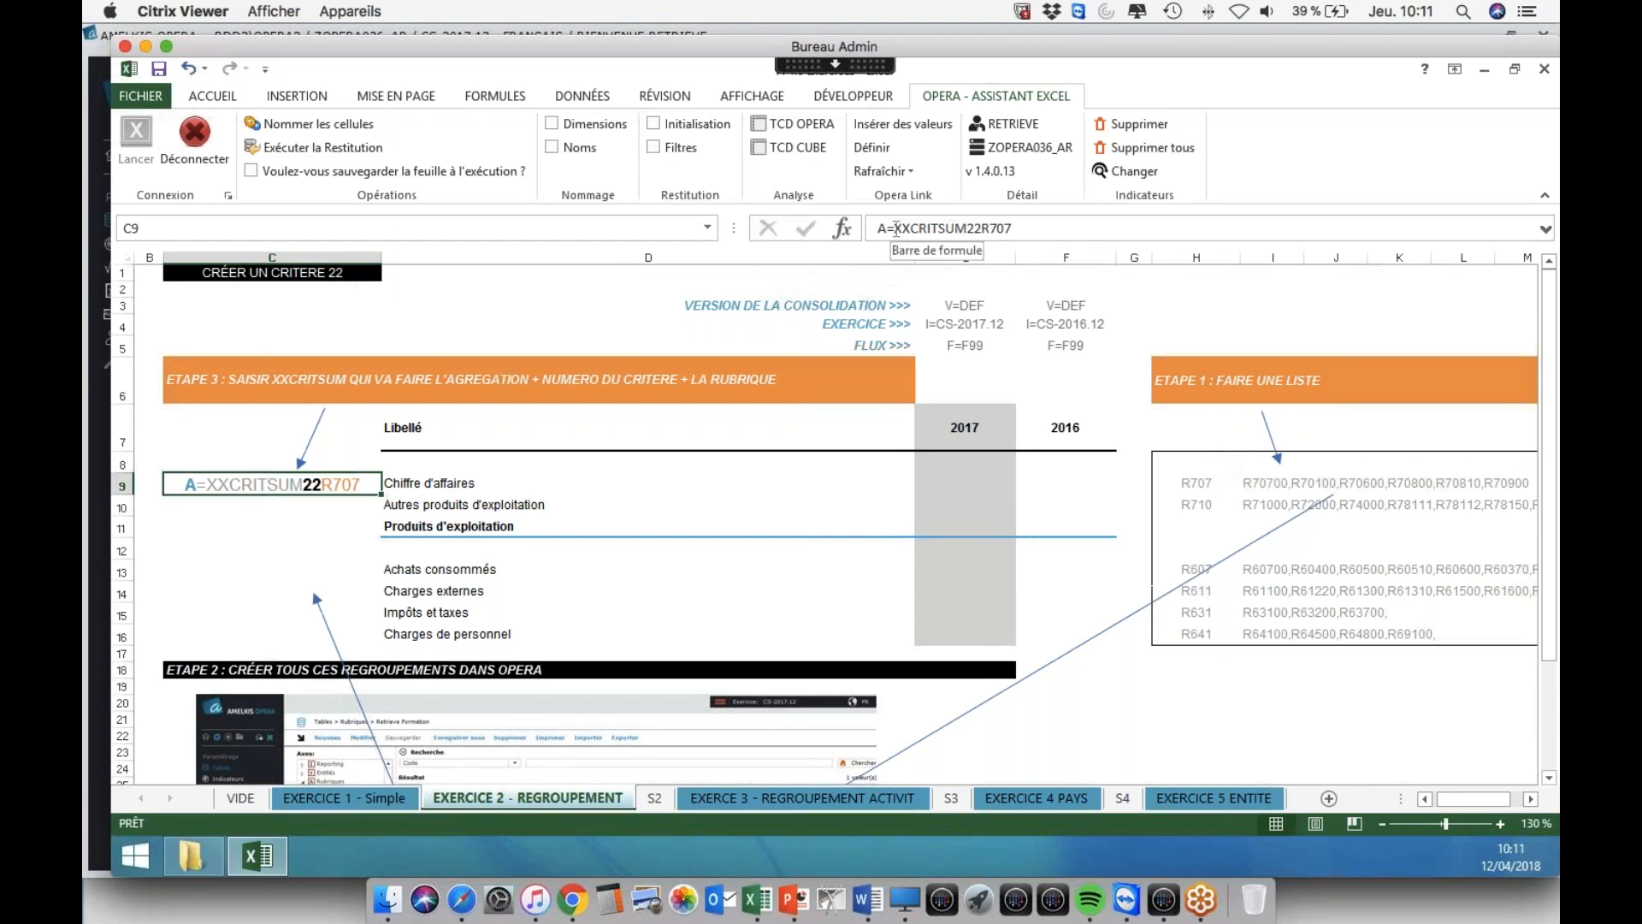
{"action": "left_click_drag", "start_coordinate": [894, 227], "coordinate": [971, 228]}
{"action": "left_click", "coordinate": [97, 290]}
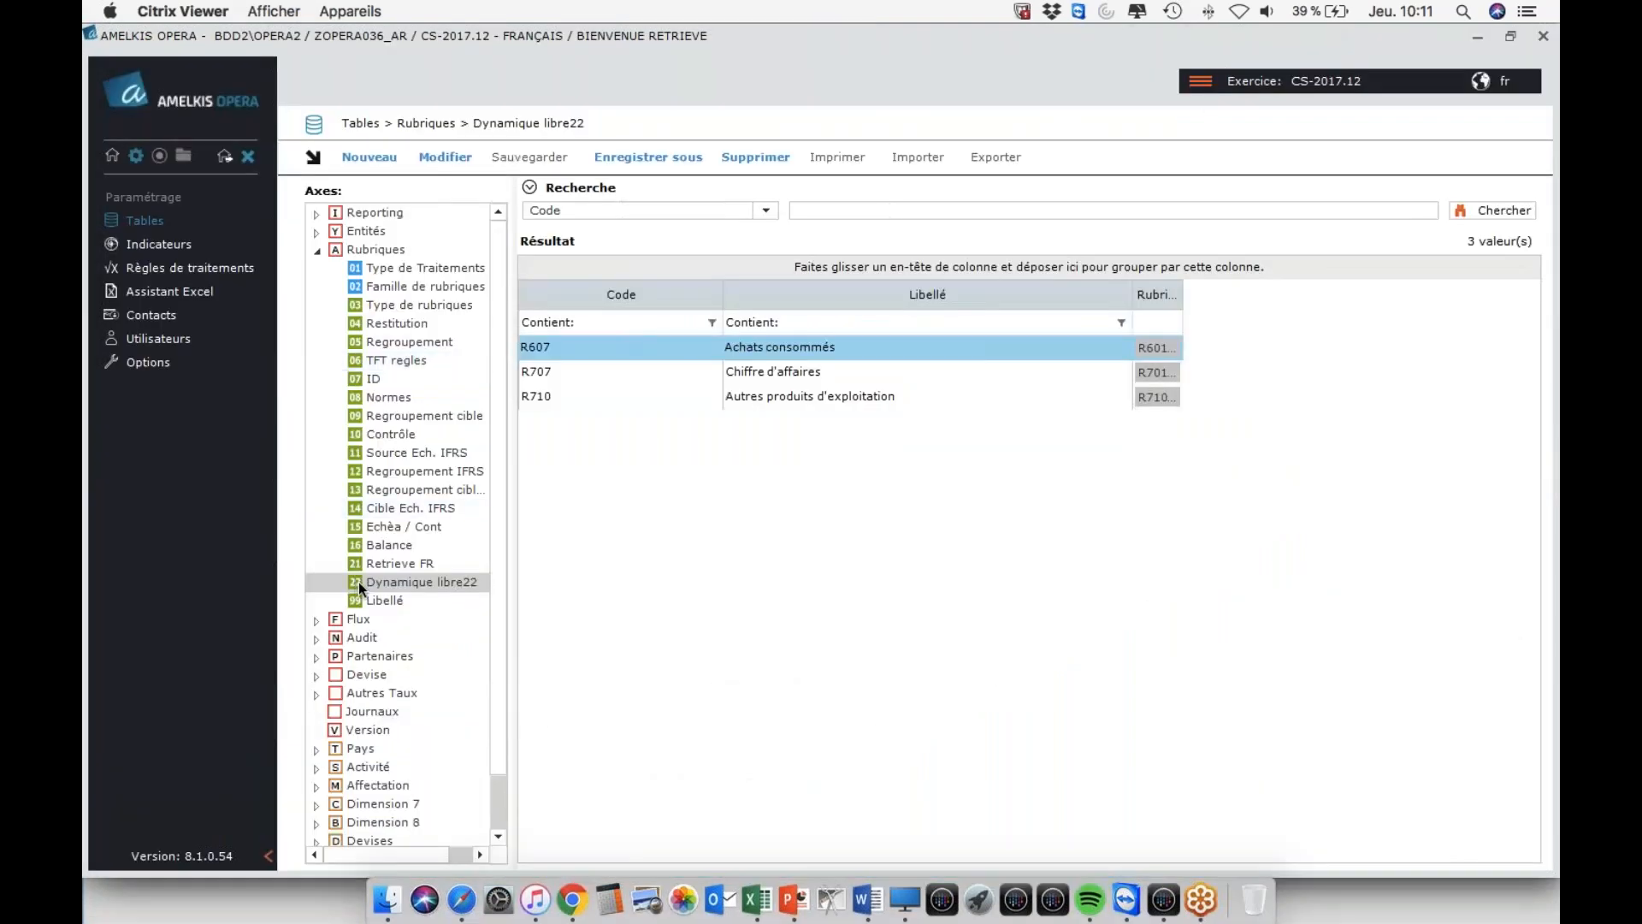
{"action": "left_click", "coordinate": [344, 248]}
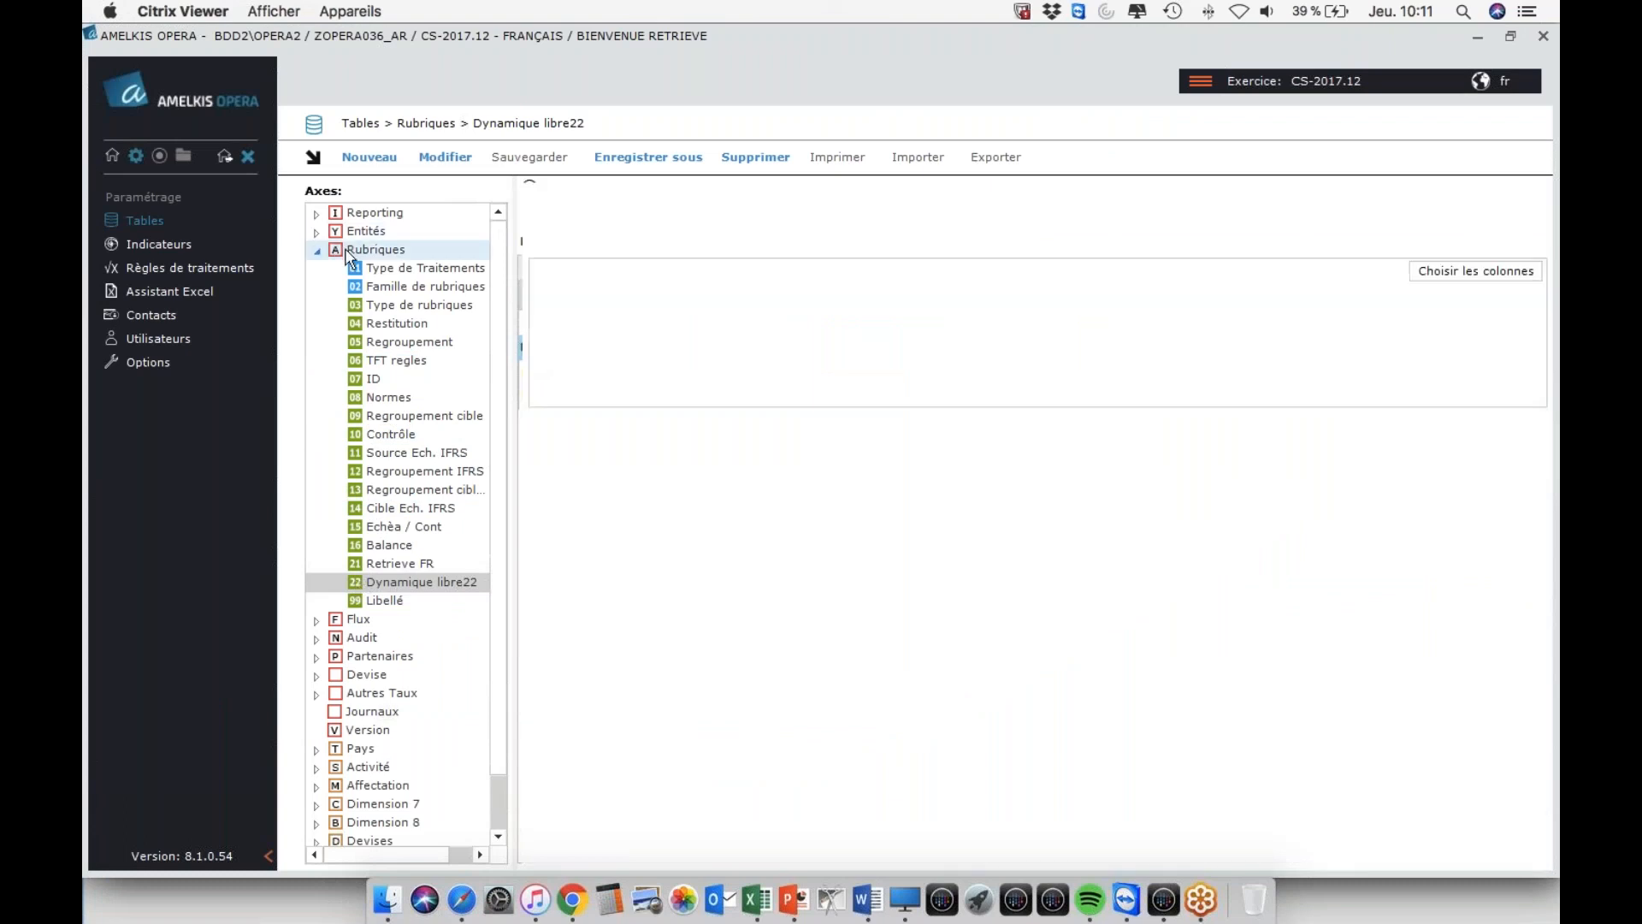
{"action": "left_click", "coordinate": [383, 584]}
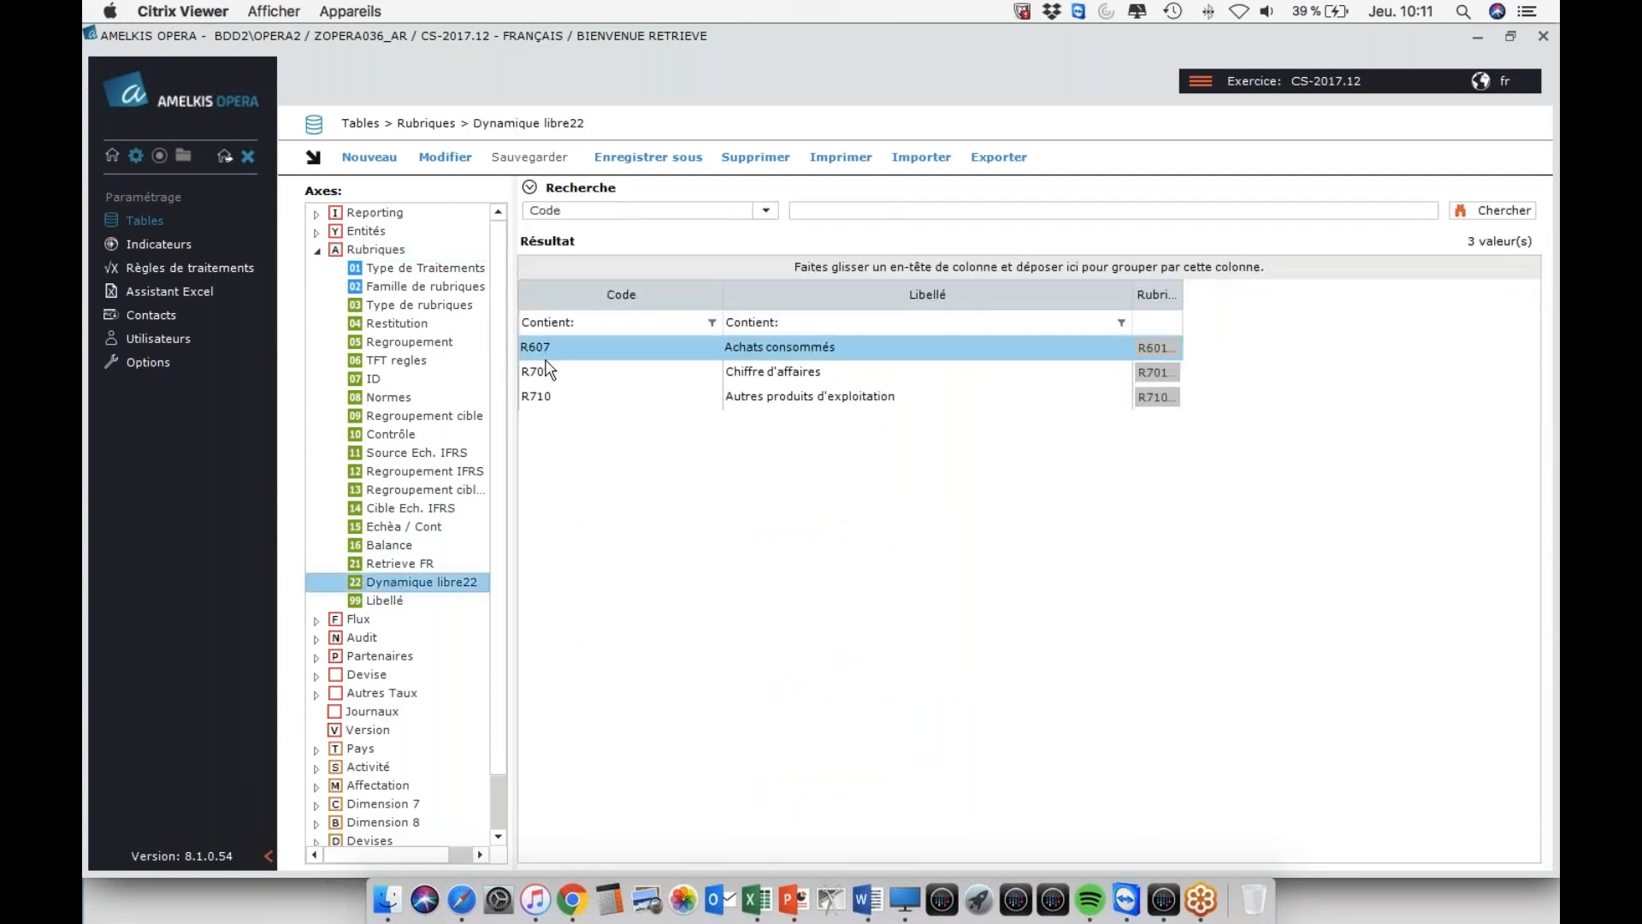
{"action": "key", "text": "super+Tab"}
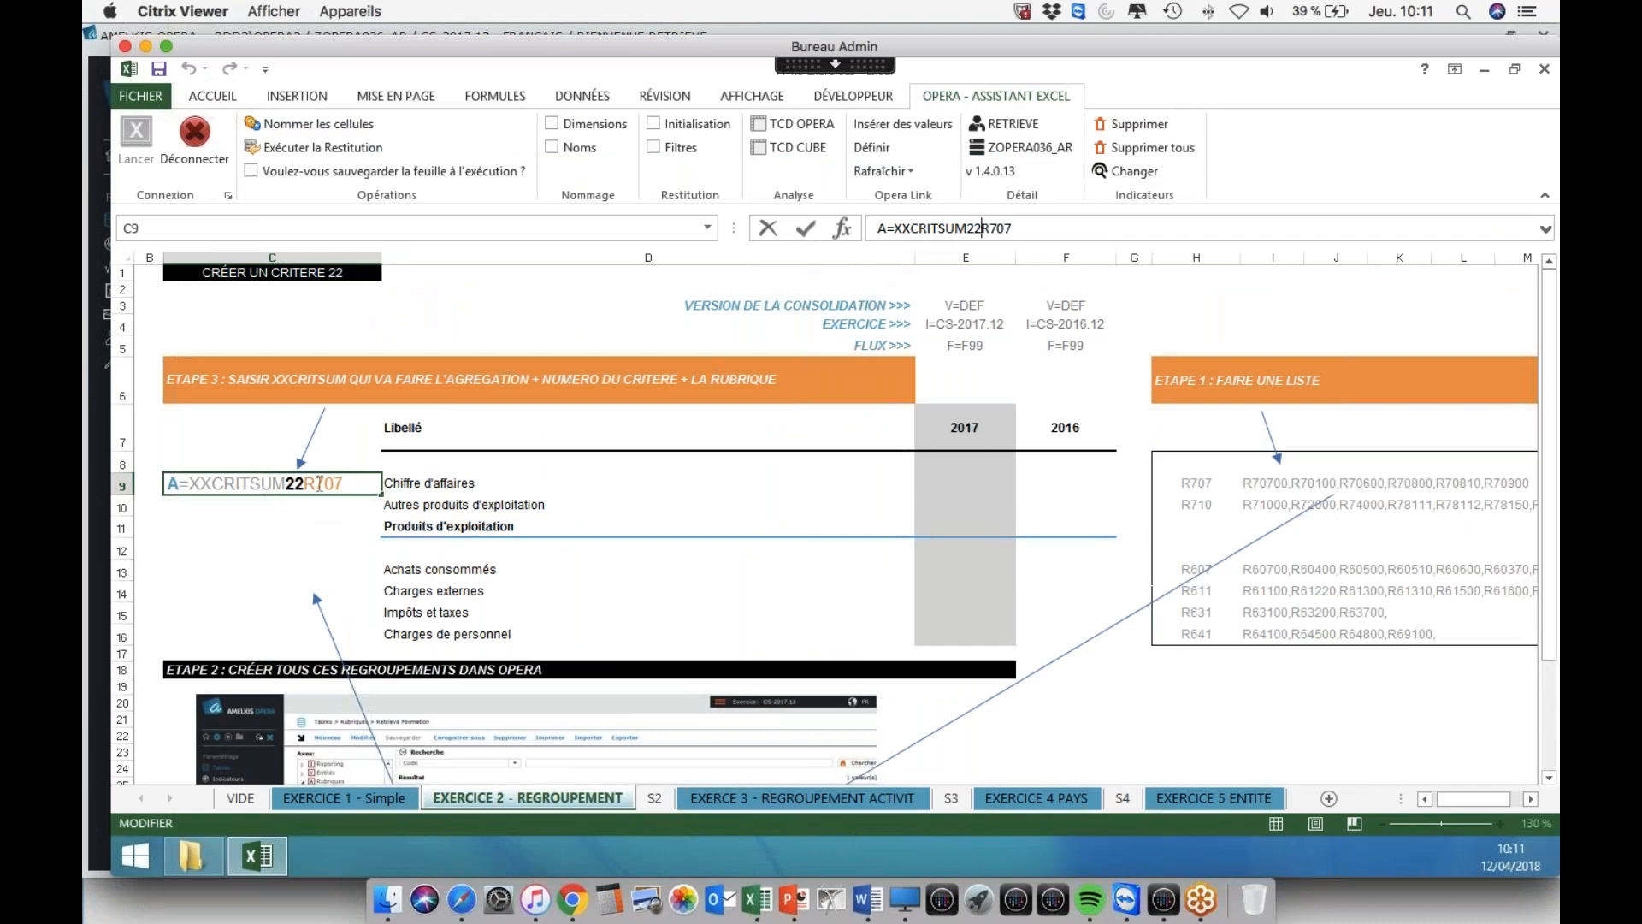
{"action": "key", "text": "super+Tab"}
{"action": "left_click", "coordinate": [736, 371]}
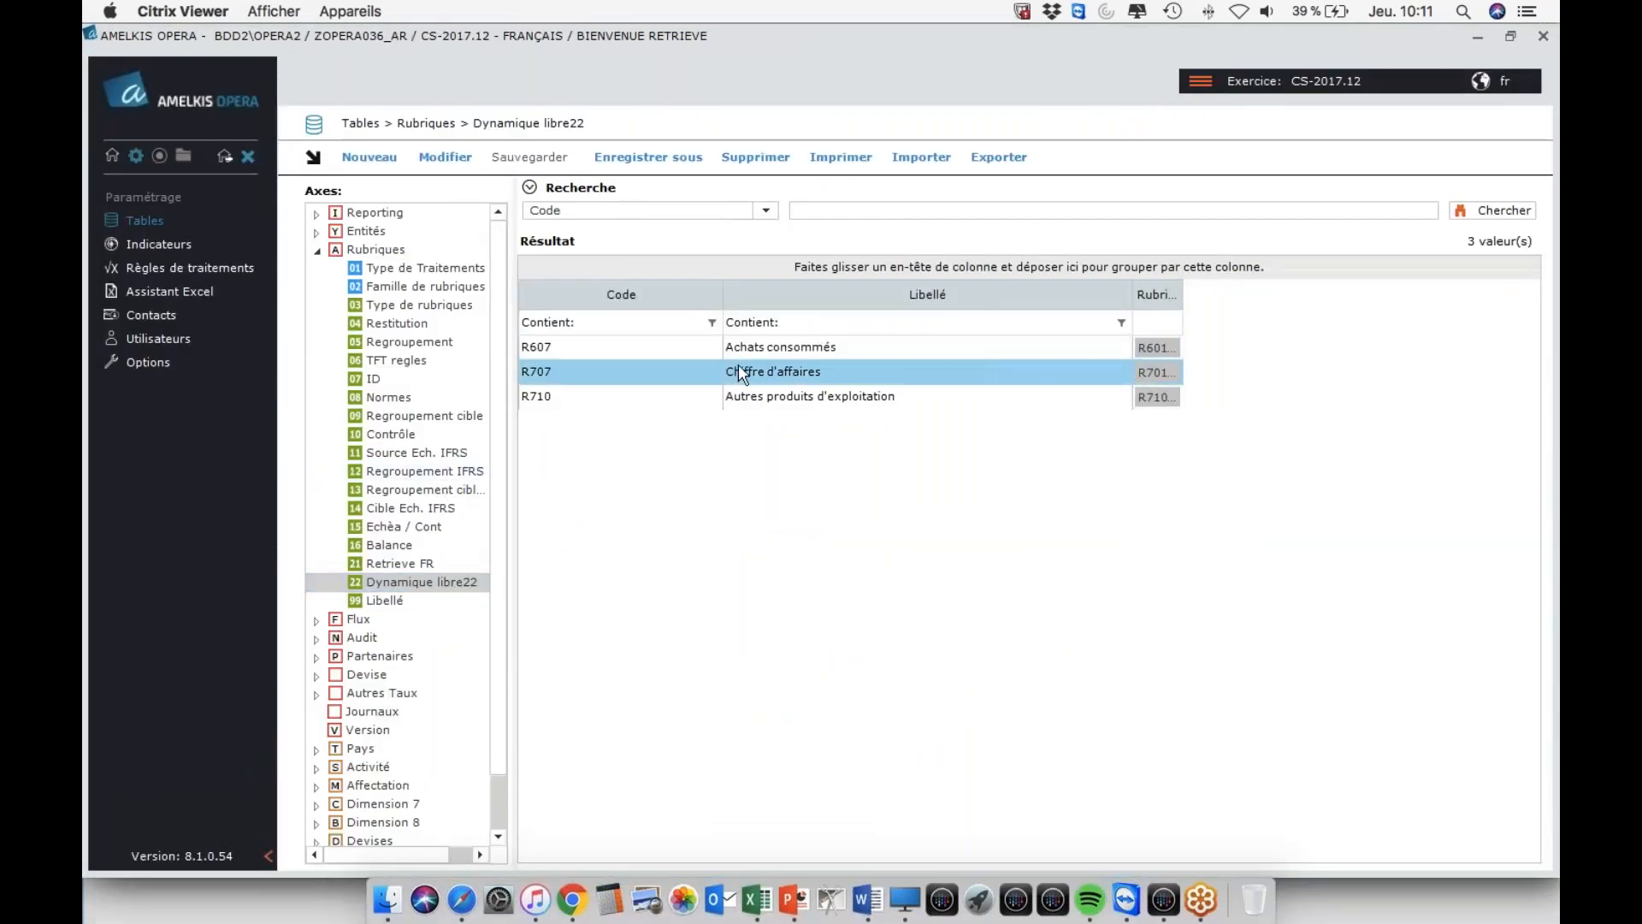
{"action": "key", "text": "super+Tab"}
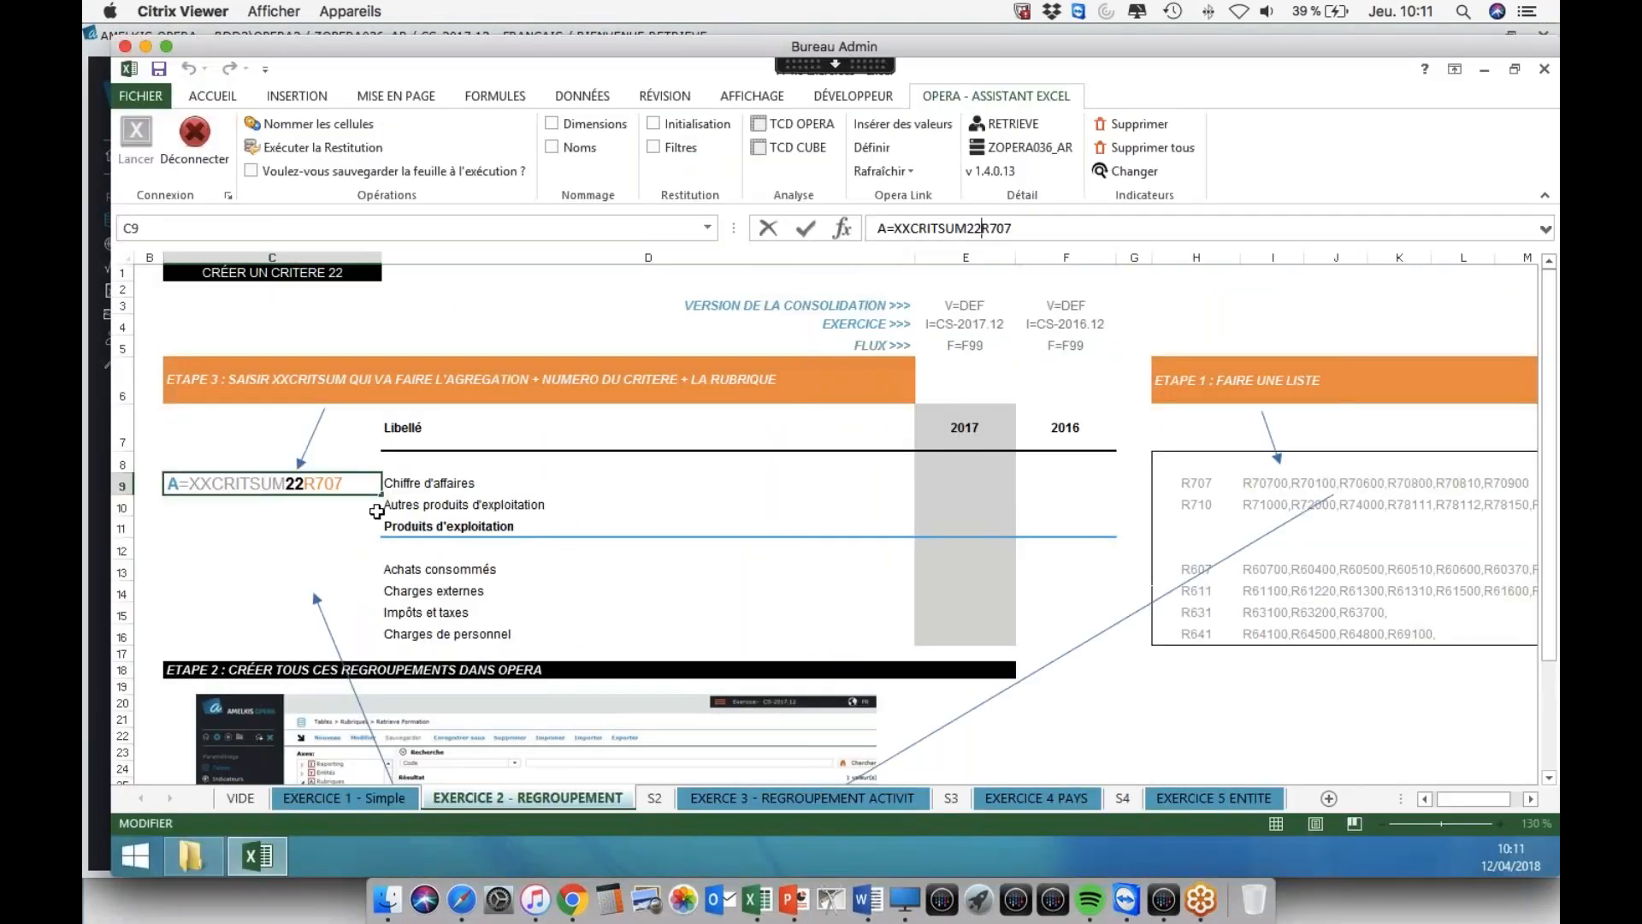
{"action": "key", "text": "Return"}
{"action": "key", "text": "Up"}
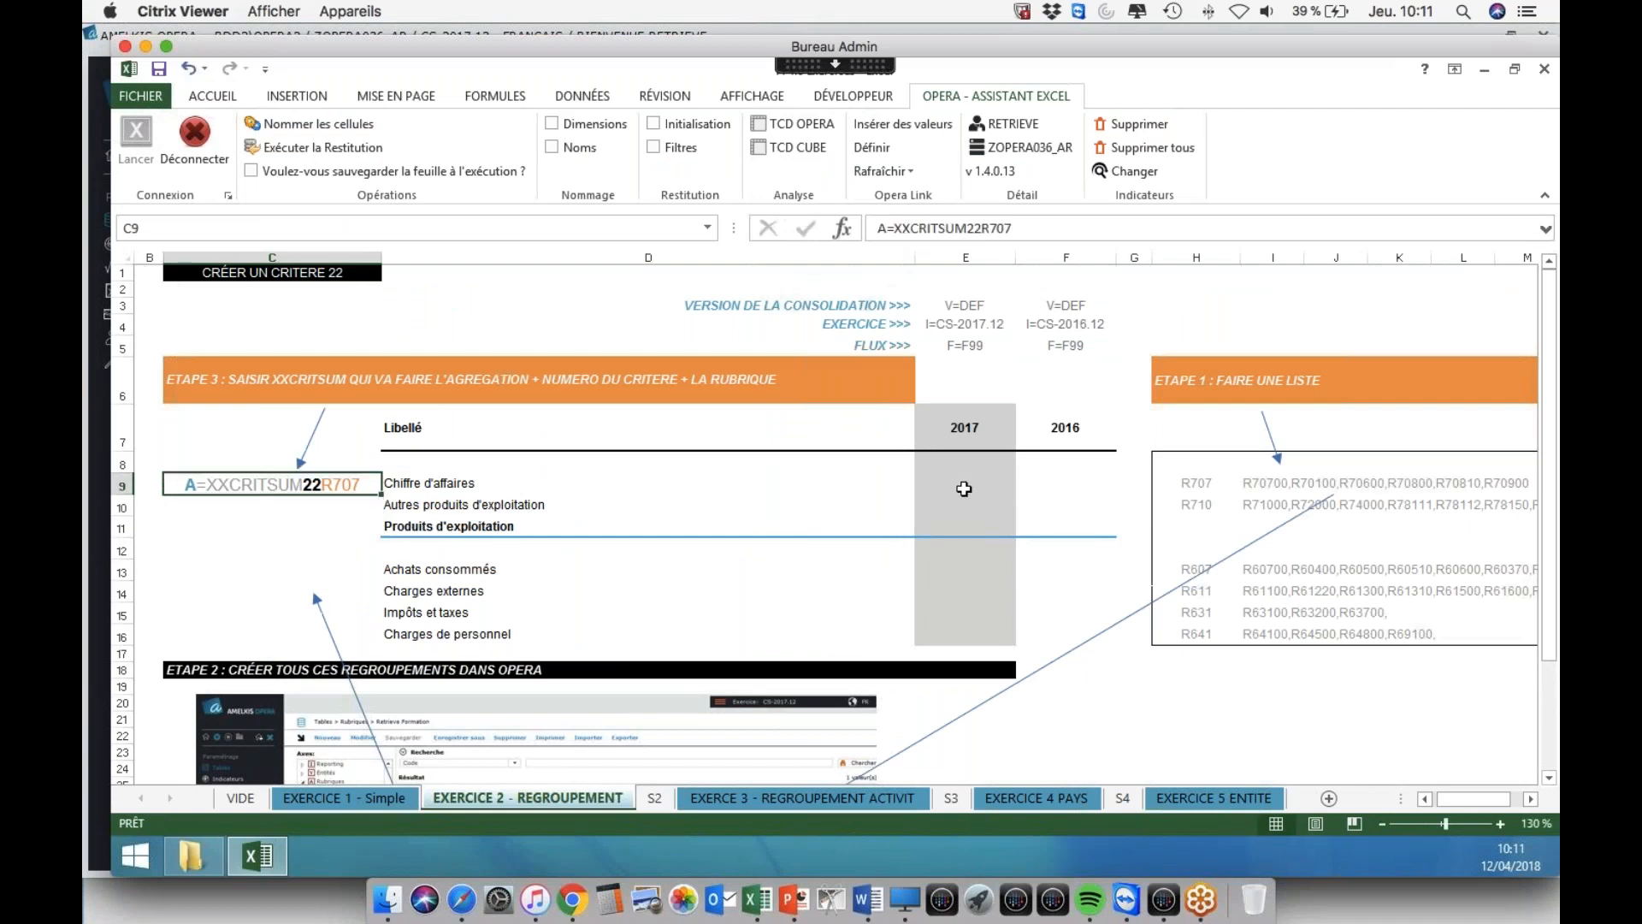
- Define an Opera link at cell E9 with C9 as the row, E3:F5 as the columns and Consolidé as the amount
{"action": "left_click", "coordinate": [963, 487]}
{"action": "left_click", "coordinate": [872, 147]}
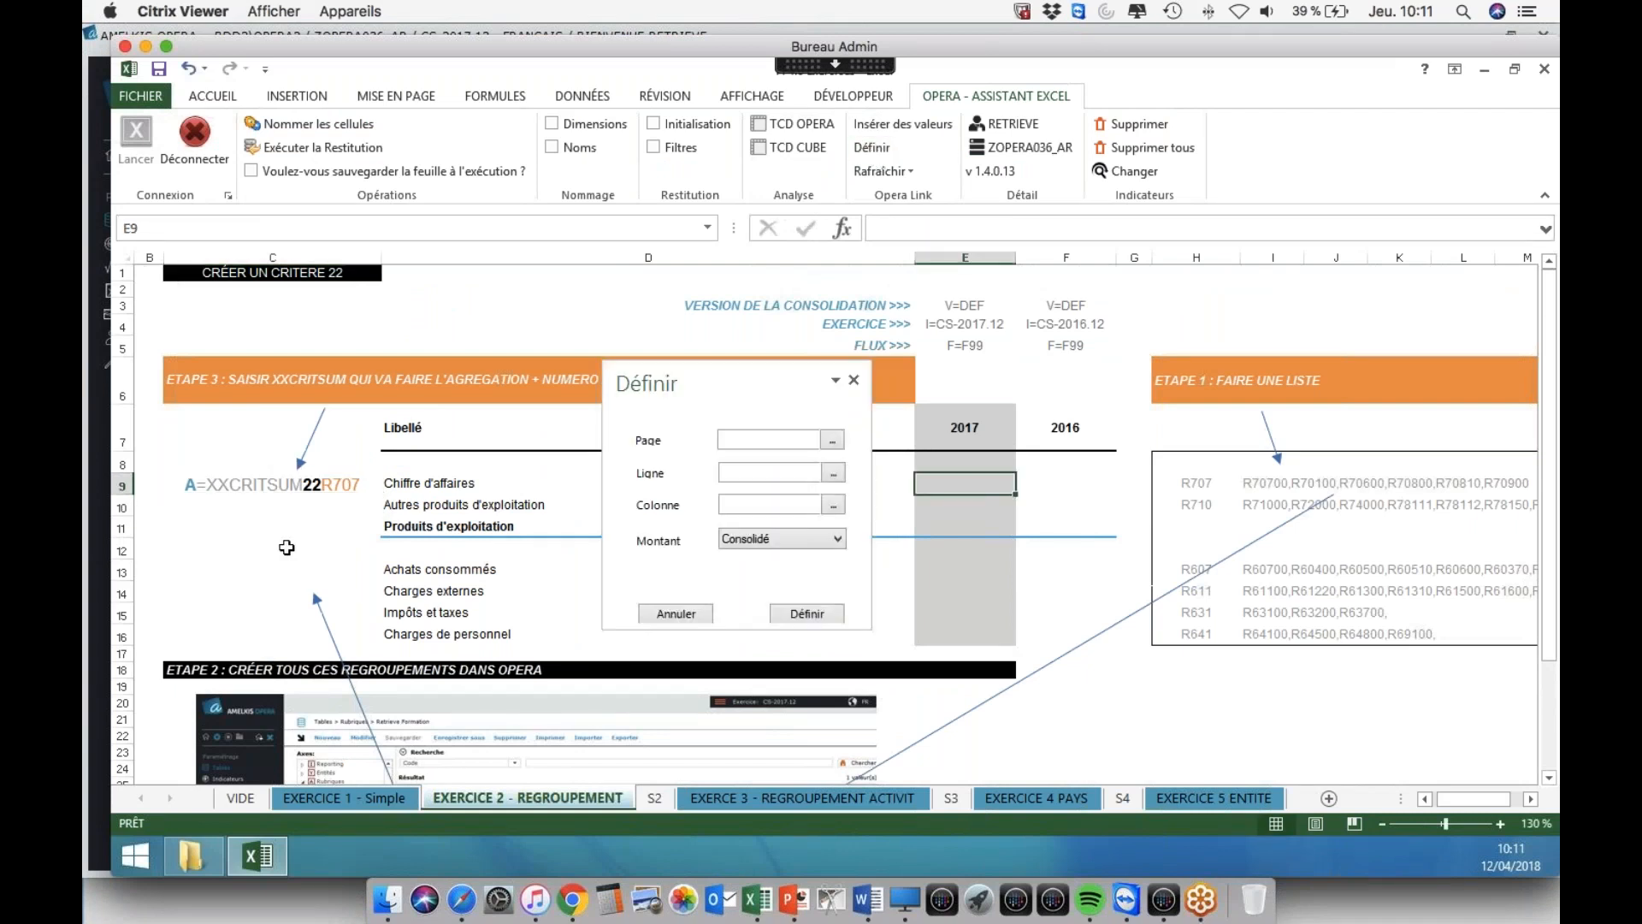
{"action": "left_click", "coordinate": [262, 489]}
{"action": "left_click", "coordinate": [831, 473]}
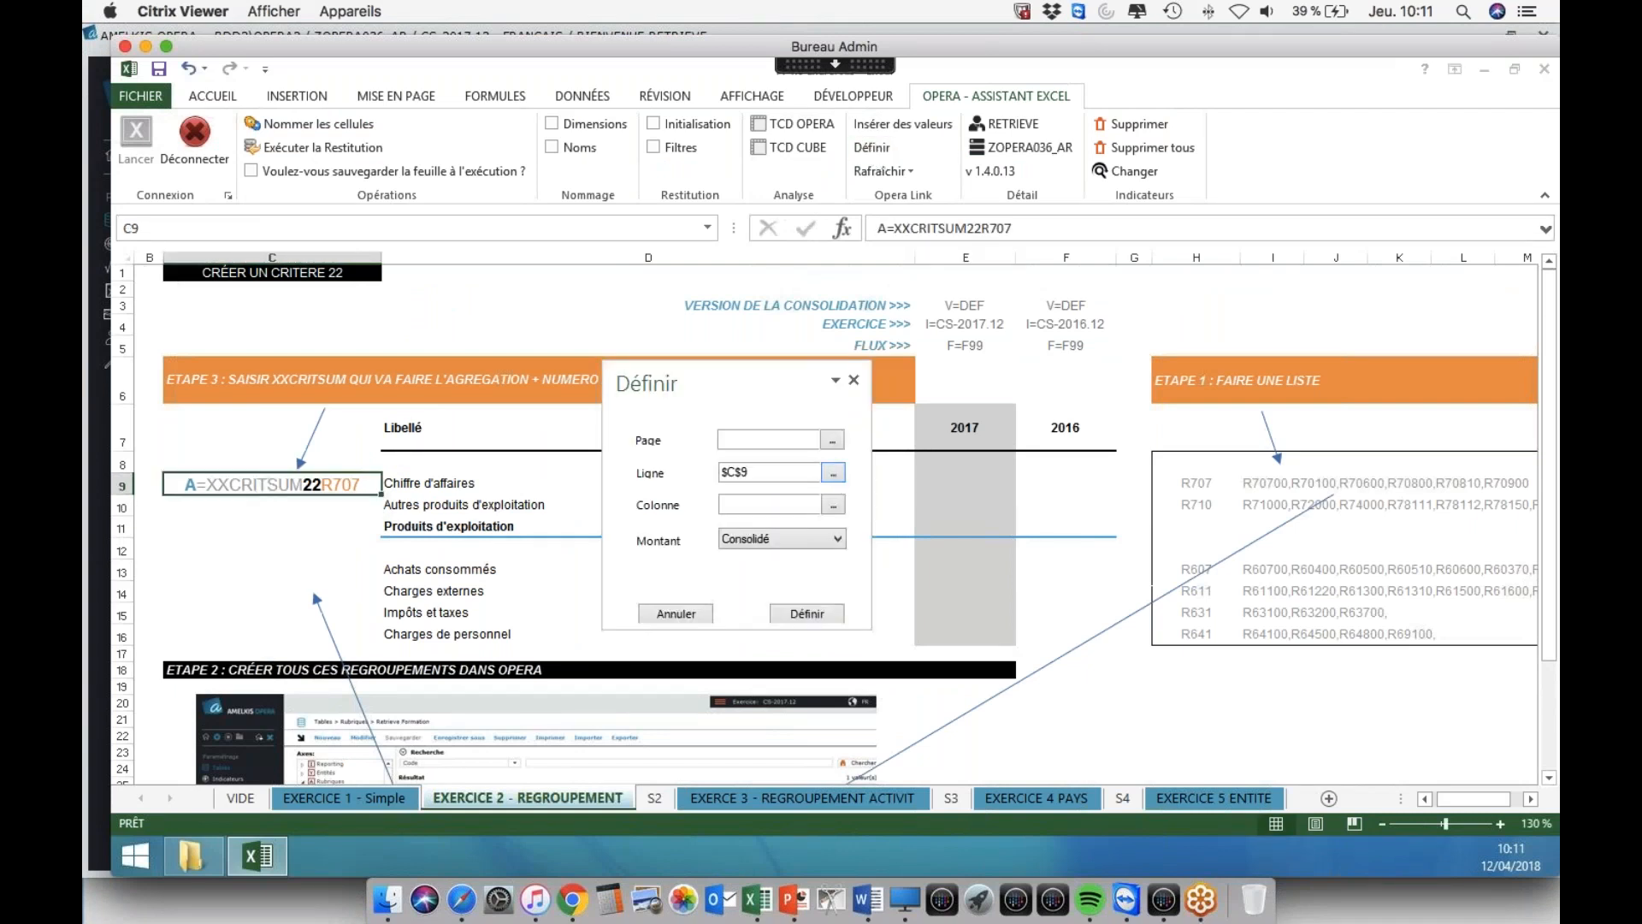
{"action": "left_click_drag", "start_coordinate": [958, 306], "coordinate": [1079, 346]}
{"action": "left_click", "coordinate": [832, 505]}
{"action": "left_click", "coordinate": [807, 614]}
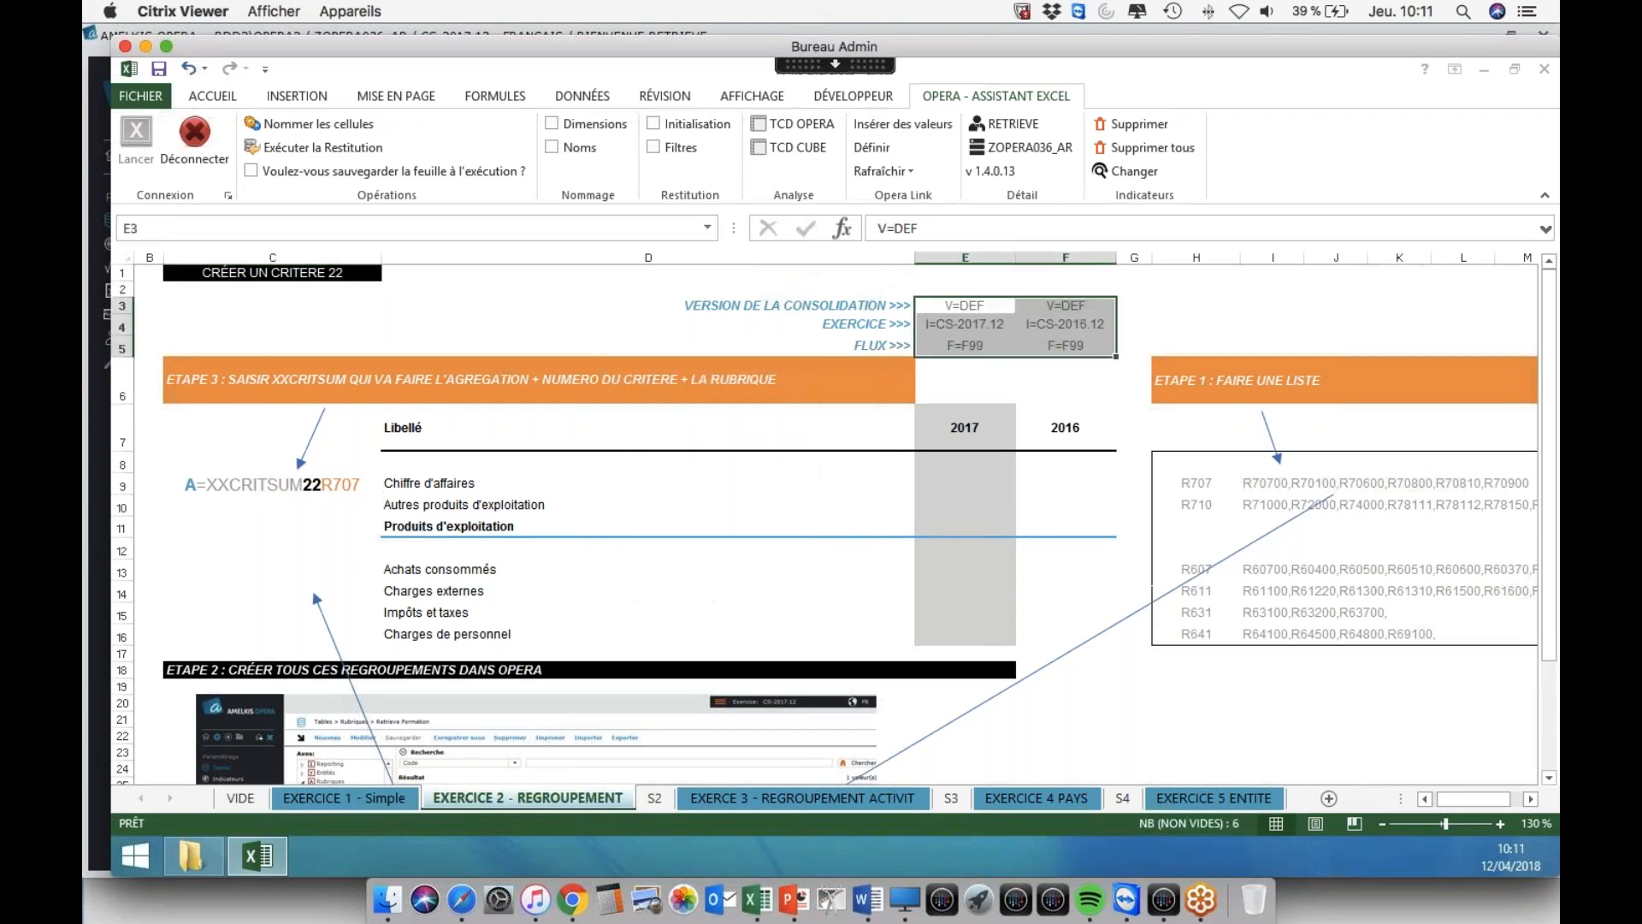
- Refresh the Opera links on the EXERCICE 2 - REGROUPEMENT sheet
{"action": "left_click", "coordinate": [971, 498]}
{"action": "left_click", "coordinate": [881, 171]}
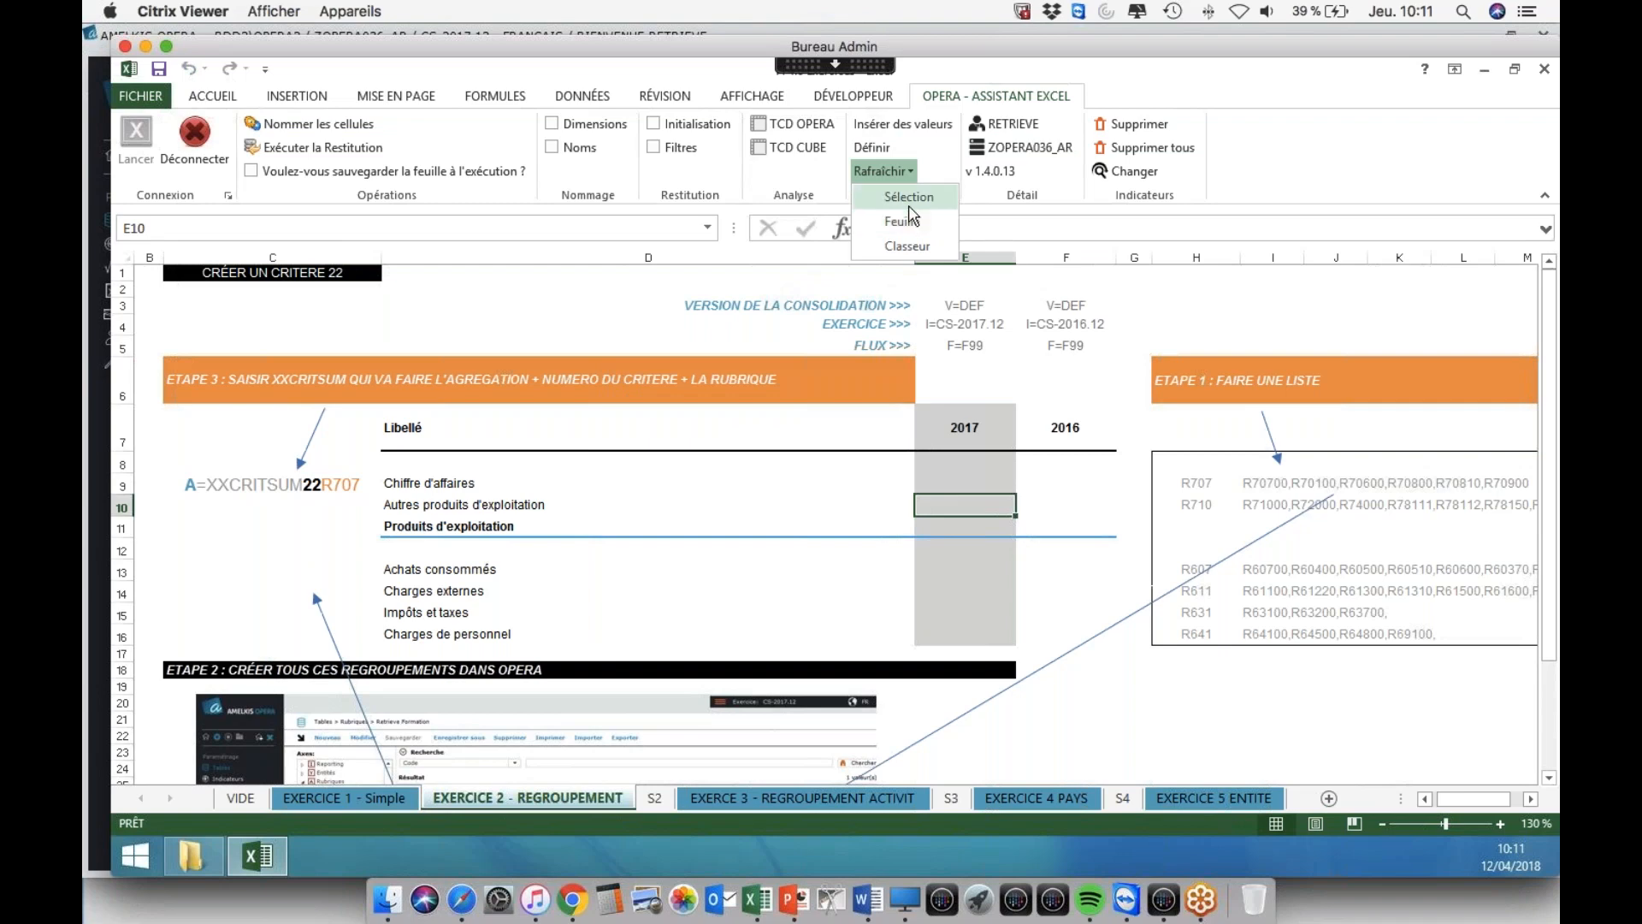
{"action": "left_click", "coordinate": [901, 221]}
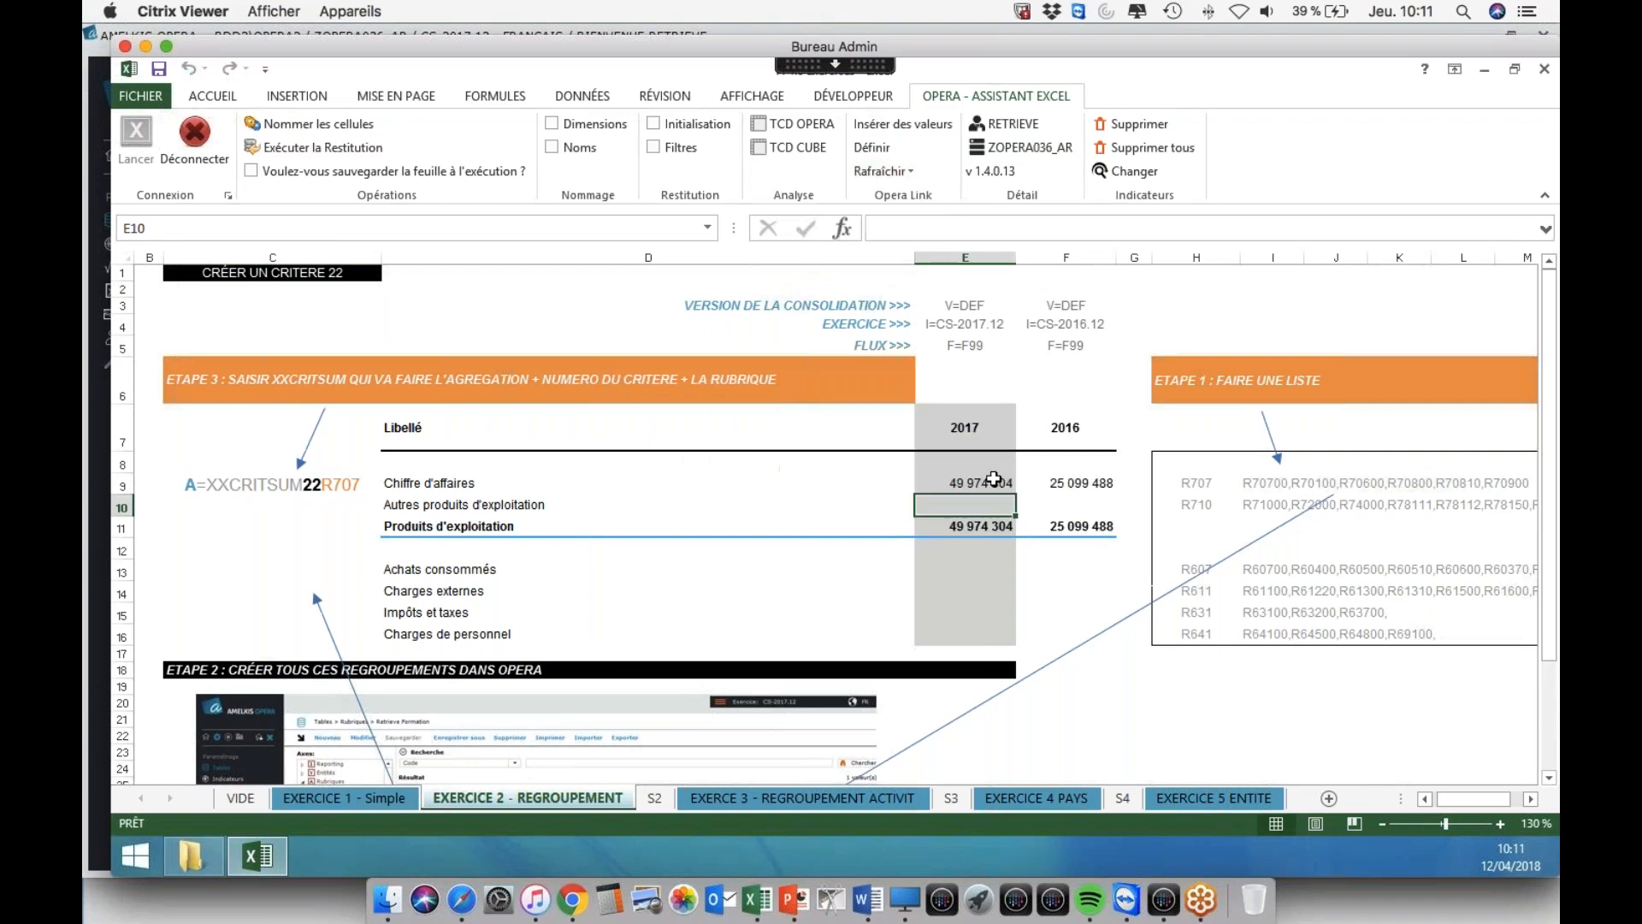
- Compare the 2017 Chiffre d'affaires amount and its XXCRITSUM code with the SOMME formula in D9 on EXERCICE 1 - Simple
{"action": "left_click", "coordinate": [989, 481]}
{"action": "left_click", "coordinate": [257, 479]}
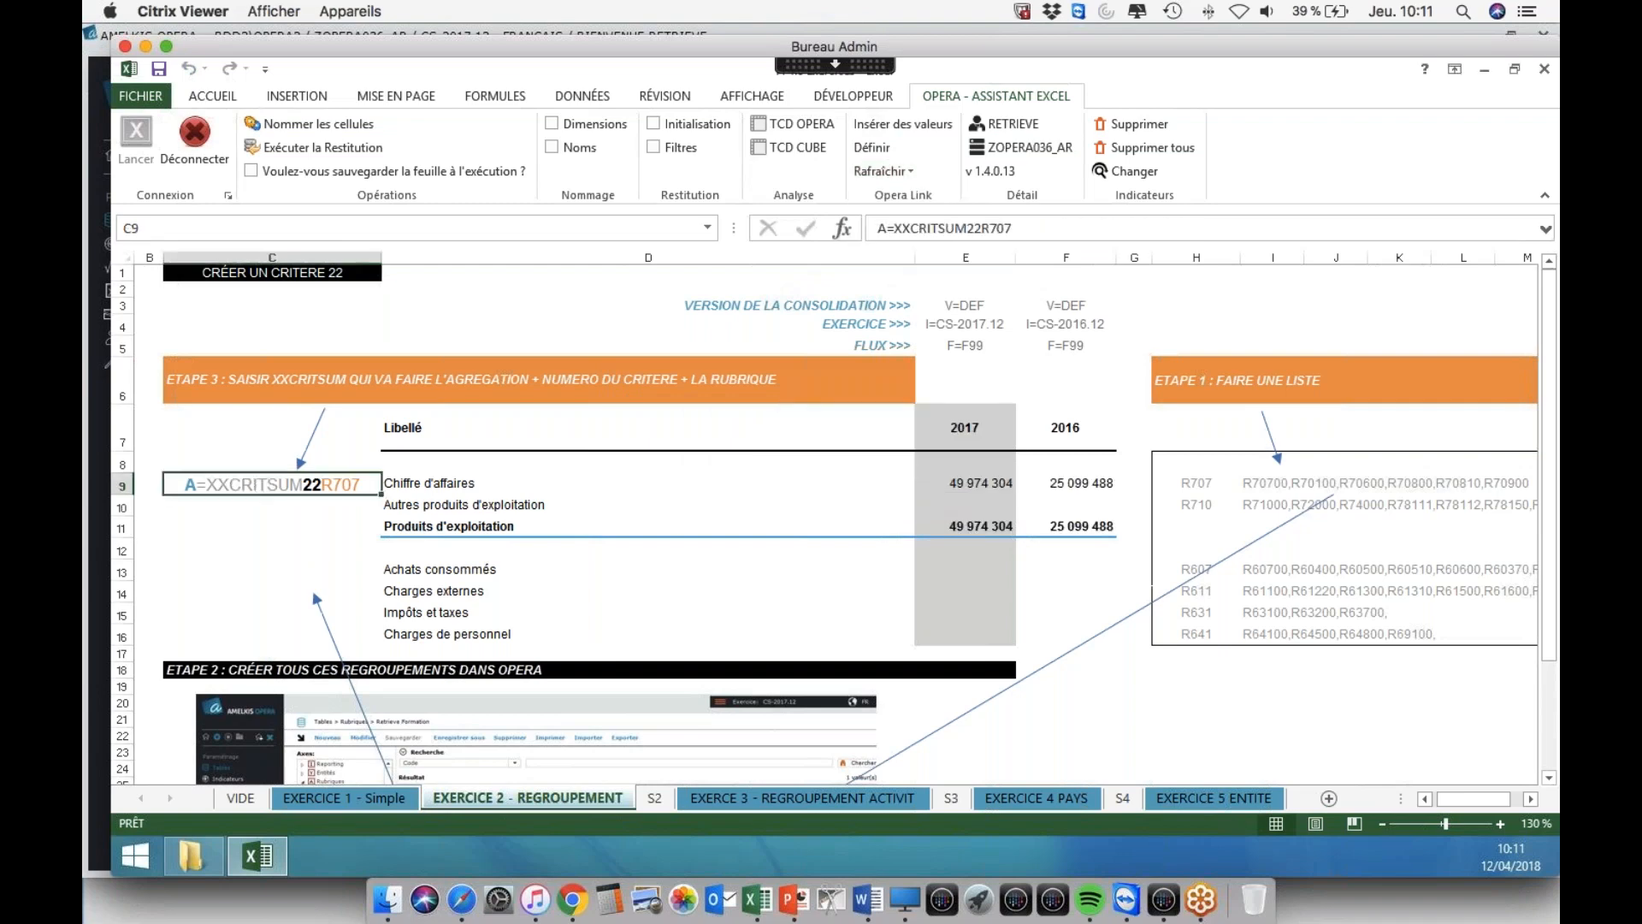
{"action": "left_click", "coordinate": [368, 797]}
{"action": "left_click", "coordinate": [721, 459]}
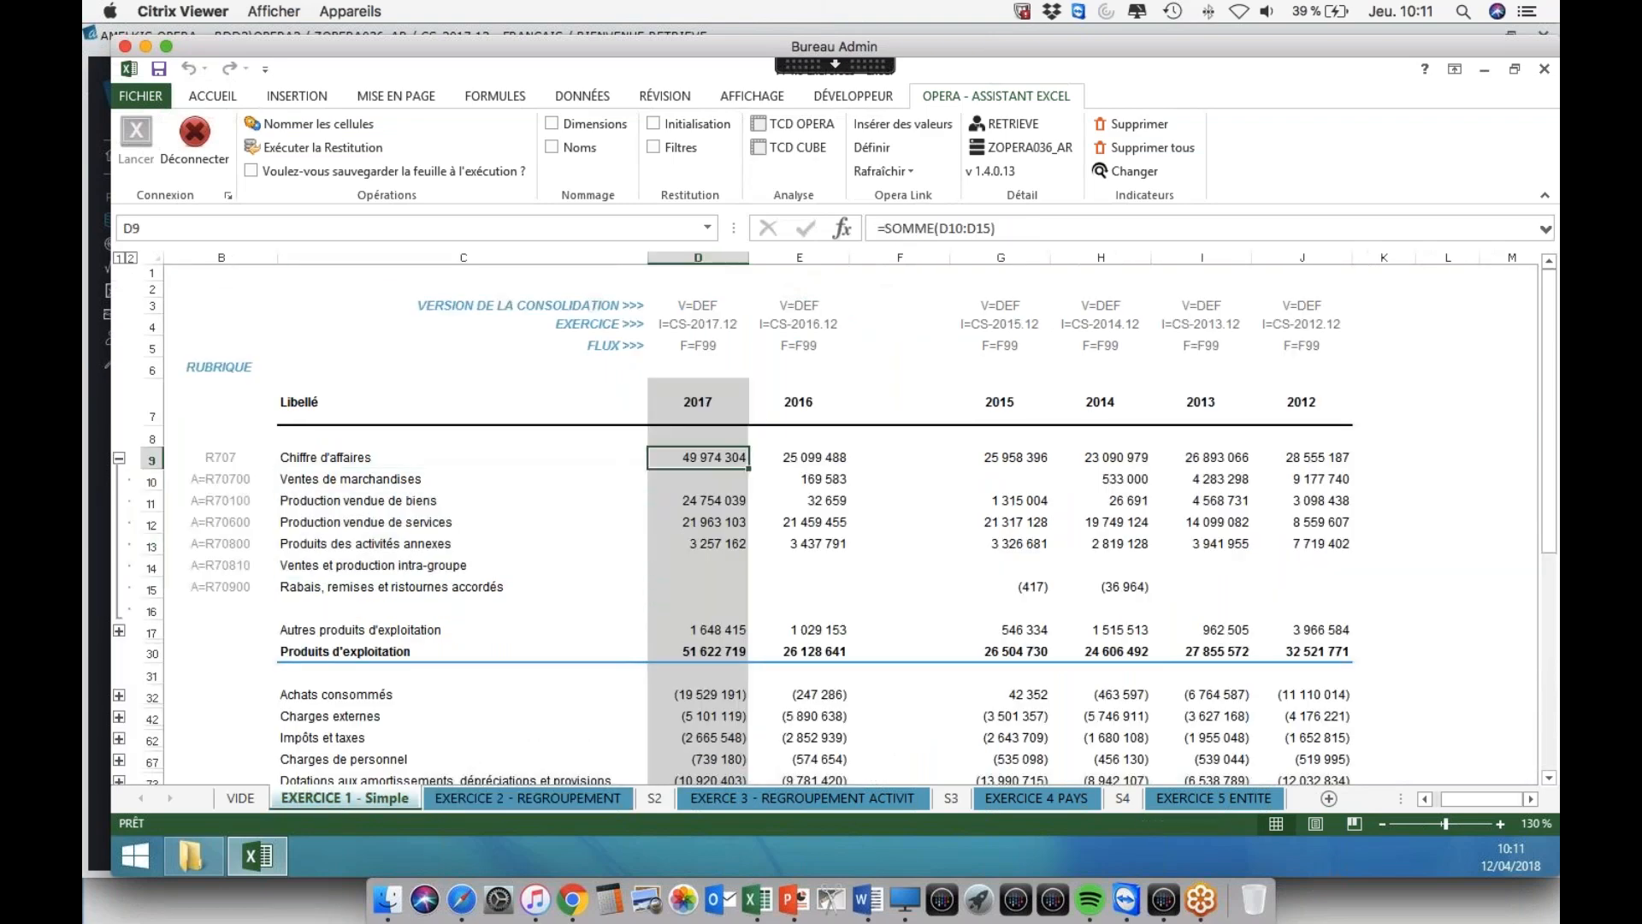
{"action": "left_click", "coordinate": [956, 227]}
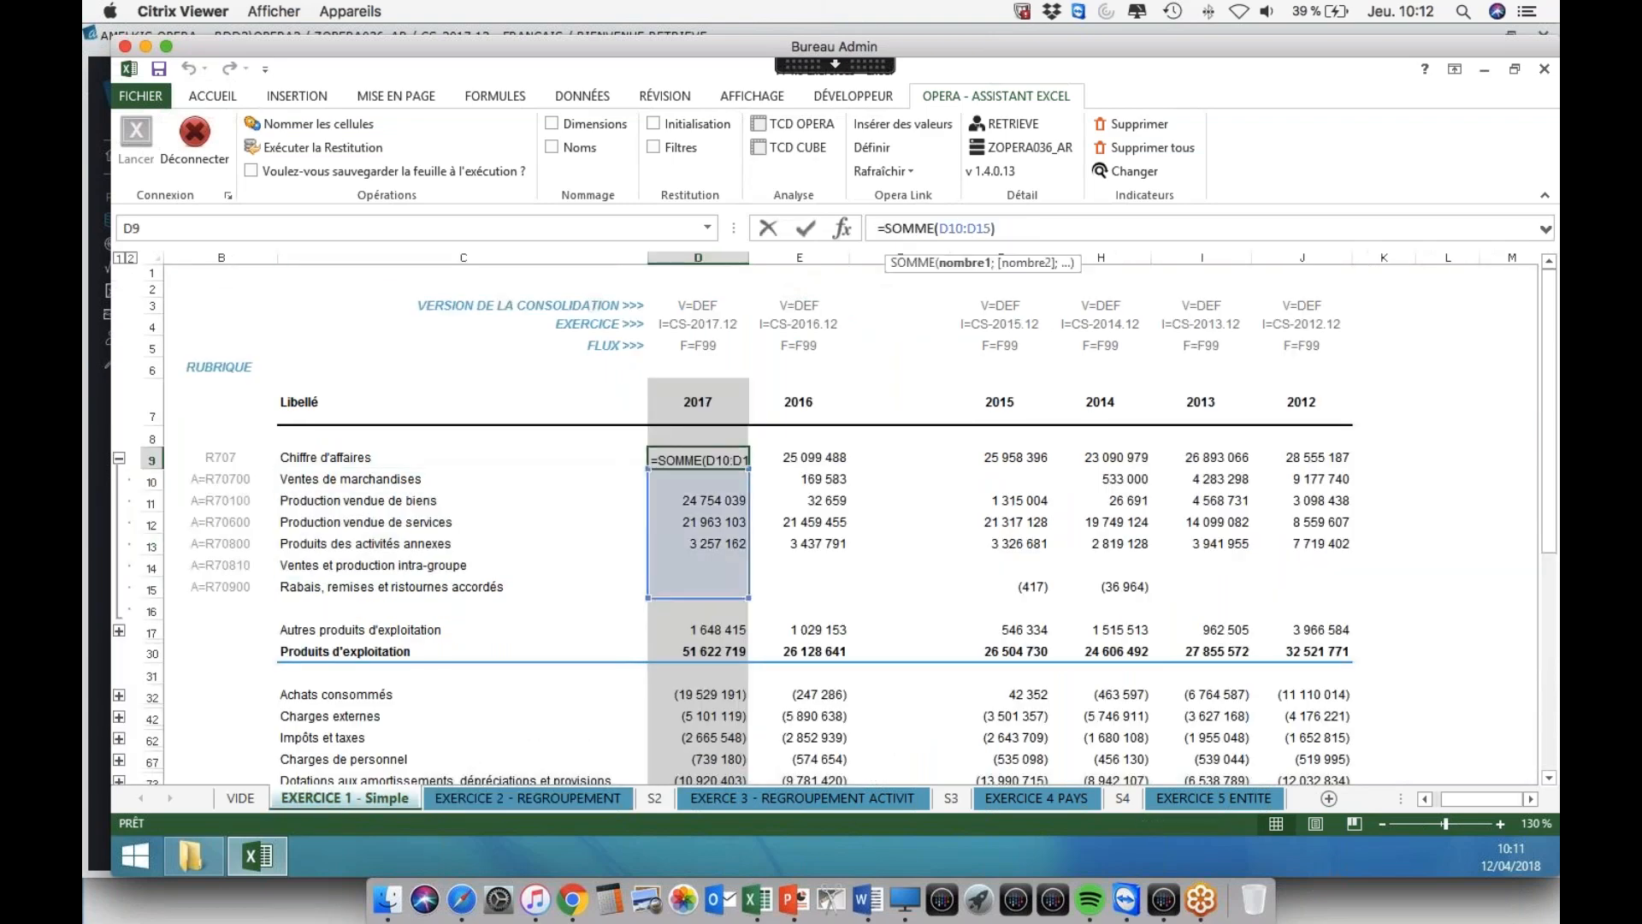
{"action": "left_click", "coordinate": [493, 799]}
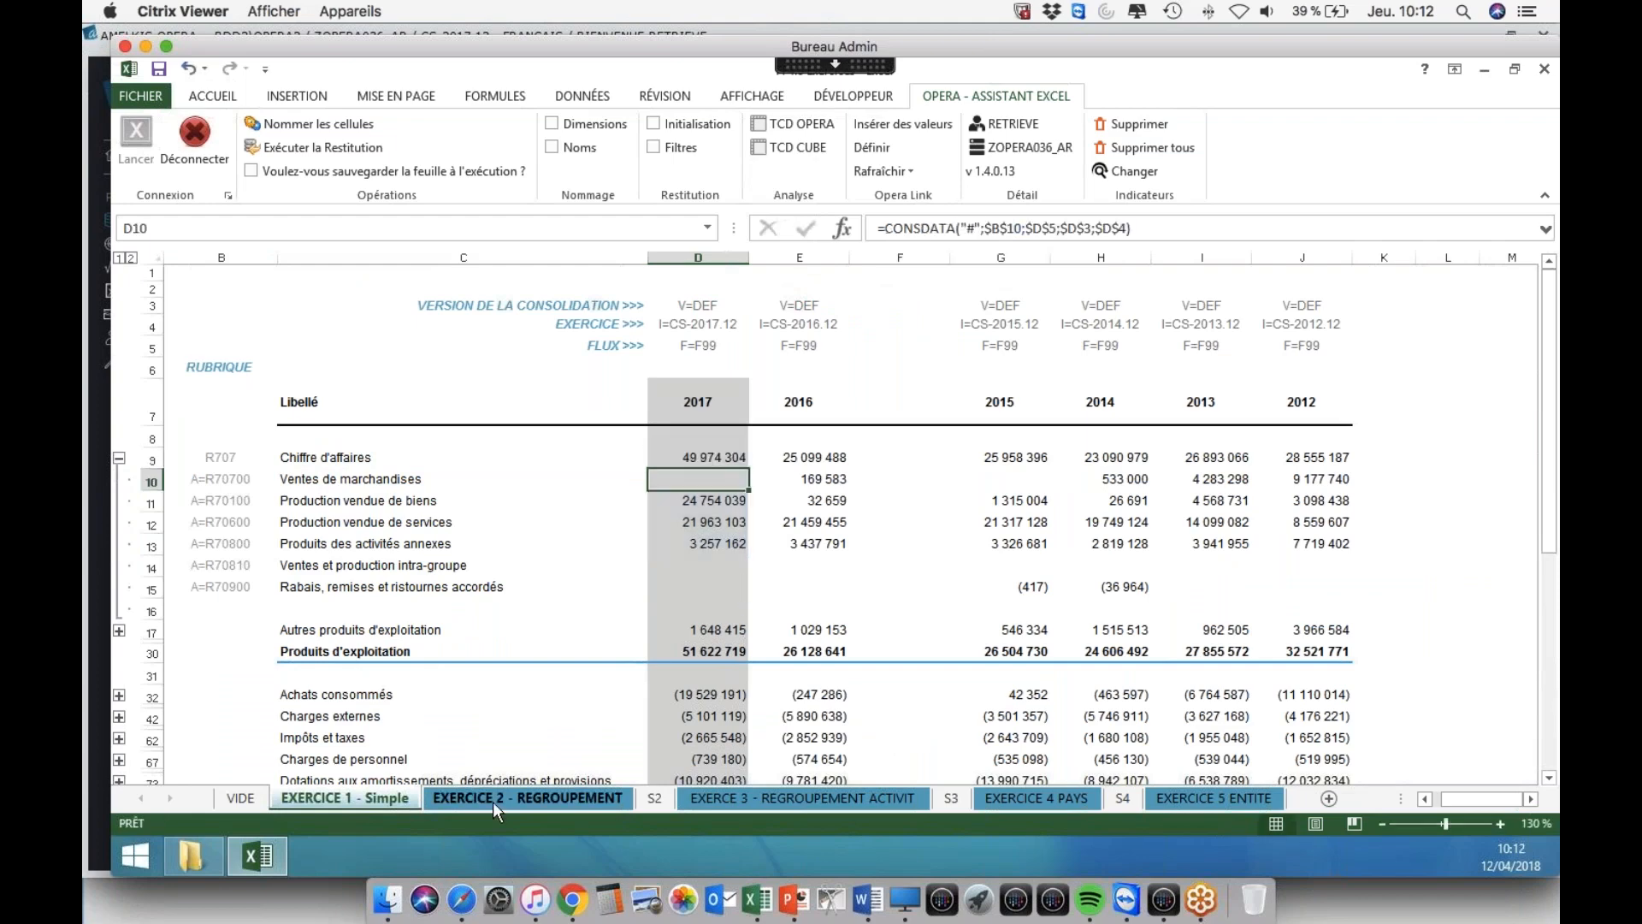
{"action": "left_click", "coordinate": [983, 483]}
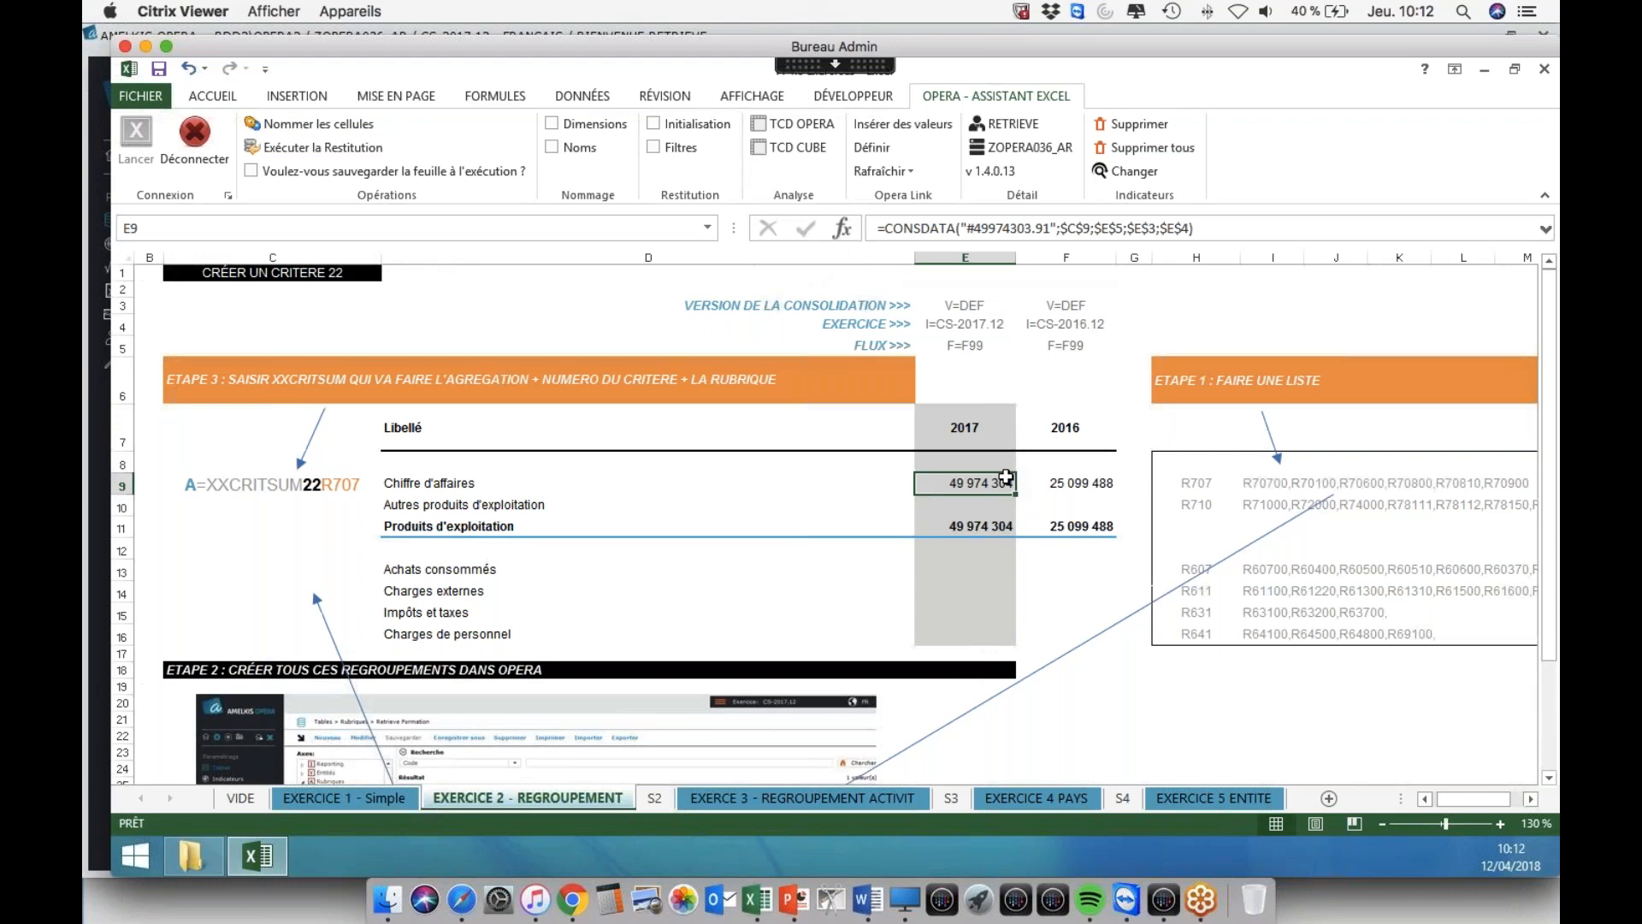
- Copy the aggregation code from C9 into C10 for Autres produits d'exploitation and C13 for Achats consommés
{"action": "left_click", "coordinate": [291, 483]}
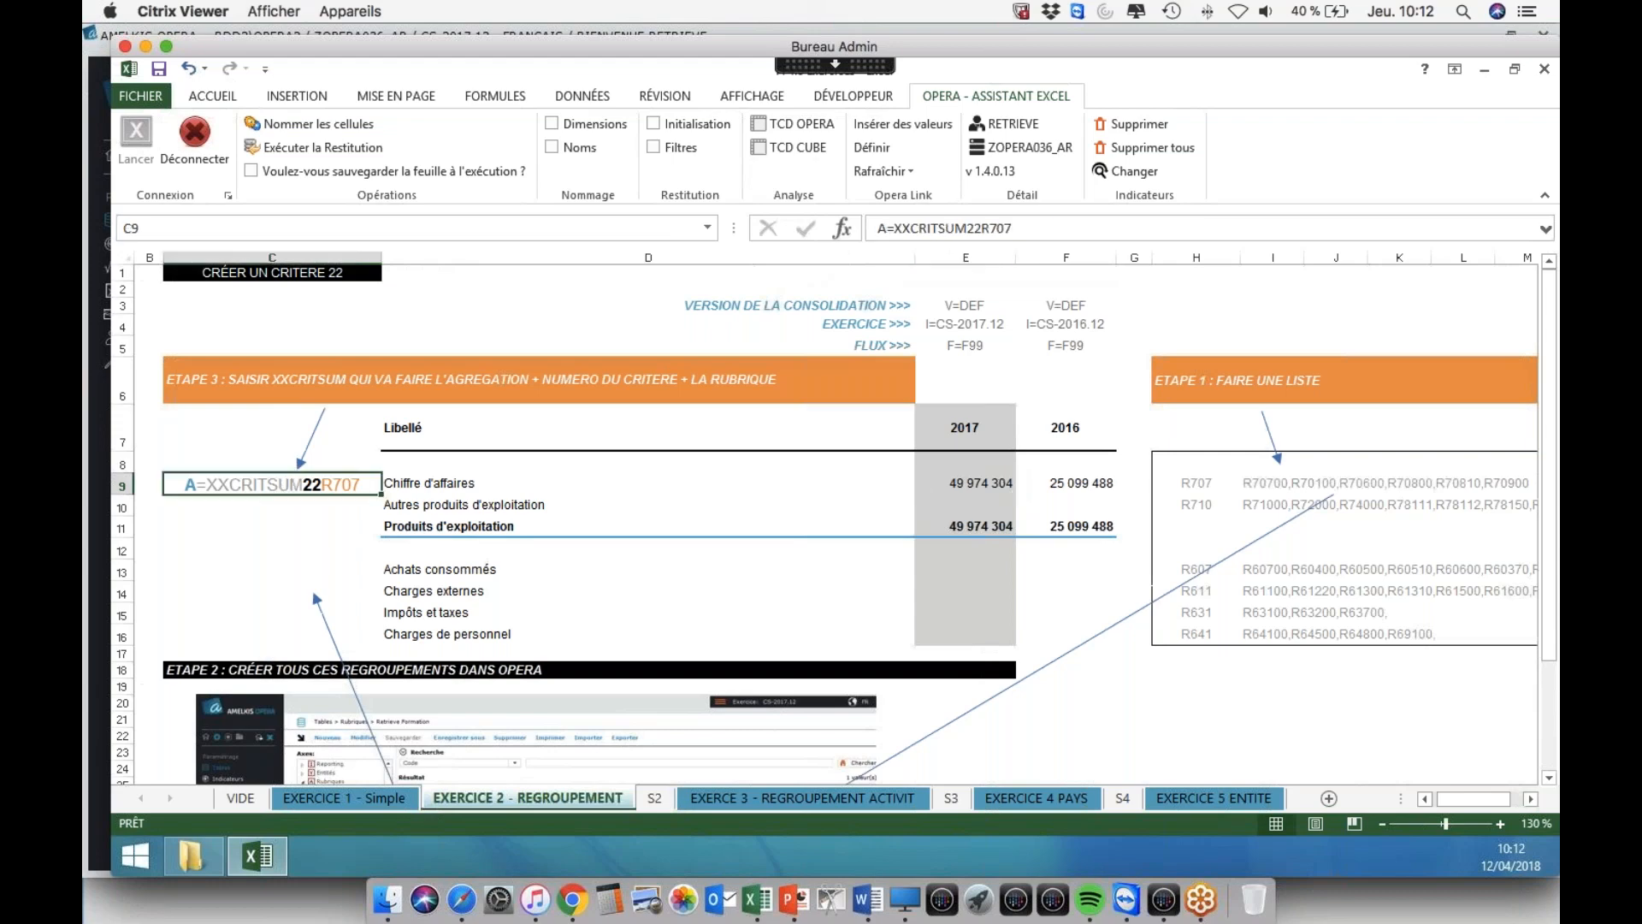
{"action": "left_click", "coordinate": [334, 506]}
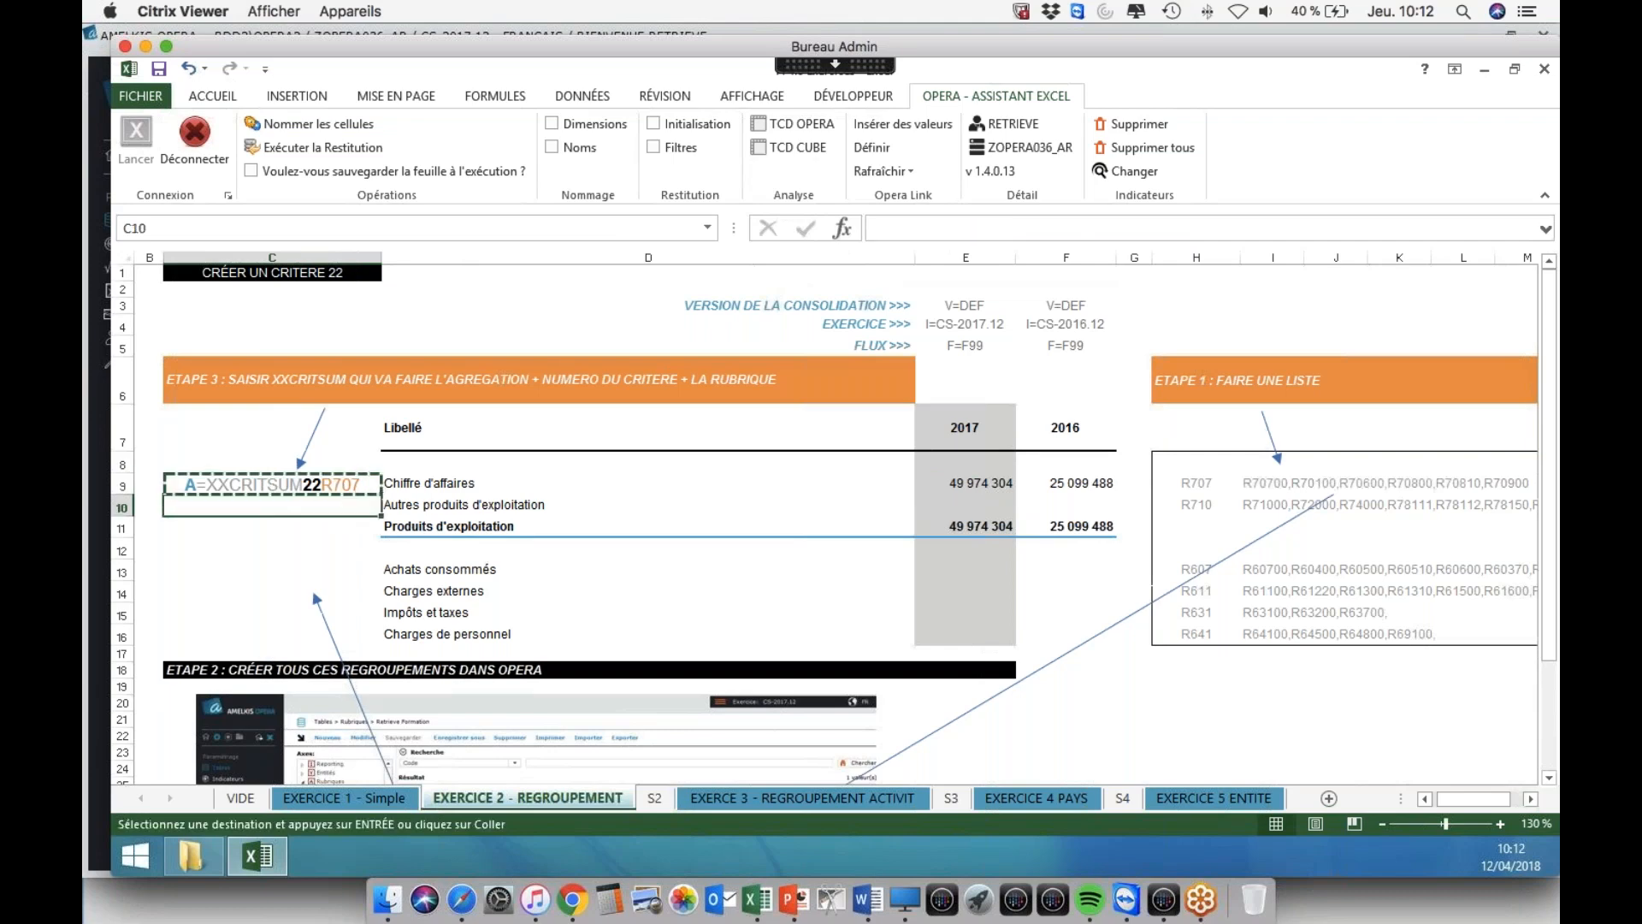
{"action": "type", "text": "A=XXCRITSUM22R707"}
{"action": "key", "text": "Down"}
{"action": "key", "text": "Down"}
{"action": "key", "text": "Down"}
{"action": "type", "text": "A=XXCRITSUM22R707"}
- Change the code in cell C10 to A=XXCRITSUM22R710
{"action": "left_click", "coordinate": [340, 508]}
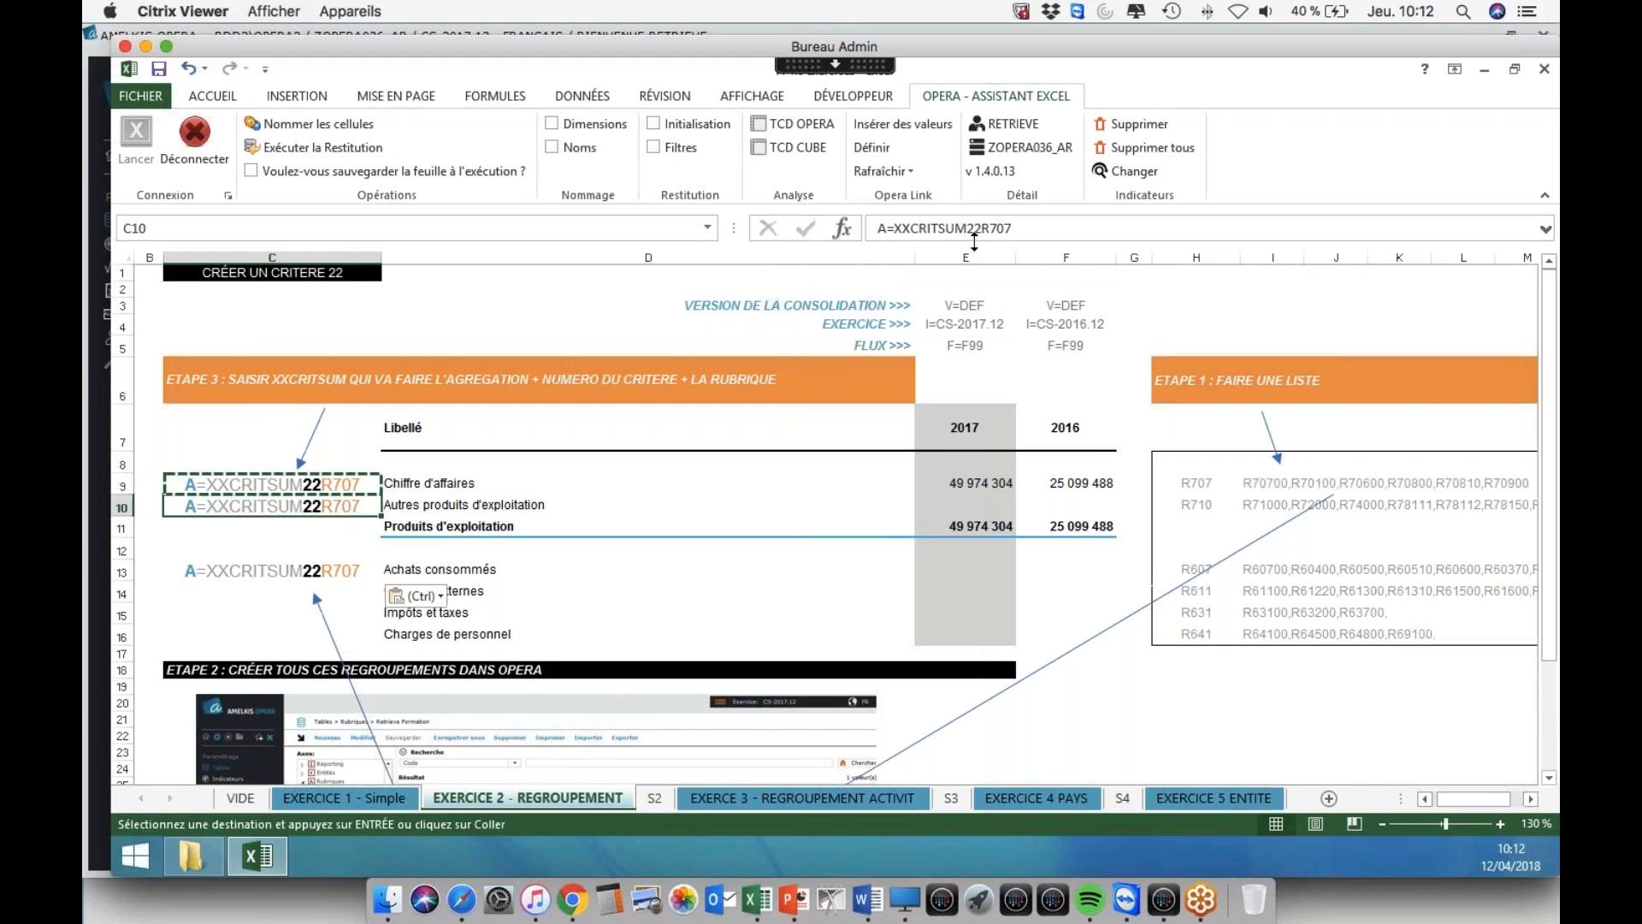
{"action": "left_click", "coordinate": [1023, 229]}
{"action": "key", "text": "BackSpace"}
{"action": "key", "text": "BackSpace"}
{"action": "type", "text": "10"}
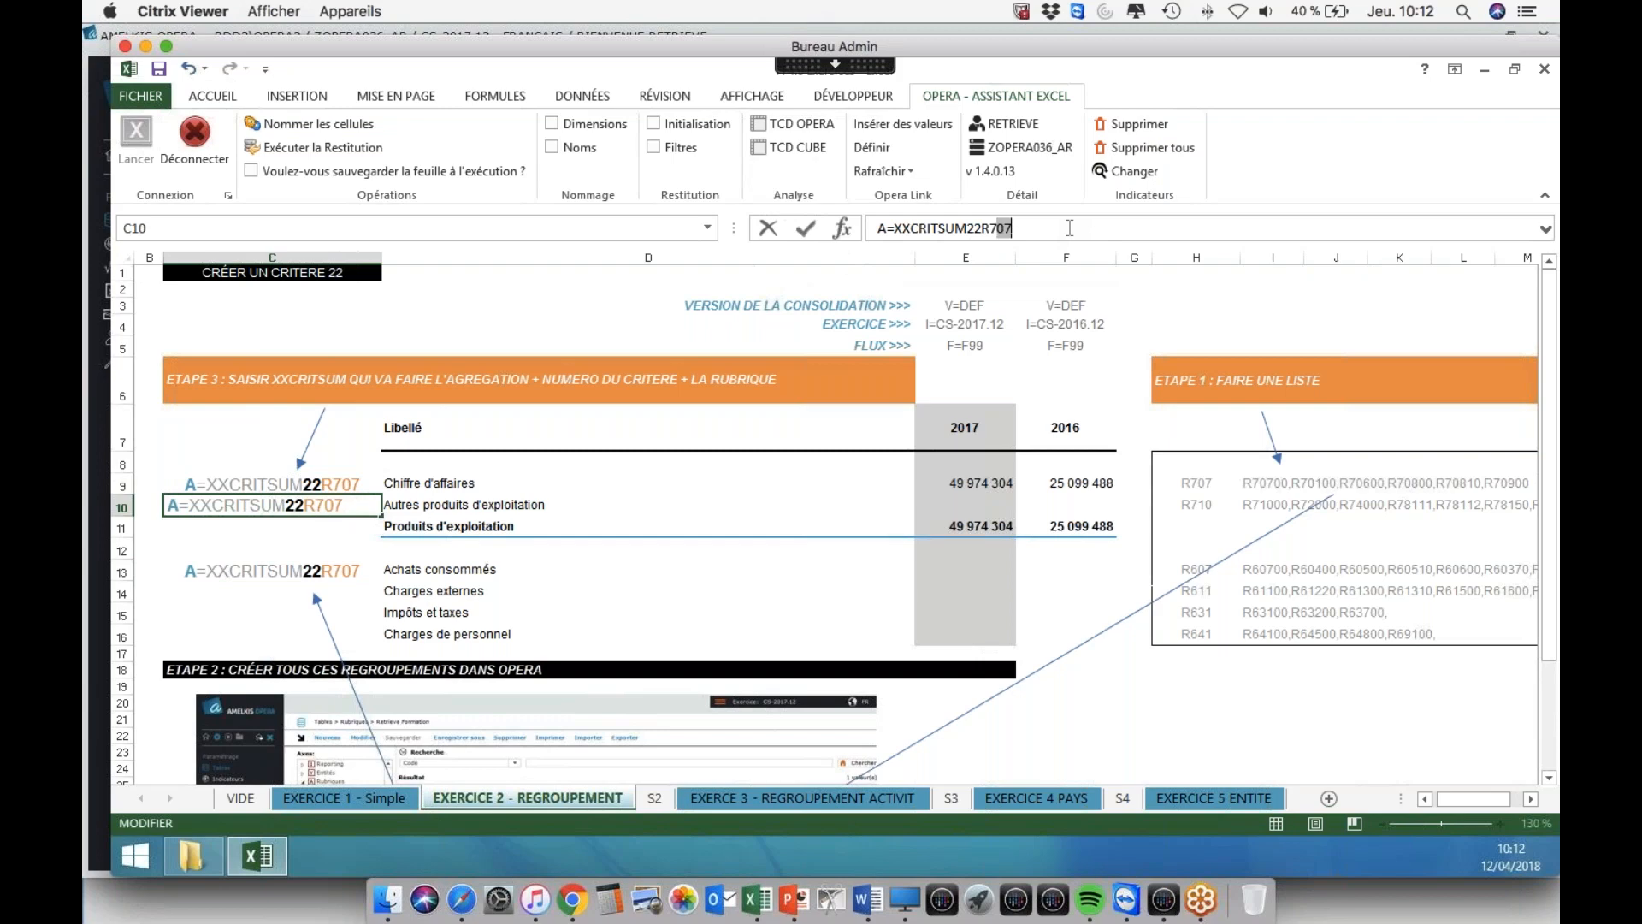
{"action": "key", "text": "Return"}
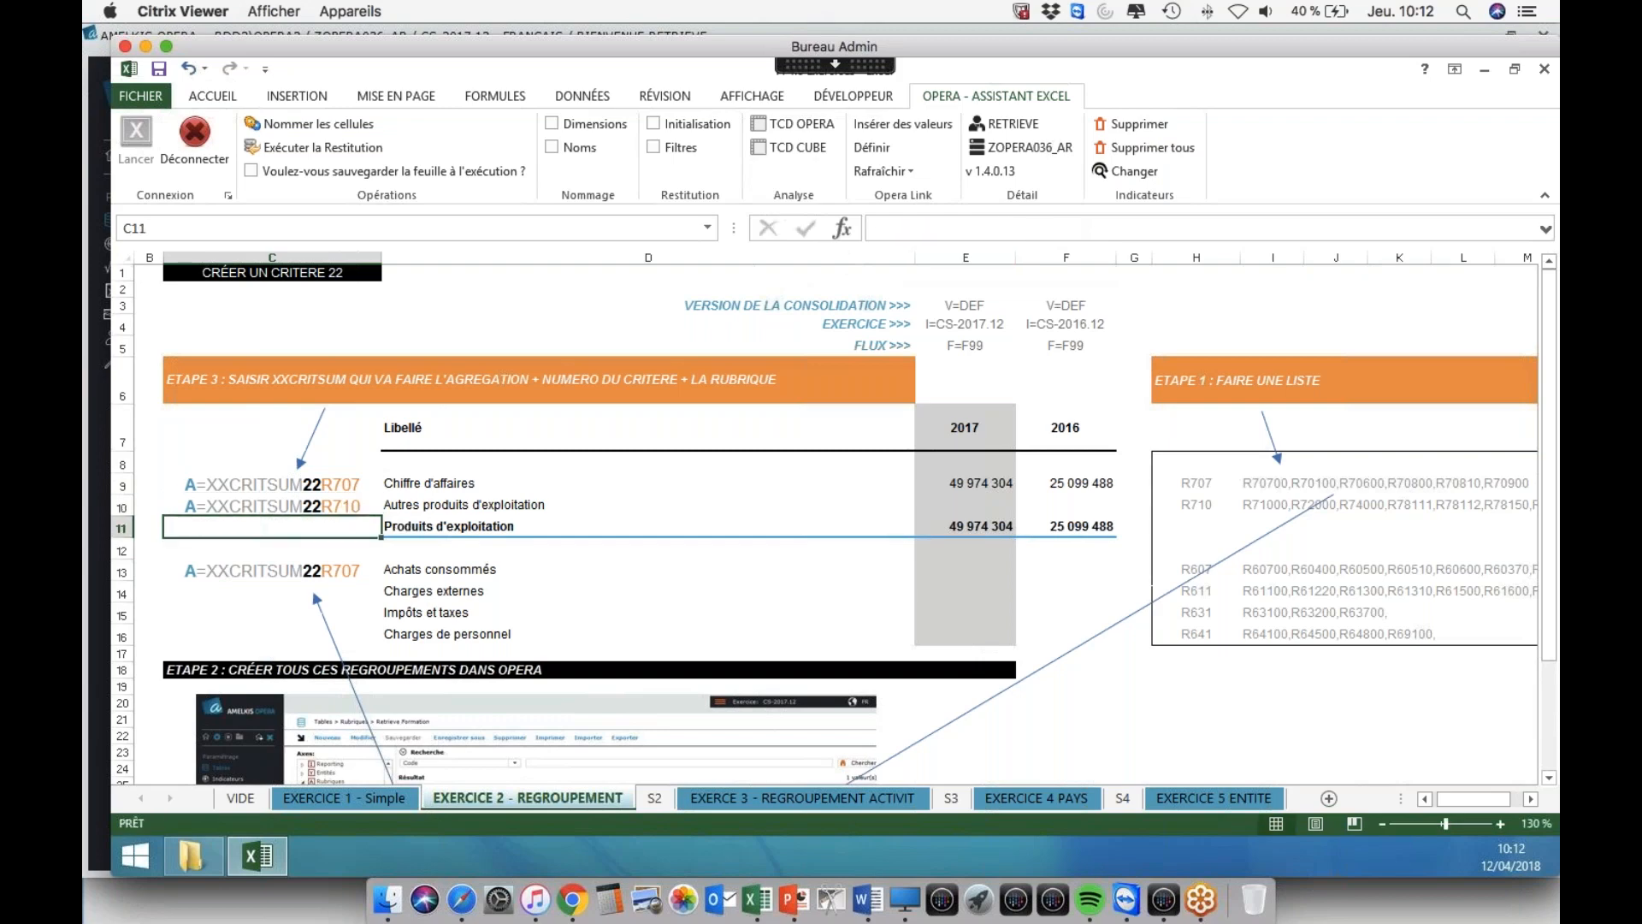
- Change the Achats consommés code in cell C13 to A=XXCRITSUM22R607
{"action": "key", "text": "Down"}
{"action": "key", "text": "Down"}
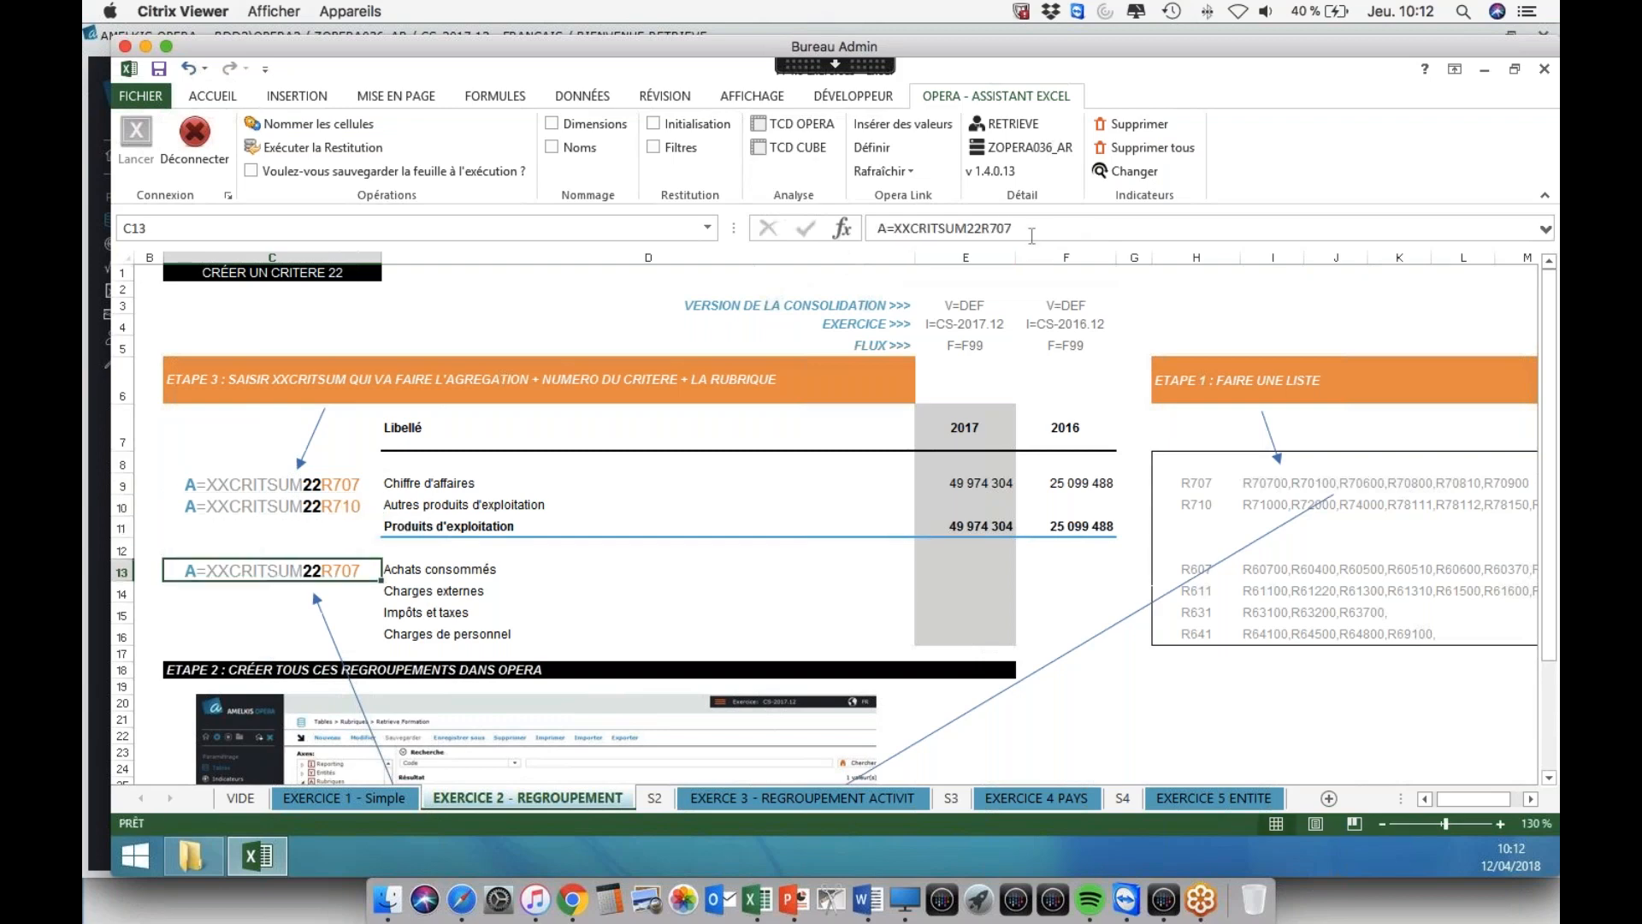
{"action": "left_click_drag", "start_coordinate": [990, 228], "coordinate": [1127, 225]}
{"action": "type", "text": "607"}
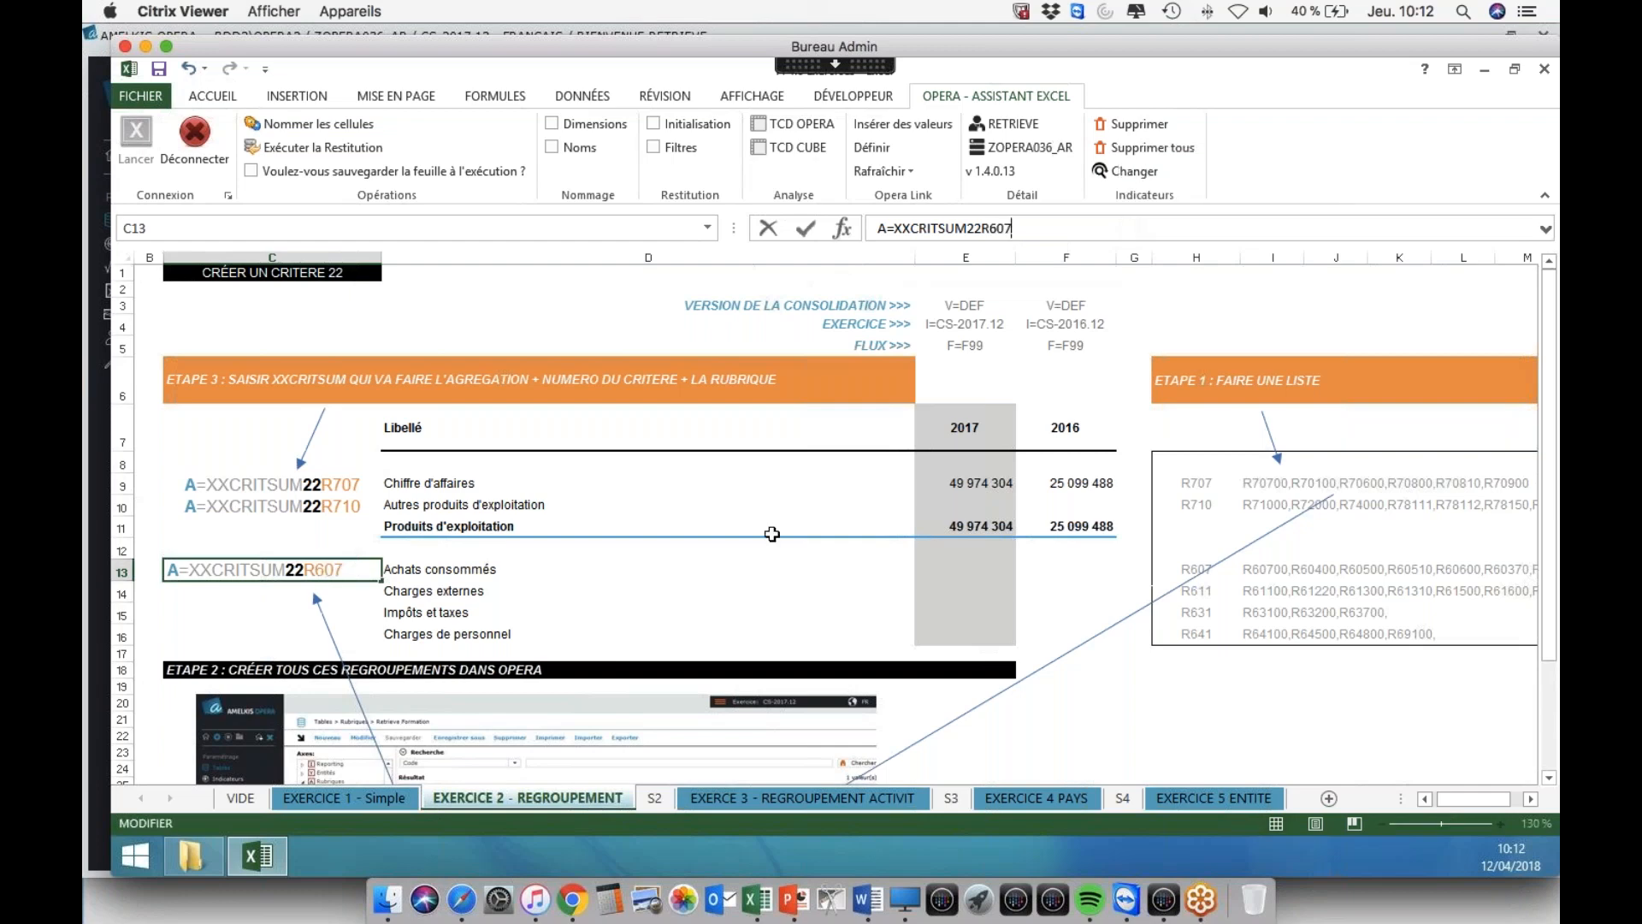
{"action": "left_click", "coordinate": [770, 530]}
- Define an Opera link with C9:C13 as the rows, E3:F5 as the columns and Consolidé as the amount
{"action": "left_click", "coordinate": [859, 154]}
{"action": "left_click_drag", "start_coordinate": [300, 532], "coordinate": [282, 571]}
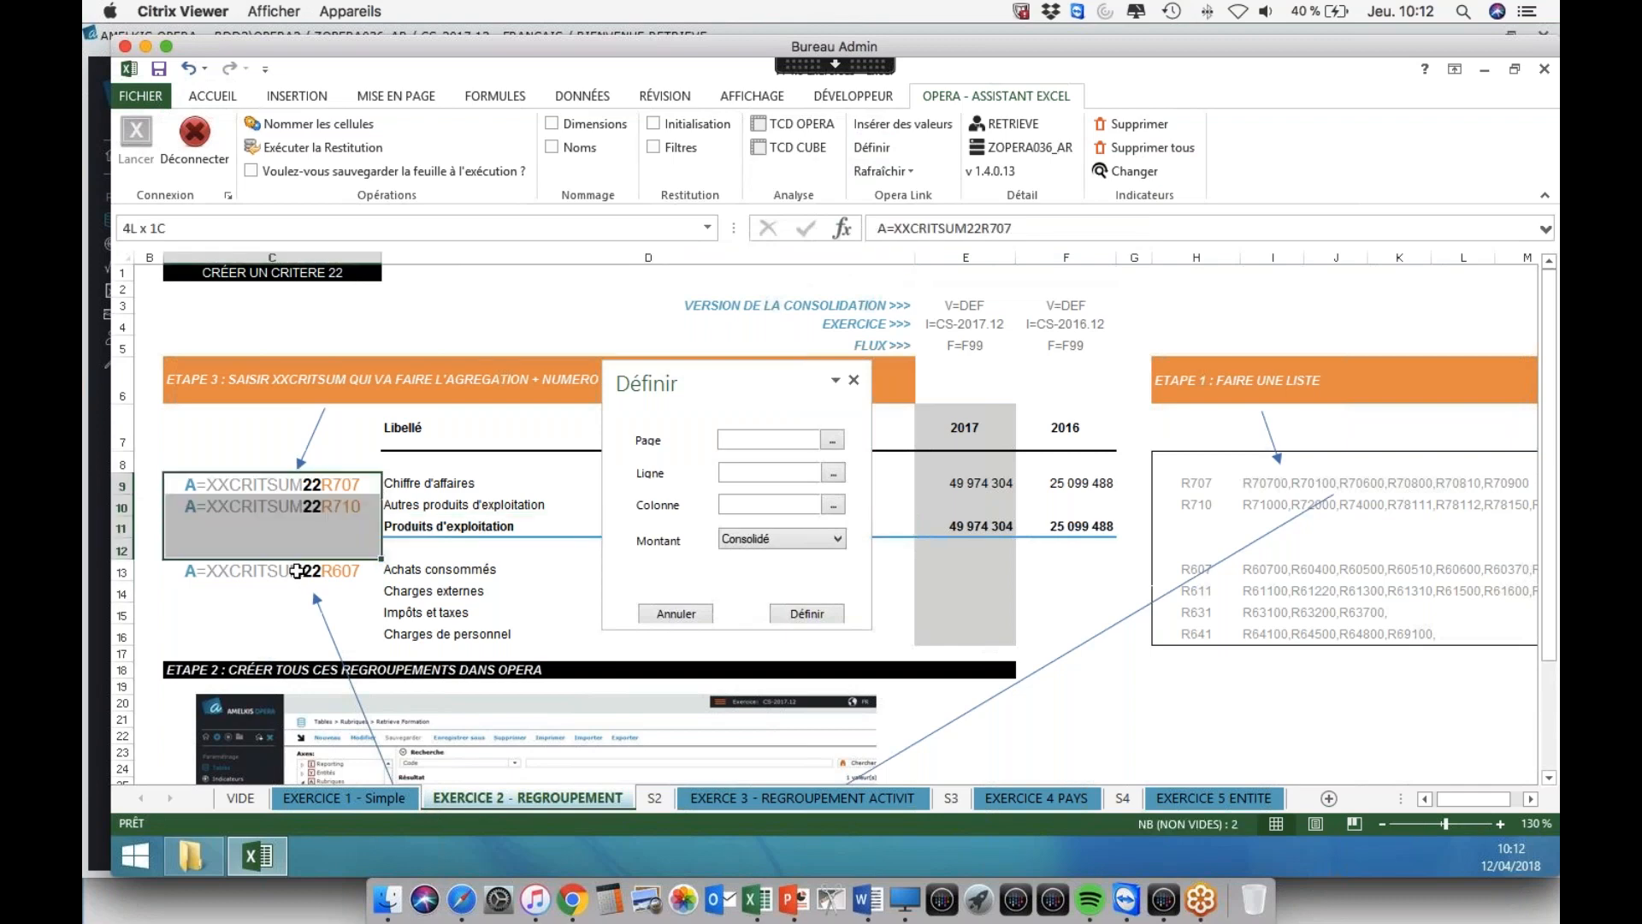
{"action": "left_click", "coordinate": [833, 472]}
{"action": "left_click_drag", "start_coordinate": [990, 313], "coordinate": [1069, 347]}
{"action": "left_click", "coordinate": [832, 505]}
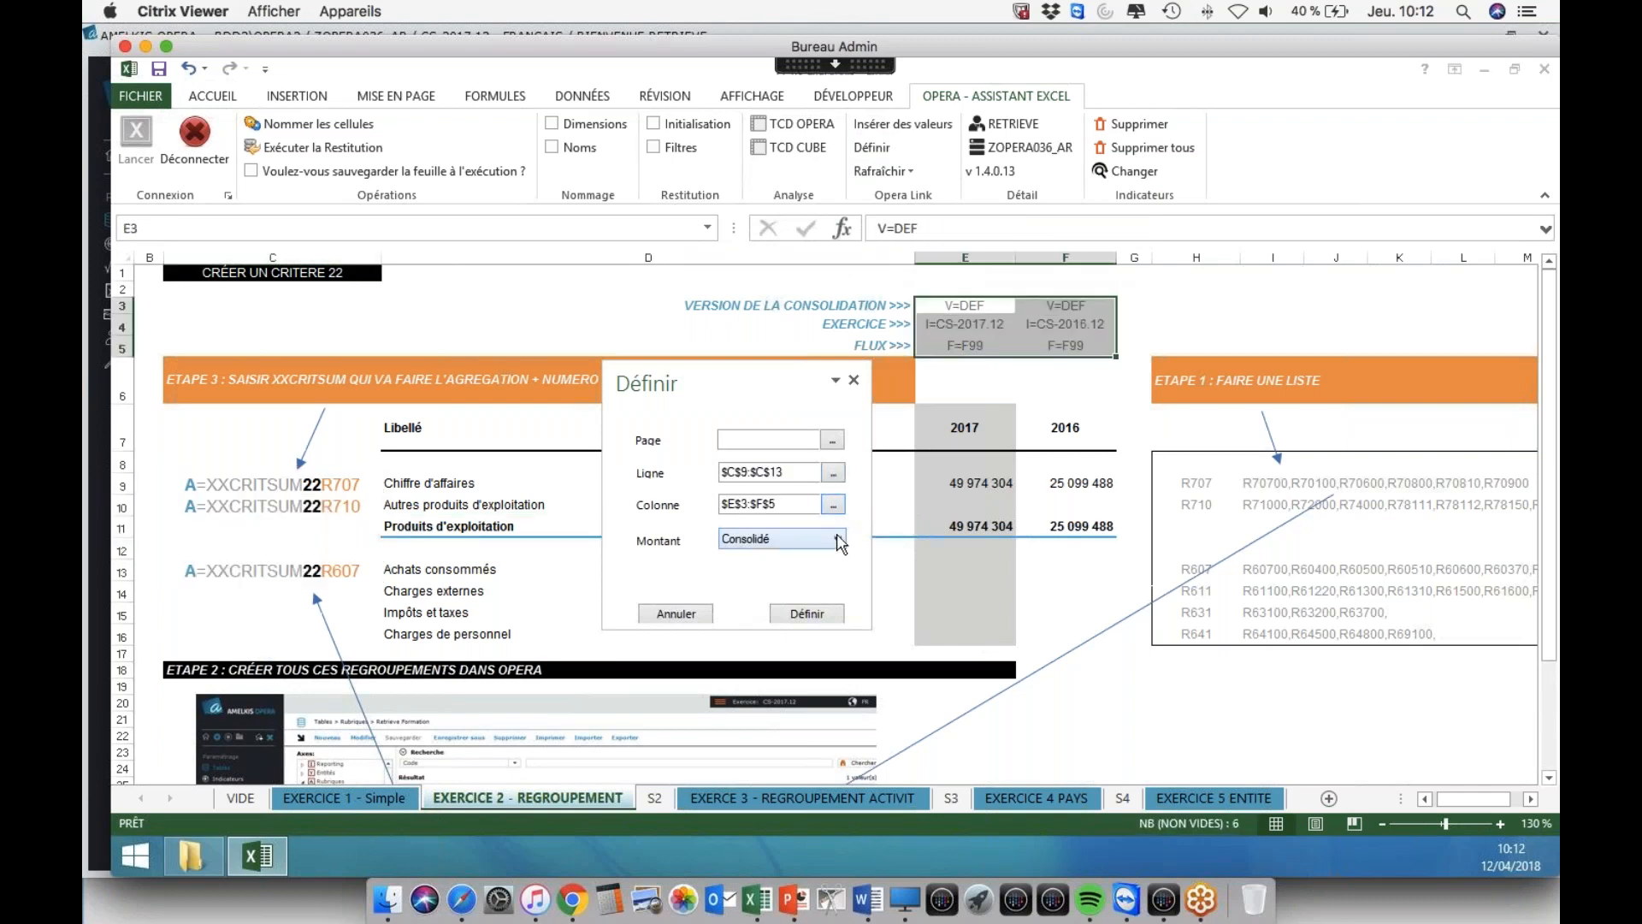
{"action": "left_click", "coordinate": [837, 537]}
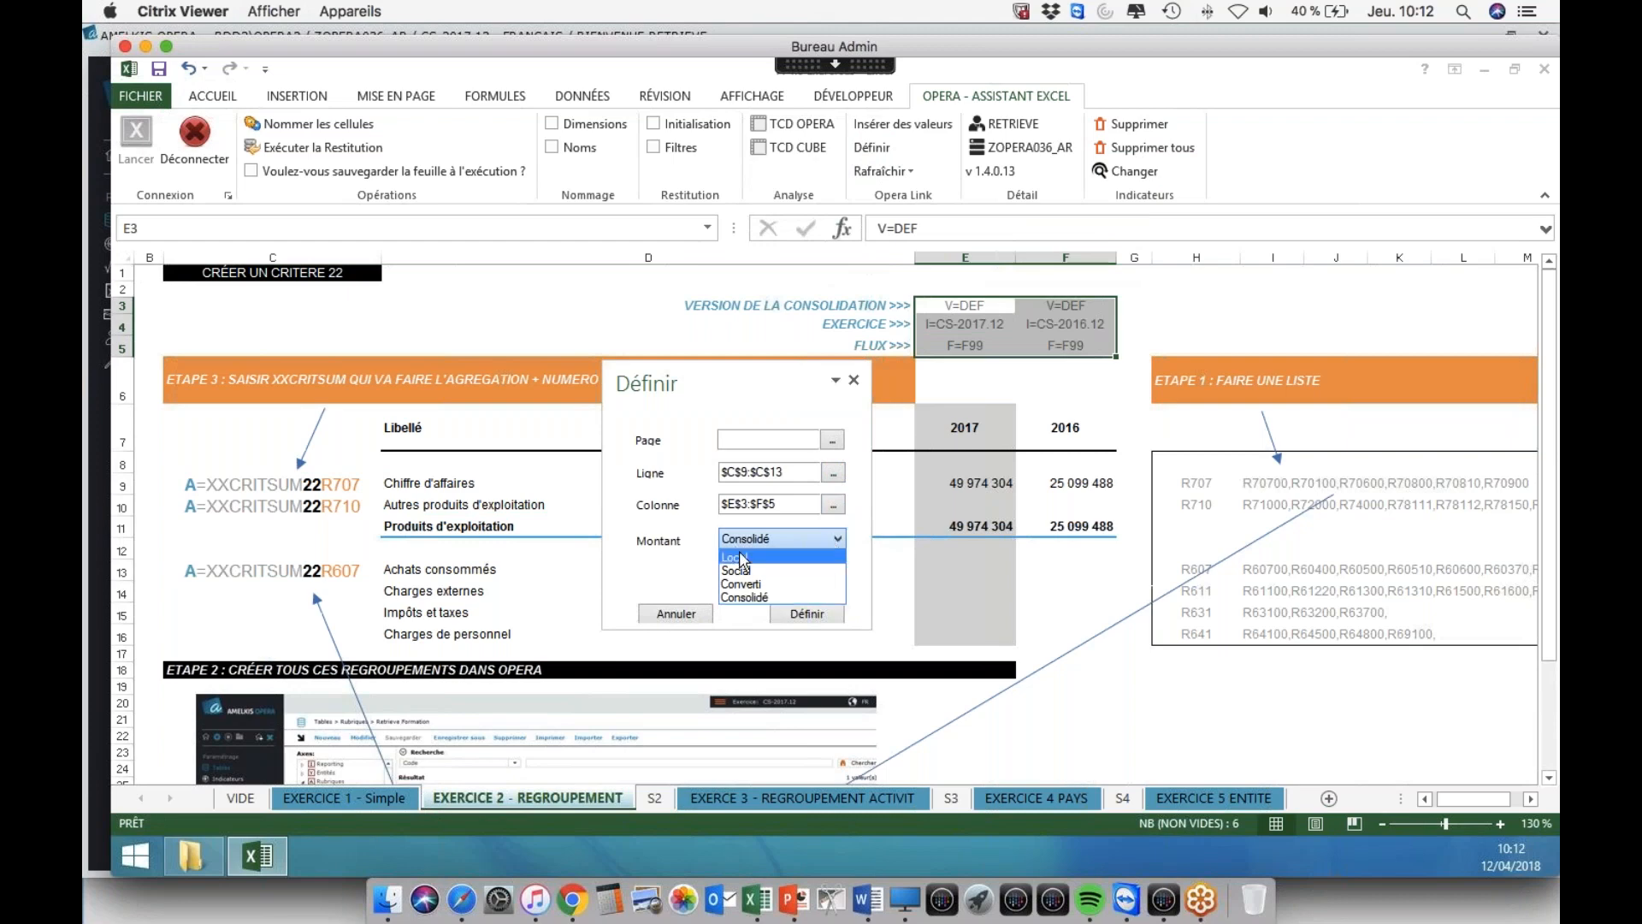
{"action": "left_click", "coordinate": [797, 599]}
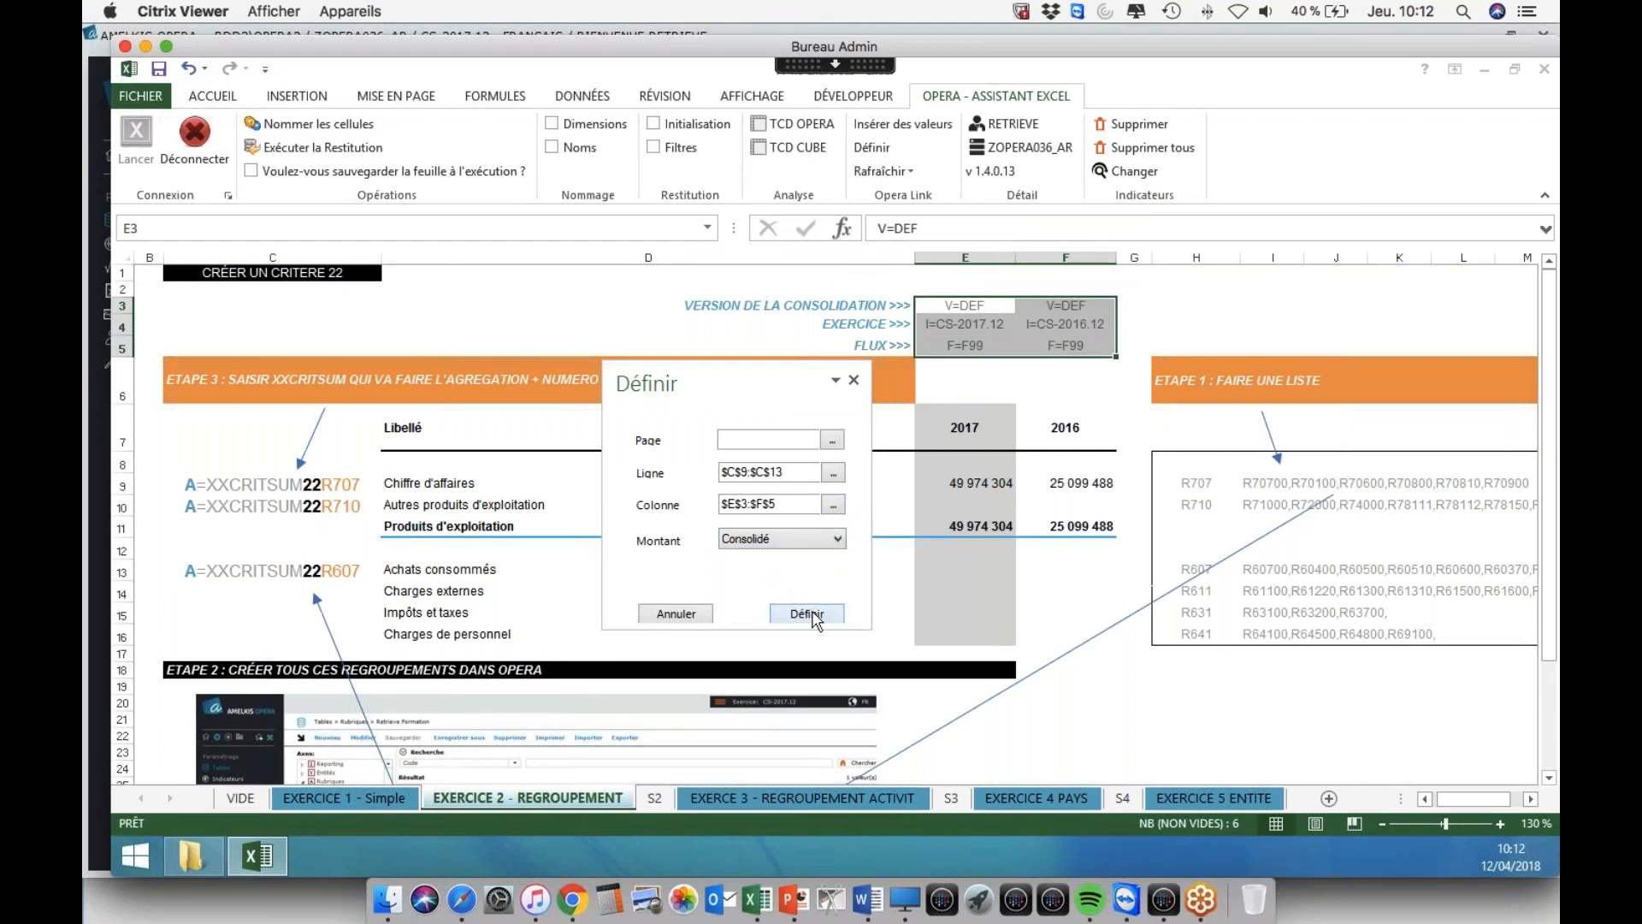
{"action": "left_click", "coordinate": [812, 614]}
- Refresh the workbook's Opera links to retrieve the amounts for the R707, R710 and R607 groupings
{"action": "left_click", "coordinate": [954, 571]}
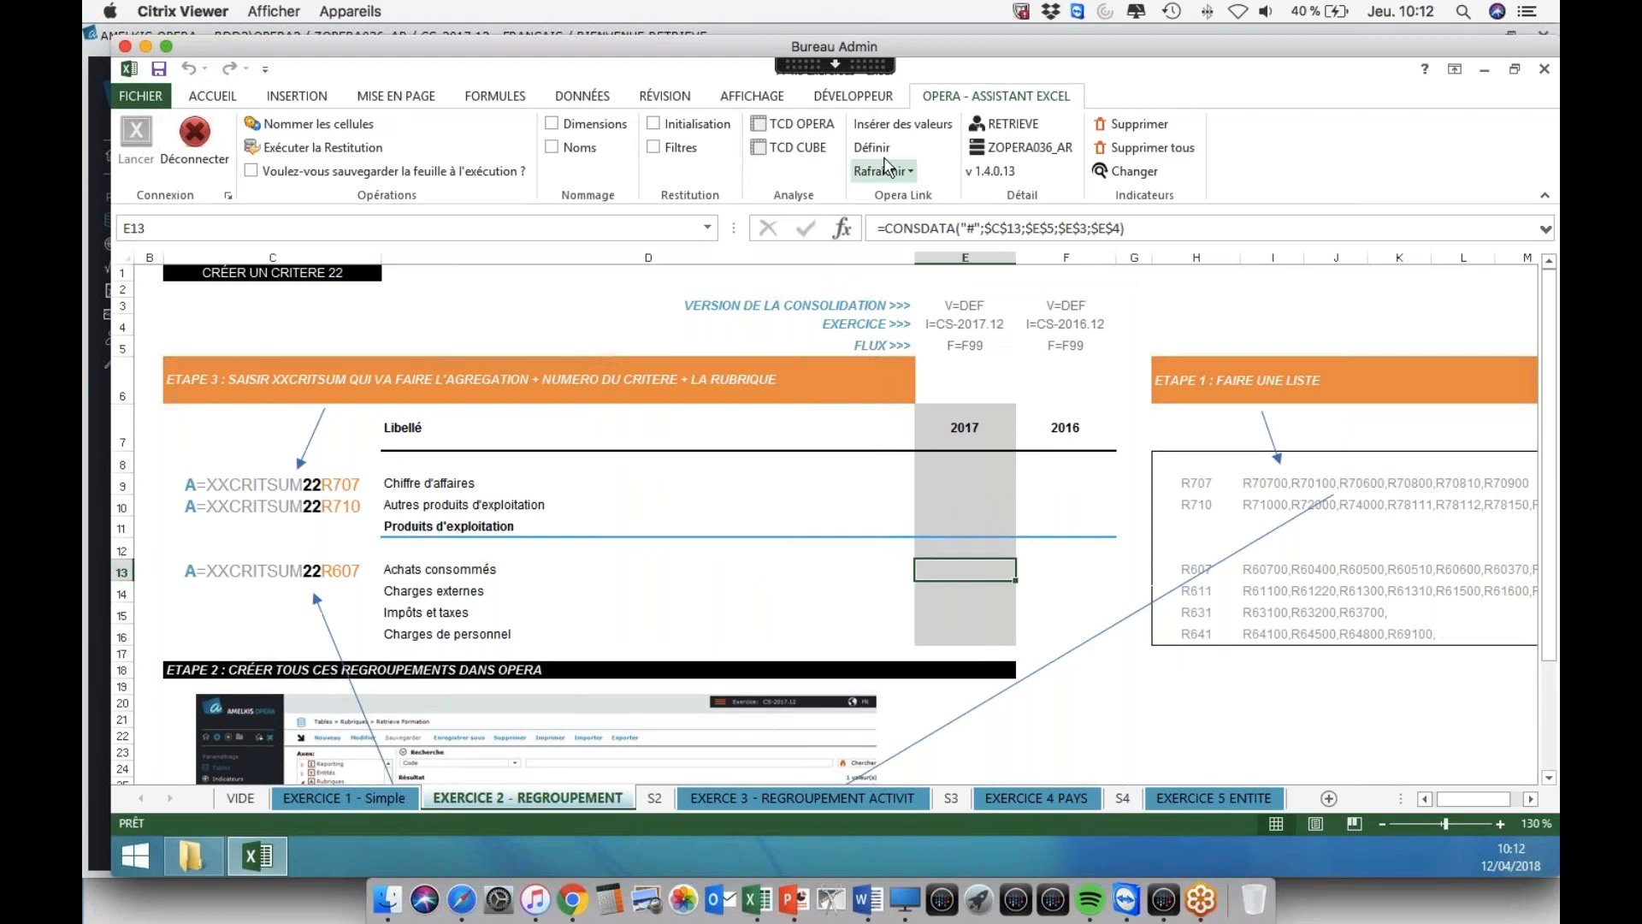
{"action": "left_click", "coordinate": [878, 171]}
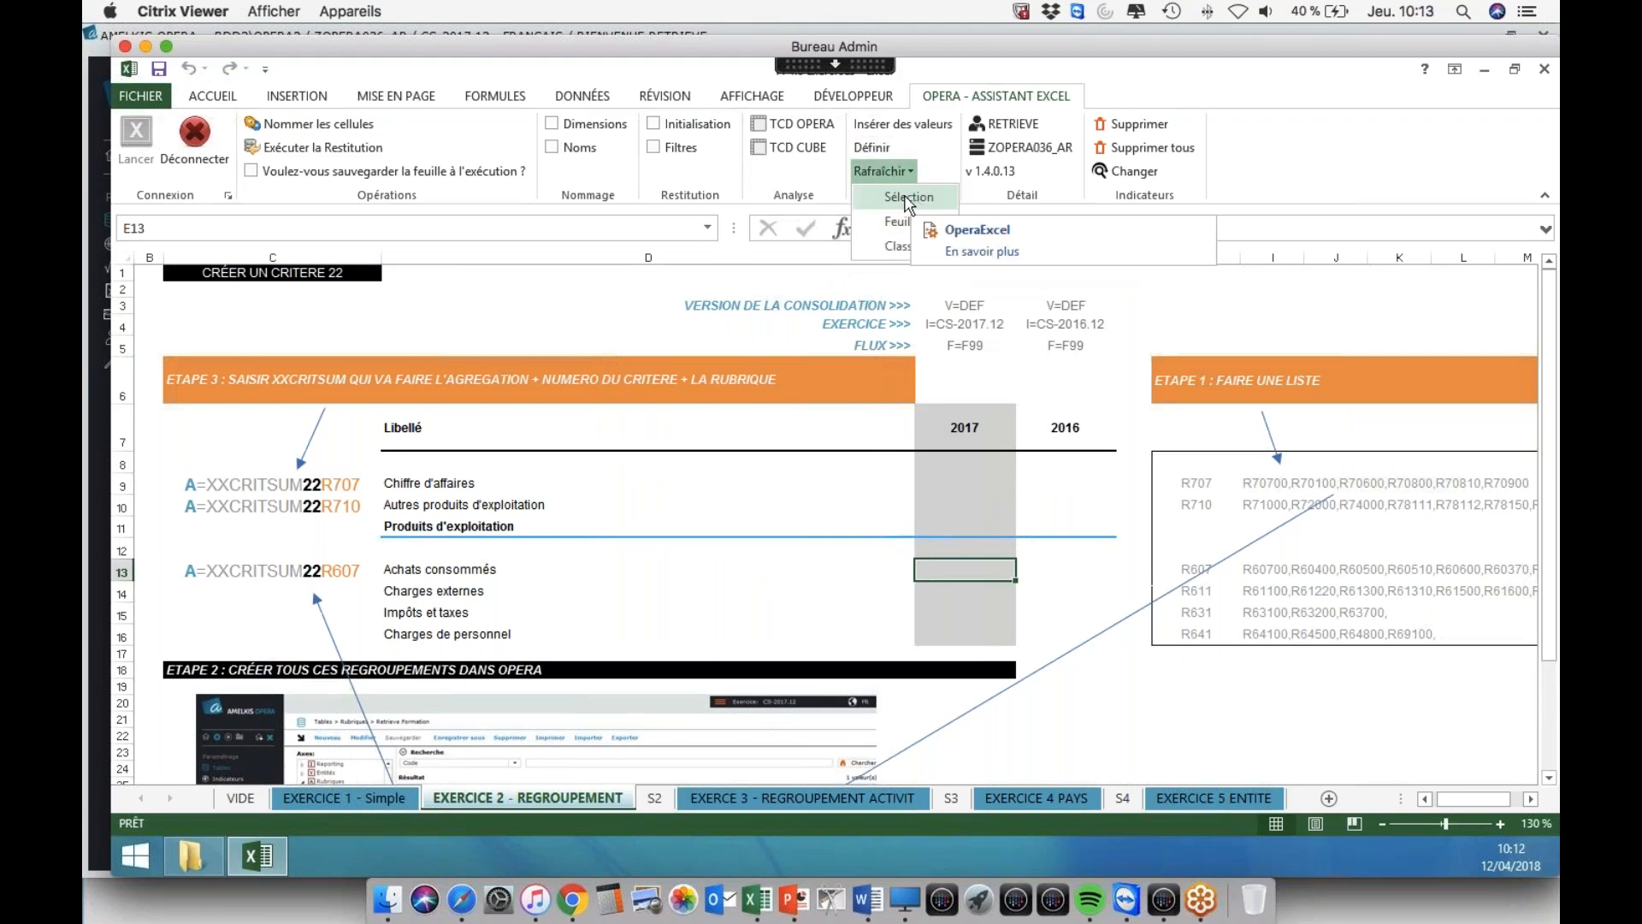
{"action": "left_click", "coordinate": [883, 248]}
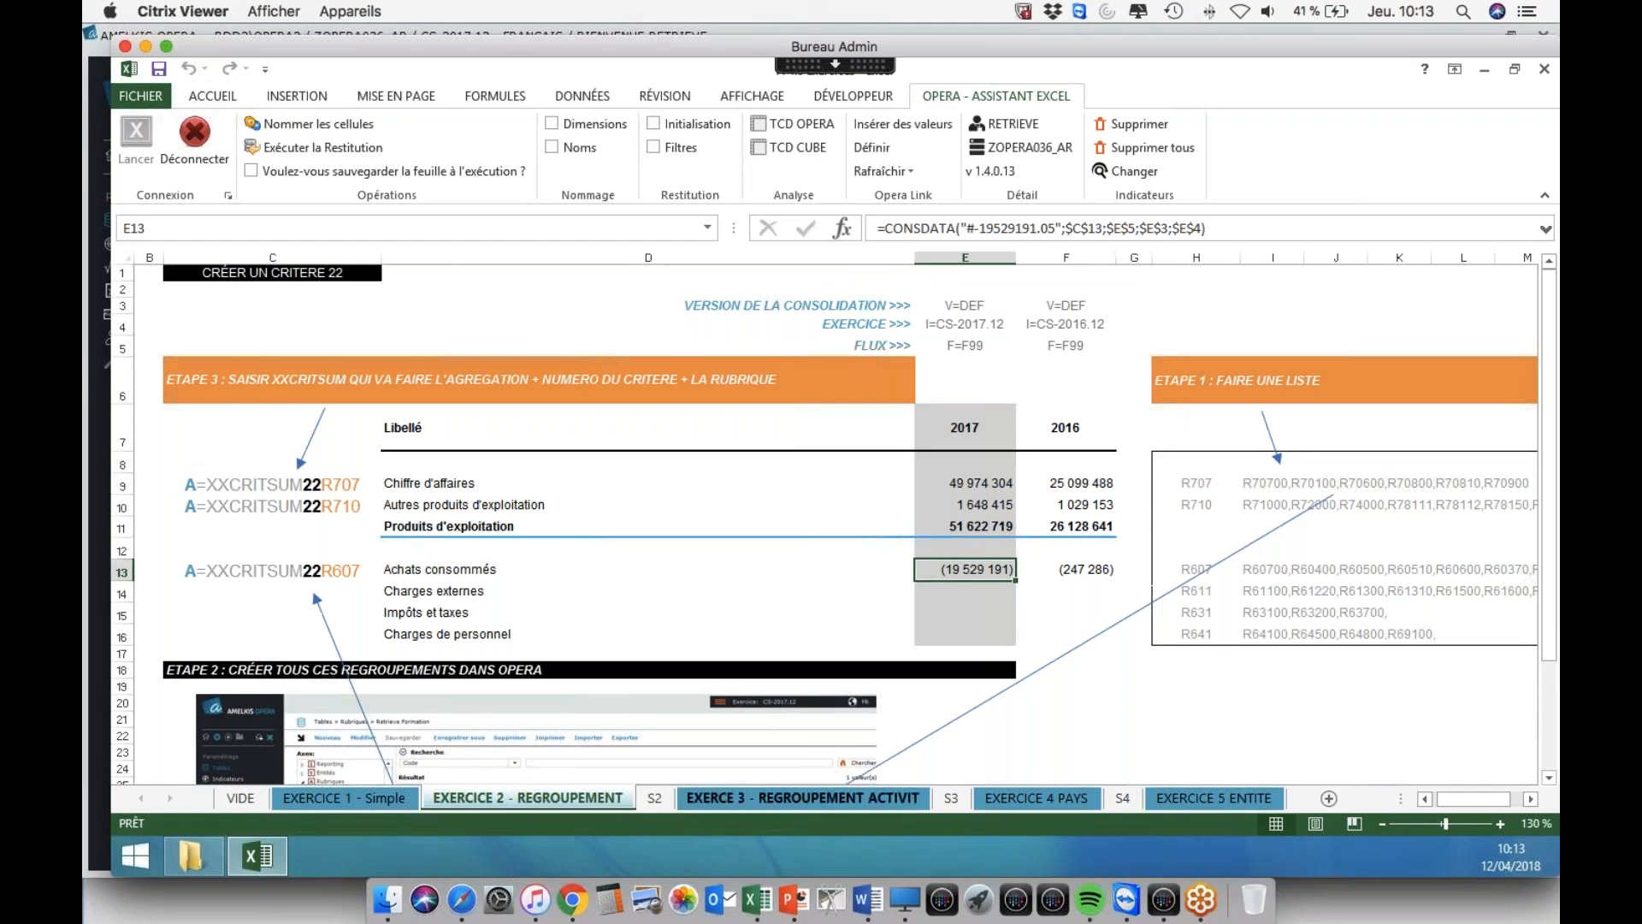
- Clear the 2017 and 2016 amounts in F8:G13 on the EXERCE 3 - REGROUPEMENT ACTIVIT sheet
{"action": "left_click", "coordinate": [763, 795]}
{"action": "left_click_drag", "start_coordinate": [717, 490], "coordinate": [1322, 590]}
{"action": "left_click_drag", "start_coordinate": [1185, 488], "coordinate": [1321, 610]}
{"action": "right_click", "coordinate": [1227, 524]}
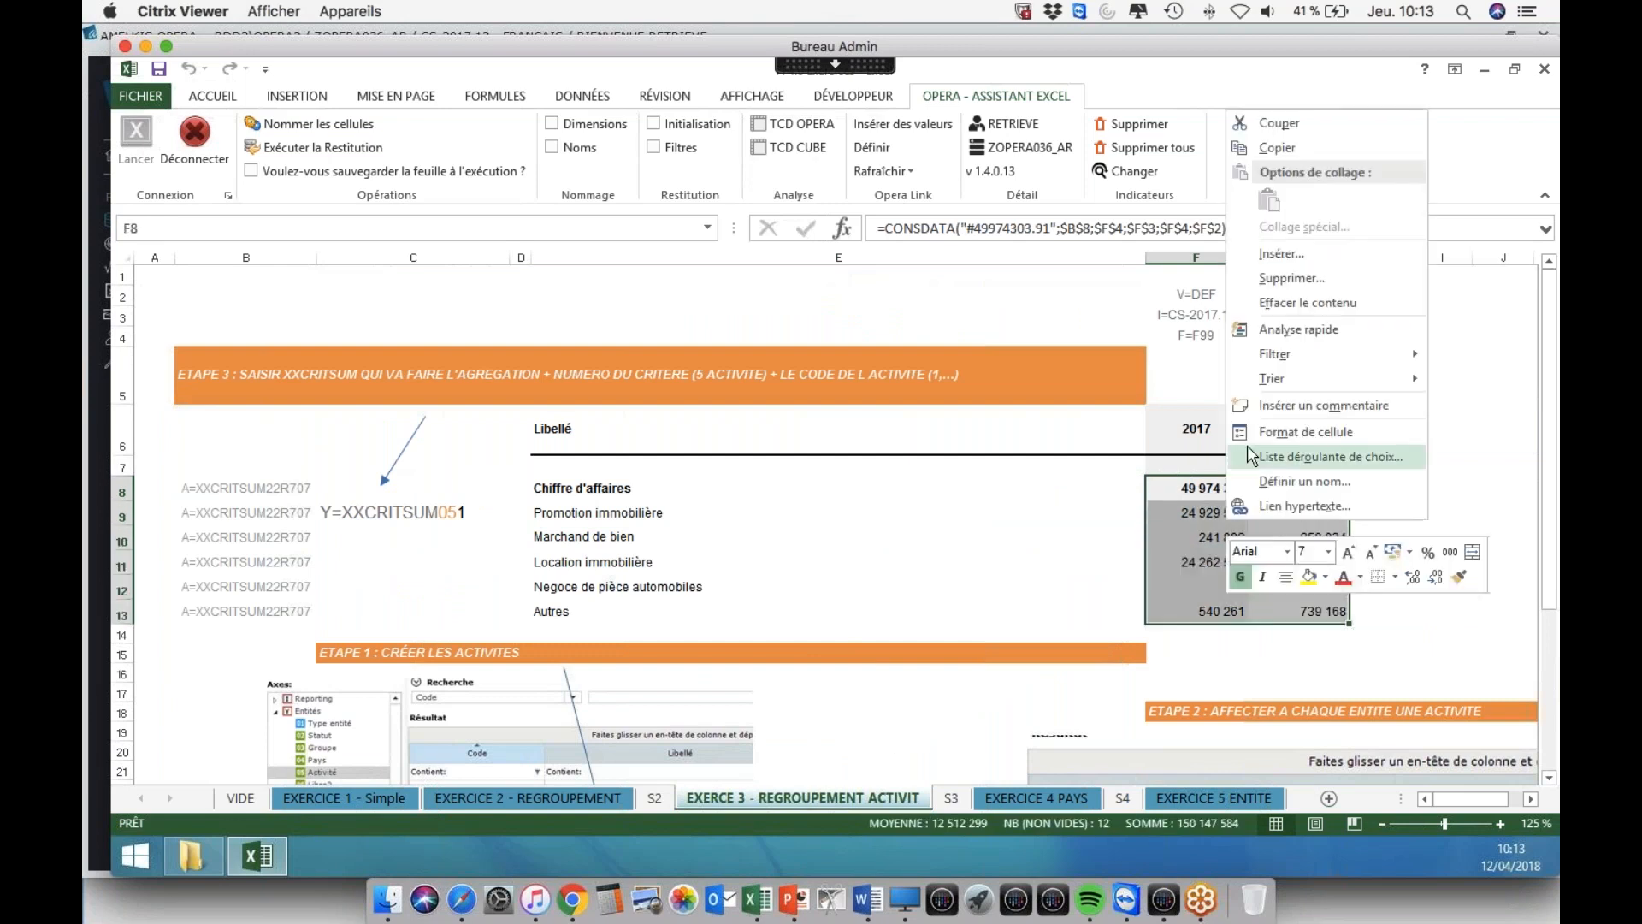
{"action": "left_click", "coordinate": [1291, 308]}
{"action": "left_click", "coordinate": [1099, 559]}
{"action": "left_click", "coordinate": [1185, 539]}
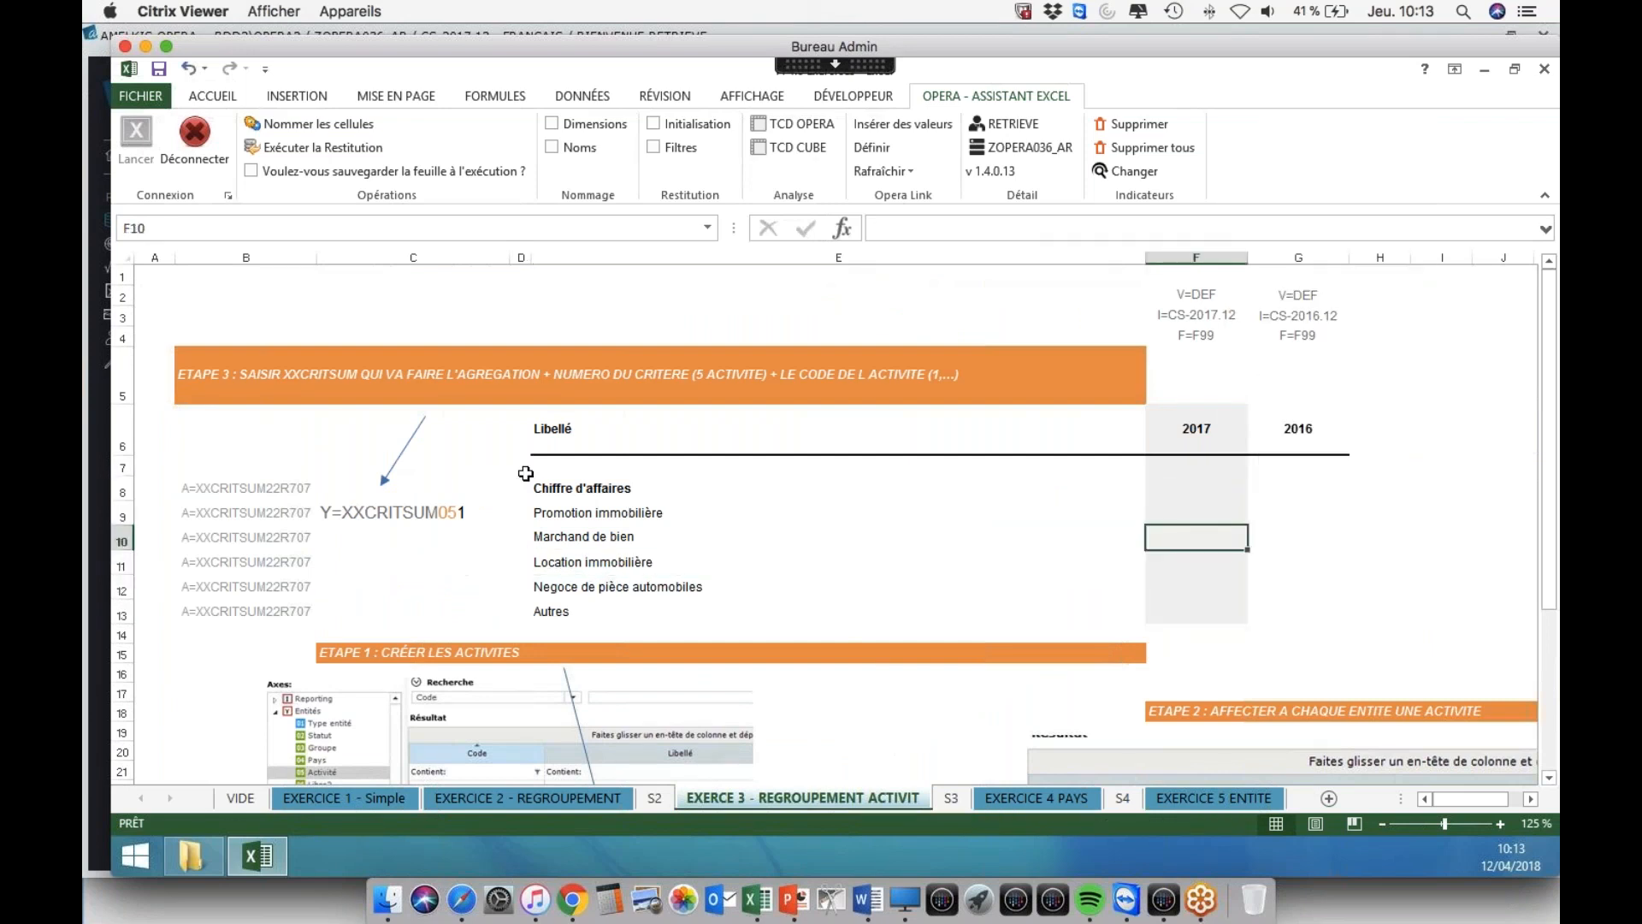
- Switch to Amelkis Opera and examine the Entités axis and its criterion 05 Activité
{"action": "left_click", "coordinate": [562, 488]}
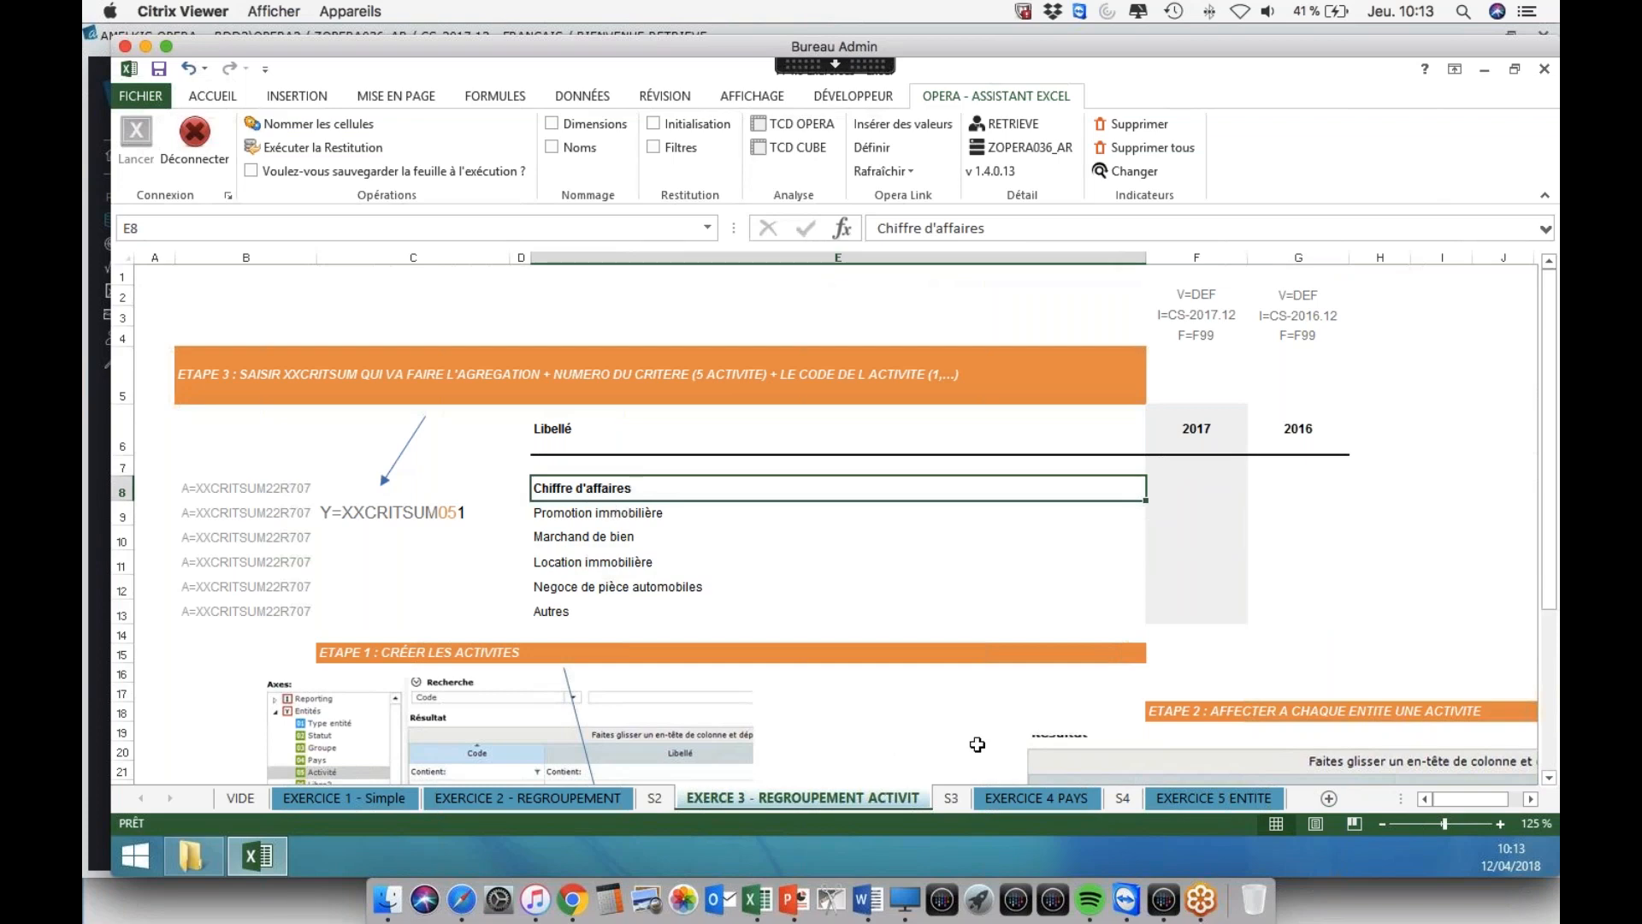
{"action": "left_click", "coordinate": [1164, 900]}
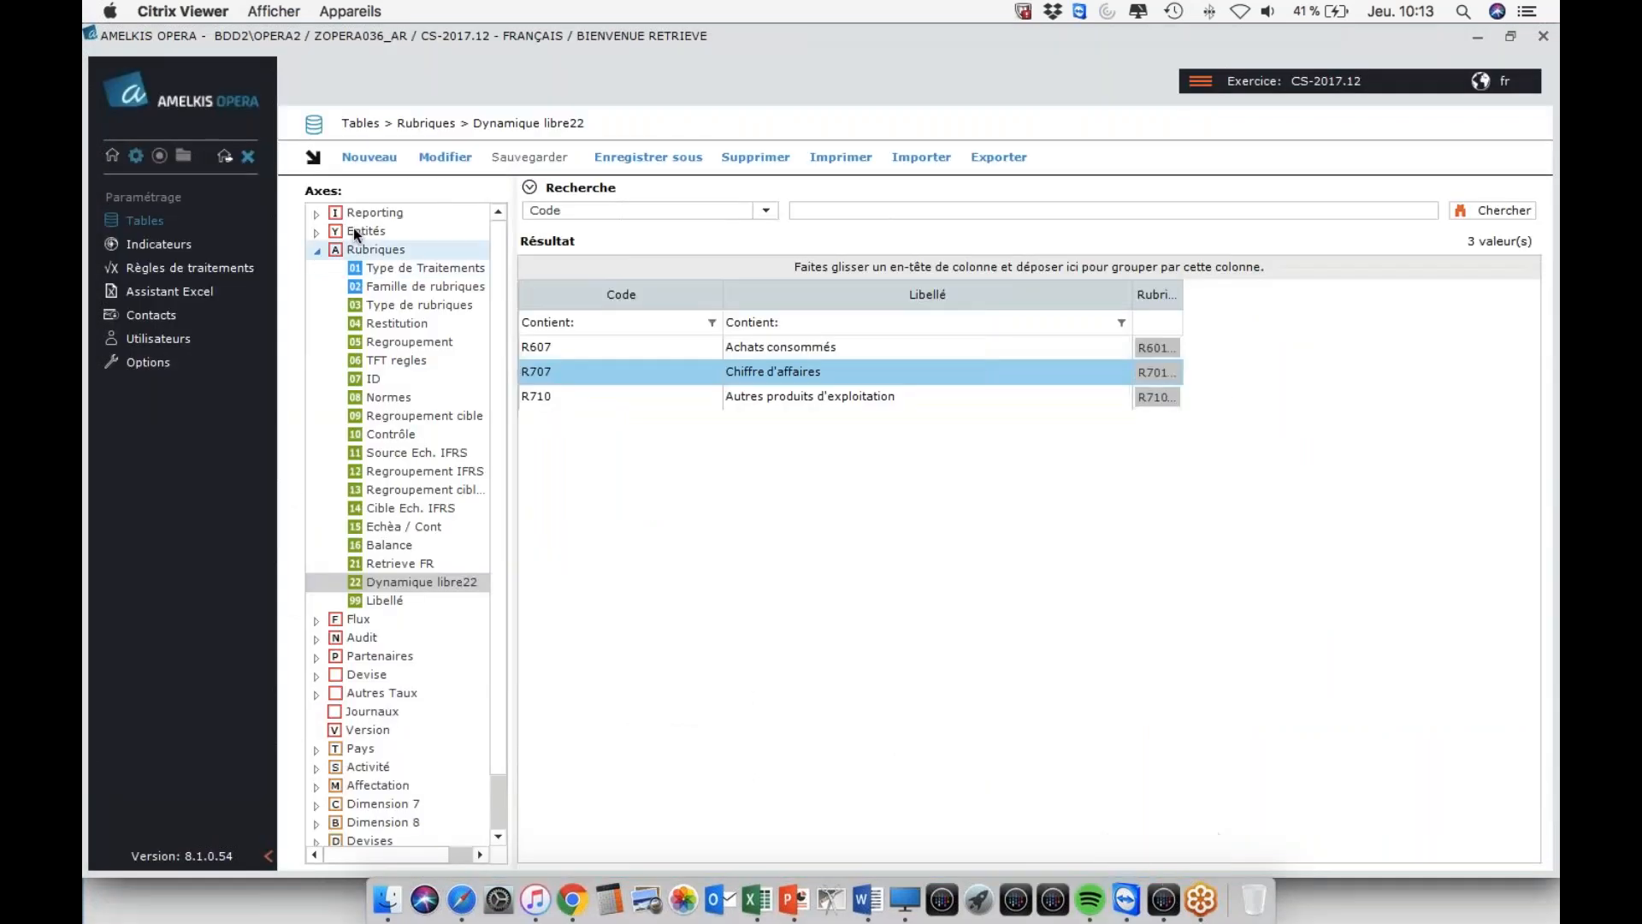
{"action": "left_click", "coordinate": [316, 232]}
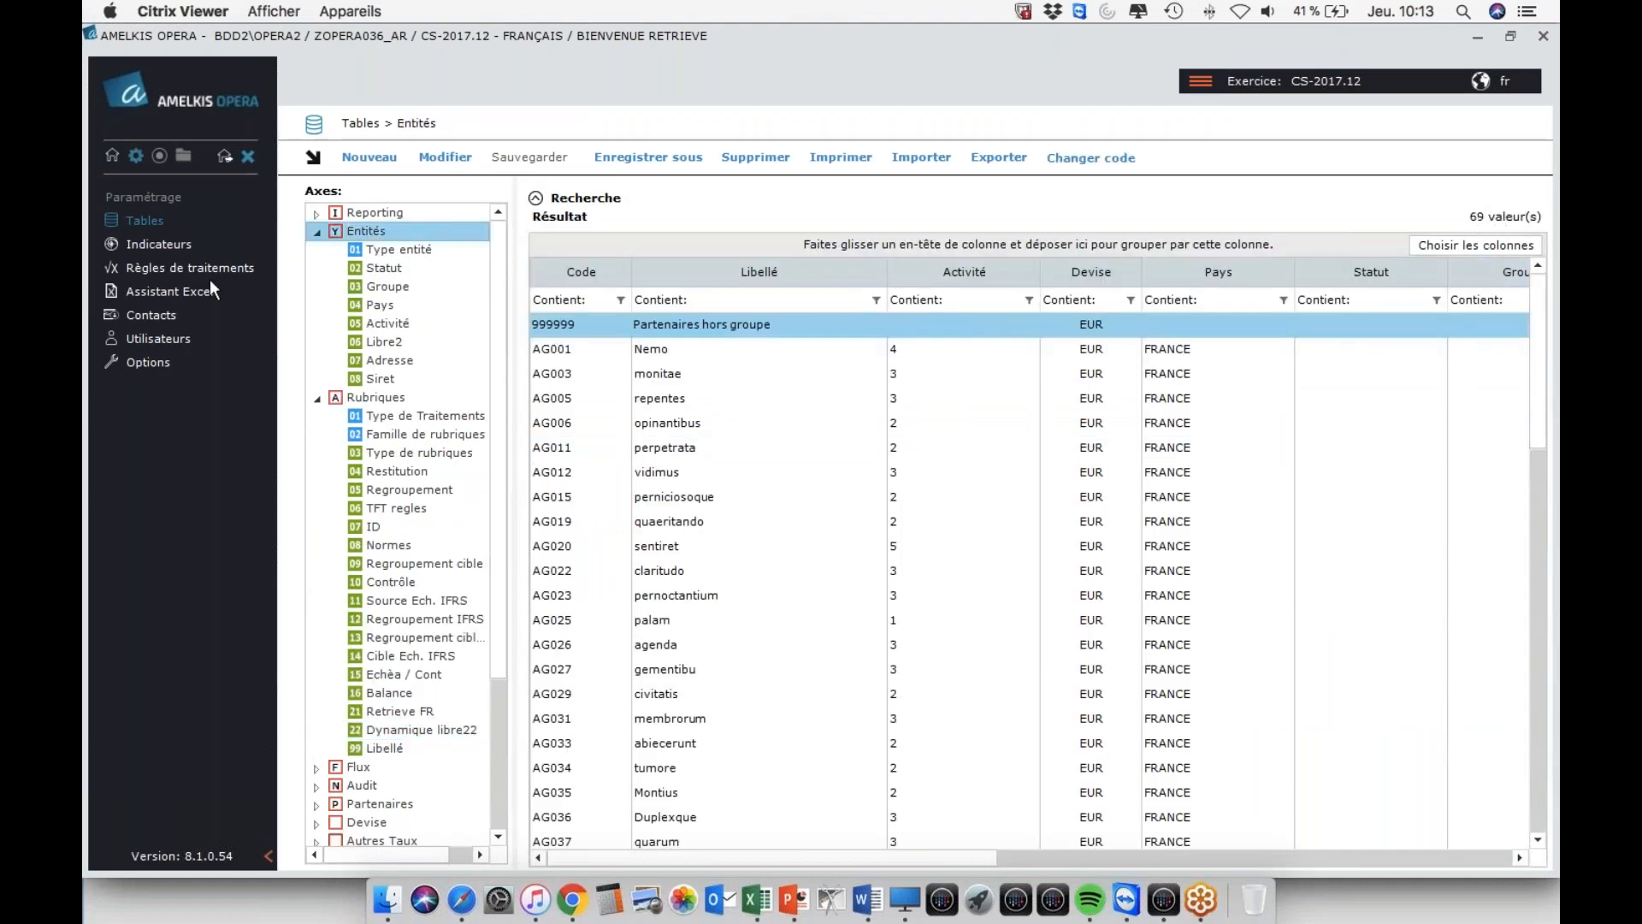
{"action": "key", "text": "super+Tab"}
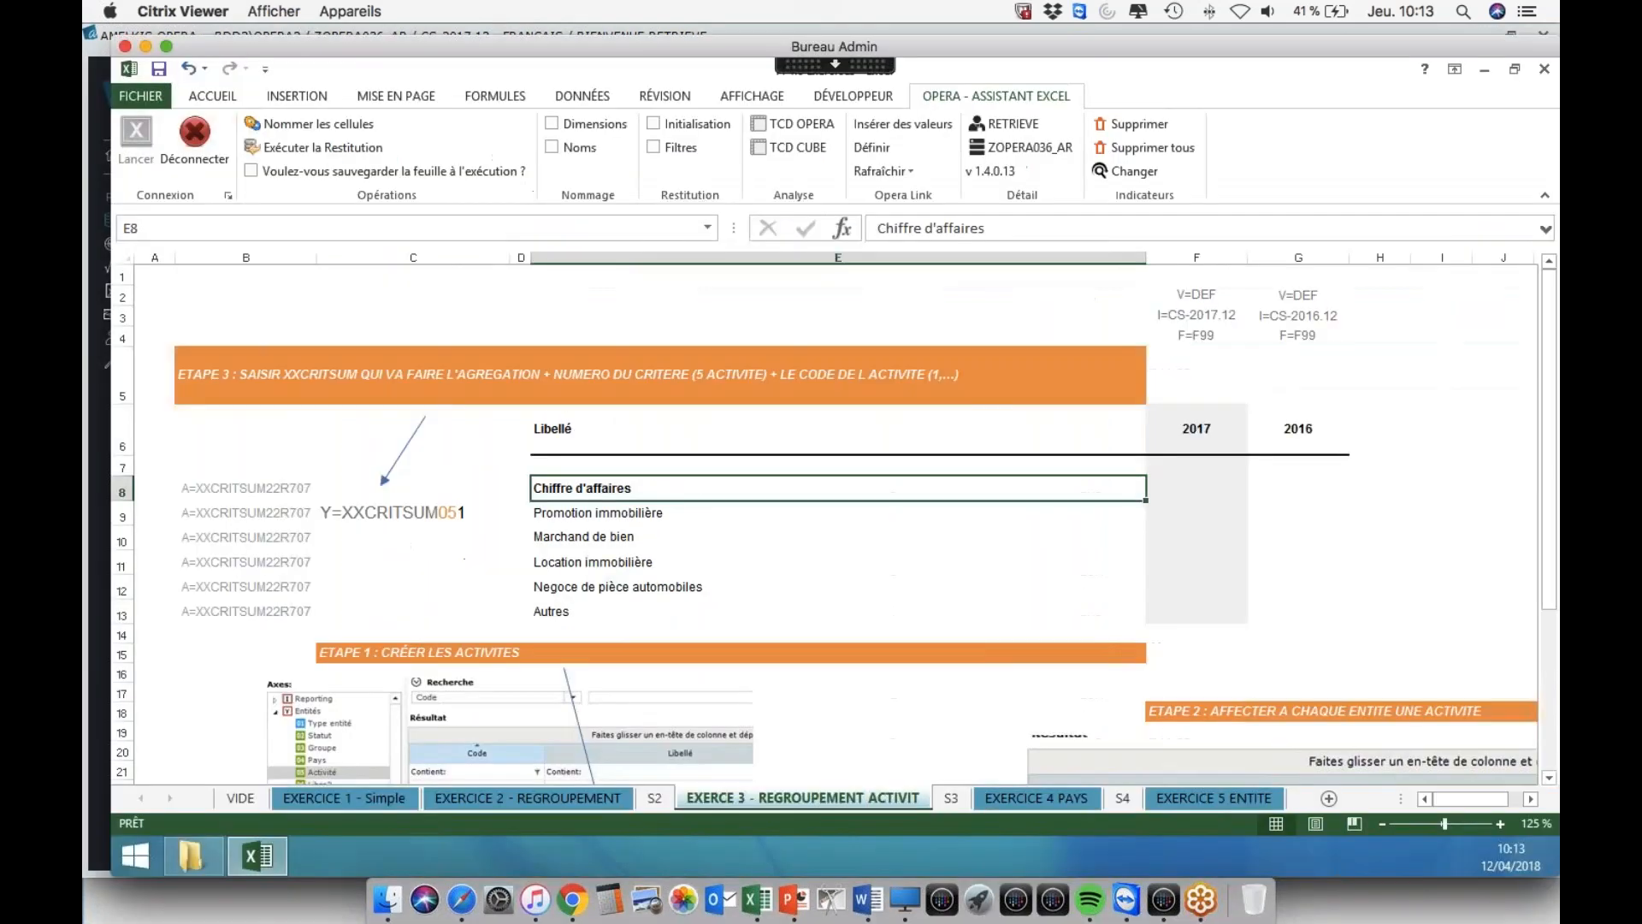
{"action": "key", "text": "super+Tab"}
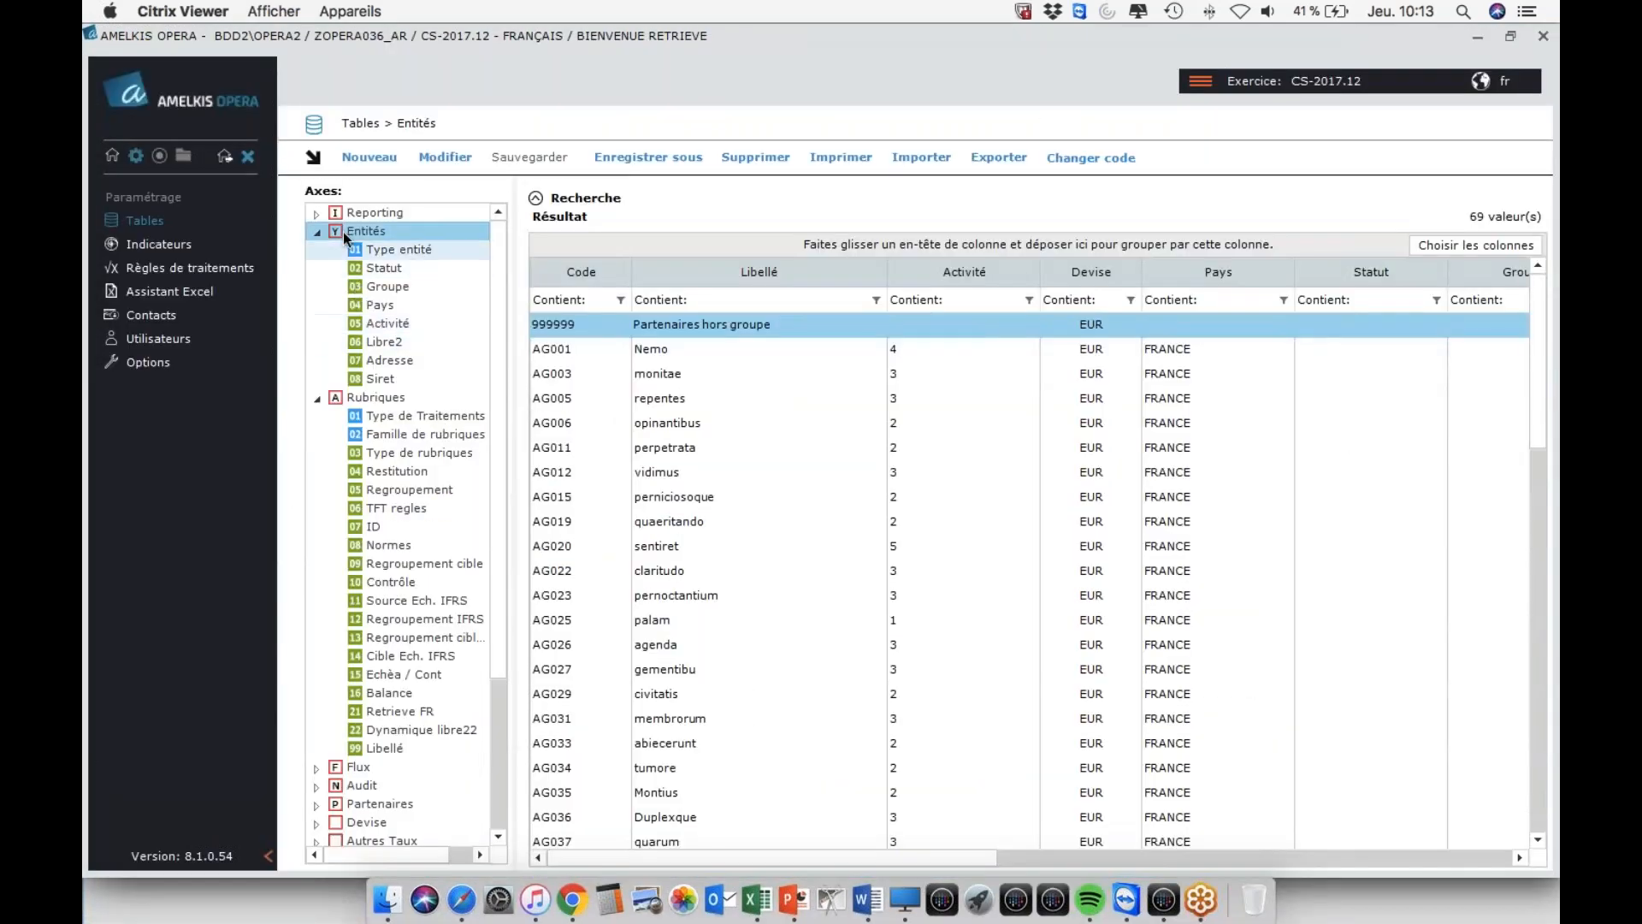
{"action": "left_click", "coordinate": [355, 323]}
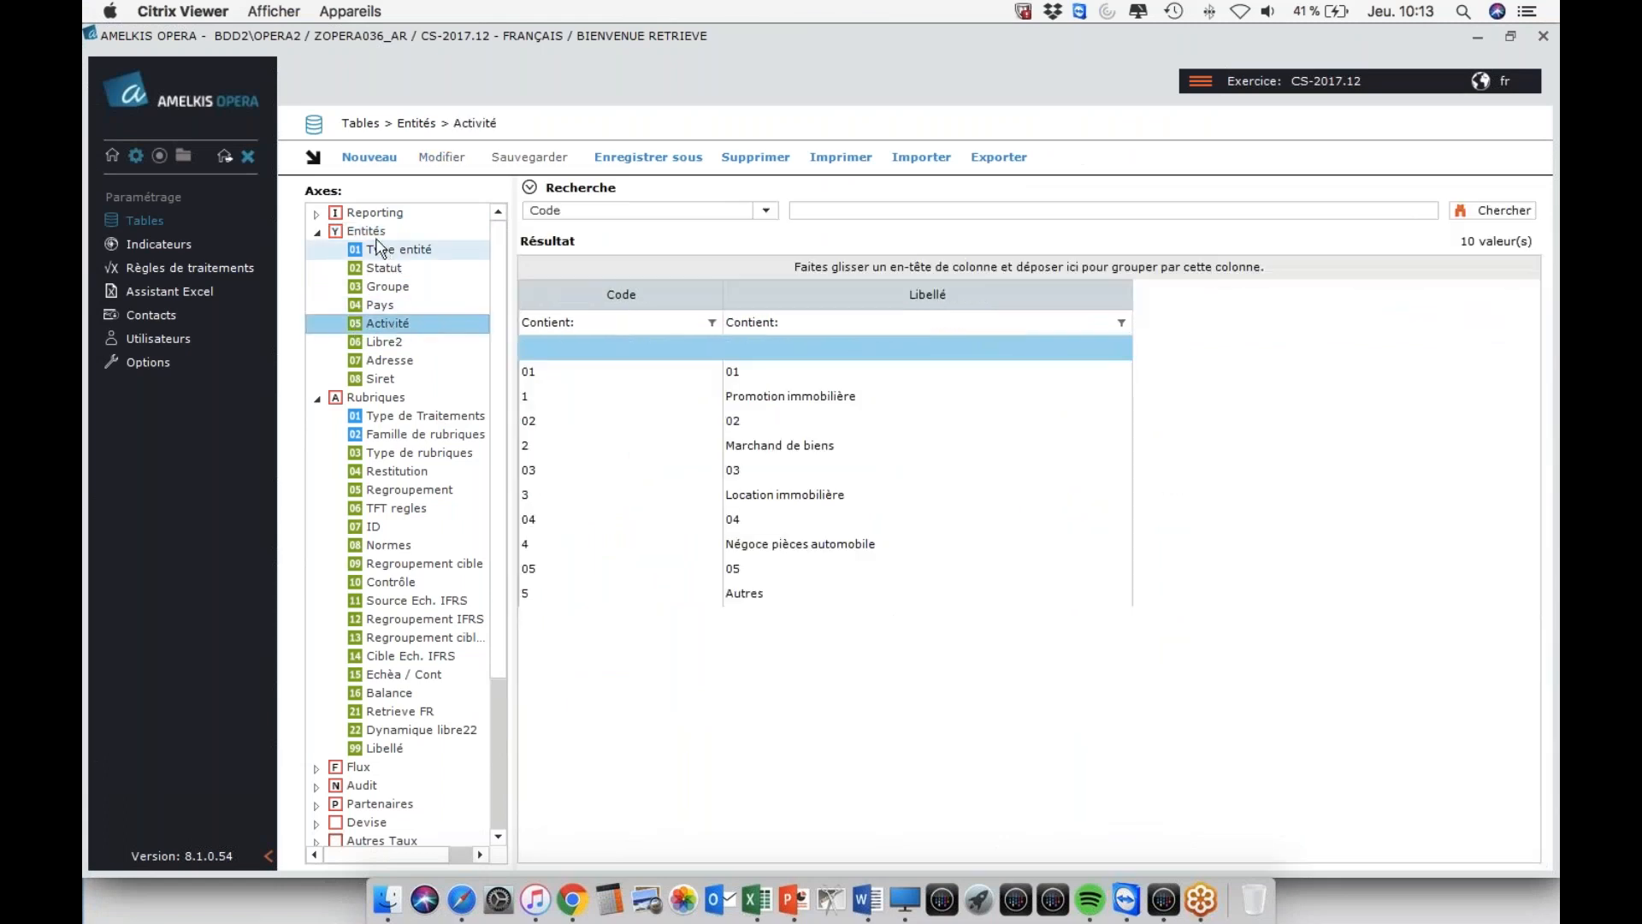
- Open entity AG001 from the Entités list and view the activity assigned among its criteria
{"action": "left_click", "coordinate": [734, 357]}
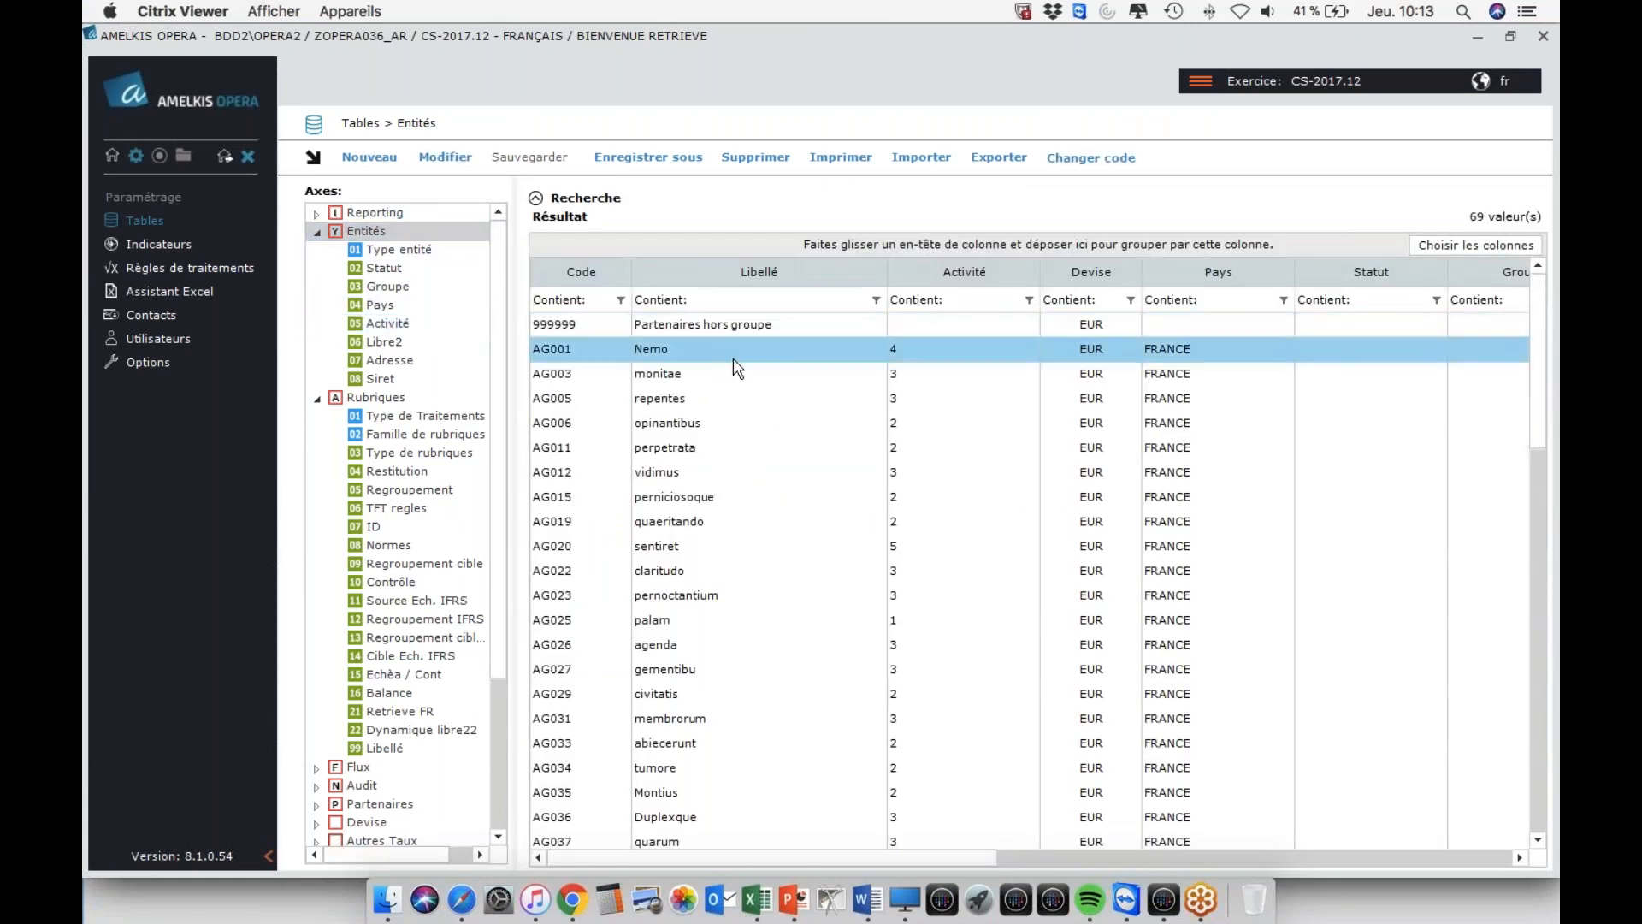
{"action": "double_click", "coordinate": [734, 358]}
{"action": "left_click", "coordinate": [752, 164]}
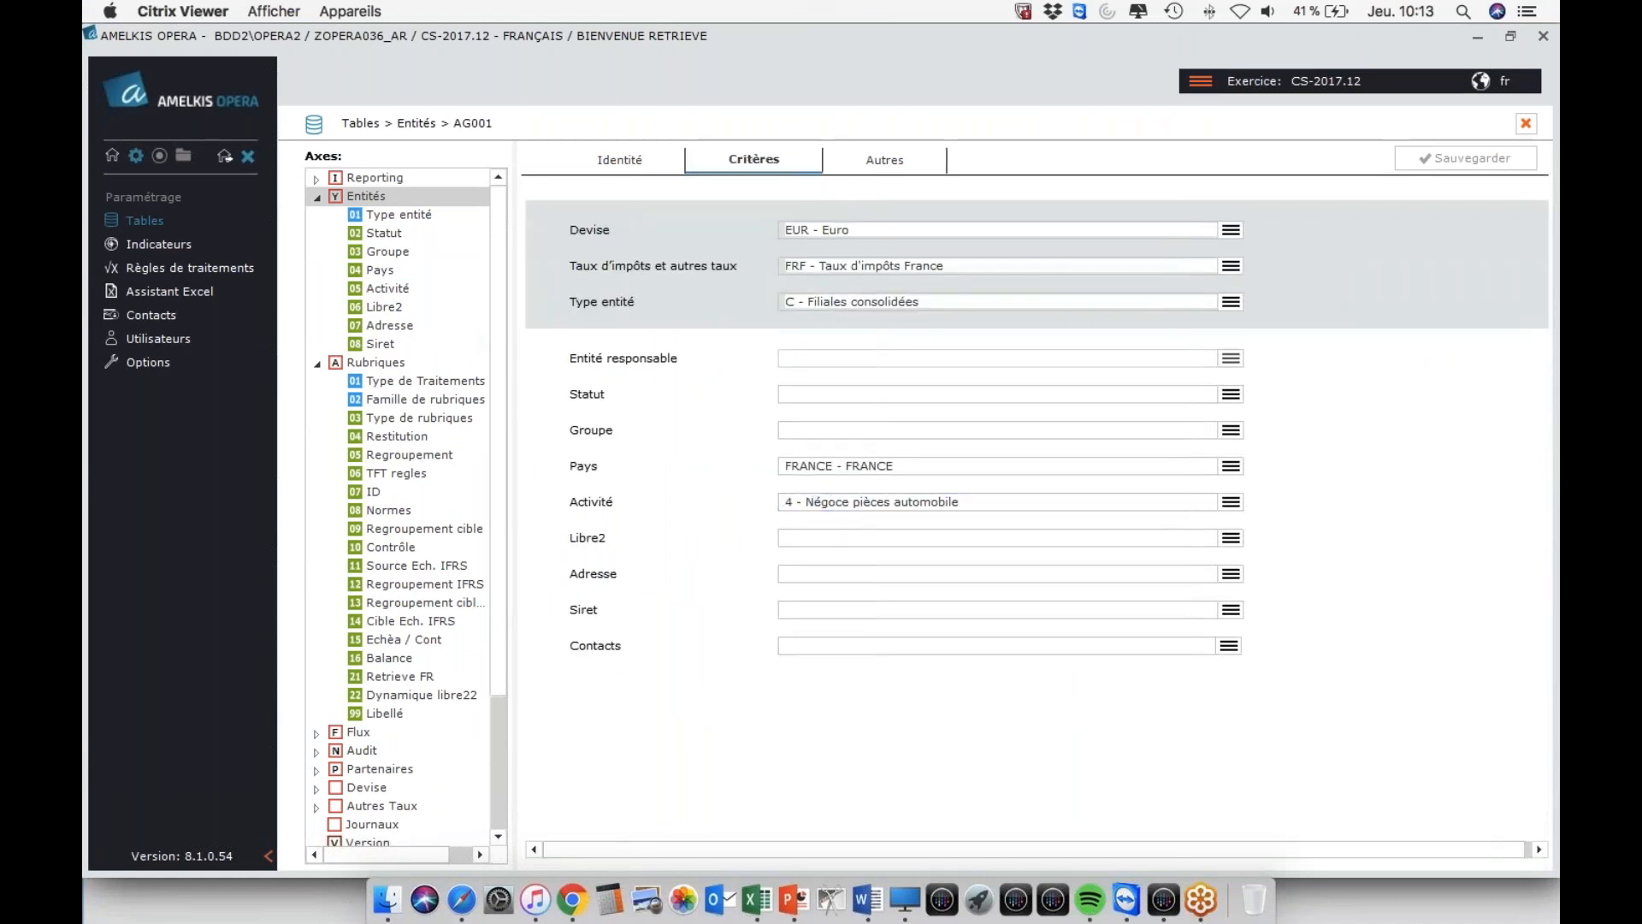
- Return to the Activité criterion, sort it by code and review the activities from Promotion immobilière to Autres
{"action": "left_click", "coordinate": [436, 295]}
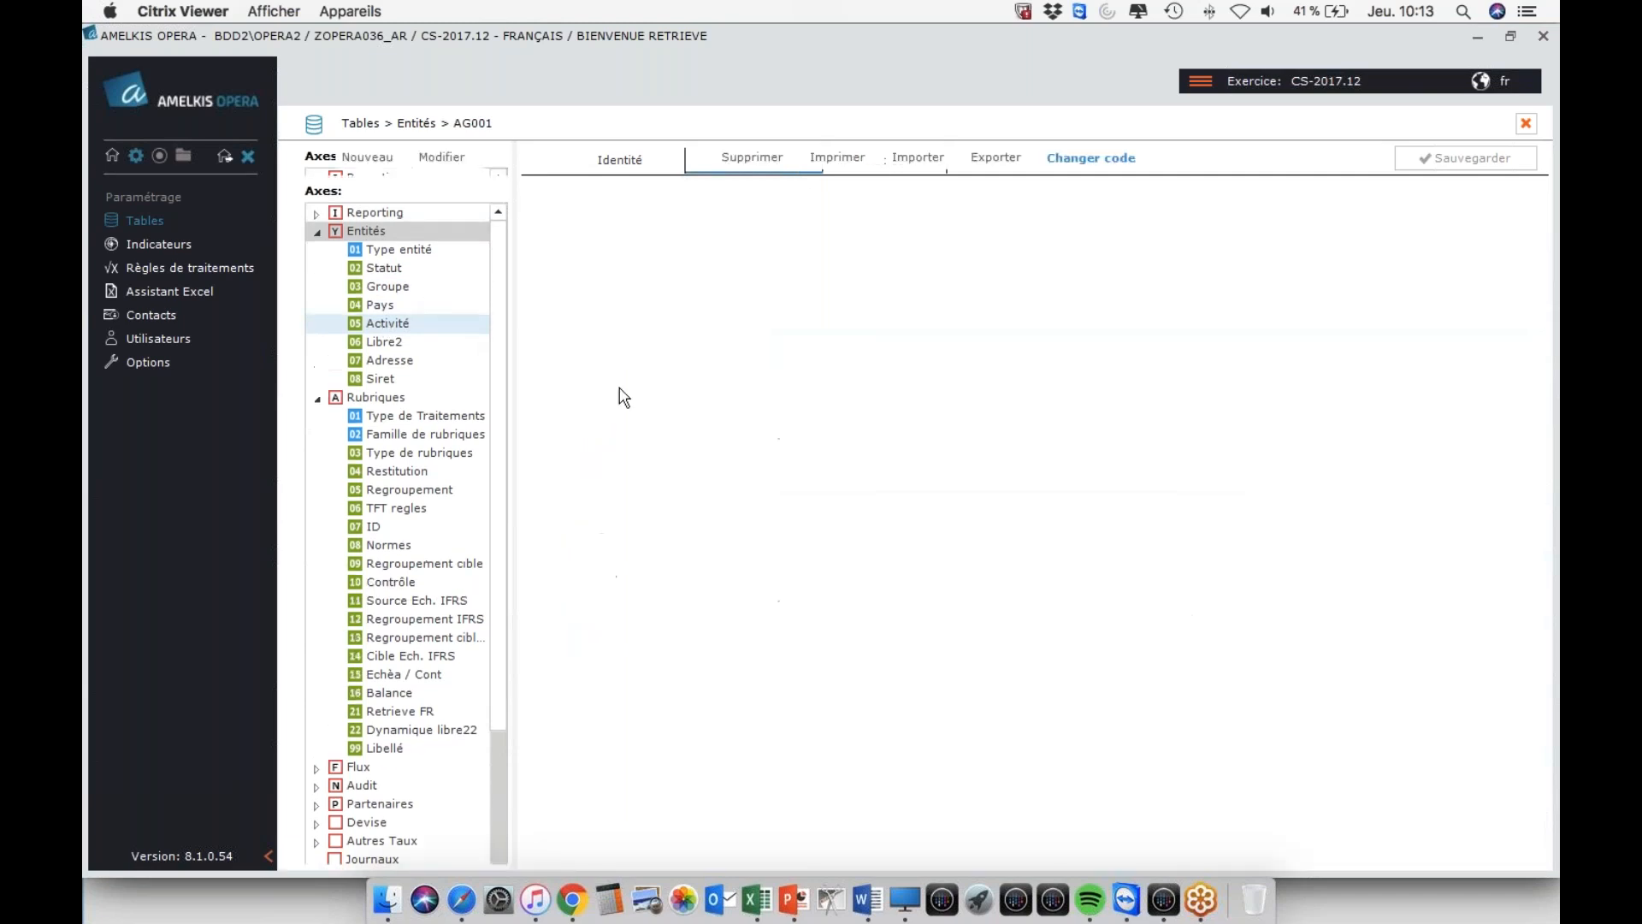
{"action": "left_click", "coordinate": [658, 307]}
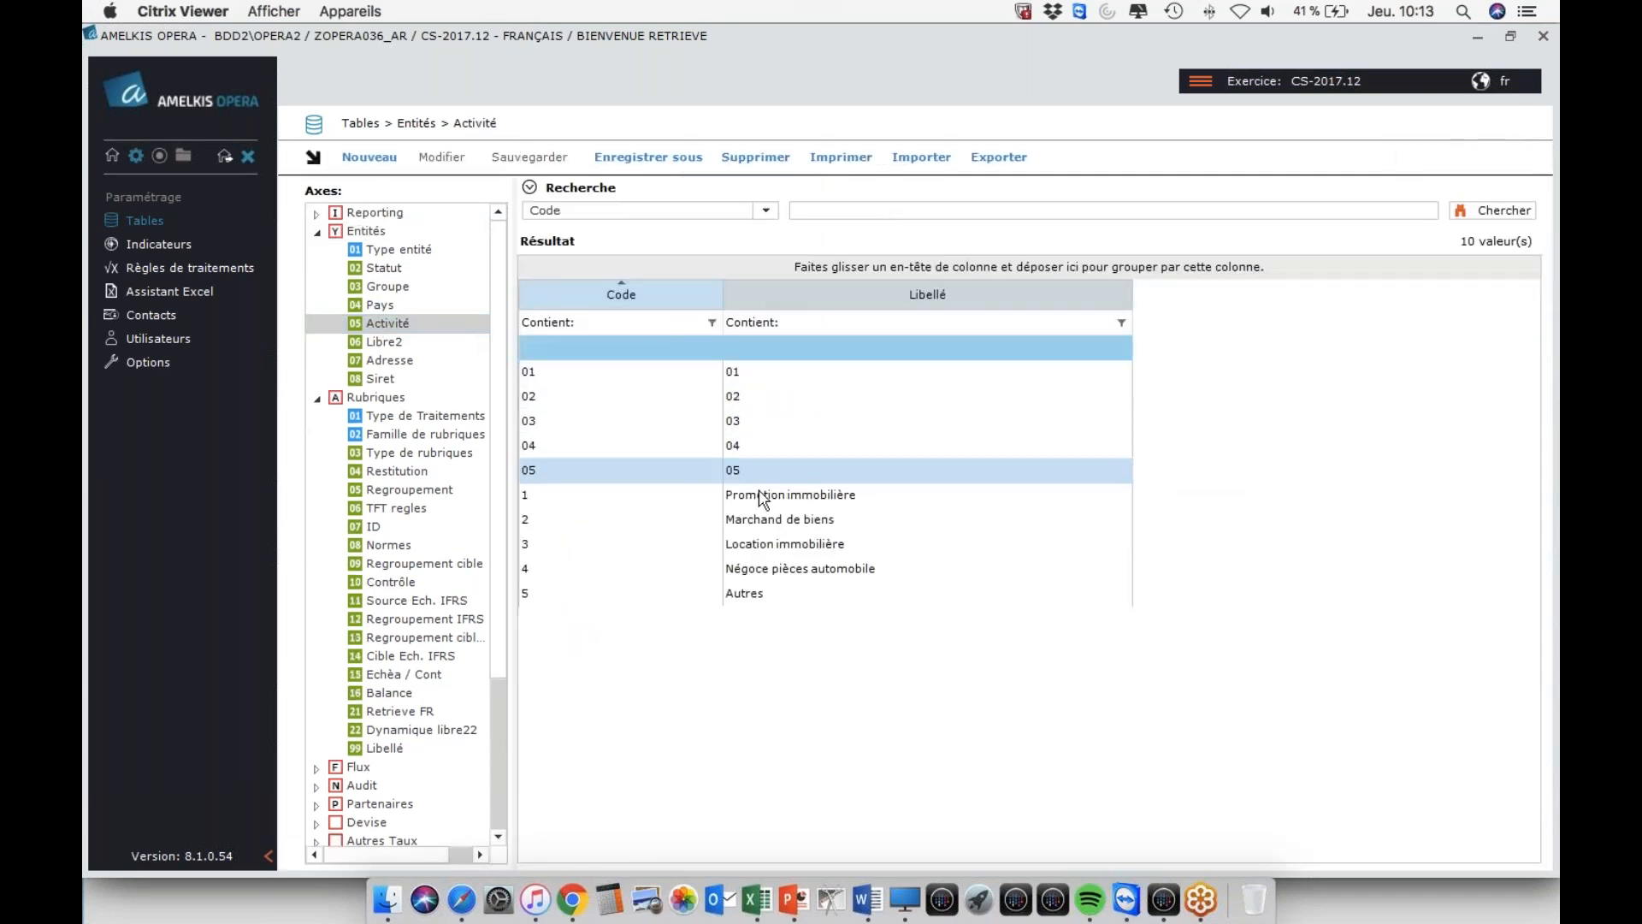
{"action": "left_click", "coordinate": [783, 519]}
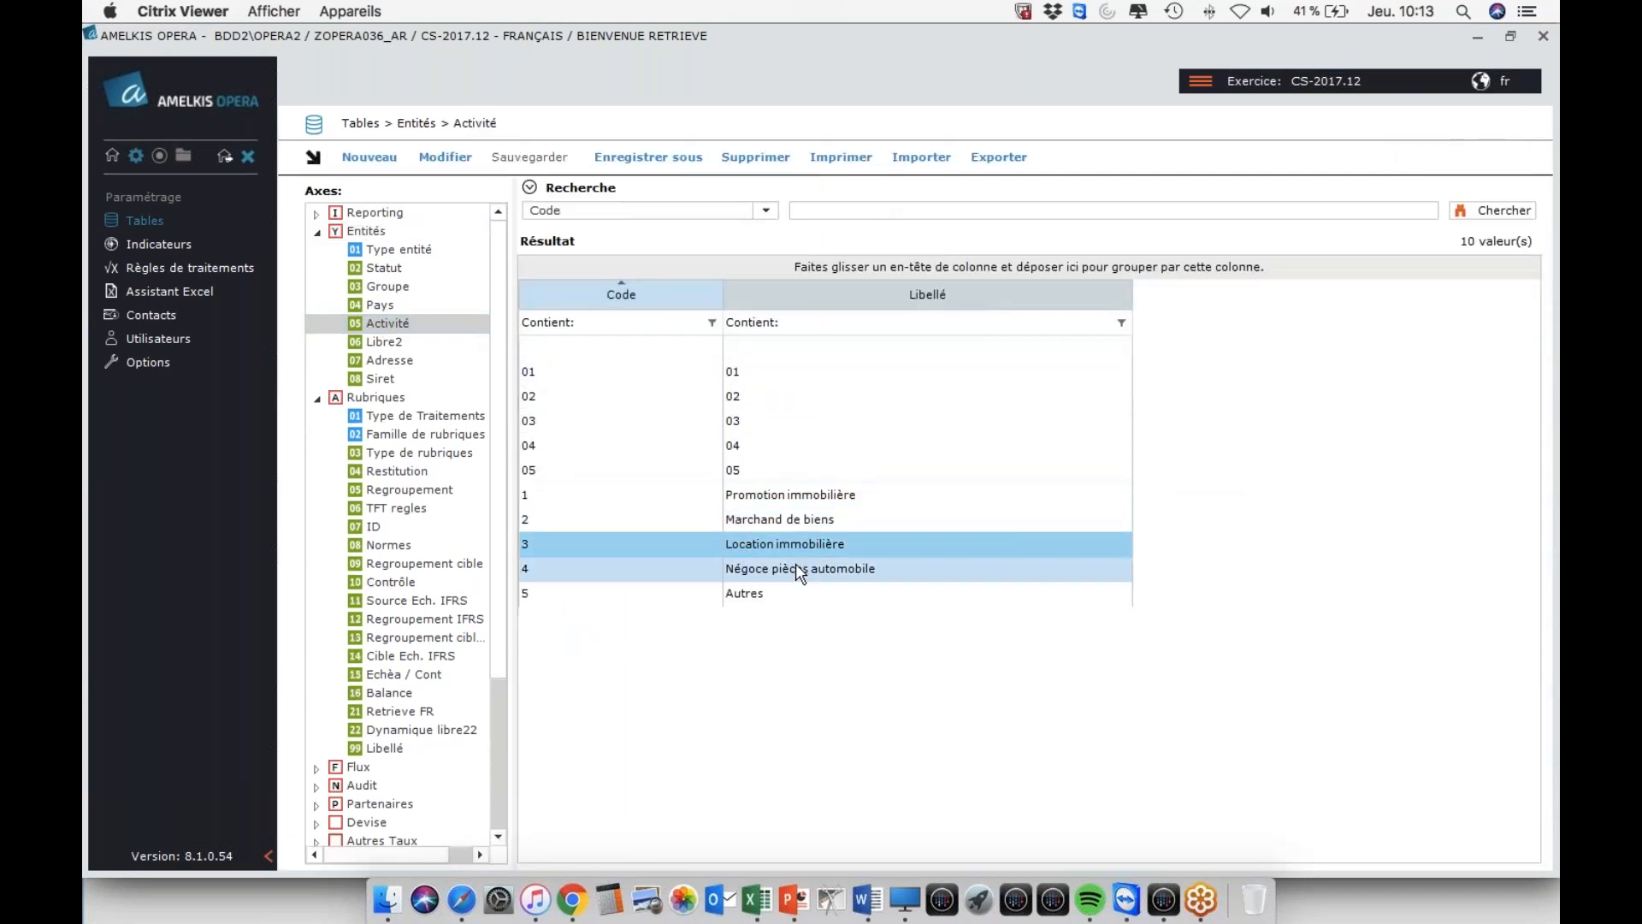
{"action": "left_click", "coordinate": [735, 593]}
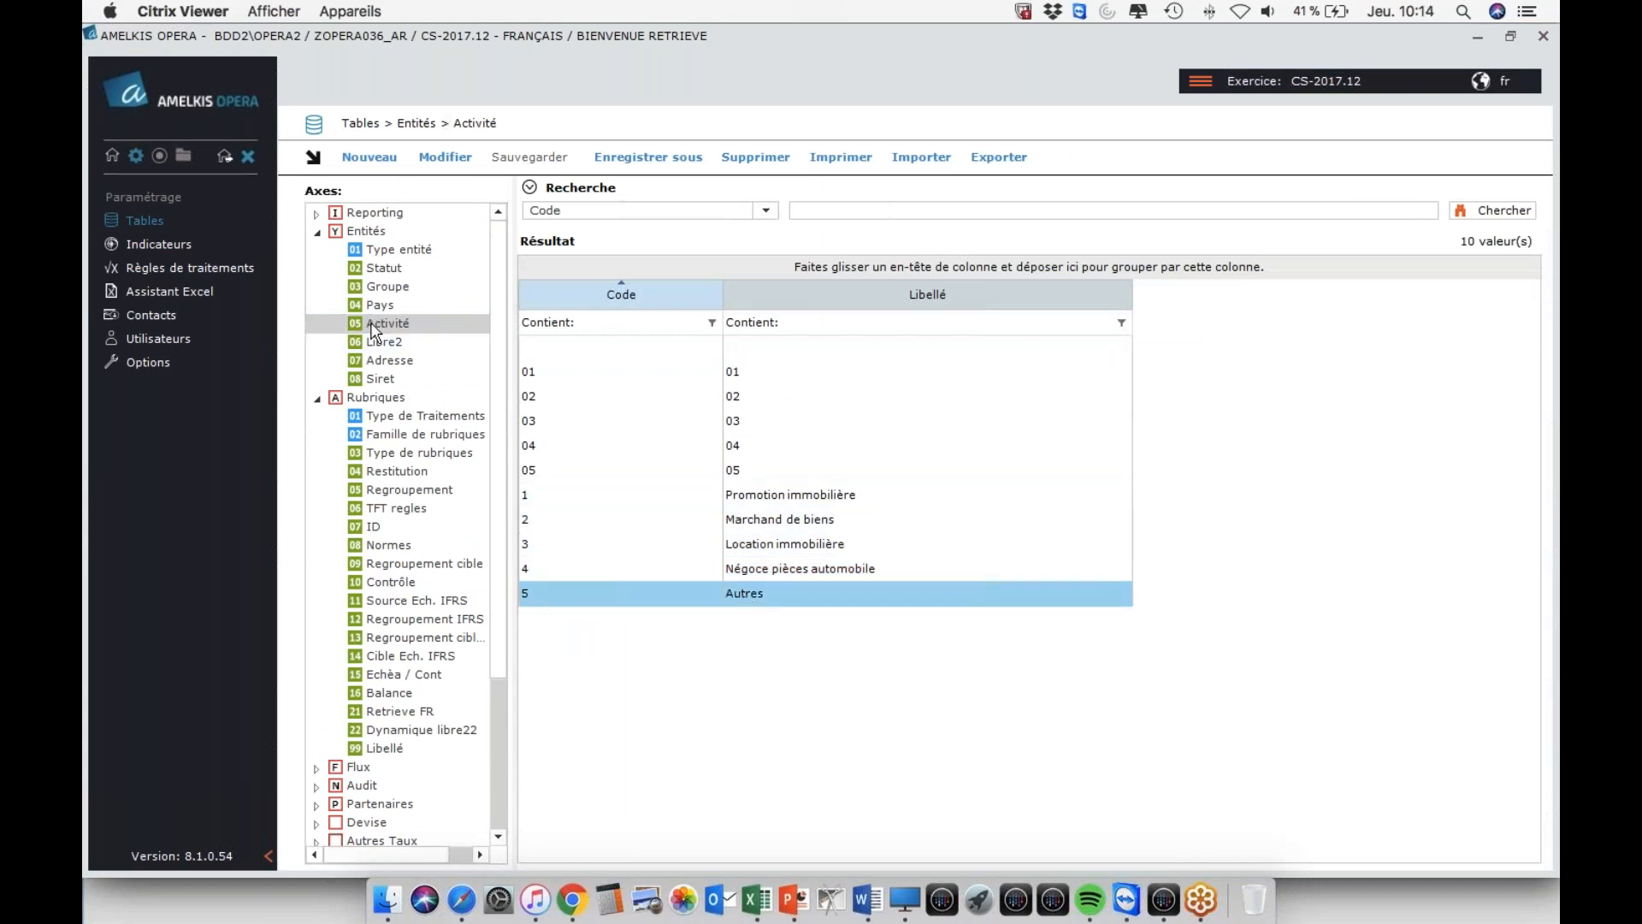
- Open the Entités list and review the activity codes assigned to the entities, down to the Luxembourg ones
{"action": "left_click", "coordinate": [366, 232]}
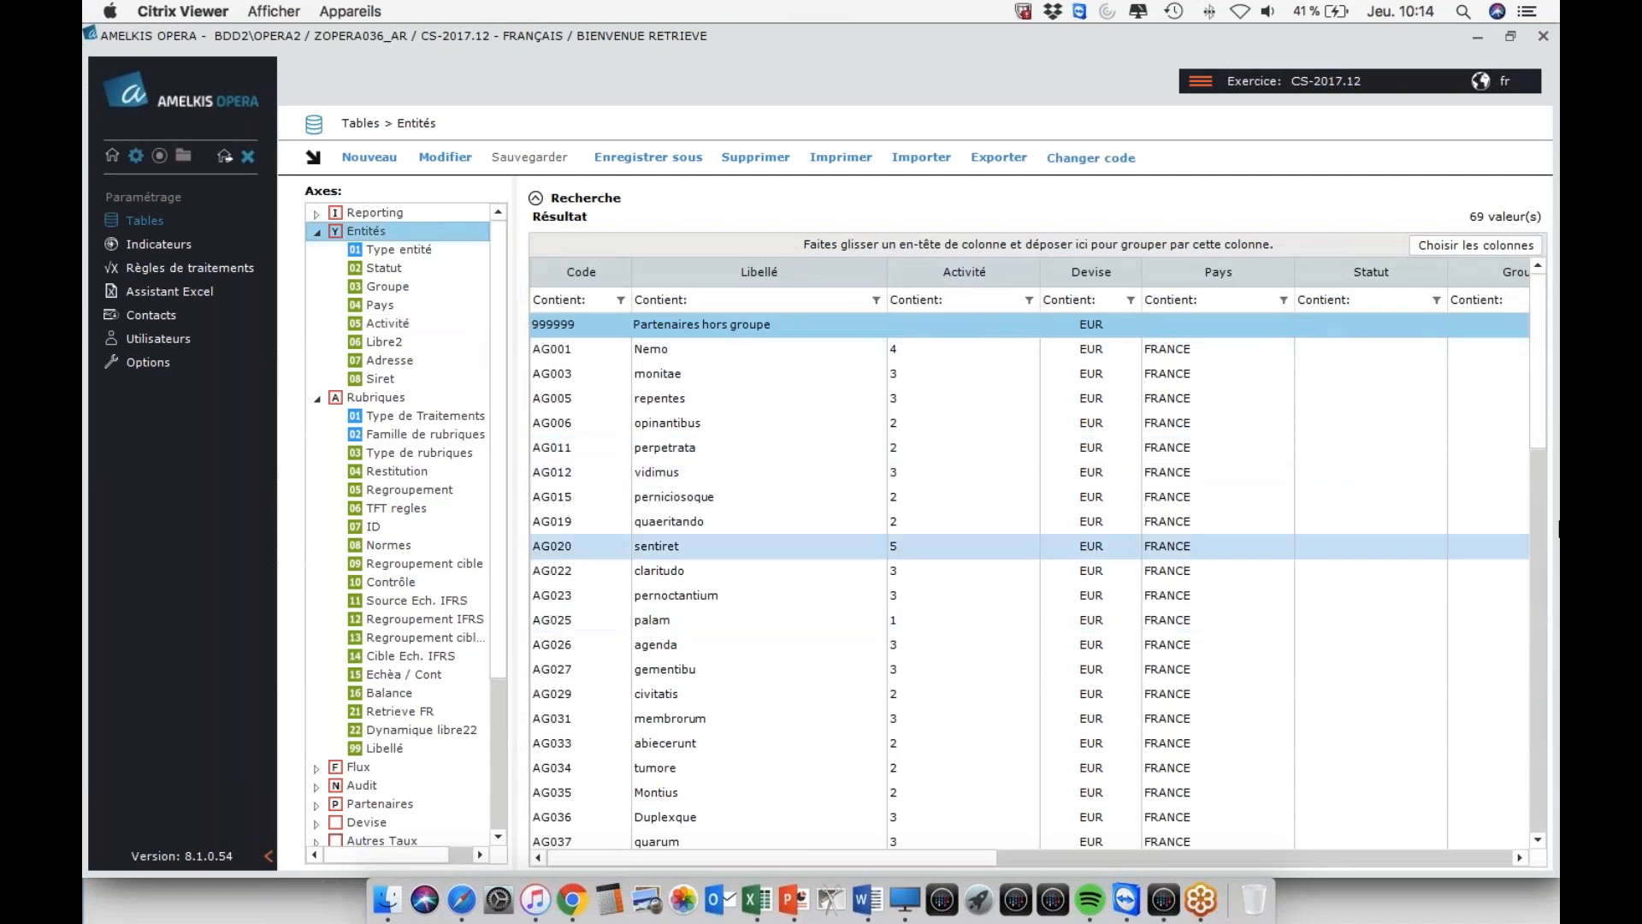
{"action": "left_click_drag", "start_coordinate": [1537, 432], "coordinate": [1537, 508]}
{"action": "scroll", "coordinate": [1537, 513], "scroll_direction": "down", "scroll_amount": 15}
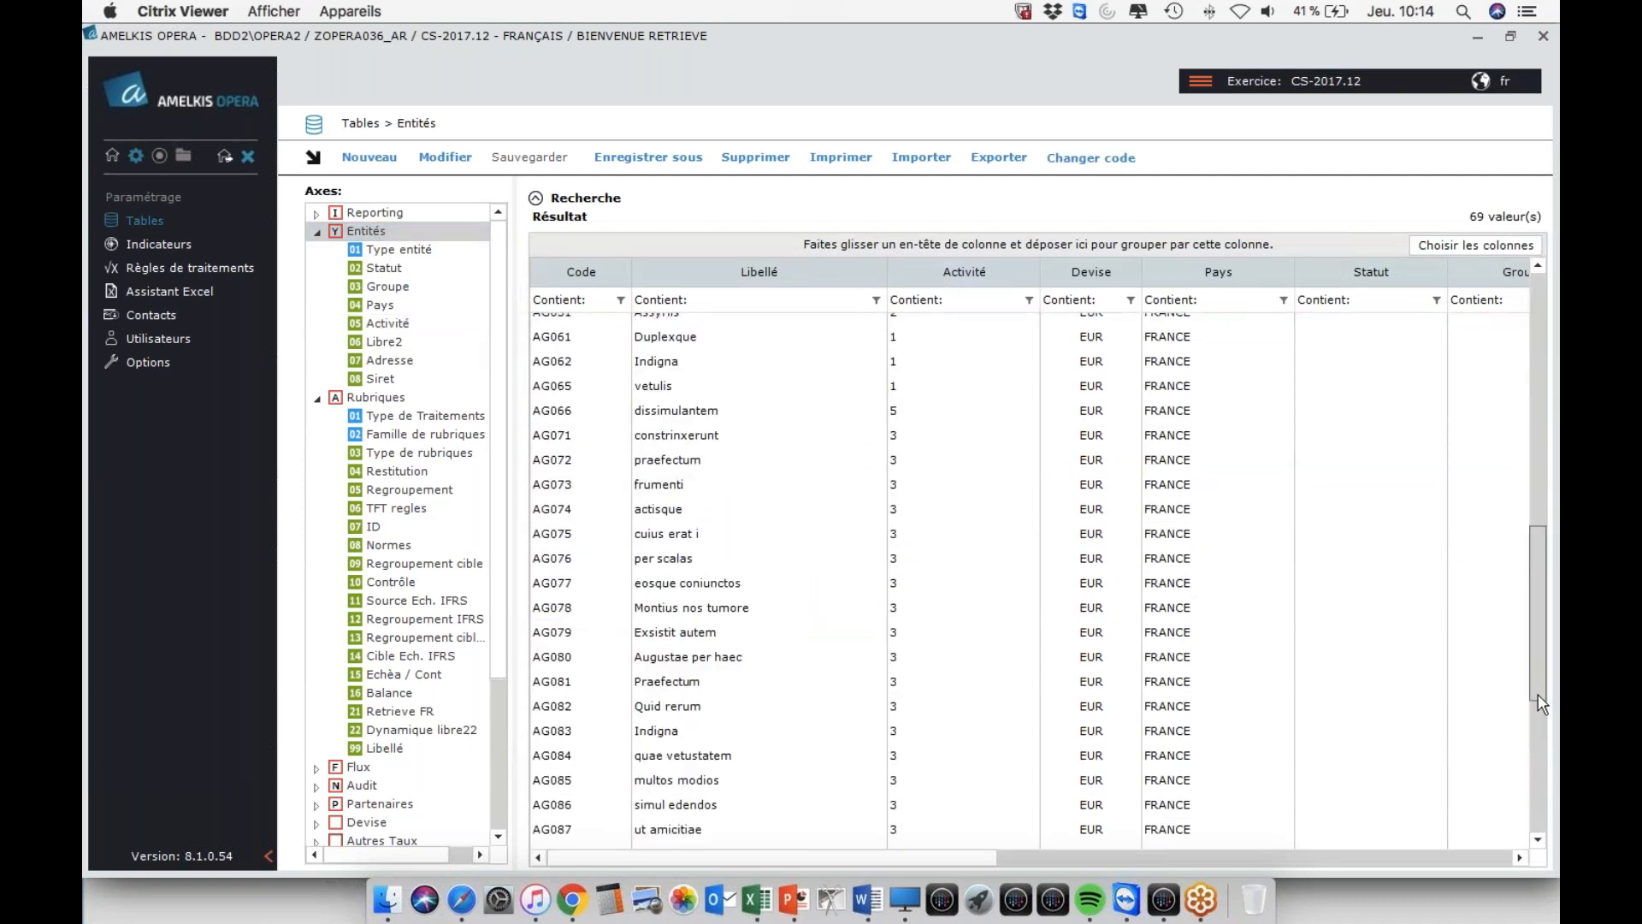
{"action": "left_click", "coordinate": [938, 436]}
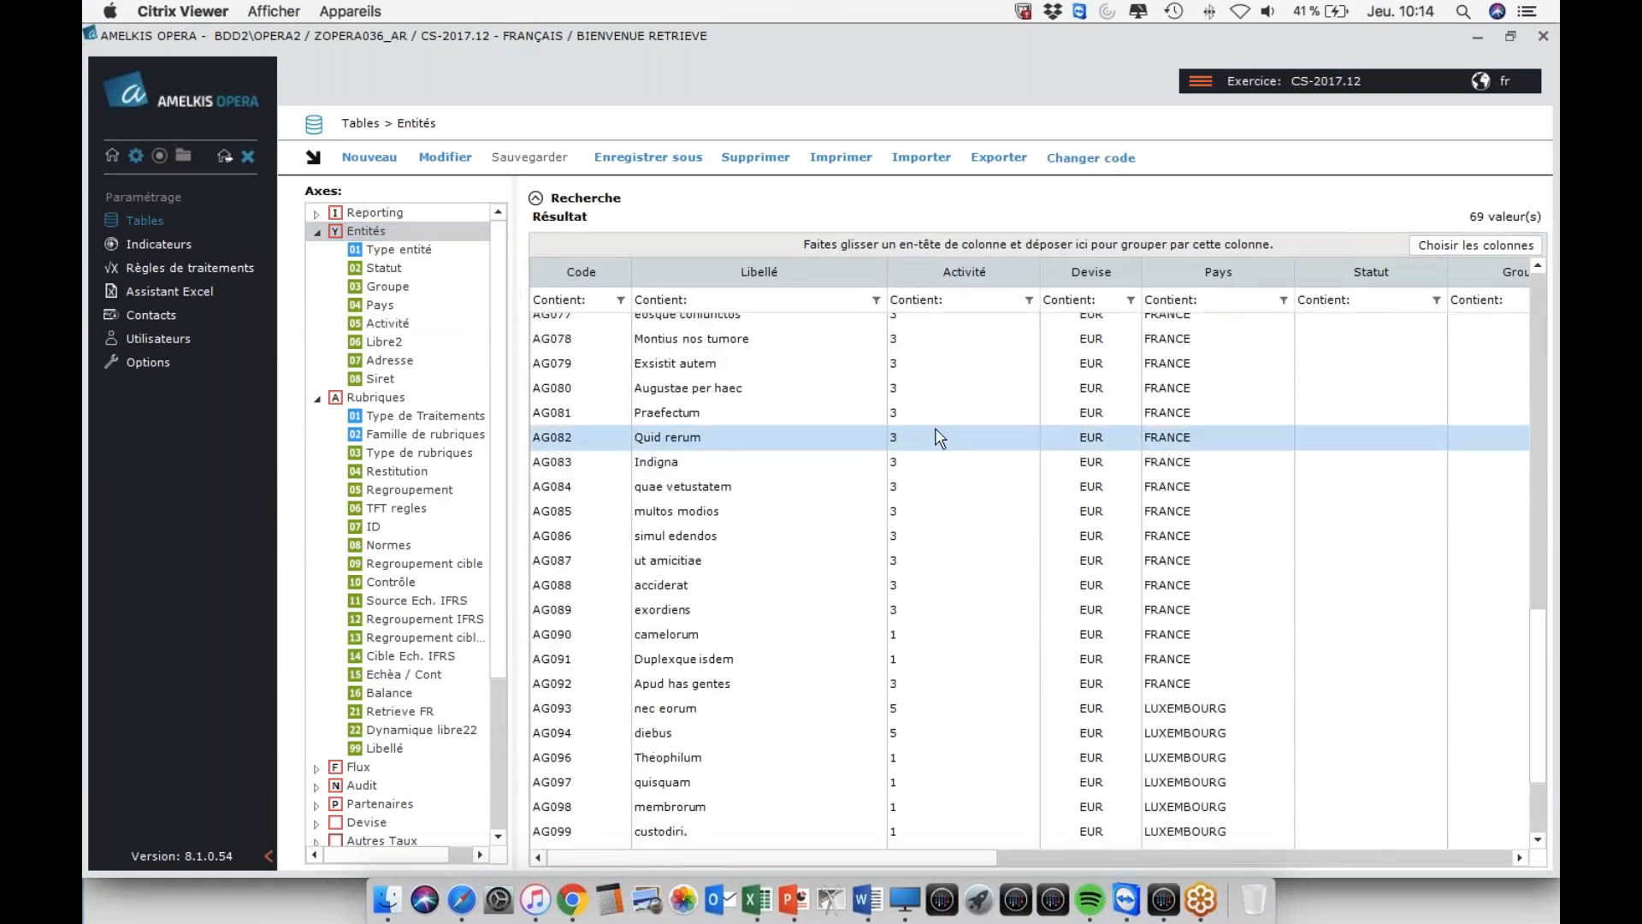
- Switch to Excel and examine the rubric codes in column B, the labels in E8:E13 and the activity code in C9
{"action": "left_click", "coordinate": [859, 417]}
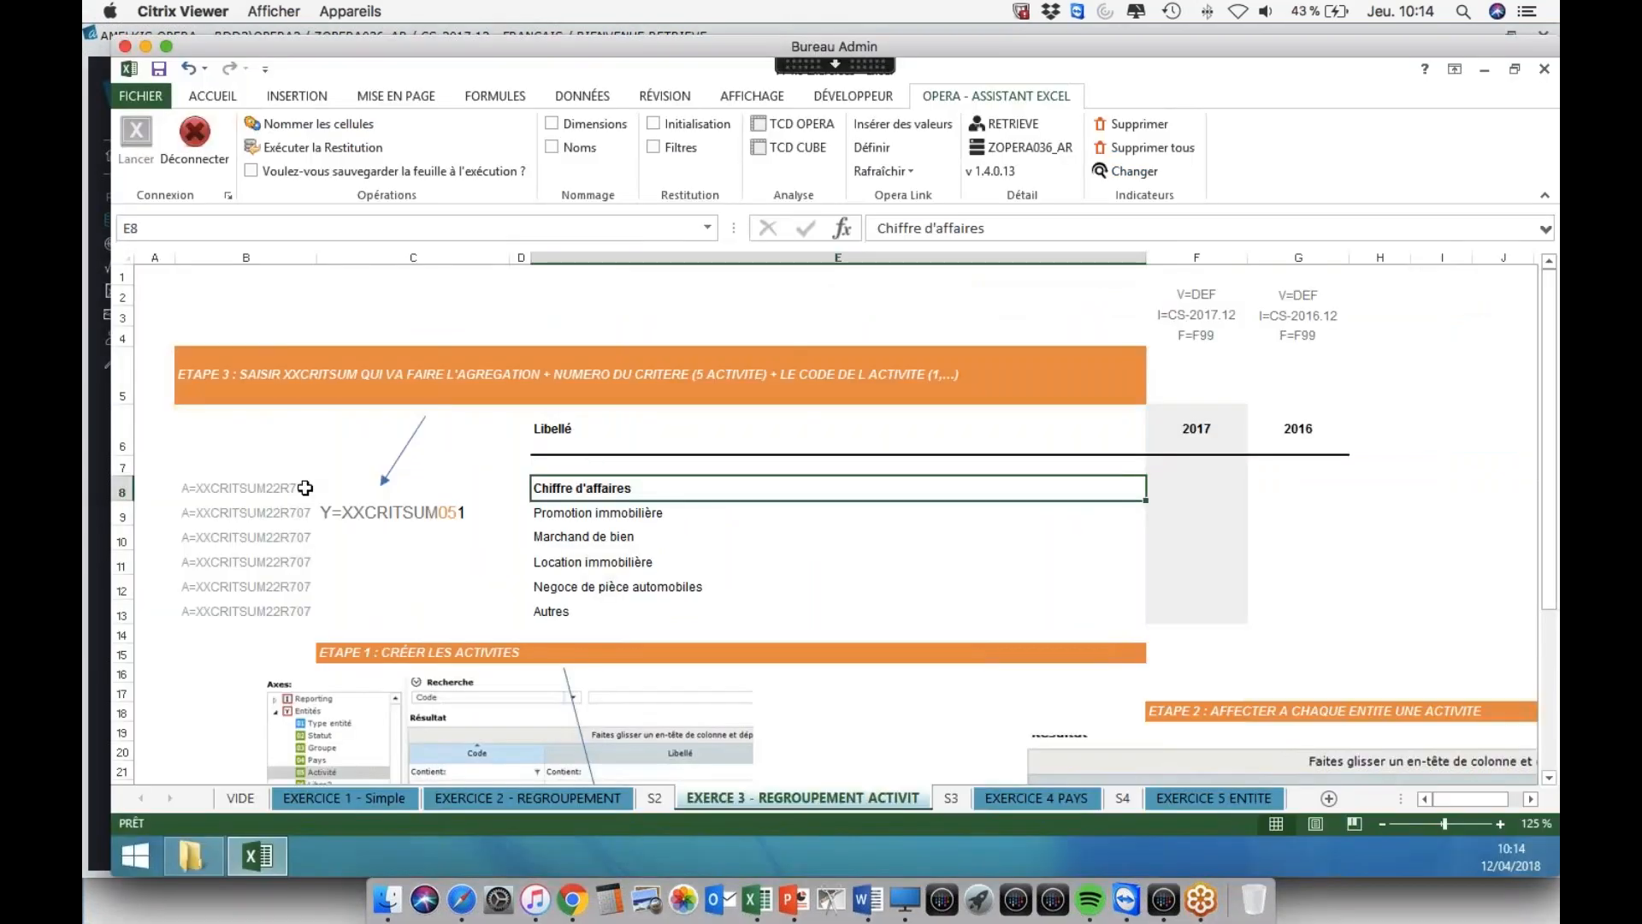
{"action": "left_click", "coordinate": [234, 489]}
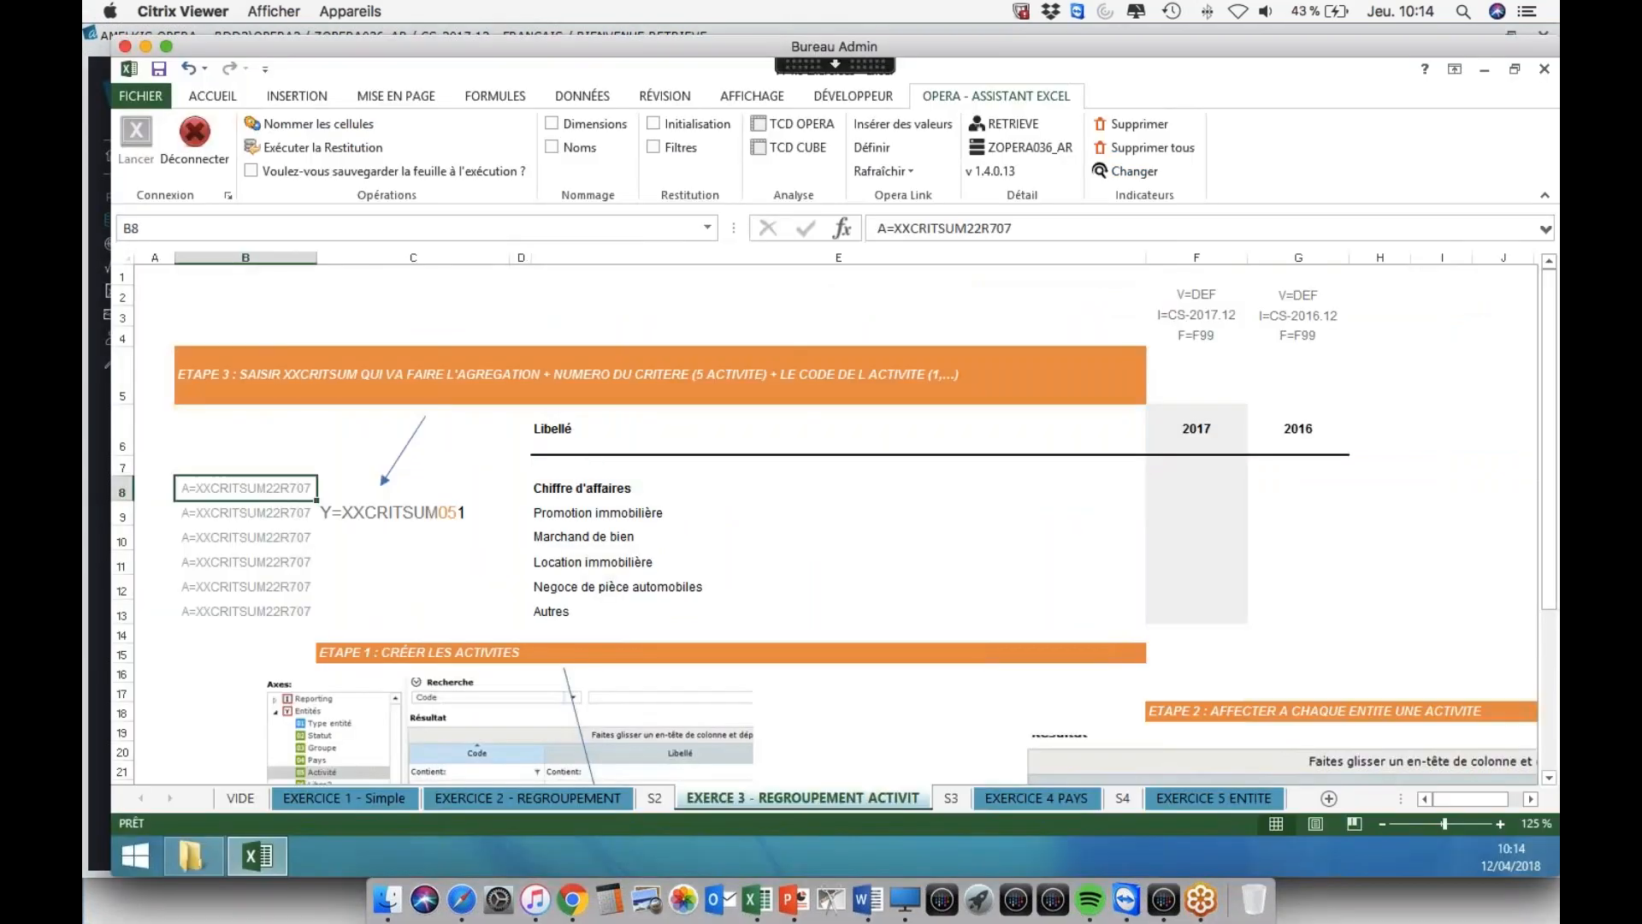
{"action": "left_click", "coordinate": [598, 488]}
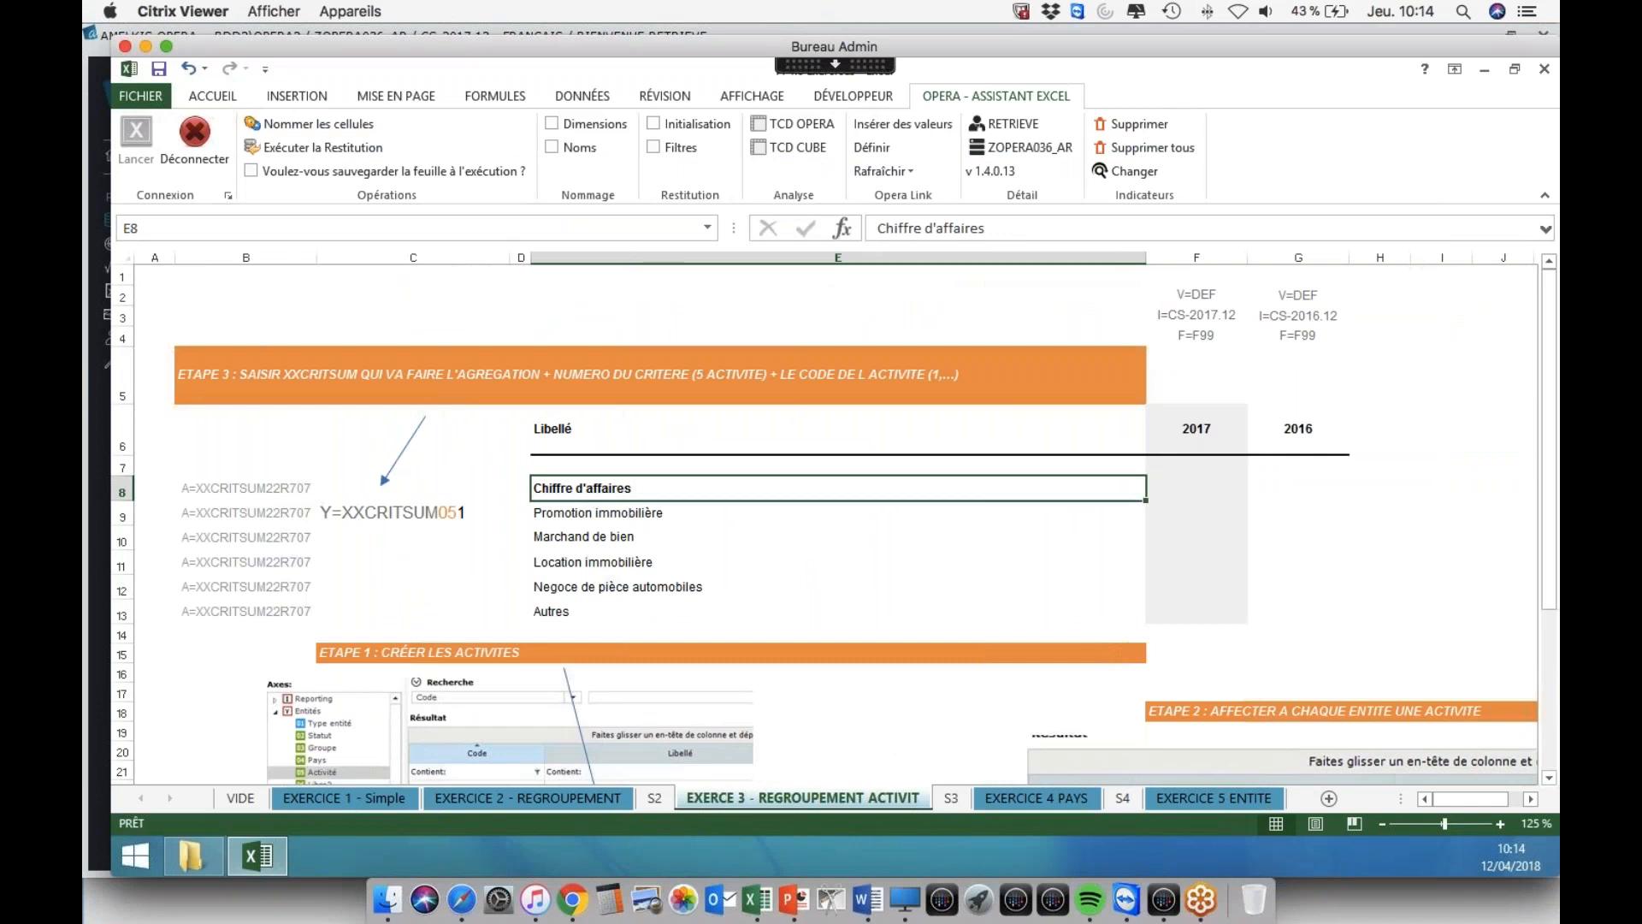
{"action": "left_click_drag", "start_coordinate": [618, 514], "coordinate": [575, 592]}
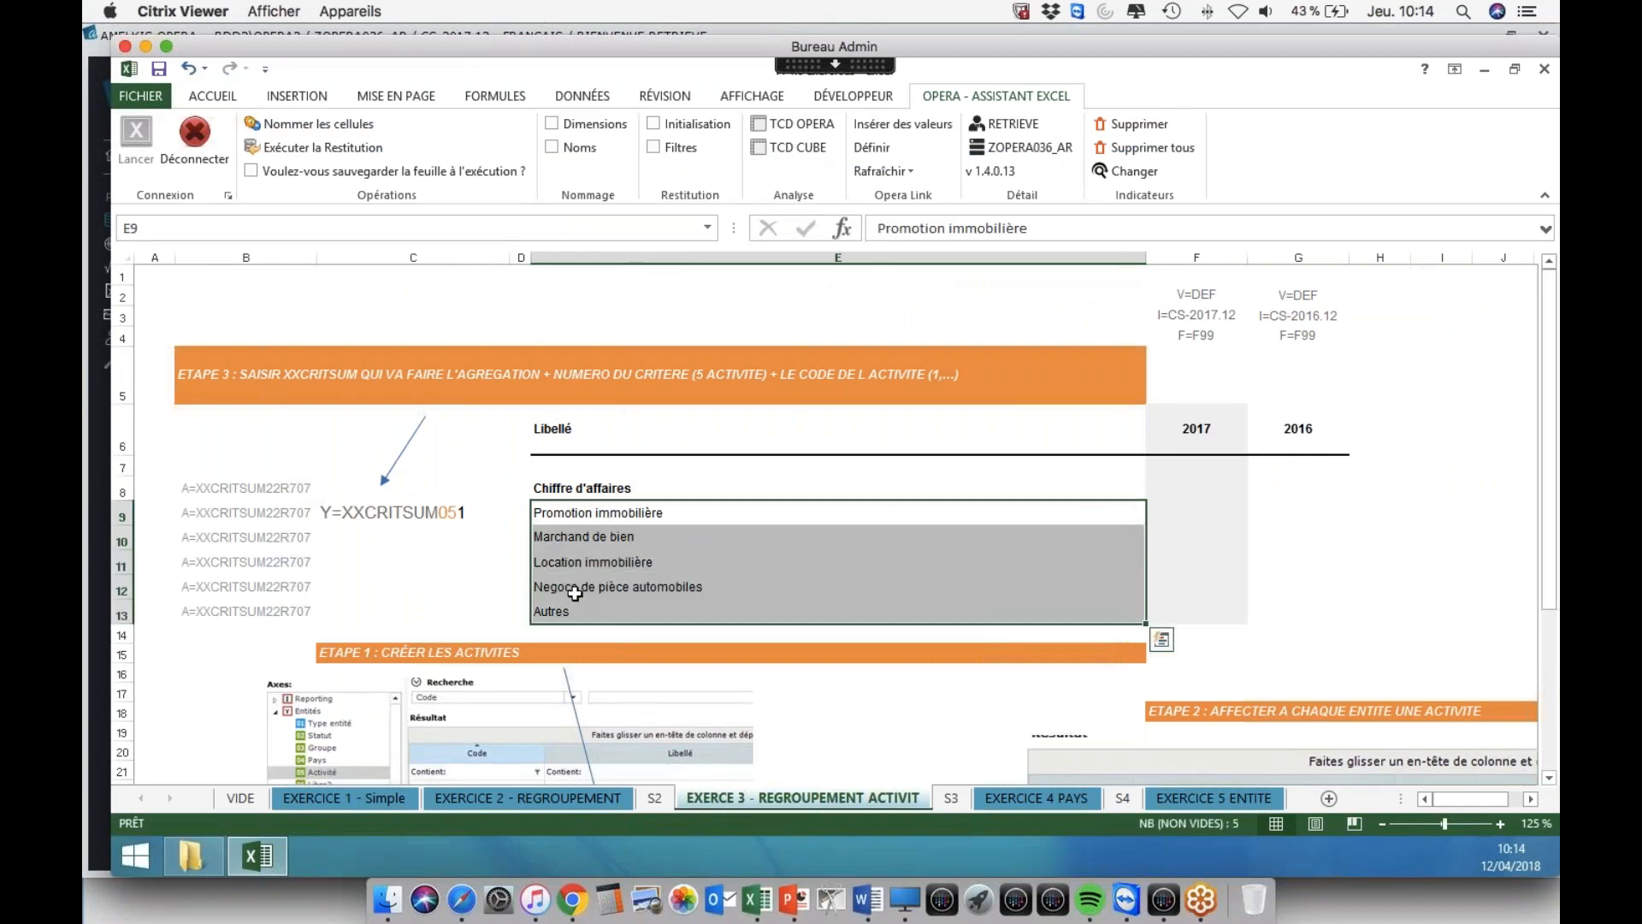
{"action": "left_click", "coordinate": [402, 517]}
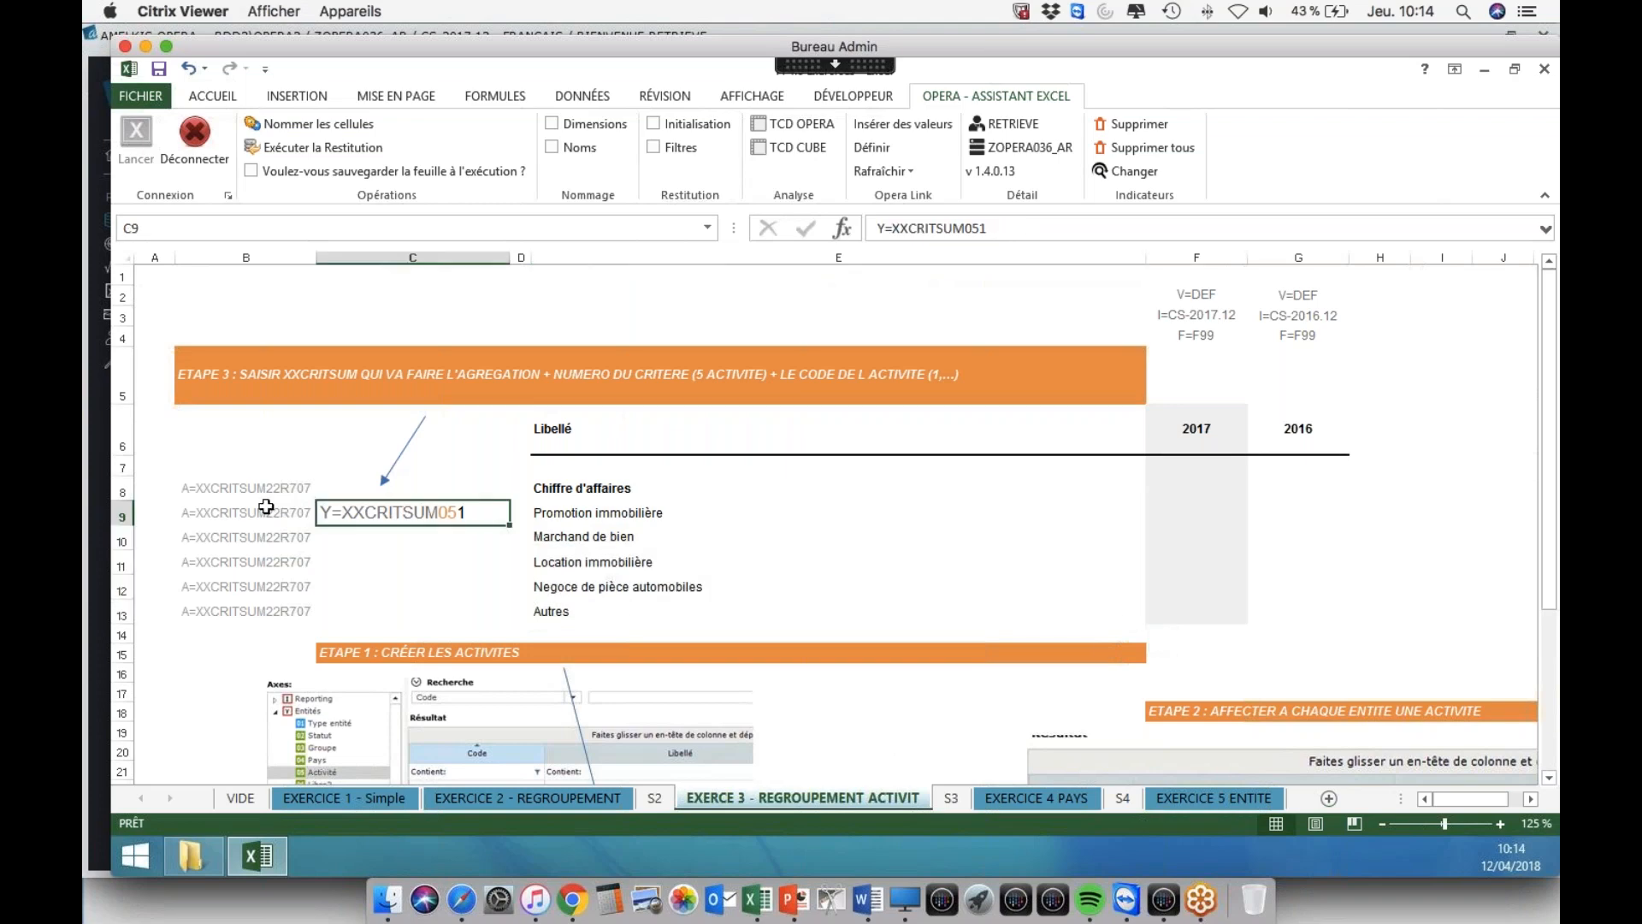
{"action": "left_click", "coordinate": [232, 506]}
{"action": "left_click", "coordinate": [447, 495]}
{"action": "left_click", "coordinate": [419, 505]}
- Compare the Y=XXCRITSUM051 code in C9 with the Entités axis and criterion 05 Activité in Amelkis Opera
{"action": "key", "text": "super+grave"}
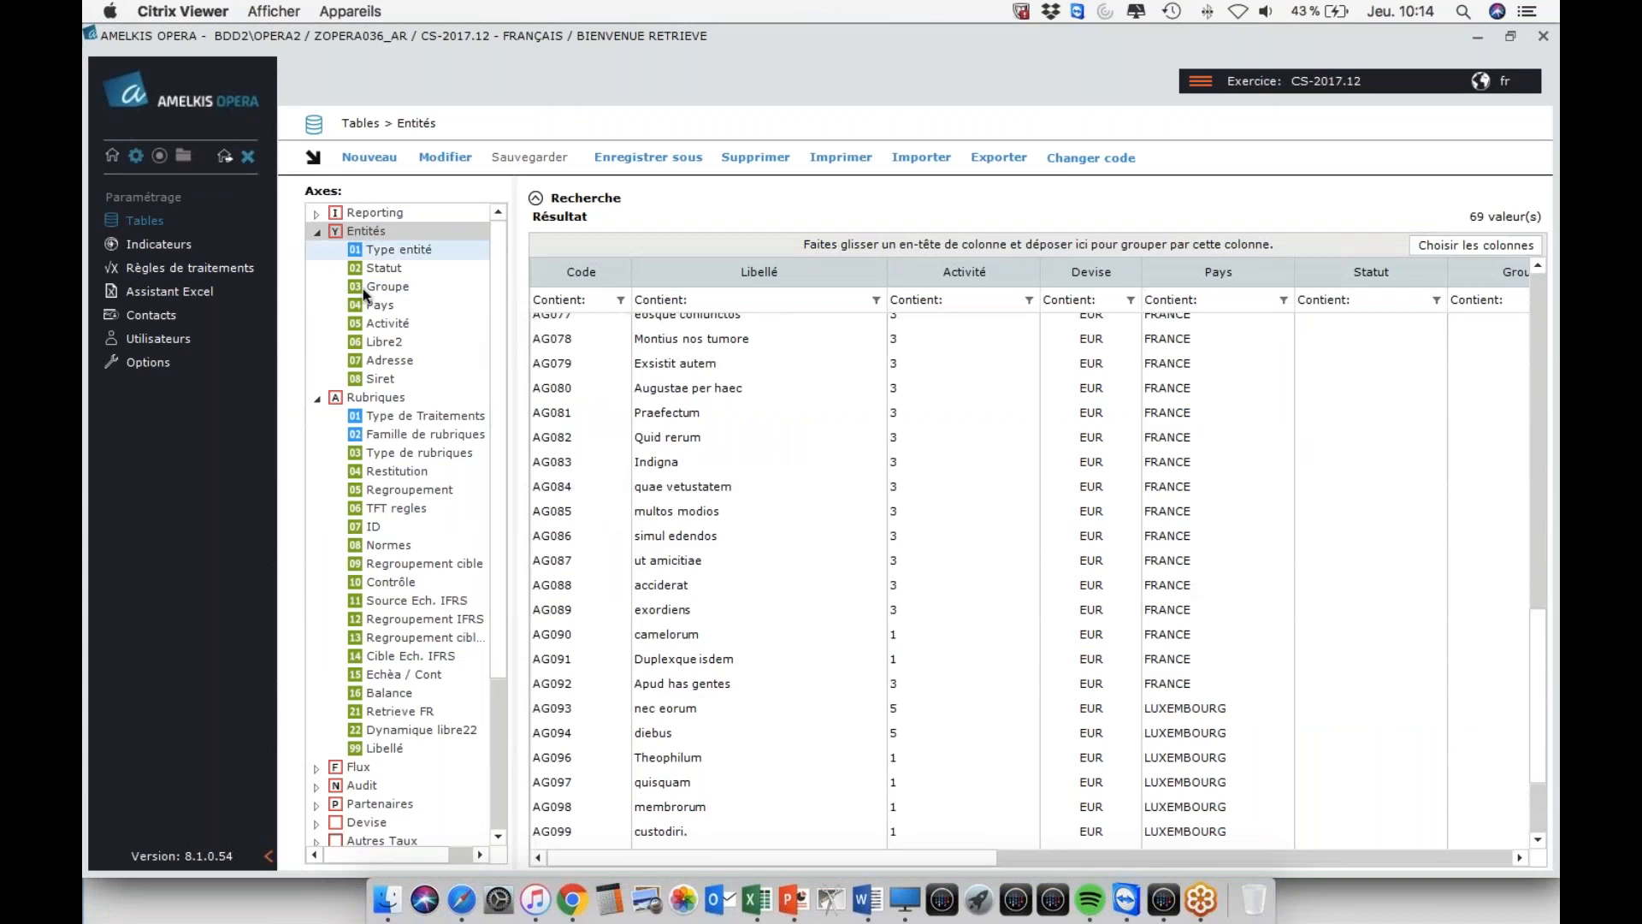
{"action": "key", "text": "super+grave"}
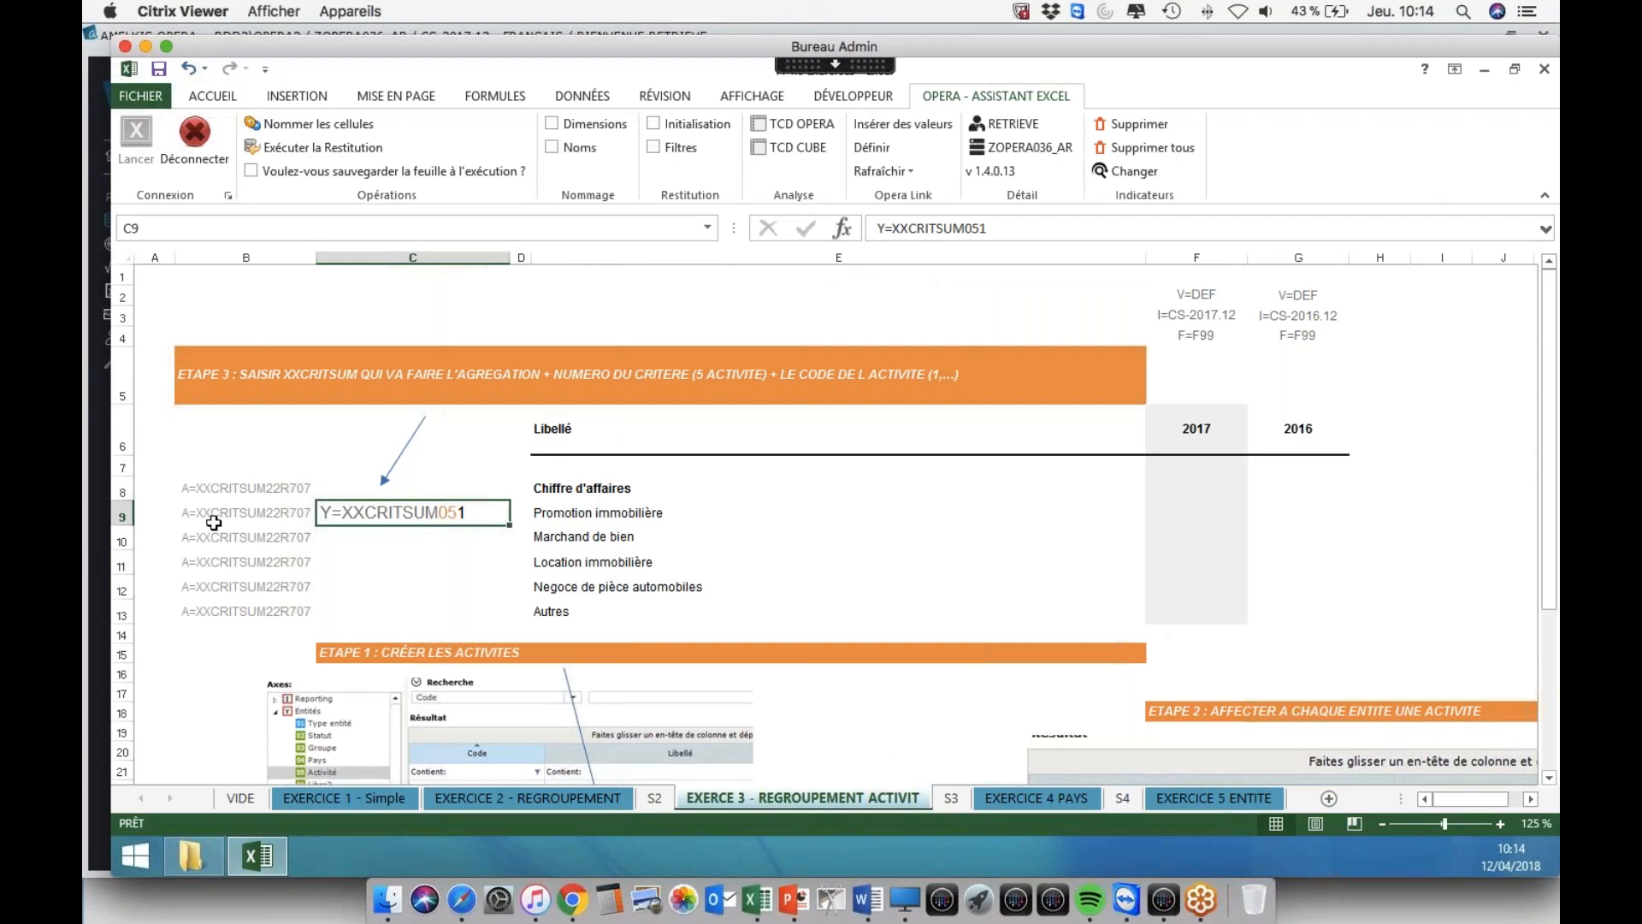
{"action": "left_click", "coordinate": [98, 520]}
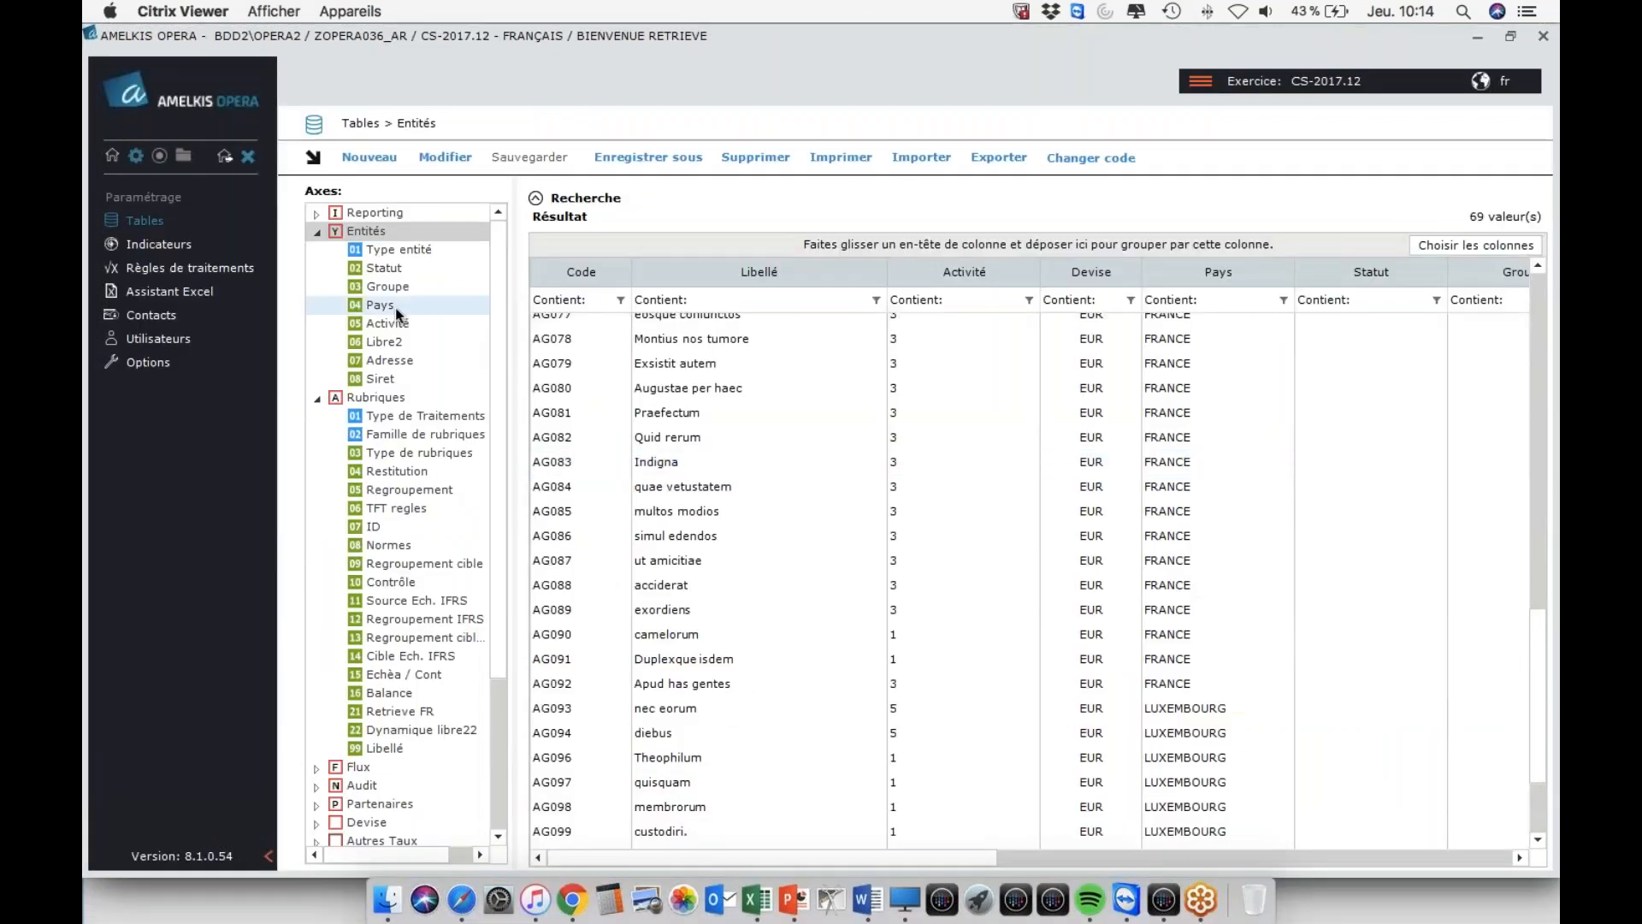
{"action": "left_click", "coordinate": [385, 332]}
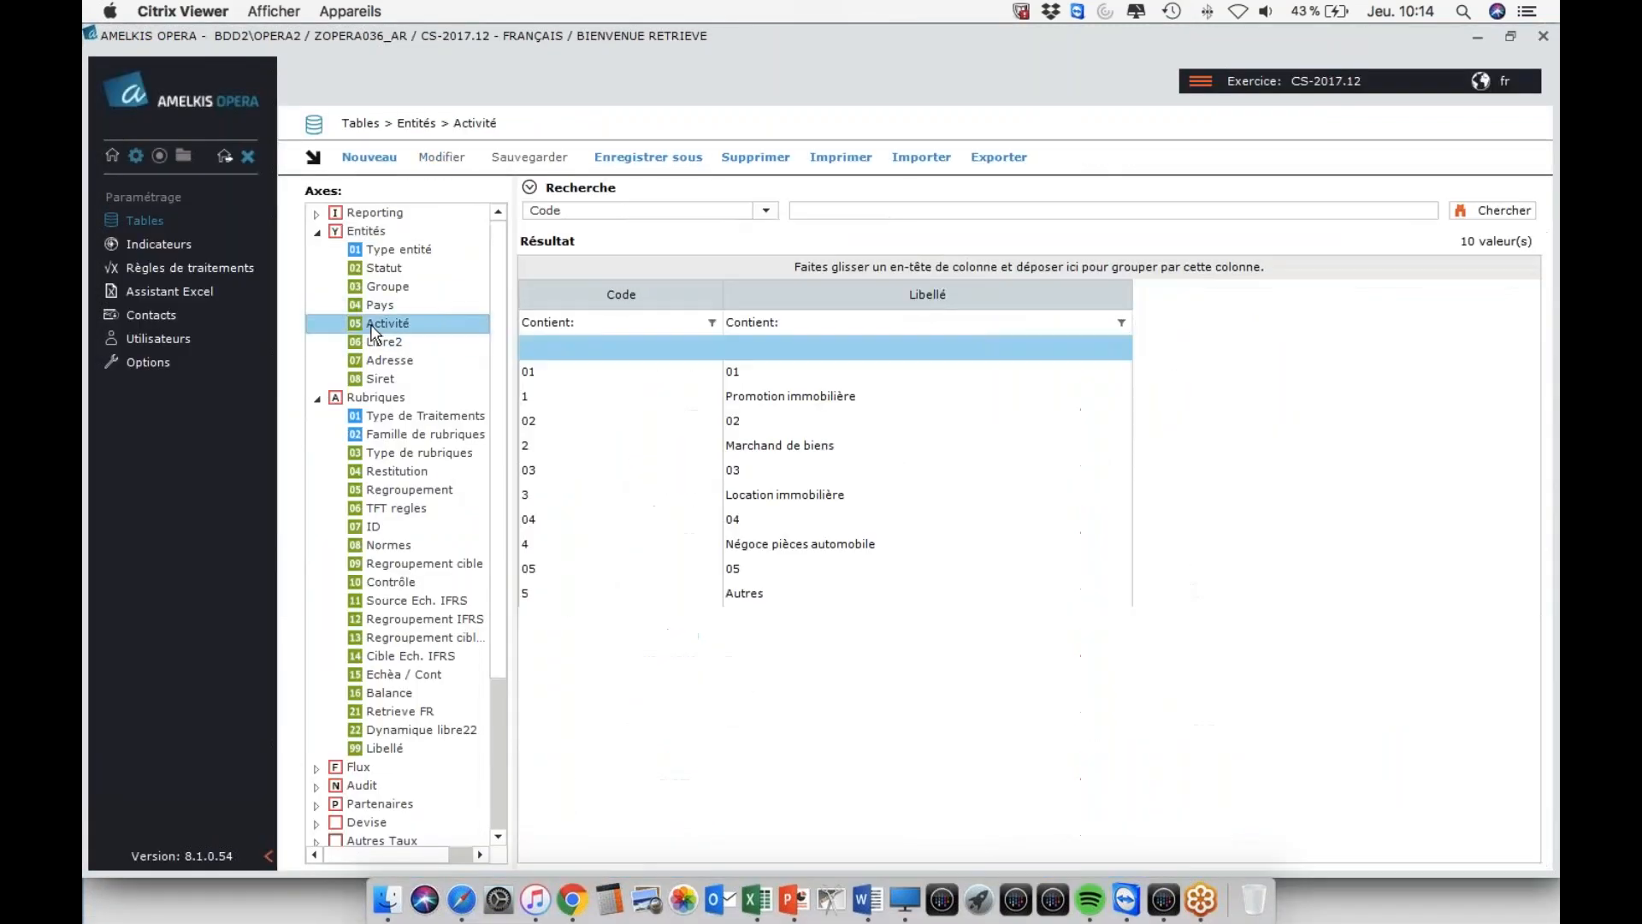
{"action": "key", "text": "alt+Tab"}
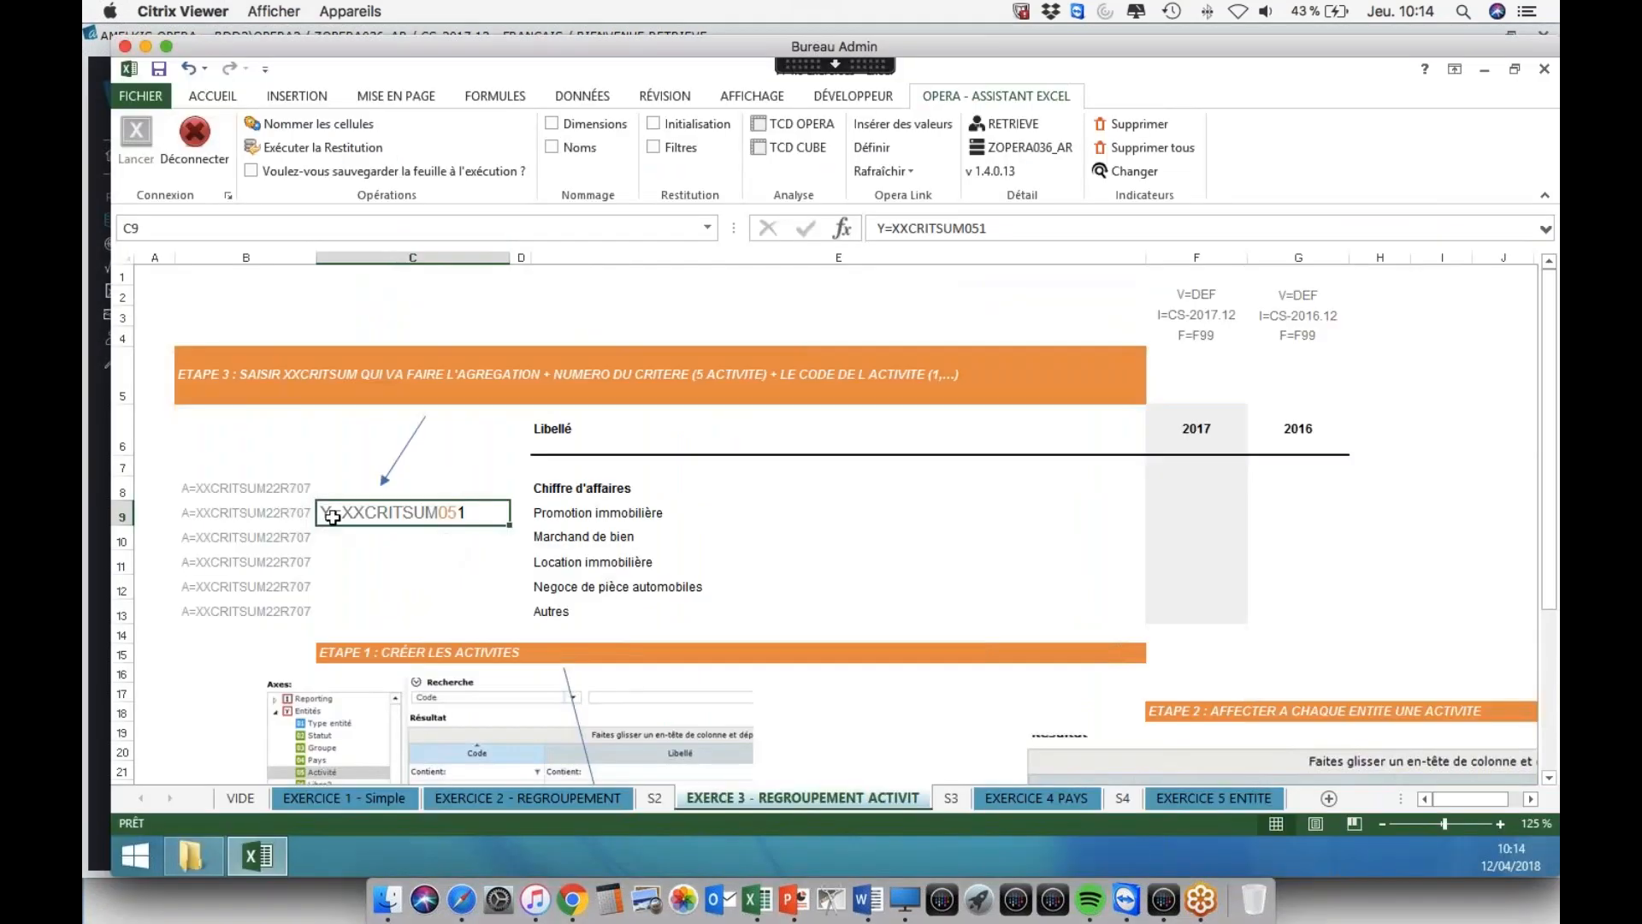
{"action": "key", "text": "alt+Tab"}
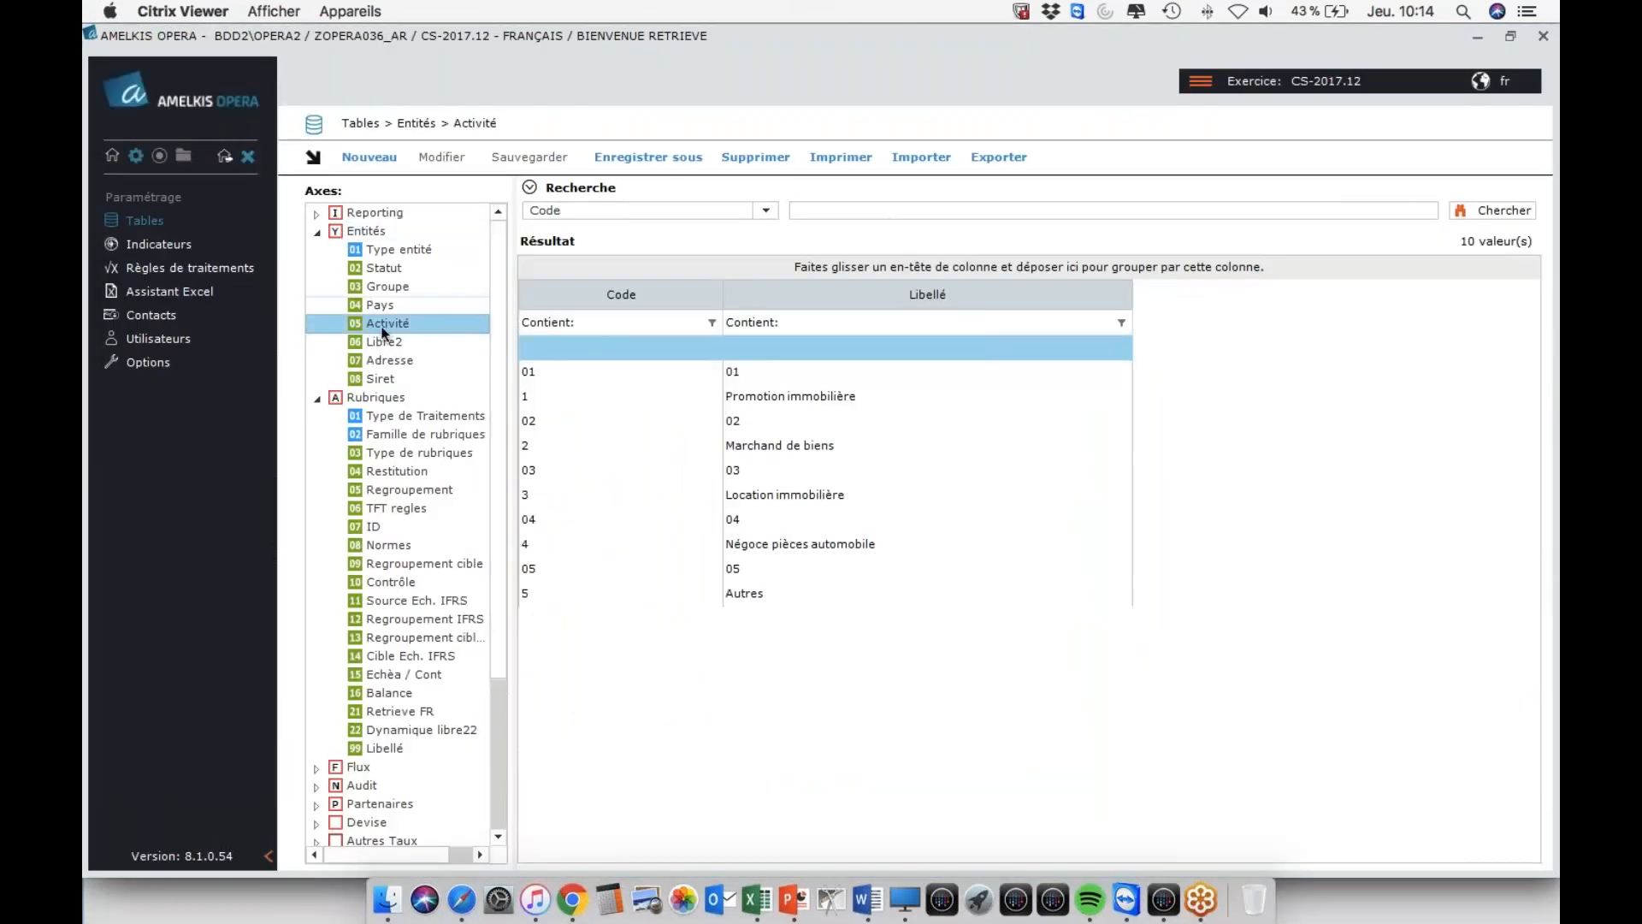
{"action": "key", "text": "alt+Tab"}
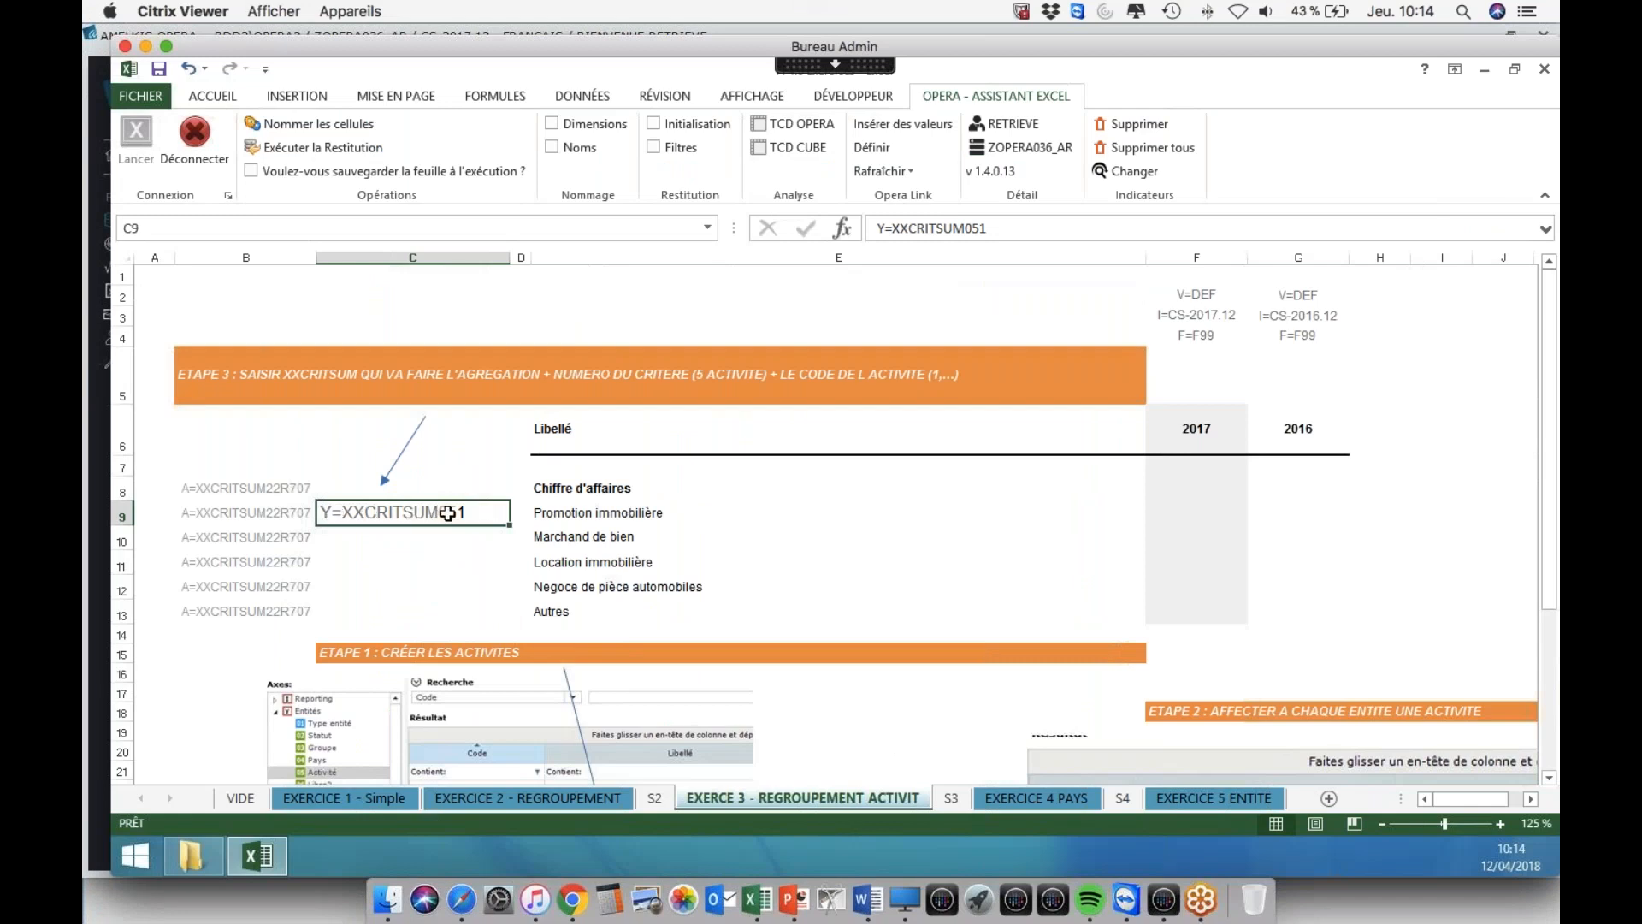
{"action": "key", "text": "alt+Tab"}
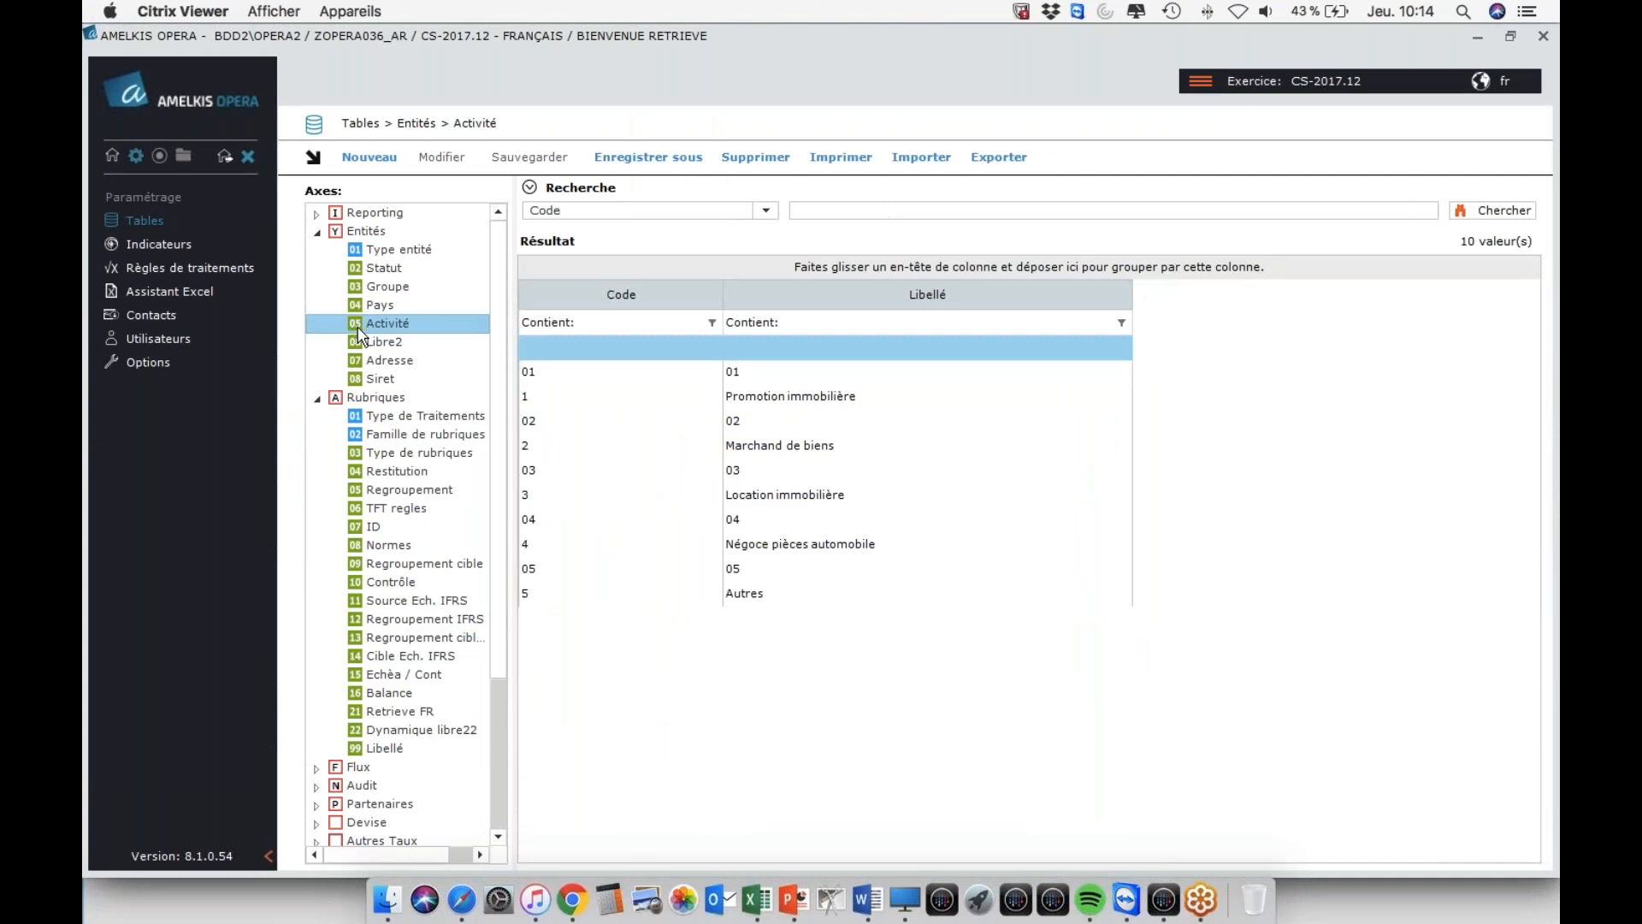
{"action": "key", "text": "alt+Tab"}
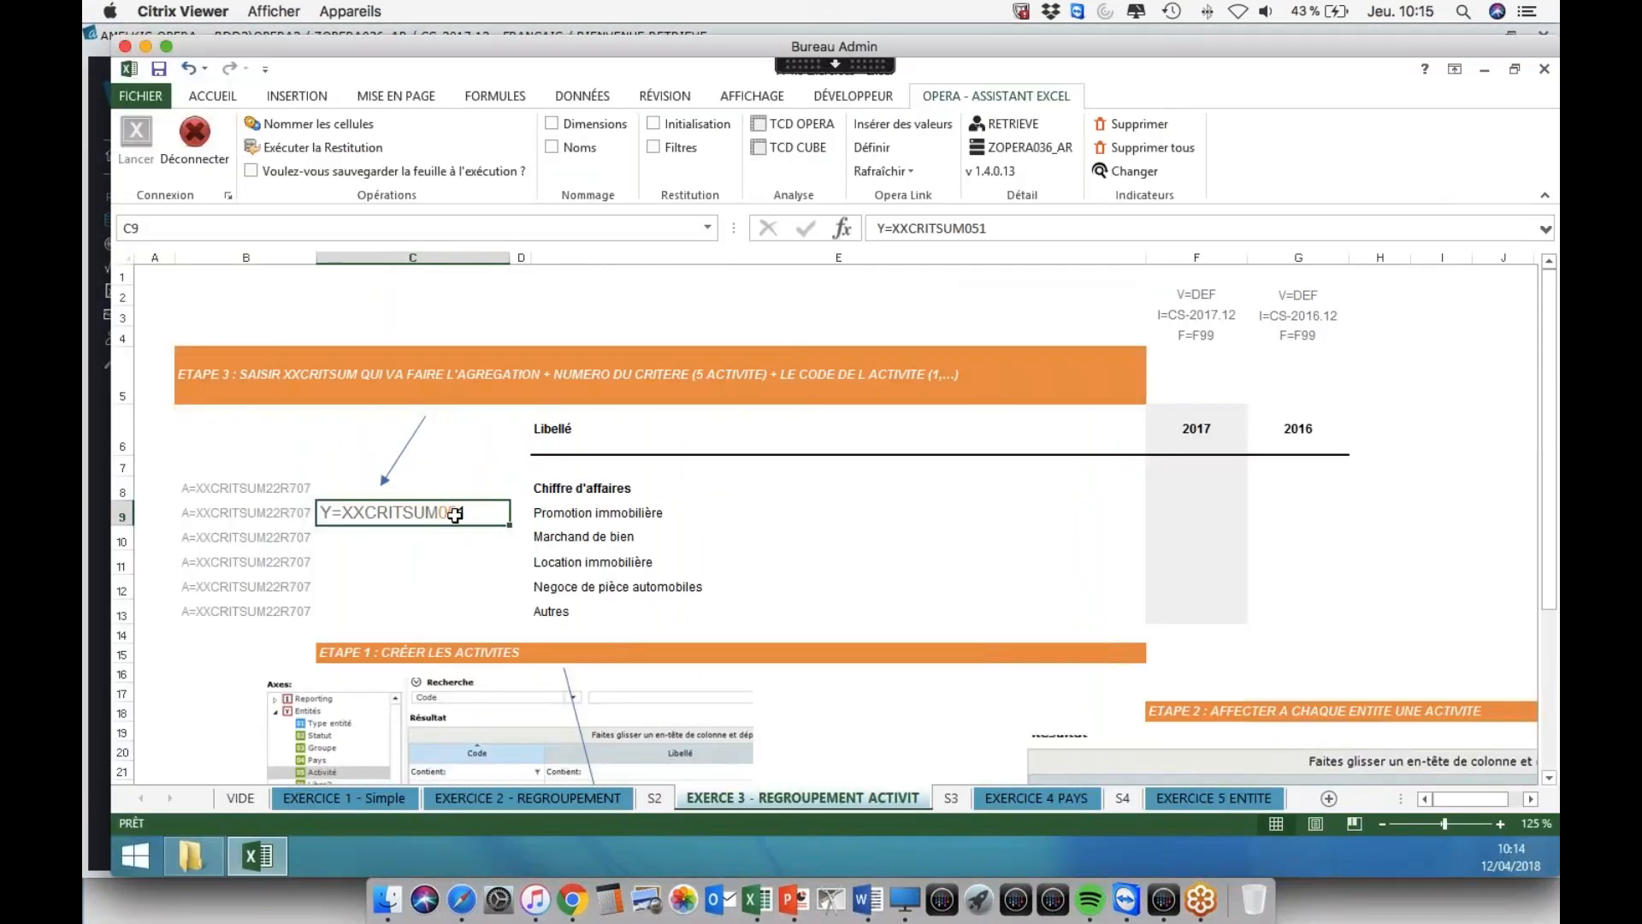
- Sort the Activité values by code in Amelkis Opera, select code 1 Promotion immobilière and return to Excel
{"action": "key", "text": "alt+Tab"}
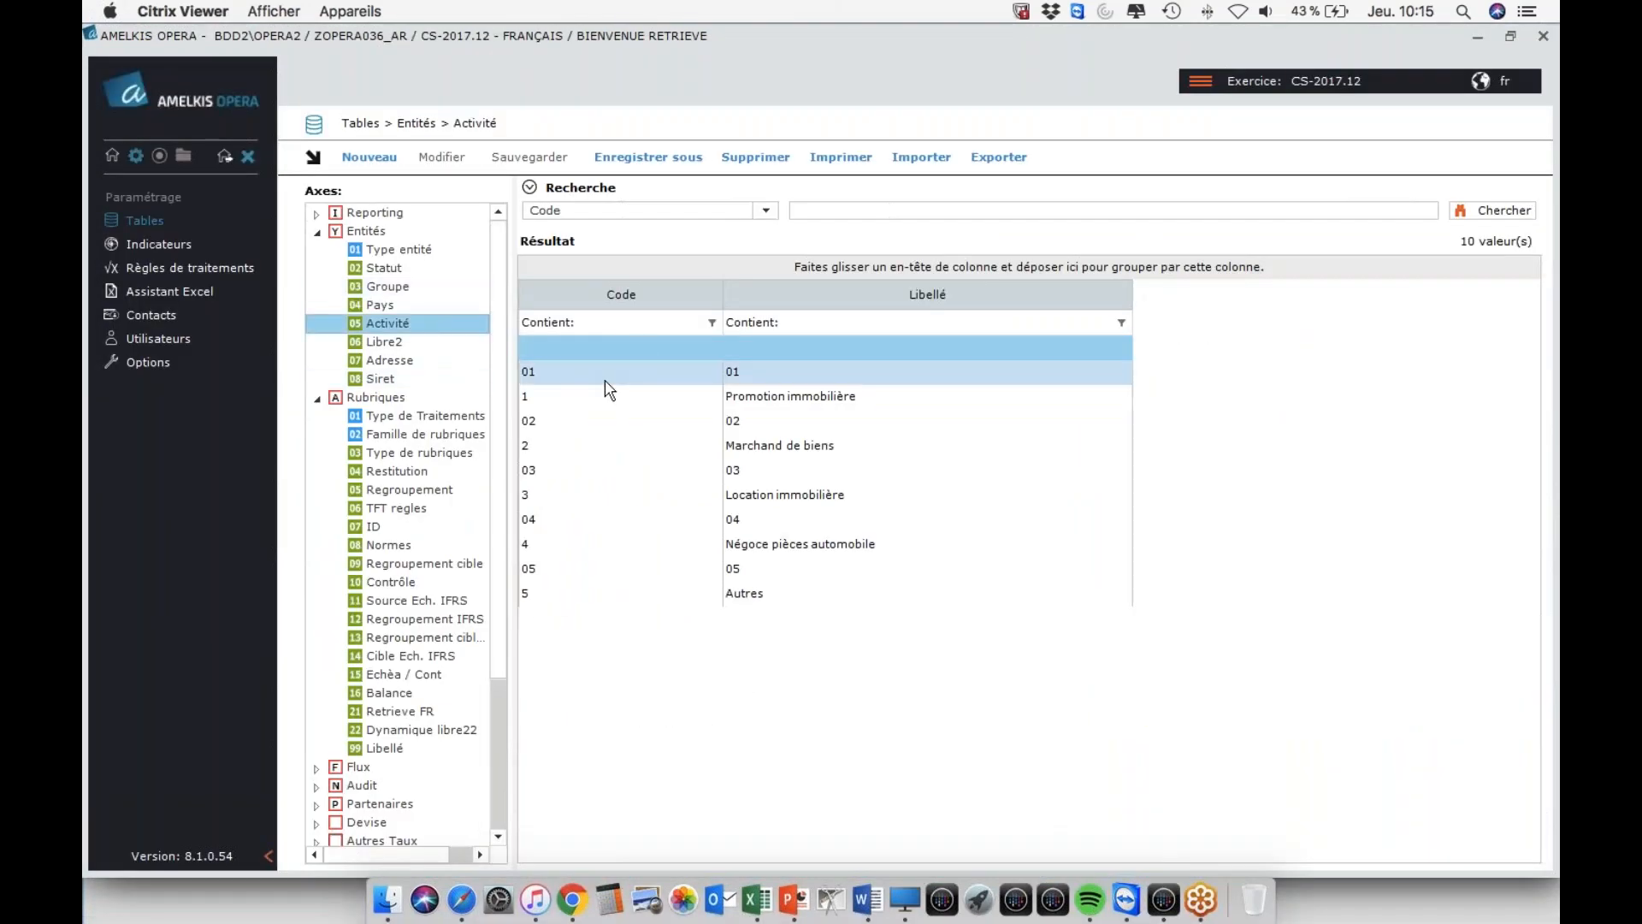
{"action": "left_click", "coordinate": [590, 294]}
{"action": "left_click", "coordinate": [659, 505]}
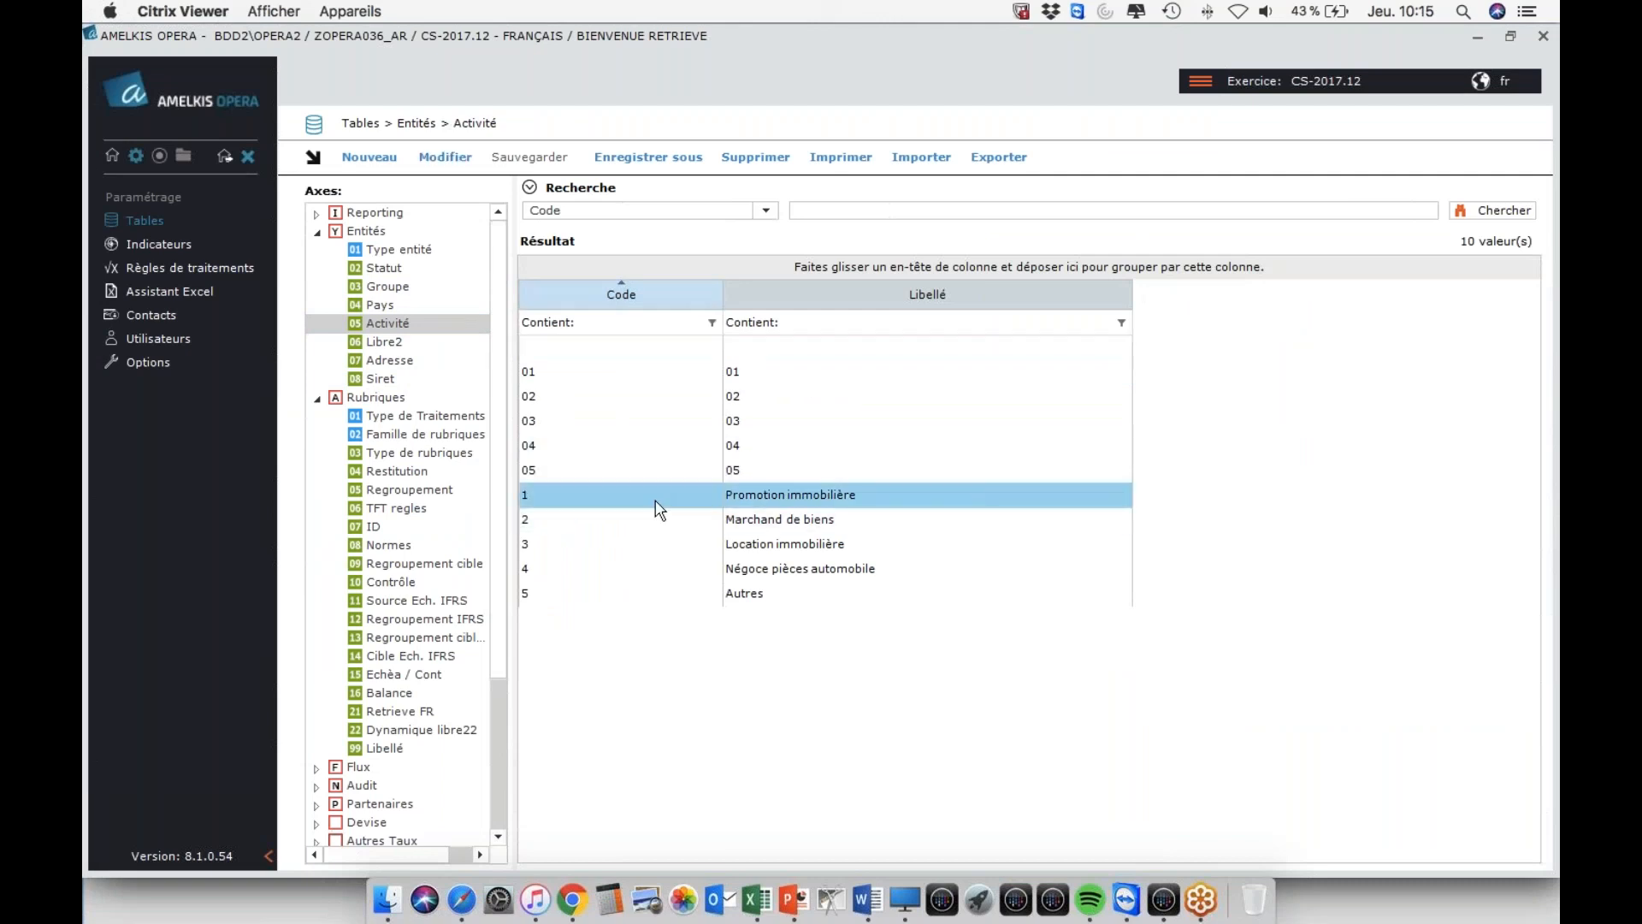
{"action": "key", "text": "alt+Tab"}
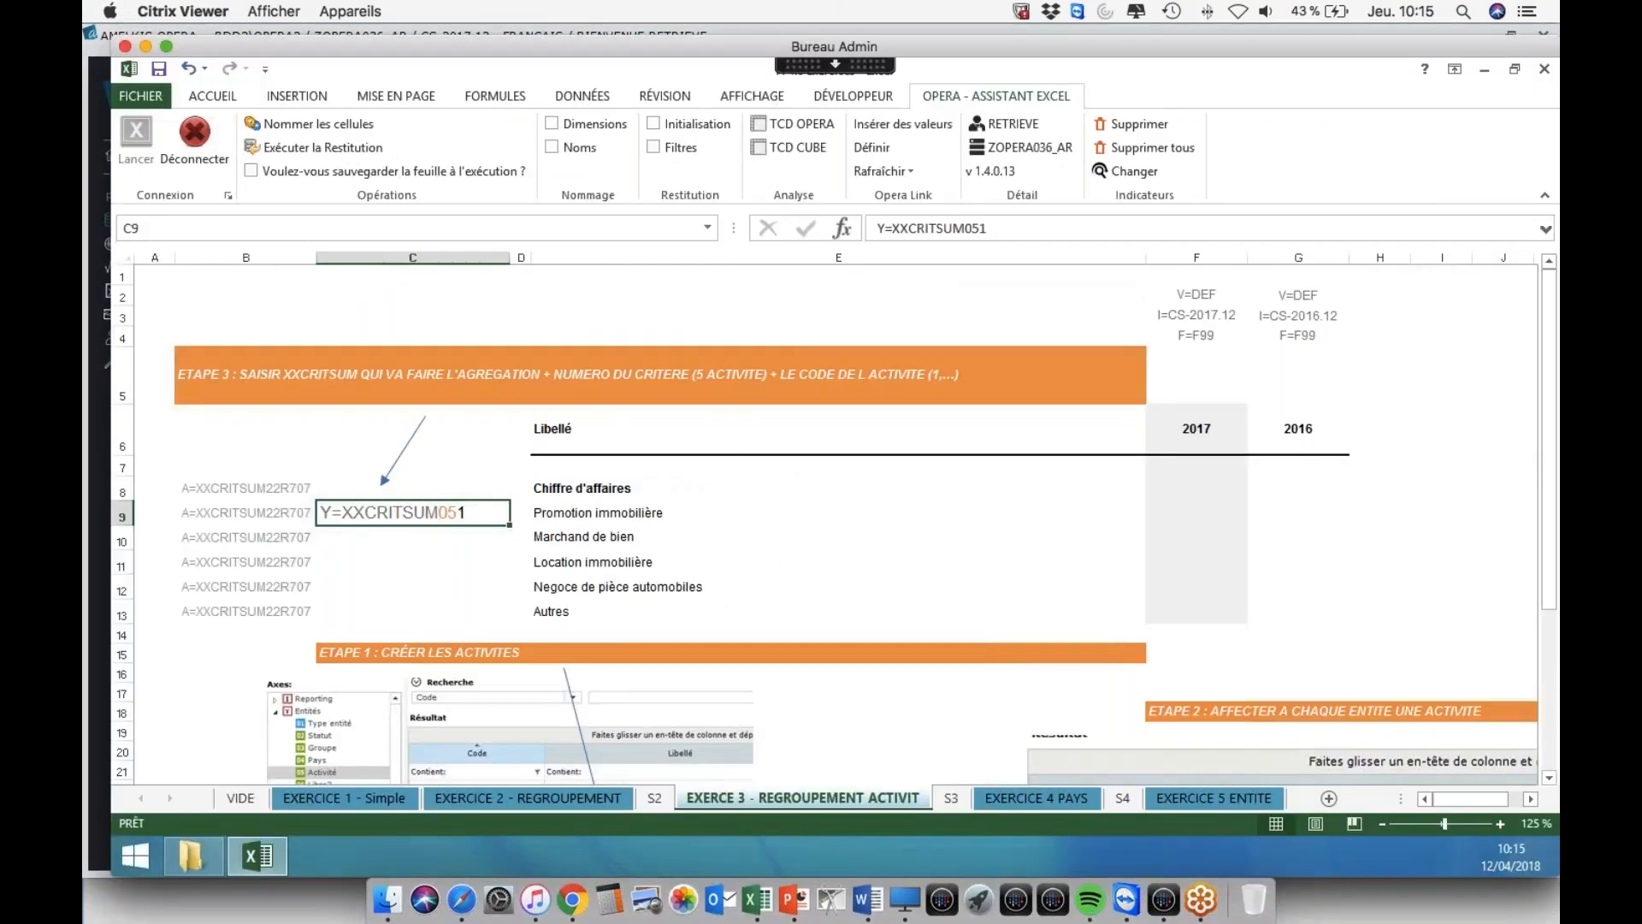
- Define the Opera Link with B8:C9 as rows, F2:G4 as columns and Consolidé as the amount
{"action": "left_click", "coordinate": [1232, 517]}
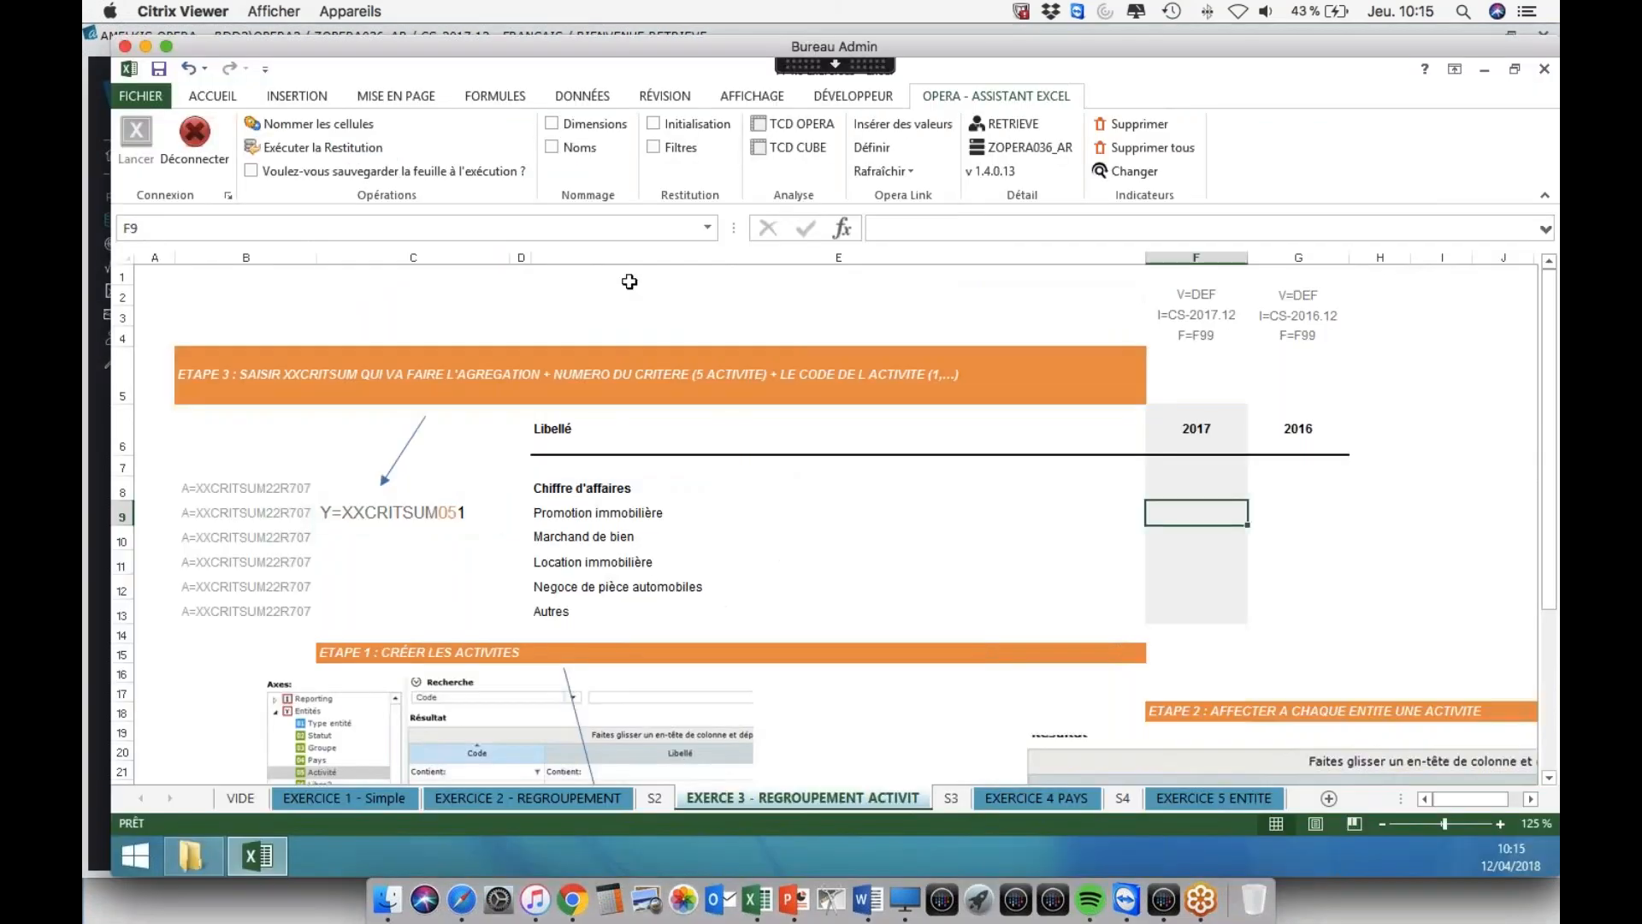
{"action": "left_click", "coordinate": [872, 147]}
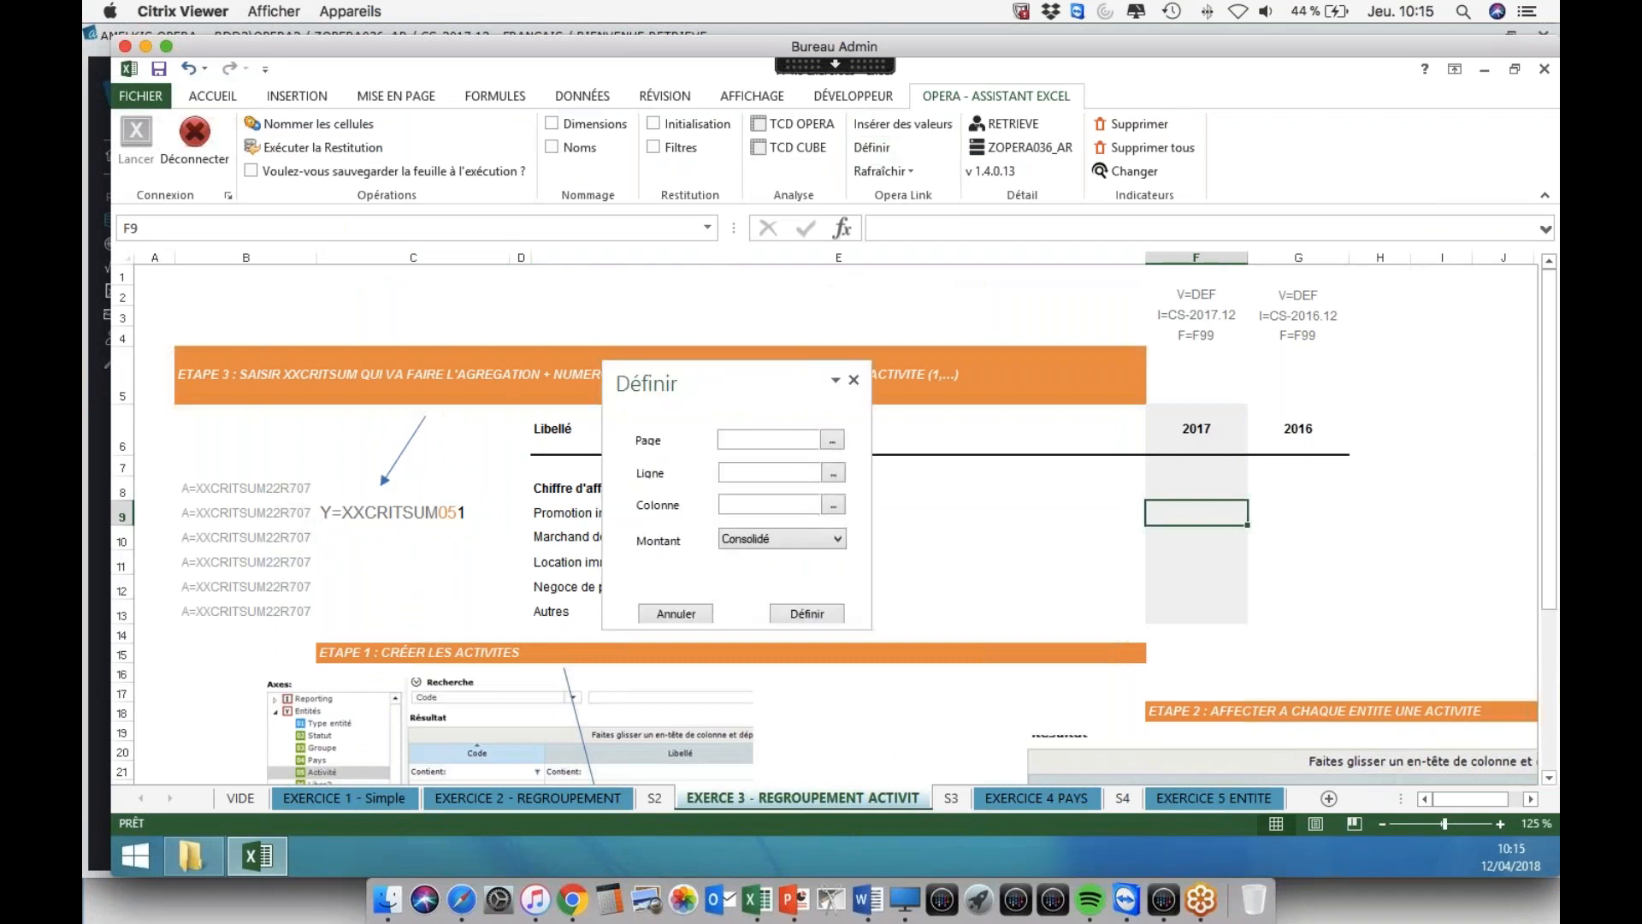
{"action": "left_click_drag", "start_coordinate": [290, 513], "coordinate": [405, 516]}
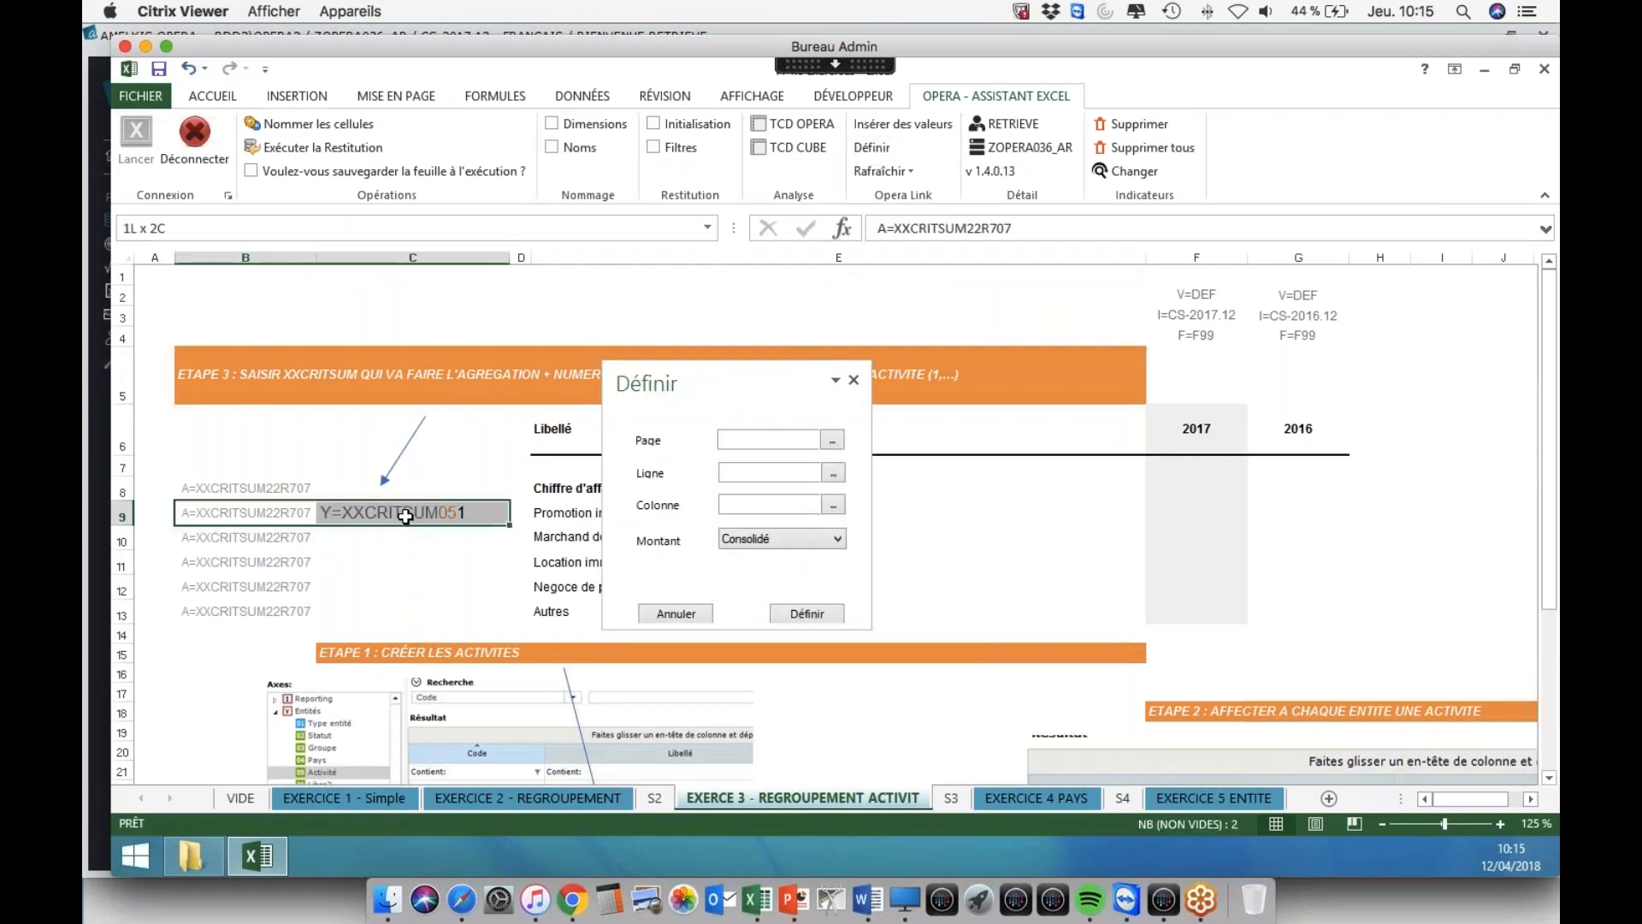
{"action": "left_click_drag", "start_coordinate": [254, 487], "coordinate": [405, 515]}
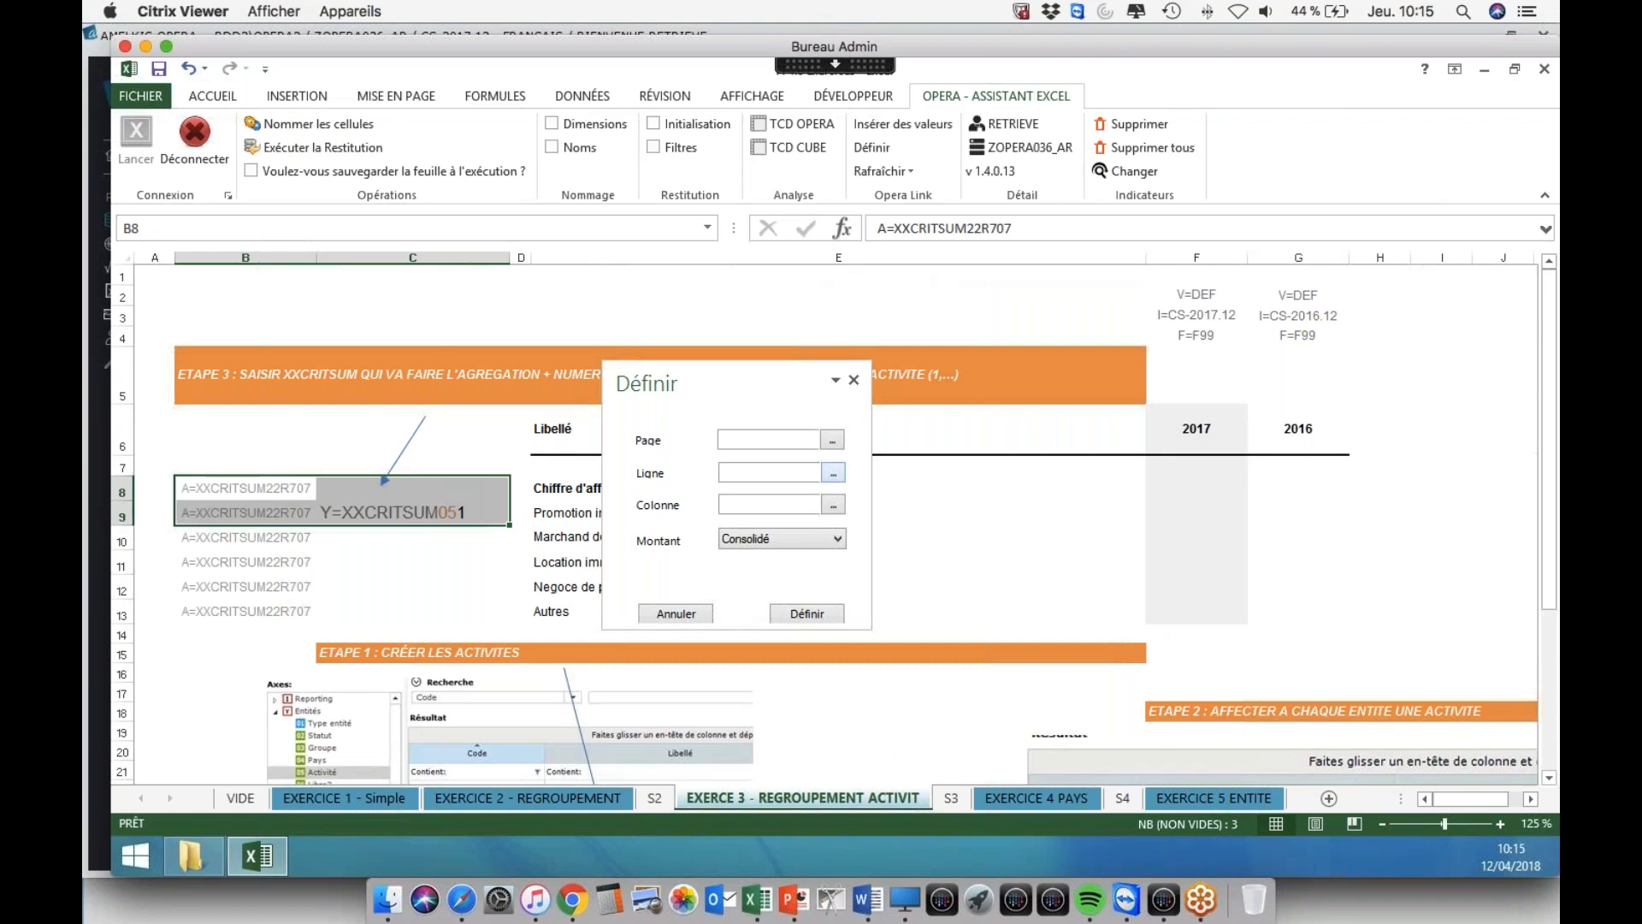
{"action": "left_click", "coordinate": [832, 472]}
{"action": "left_click_drag", "start_coordinate": [1193, 295], "coordinate": [1273, 326]}
{"action": "left_click", "coordinate": [832, 504]}
{"action": "left_click", "coordinate": [808, 613]}
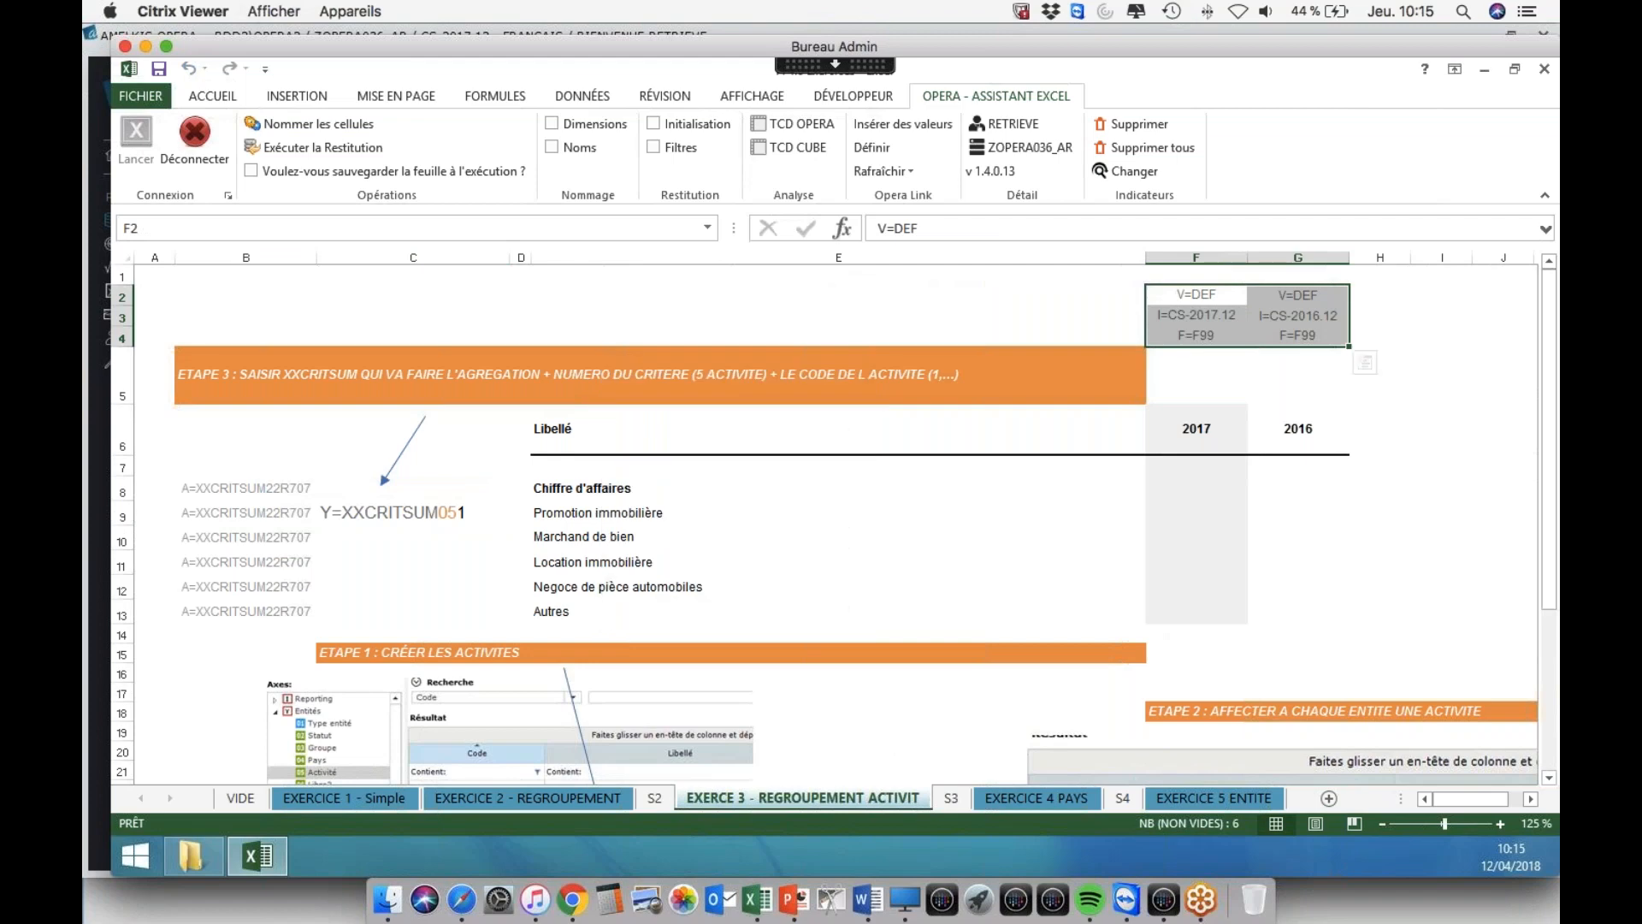
- Refresh the Opera values of the whole sheet and inspect the 2017 CONSDATA formulas in F8 and F9
{"action": "left_click", "coordinate": [1127, 540]}
{"action": "left_click", "coordinate": [1173, 538]}
{"action": "left_click", "coordinate": [888, 171]}
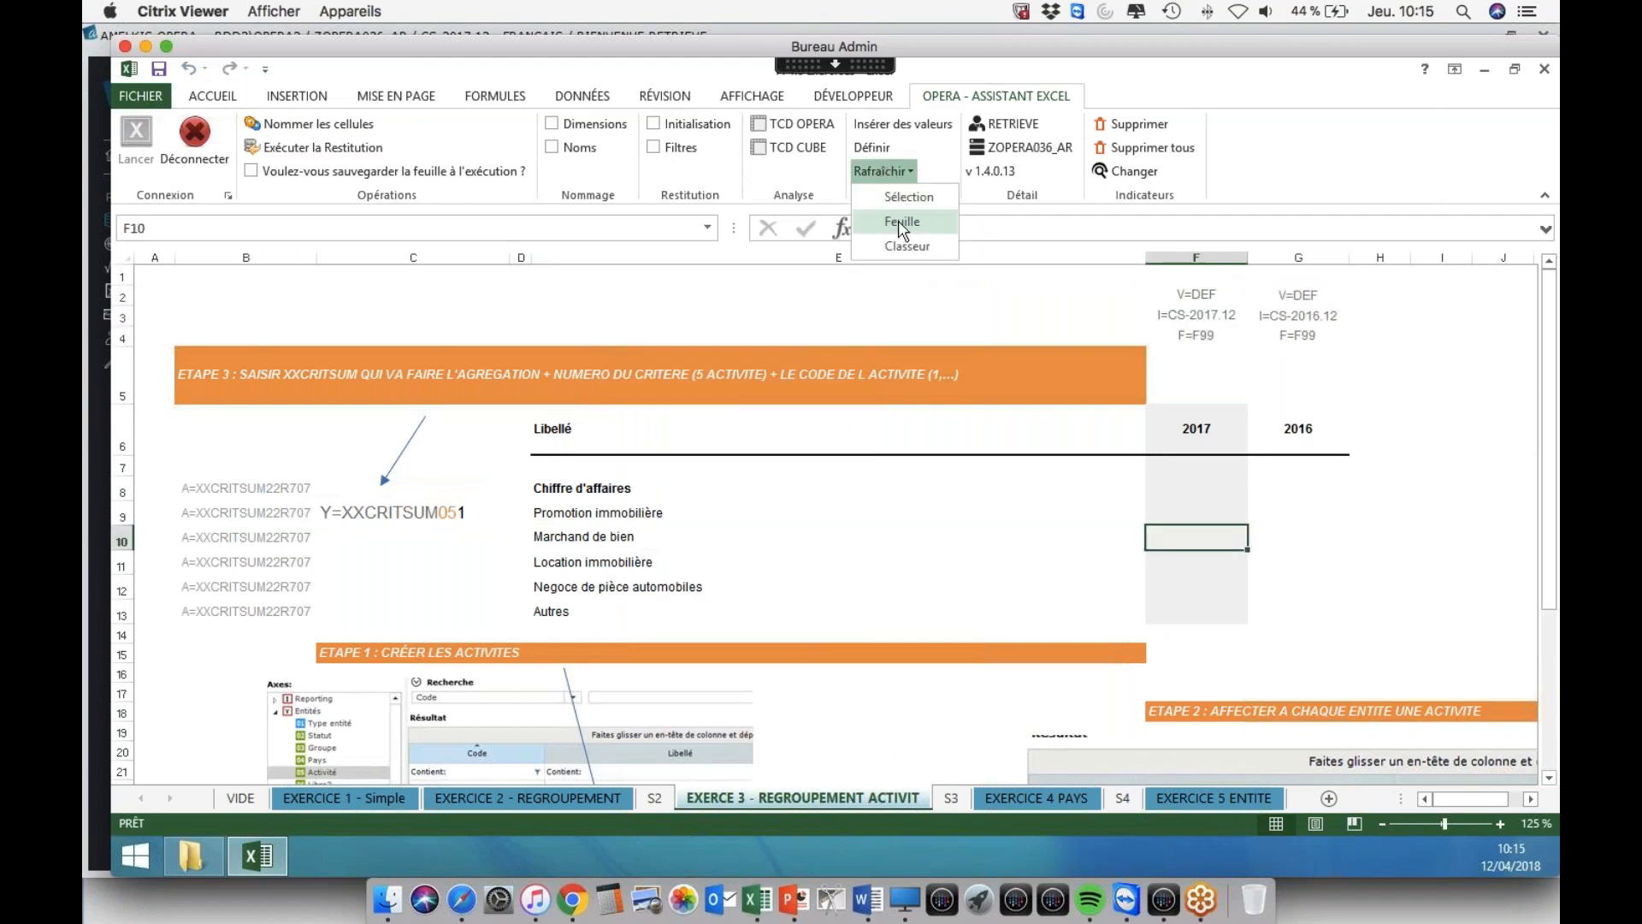
{"action": "left_click", "coordinate": [901, 224]}
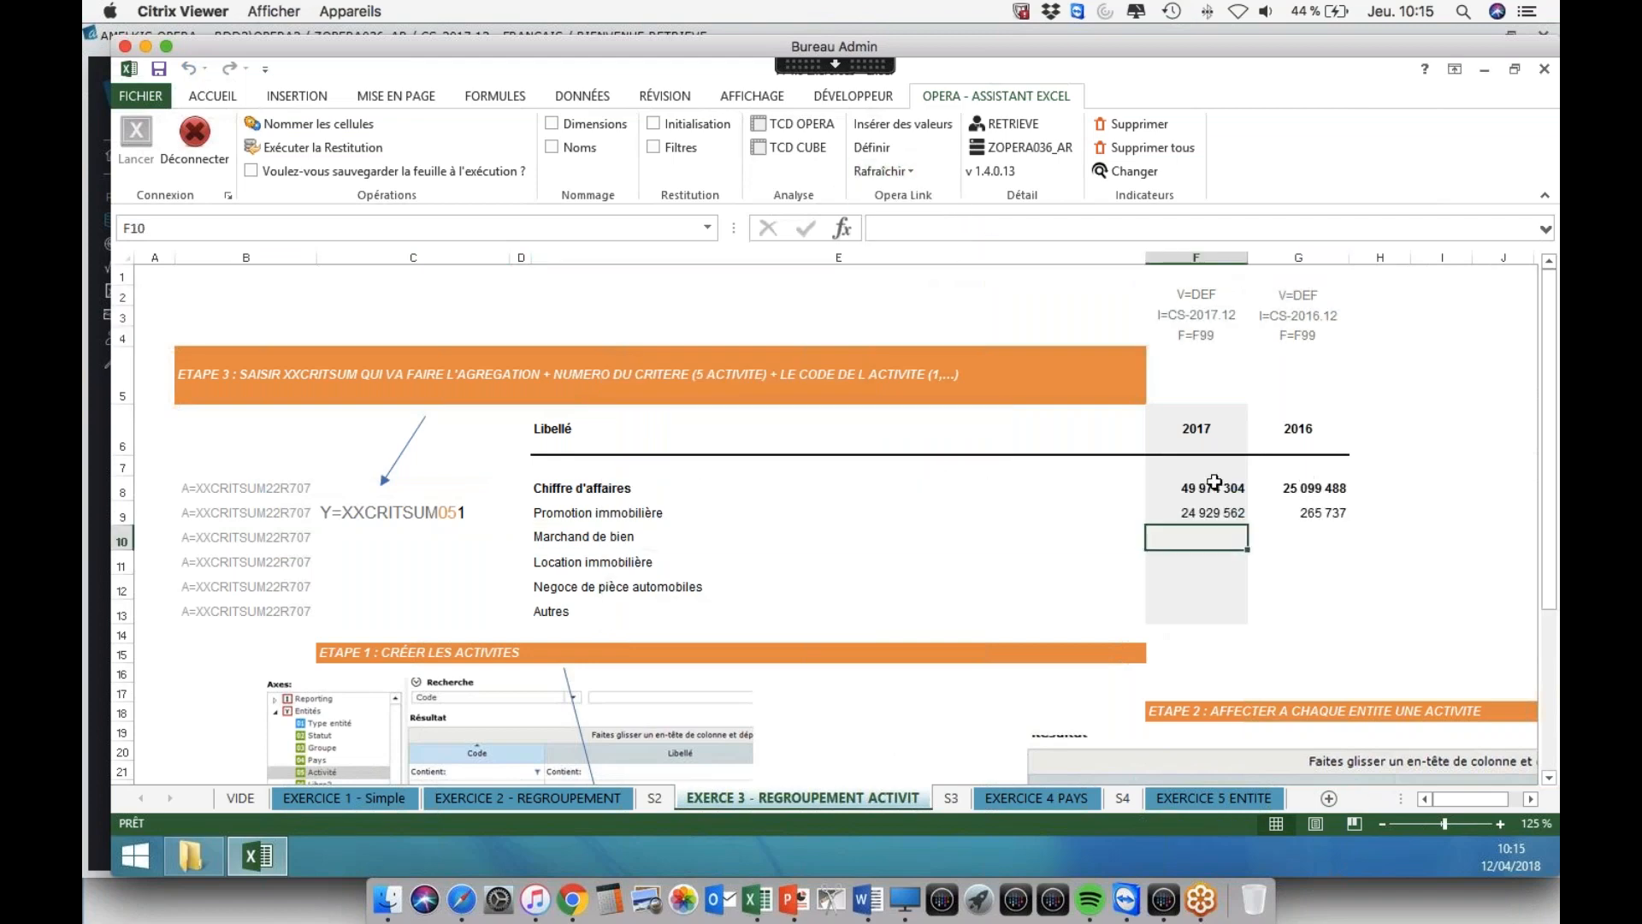
{"action": "left_click", "coordinate": [1214, 482]}
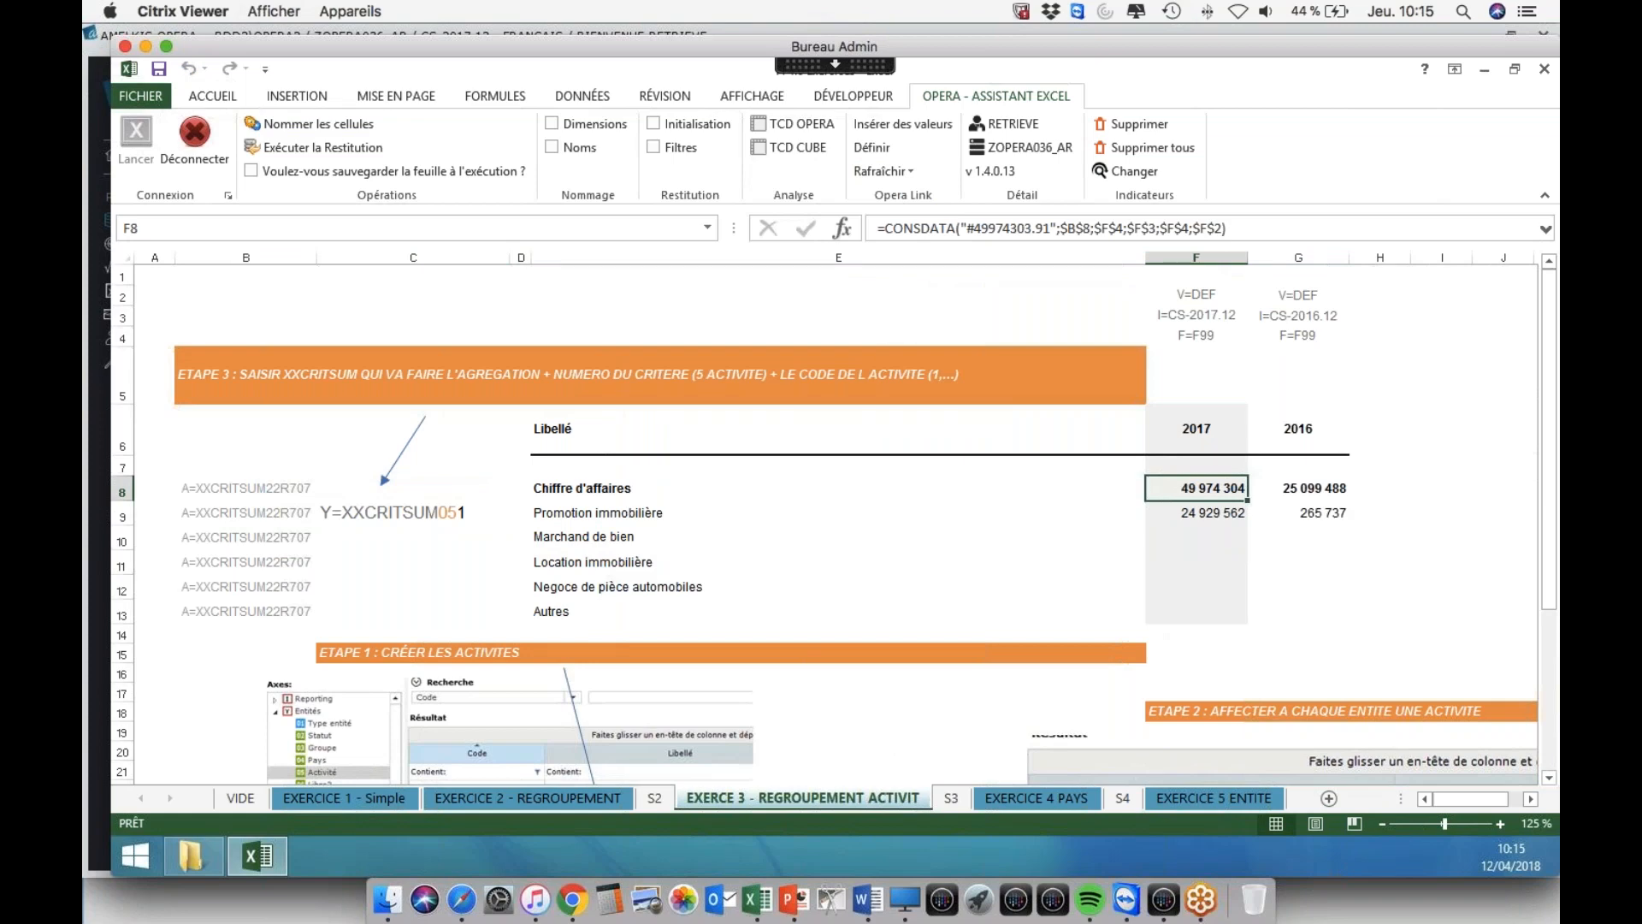
{"action": "left_click", "coordinate": [1223, 510]}
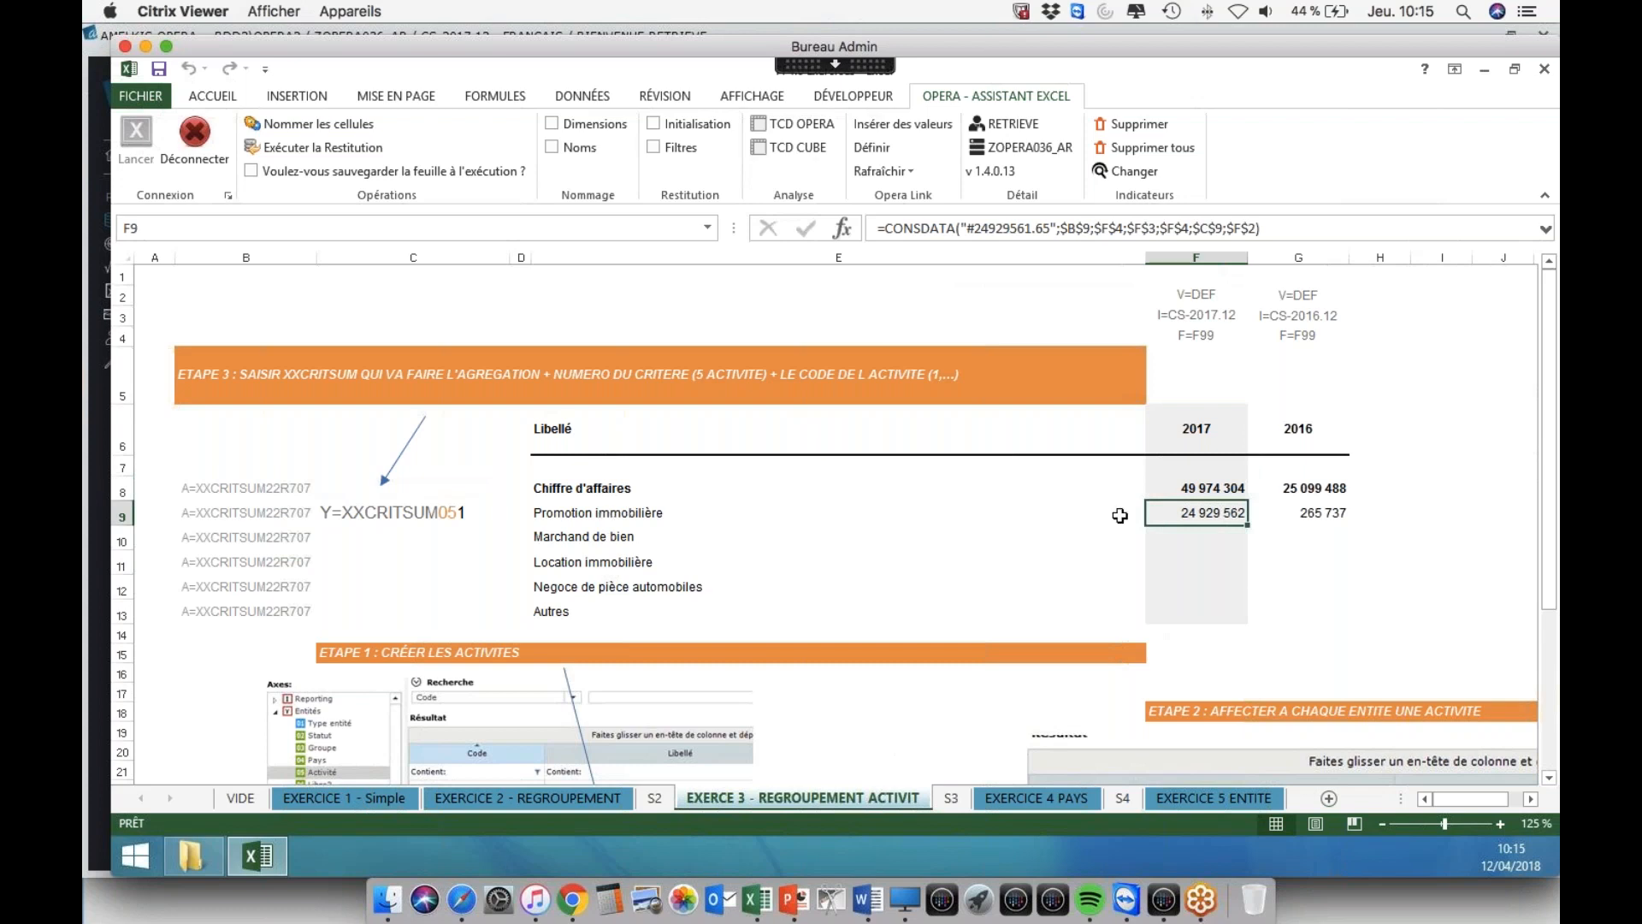
- Copy the Y=XXCRITSUM051 activity code from C9 into each of the cells C10:C13
{"action": "left_click", "coordinate": [425, 514]}
{"action": "key", "text": "ctrl+c"}
{"action": "key", "text": "Down"}
{"action": "key", "text": "ctrl+v"}
{"action": "key", "text": "Down"}
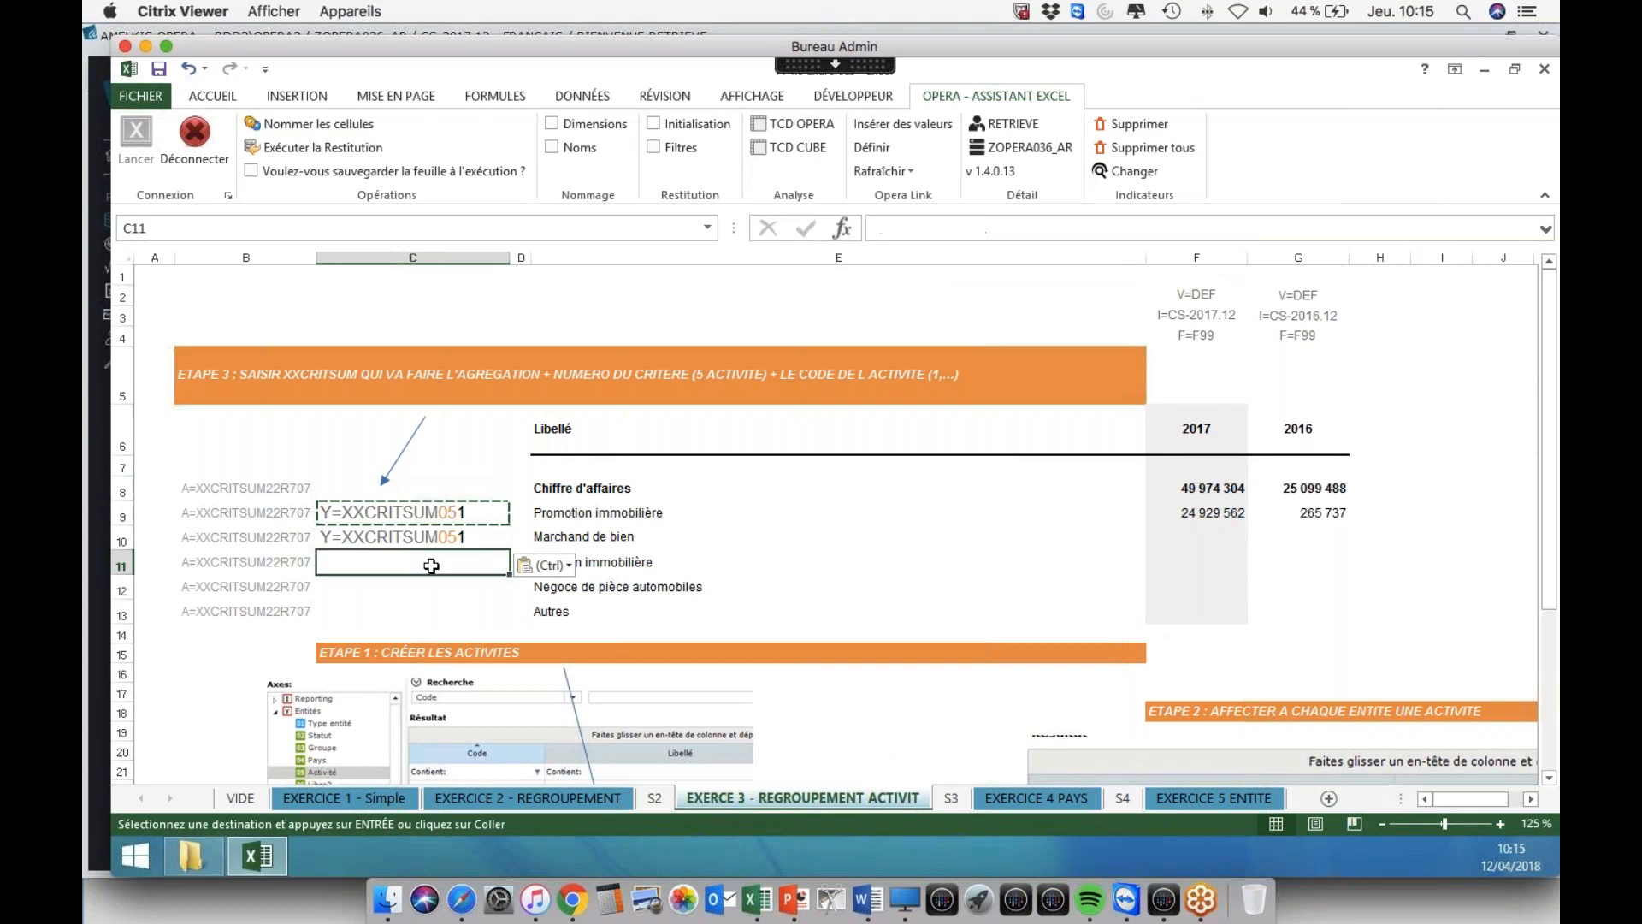
{"action": "key", "text": "ctrl+v"}
{"action": "key", "text": "Down"}
{"action": "key", "text": "ctrl+v"}
{"action": "key", "text": "Down"}
{"action": "key", "text": "ctrl+v"}
- Change the Marchand de bien activity code in C10 to Y=XXCRITSUM052
{"action": "left_click", "coordinate": [419, 535]}
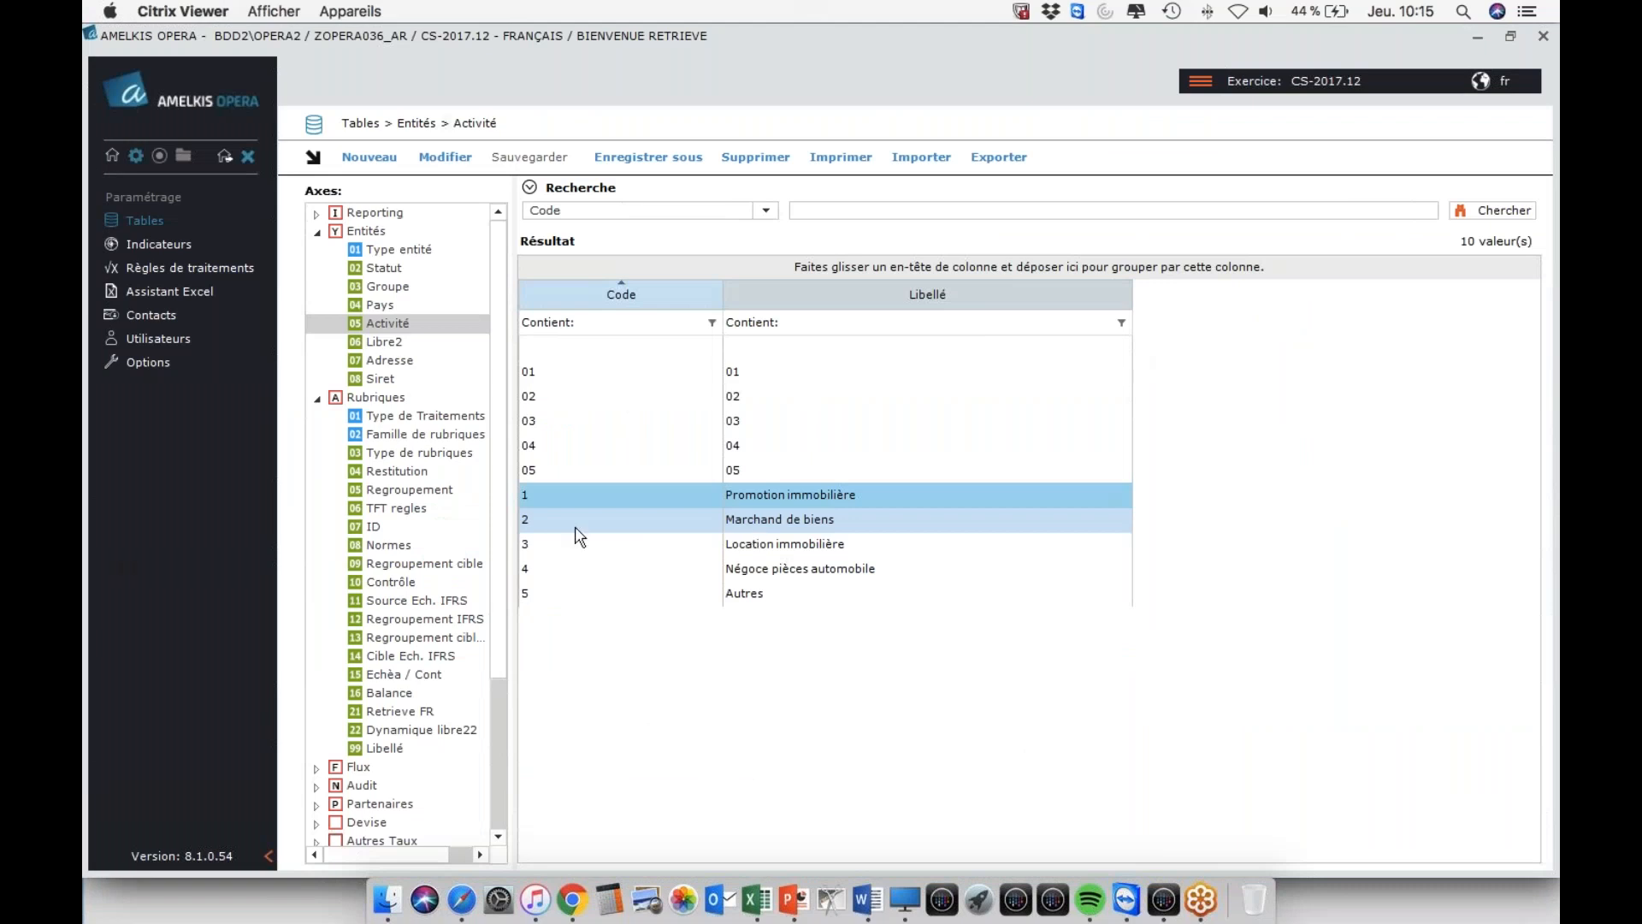
{"action": "key", "text": "ctrl"}
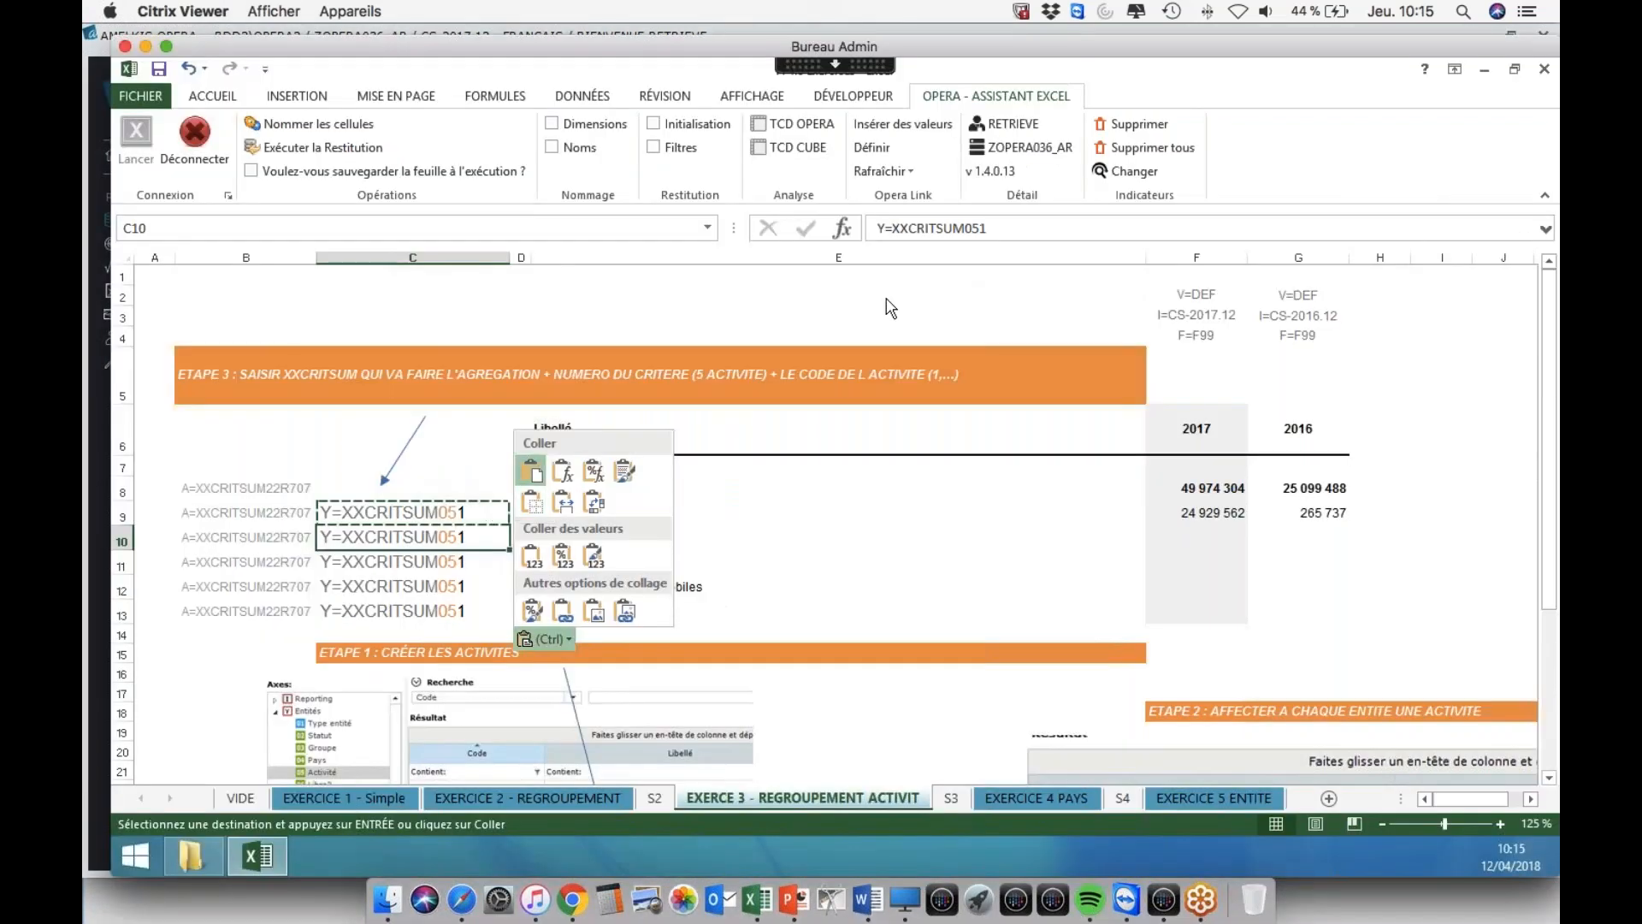
{"action": "key", "text": "Escape"}
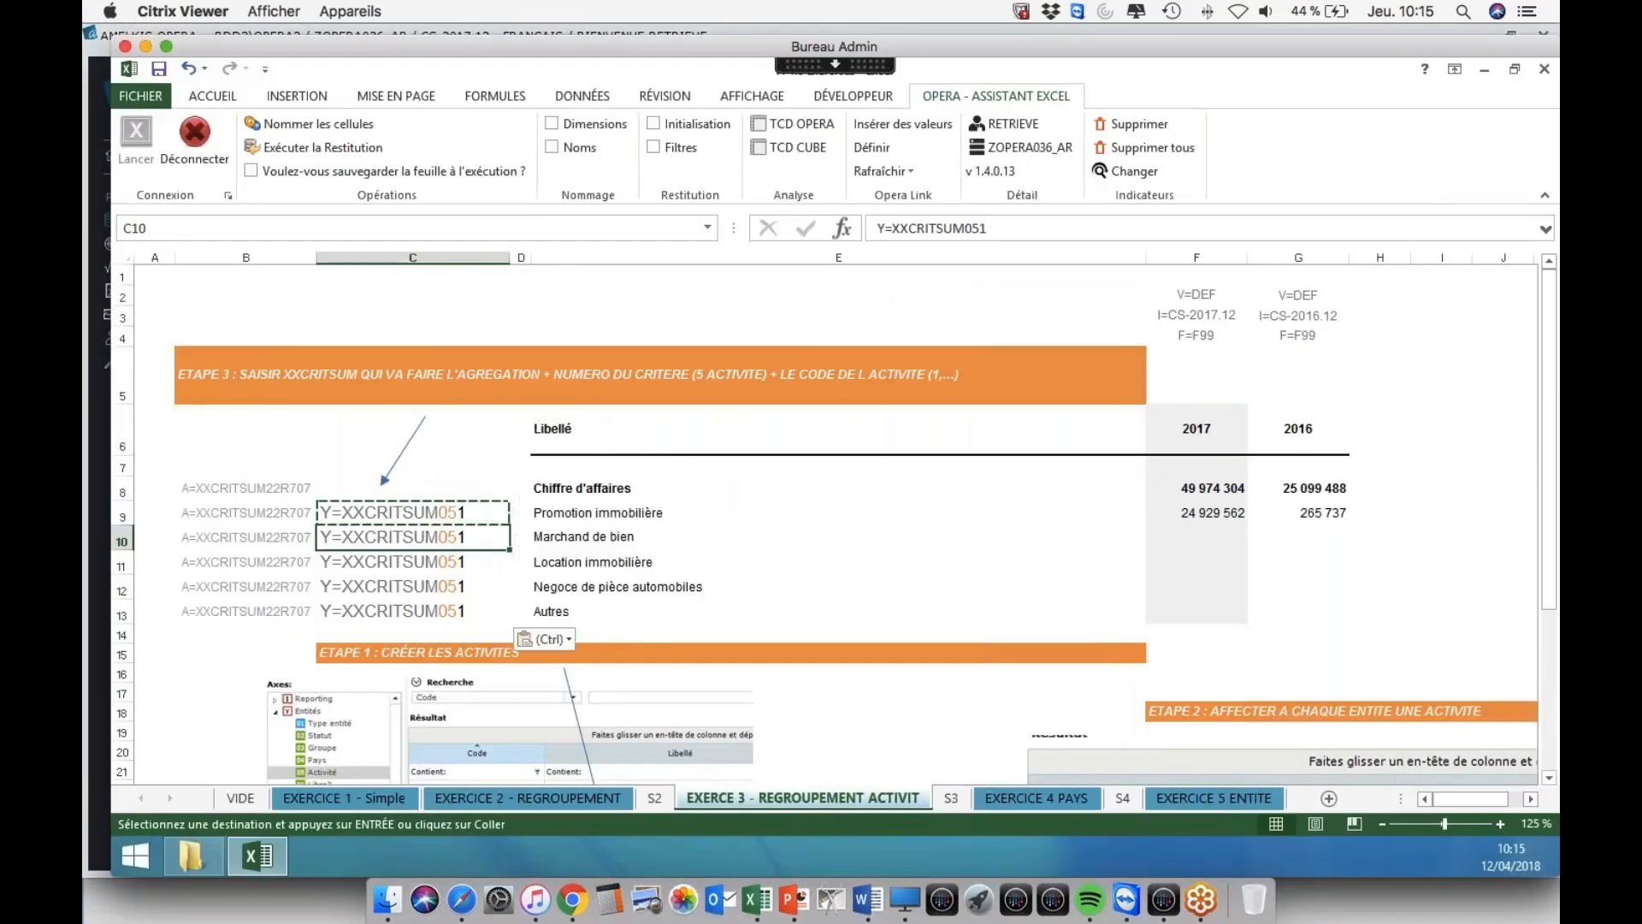
{"action": "left_click", "coordinate": [1009, 229]}
{"action": "key", "text": "BackSpace"}
{"action": "type", "text": "2"}
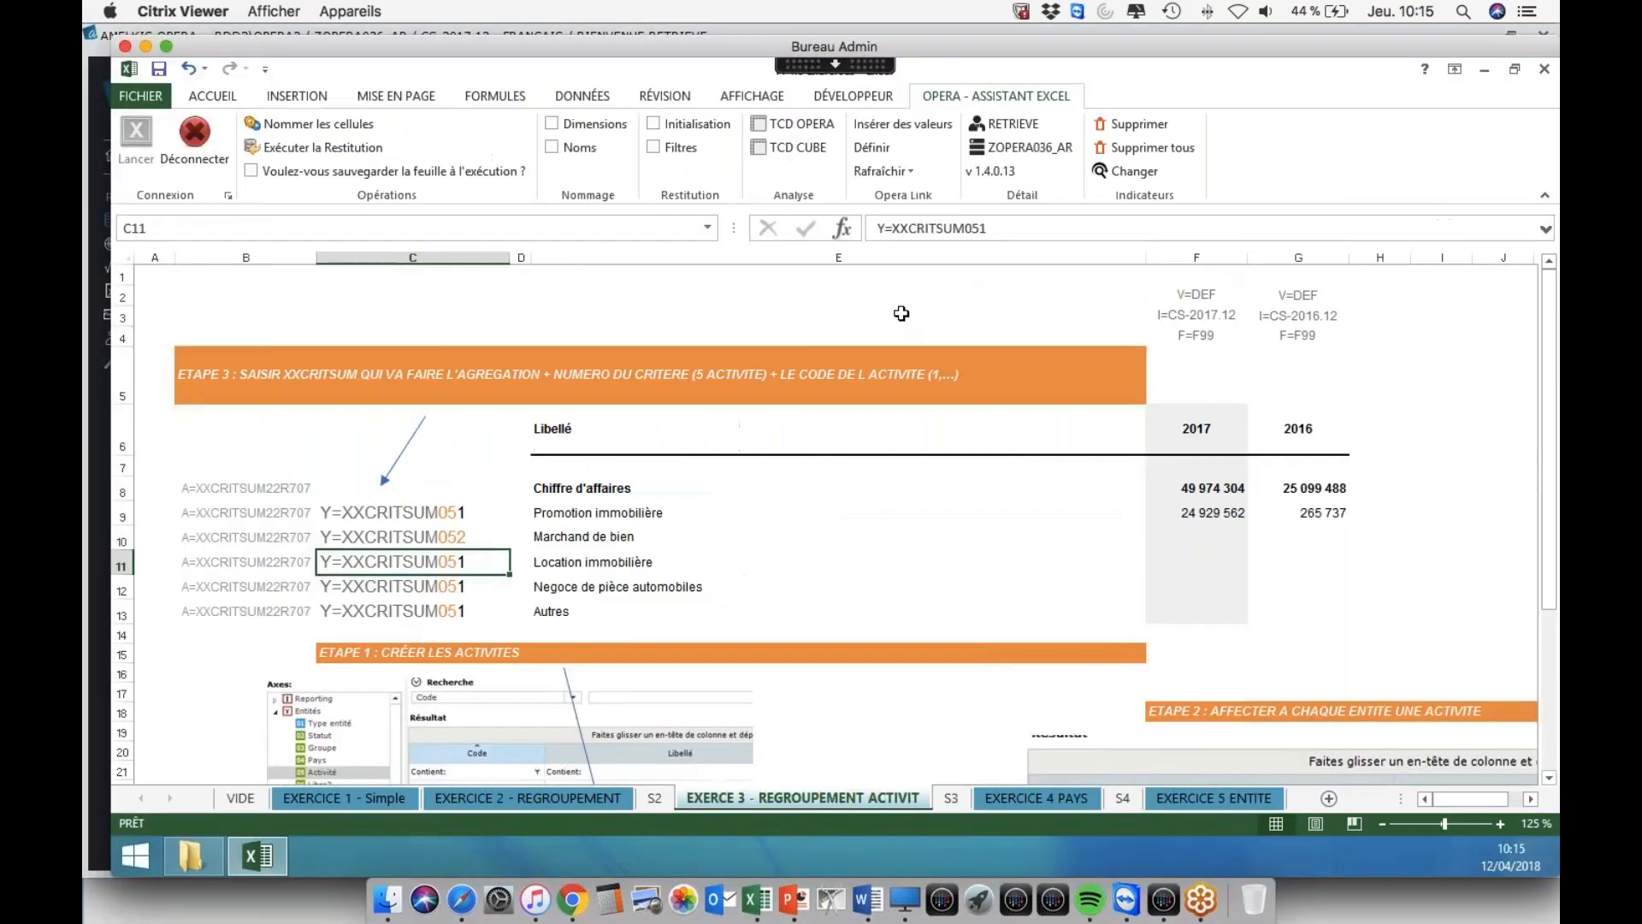
- Change the activity codes in C11, C12 and C13 to Y=XXCRITSUM053, Y=XXCRITSUM054 and Y=XXCRITSUM055 respectively
{"action": "left_click", "coordinate": [1000, 223]}
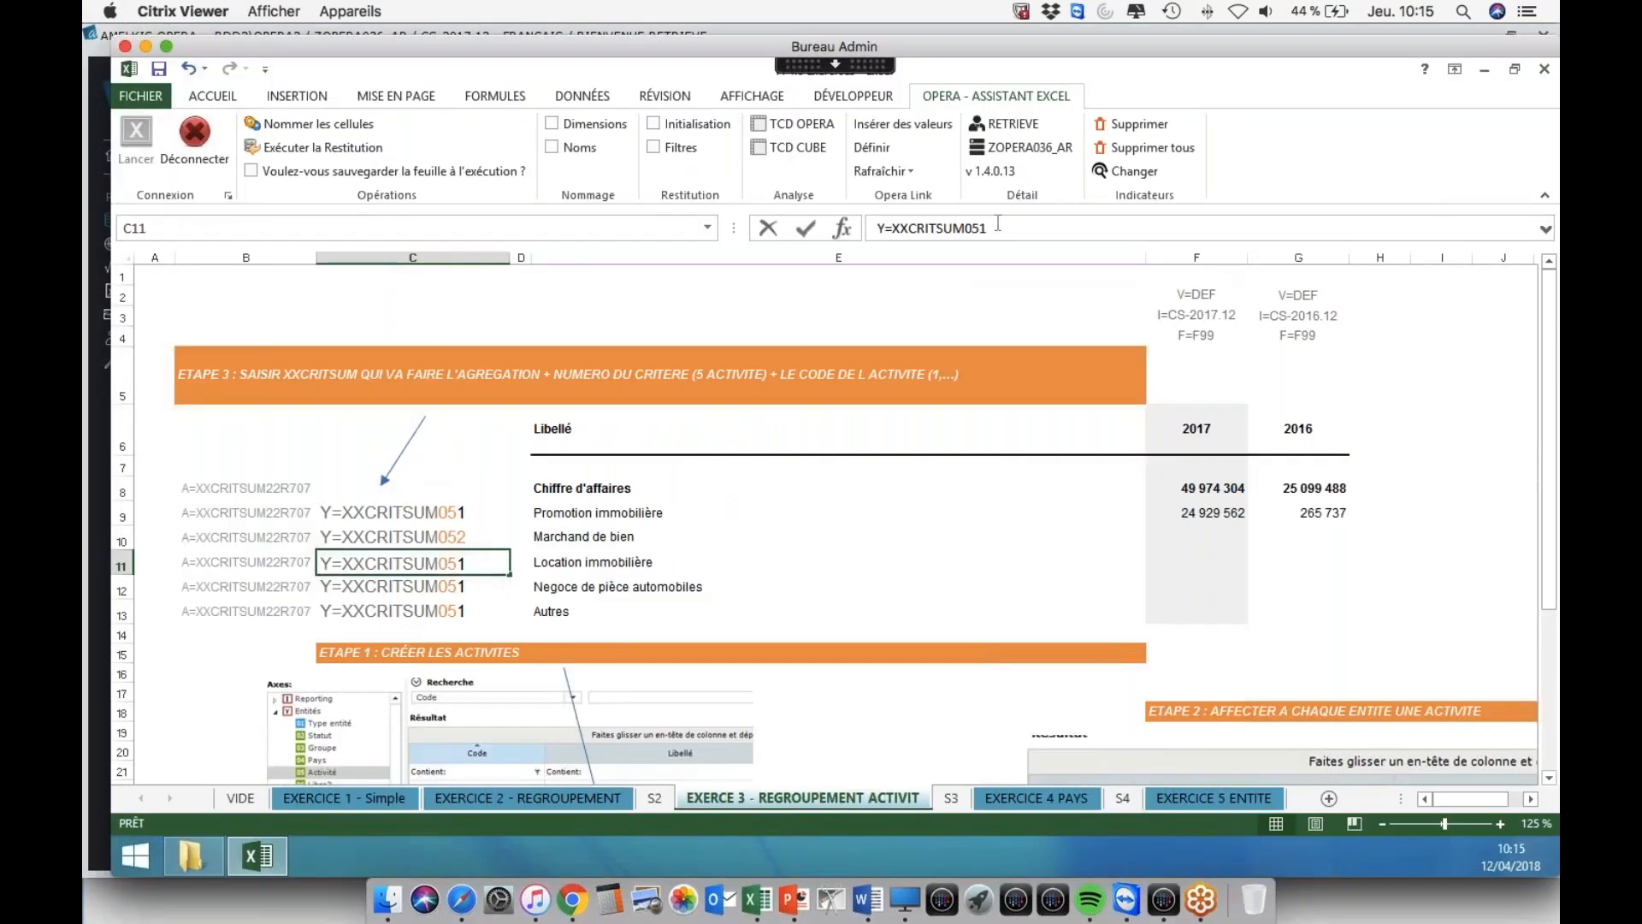
{"action": "key", "text": "BackSpace"}
{"action": "type", "text": "3"}
{"action": "key", "text": "Return"}
{"action": "left_click", "coordinate": [1000, 225]}
{"action": "key", "text": "BackSpace"}
{"action": "type", "text": "4"}
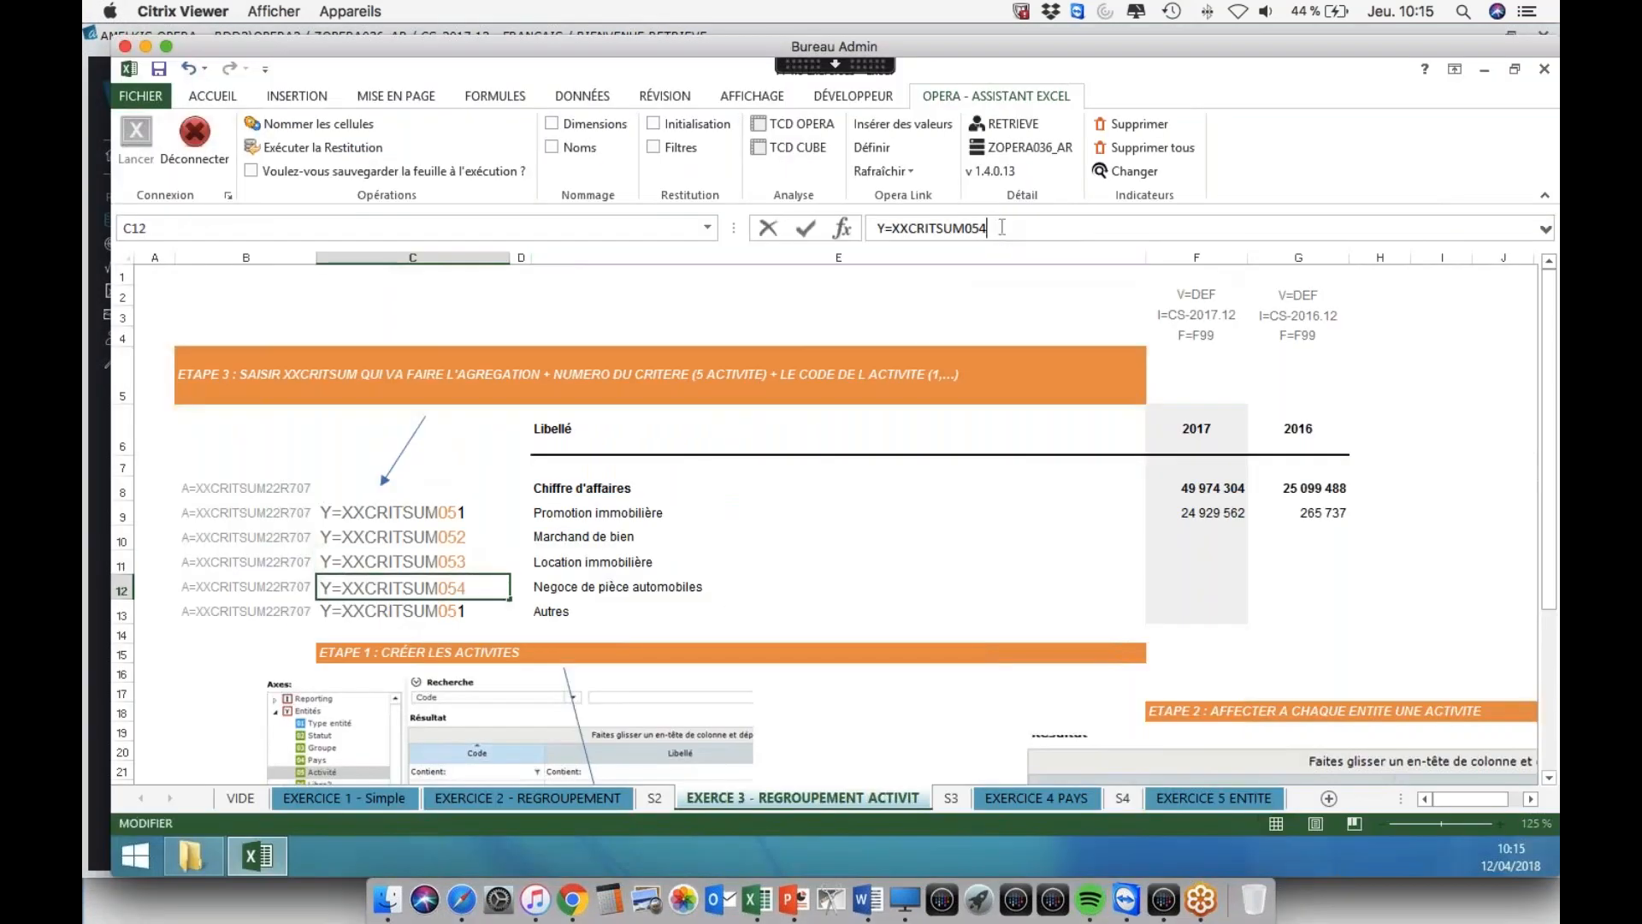
{"action": "key", "text": "Return"}
{"action": "left_click", "coordinate": [1001, 226]}
{"action": "key", "text": "BackSpace"}
{"action": "type", "text": "5"}
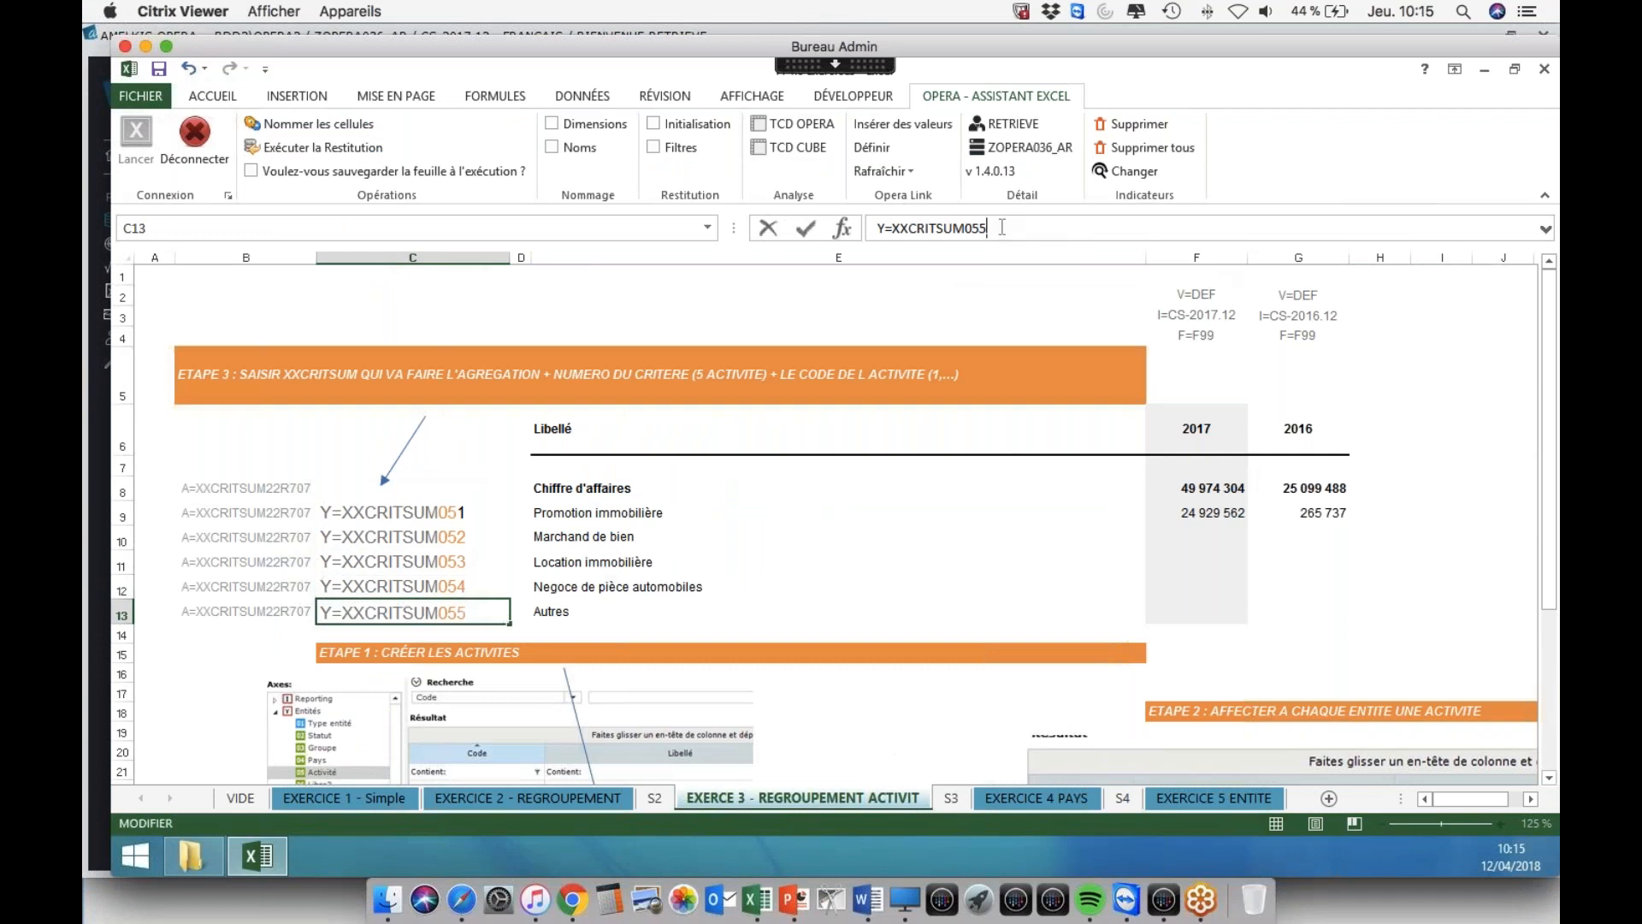
{"action": "key", "text": "Return"}
- Define the Opera Link with B8:C13 as rows, F2:G4 as columns and Consolidé as the amount
{"action": "left_click", "coordinate": [997, 470]}
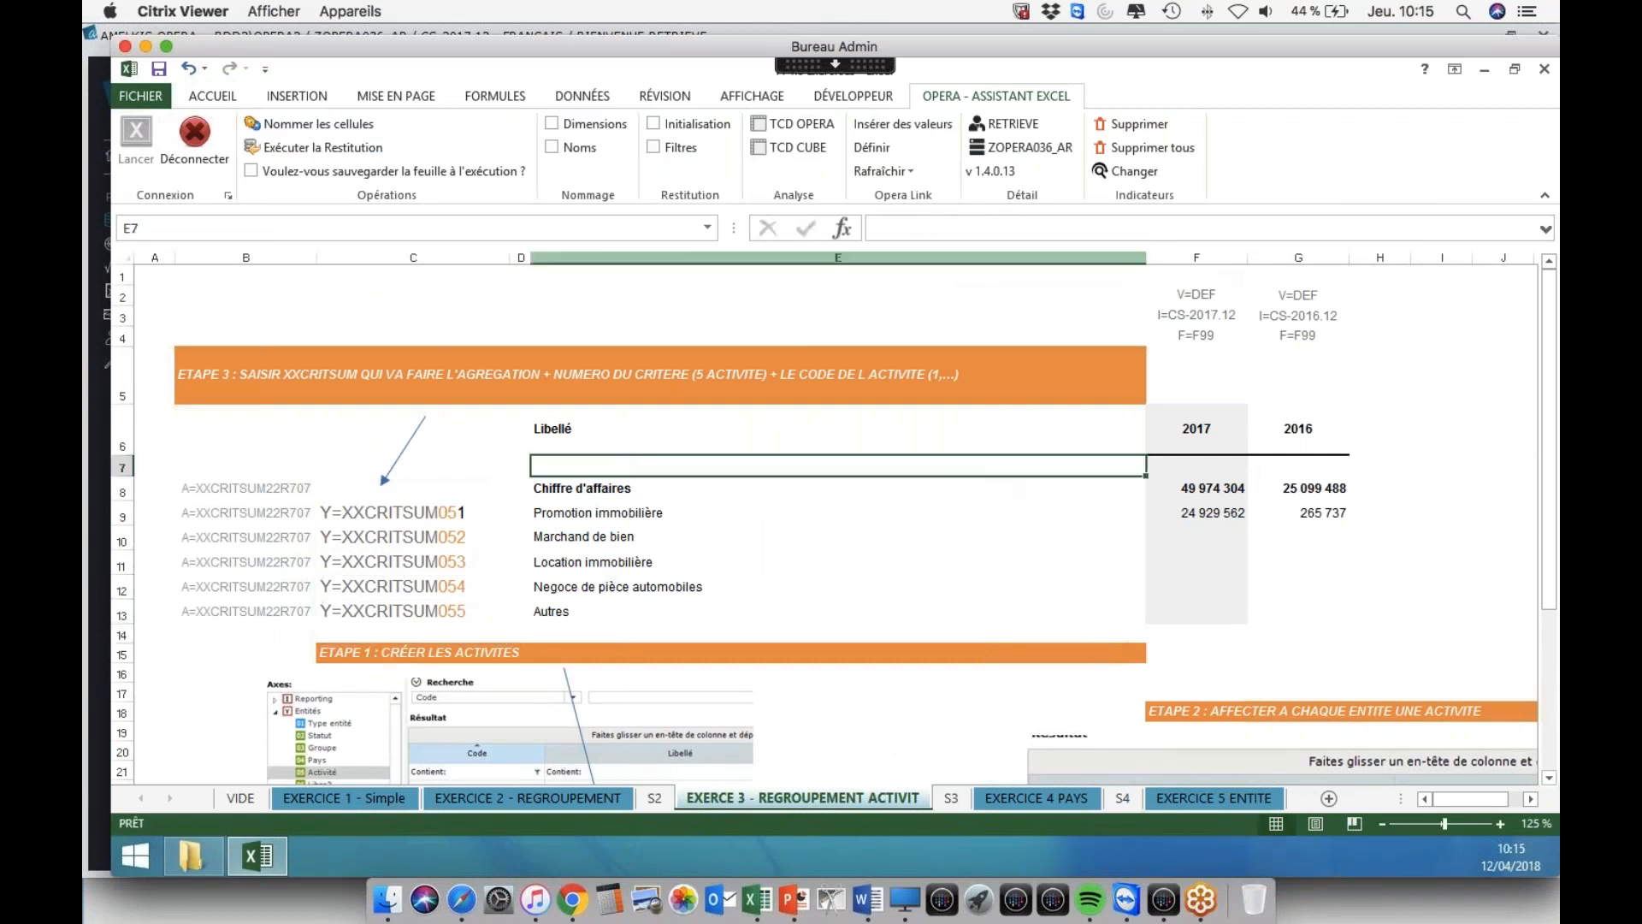
{"action": "left_click", "coordinate": [876, 152]}
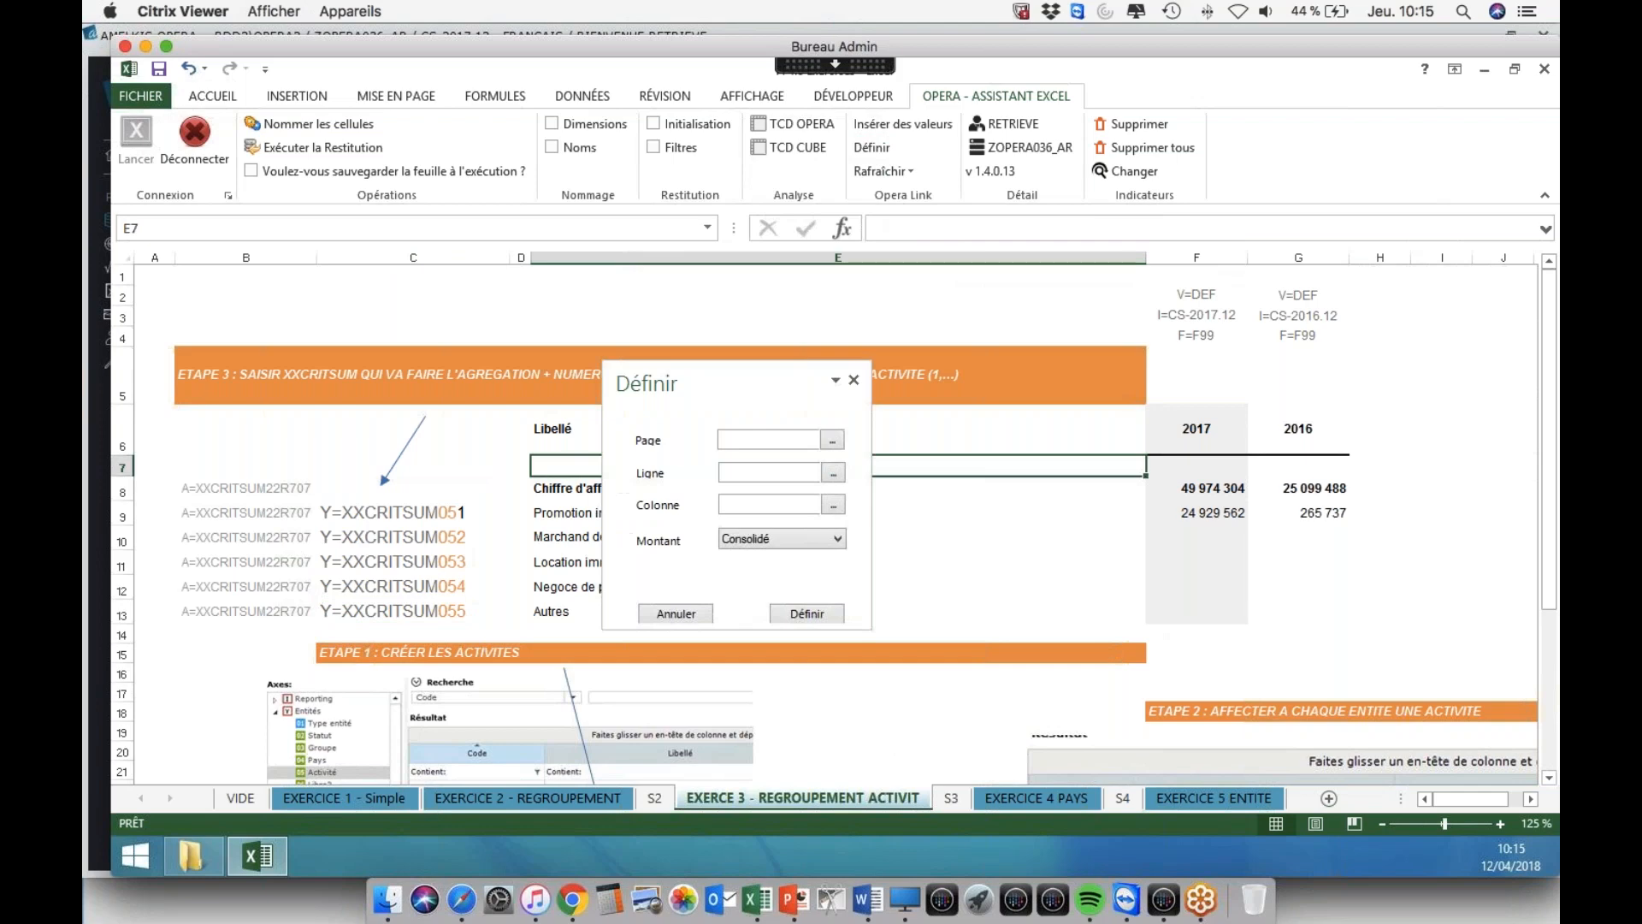
{"action": "left_click_drag", "start_coordinate": [239, 491], "coordinate": [466, 614]}
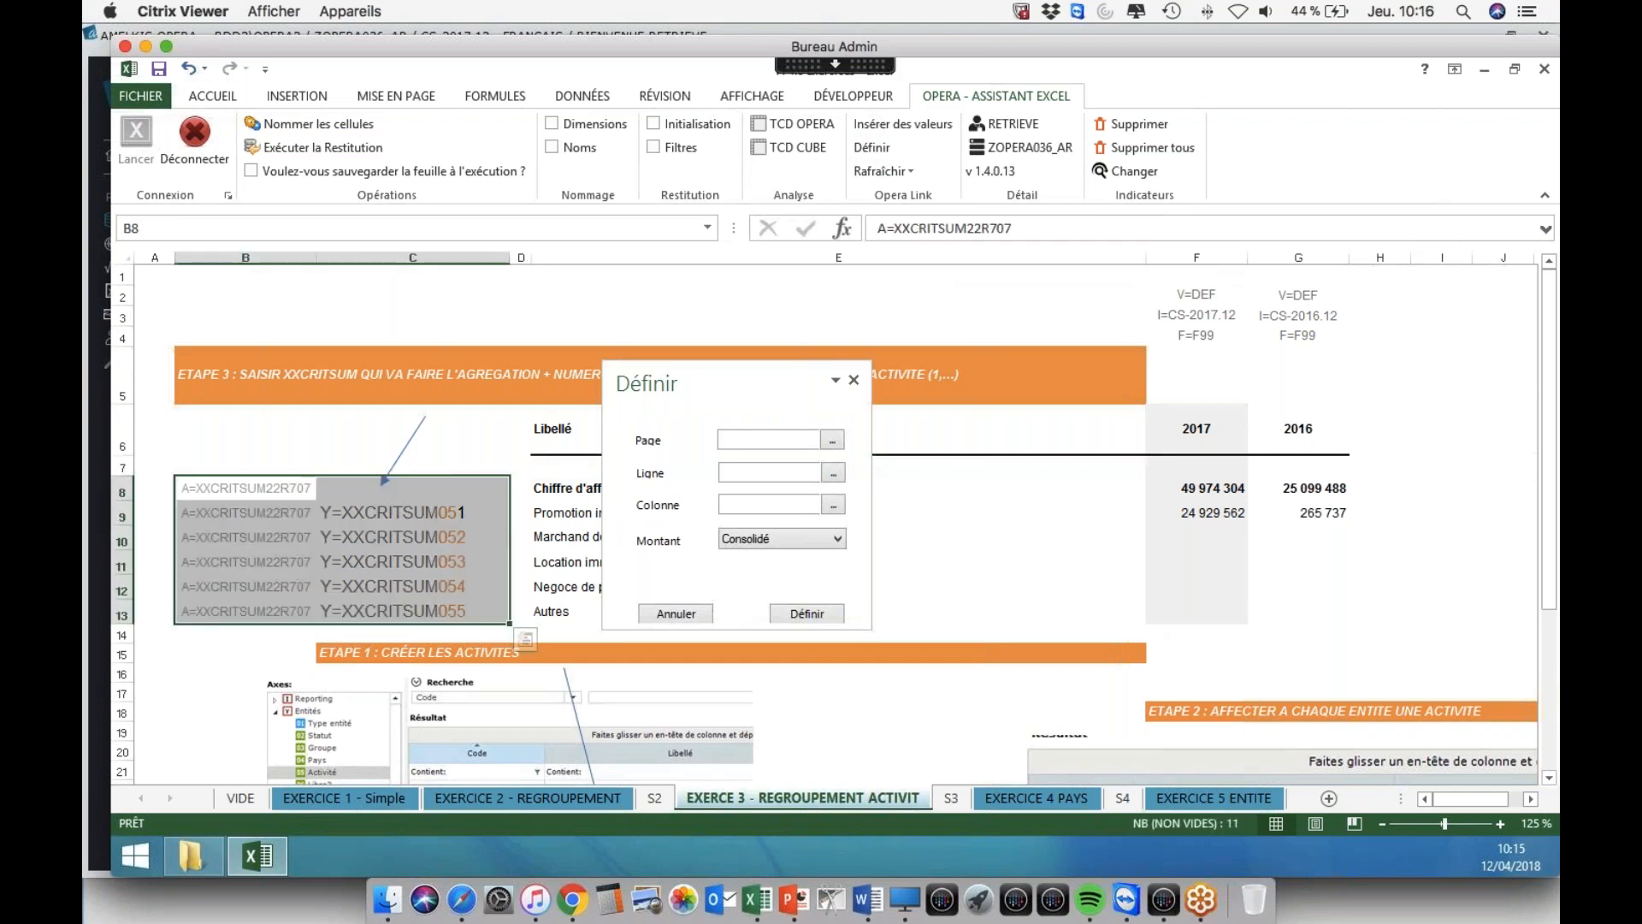
{"action": "left_click", "coordinate": [834, 473]}
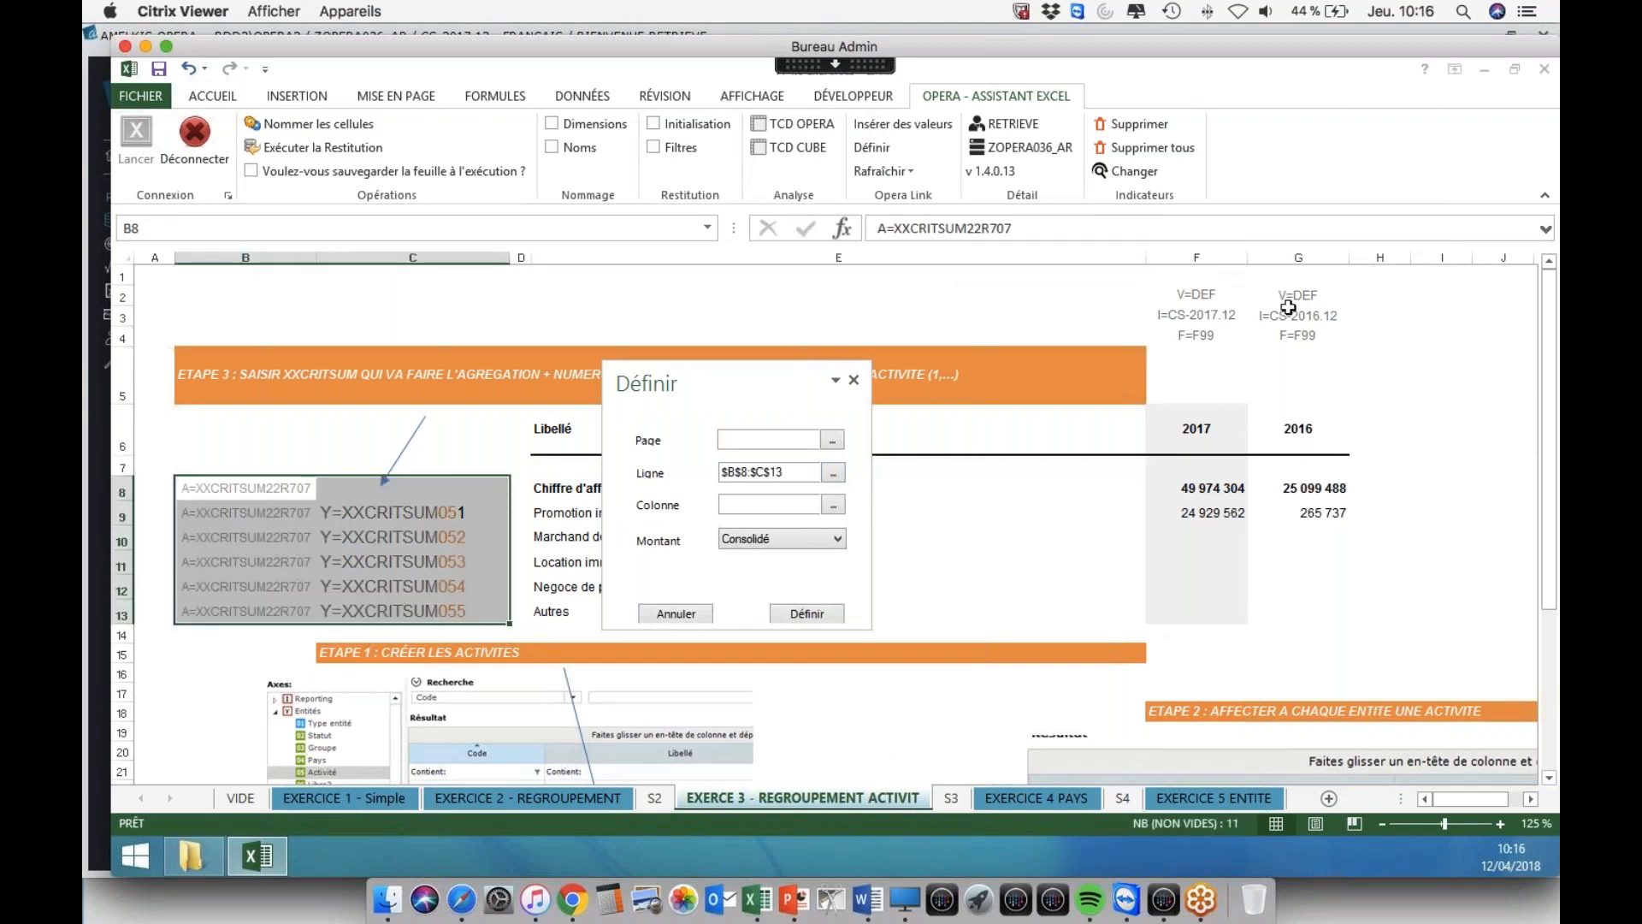
{"action": "left_click_drag", "start_coordinate": [1195, 295], "coordinate": [1300, 338]}
{"action": "left_click", "coordinate": [832, 504]}
{"action": "left_click", "coordinate": [808, 613]}
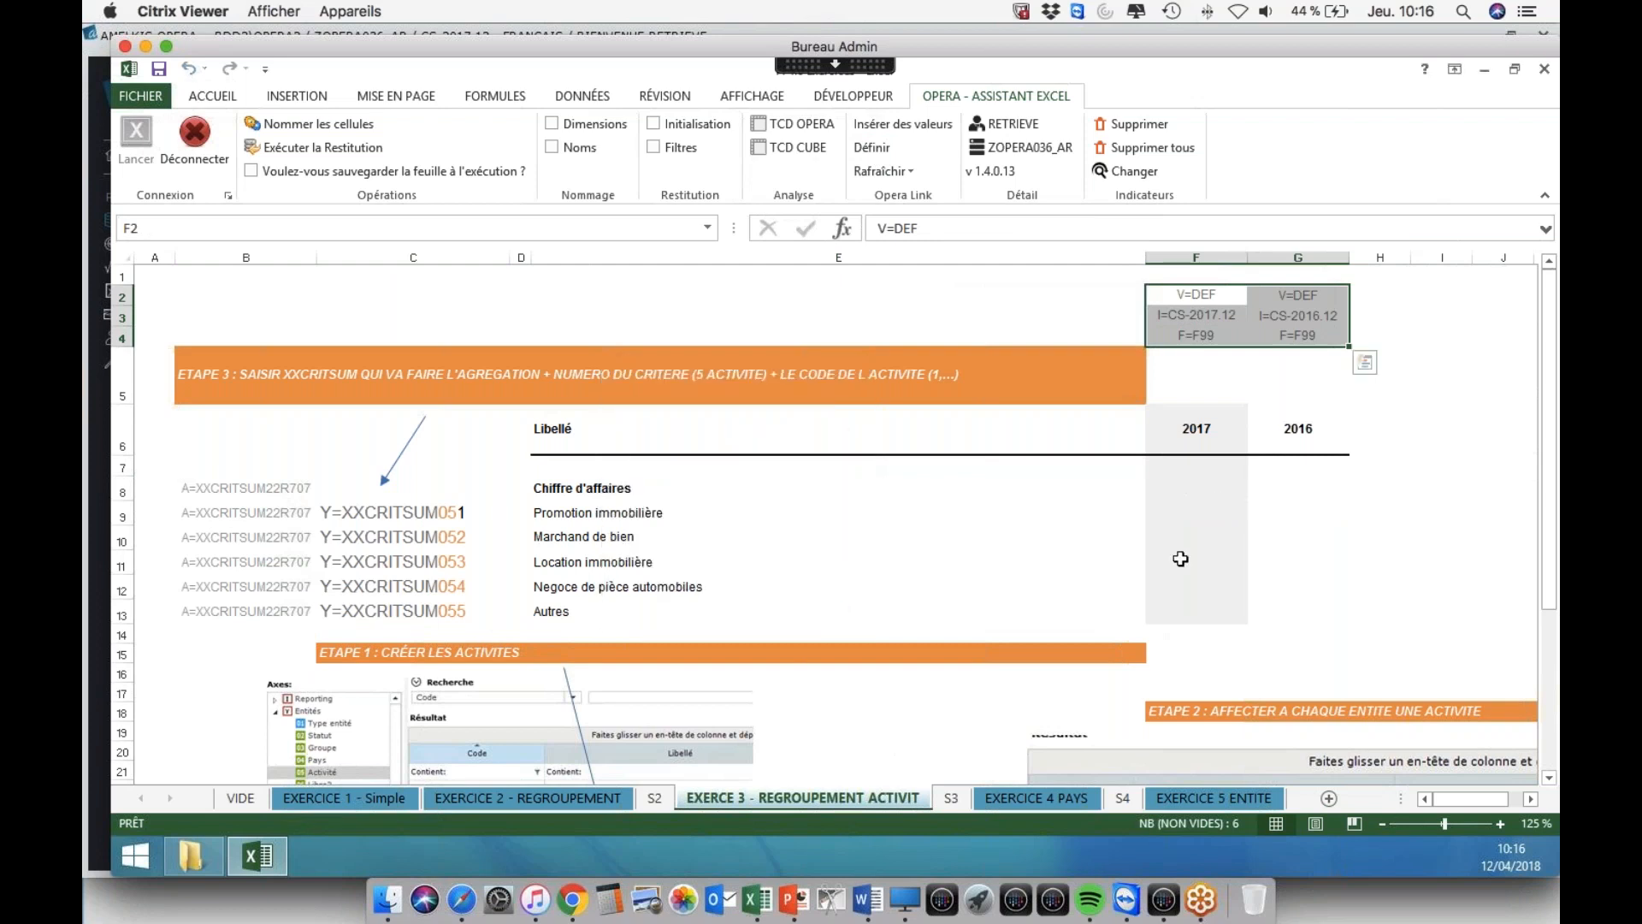
- Refresh the Opera values of the whole activity sheet
{"action": "left_click", "coordinate": [1180, 558]}
{"action": "left_click", "coordinate": [880, 169]}
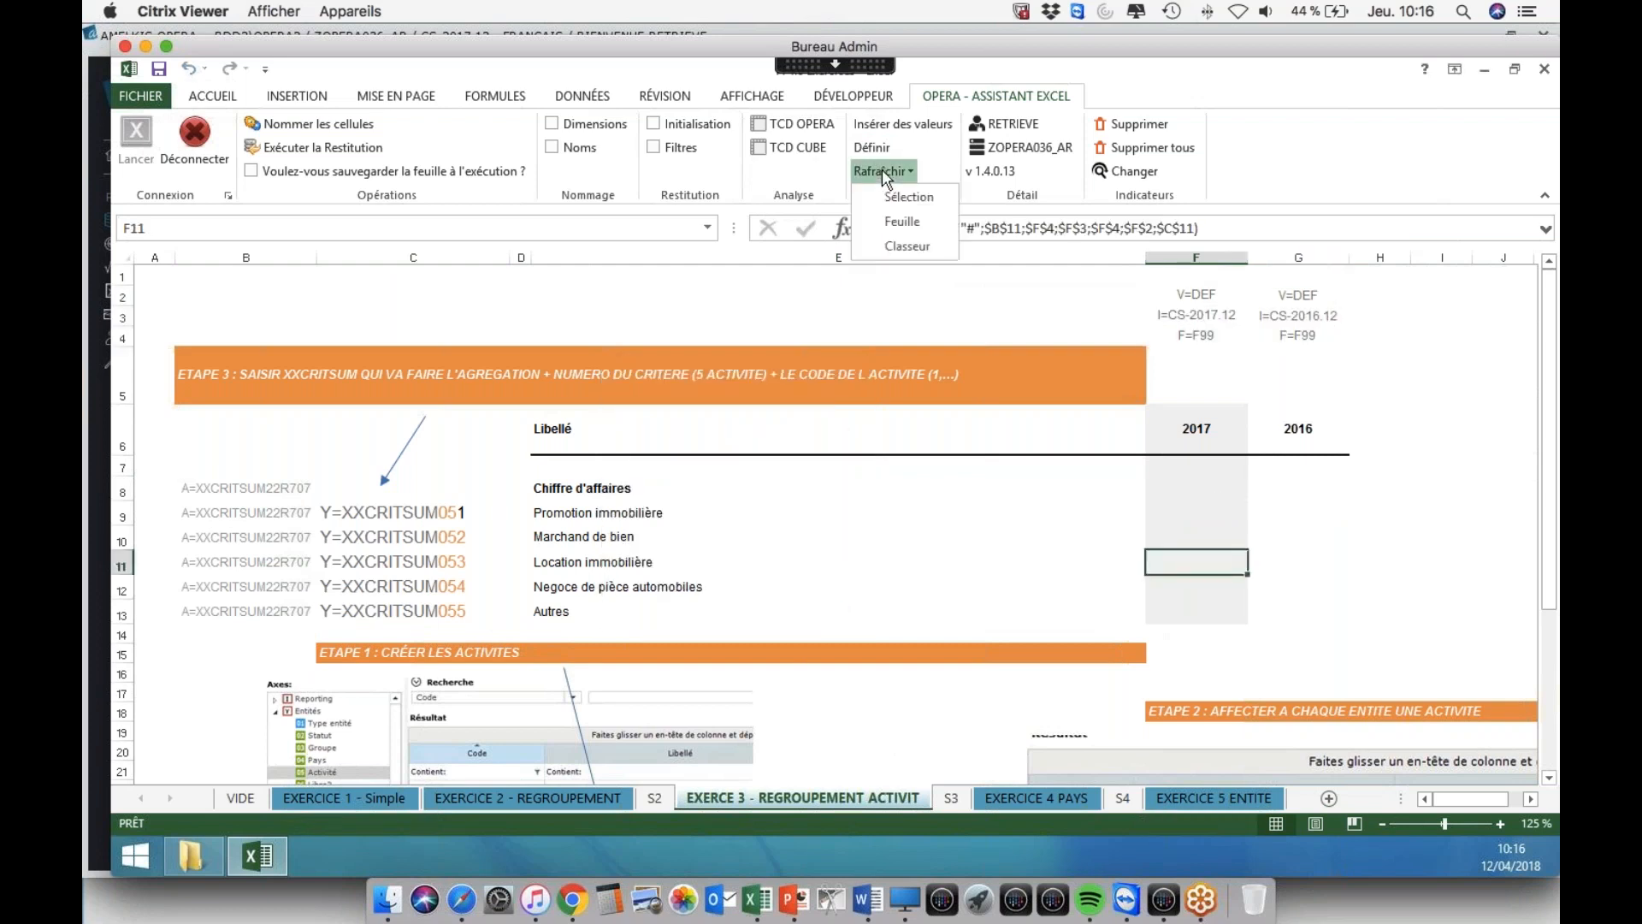
{"action": "left_click", "coordinate": [900, 223]}
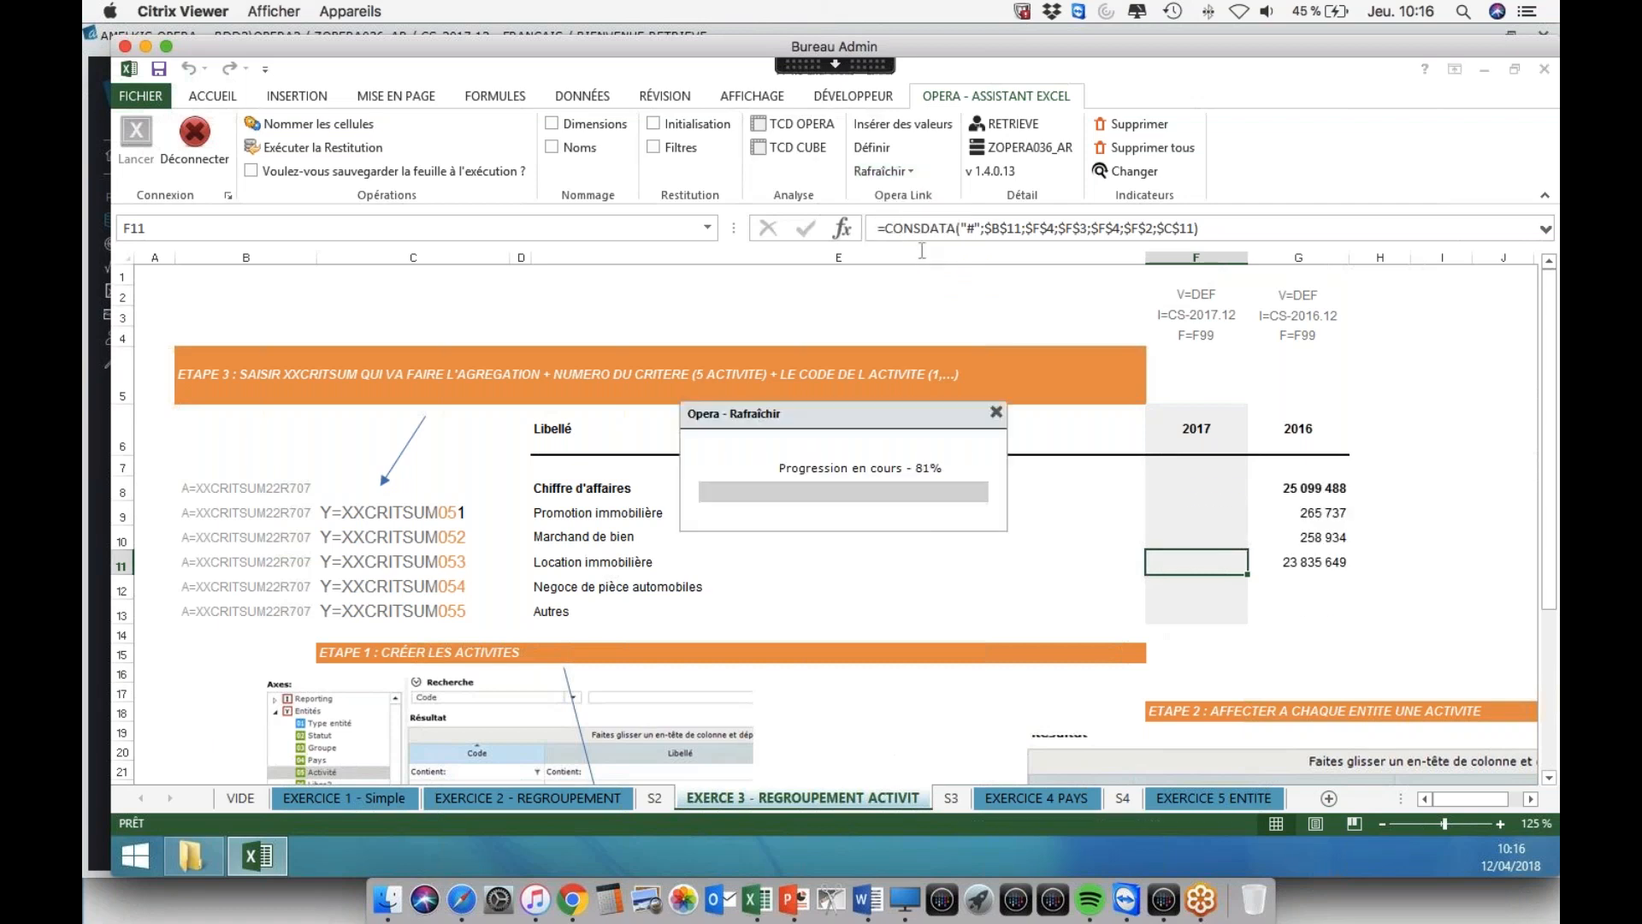
{"action": "key", "text": "Left"}
{"action": "key", "text": "Up"}
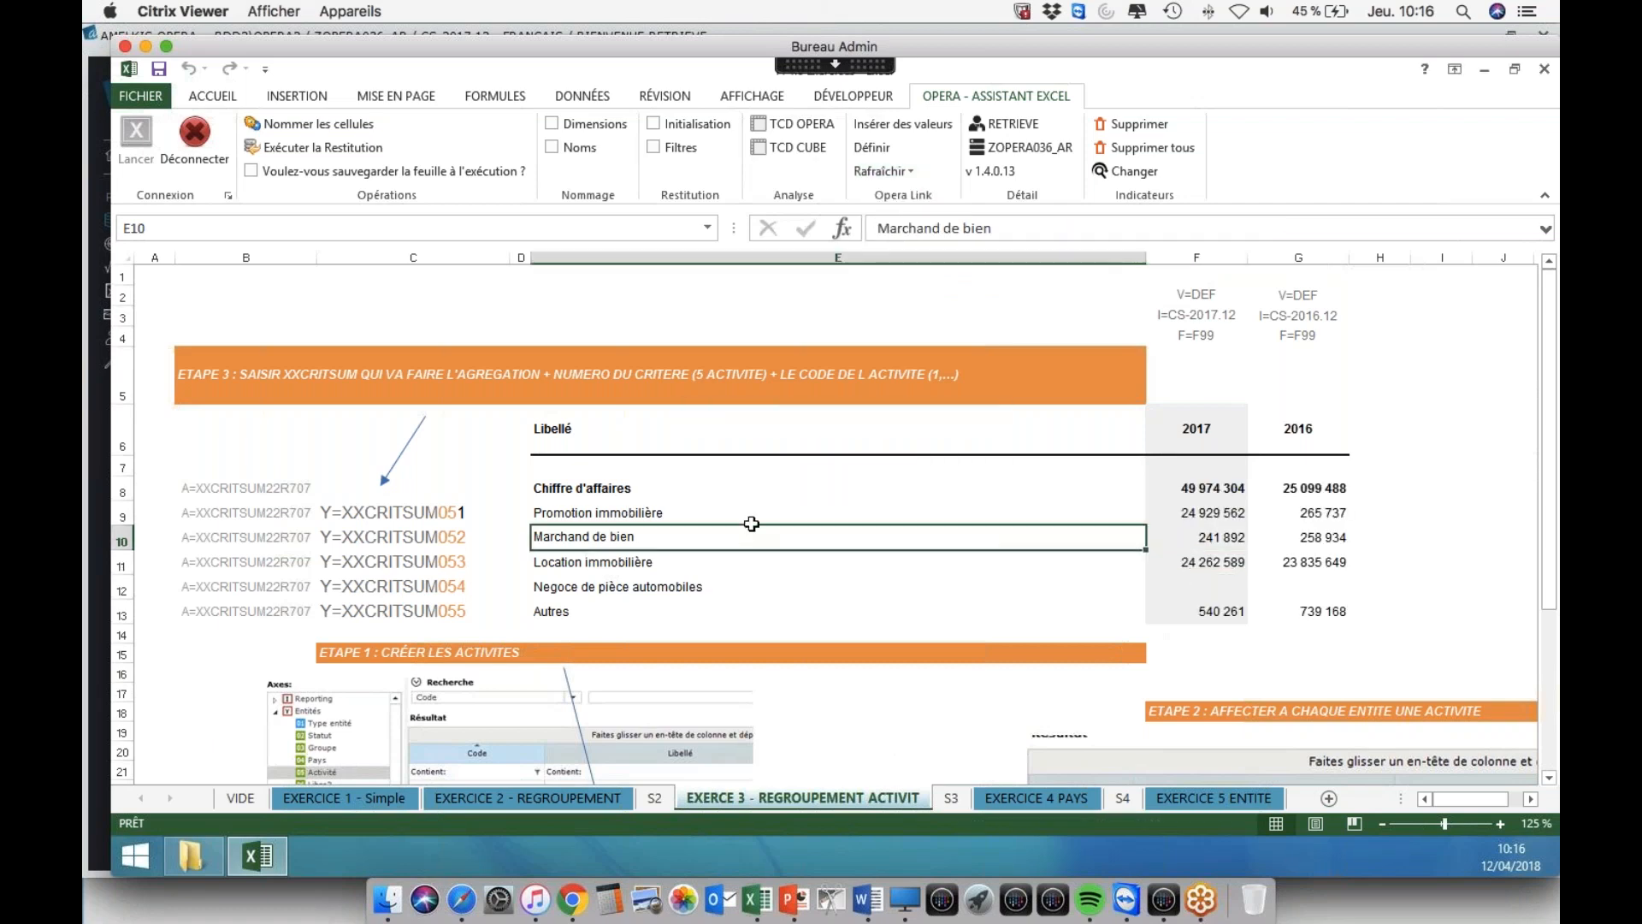
- Compare the sum of the 2017 activity amounts in F9:F13 with the Chiffre d'affaires total in F8
{"action": "left_click", "coordinate": [1194, 637]}
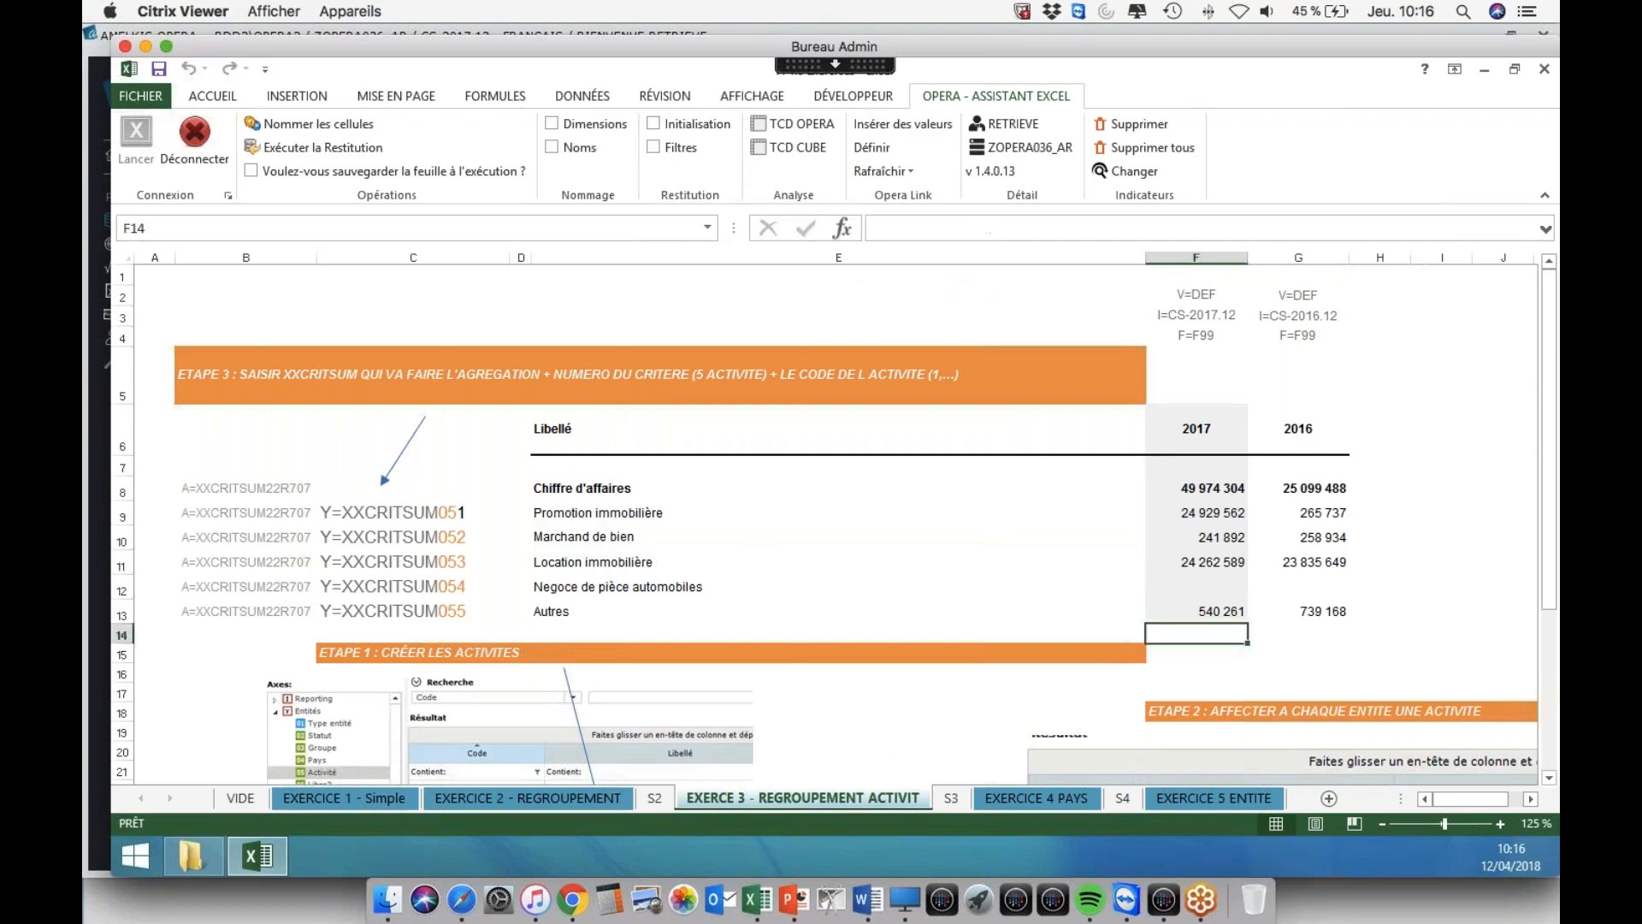
{"action": "left_click_drag", "start_coordinate": [1223, 513], "coordinate": [1222, 611]}
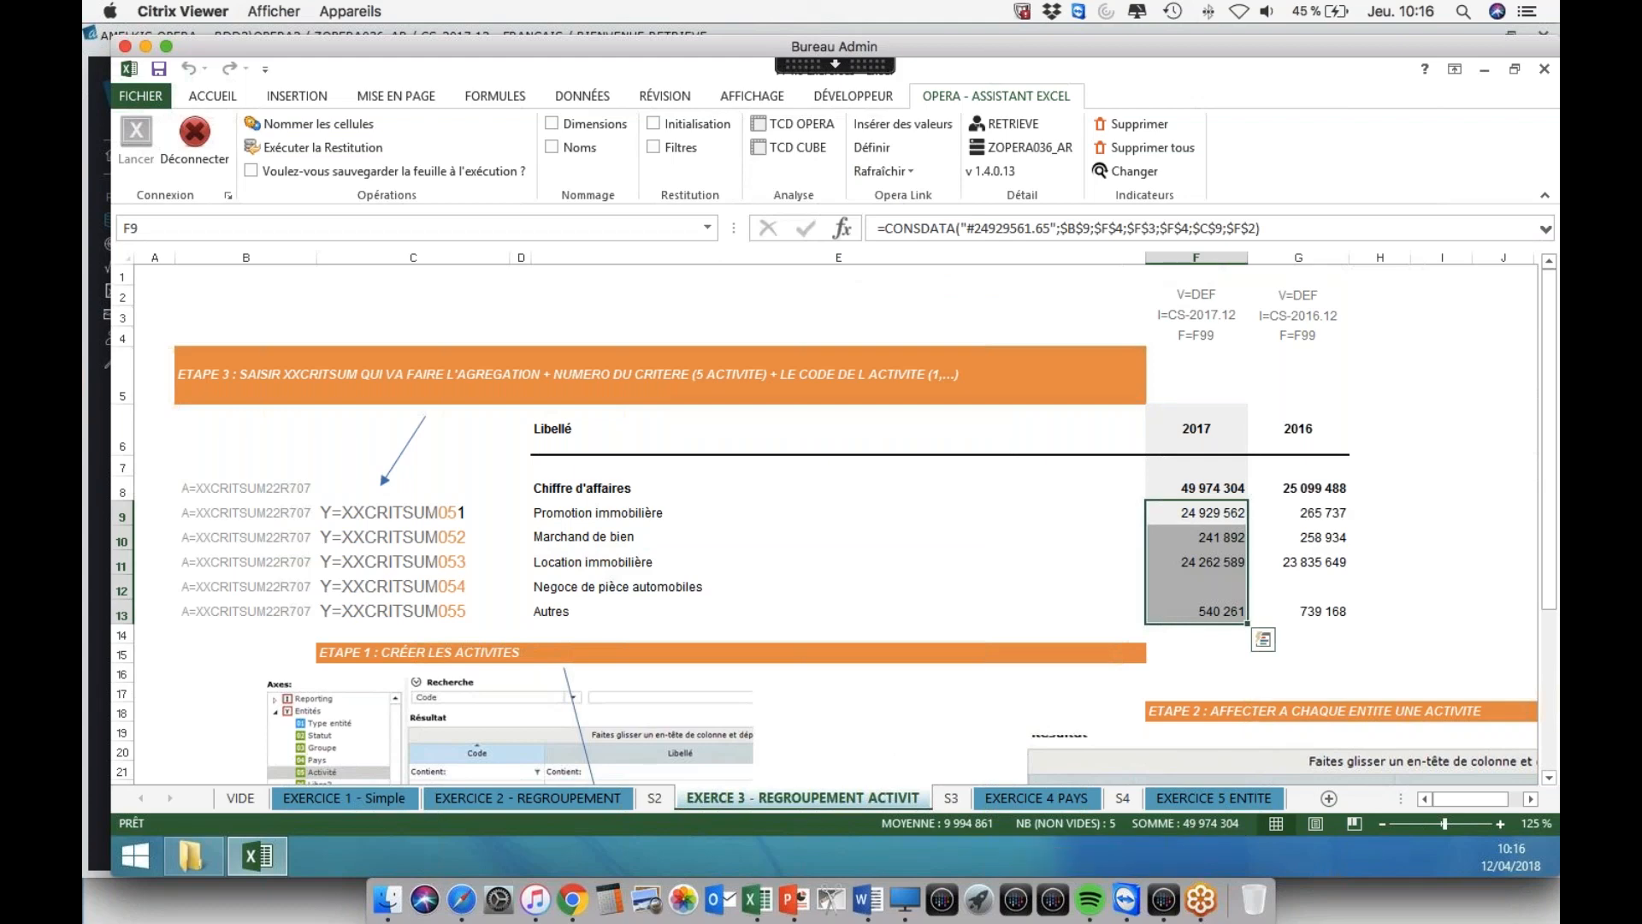
{"action": "left_click", "coordinate": [1191, 487]}
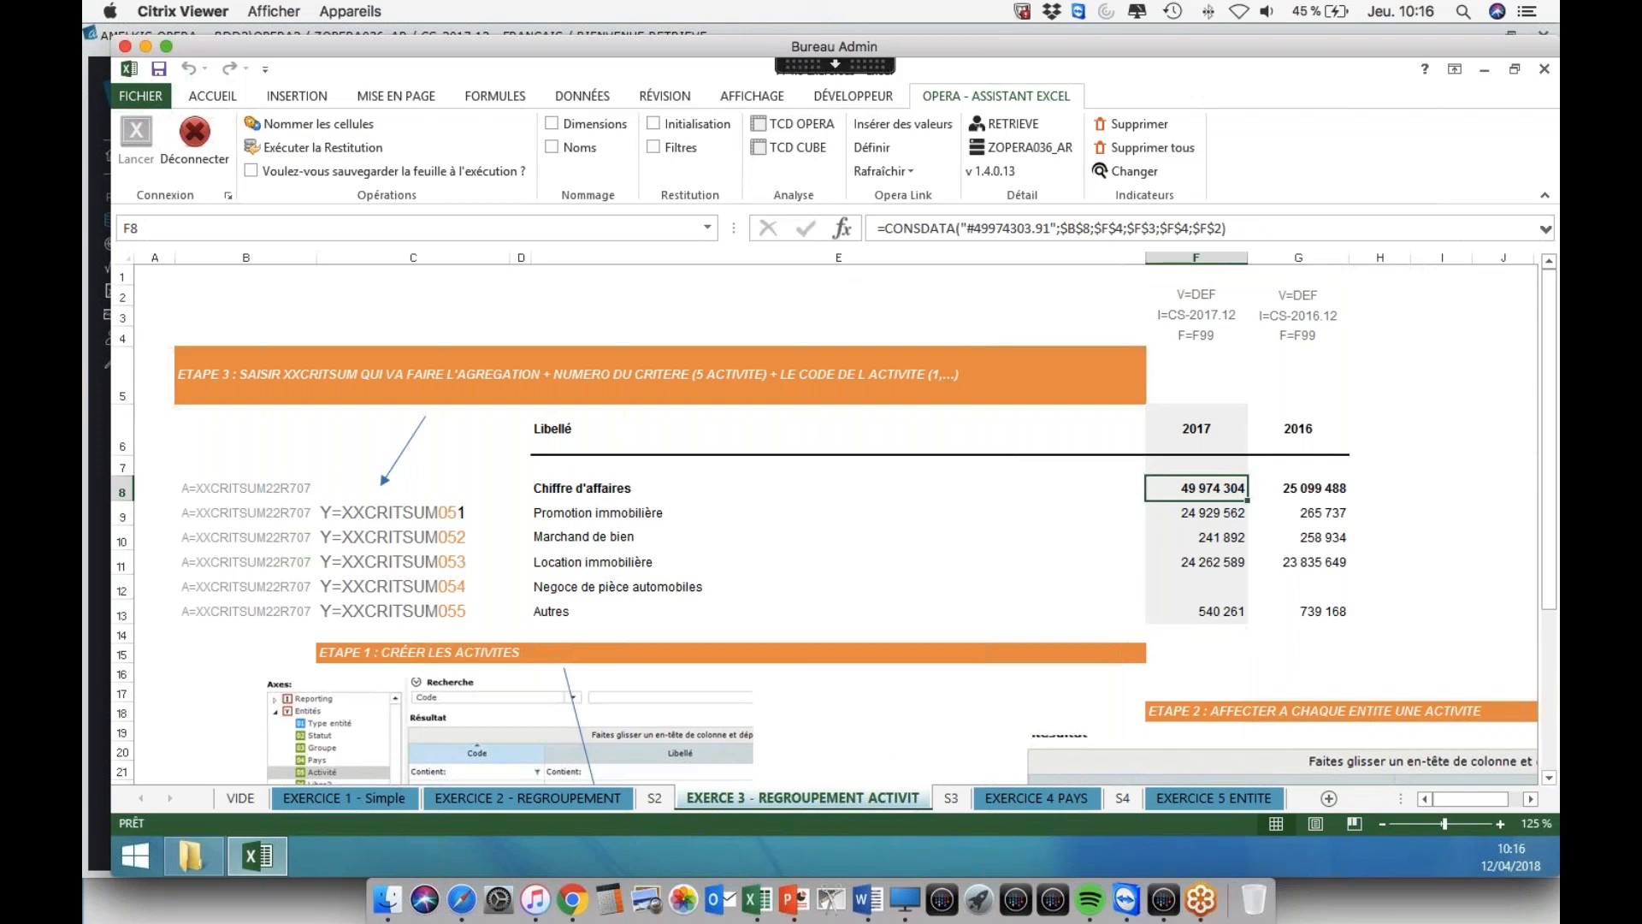
{"action": "left_click_drag", "start_coordinate": [1217, 511], "coordinate": [1206, 609]}
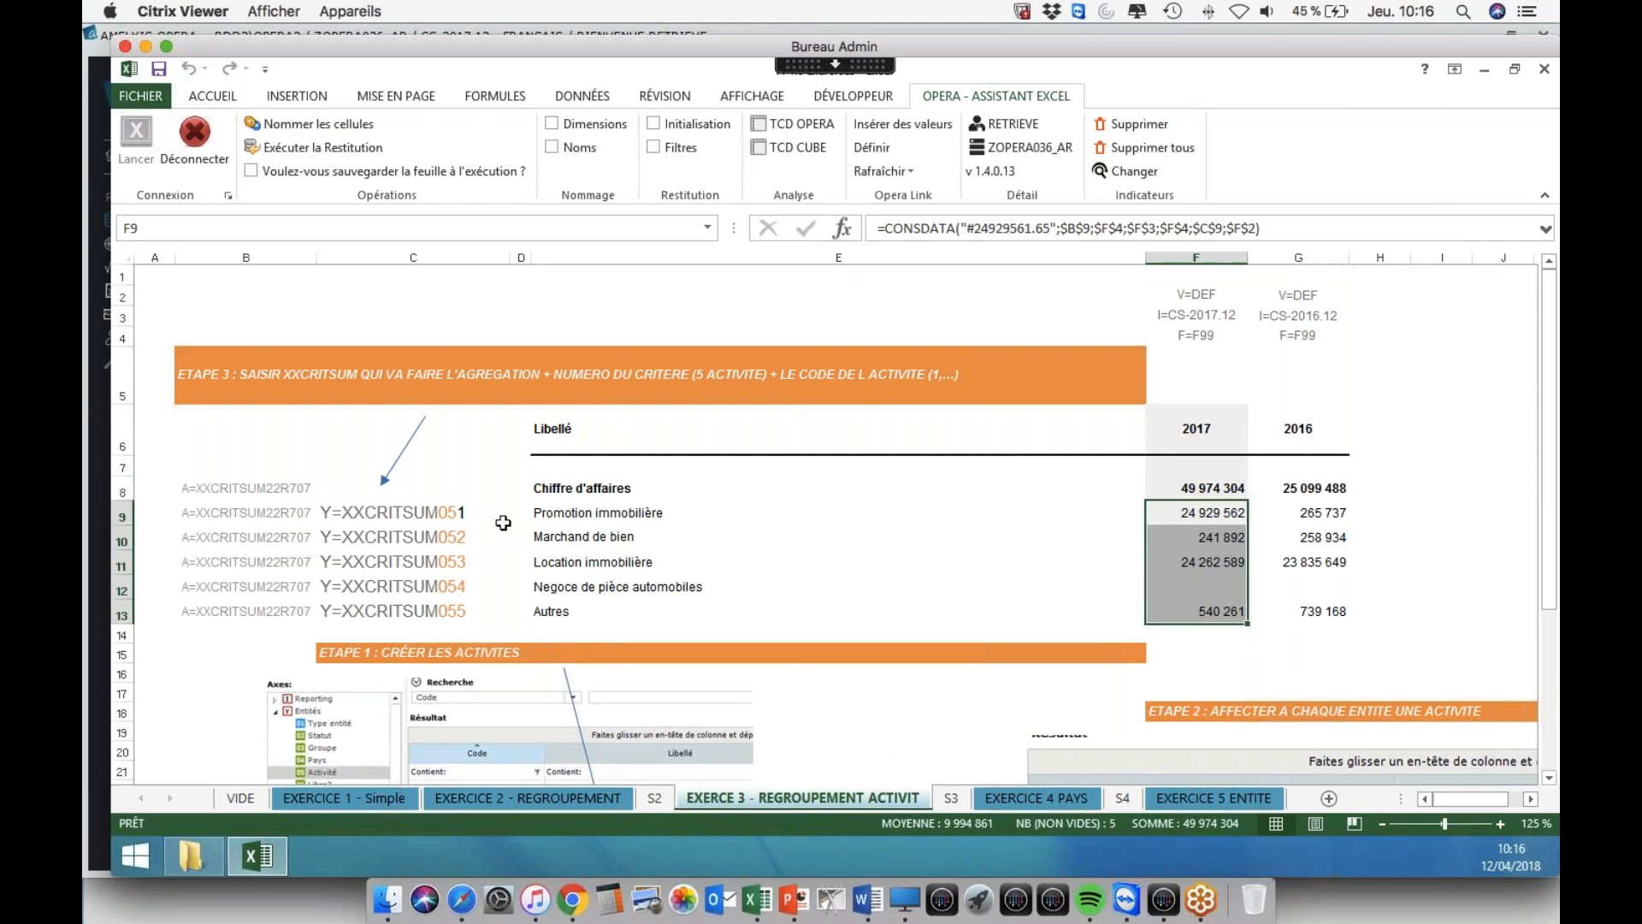
- Go to the EXERCICE 4 PAYS sheet, then examine the Pays codes and each entity's country in Amelkis Opera
{"action": "left_click", "coordinate": [1022, 798]}
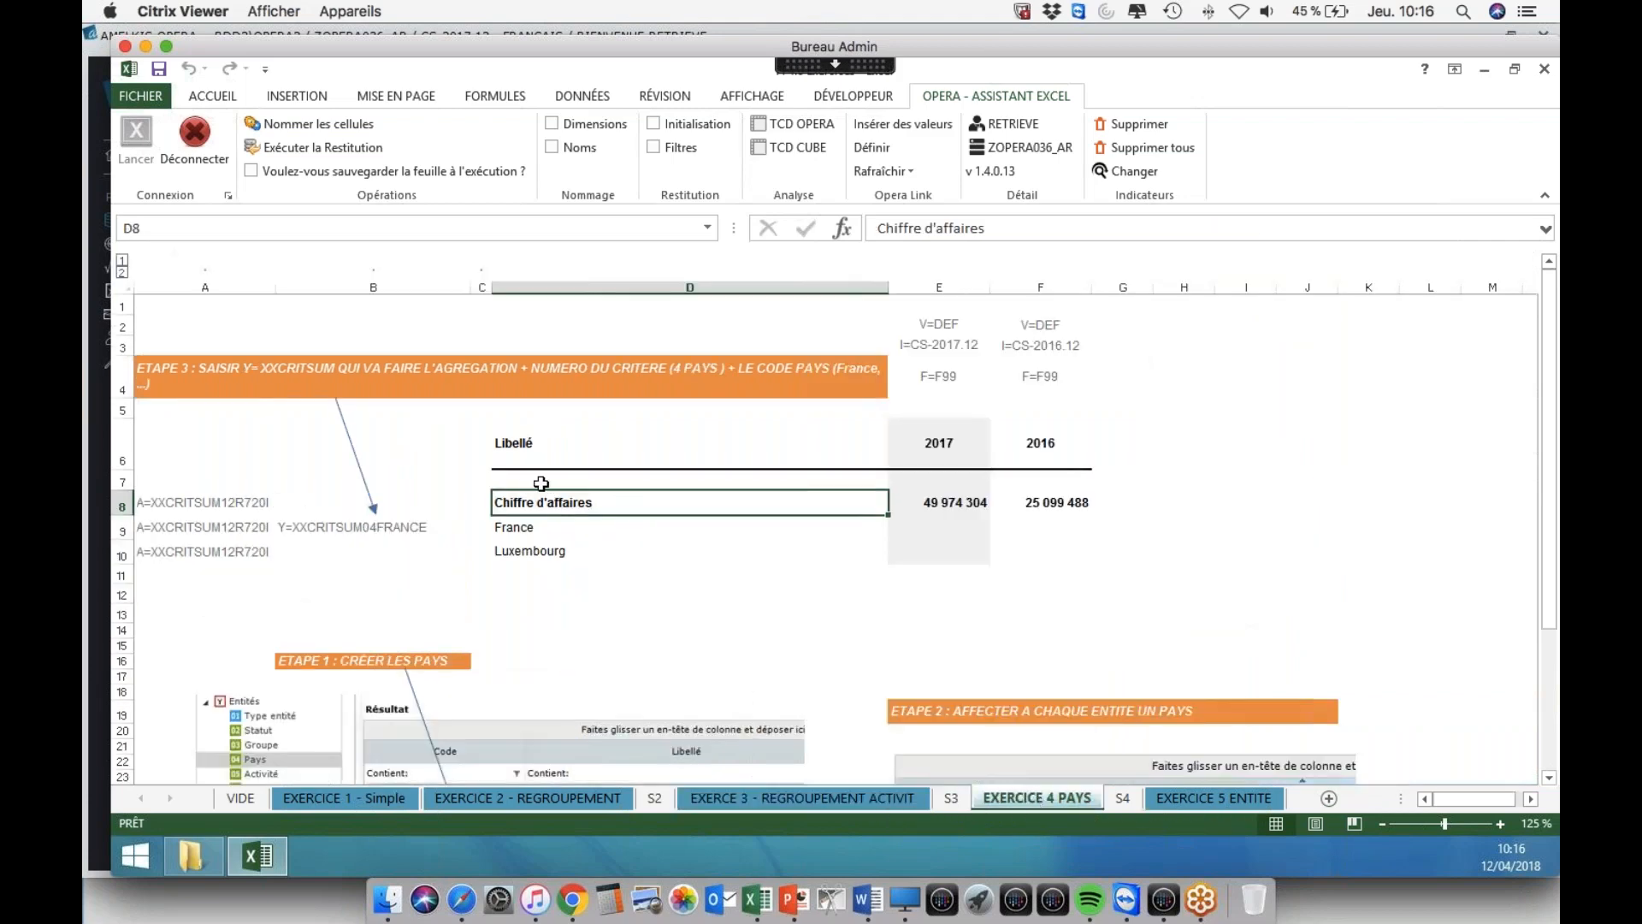
{"action": "left_click", "coordinate": [97, 428]}
{"action": "left_click", "coordinate": [376, 306]}
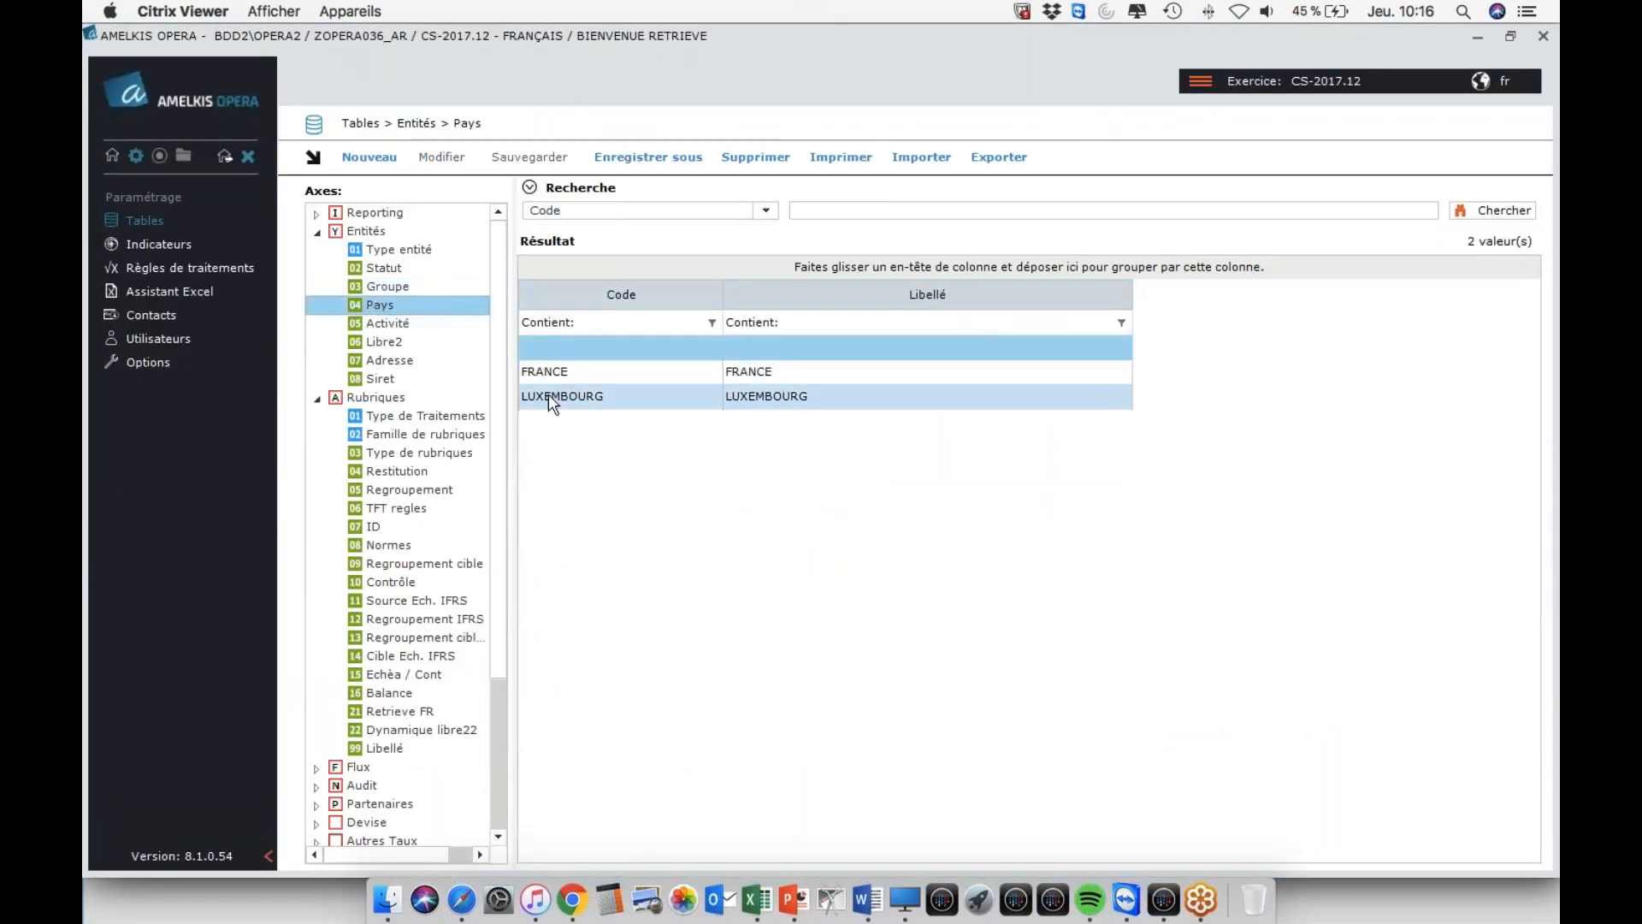
{"action": "left_click", "coordinate": [370, 238]}
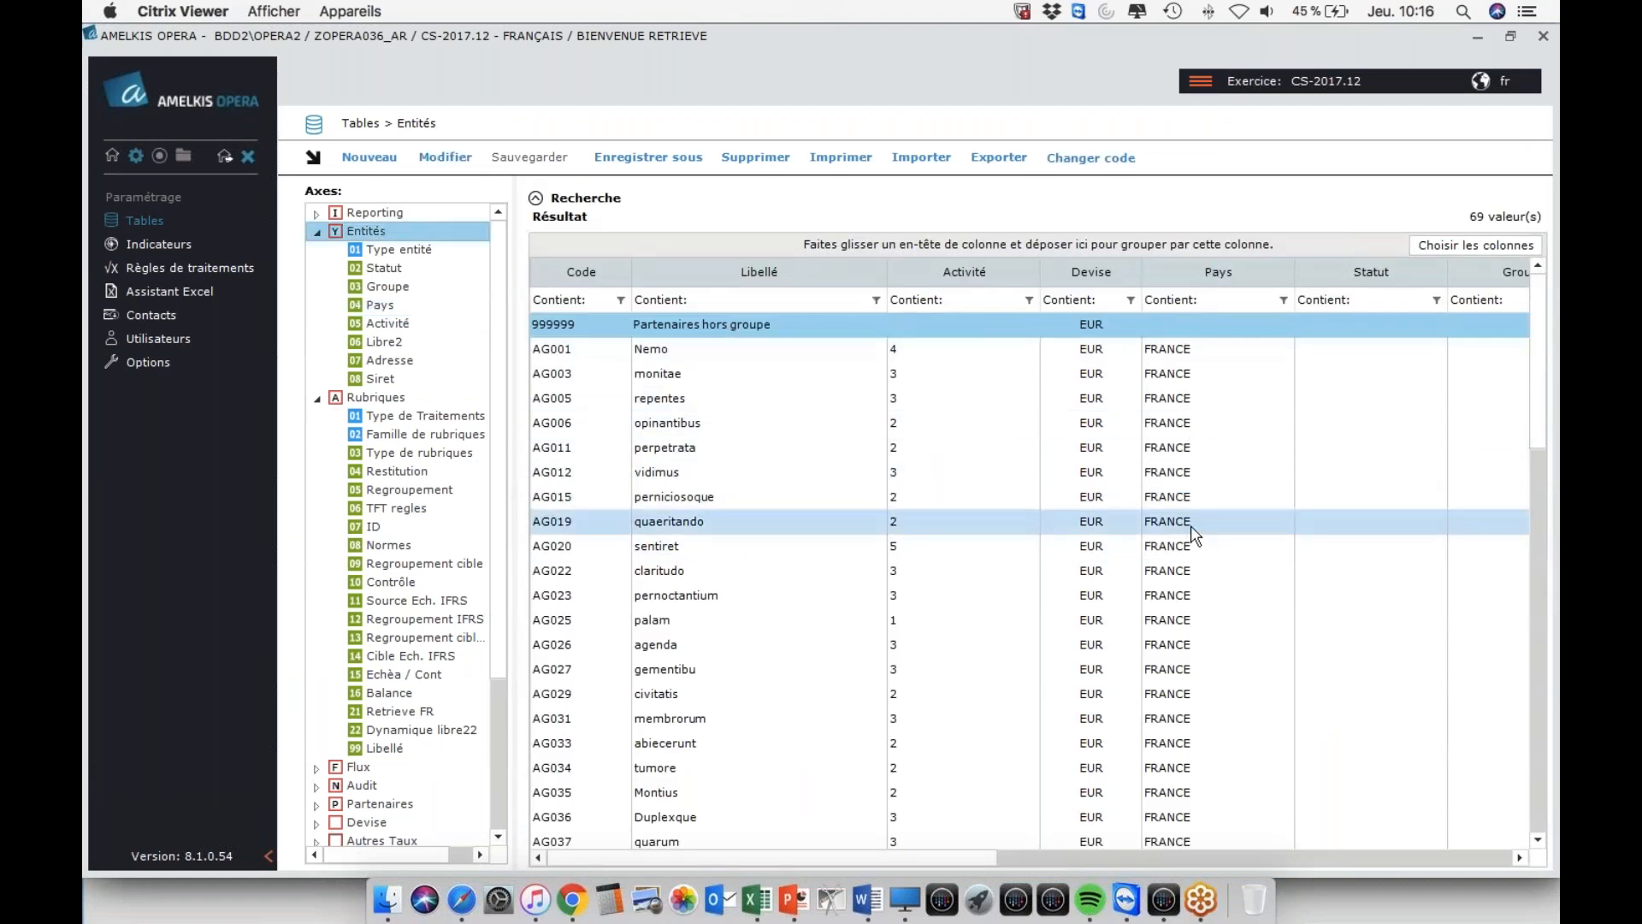
{"action": "scroll", "coordinate": [1191, 530], "scroll_direction": "down", "scroll_amount": 10}
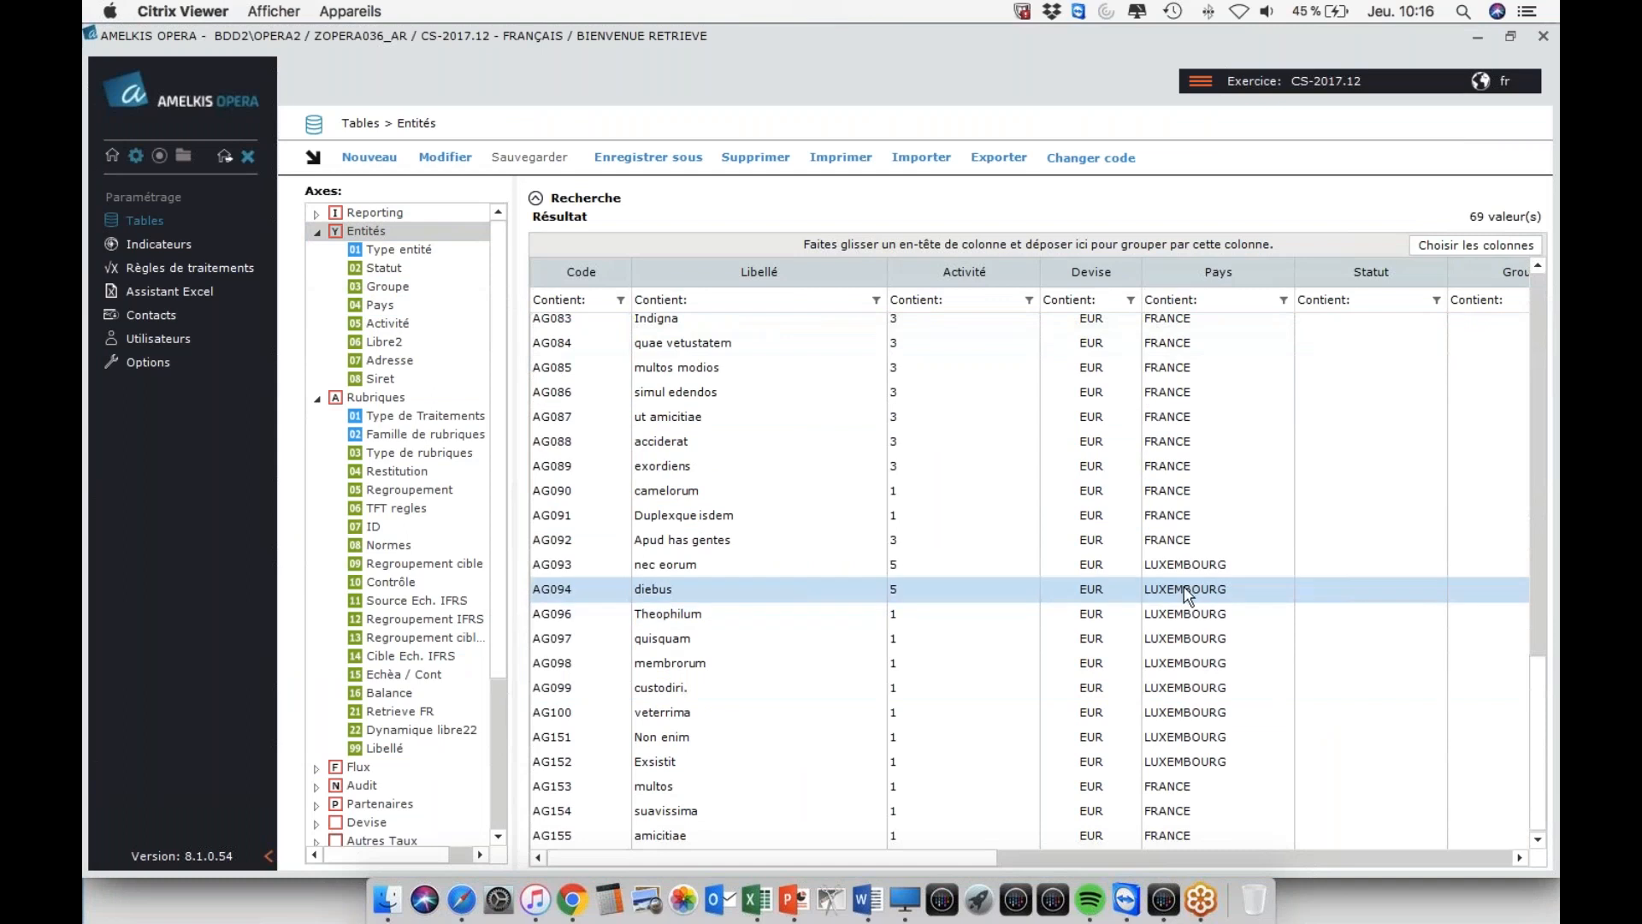
- Switch back to Excel and clear the contents of E8:F10 on the EXERCICE 4 PAYS sheet
{"action": "key", "text": "super+grave"}
{"action": "left_click_drag", "start_coordinate": [967, 507], "coordinate": [1009, 548]}
{"action": "right_click", "coordinate": [1007, 546]}
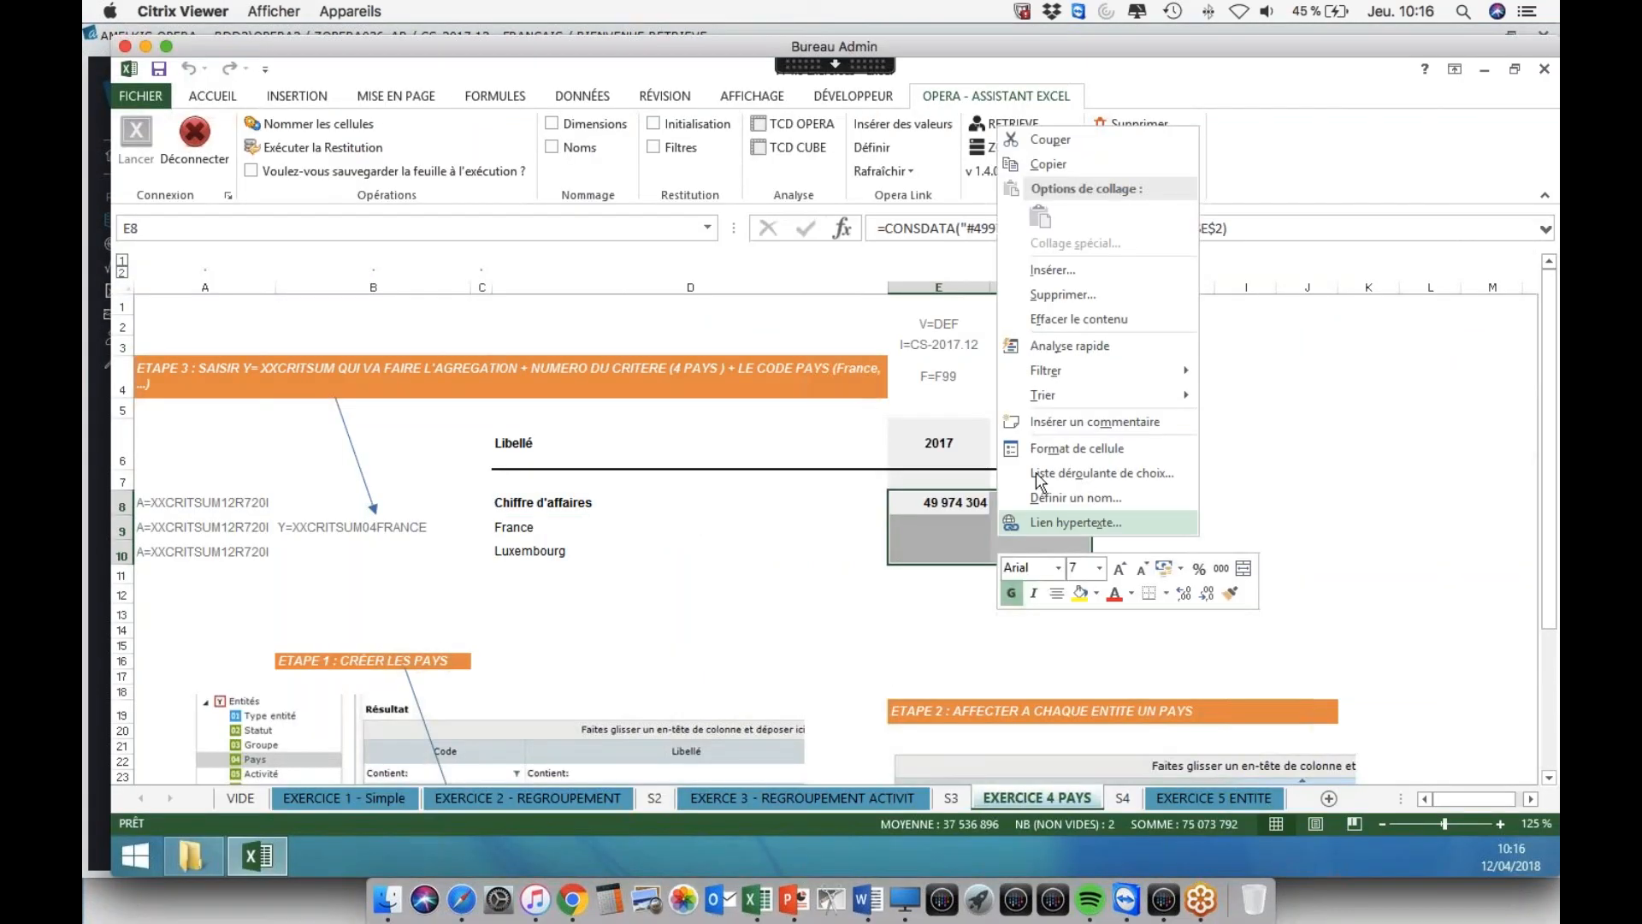
{"action": "left_click", "coordinate": [1078, 319]}
{"action": "left_click", "coordinate": [603, 551]}
- Copy the A=XXCRITSUM22R707 code from B8 of the activity sheet into A8, A9 and A10 of EXERCICE 4 PAYS
{"action": "left_click", "coordinate": [205, 507]}
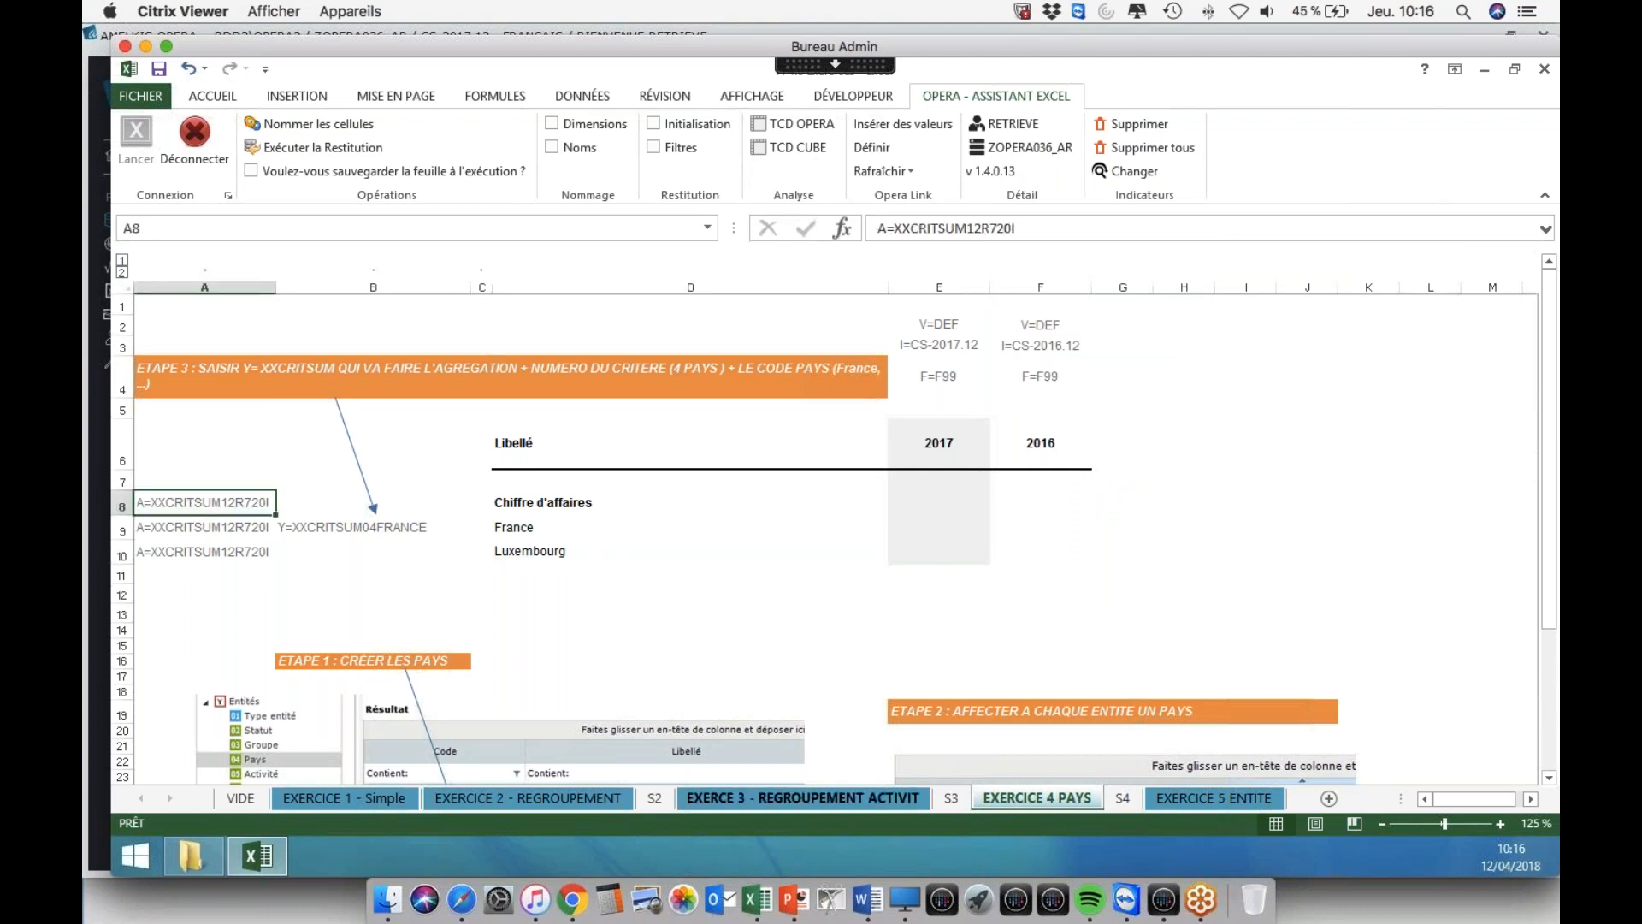
{"action": "left_click", "coordinate": [803, 798]}
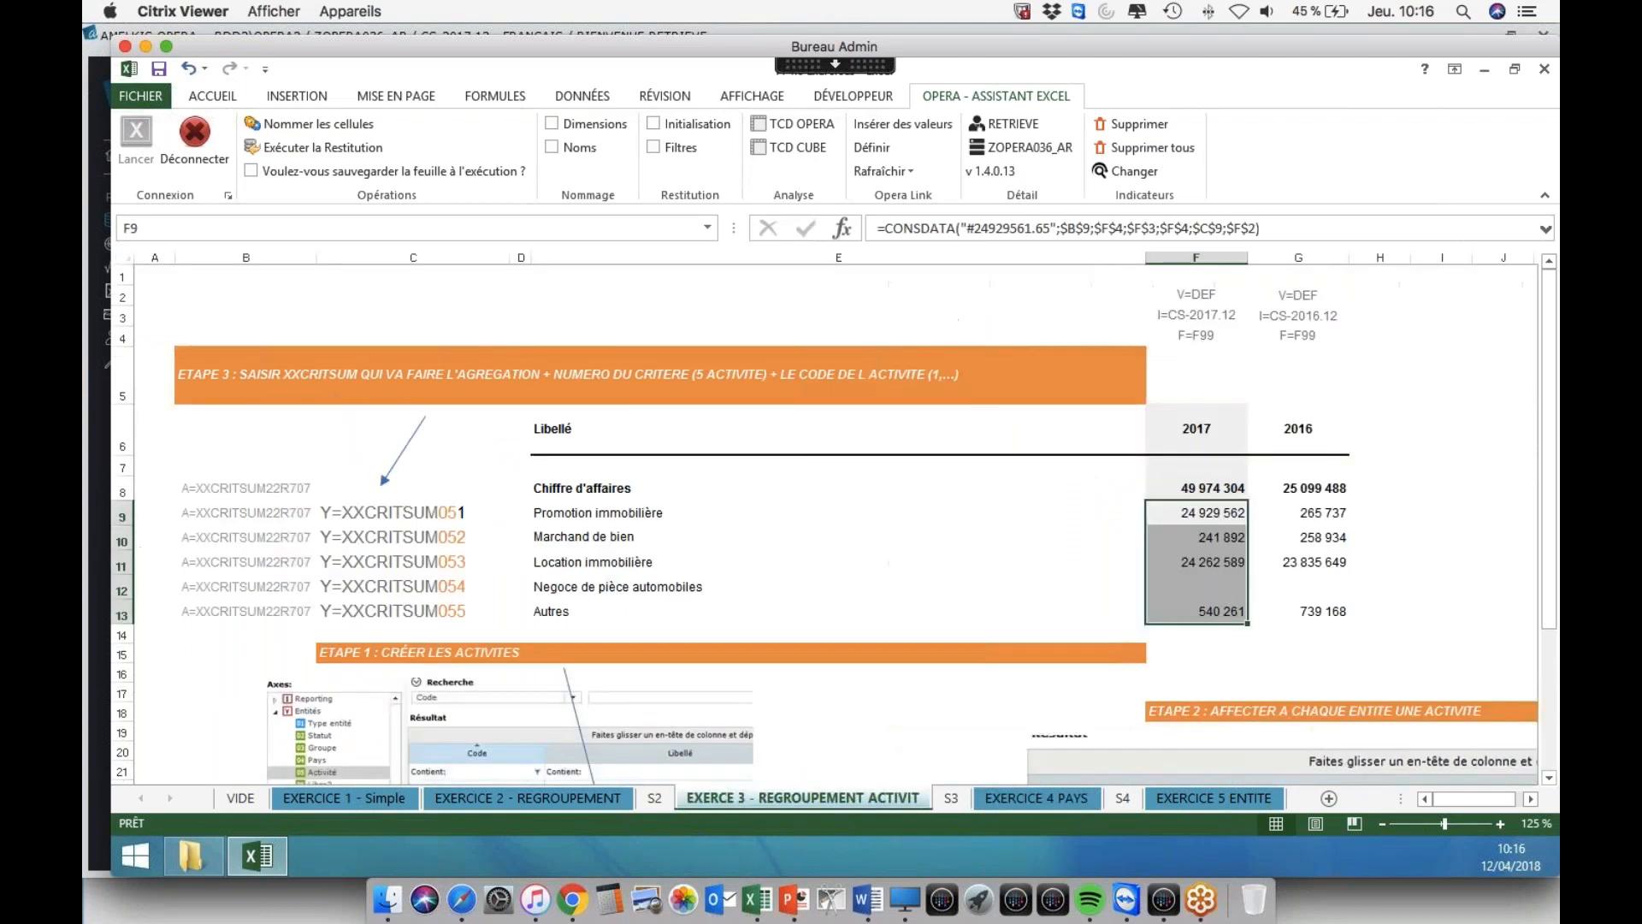
{"action": "left_click", "coordinate": [256, 489]}
{"action": "key", "text": "ctrl+c"}
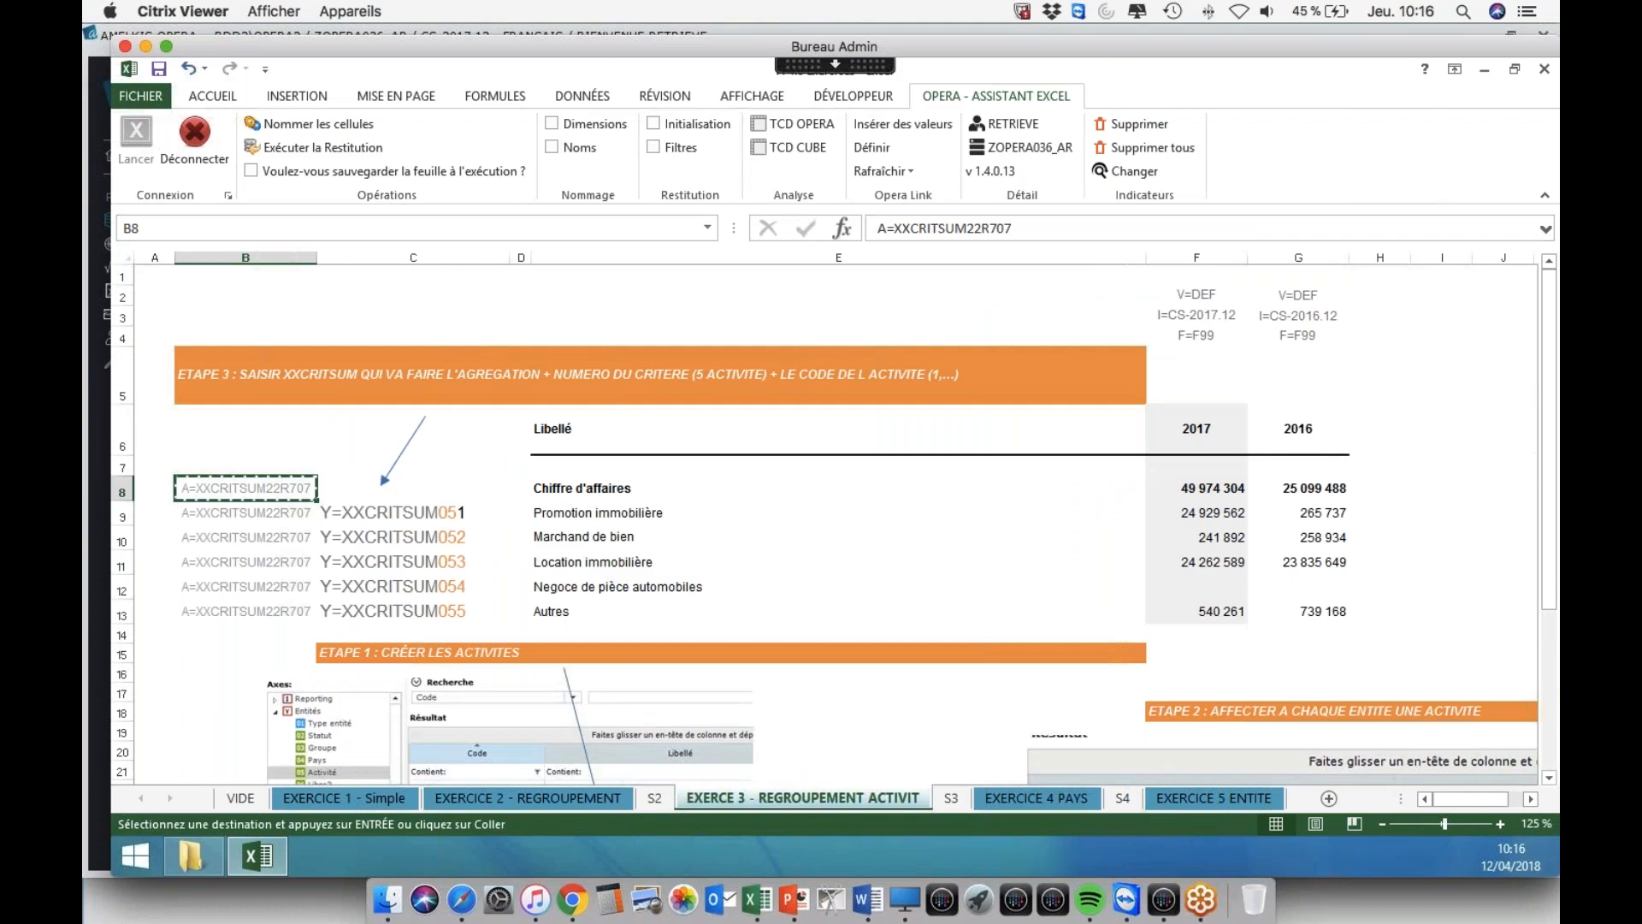
{"action": "left_click", "coordinate": [1056, 801]}
{"action": "key", "text": "ctrl+v"}
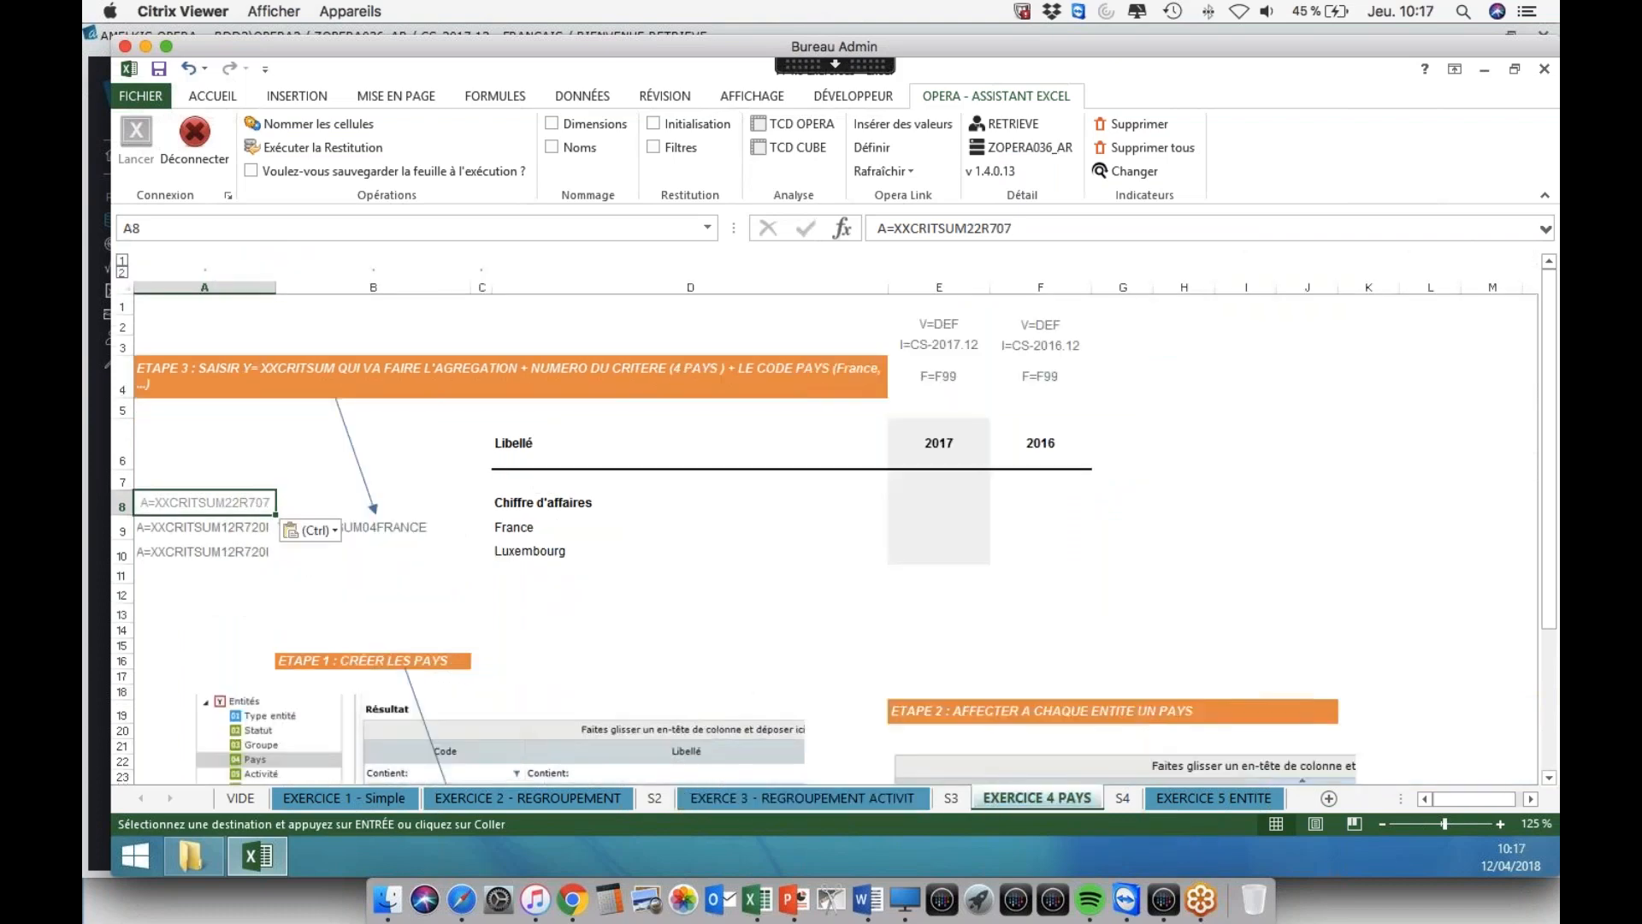
{"action": "left_click", "coordinate": [216, 532]}
{"action": "key", "text": "ctrl+v"}
{"action": "key", "text": "Down"}
{"action": "key", "text": "ctrl+v"}
{"action": "left_click", "coordinate": [240, 506]}
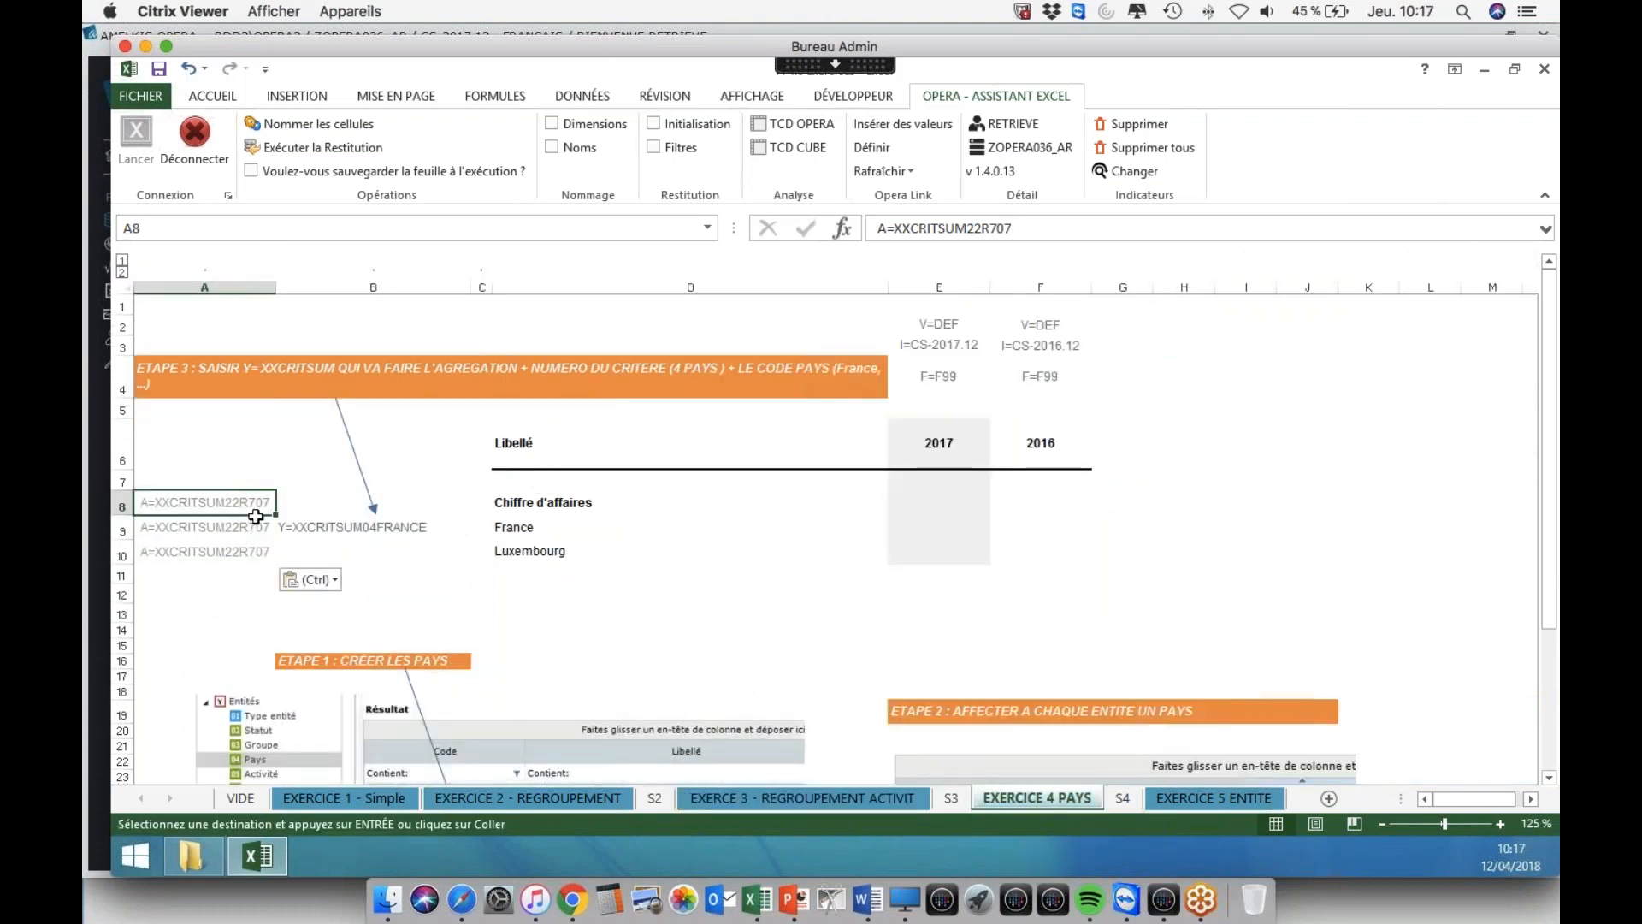
- Examine the France country code in B9 against the Pays criterion of the entities in Amelkis Opera
{"action": "left_click", "coordinate": [344, 530]}
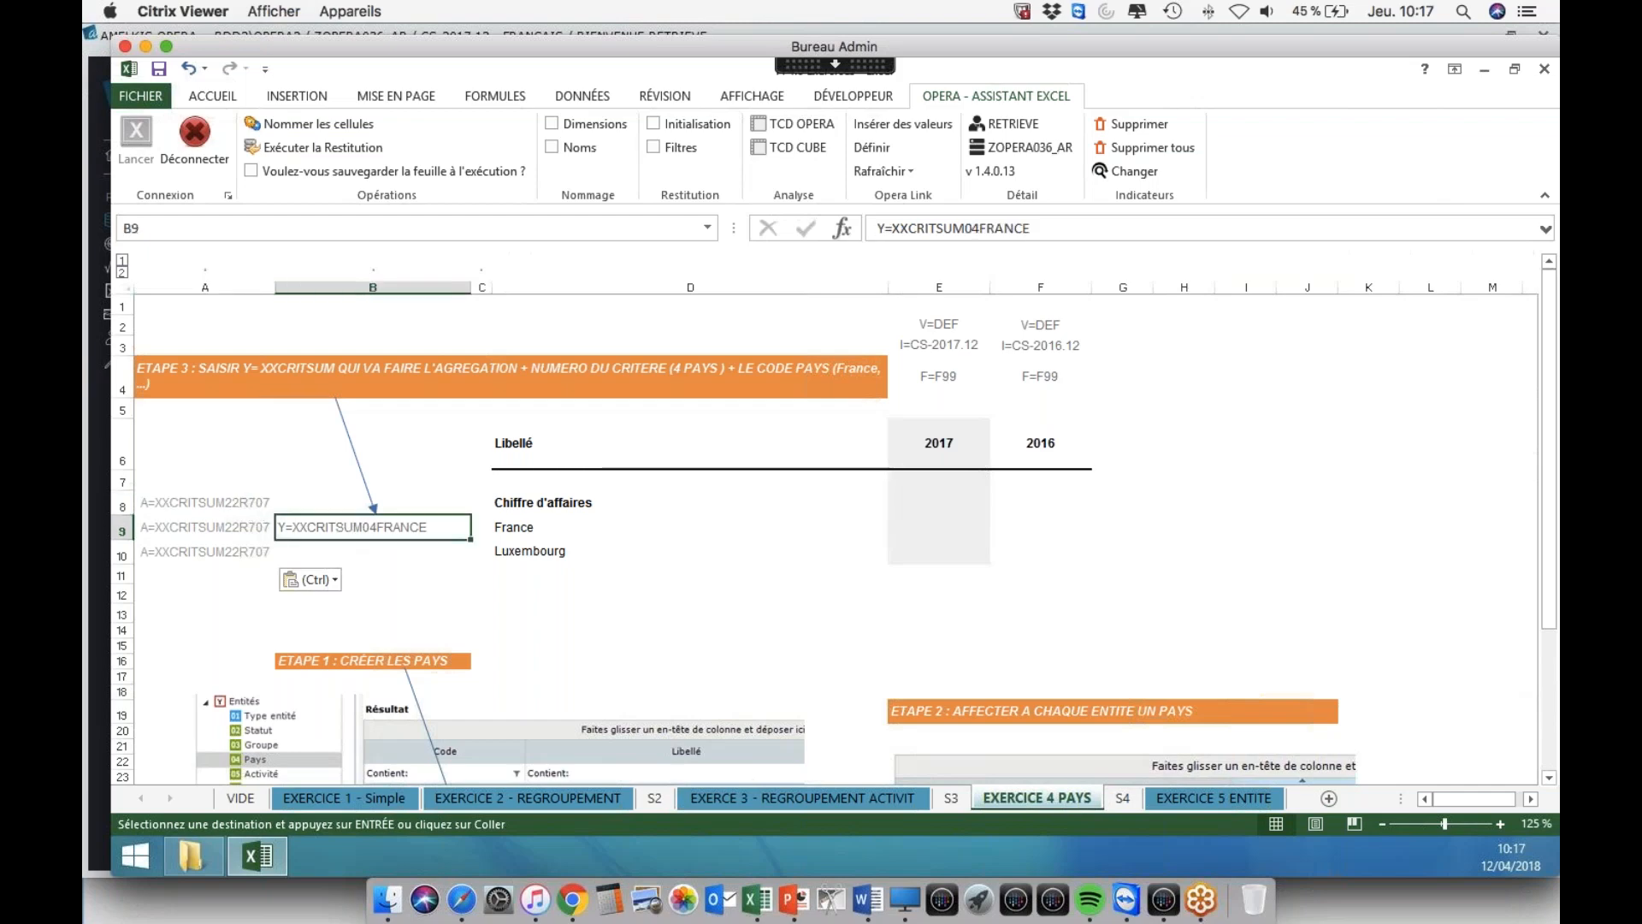
{"action": "key", "text": "super+grave"}
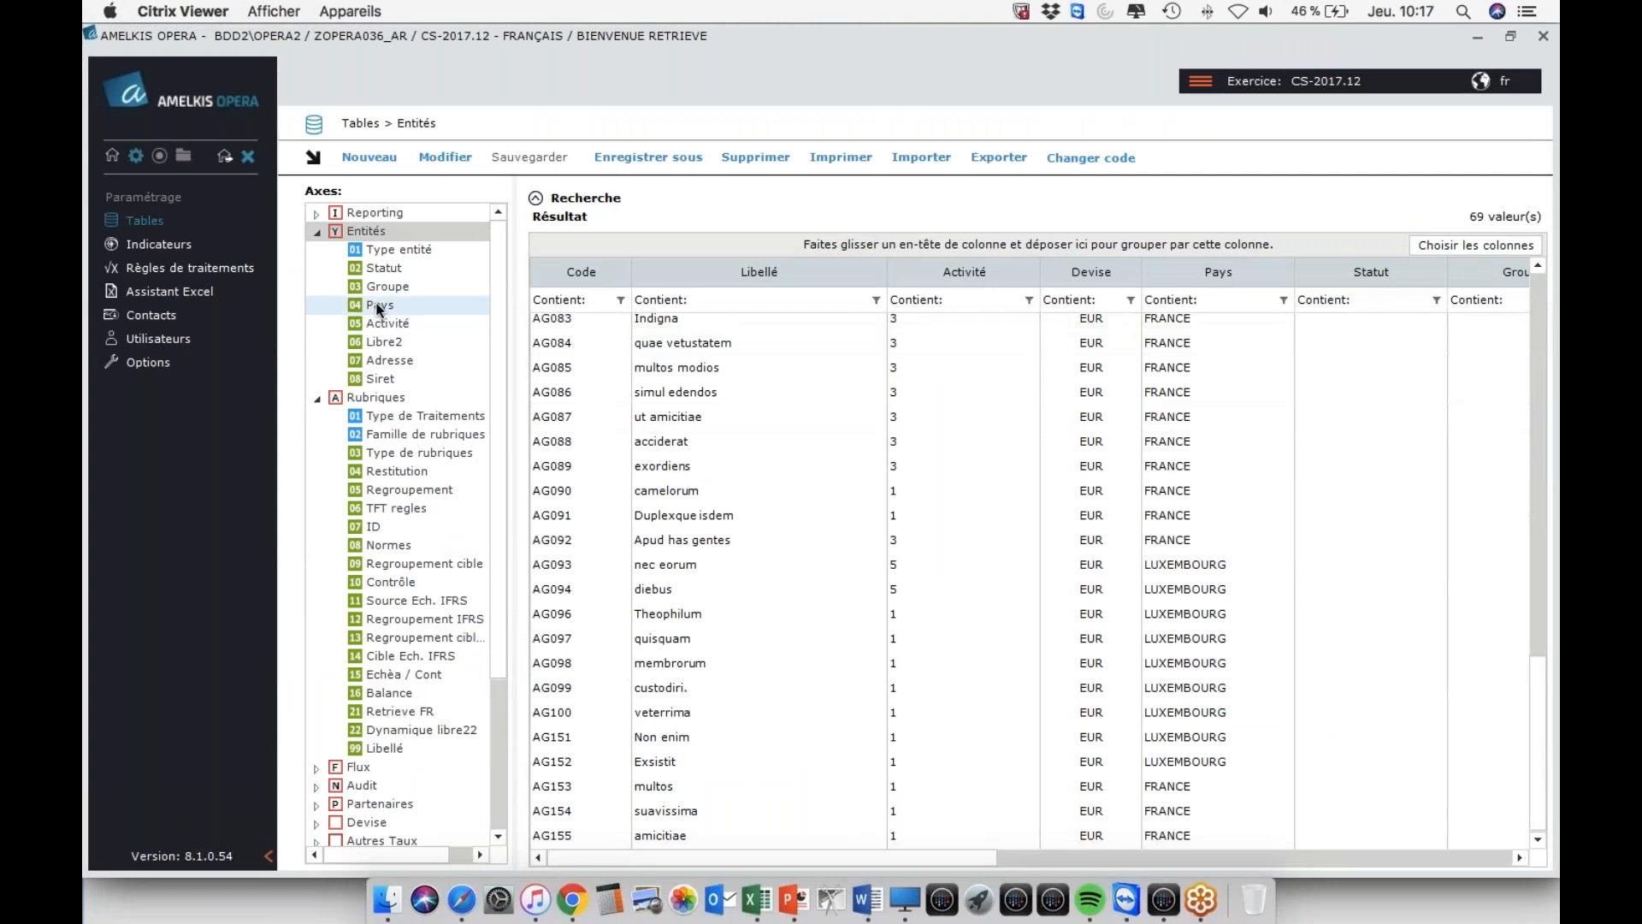
{"action": "left_click", "coordinate": [359, 306]}
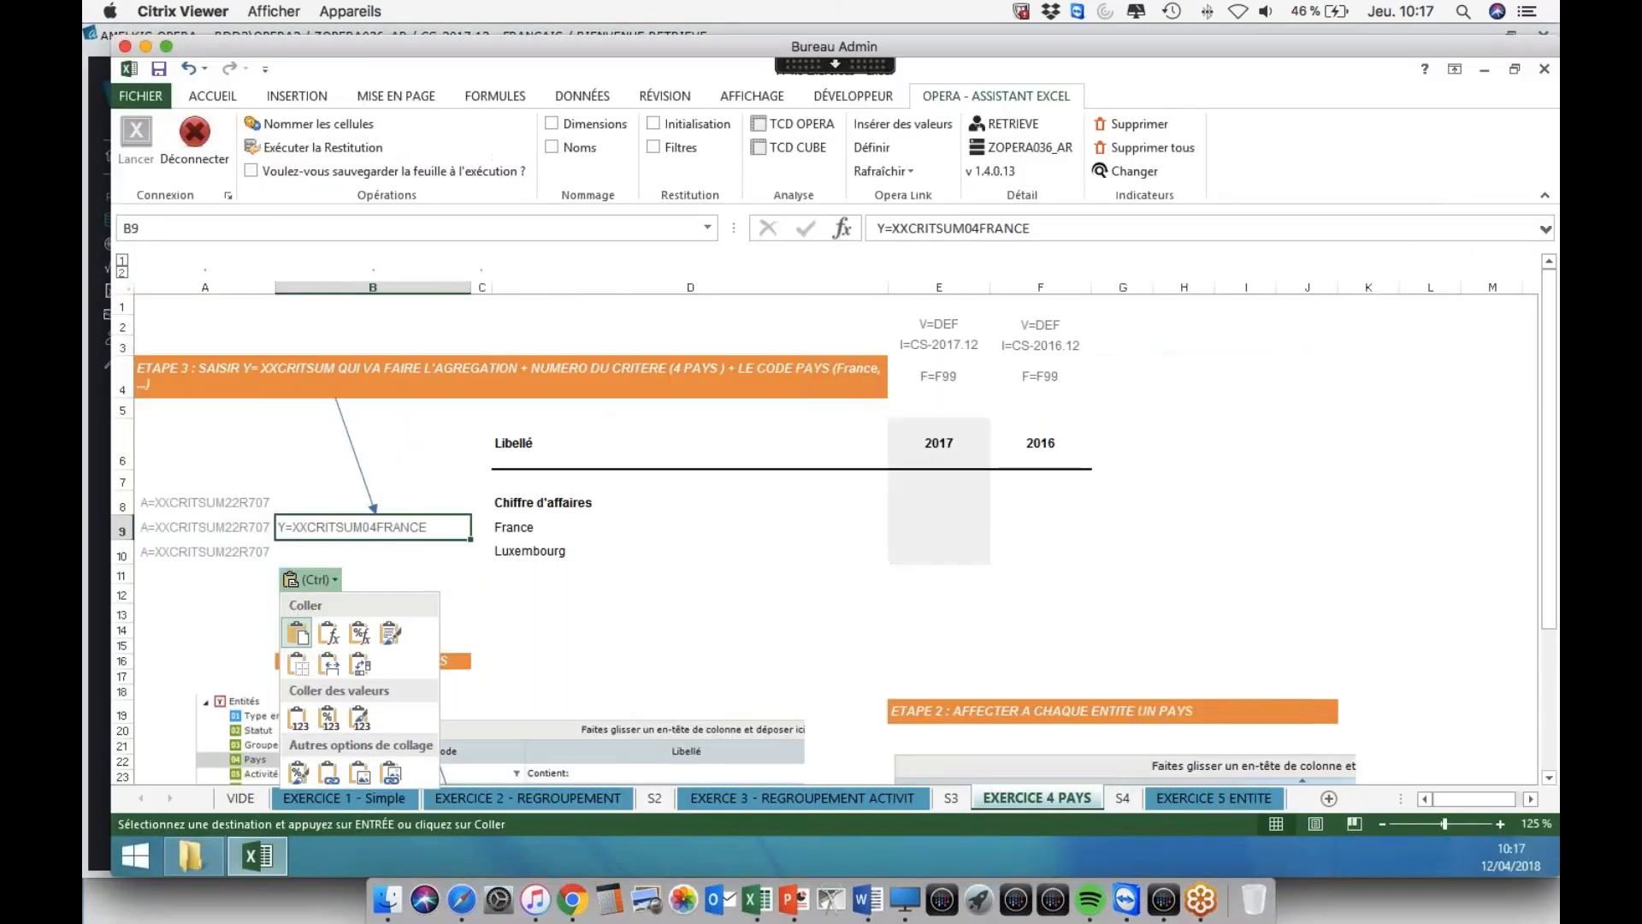
{"action": "key", "text": "Escape"}
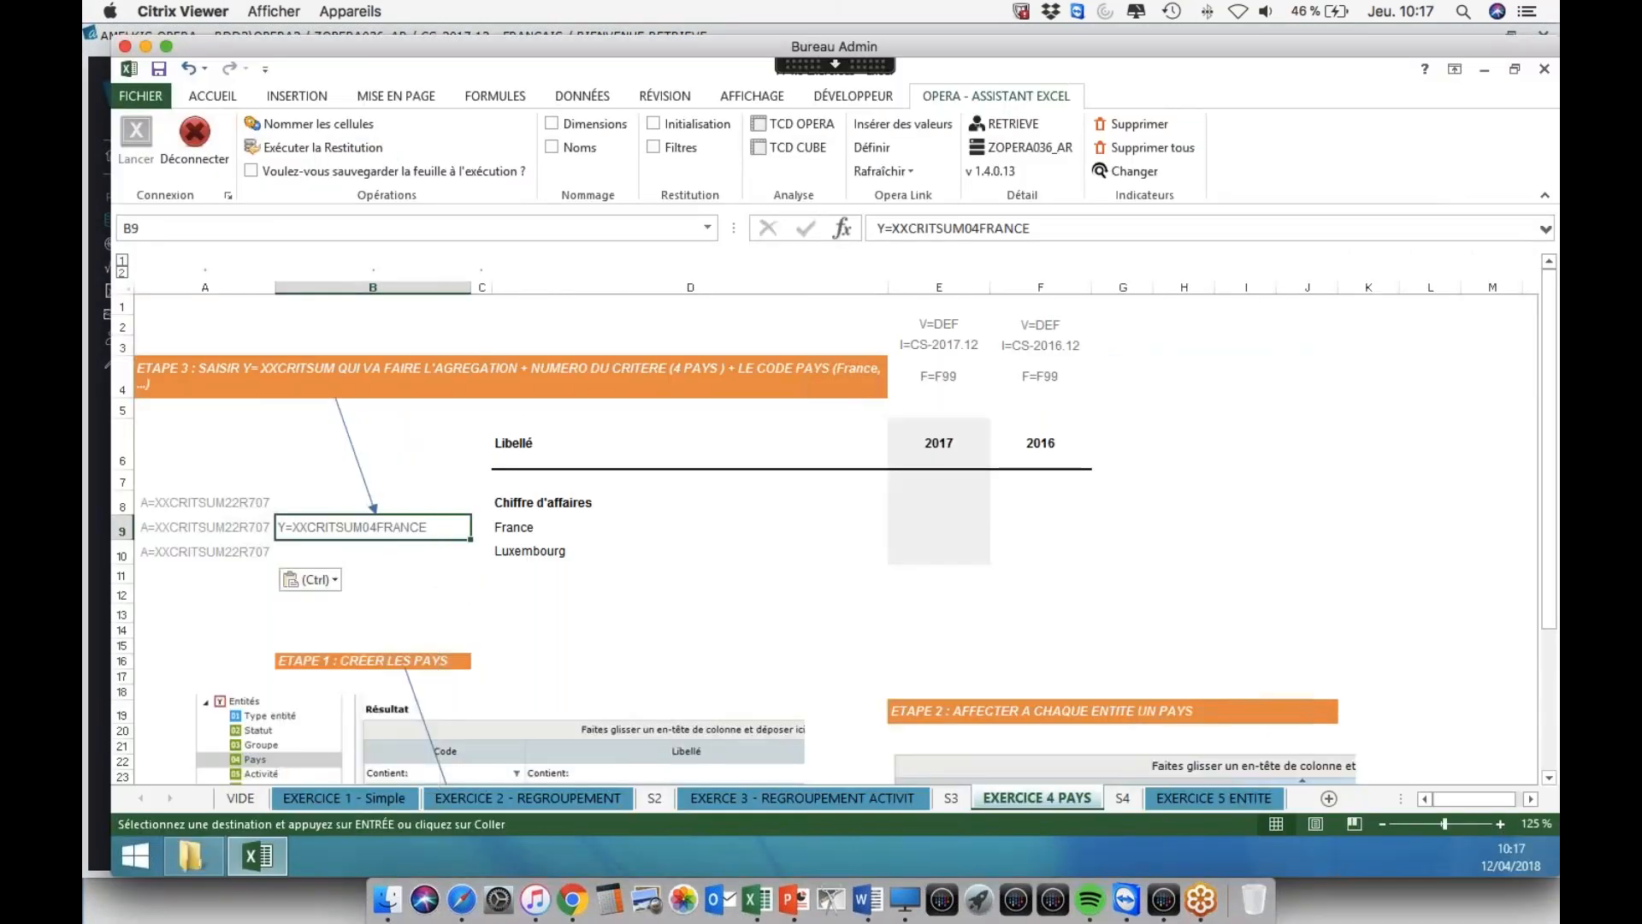
- Copy the Y=XXCRITSUM04FRANCE country code from B9 into B10
{"action": "left_click", "coordinate": [373, 551]}
{"action": "key", "text": "ctrl+v"}
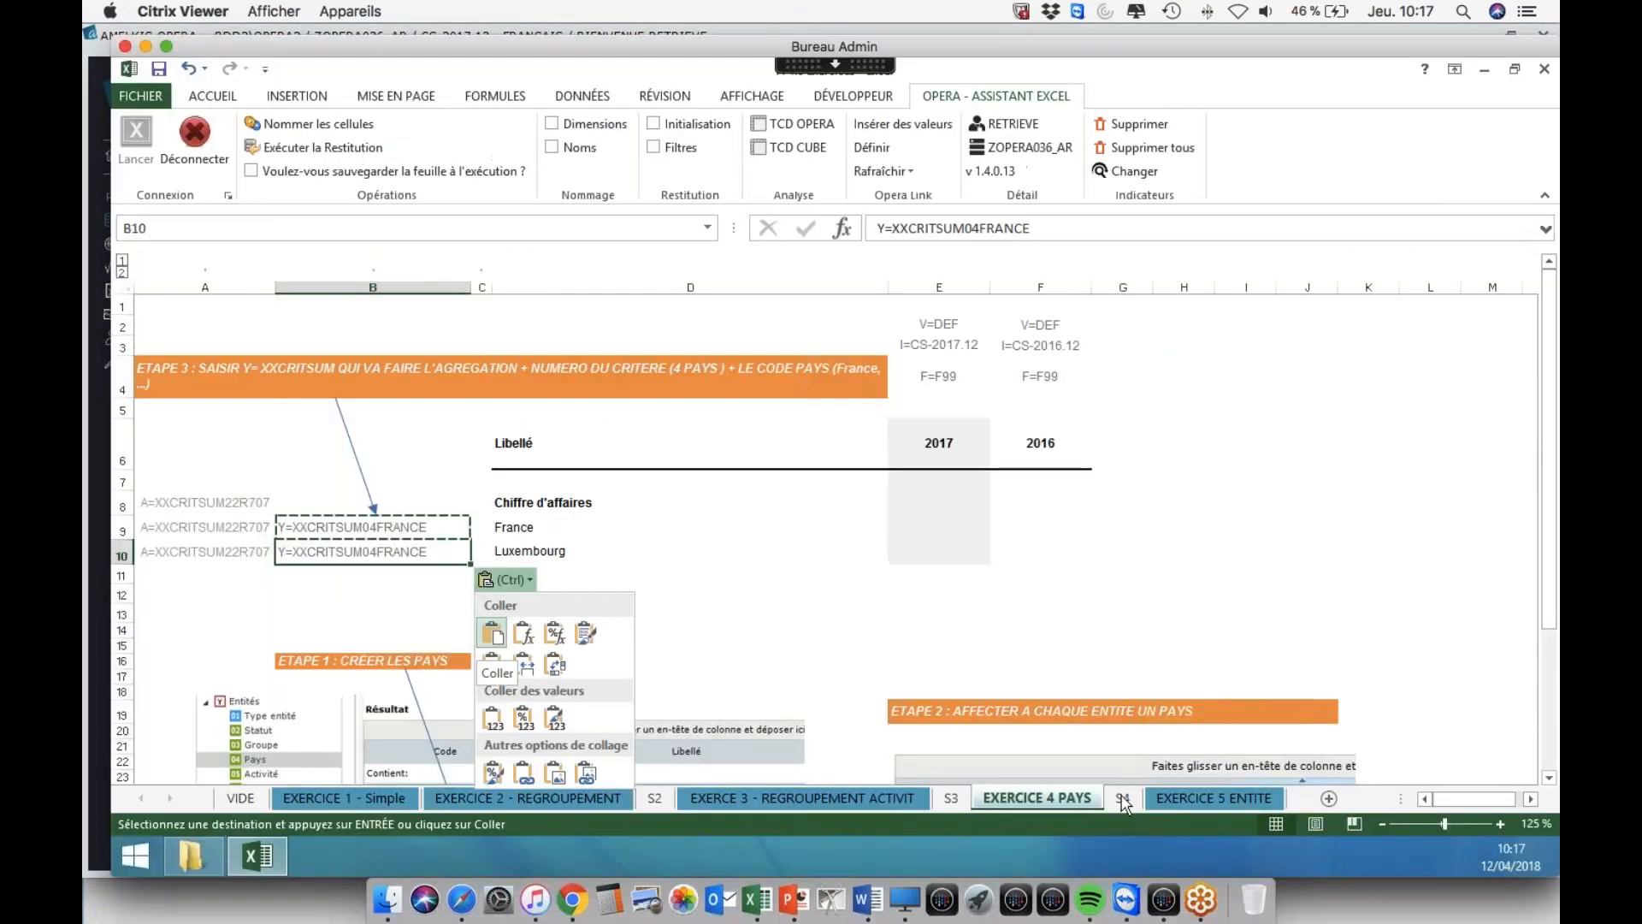
{"action": "key", "text": "Escape"}
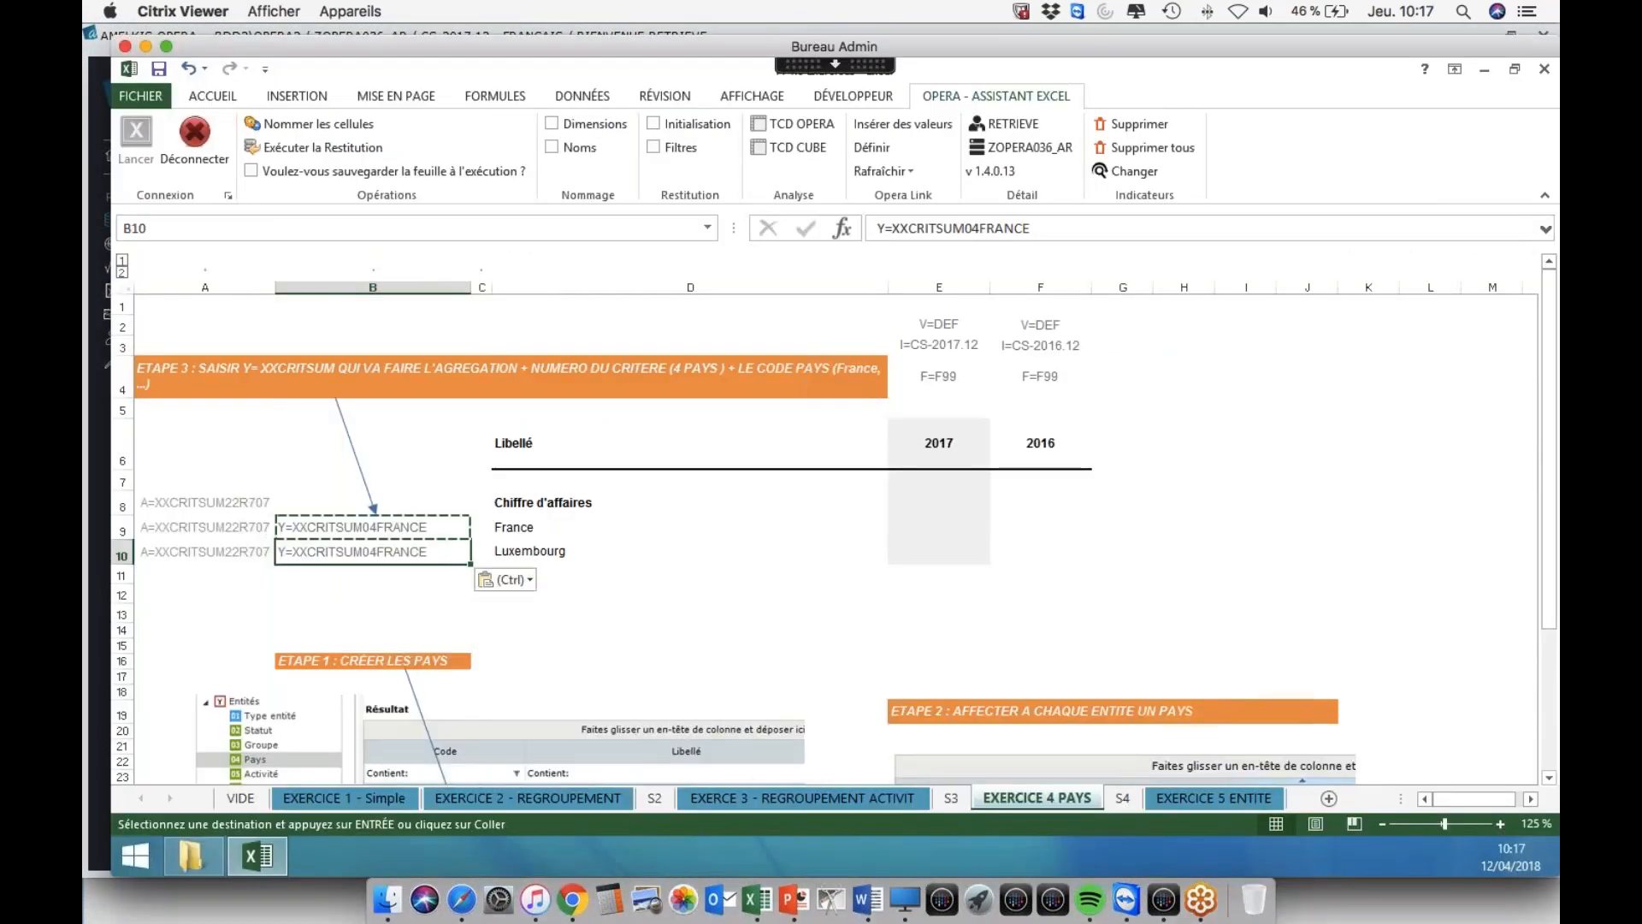
- Copy the Y=XXCRITSUM04LUXEMBOURG code from sheet S4 into B10 of EXERCICE 4 PAYS
{"action": "left_click", "coordinate": [1122, 798]}
{"action": "left_click", "coordinate": [368, 536]}
{"action": "left_click", "coordinate": [1036, 797]}
{"action": "key", "text": "ctrl+v"}
{"action": "left_click", "coordinate": [381, 592]}
{"action": "left_click", "coordinate": [381, 551]}
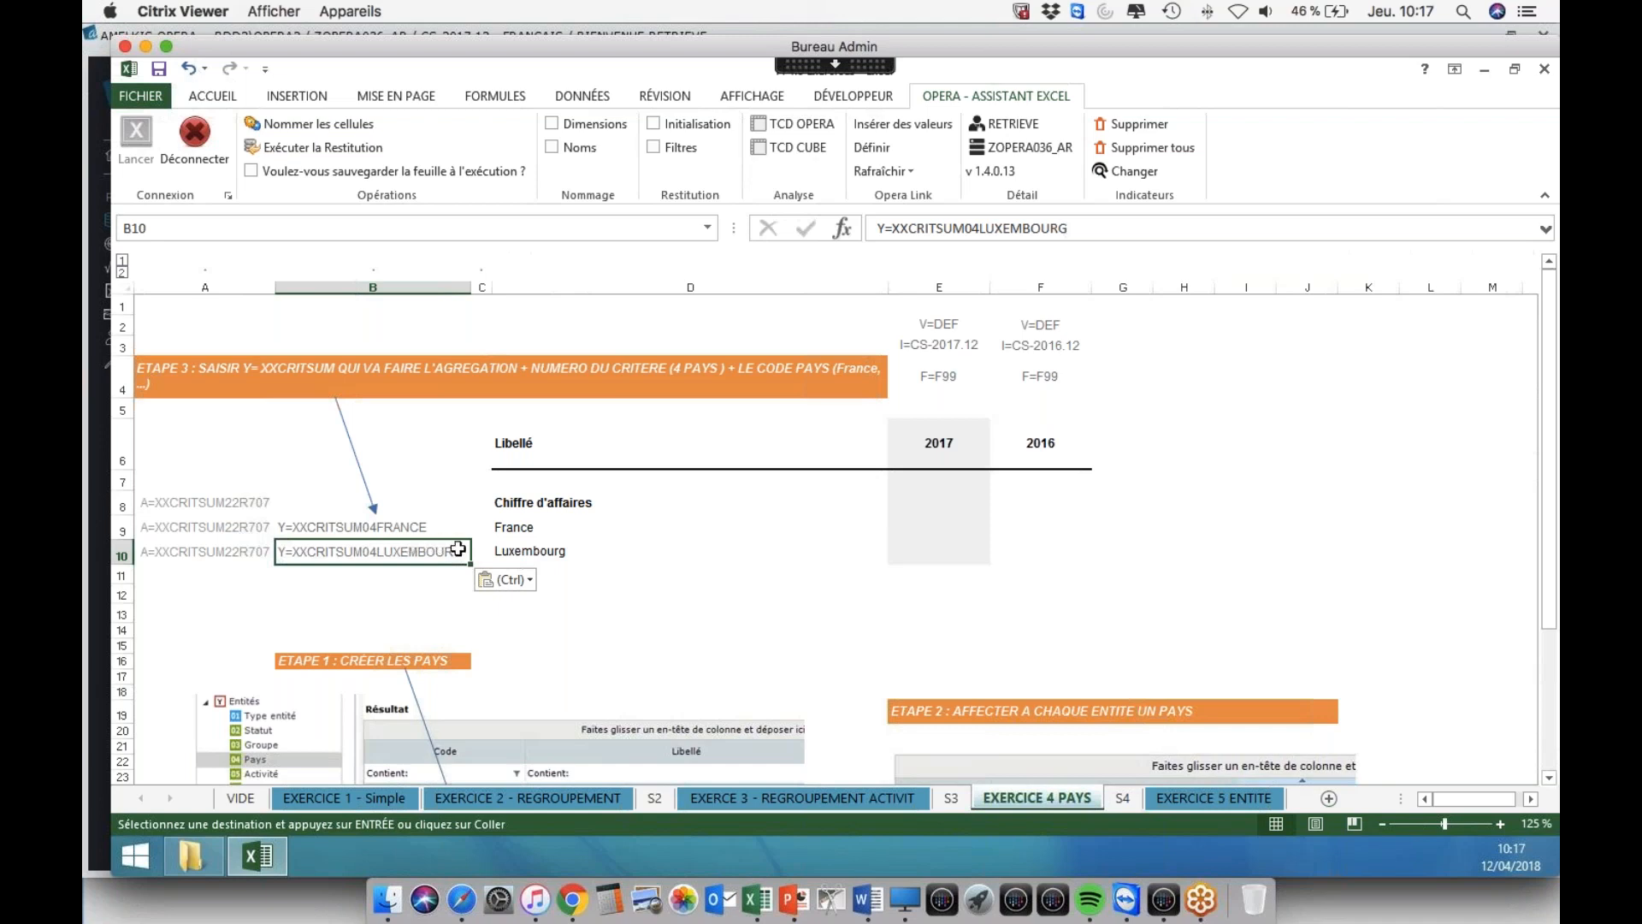
{"action": "left_click", "coordinate": [530, 552]}
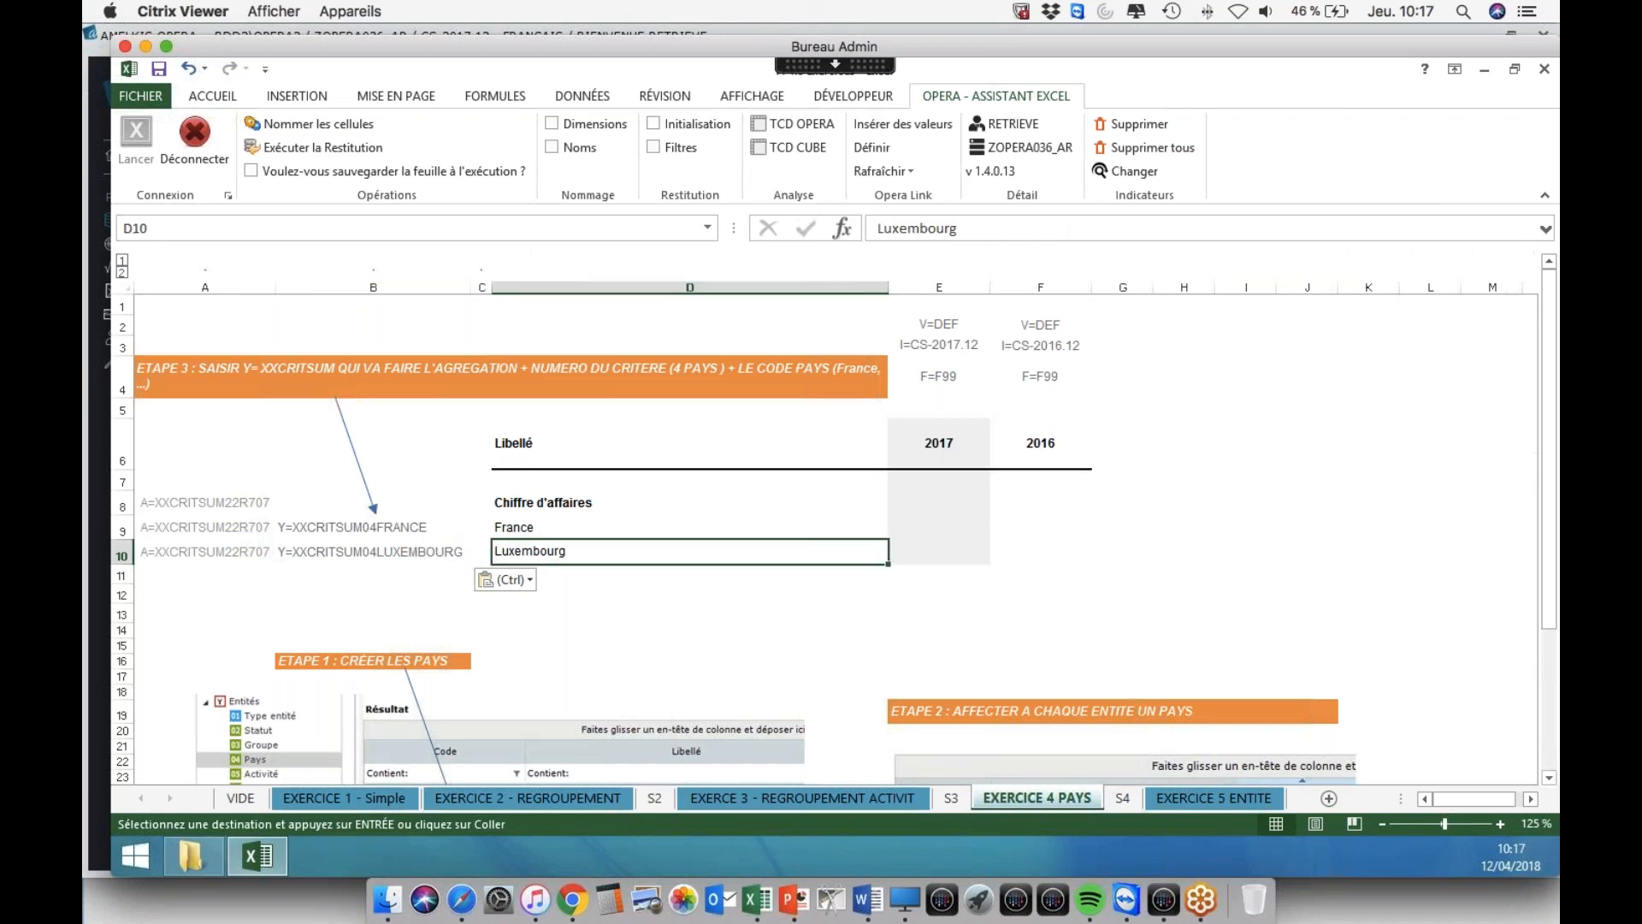
- Define the Opera link on EXERCICE 4 PAYS with row codes $A$8:$B$10, the column codes in E2:F4 and the Consolidé amount
{"action": "left_click", "coordinate": [934, 549]}
{"action": "left_click", "coordinate": [872, 147]}
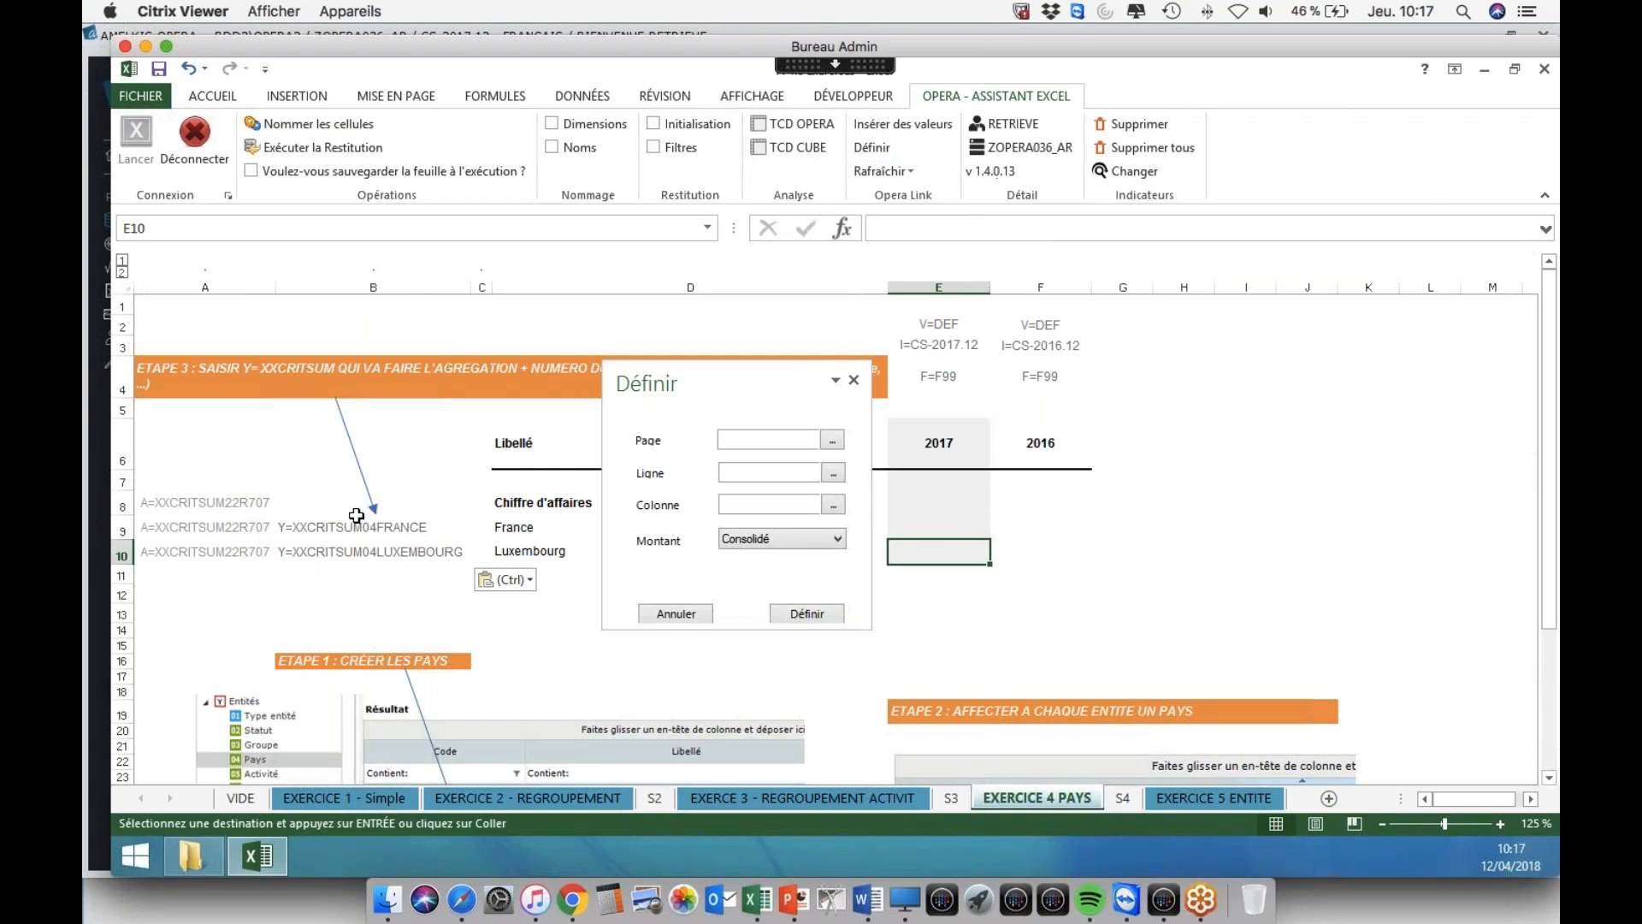
{"action": "left_click_drag", "start_coordinate": [170, 502], "coordinate": [368, 556]}
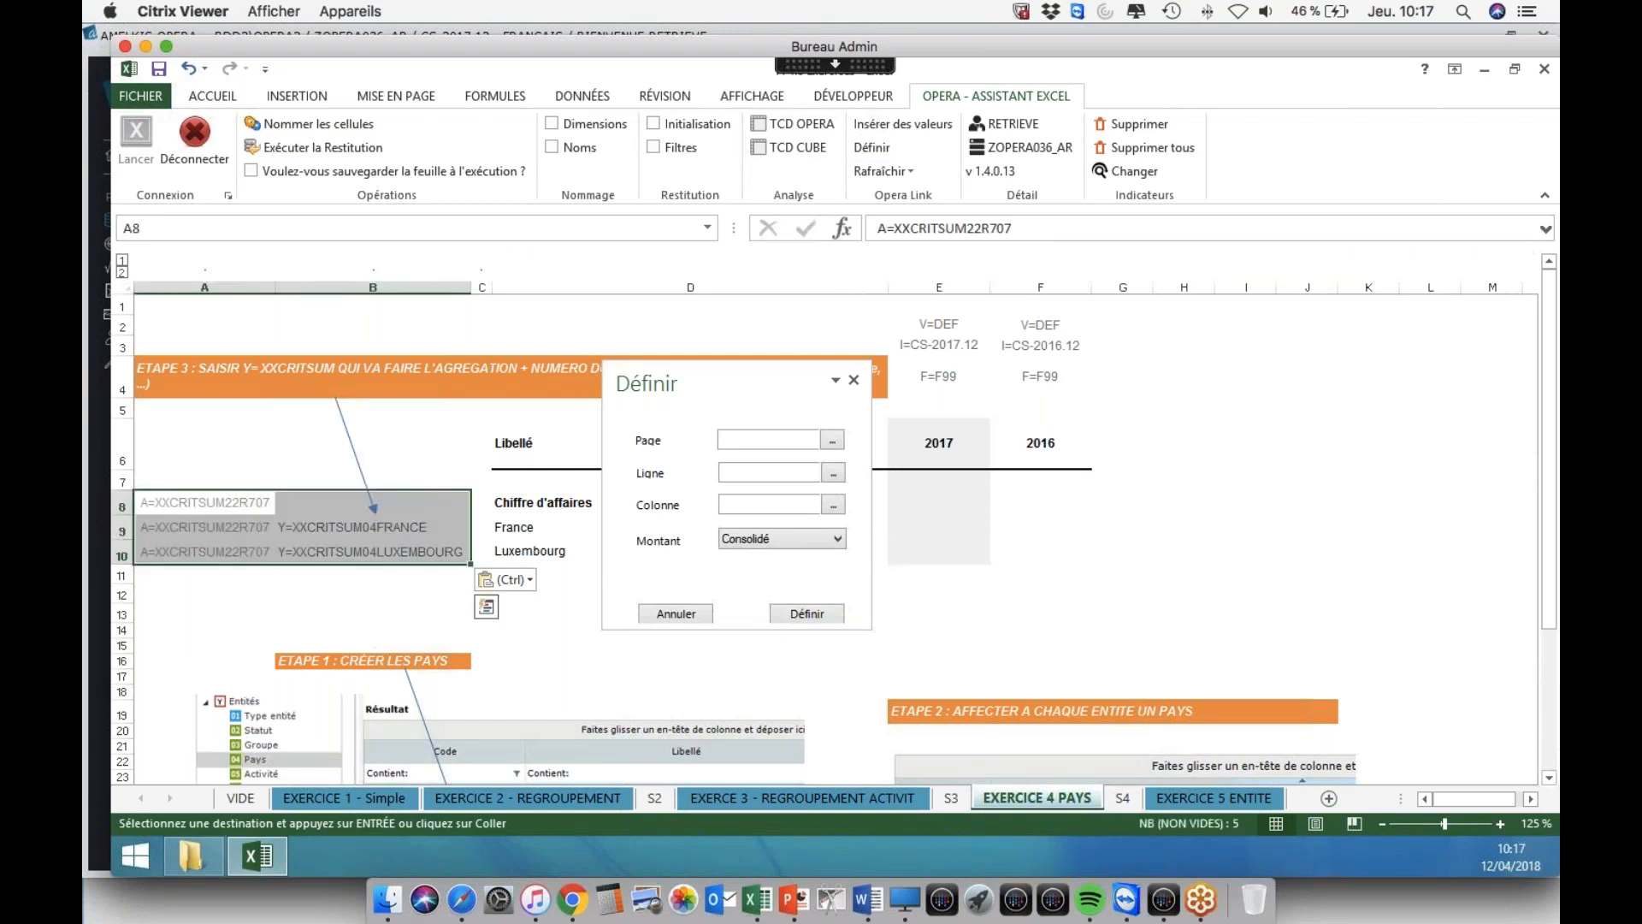
{"action": "left_click", "coordinate": [833, 472]}
{"action": "left_click_drag", "start_coordinate": [955, 332], "coordinate": [1040, 380]}
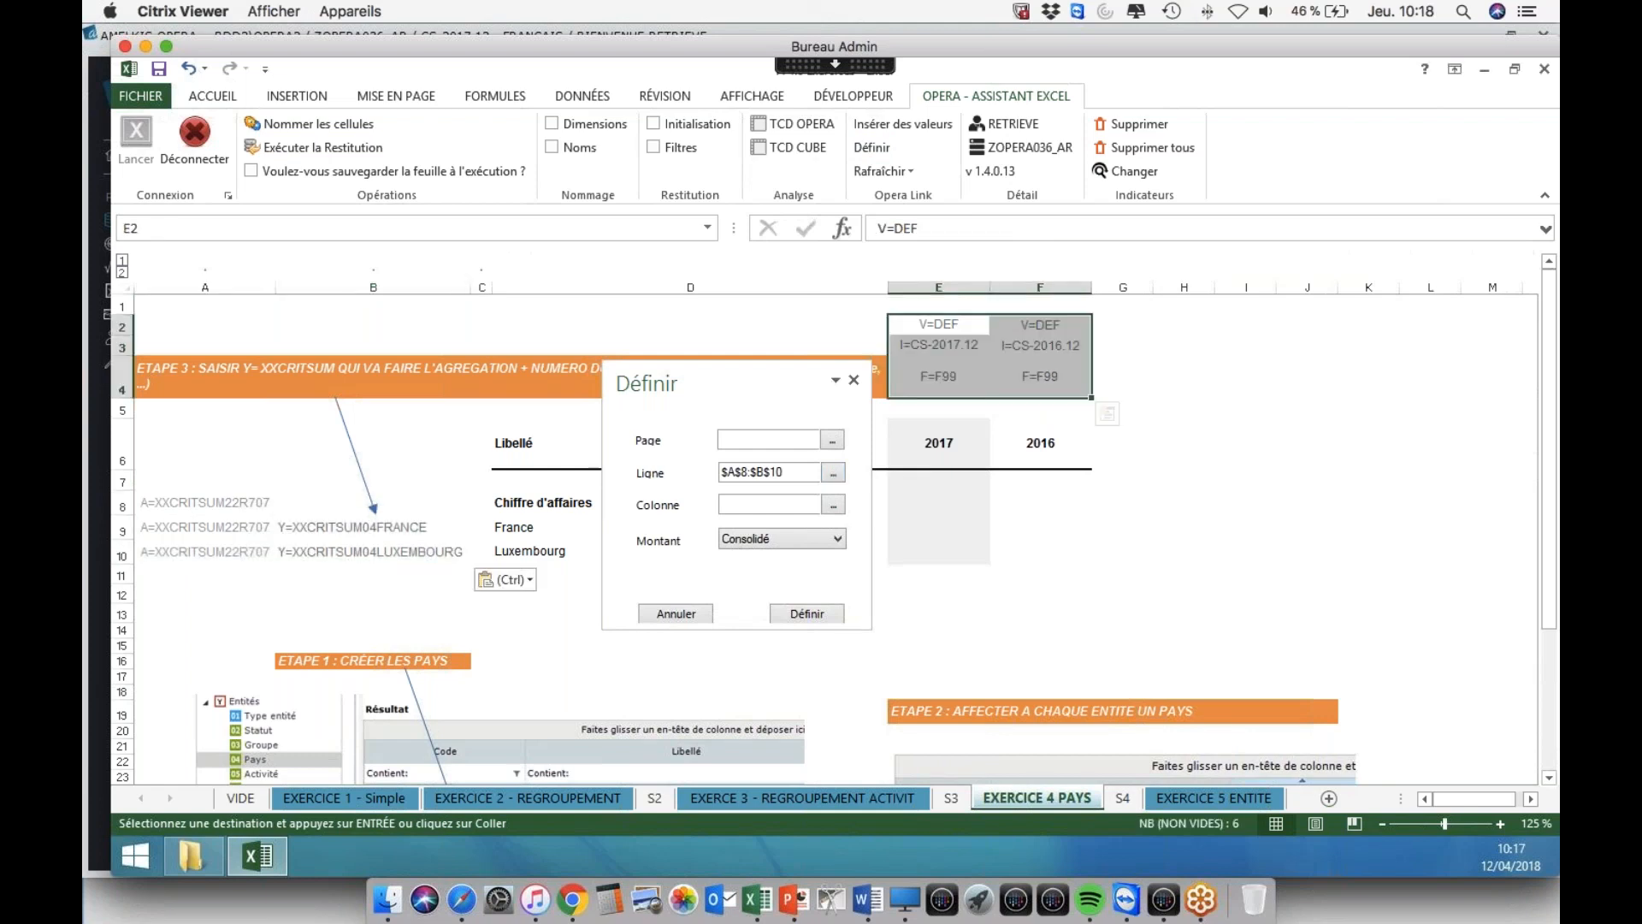
{"action": "left_click", "coordinate": [833, 504]}
{"action": "key", "text": "Return"}
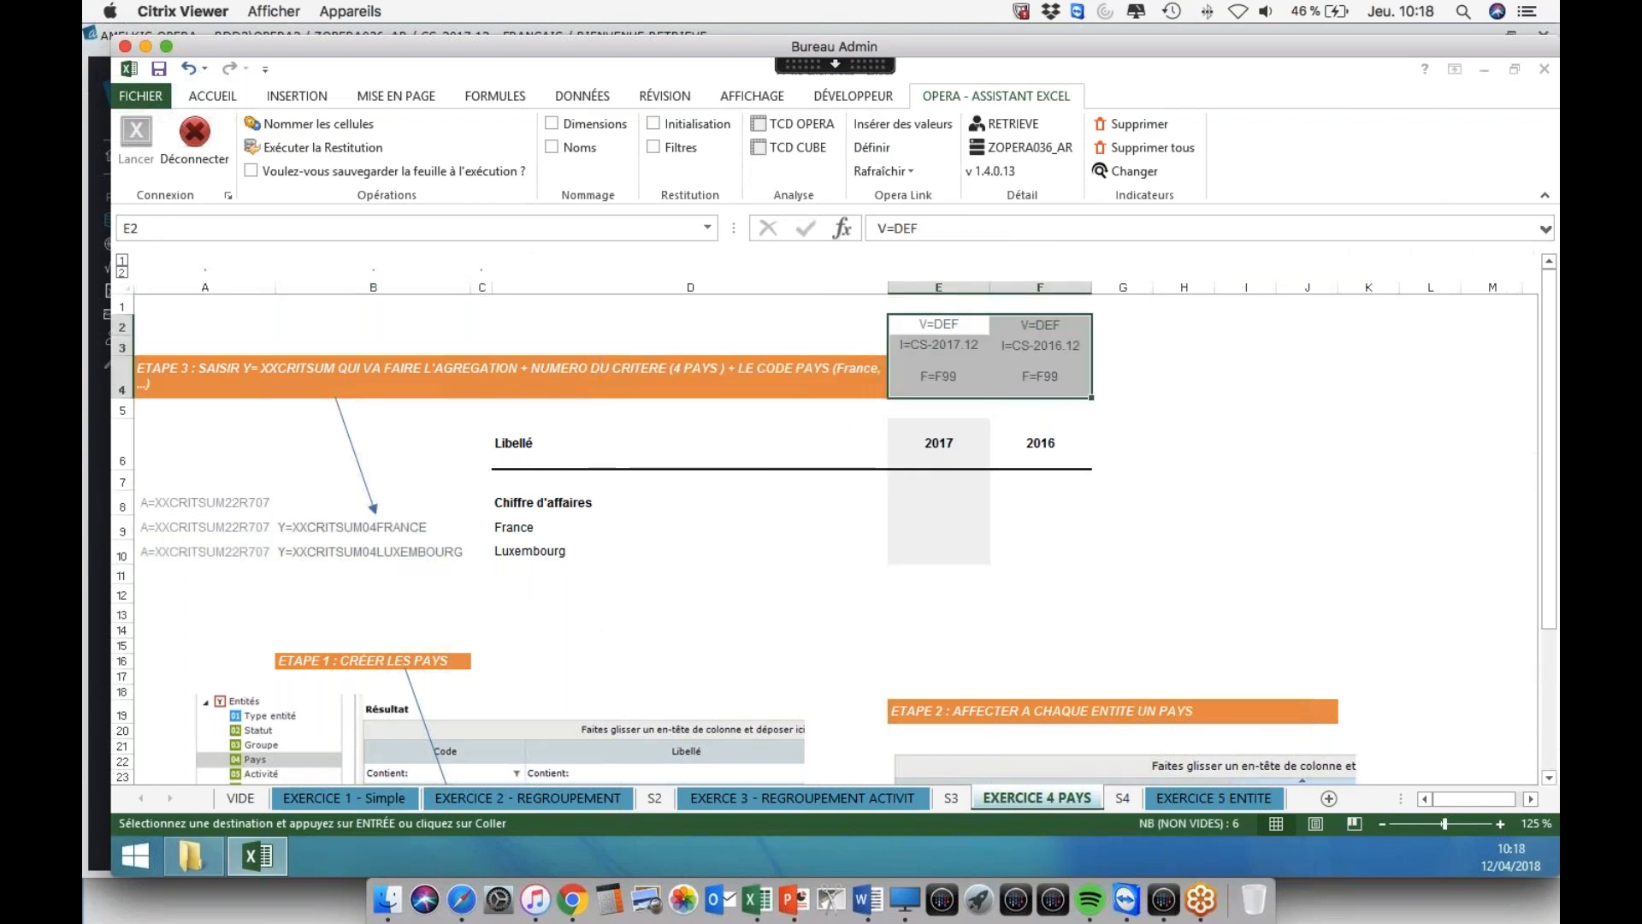
- Refresh the Opera values on EXERCICE 4 PAYS and check the 2017 sum of France and Luxembourg in E9:E10
{"action": "left_click", "coordinate": [938, 526]}
{"action": "left_click", "coordinate": [883, 171]}
{"action": "left_click", "coordinate": [909, 224]}
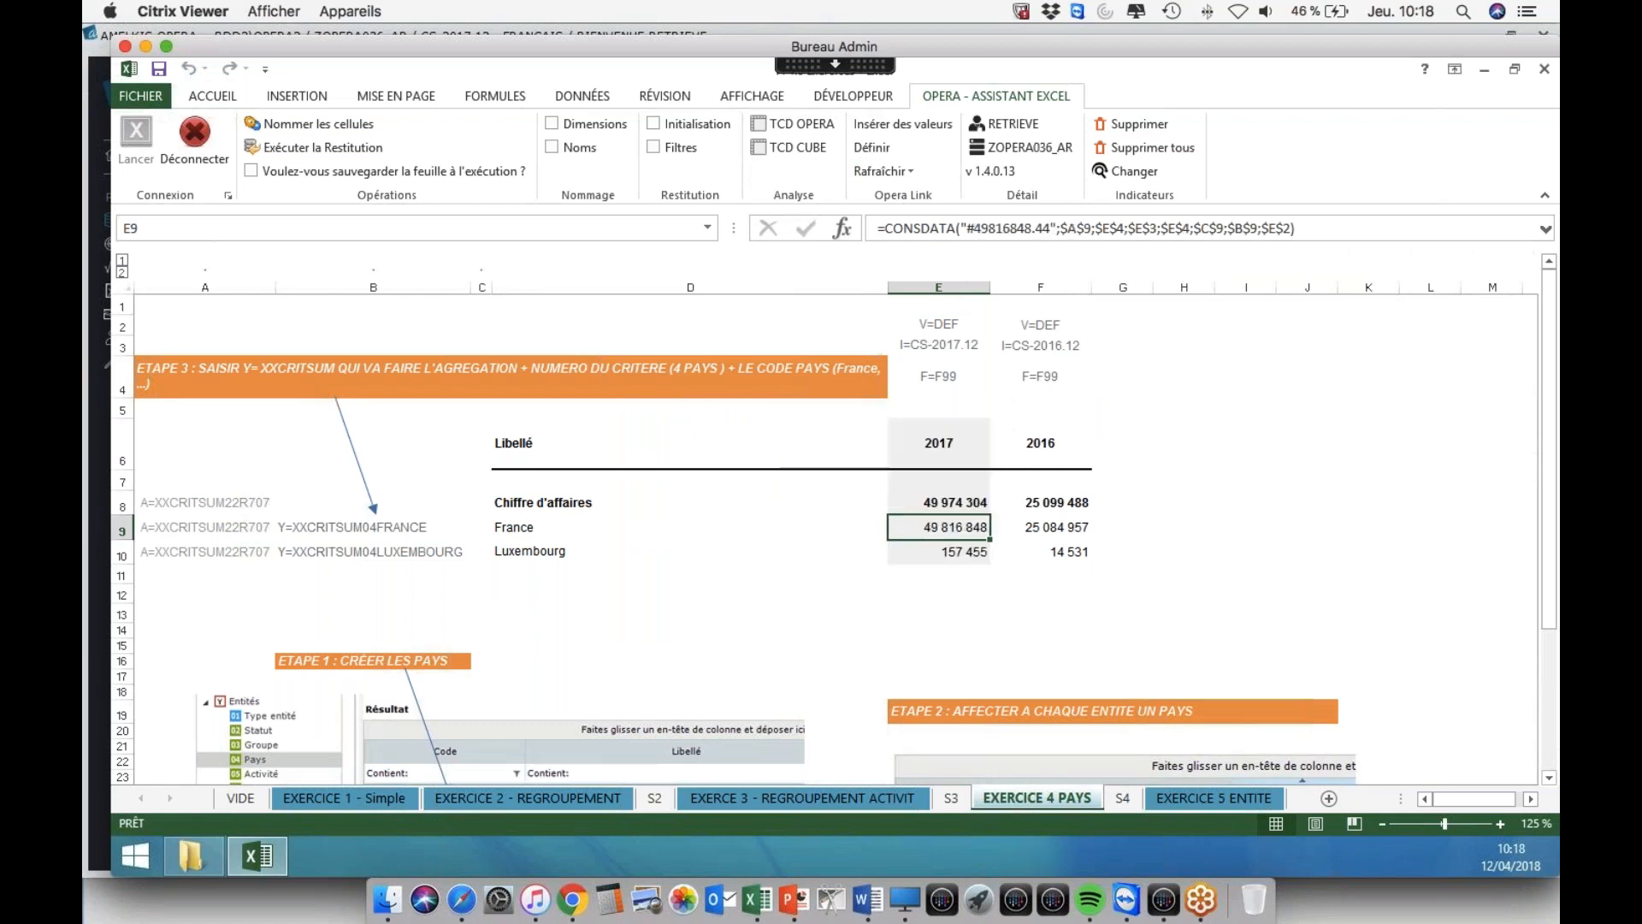
{"action": "left_click_drag", "start_coordinate": [945, 530], "coordinate": [942, 552]}
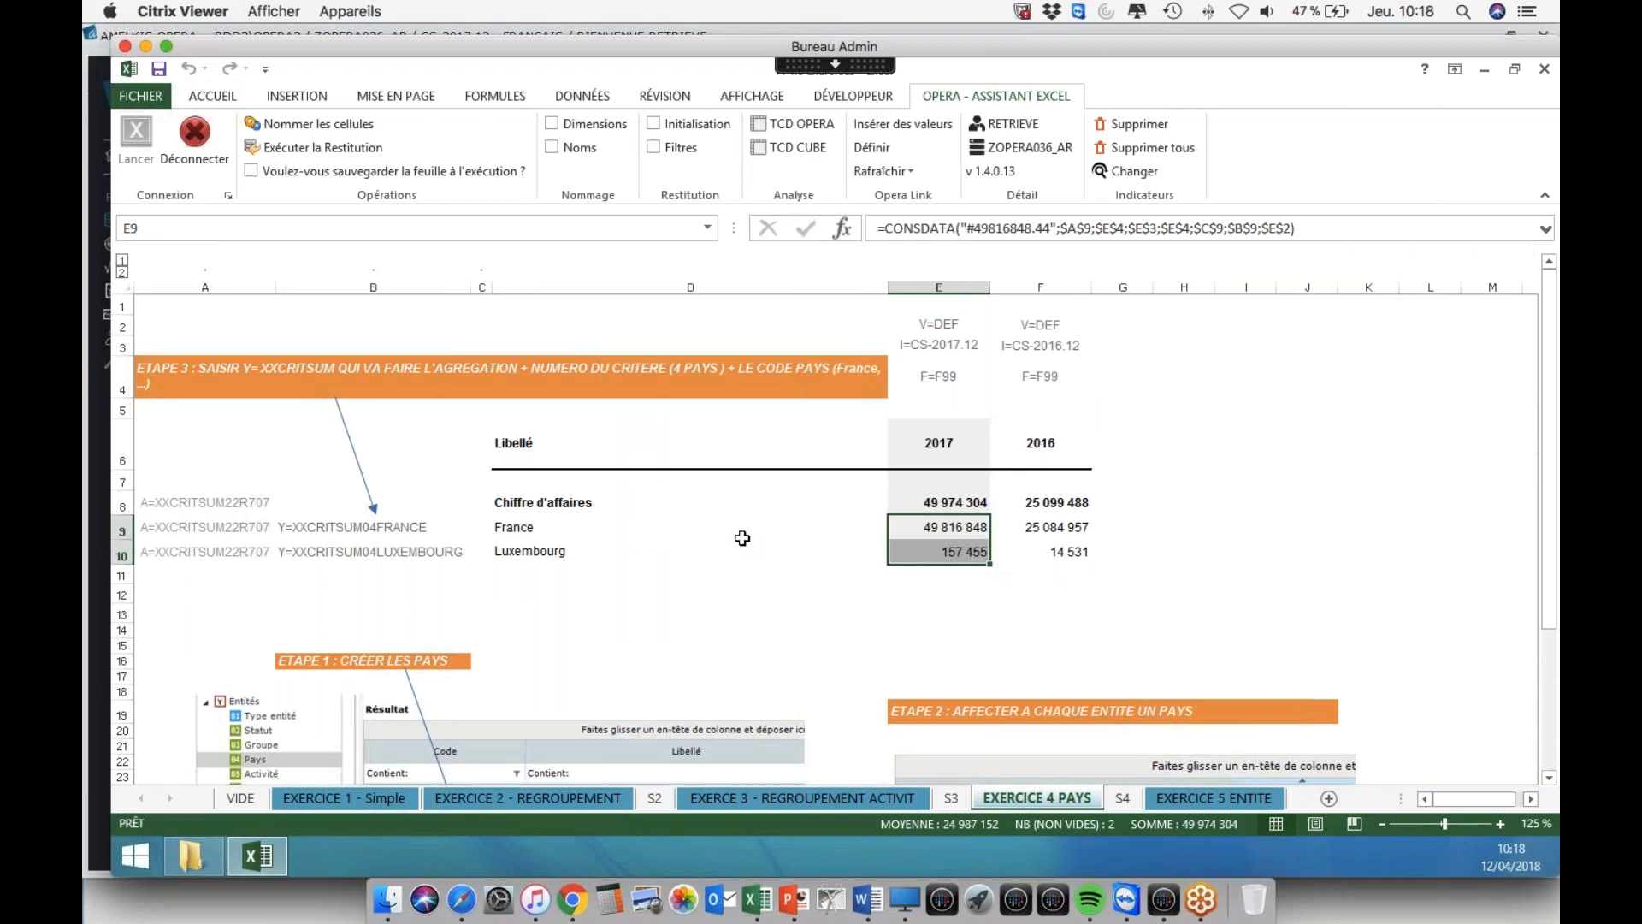
- Examine the A=XXCRITSUM22R707 codes in column B, the entity codes in column C and the formula in E9 of EXERCICE 5 ENTITE
{"action": "left_click", "coordinate": [1212, 802]}
{"action": "left_click", "coordinate": [484, 448]}
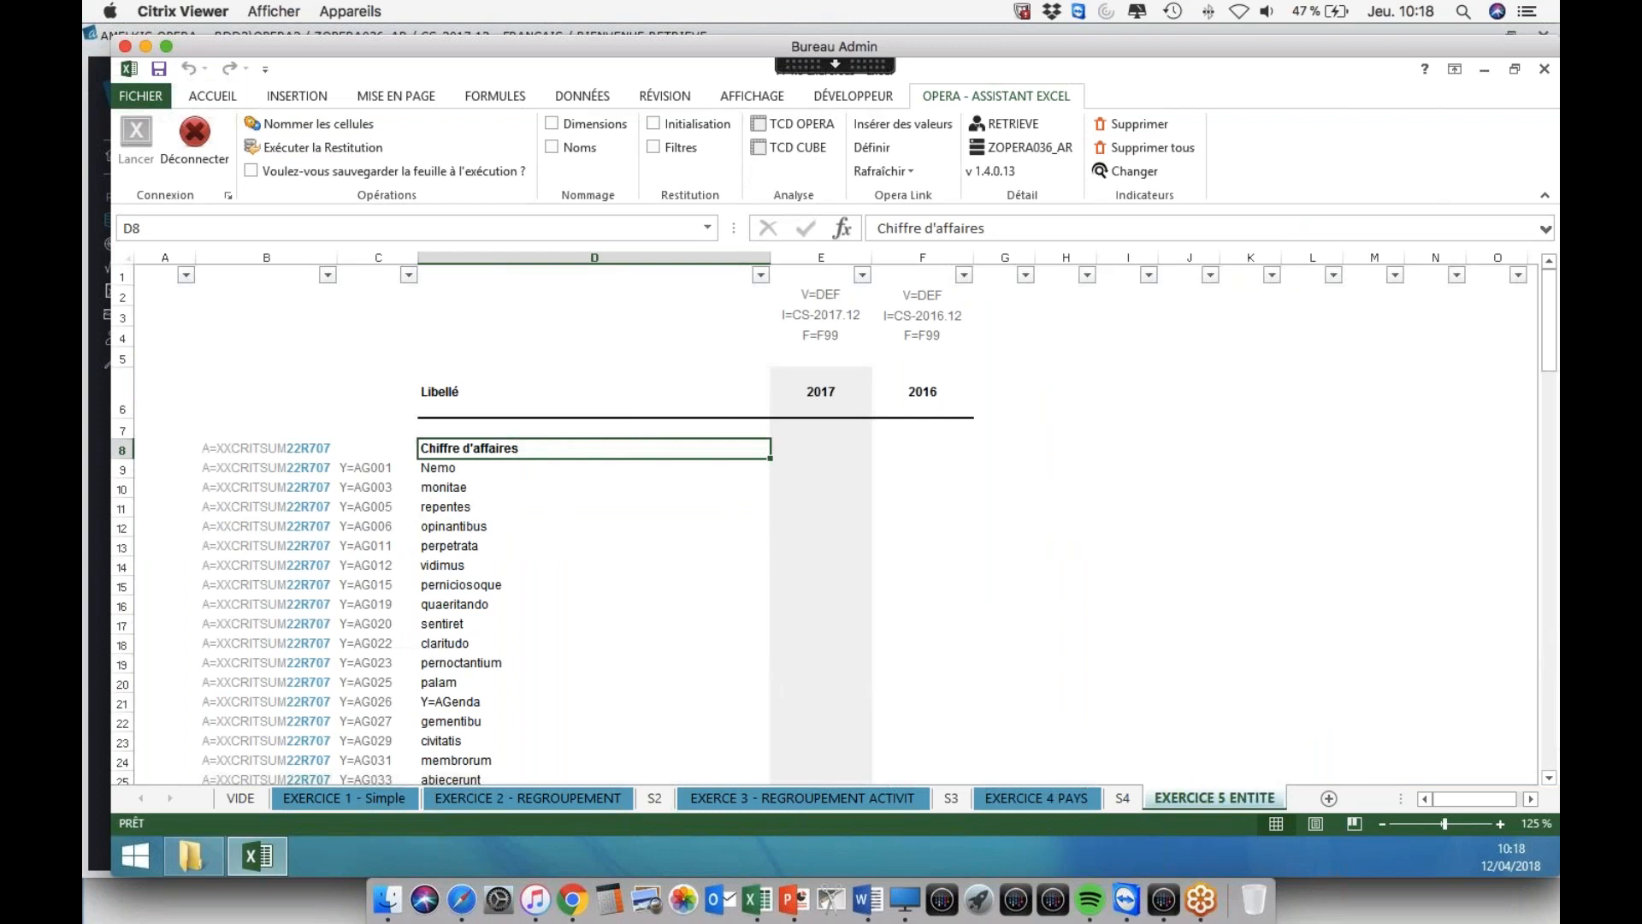
{"action": "key", "text": "Left"}
{"action": "key", "text": "Left"}
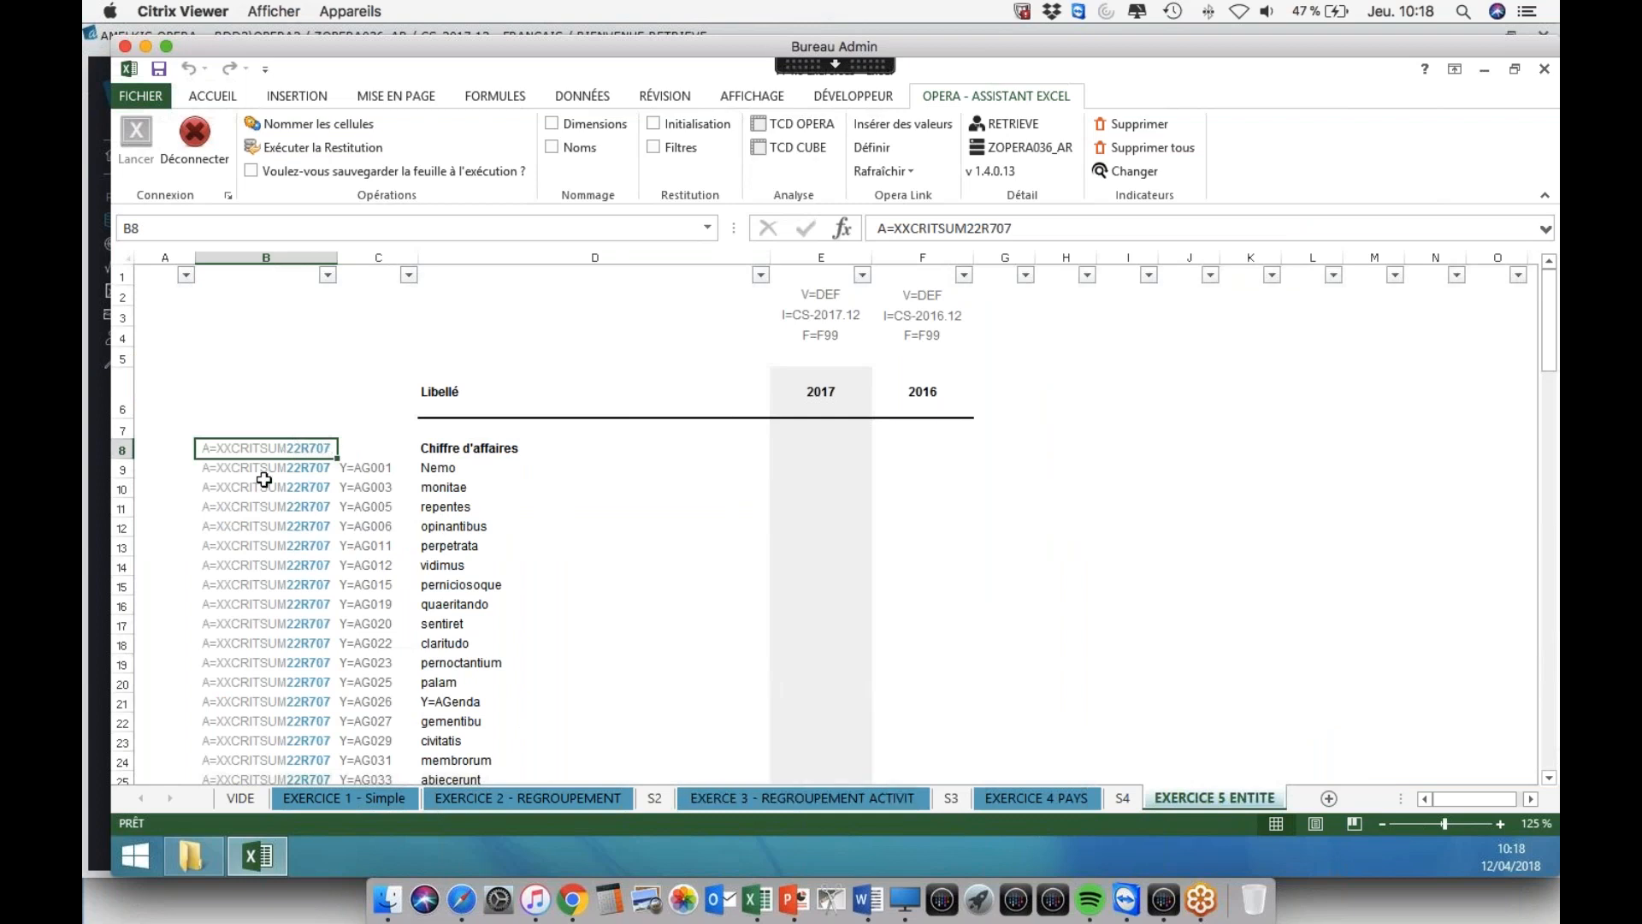
{"action": "left_click_drag", "start_coordinate": [266, 451], "coordinate": [278, 757]}
{"action": "scroll", "coordinate": [301, 546], "scroll_direction": "up", "scroll_amount": 17}
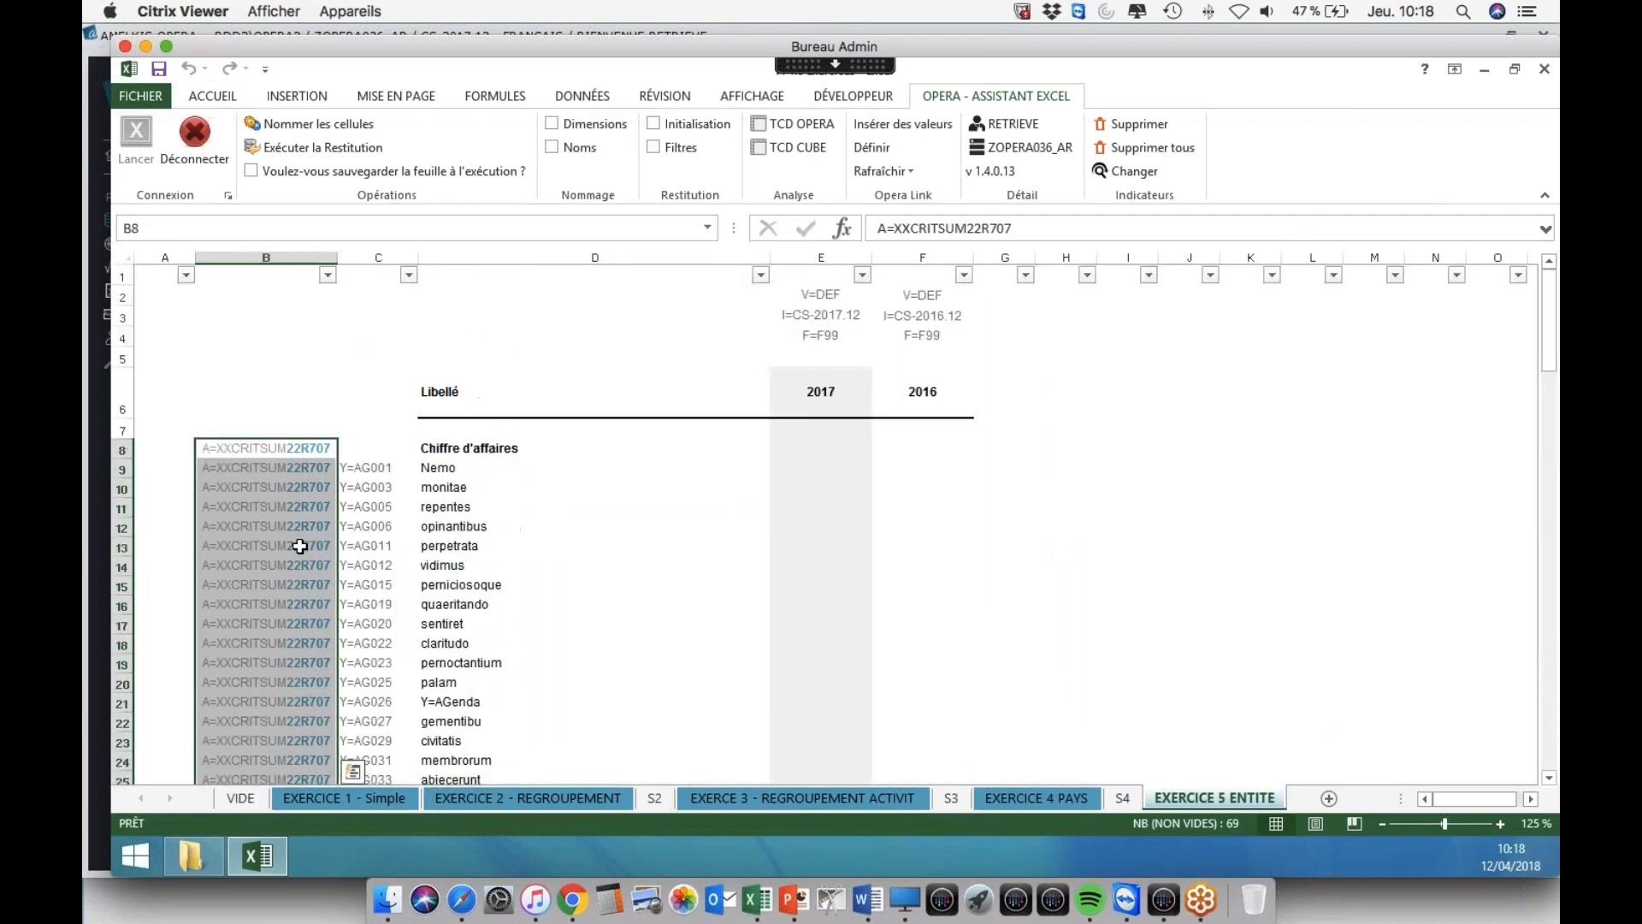
{"action": "left_click", "coordinate": [489, 475]}
{"action": "left_click", "coordinate": [370, 466]}
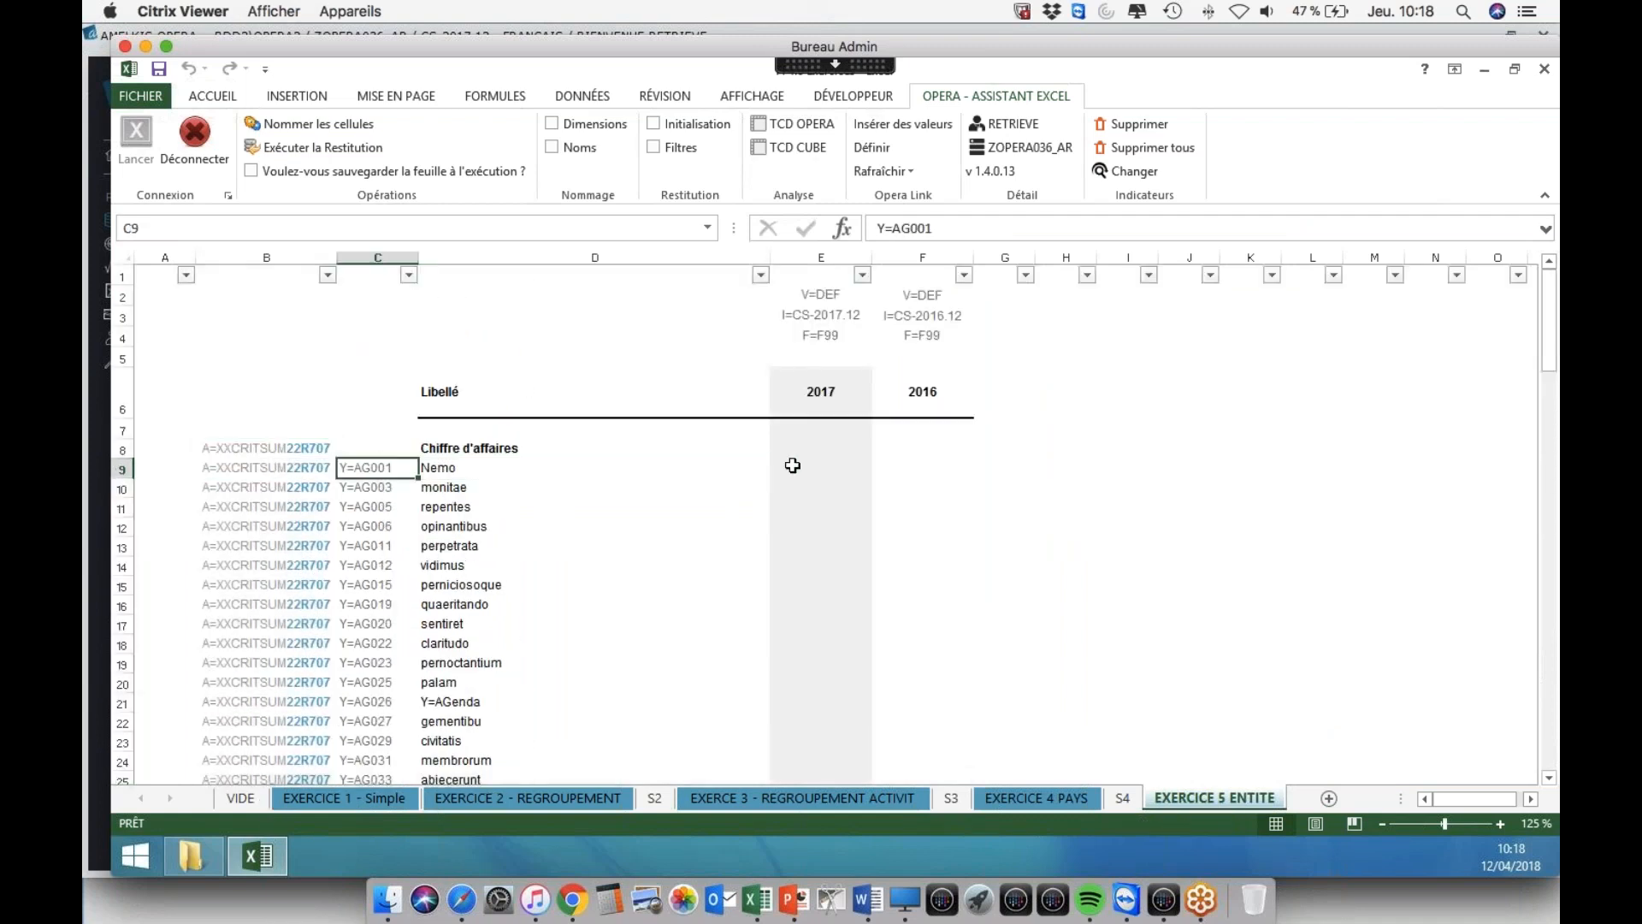
{"action": "left_click", "coordinate": [787, 467]}
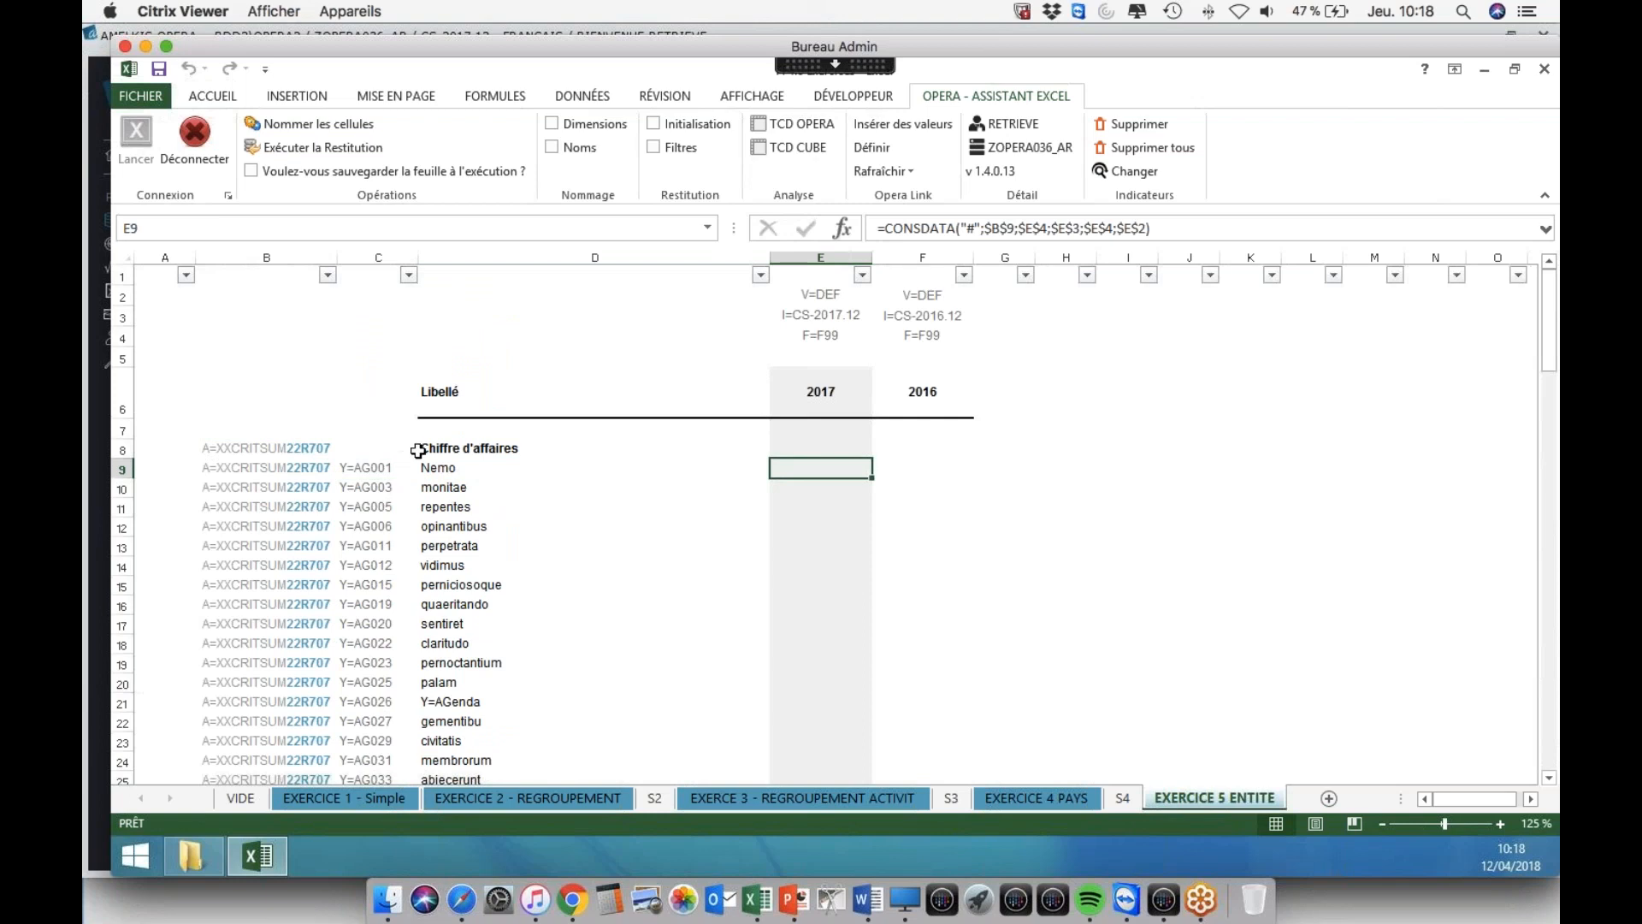
- Clear the contents of the 2017 and 2016 amount cells E8:F76 on EXERCICE 5 ENTITE
{"action": "left_click_drag", "start_coordinate": [821, 447], "coordinate": [888, 731]}
{"action": "right_click", "coordinate": [905, 576]}
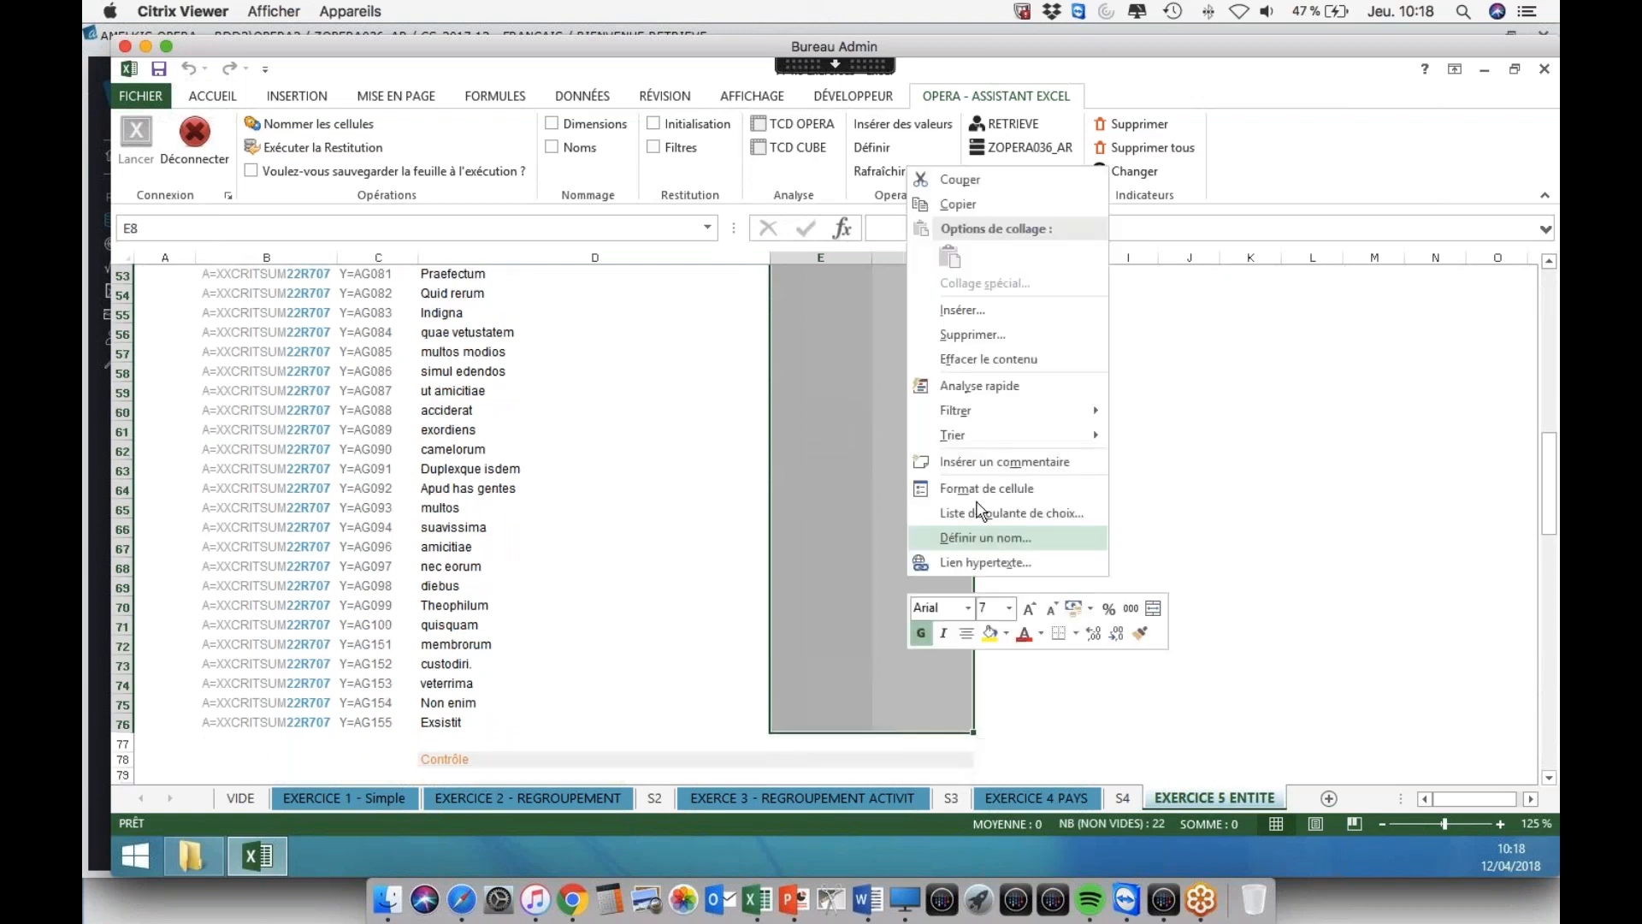
{"action": "left_click", "coordinate": [978, 361]}
{"action": "left_click", "coordinate": [822, 547]}
{"action": "left_click", "coordinate": [905, 550]}
{"action": "left_click", "coordinate": [817, 641]}
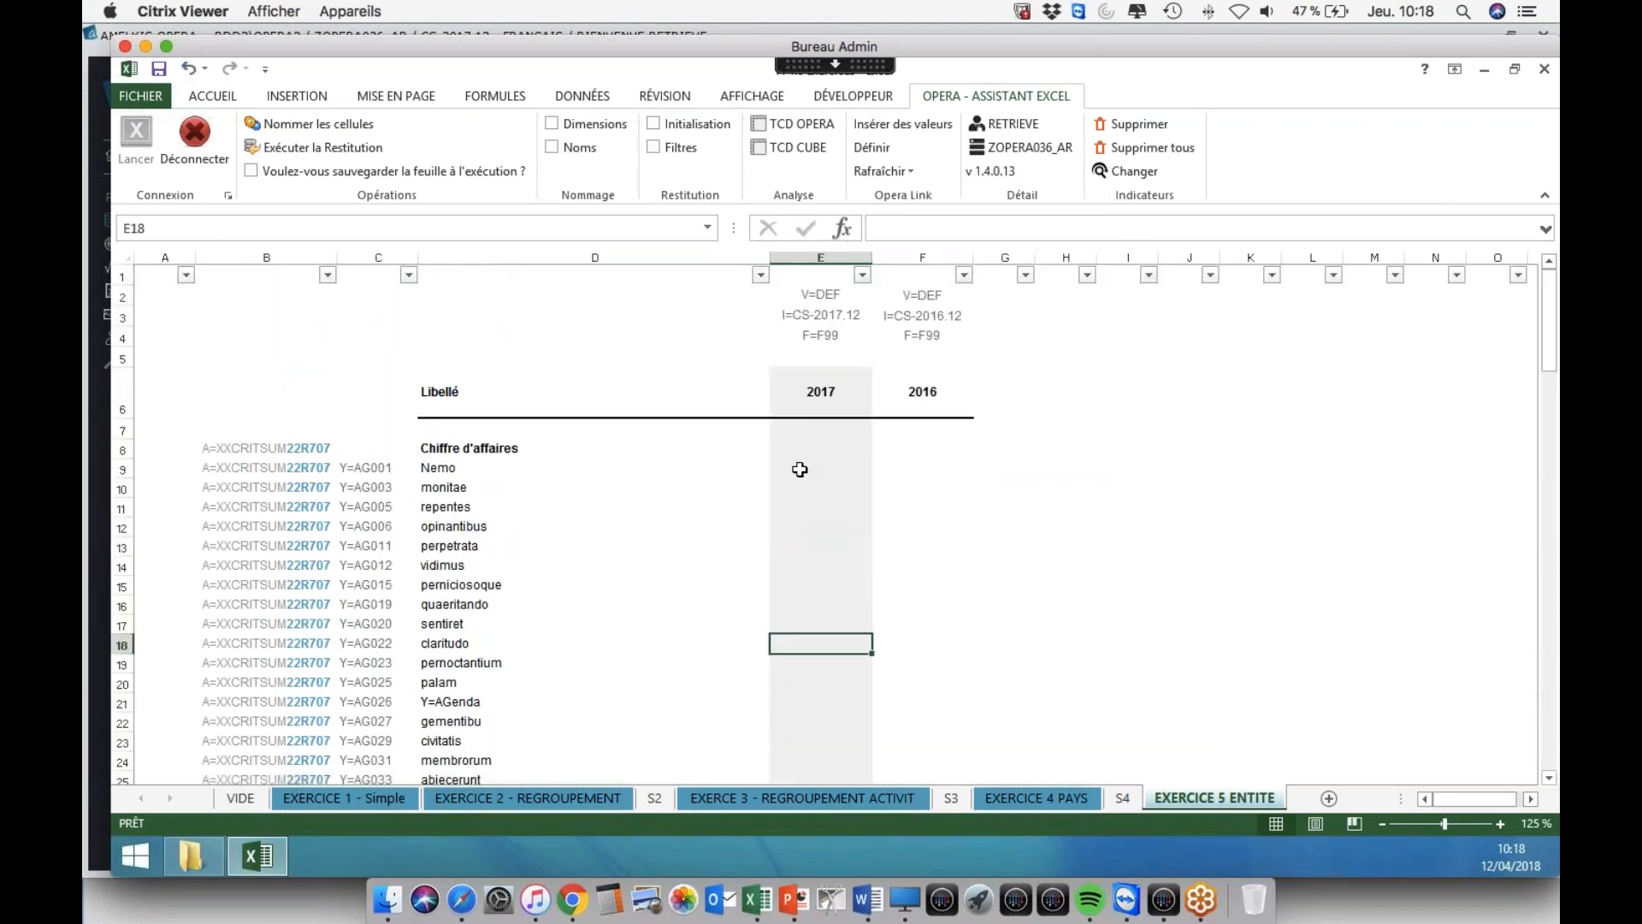
{"action": "left_click", "coordinate": [821, 502]}
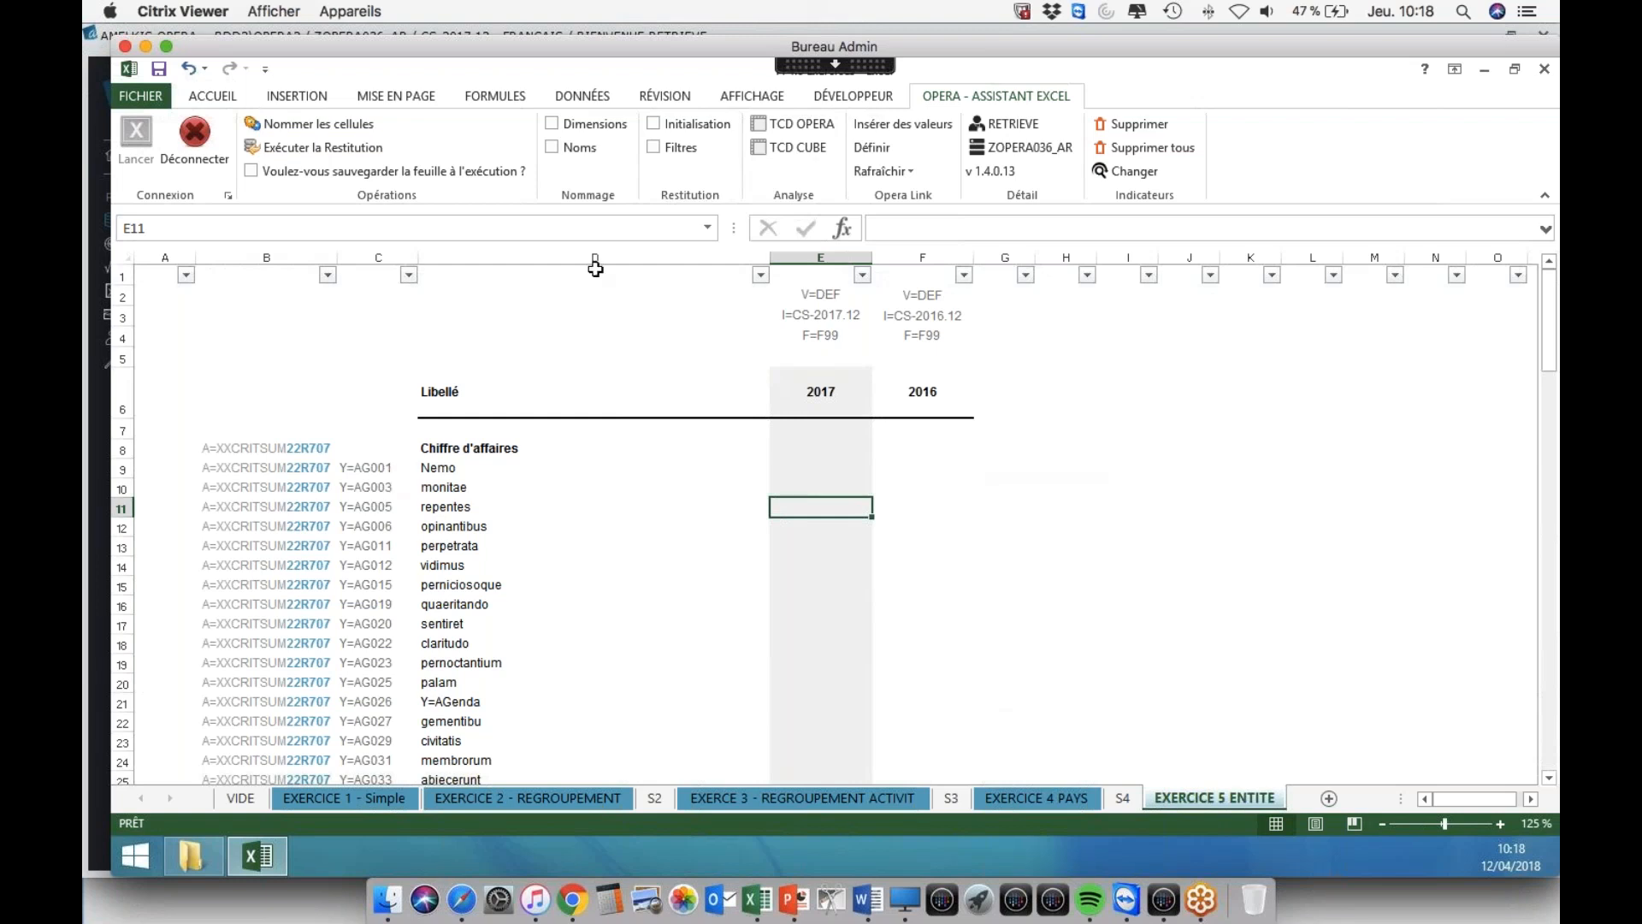
{"action": "left_click", "coordinate": [872, 148]}
- Copy entities AG001 to AG031 from the Entités table of Amelkis Opera and paste them at B169 of EXERCICE 5 ENTITE
{"action": "left_click", "coordinate": [393, 468]}
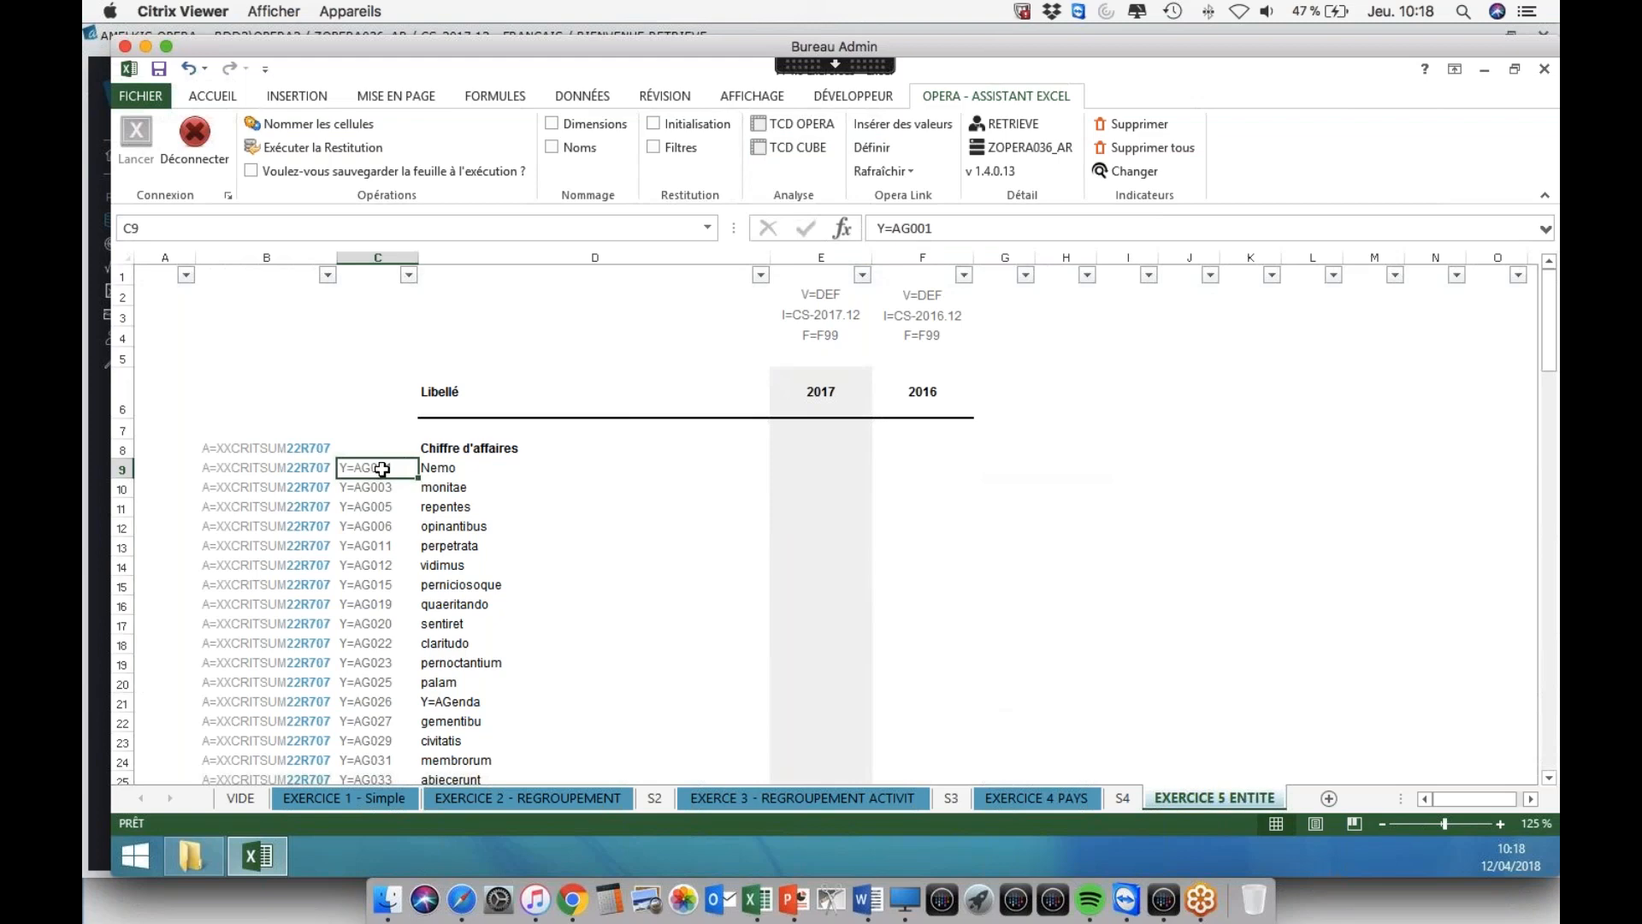
{"action": "left_click", "coordinate": [97, 325]}
{"action": "left_click", "coordinate": [365, 234]}
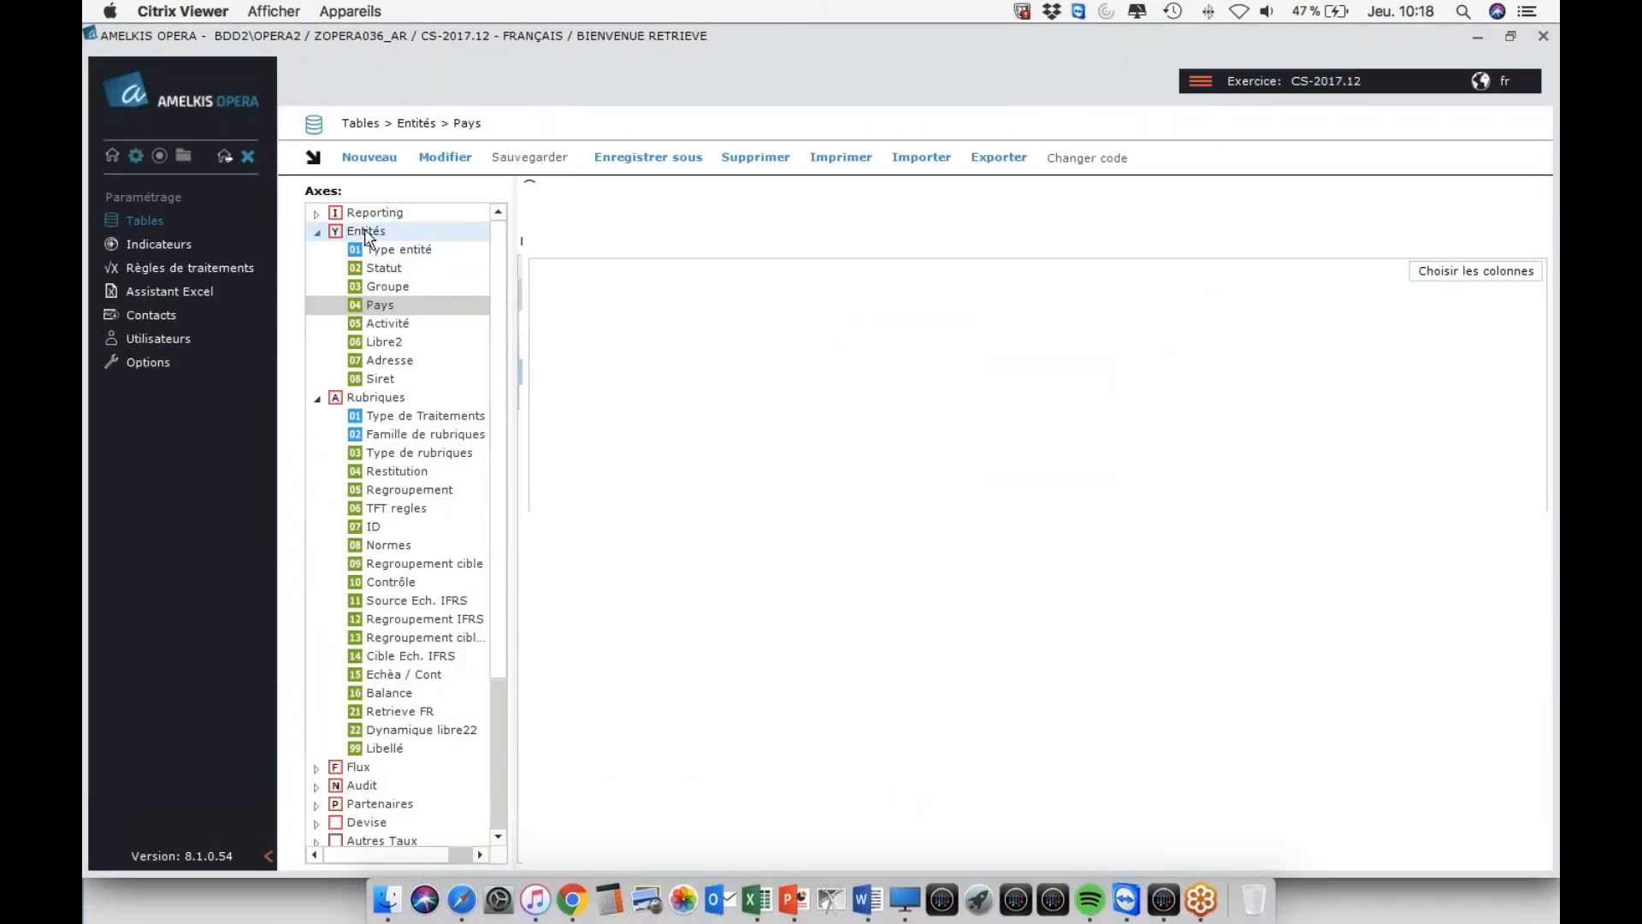
{"action": "left_click", "coordinate": [564, 350]}
{"action": "left_click", "coordinate": [574, 374]}
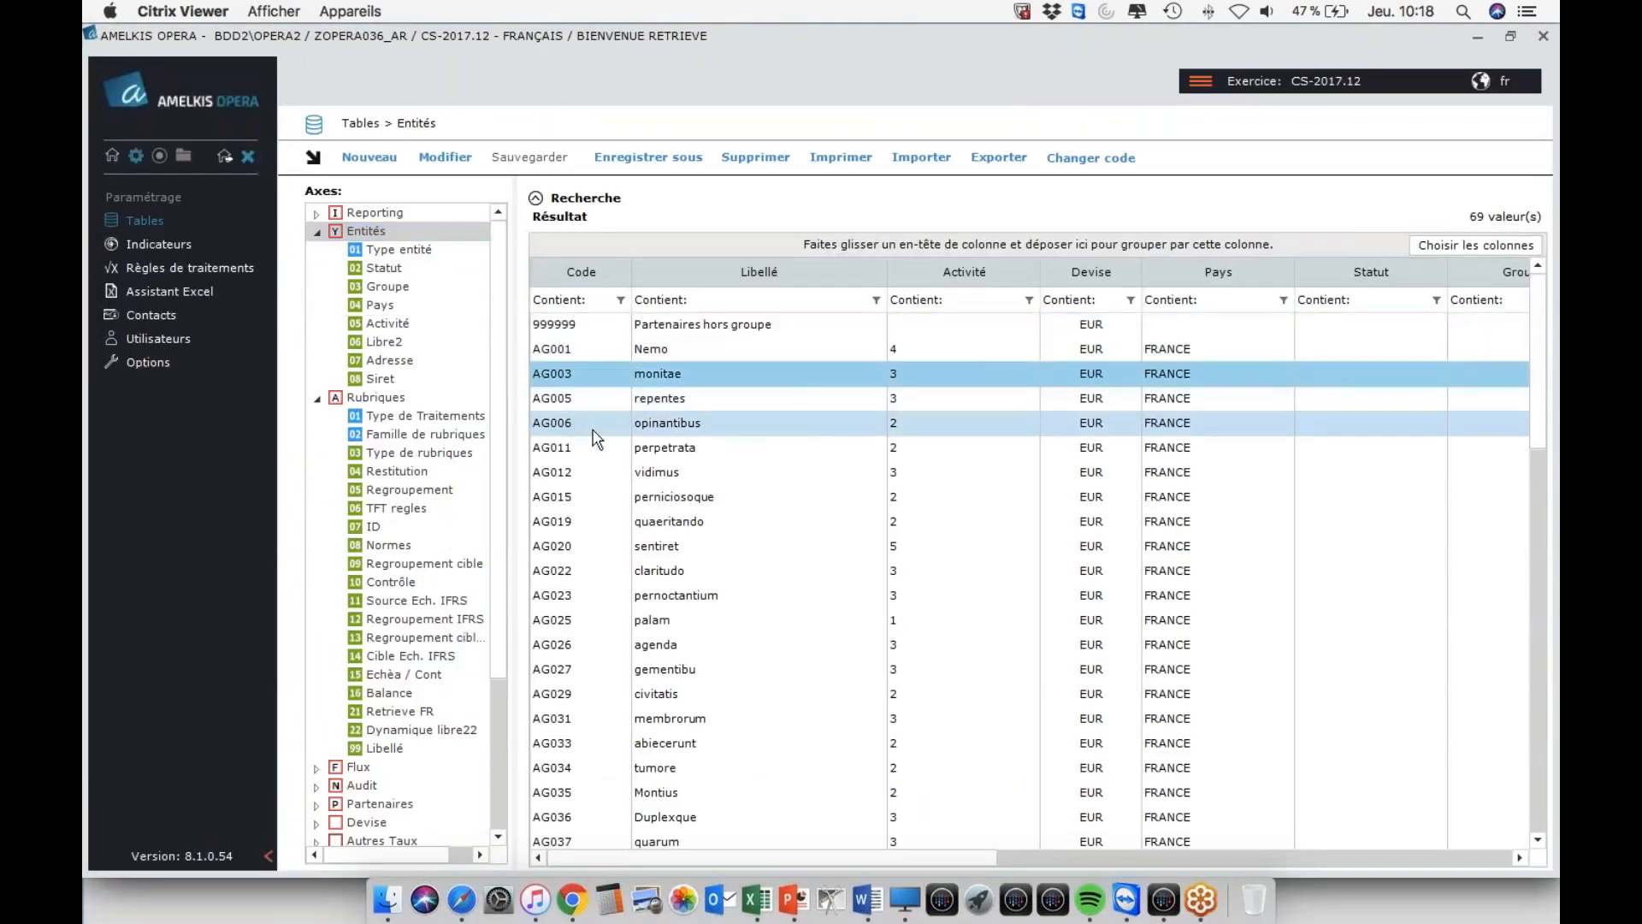
{"action": "left_click", "coordinate": [595, 427]}
{"action": "left_click", "coordinate": [694, 350]}
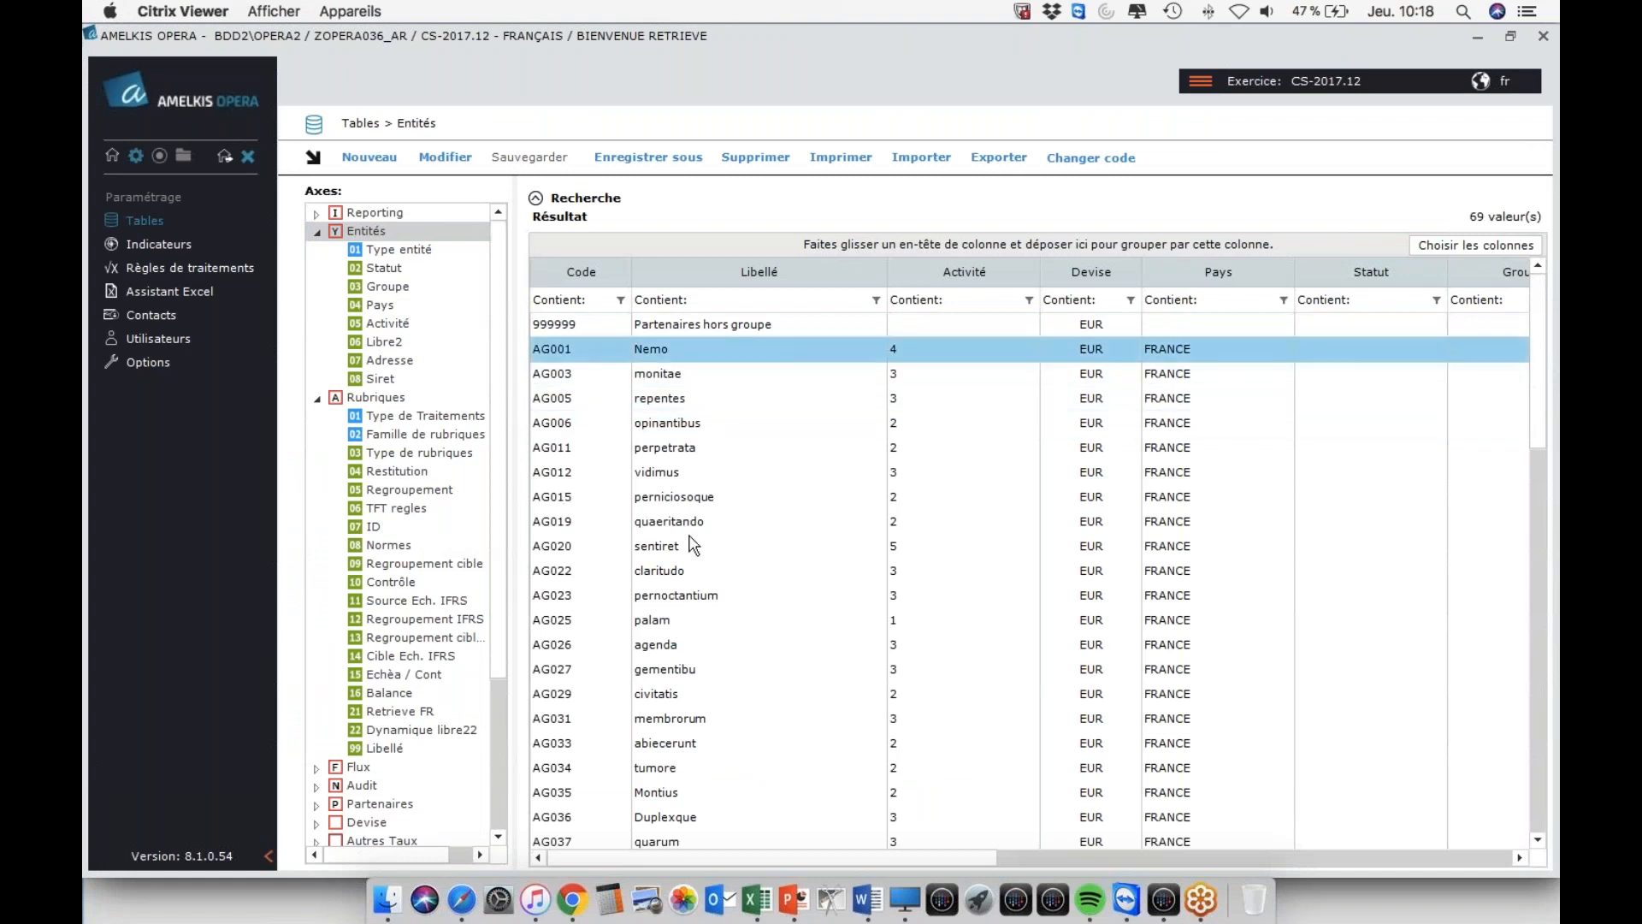
{"action": "left_click", "coordinate": [629, 719], "text": "shift"}
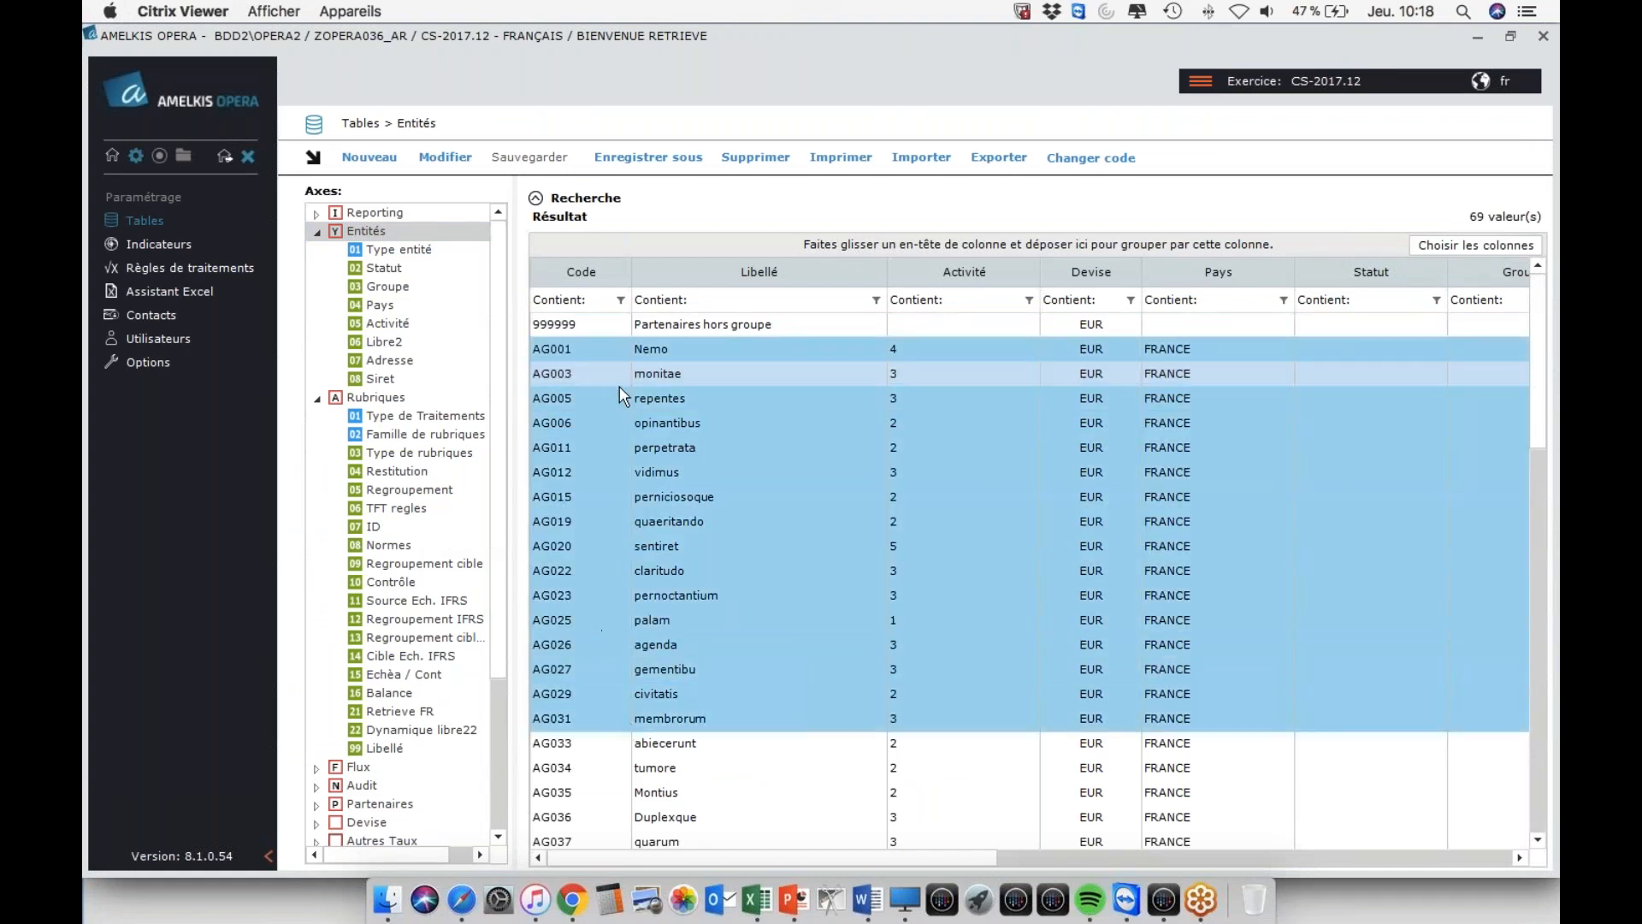
{"action": "key", "text": "super+Tab"}
{"action": "scroll", "coordinate": [1030, 642], "scroll_direction": "down", "scroll_amount": 20}
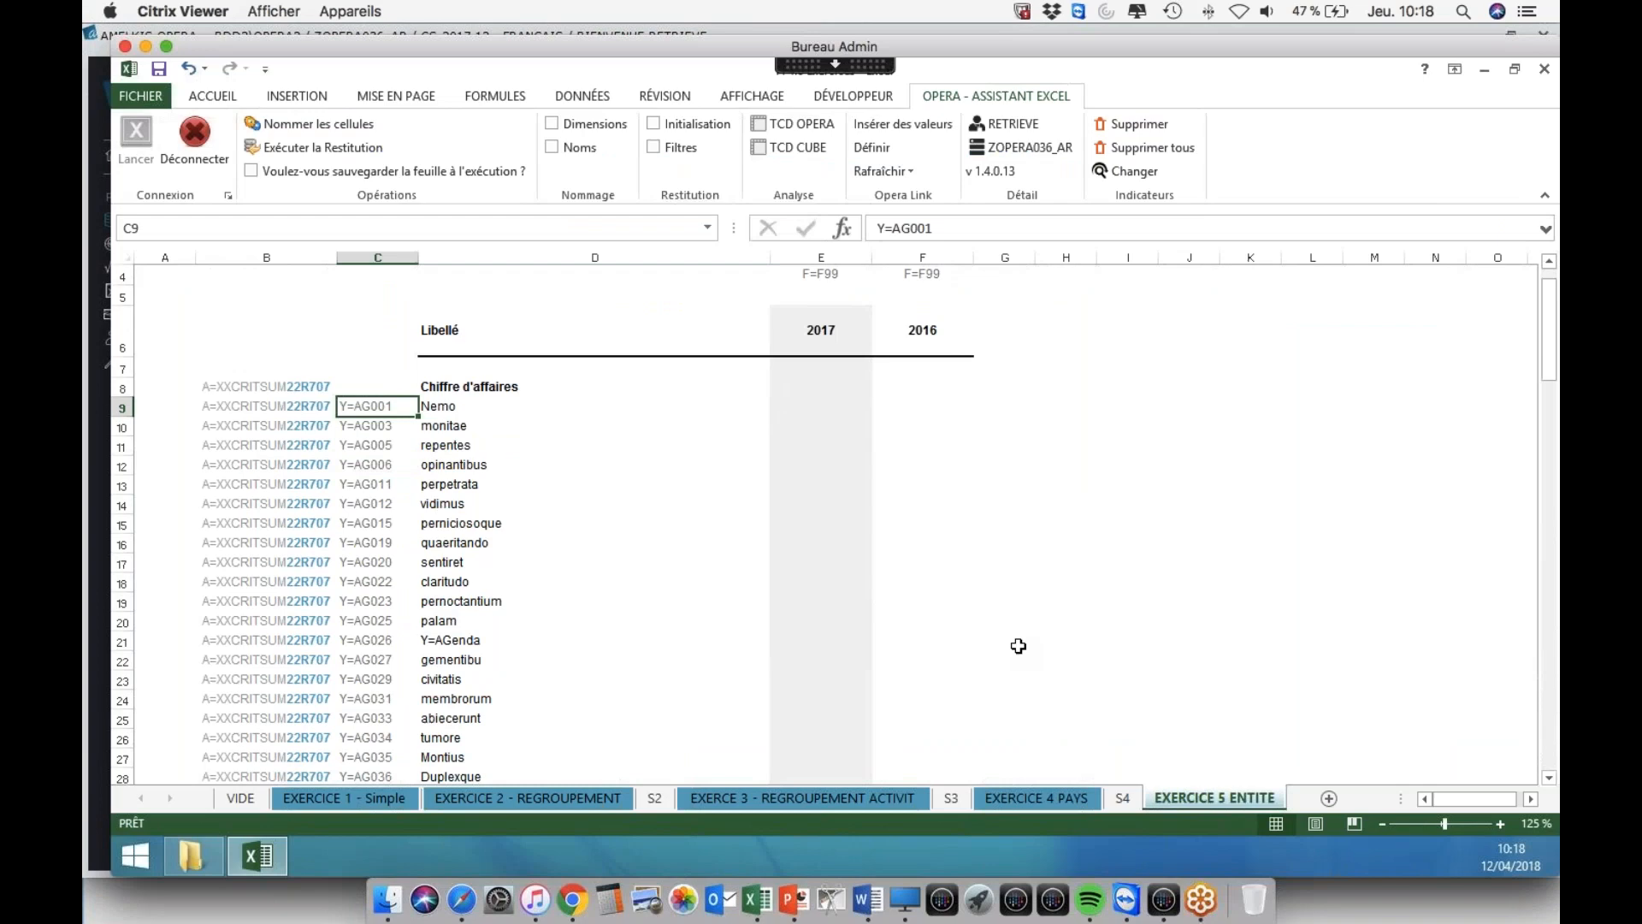
{"action": "scroll", "coordinate": [464, 624], "scroll_direction": "down", "scroll_amount": 20}
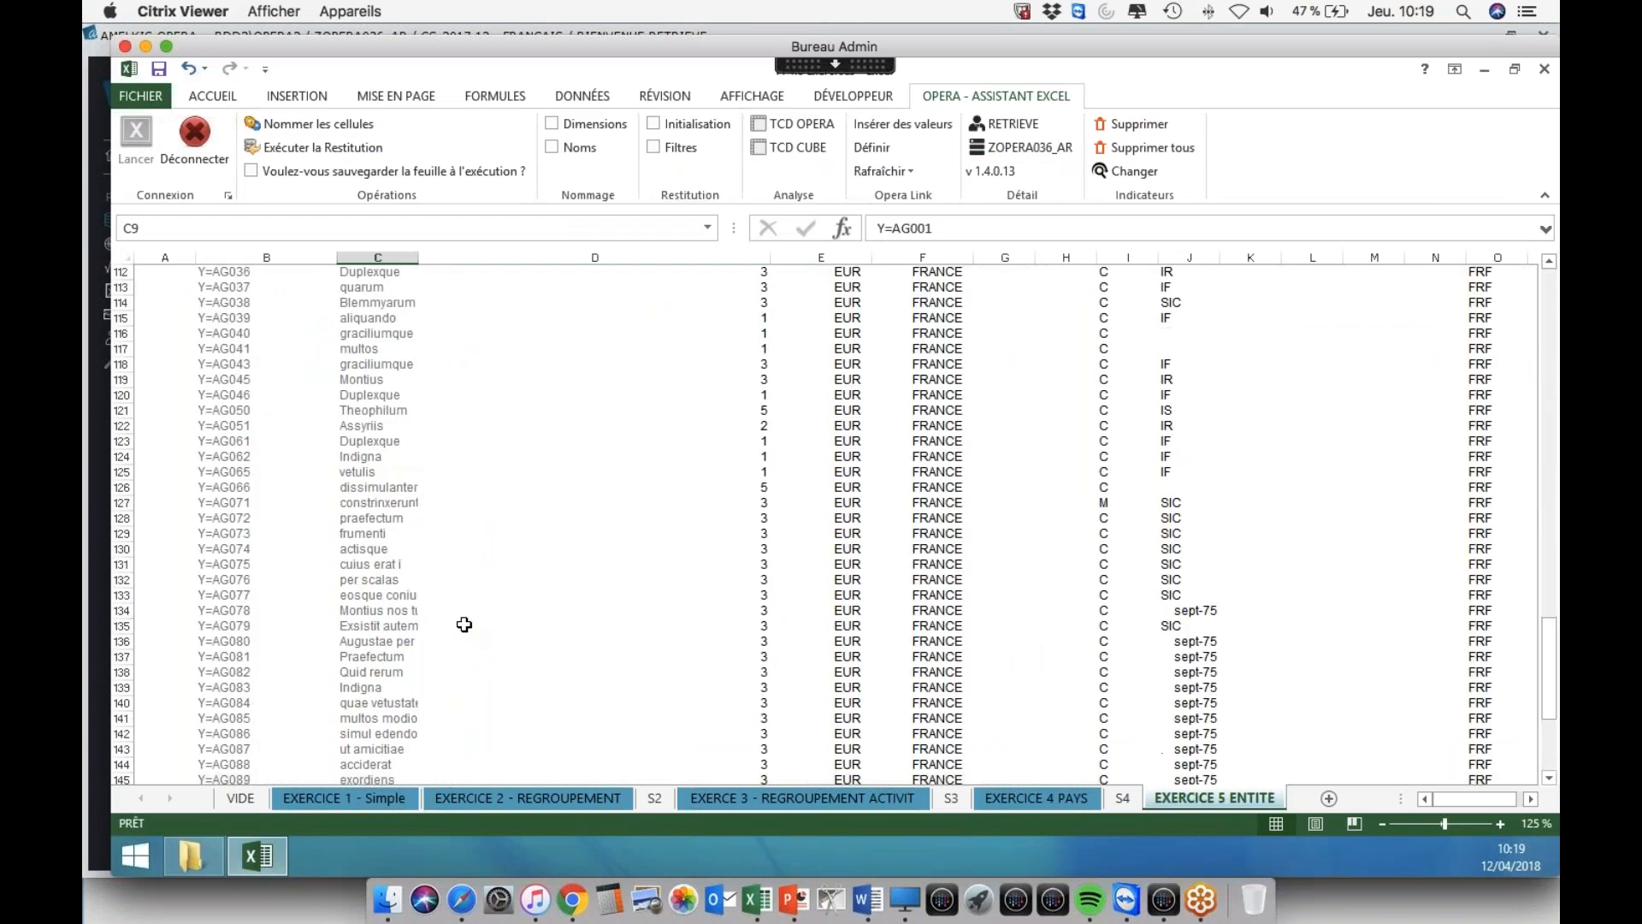
{"action": "left_click", "coordinate": [286, 362]}
{"action": "key", "text": "ctrl+v"}
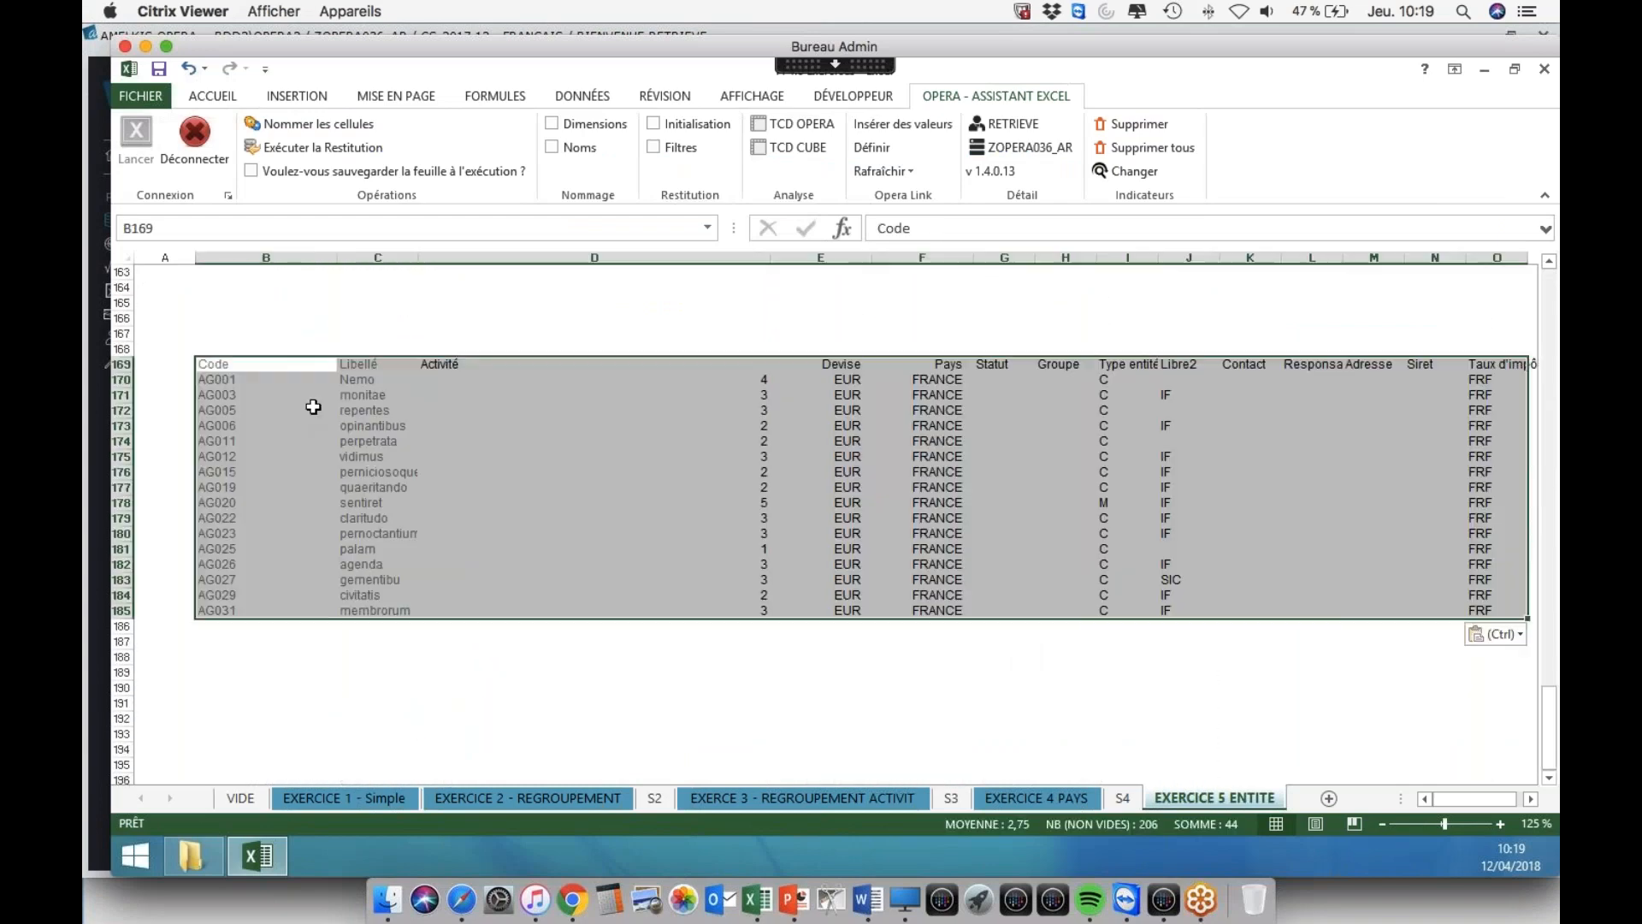
- Compare the pasted entity codes in B170:B185 with the Y= entity codes in column C of the report
{"action": "left_click", "coordinate": [251, 379]}
{"action": "left_click_drag", "start_coordinate": [251, 379], "coordinate": [220, 612]}
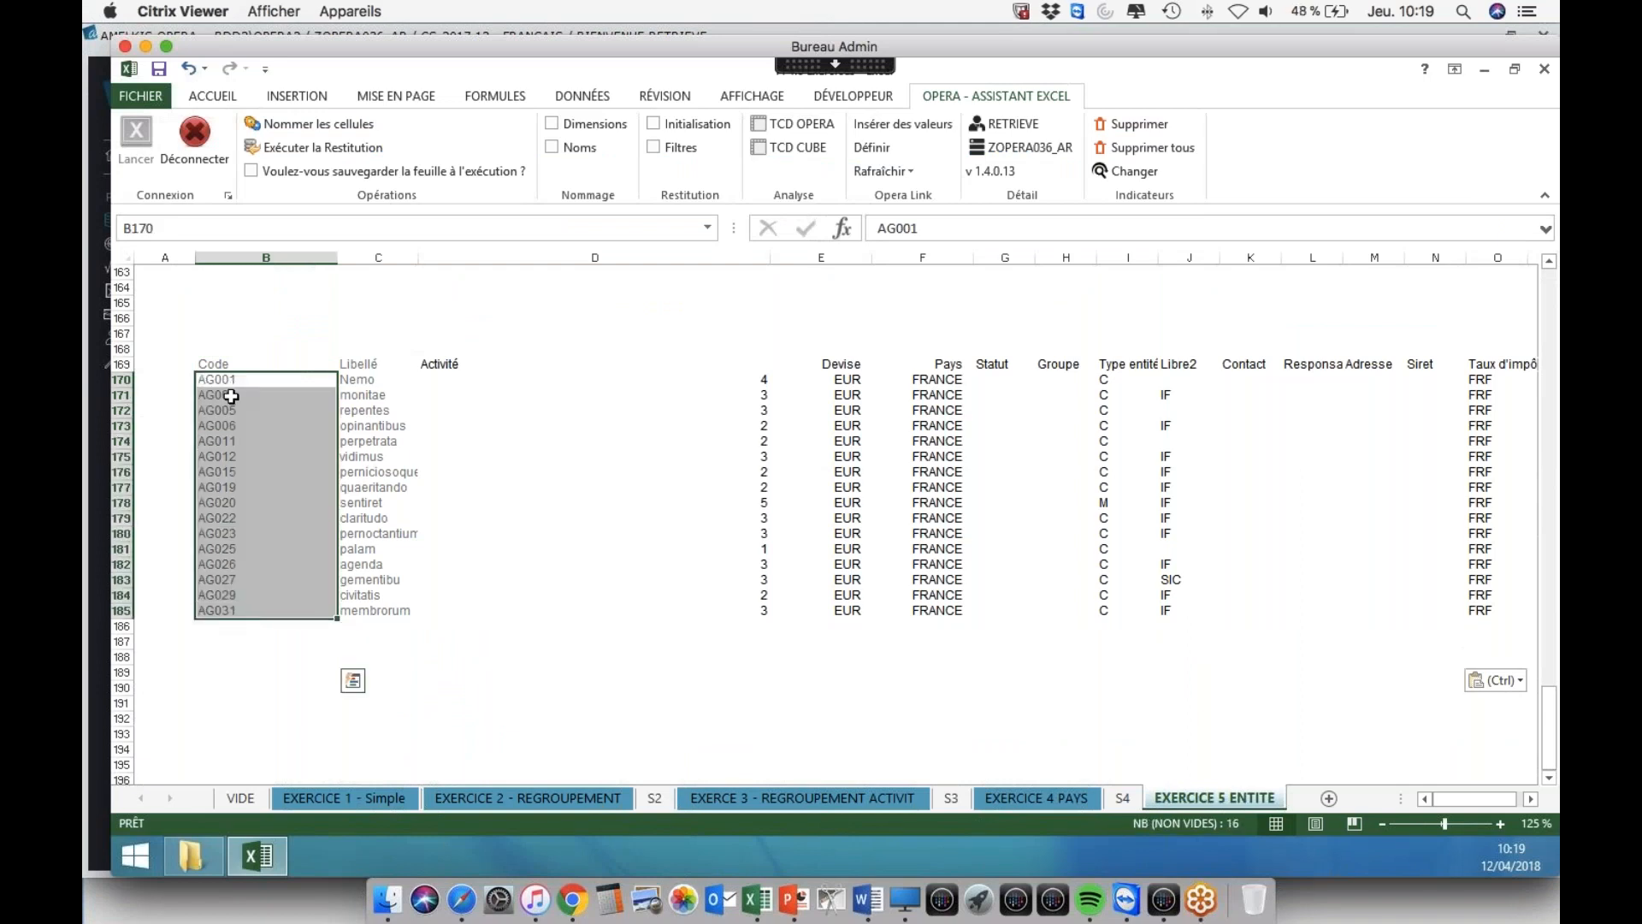
{"action": "scroll", "coordinate": [231, 396], "scroll_direction": "up", "scroll_amount": 20}
{"action": "left_click_drag", "start_coordinate": [359, 469], "coordinate": [371, 584]}
{"action": "left_click", "coordinate": [378, 510]}
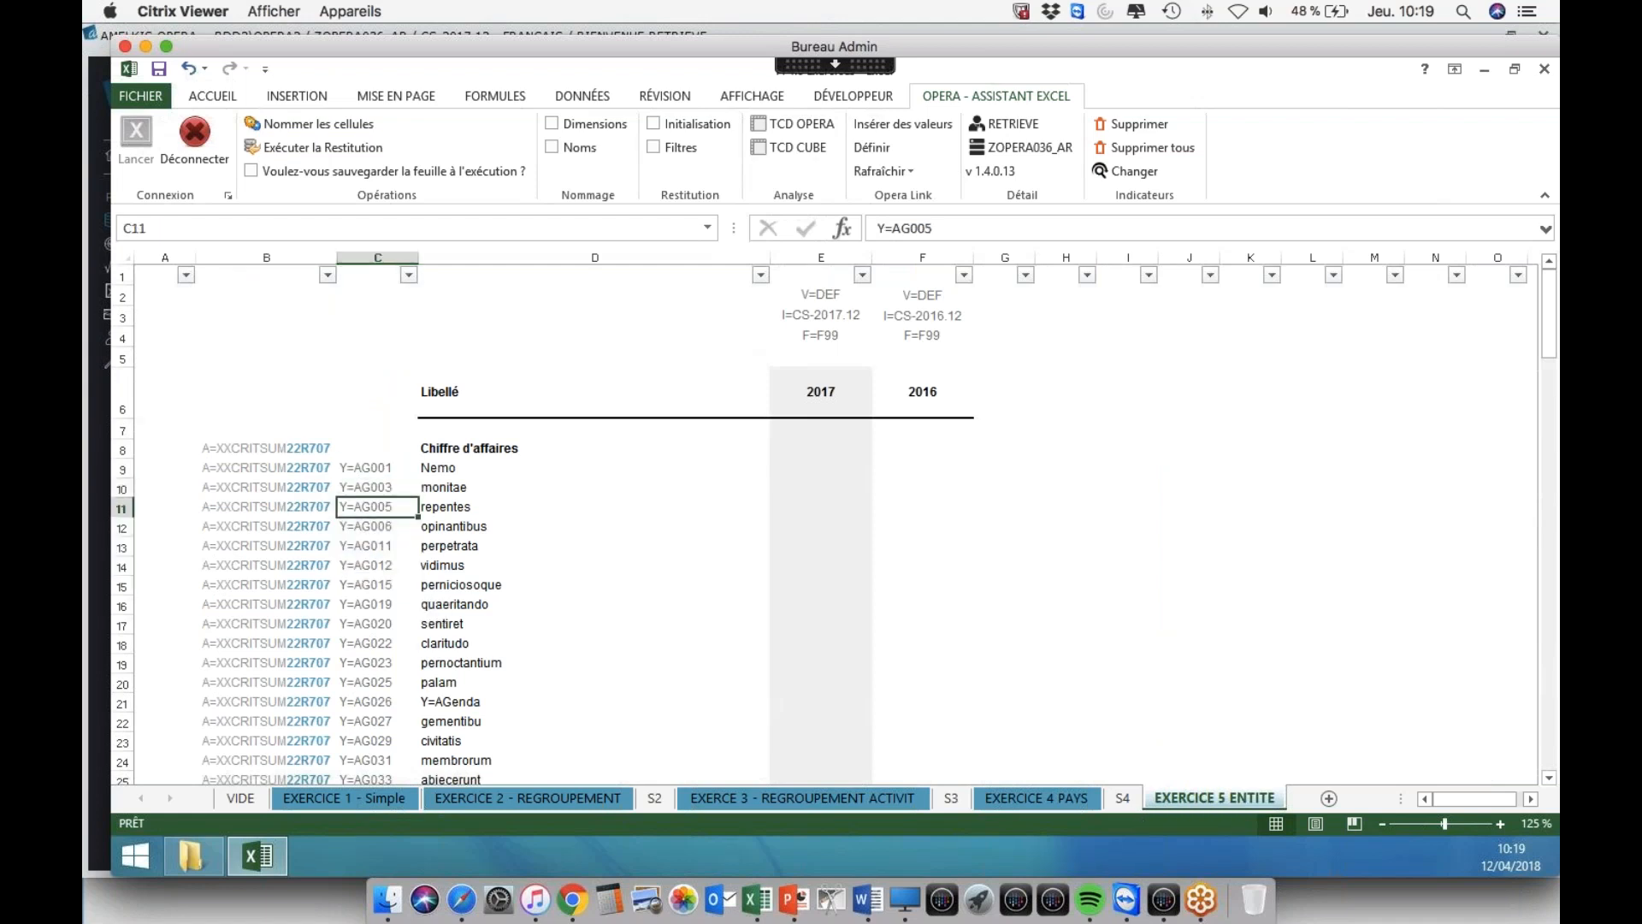
- Define the Opera link on EXERCICE 5 ENTITE with rows $B$8:$C$76, columns $E$2:$F$4 and the Consolidé amount
{"action": "left_click", "coordinate": [821, 487]}
{"action": "left_click", "coordinate": [869, 147]}
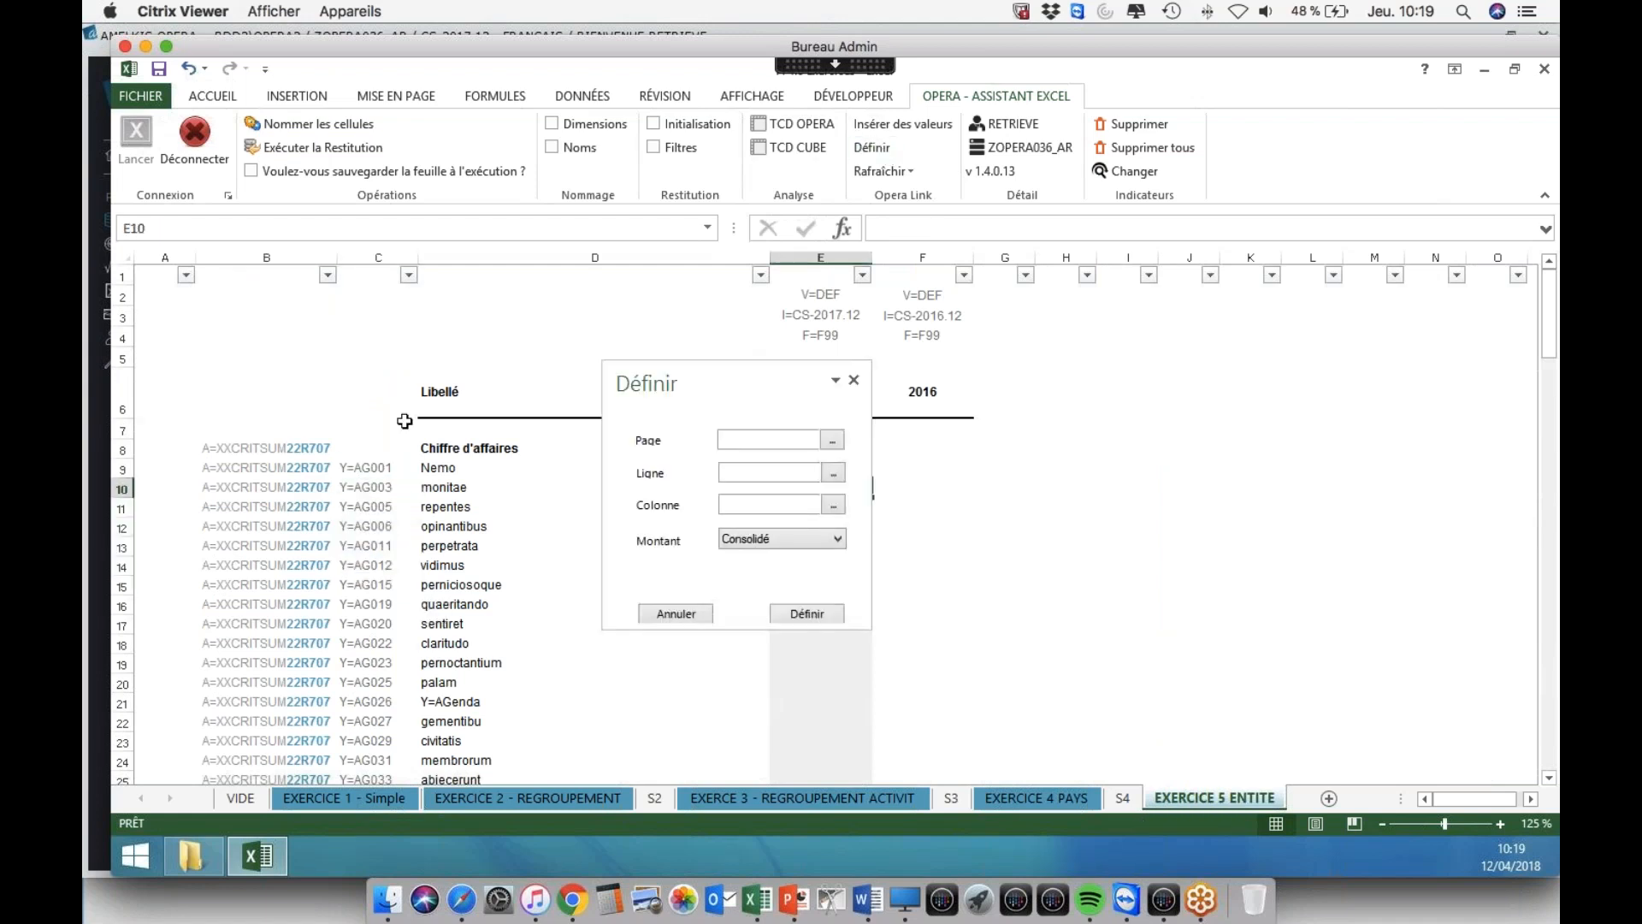
{"action": "left_click_drag", "start_coordinate": [255, 447], "coordinate": [377, 448]}
{"action": "left_click_drag", "start_coordinate": [355, 528], "coordinate": [369, 741]}
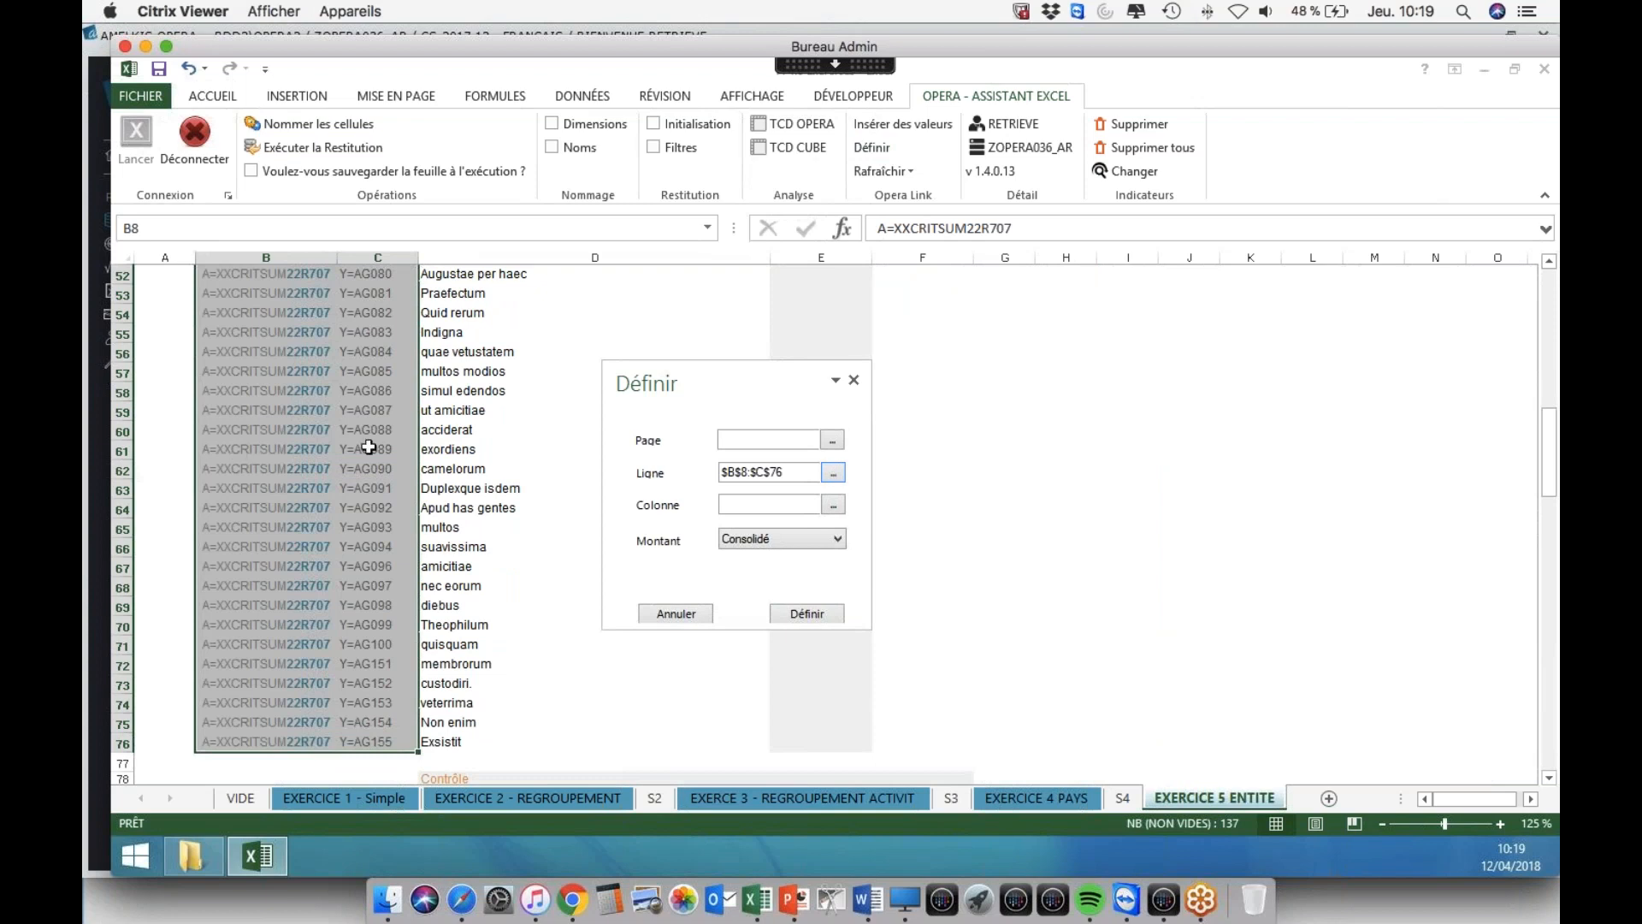
{"action": "left_click_drag", "start_coordinate": [1552, 484], "coordinate": [1540, 147]}
{"action": "left_click_drag", "start_coordinate": [834, 295], "coordinate": [928, 338]}
{"action": "left_click", "coordinate": [834, 505]}
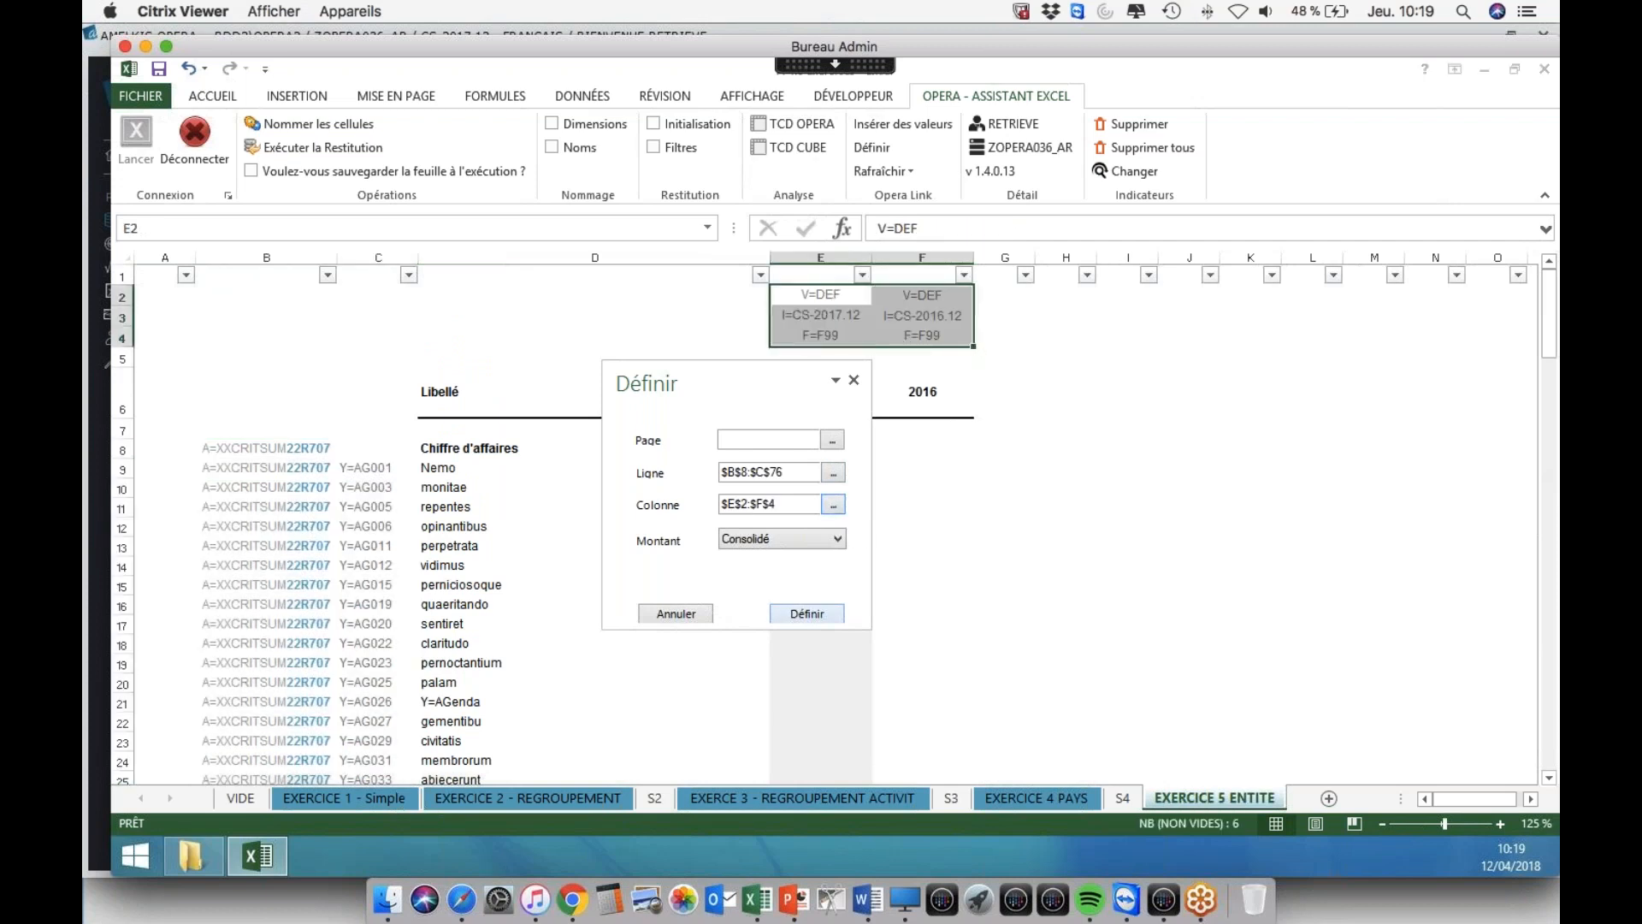
{"action": "left_click", "coordinate": [842, 610]}
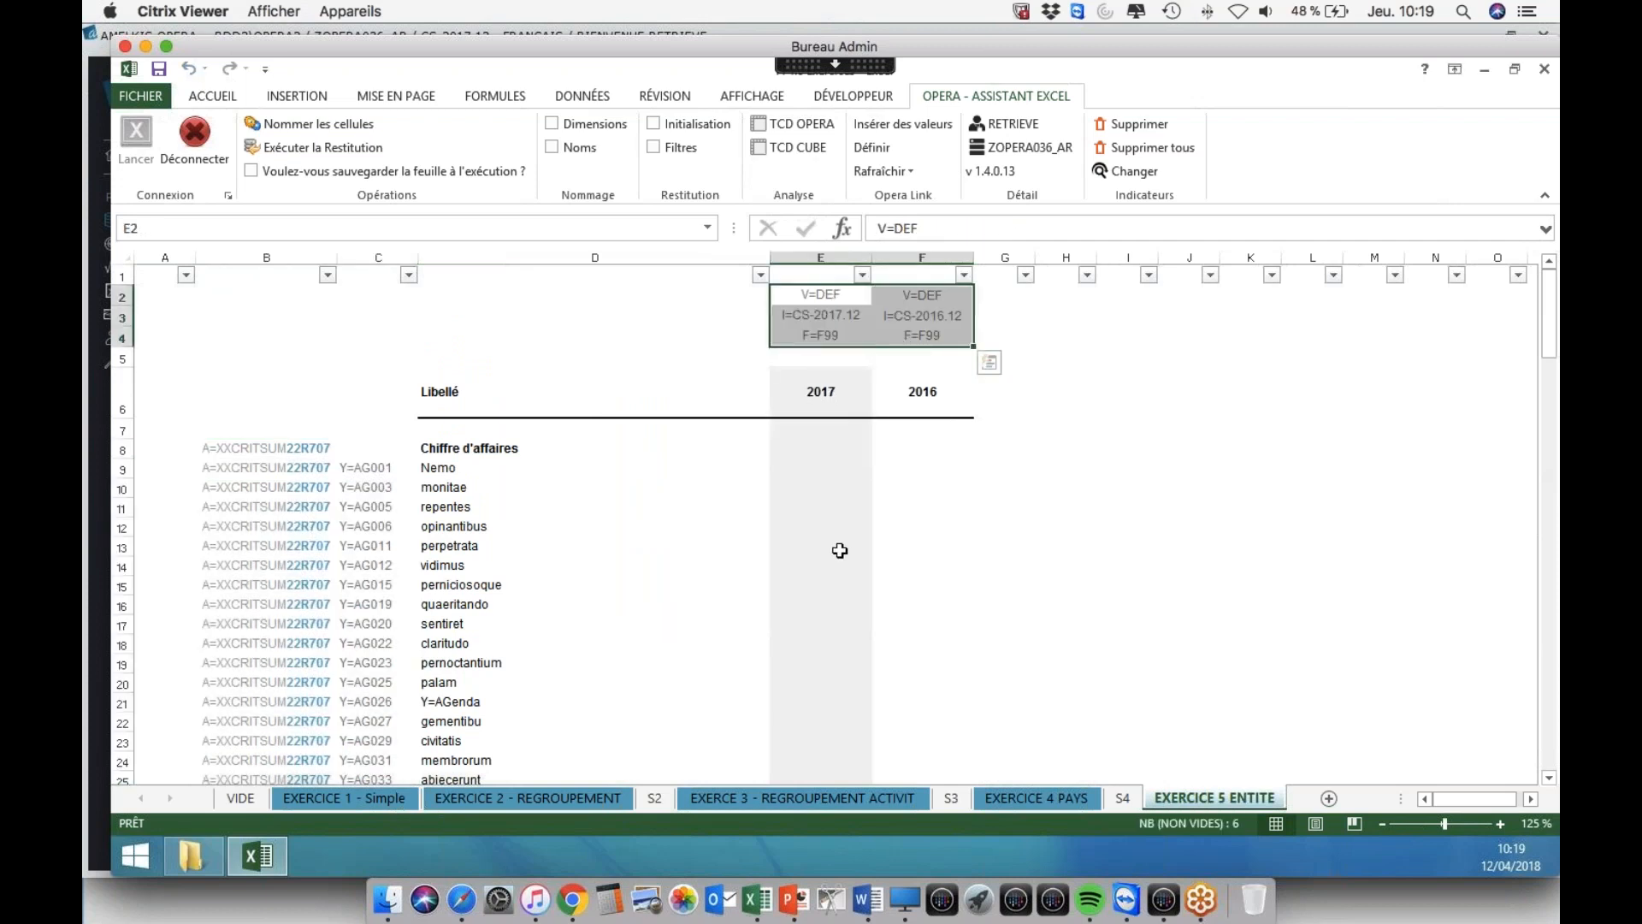
- Inspect the cell references of the CONSDATA formula in E13, and refresh the Opera values on EXERCICE 5 ENTITE
{"action": "left_click", "coordinate": [834, 550]}
{"action": "left_click", "coordinate": [980, 229]}
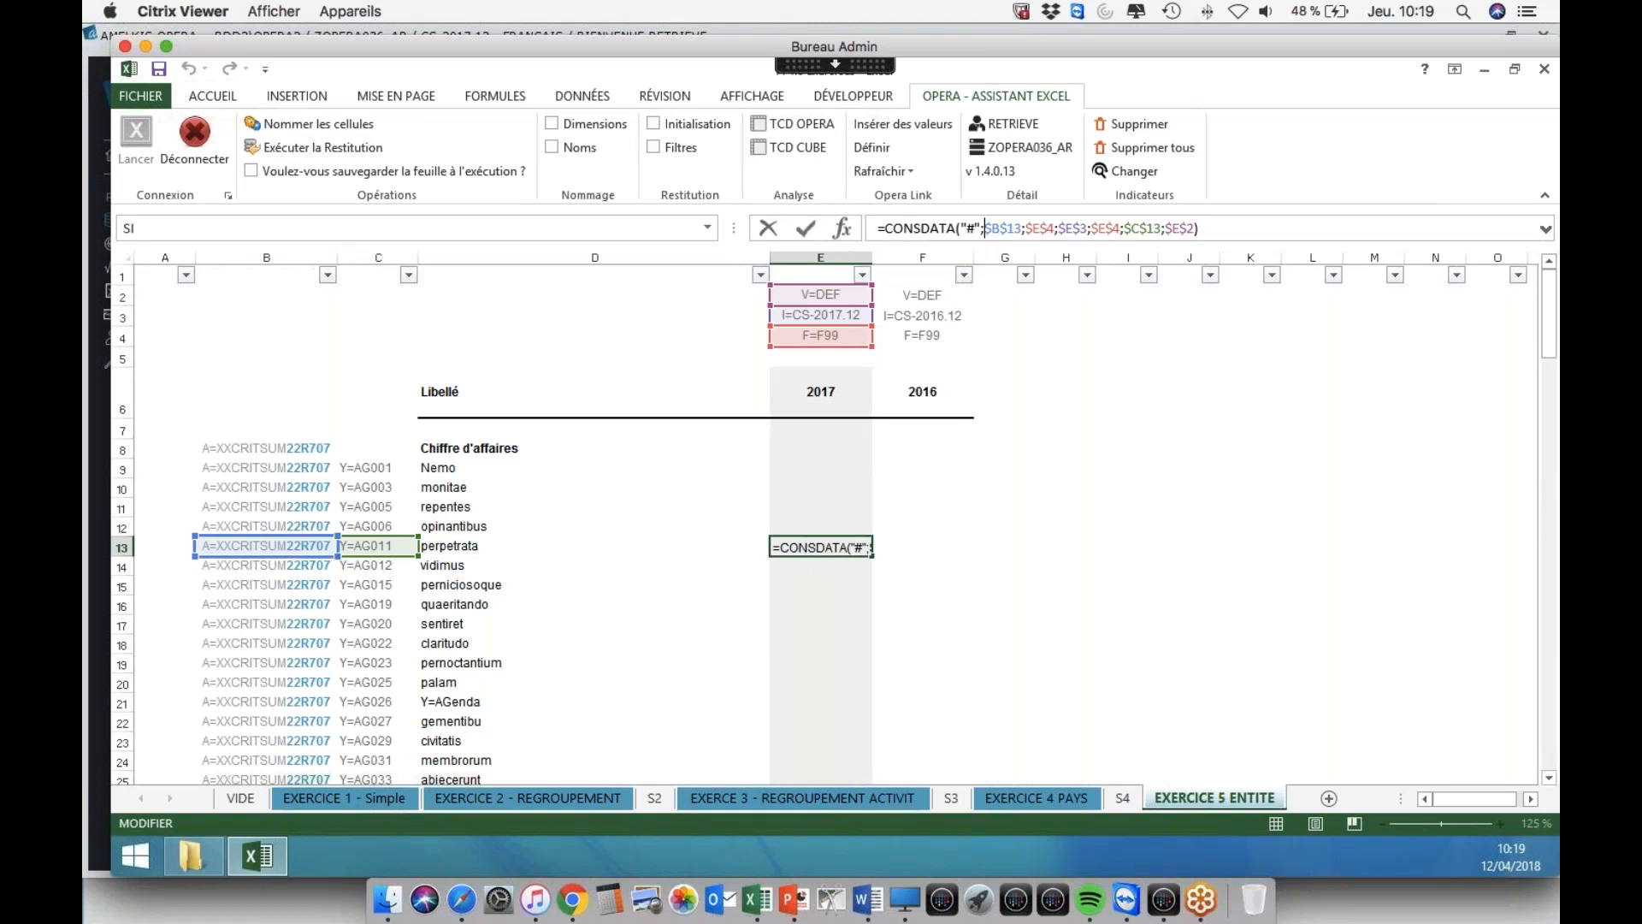
{"action": "key", "text": "Return"}
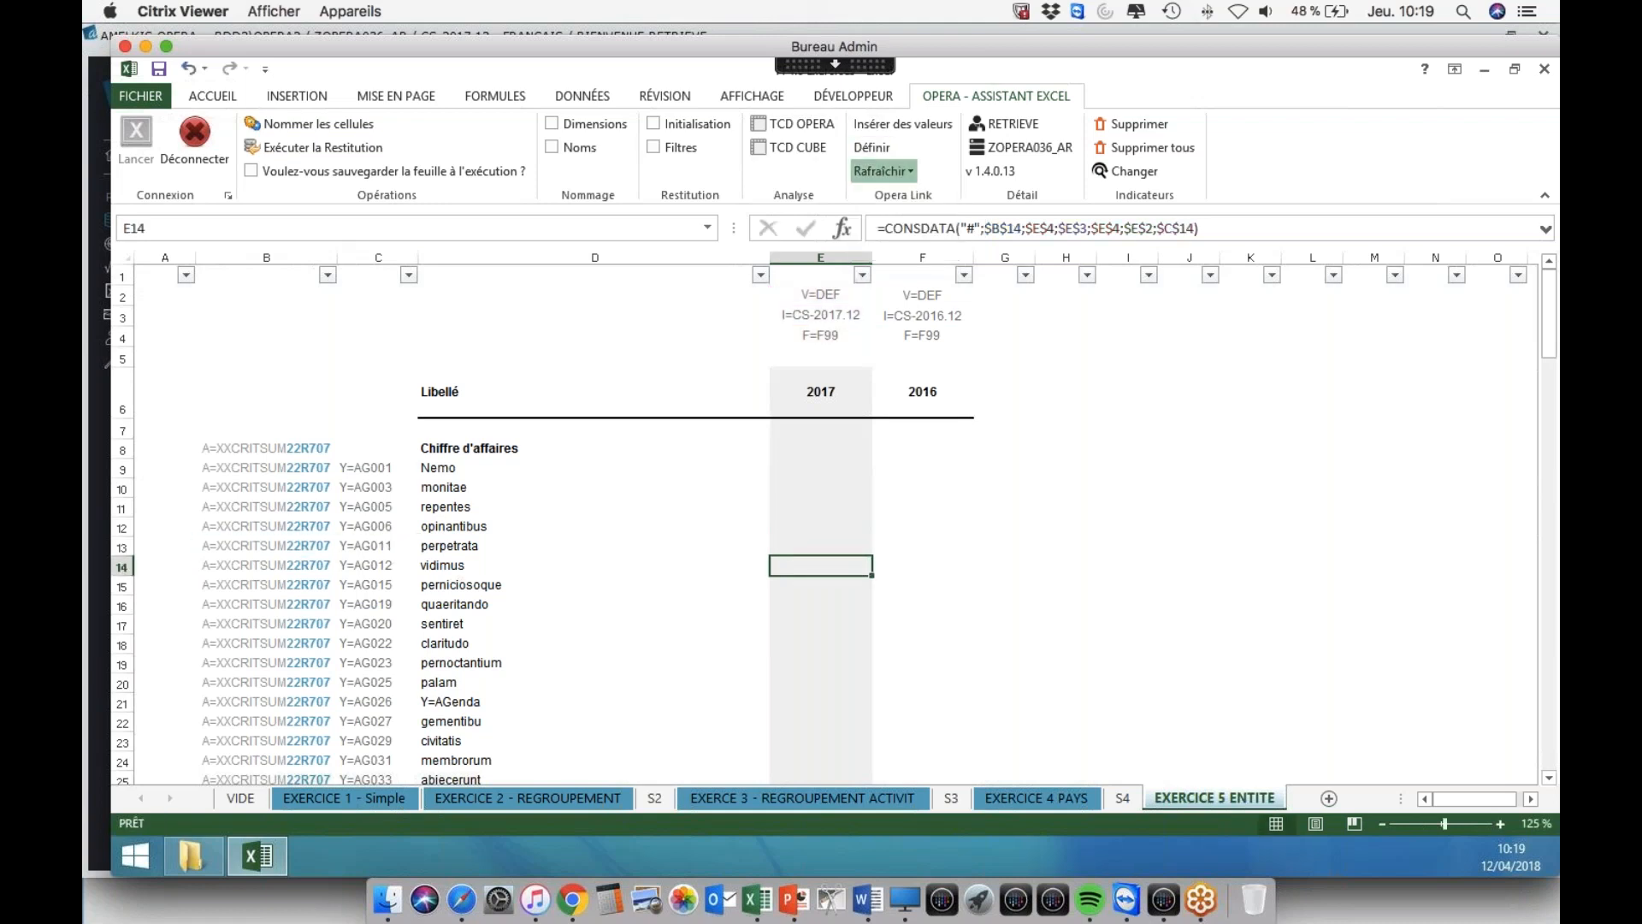
{"action": "left_click", "coordinate": [879, 170]}
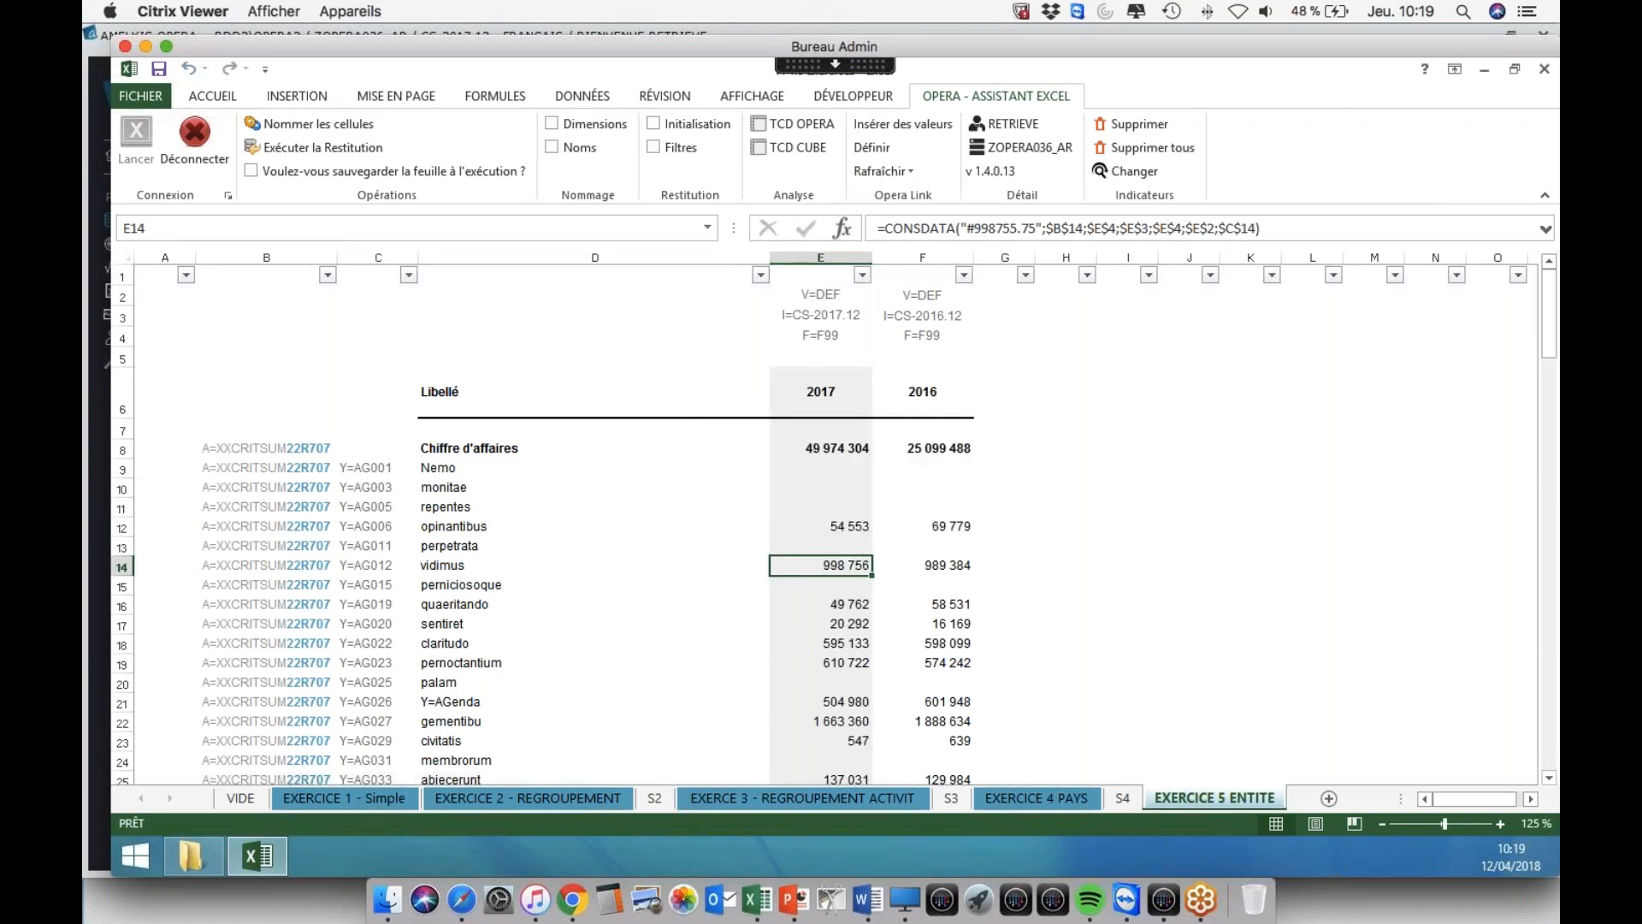
- Review the 2017 and 2016 revenue by entity down the EXERCICE 5 ENTITE report
{"action": "left_click", "coordinate": [840, 506]}
{"action": "scroll", "coordinate": [449, 498], "scroll_direction": "down", "scroll_amount": 1}
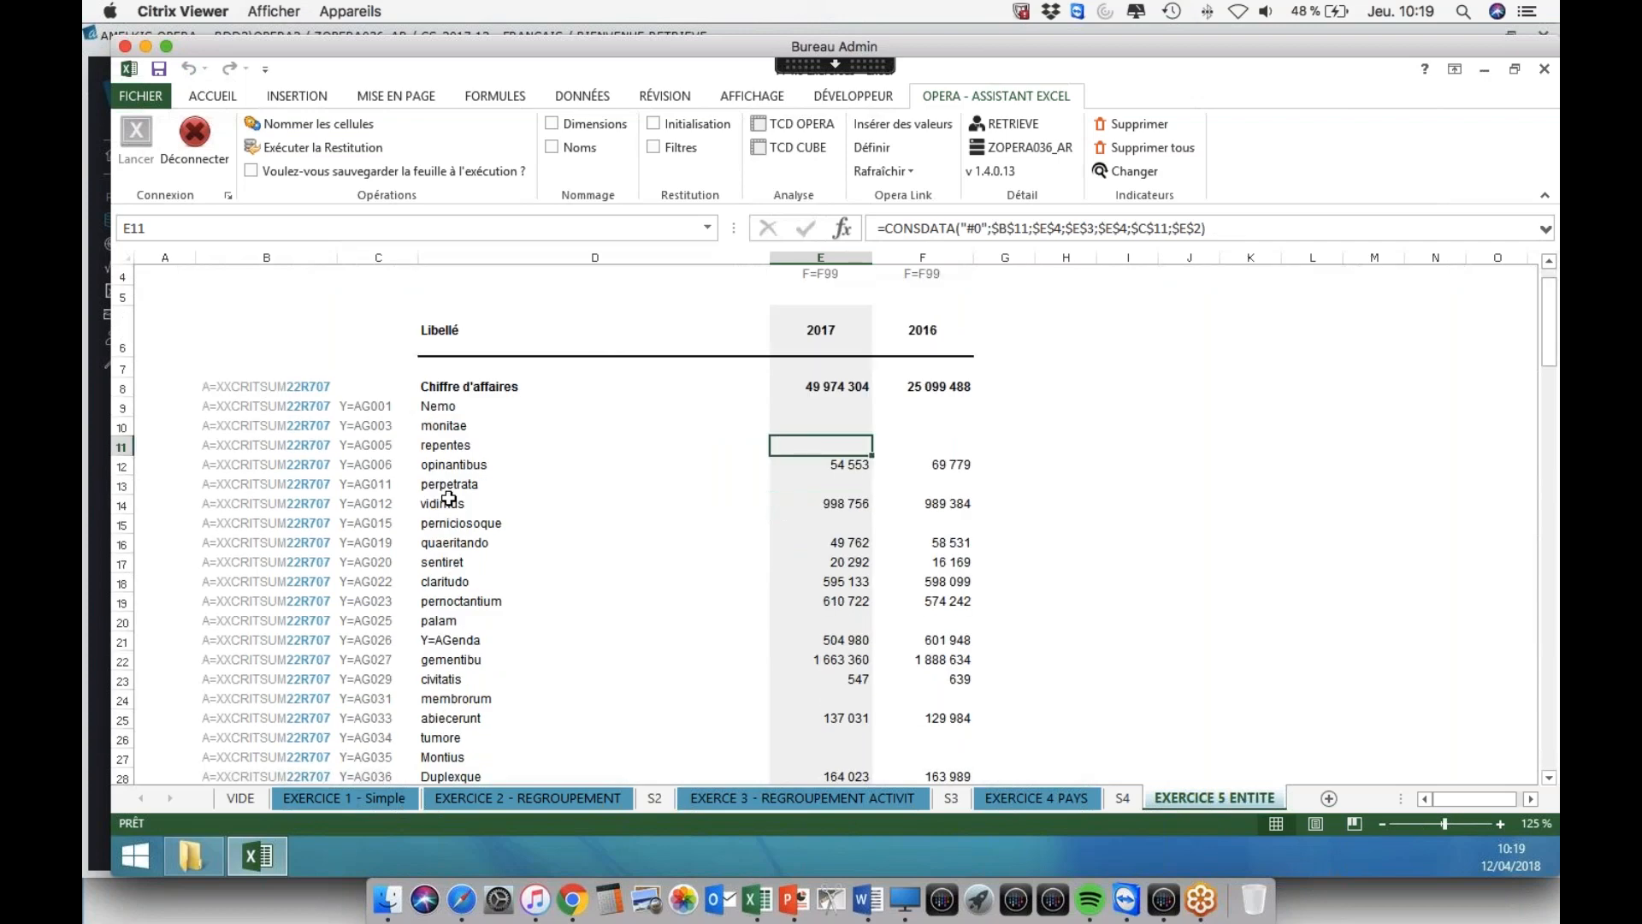
{"action": "scroll", "coordinate": [449, 499], "scroll_direction": "down", "scroll_amount": 19}
{"action": "scroll", "coordinate": [487, 484], "scroll_direction": "up", "scroll_amount": 20}
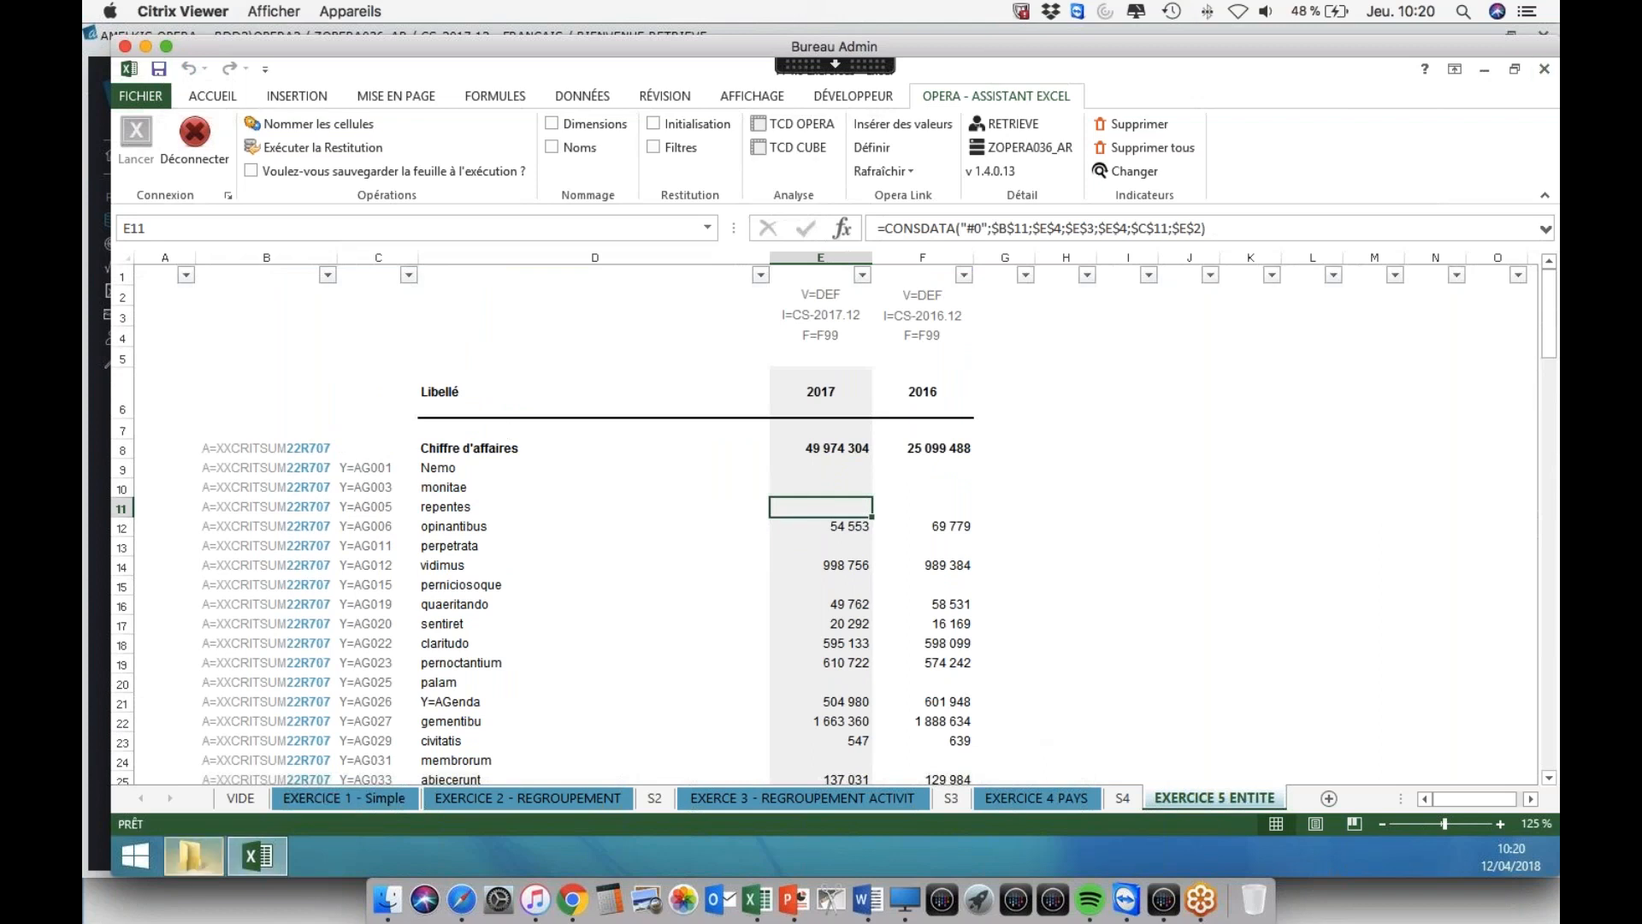
- Switch to Amelkis Opera and open the Plaquette 2016 Word document from the 1. Plaquette (word) folder in Restitution
{"action": "left_click", "coordinate": [191, 855]}
{"action": "left_click", "coordinate": [236, 220]}
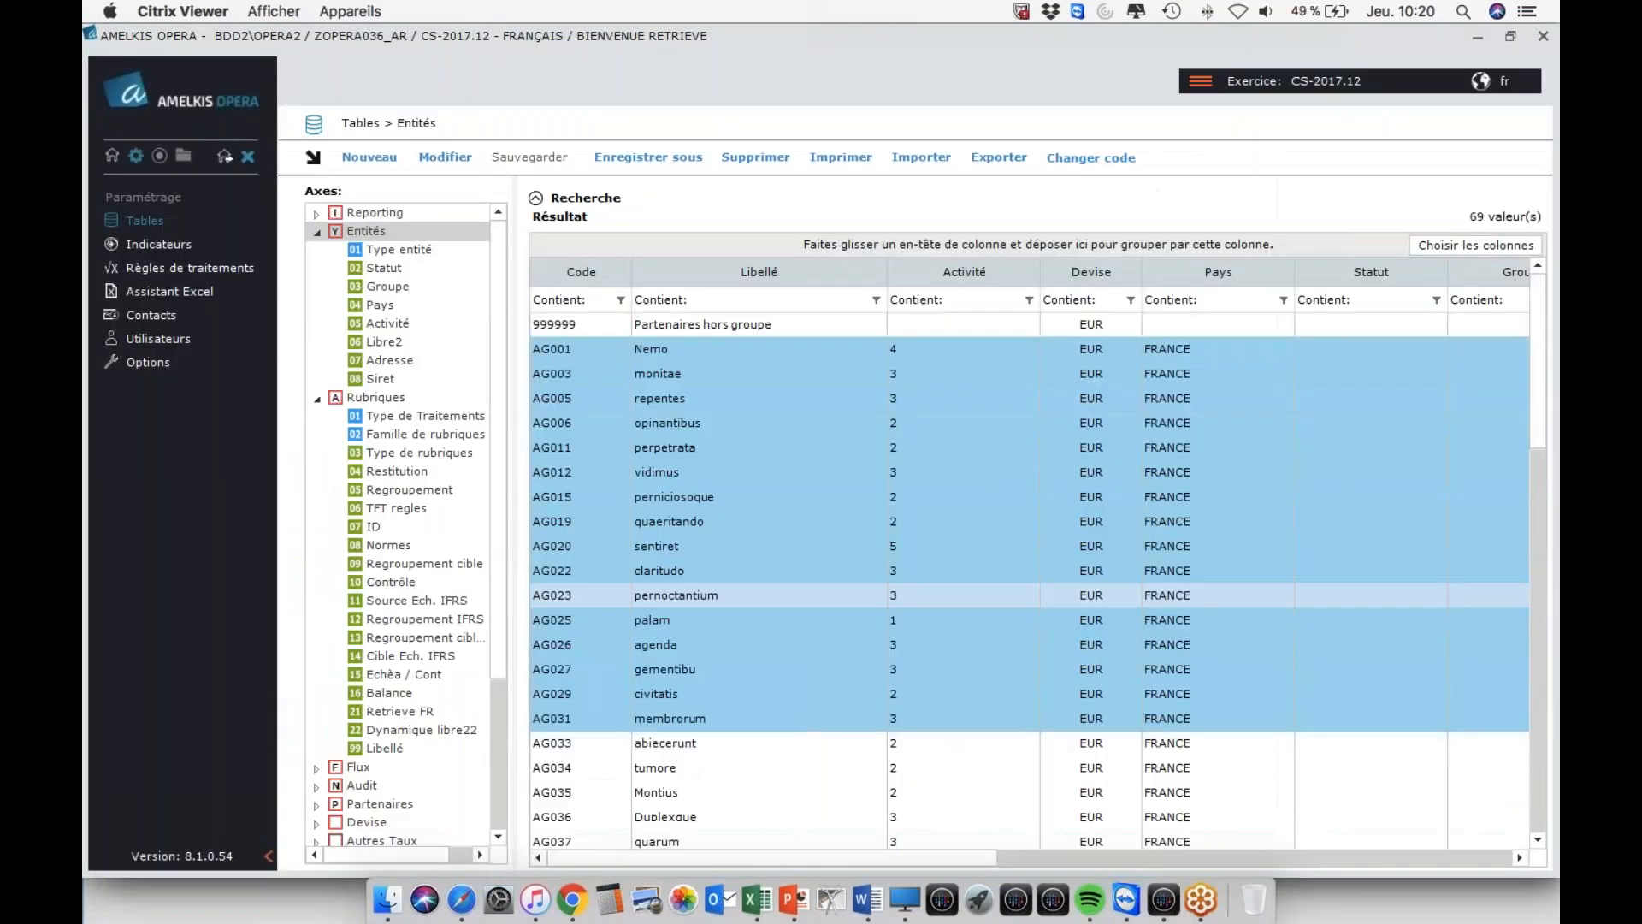
{"action": "left_click", "coordinate": [247, 156]}
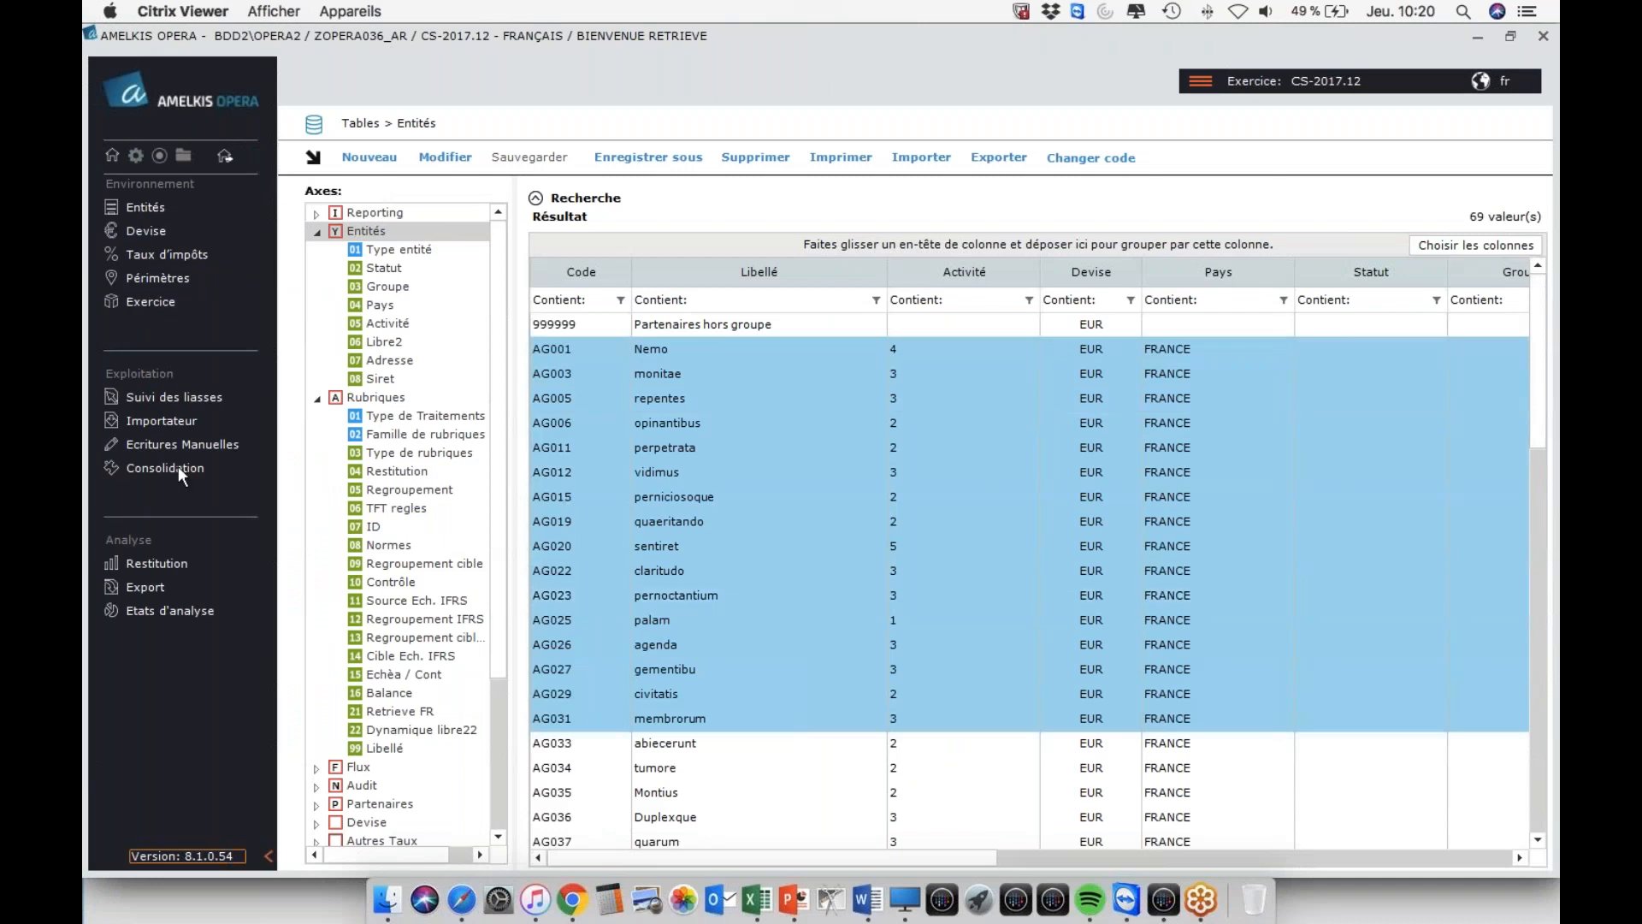
{"action": "left_click", "coordinate": [162, 565]}
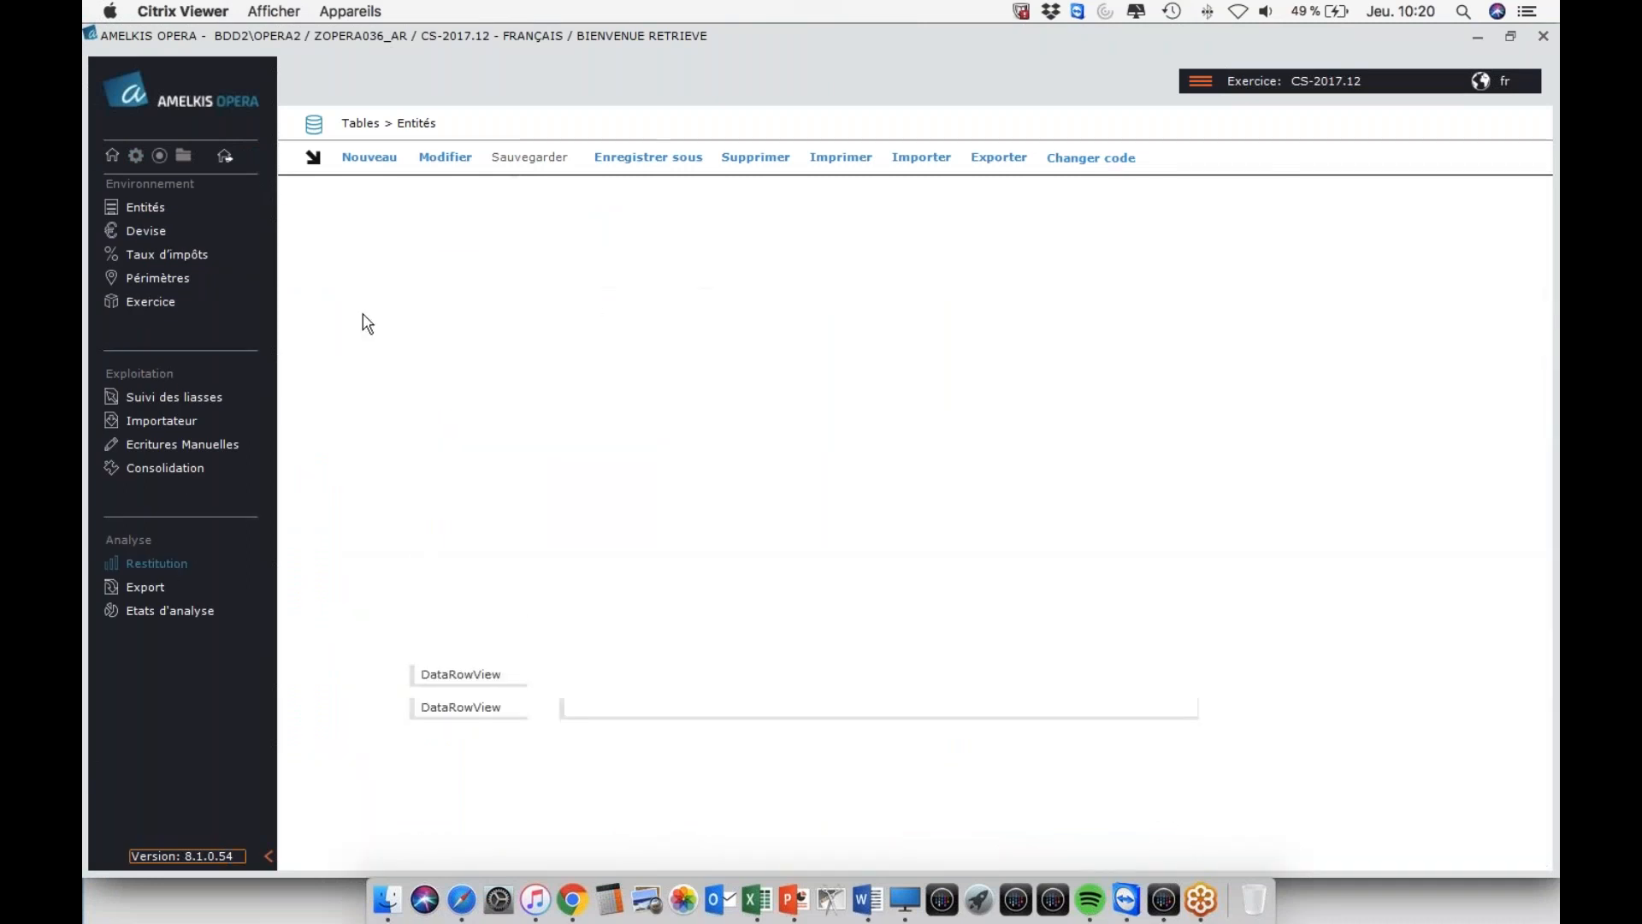
{"action": "left_click", "coordinate": [445, 249]}
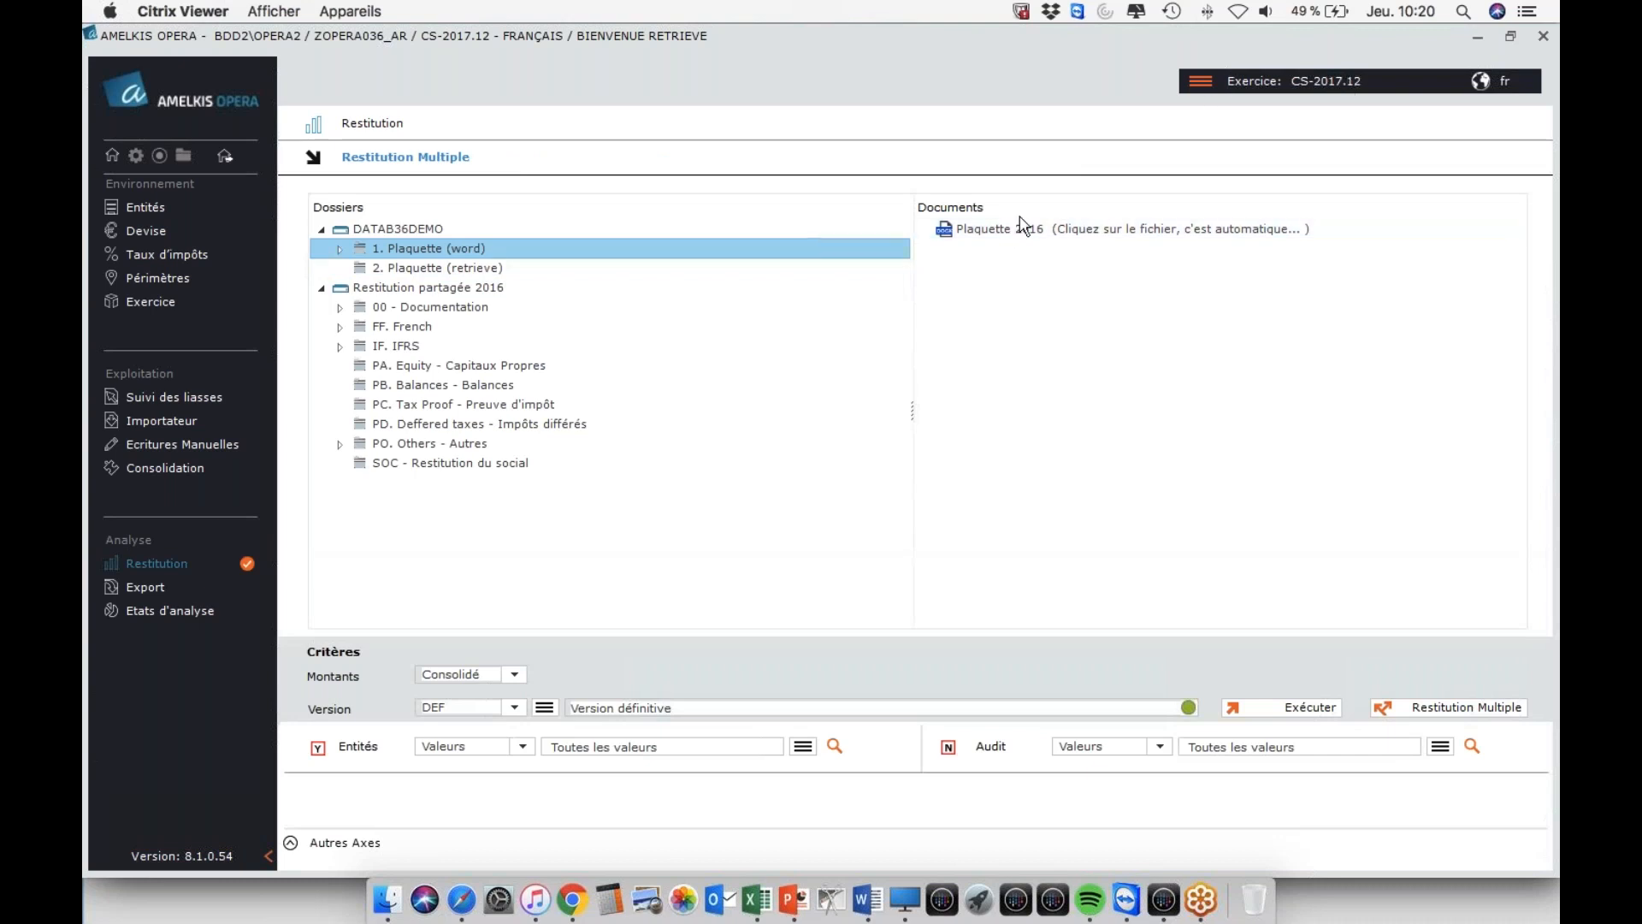
{"action": "right_click", "coordinate": [999, 227]}
{"action": "mouse_move", "coordinate": [1060, 243]}
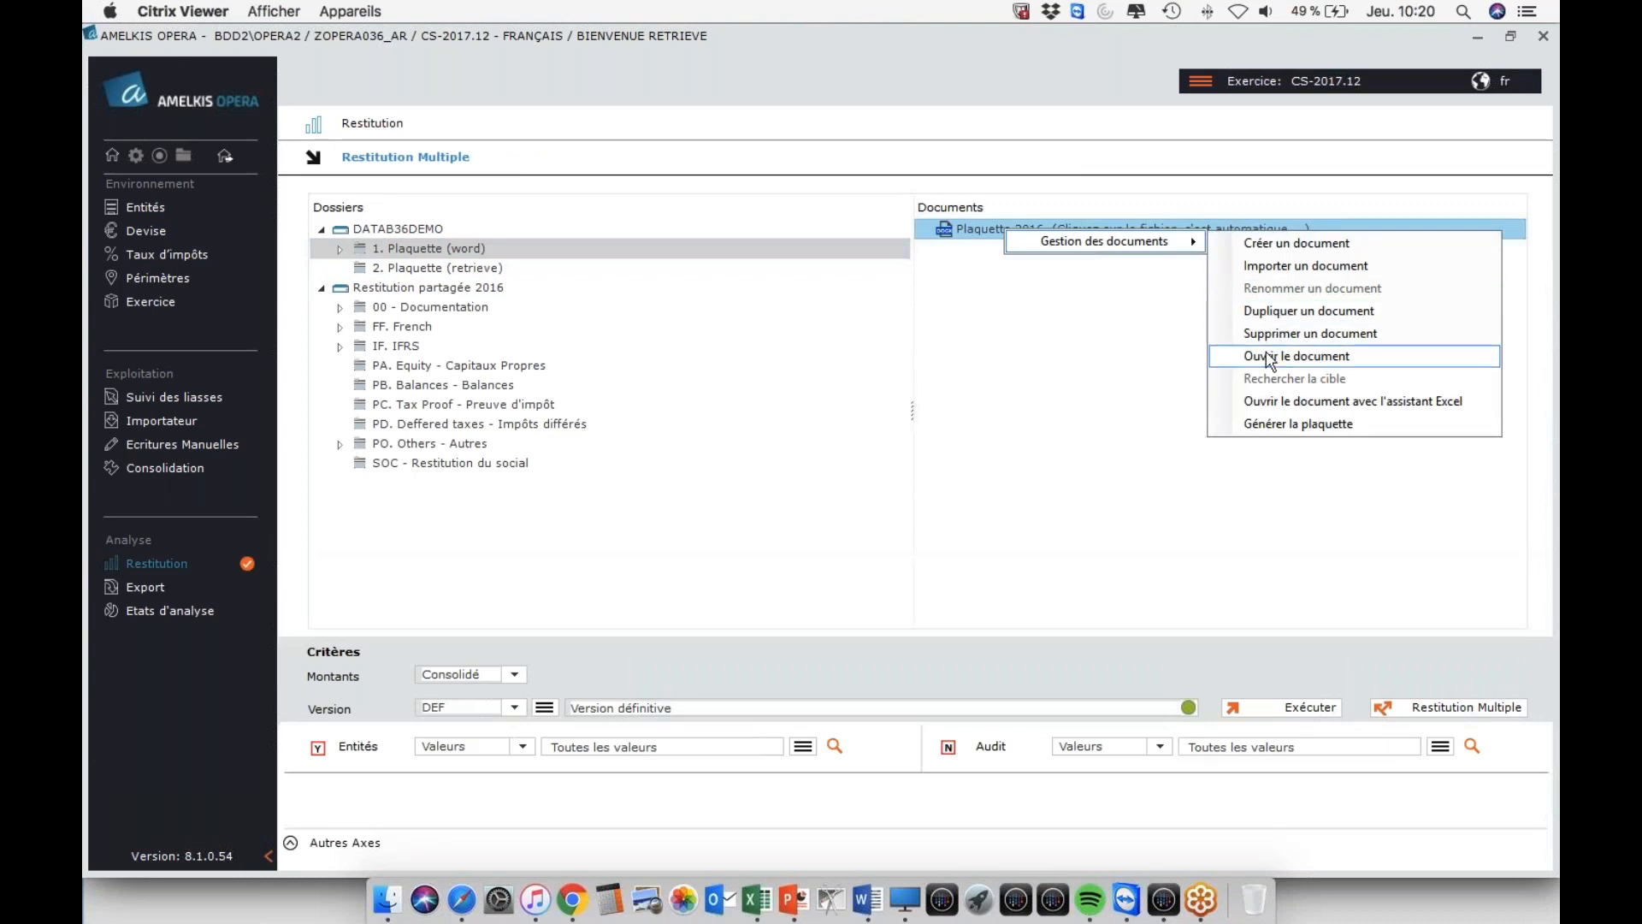
{"action": "left_click", "coordinate": [1301, 356]}
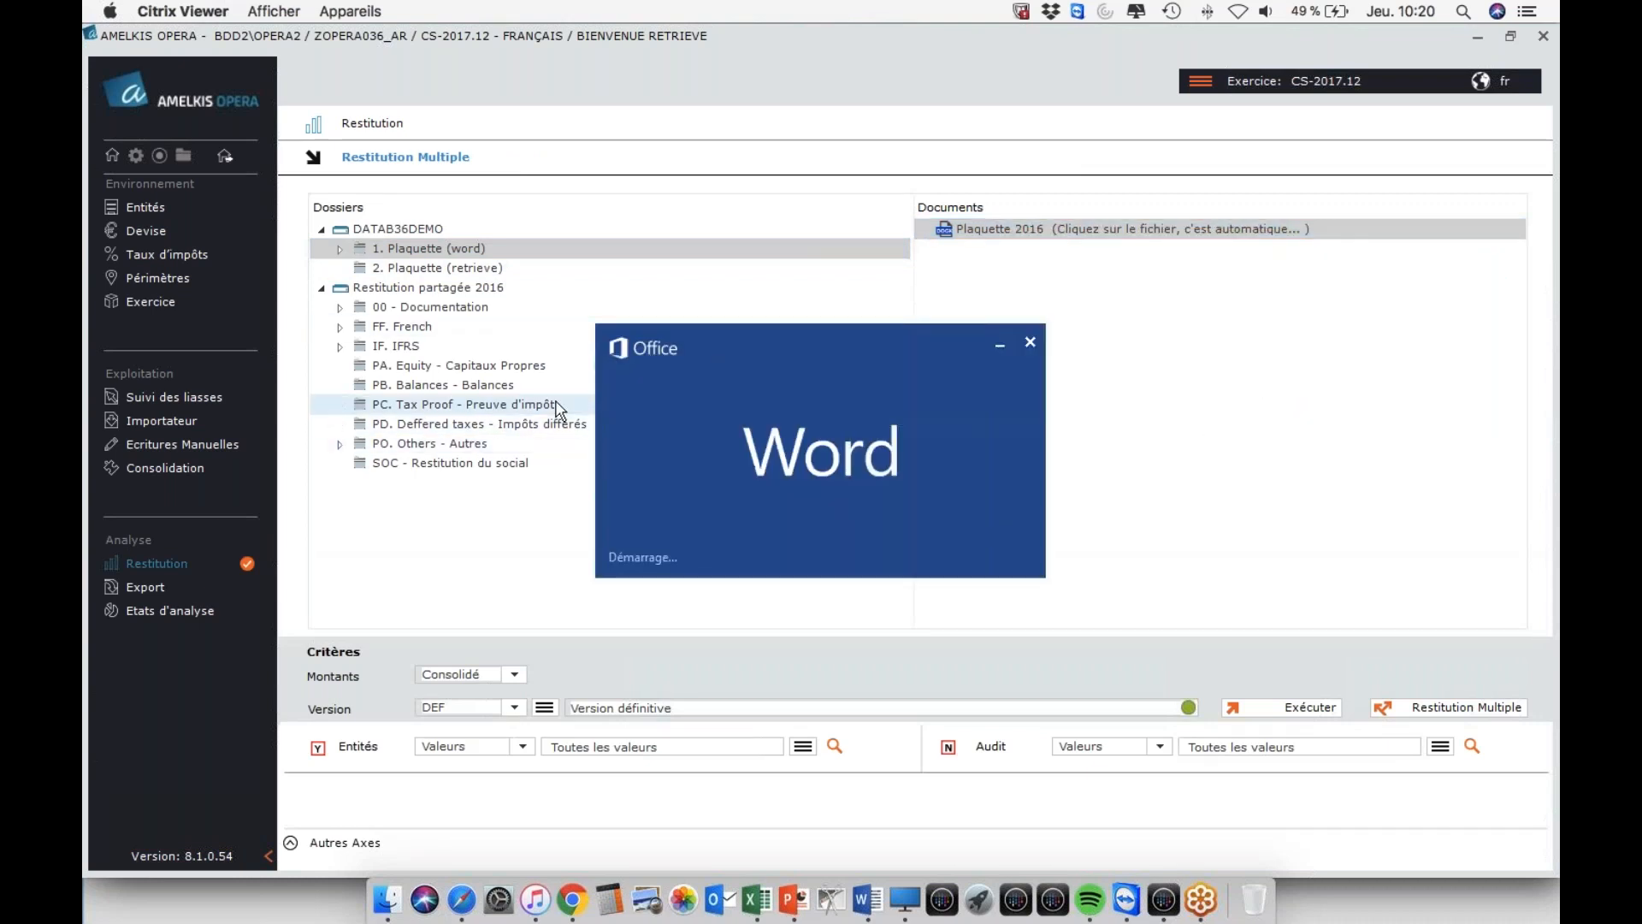
- Look through the consolidated statements and the consolidation scope notes in the Plaquette 2016 document
{"action": "scroll", "coordinate": [601, 517], "scroll_direction": "down", "scroll_amount": 10}
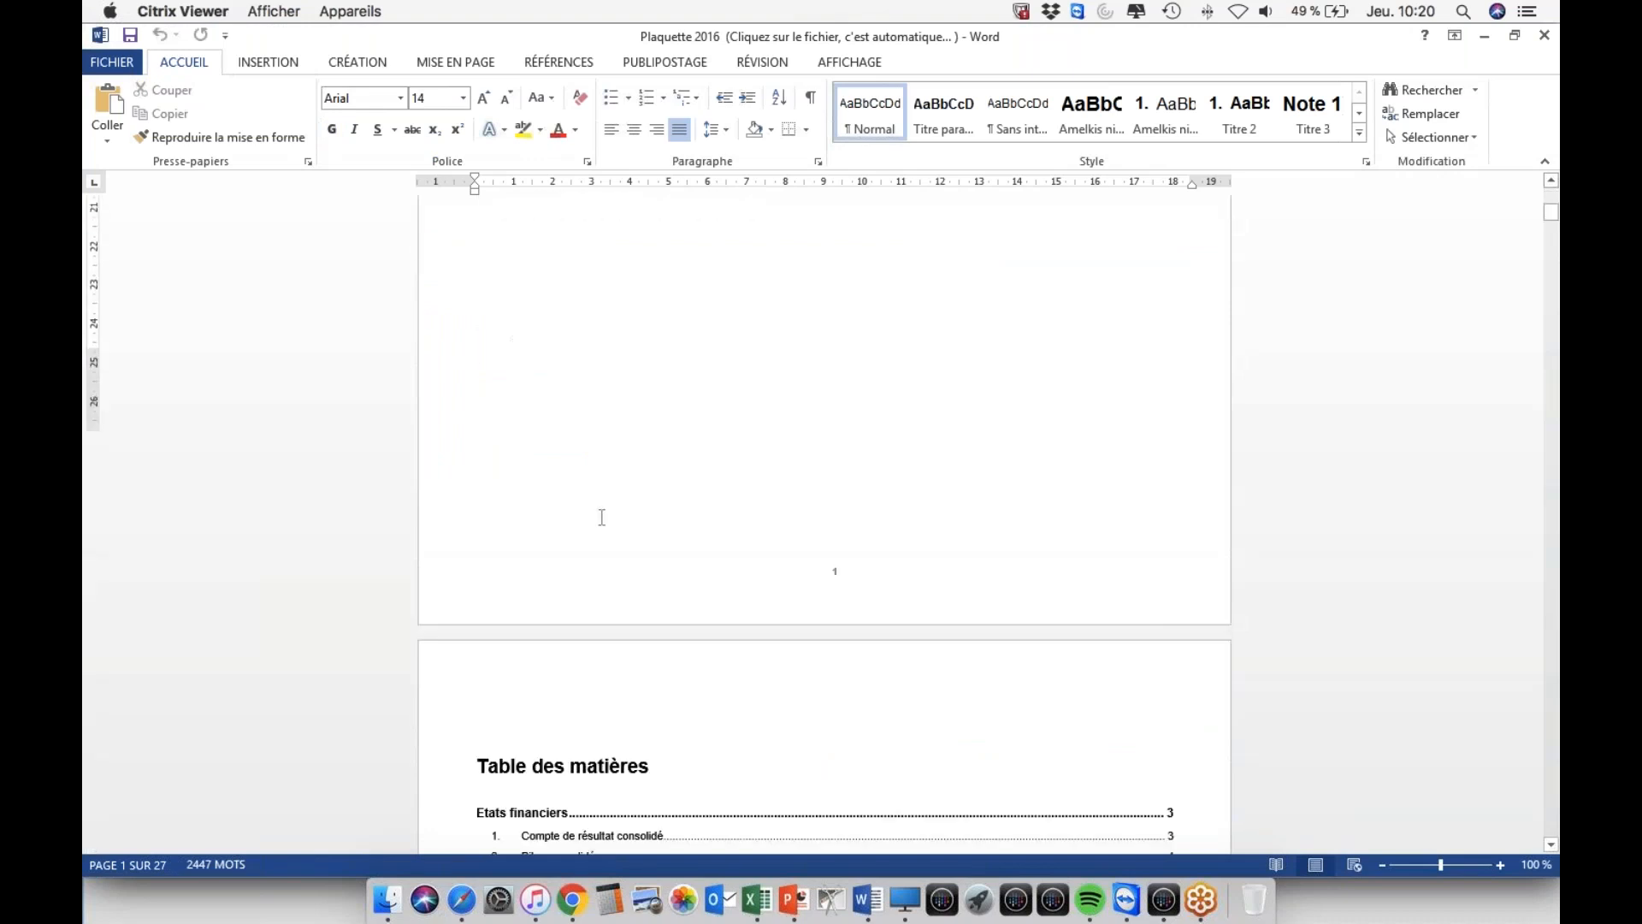
{"action": "scroll", "coordinate": [602, 517], "scroll_direction": "down", "scroll_amount": 15}
{"action": "scroll", "coordinate": [530, 357], "scroll_direction": "up", "scroll_amount": 5}
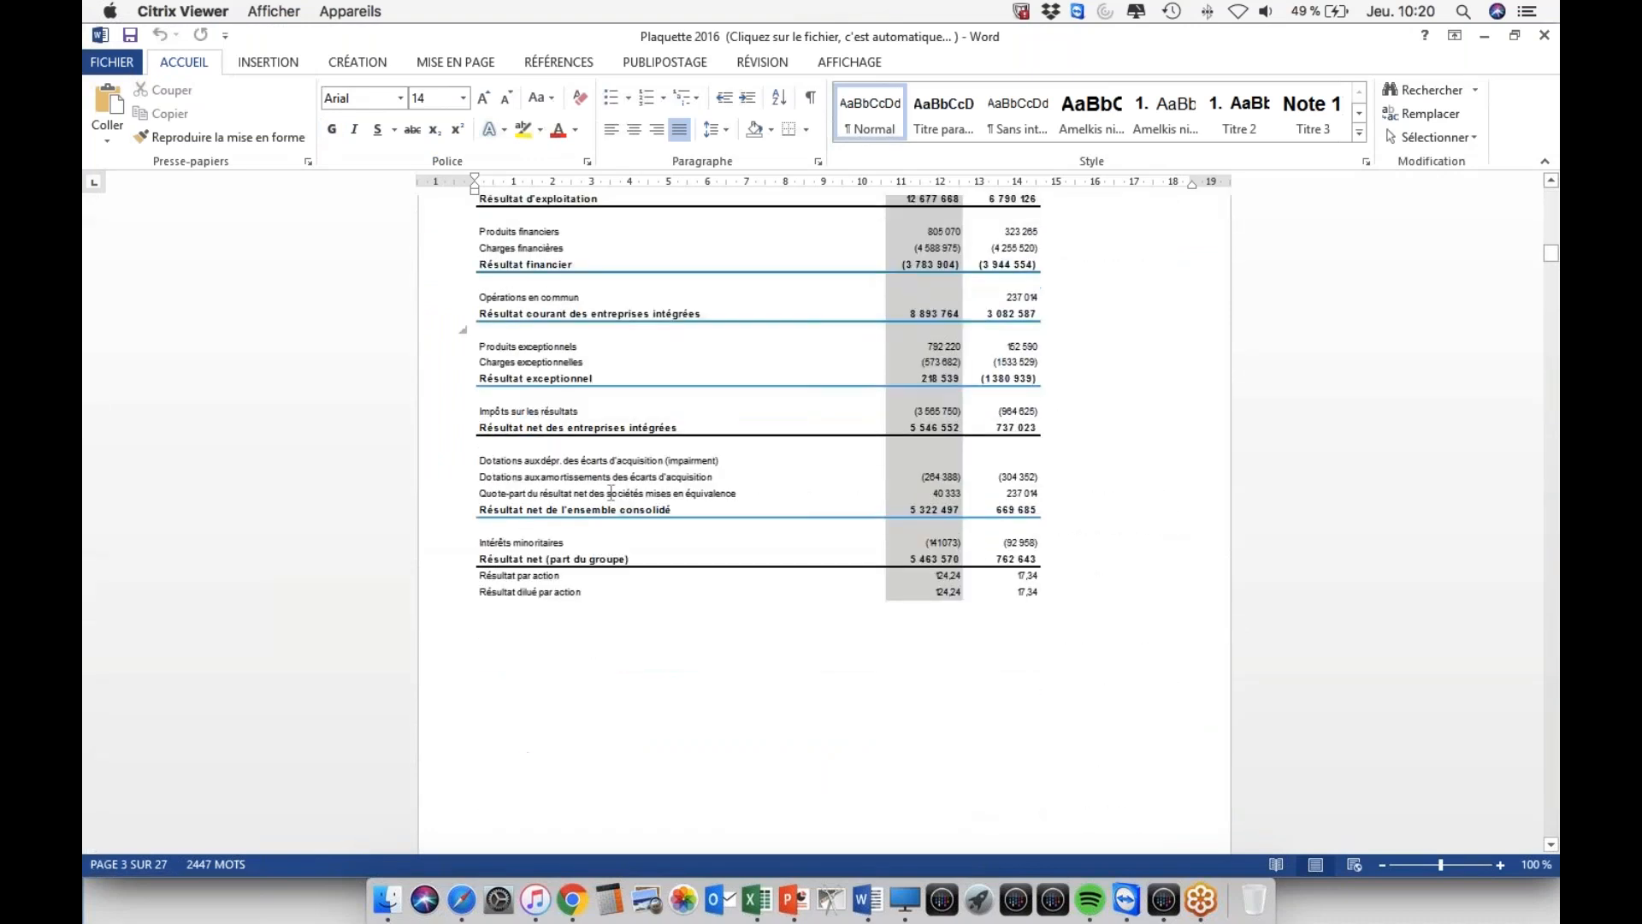
{"action": "scroll", "coordinate": [604, 379], "scroll_direction": "down", "scroll_amount": 20}
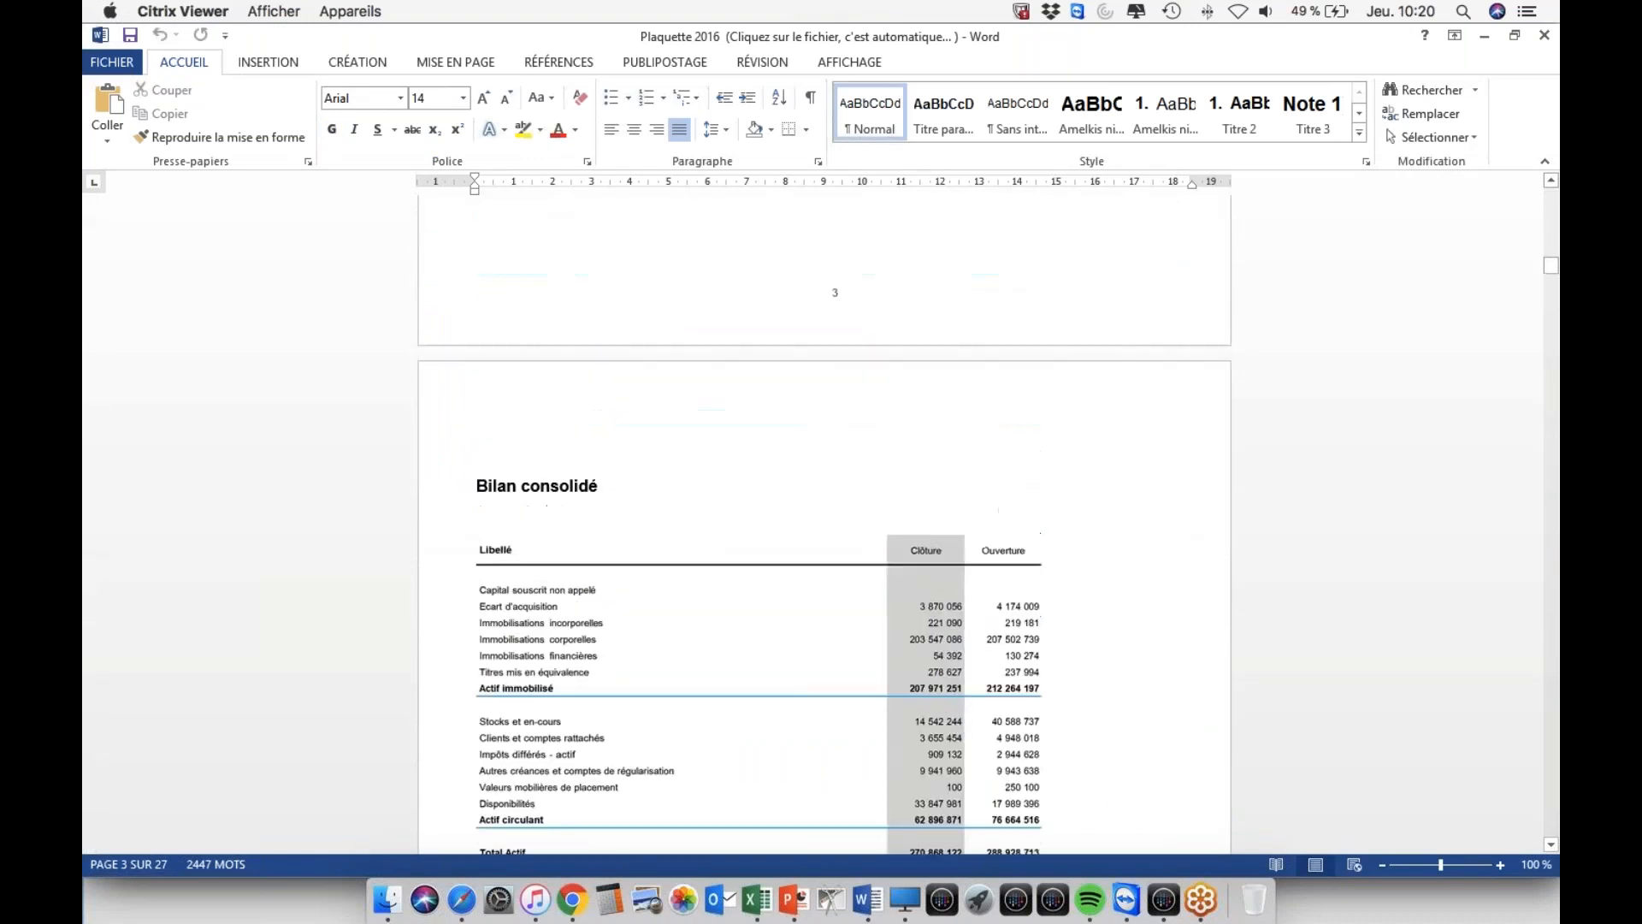
{"action": "scroll", "coordinate": [603, 379], "scroll_direction": "down", "scroll_amount": 20}
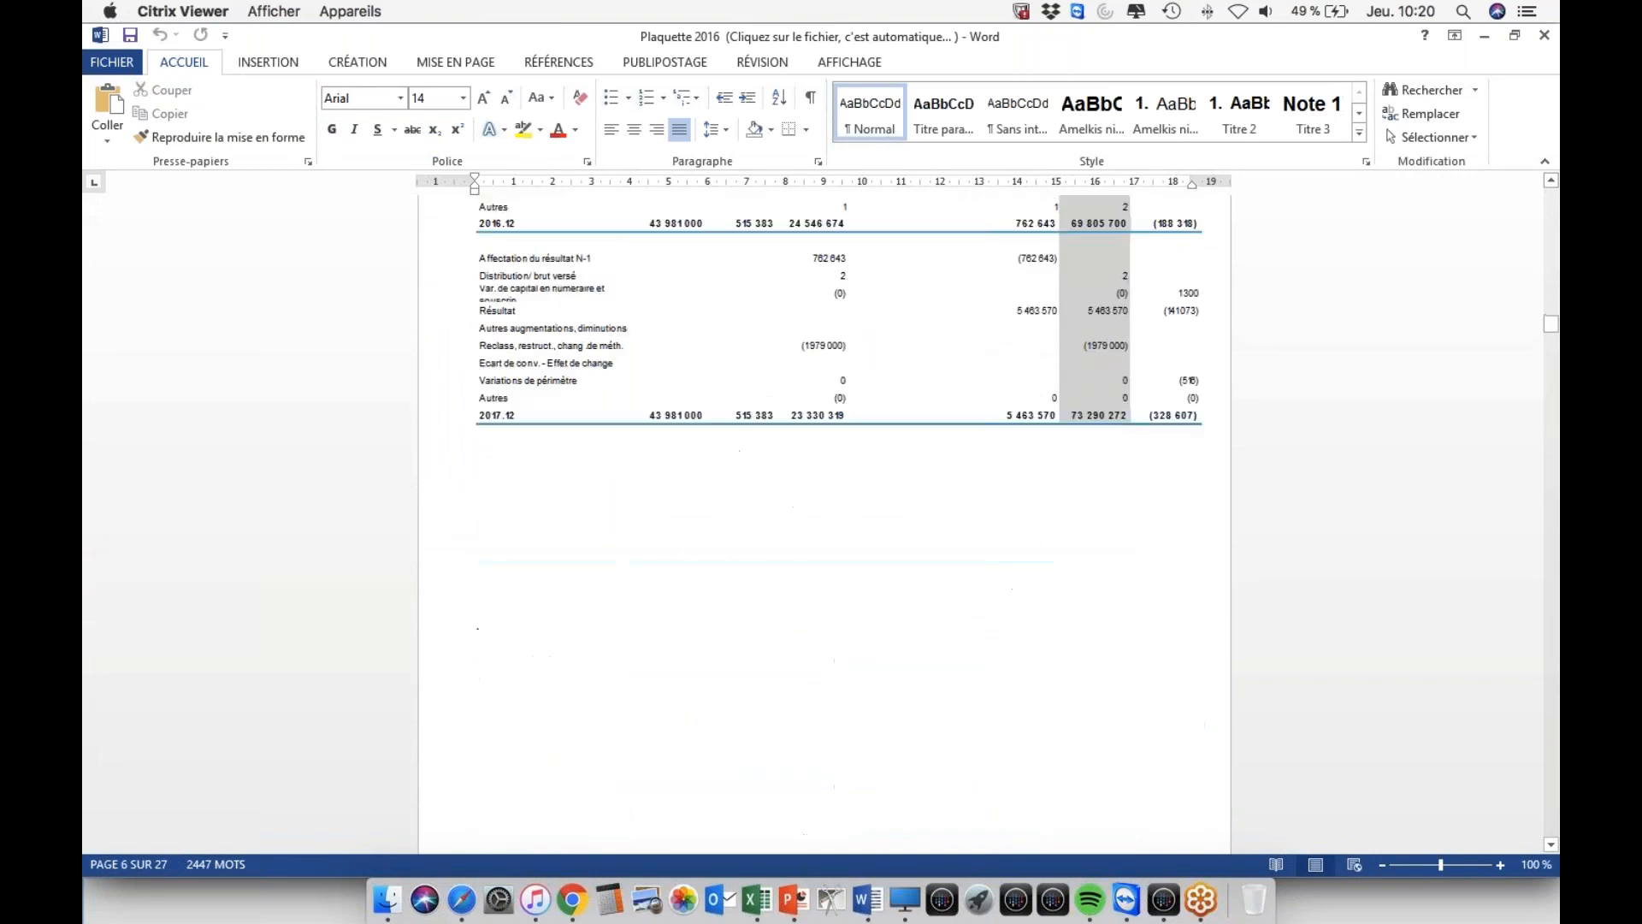
{"action": "scroll", "coordinate": [604, 379], "scroll_direction": "down", "scroll_amount": 20}
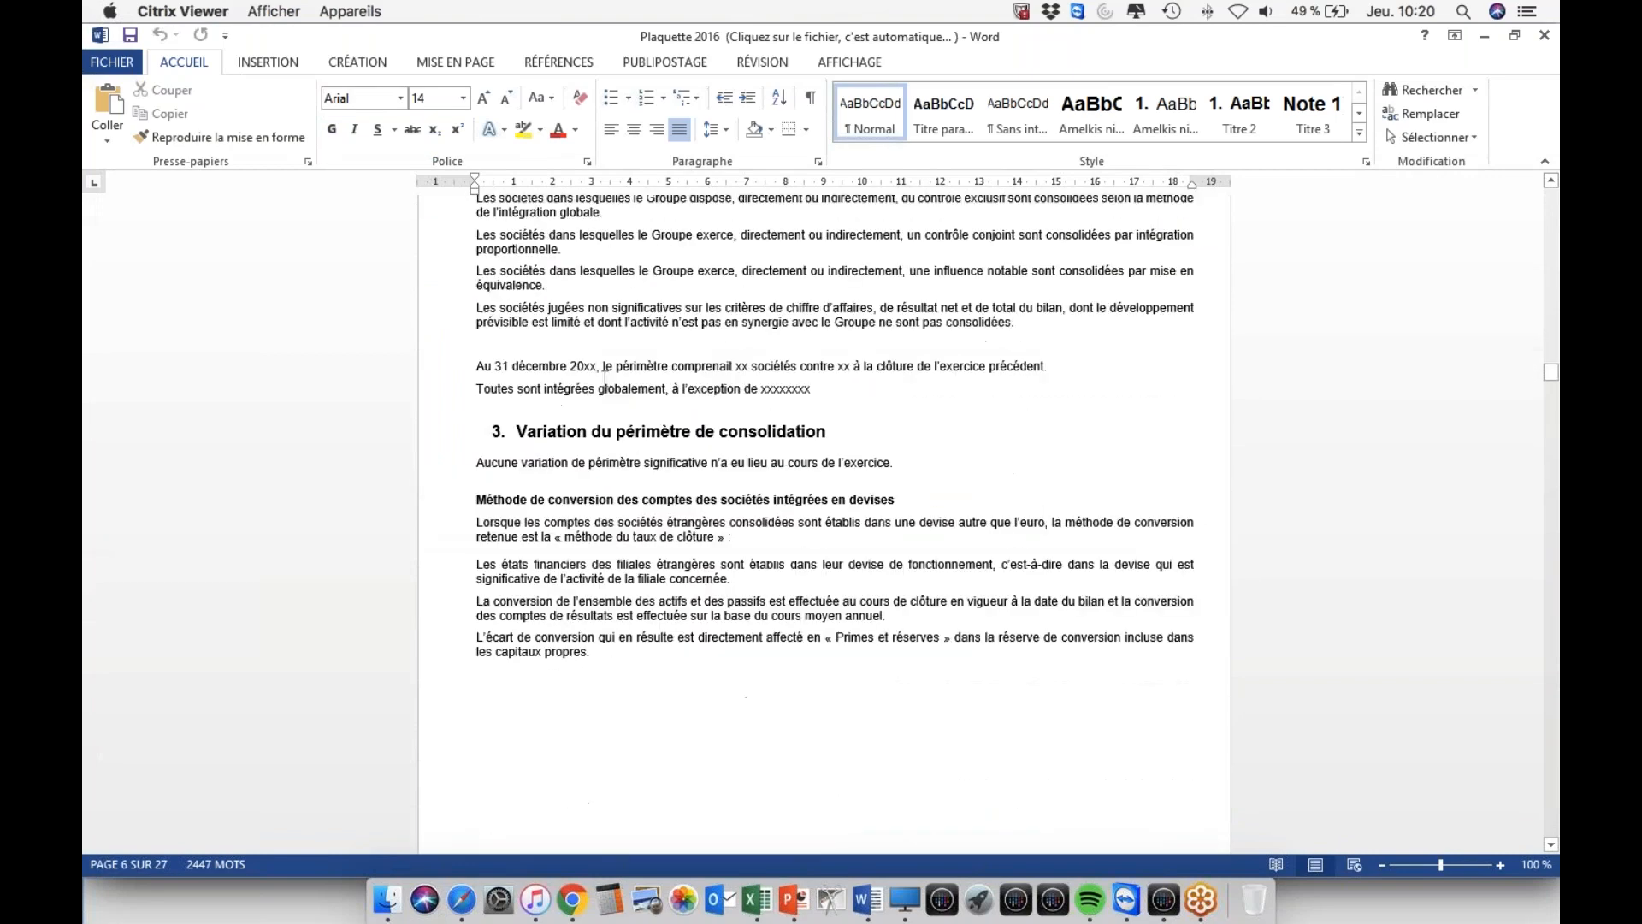
{"action": "scroll", "coordinate": [604, 379], "scroll_direction": "down", "scroll_amount": 20}
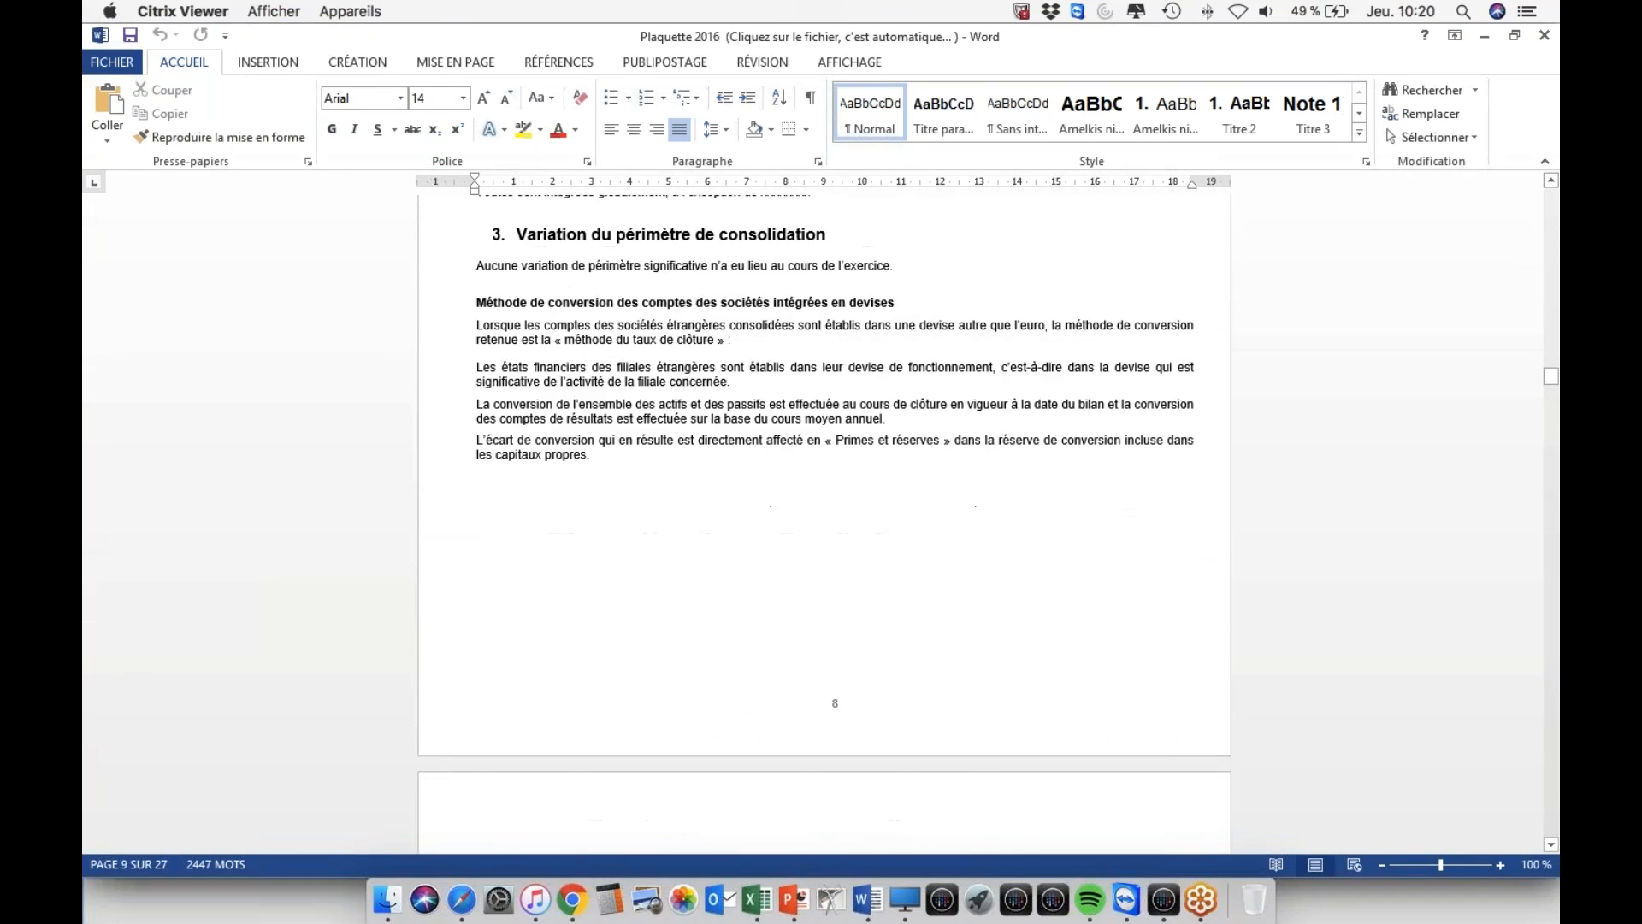
- Compare the Variations des capitaux propres table with the notes on the definition and variation of the consolidation scope
{"action": "scroll", "coordinate": [604, 379], "scroll_direction": "up", "scroll_amount": 20}
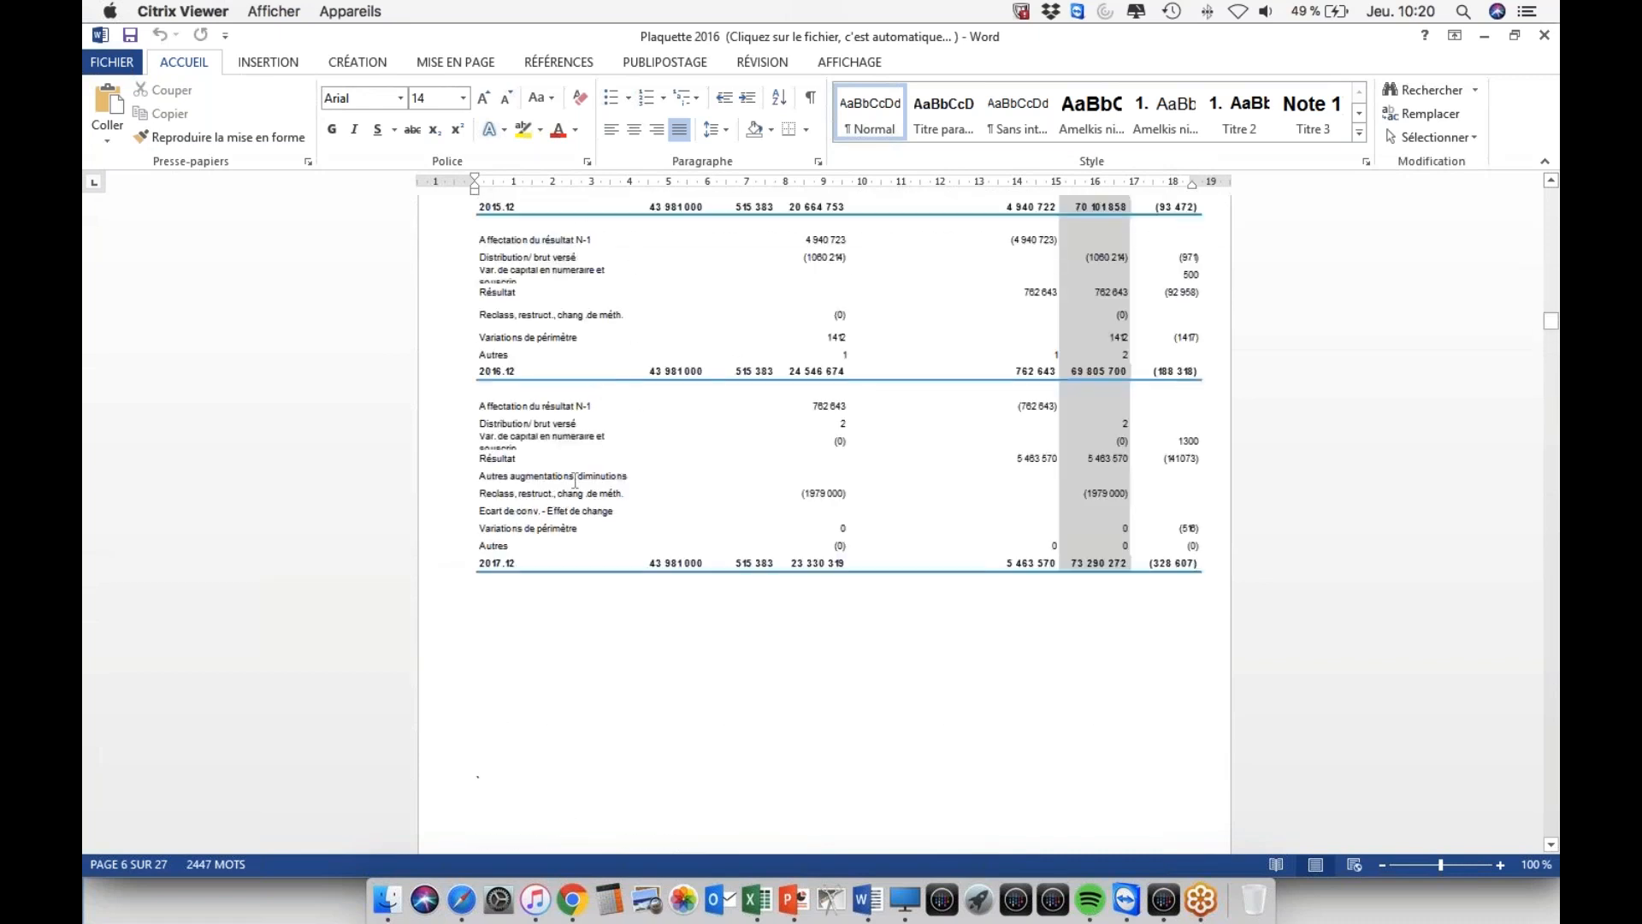
{"action": "scroll", "coordinate": [575, 479], "scroll_direction": "down", "scroll_amount": 1}
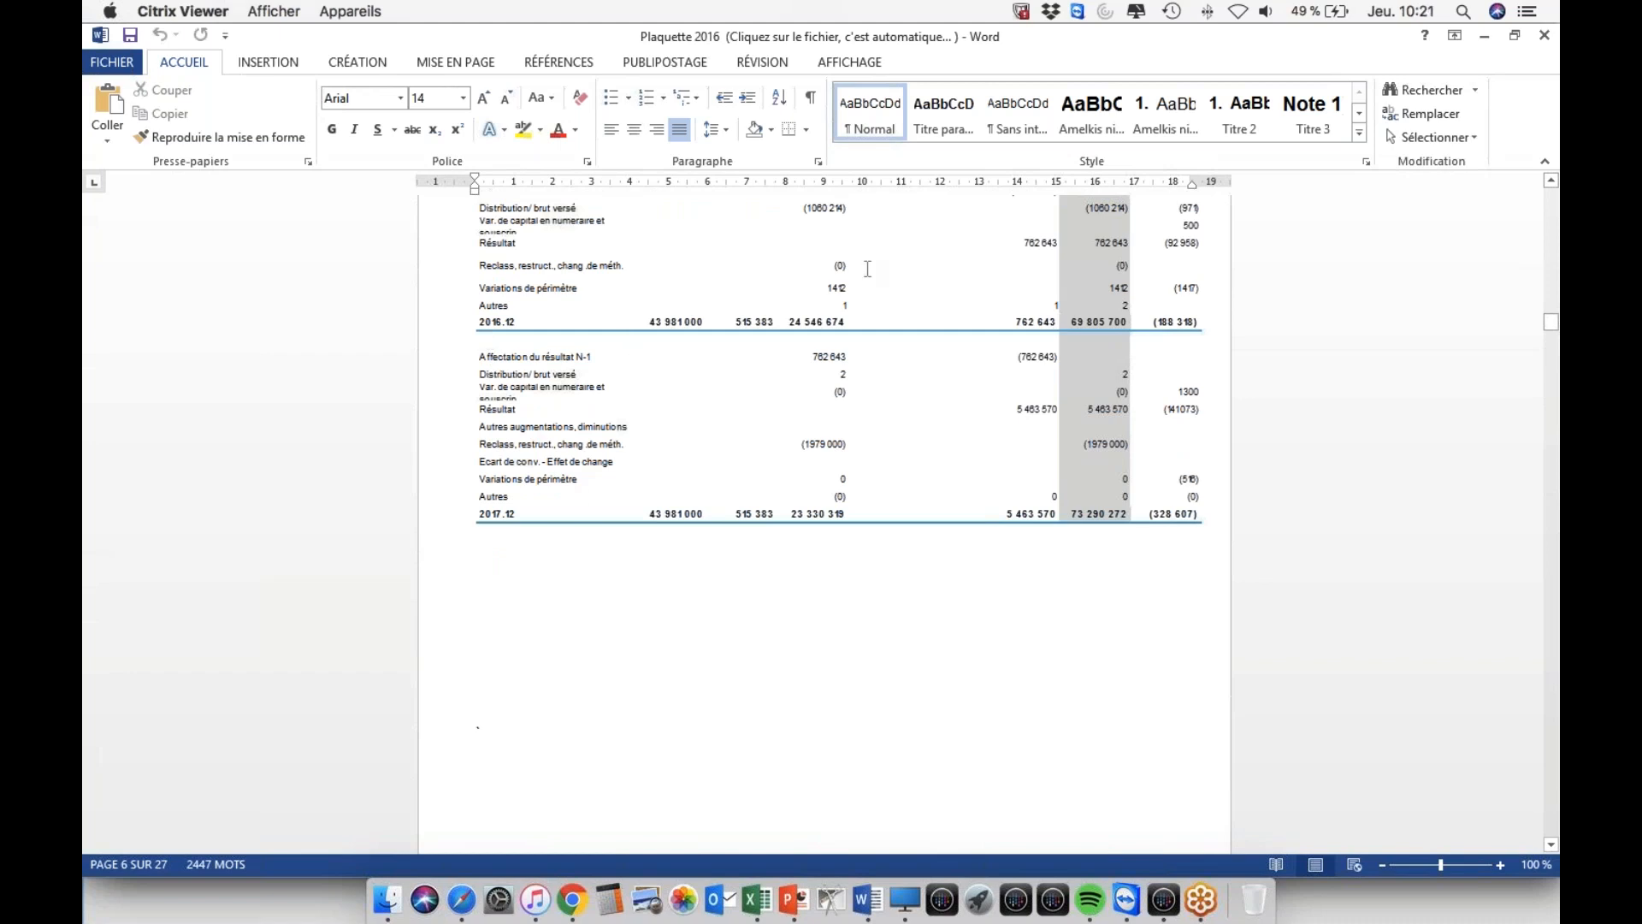
{"action": "scroll", "coordinate": [865, 268], "scroll_direction": "down", "scroll_amount": 10}
{"action": "scroll", "coordinate": [701, 556], "scroll_direction": "down", "scroll_amount": 10}
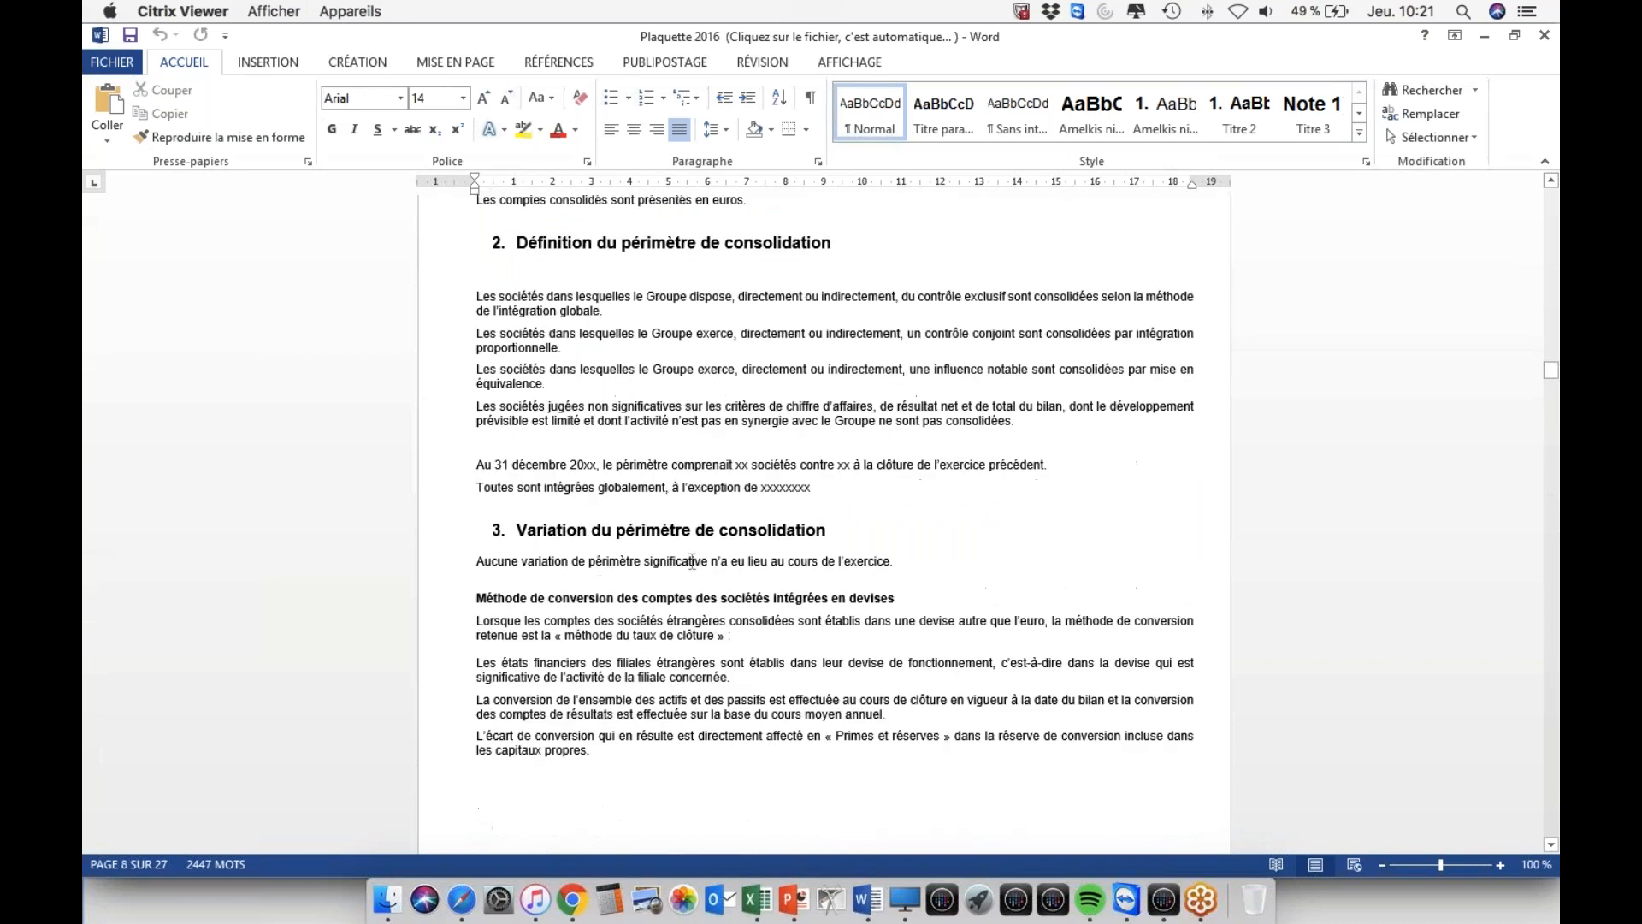
{"action": "scroll", "coordinate": [701, 554], "scroll_direction": "down", "scroll_amount": 10}
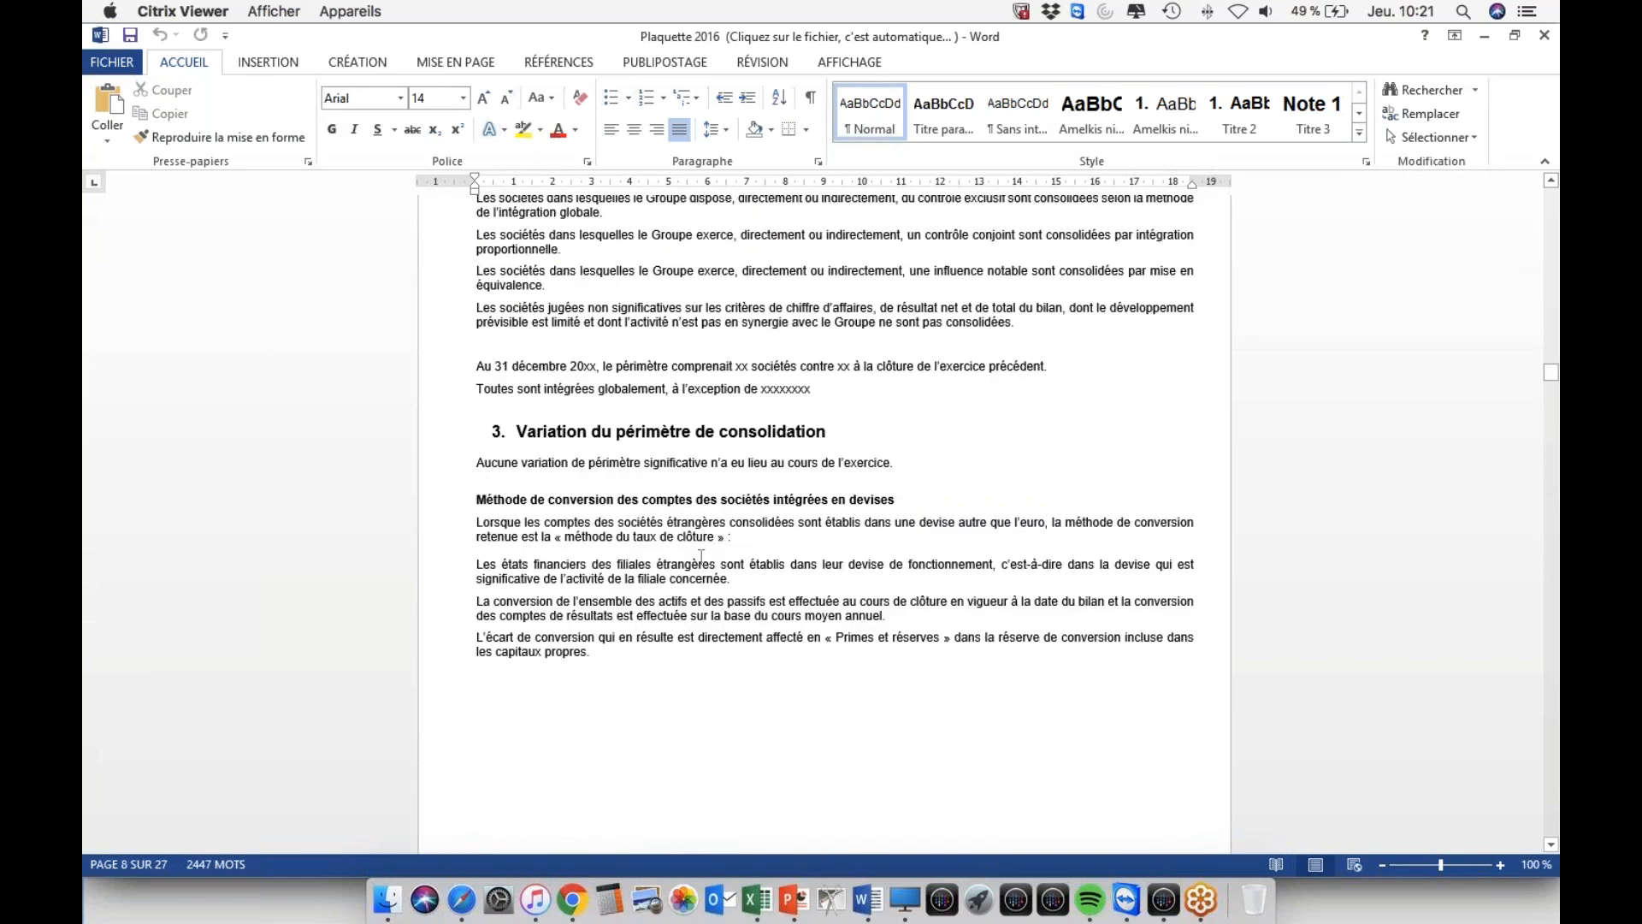
{"action": "scroll", "coordinate": [698, 558], "scroll_direction": "up", "scroll_amount": 20}
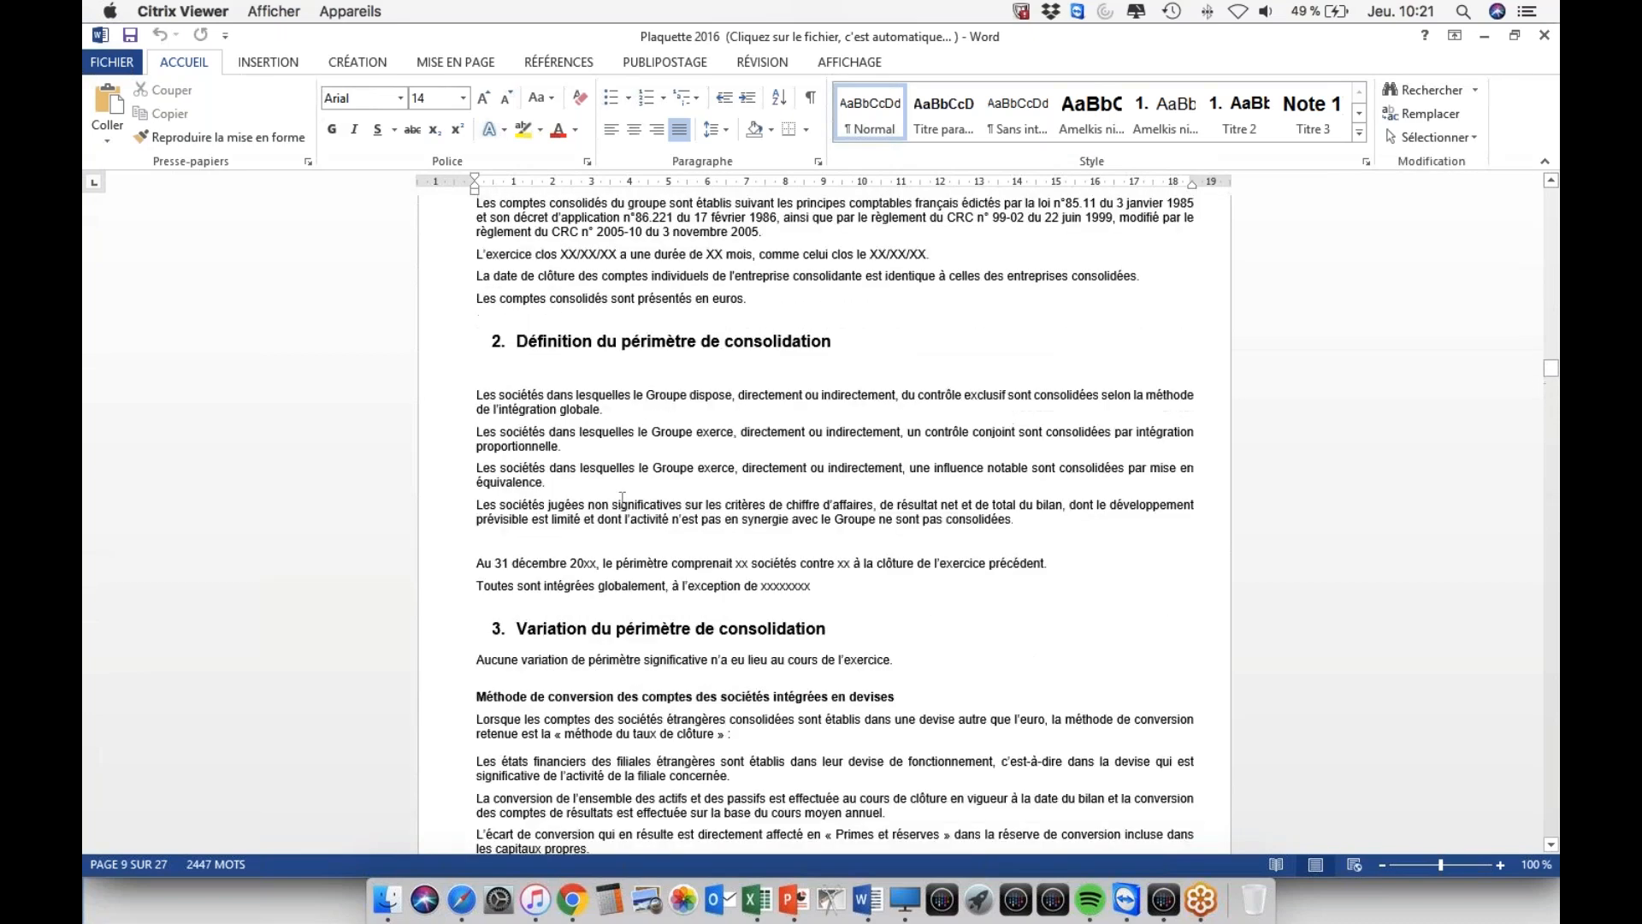
{"action": "scroll", "coordinate": [824, 522], "scroll_direction": "up", "scroll_amount": 10}
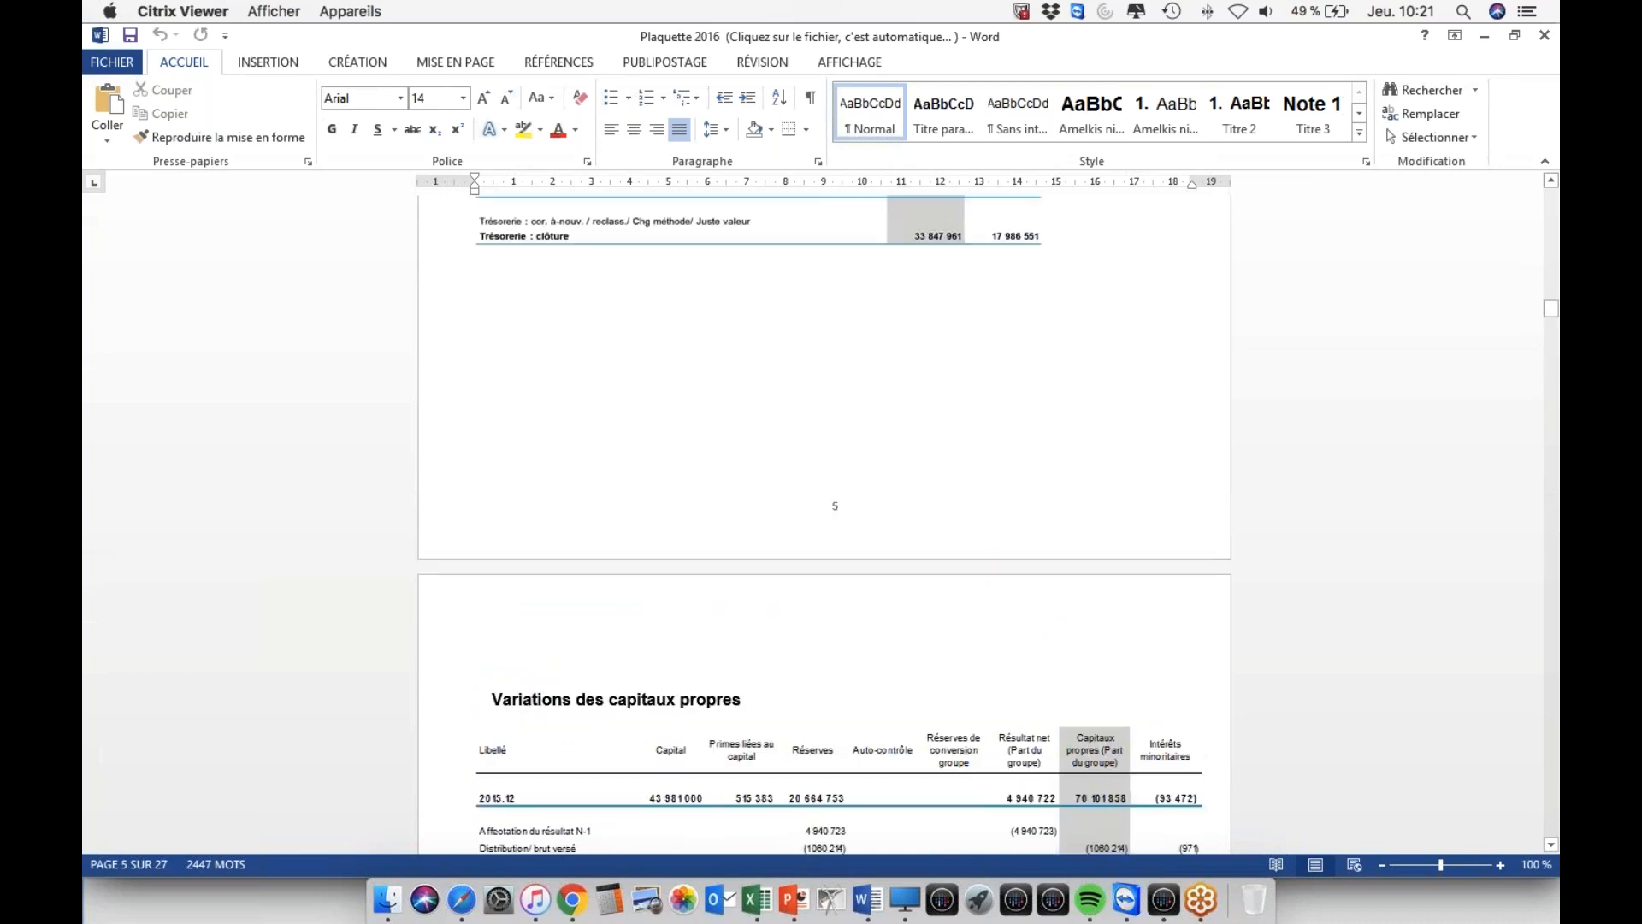
- Examine the cash flow statement on page 5 and the changes in equity table on page 6
{"action": "scroll", "coordinate": [824, 522], "scroll_direction": "up", "scroll_amount": 6}
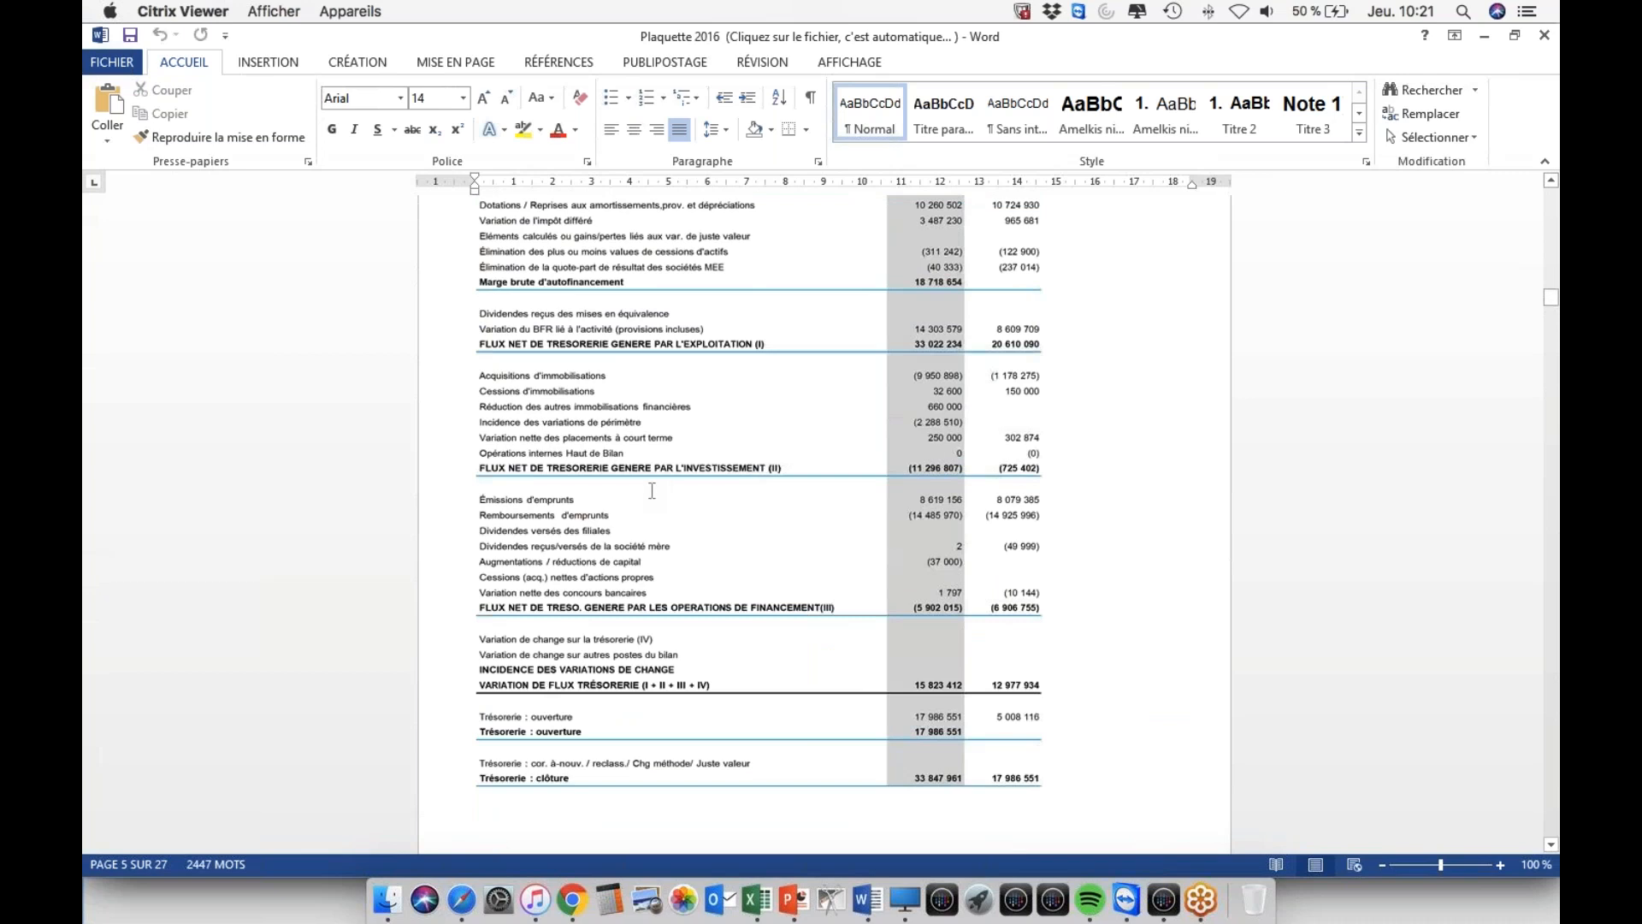
{"action": "scroll", "coordinate": [652, 490], "scroll_direction": "down", "scroll_amount": 1}
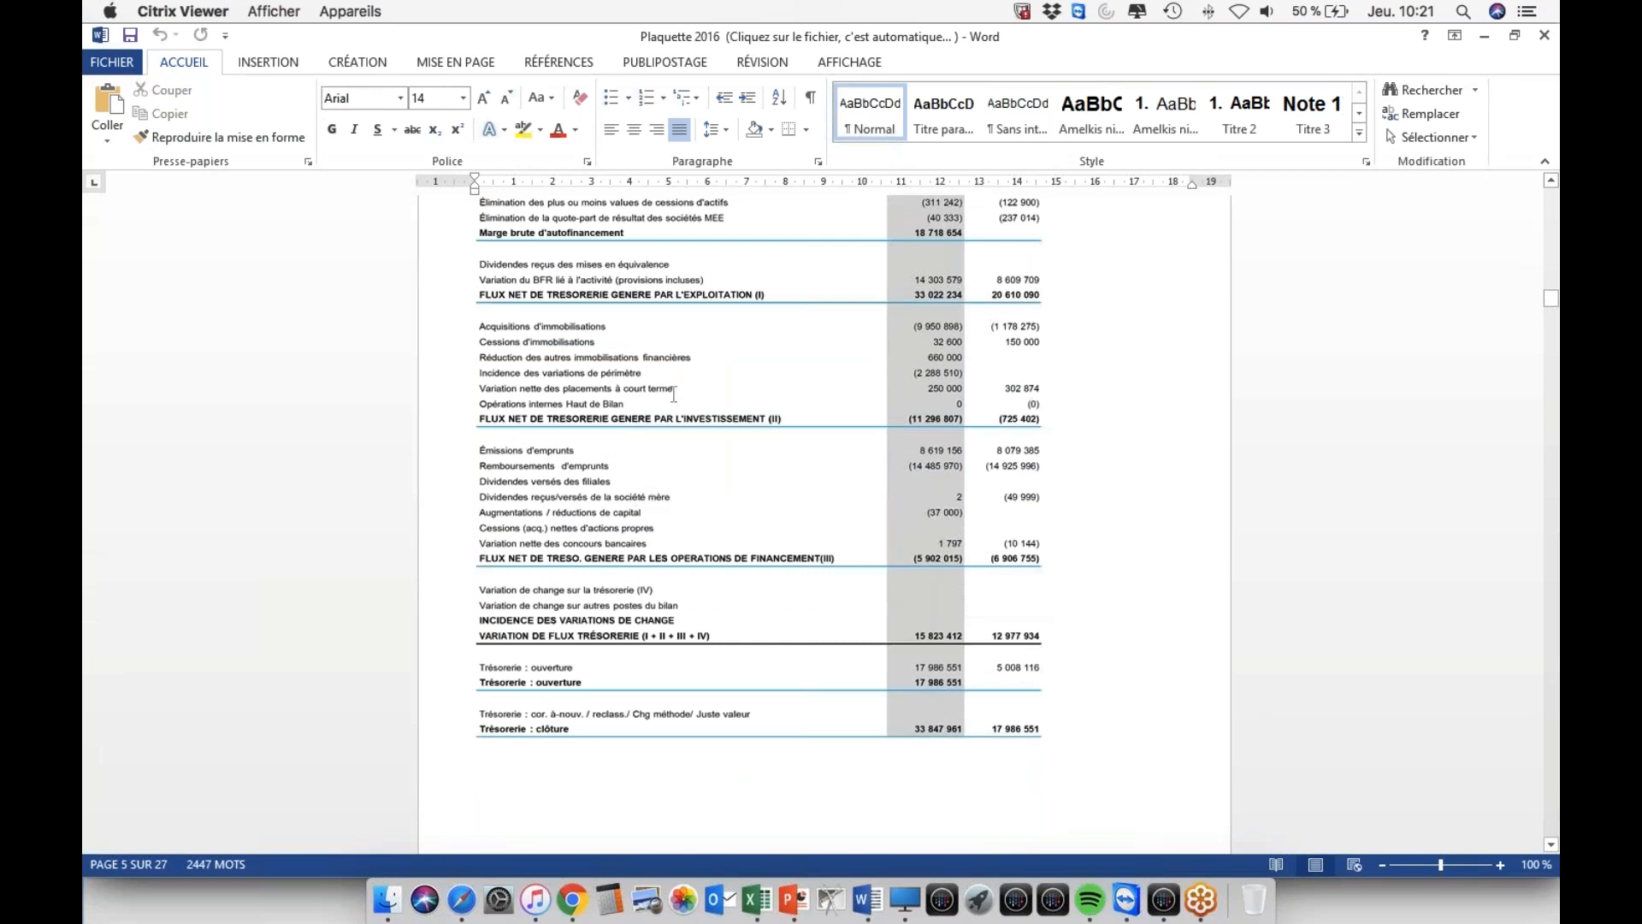
{"action": "scroll", "coordinate": [827, 519], "scroll_direction": "down", "scroll_amount": 5}
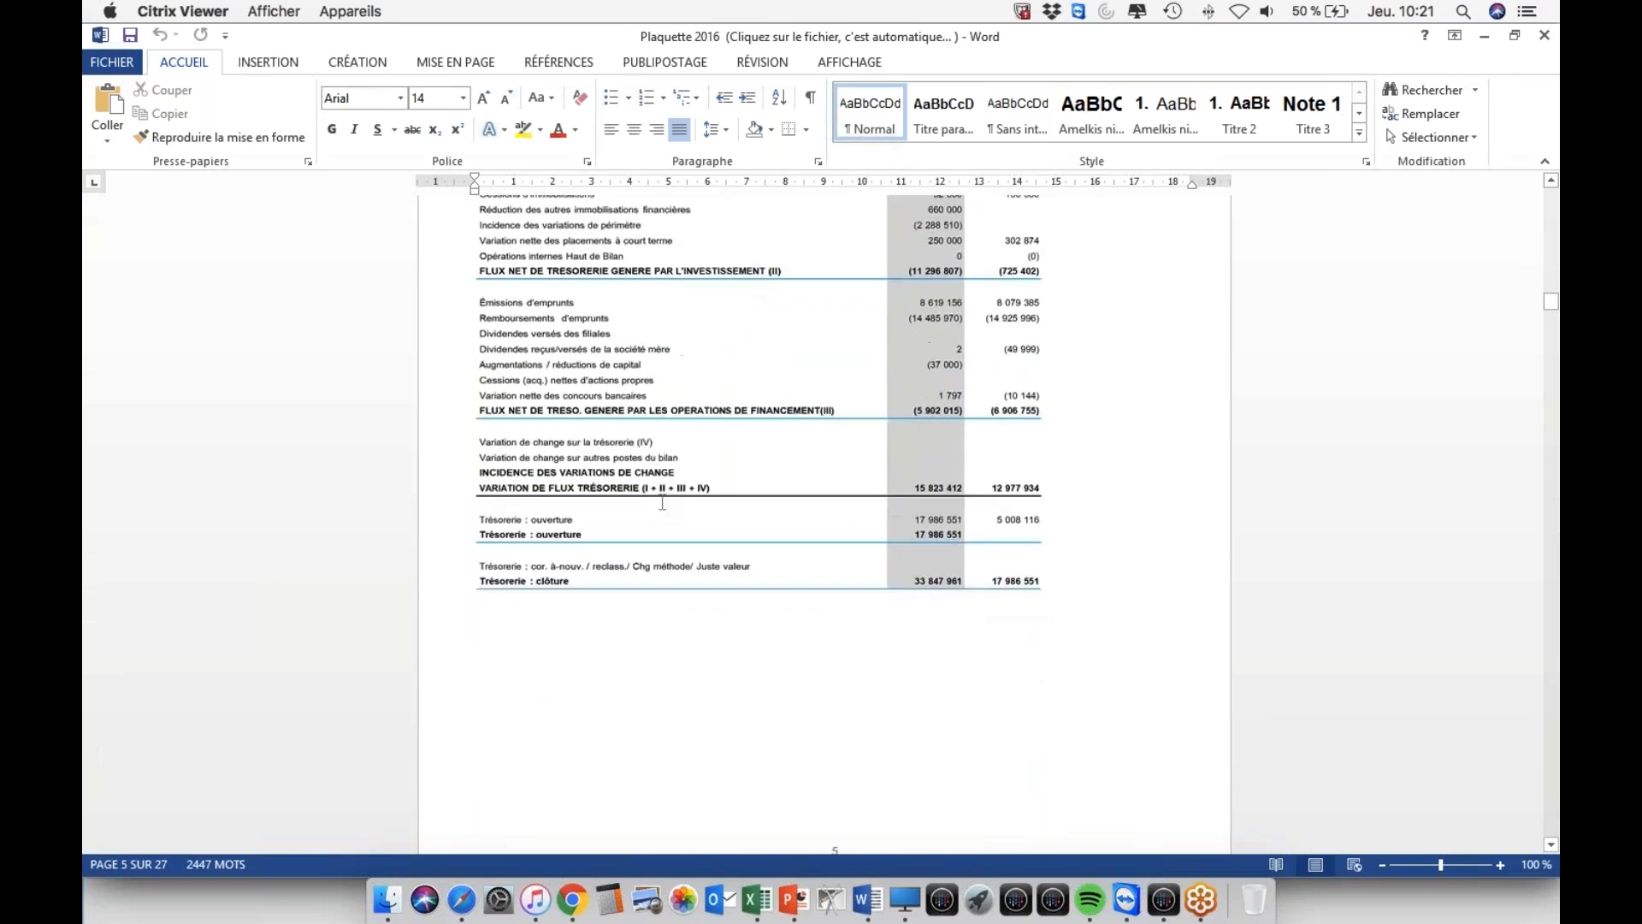
{"action": "scroll", "coordinate": [826, 520], "scroll_direction": "down", "scroll_amount": 15}
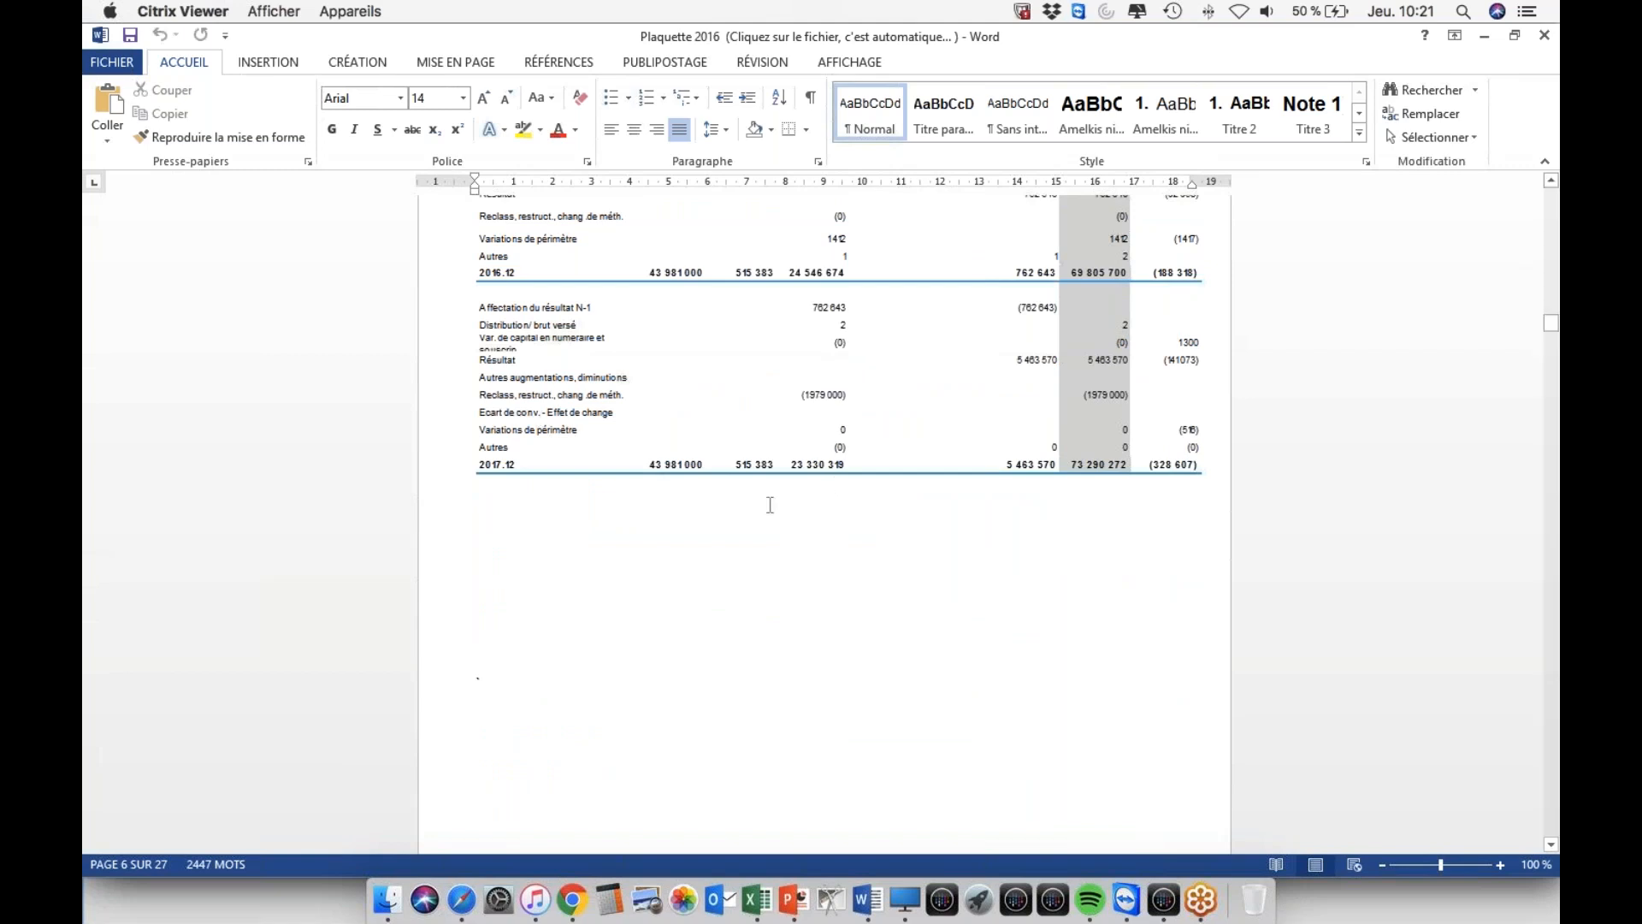
{"action": "scroll", "coordinate": [689, 501], "scroll_direction": "down", "scroll_amount": 5}
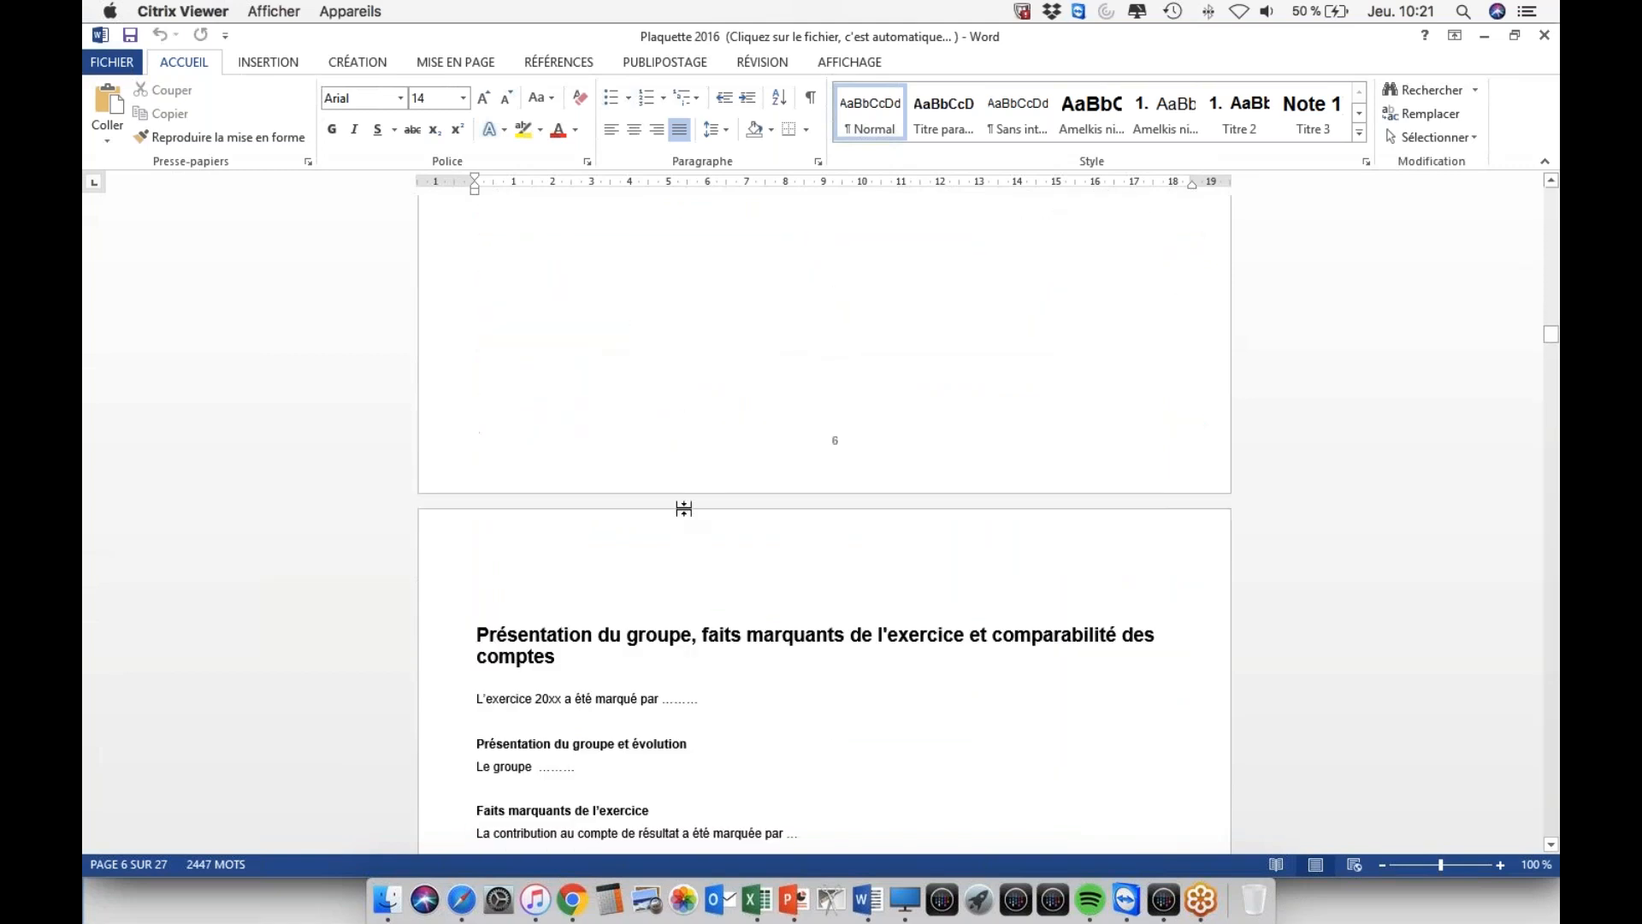
{"action": "scroll", "coordinate": [684, 509], "scroll_direction": "up", "scroll_amount": 10}
{"action": "scroll", "coordinate": [834, 514], "scroll_direction": "up", "scroll_amount": 3}
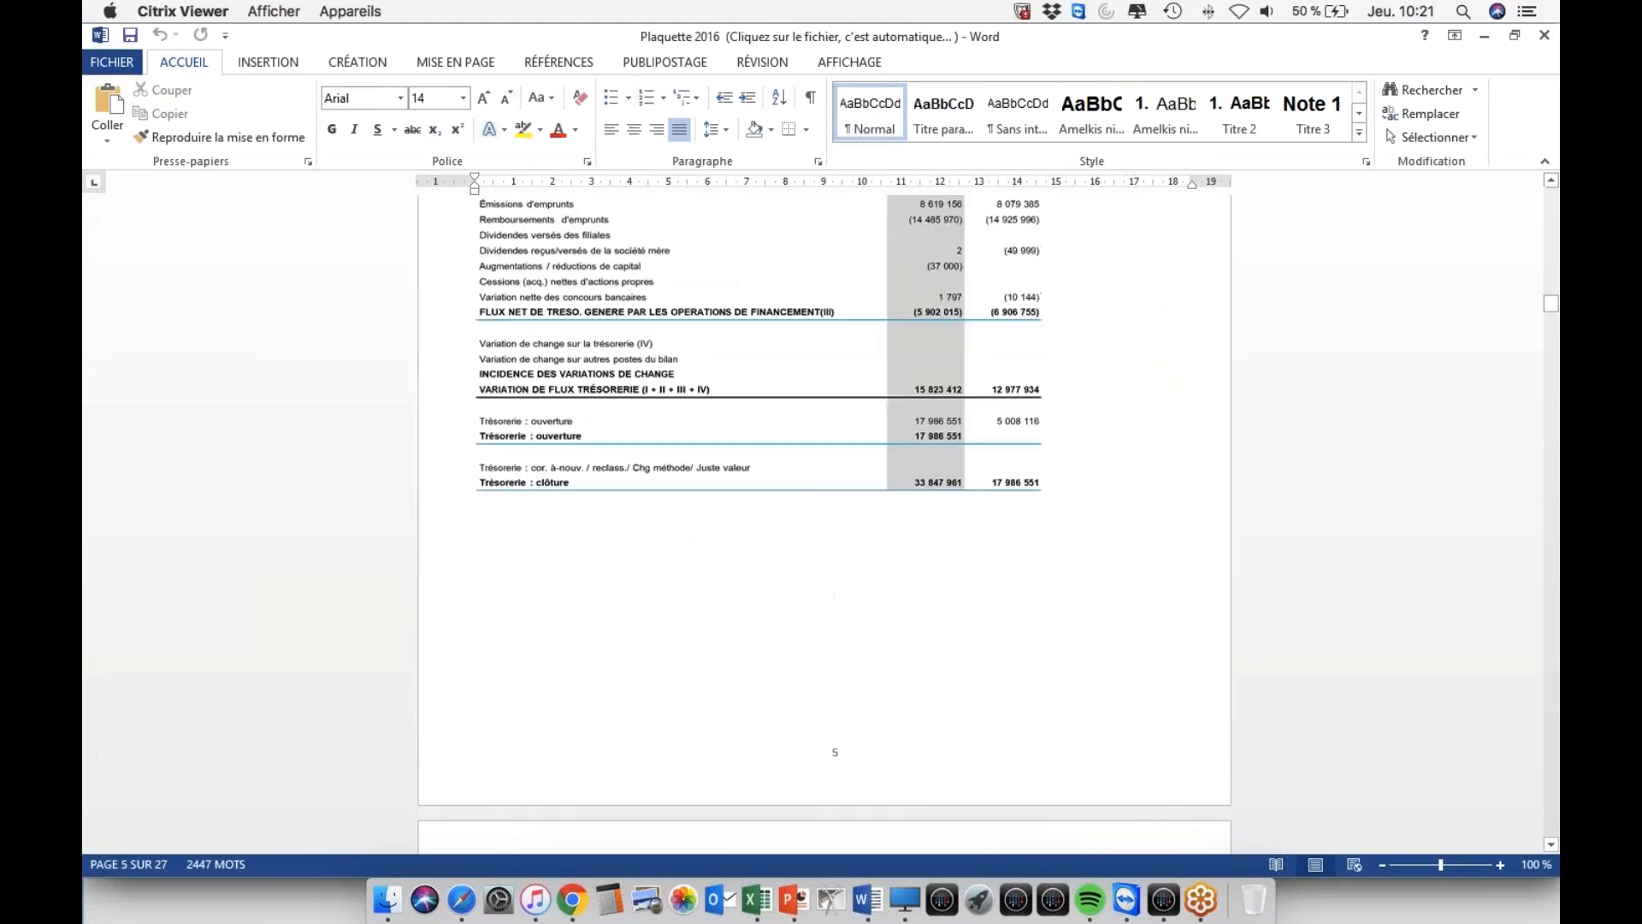
{"action": "scroll", "coordinate": [824, 513], "scroll_direction": "down", "scroll_amount": 2}
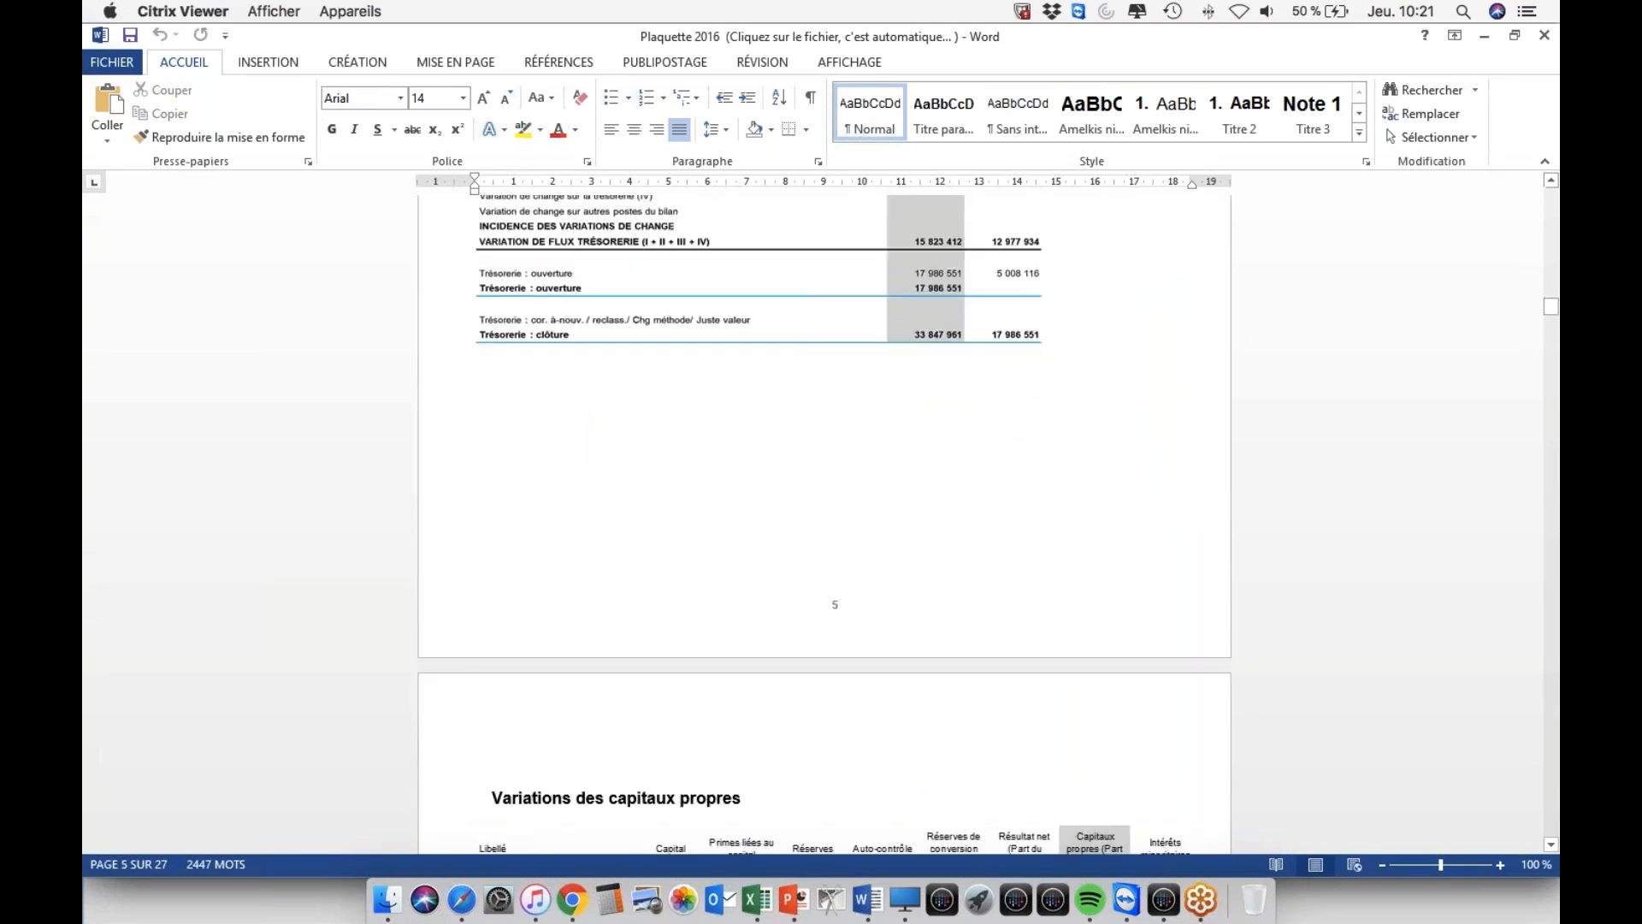
{"action": "scroll", "coordinate": [712, 393], "scroll_direction": "up", "scroll_amount": 4}
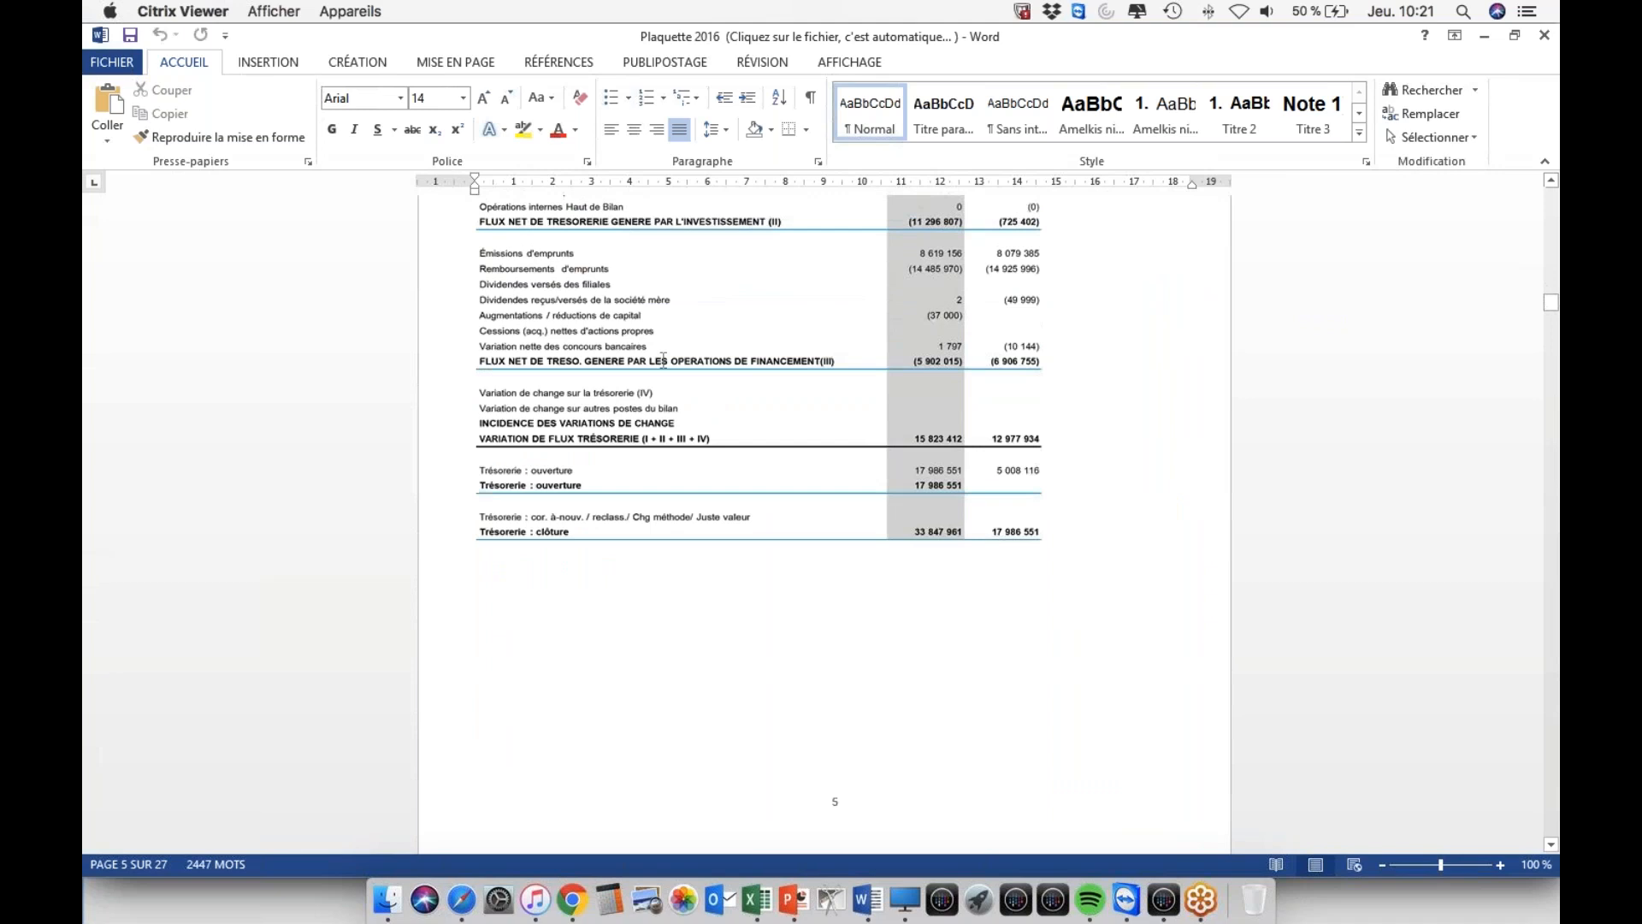
- Open the cash flow table's embedded worksheet in Excel, select rows 19 and 20 to inspect them, and close the worksheet
{"action": "right_click", "coordinate": [629, 374]}
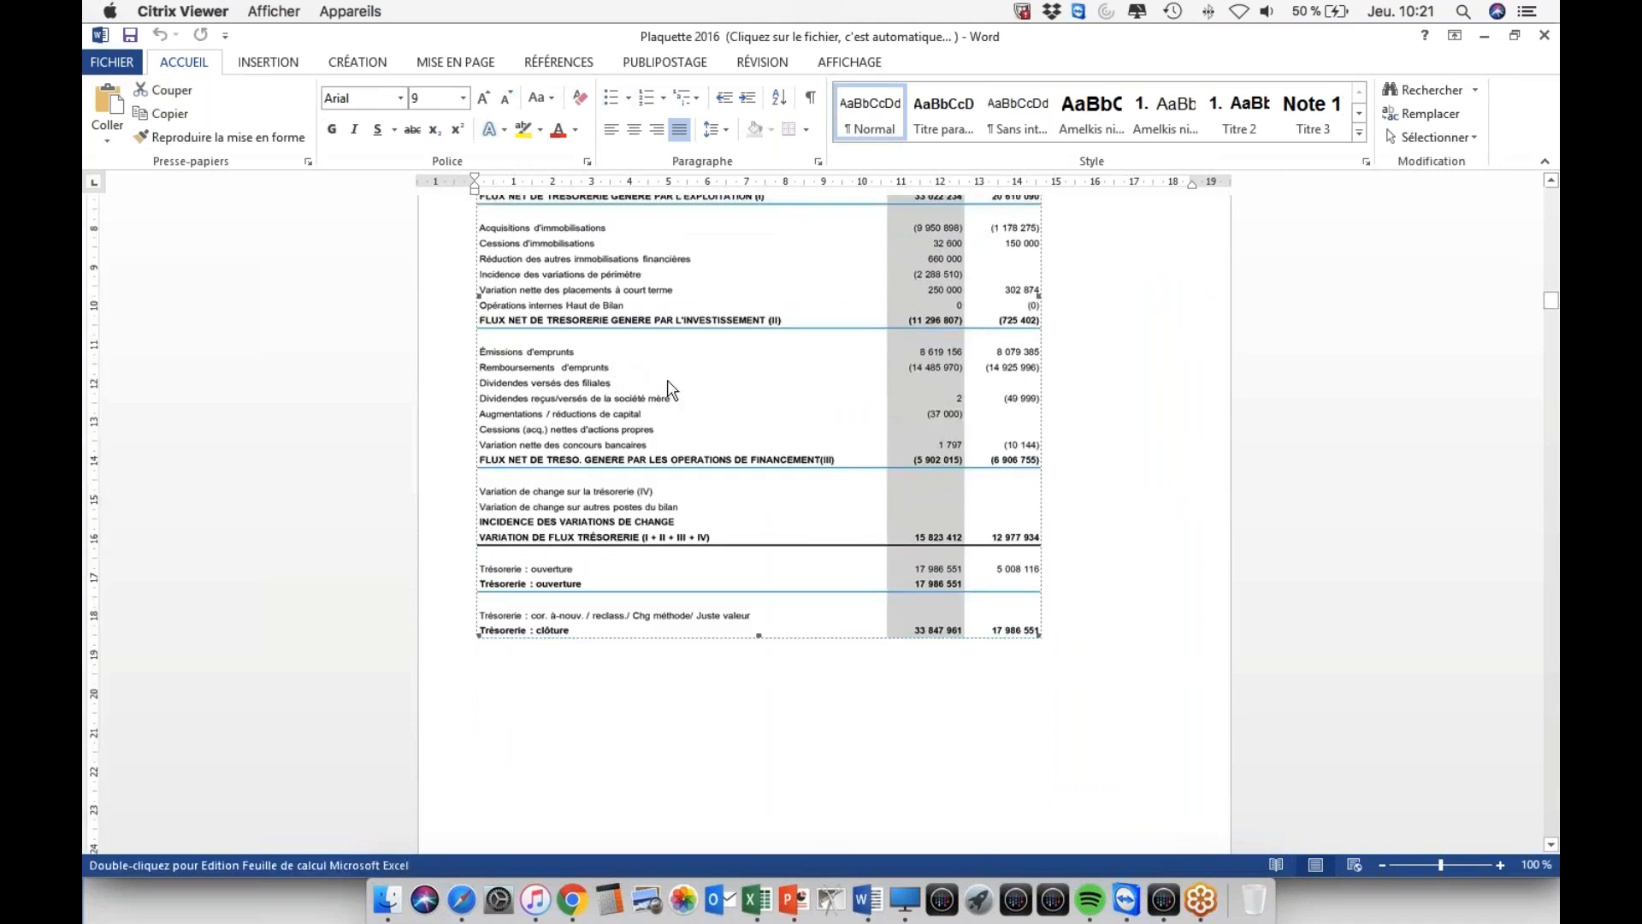
{"action": "mouse_move", "coordinate": [713, 495]}
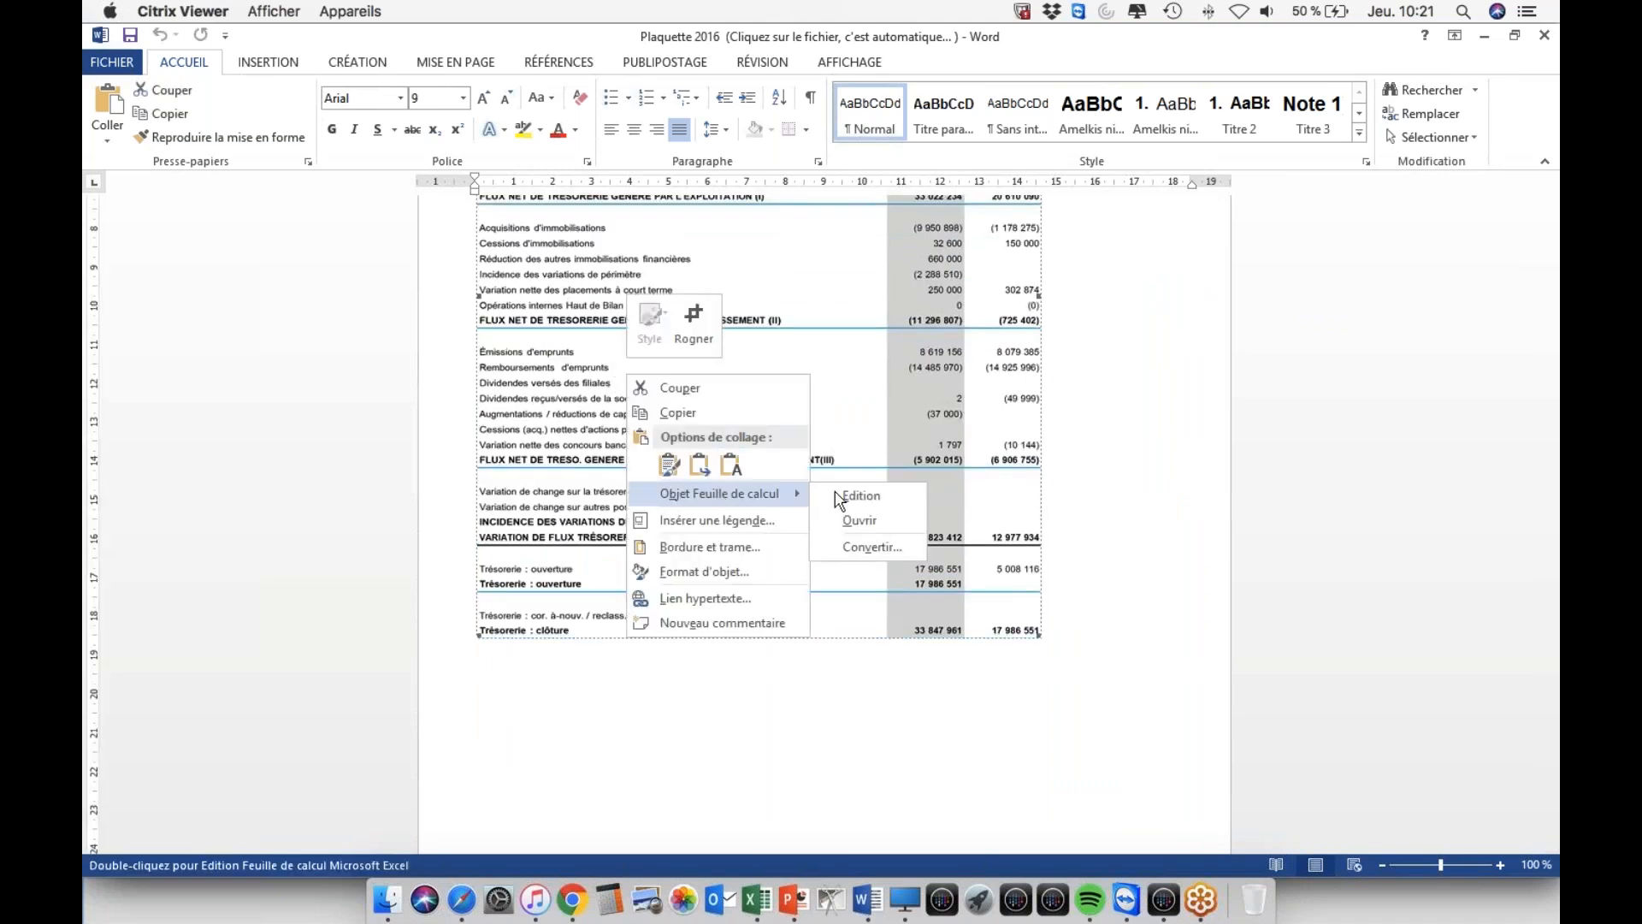
{"action": "left_click", "coordinate": [852, 518]}
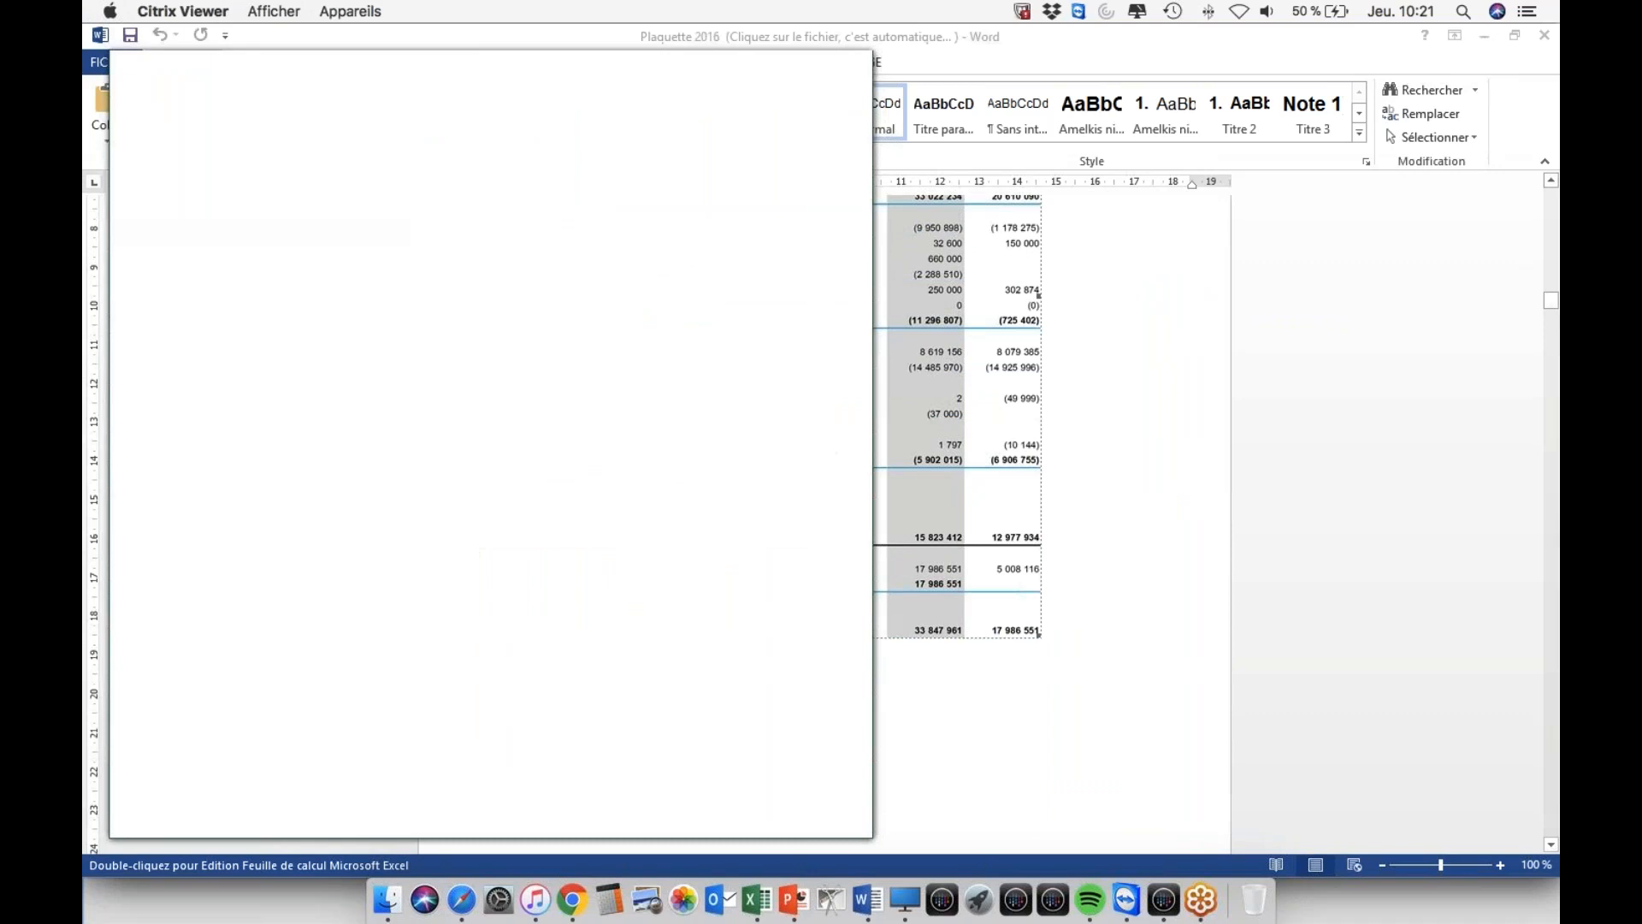
{"action": "left_click", "coordinate": [190, 491]}
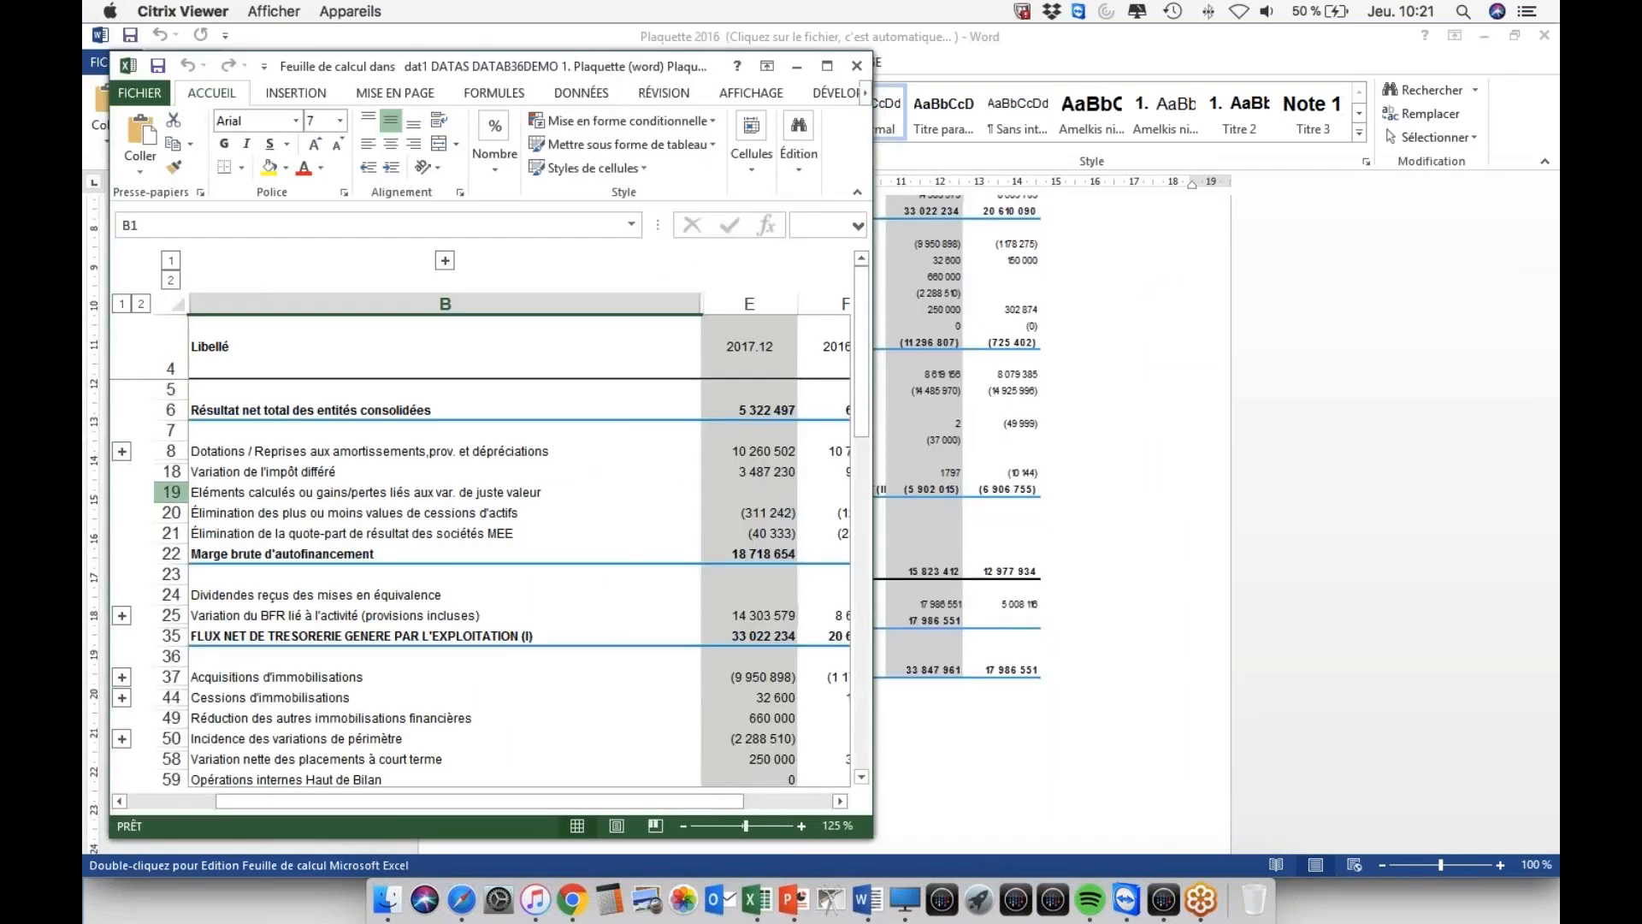
{"action": "left_click_drag", "start_coordinate": [190, 491], "coordinate": [299, 507]}
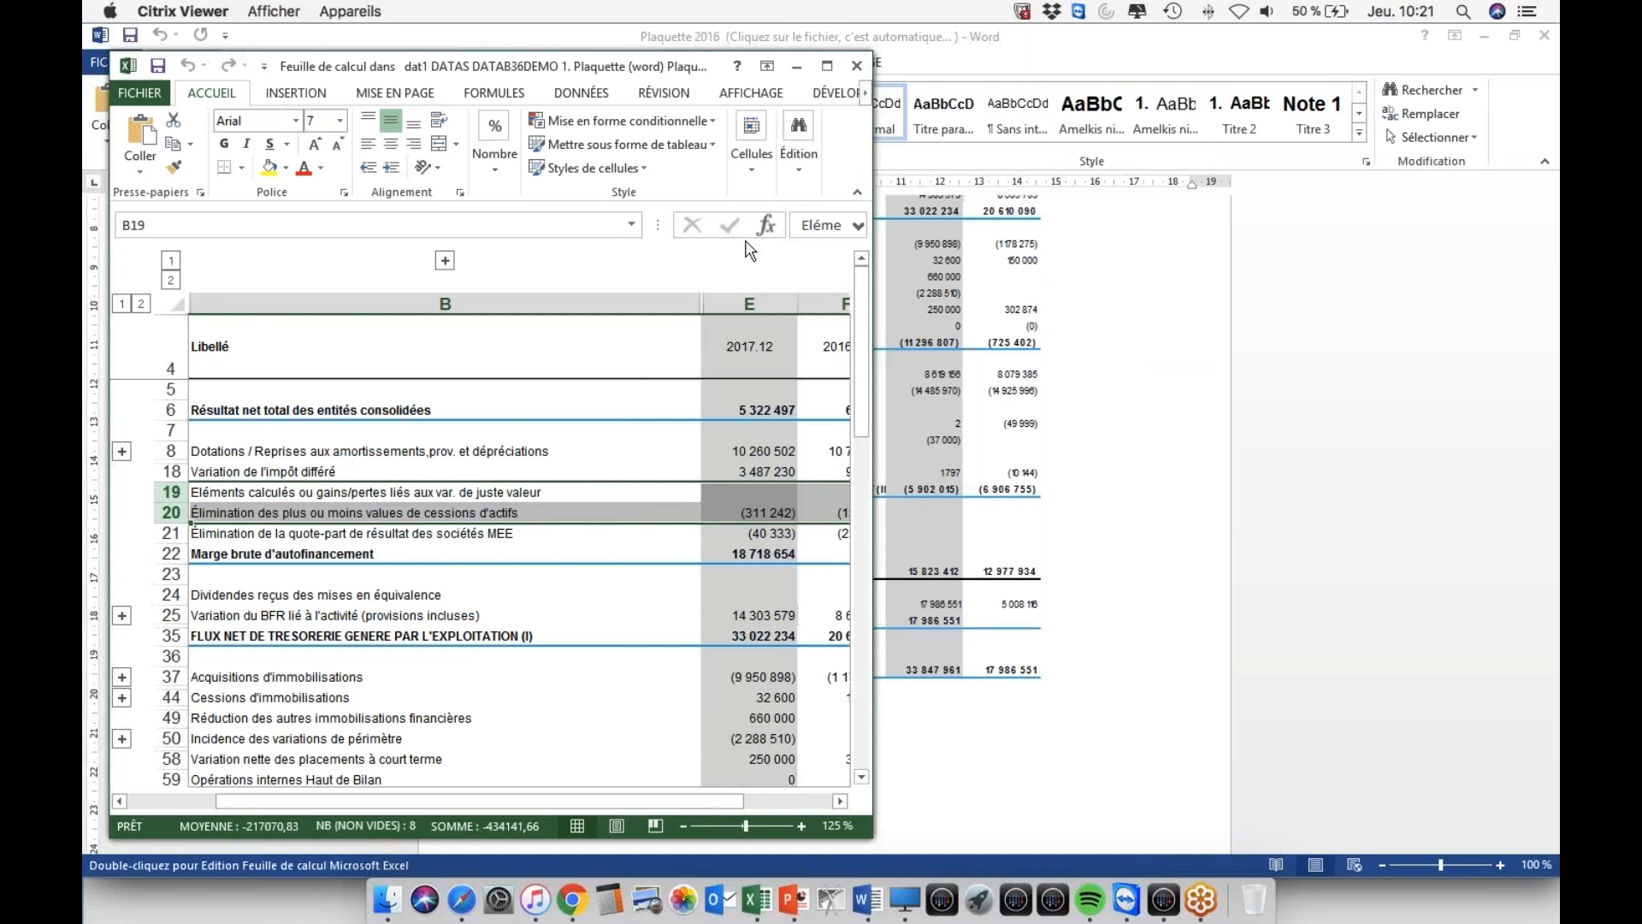
{"action": "left_click", "coordinate": [856, 65]}
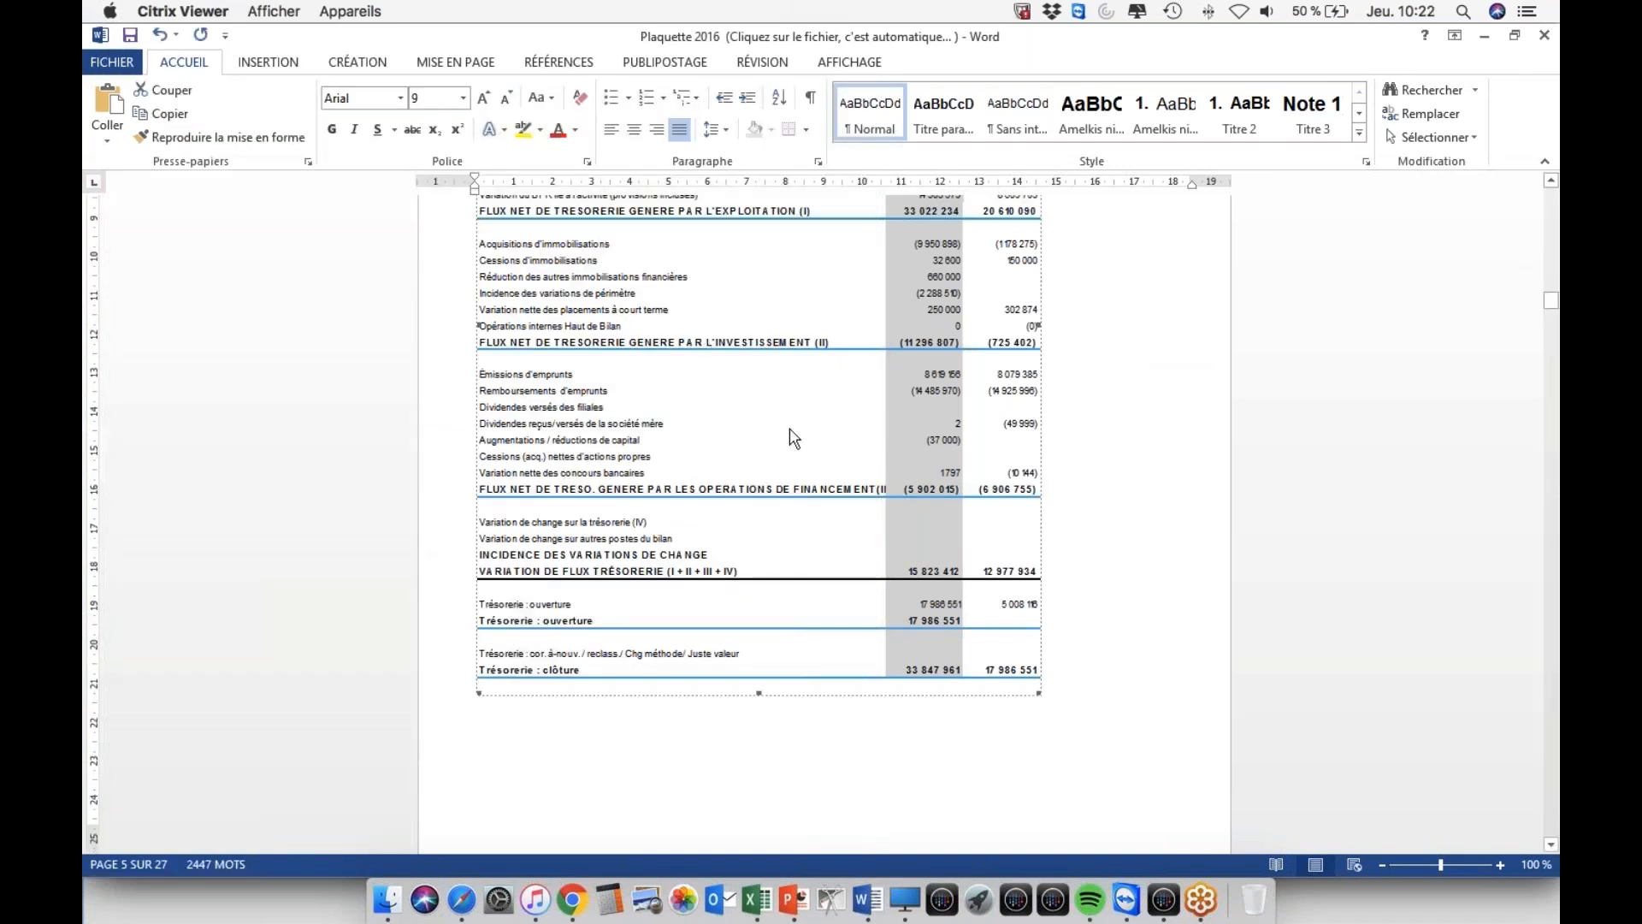
- Look through the changes in equity table, the accounting policy notes and the cash flow statement in the Plaquette 2016 document
{"action": "scroll", "coordinate": [787, 432], "scroll_direction": "down", "scroll_amount": 8}
{"action": "scroll", "coordinate": [724, 441], "scroll_direction": "down", "scroll_amount": 20}
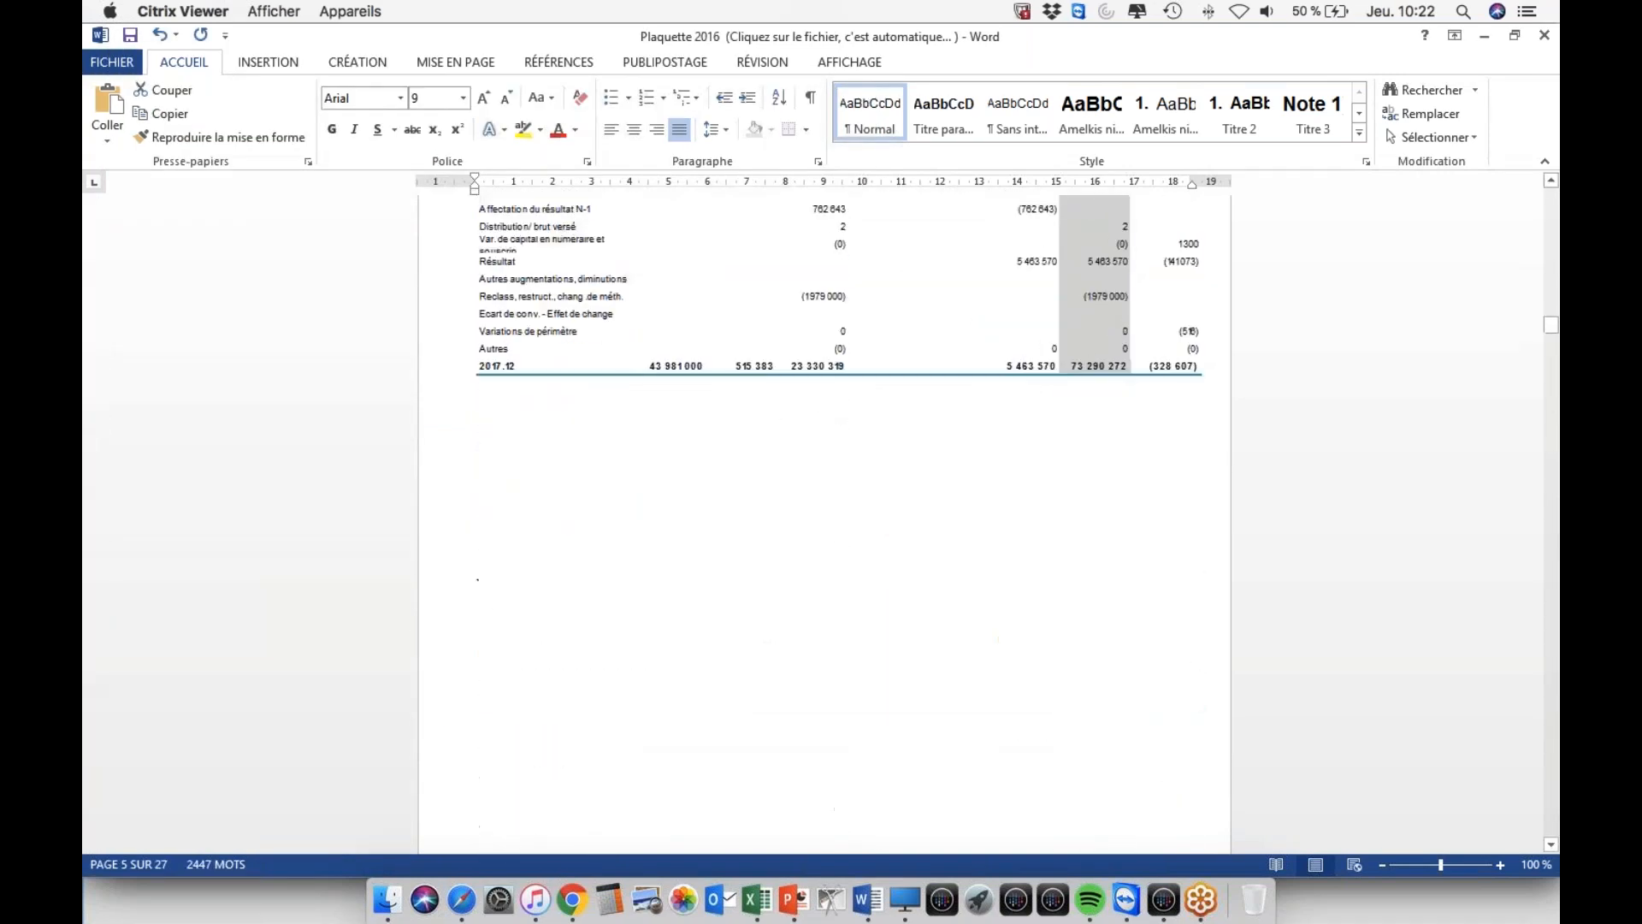
{"action": "scroll", "coordinate": [725, 441], "scroll_direction": "down", "scroll_amount": 20}
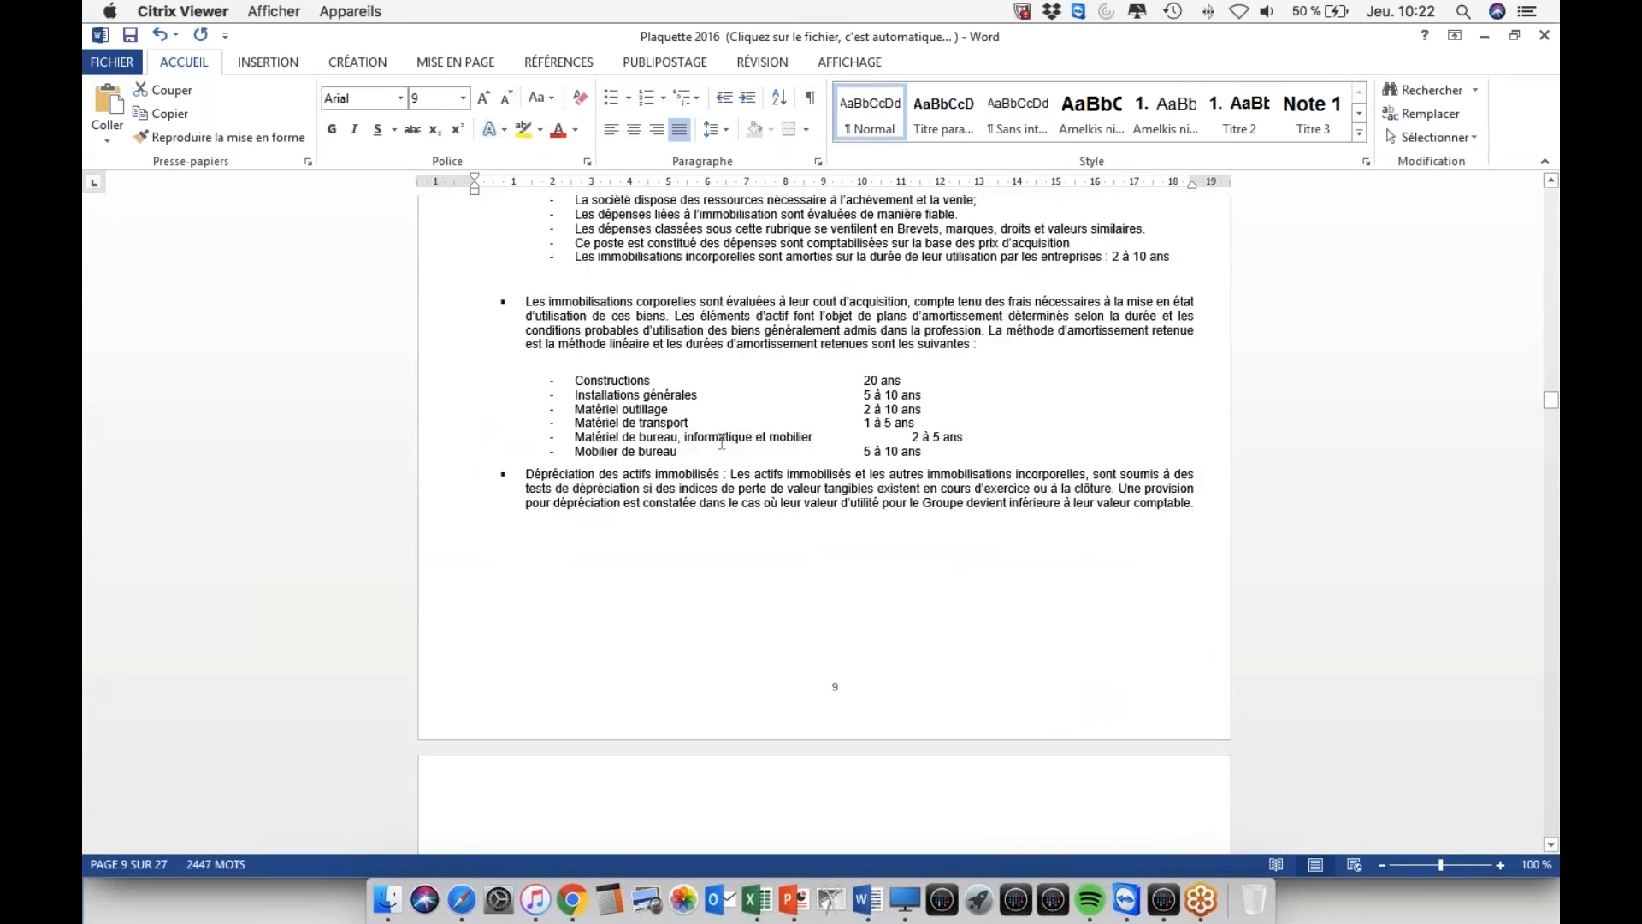
{"action": "scroll", "coordinate": [722, 442], "scroll_direction": "down", "scroll_amount": 8}
{"action": "scroll", "coordinate": [718, 442], "scroll_direction": "down", "scroll_amount": 3}
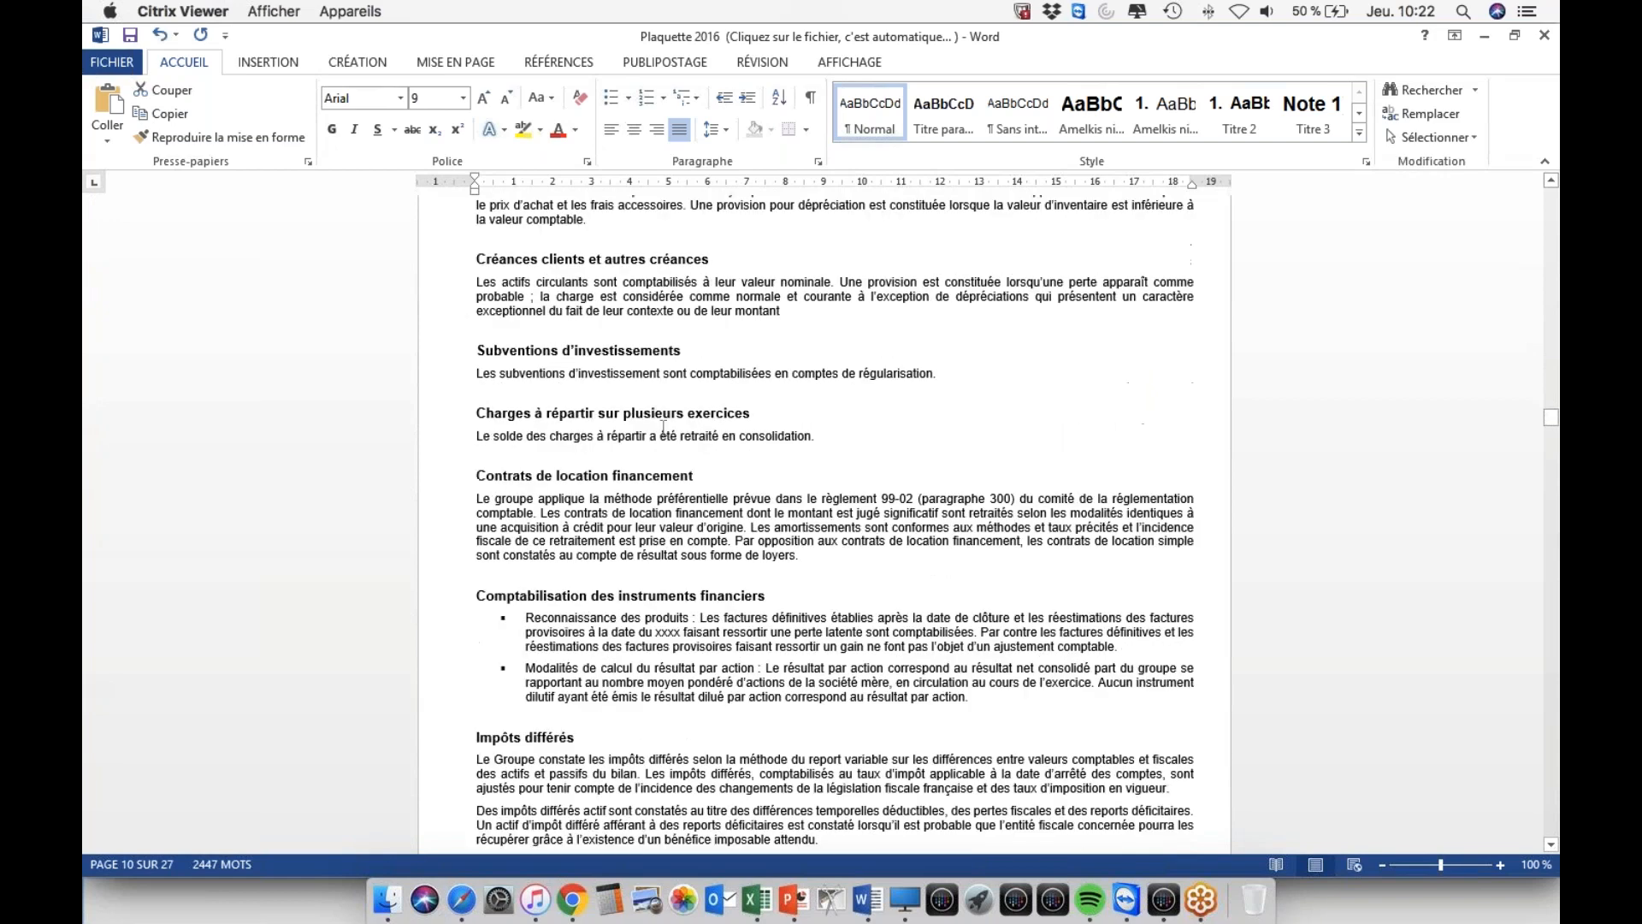
{"action": "scroll", "coordinate": [641, 436], "scroll_direction": "up", "scroll_amount": 8}
{"action": "scroll", "coordinate": [824, 513], "scroll_direction": "up", "scroll_amount": 20}
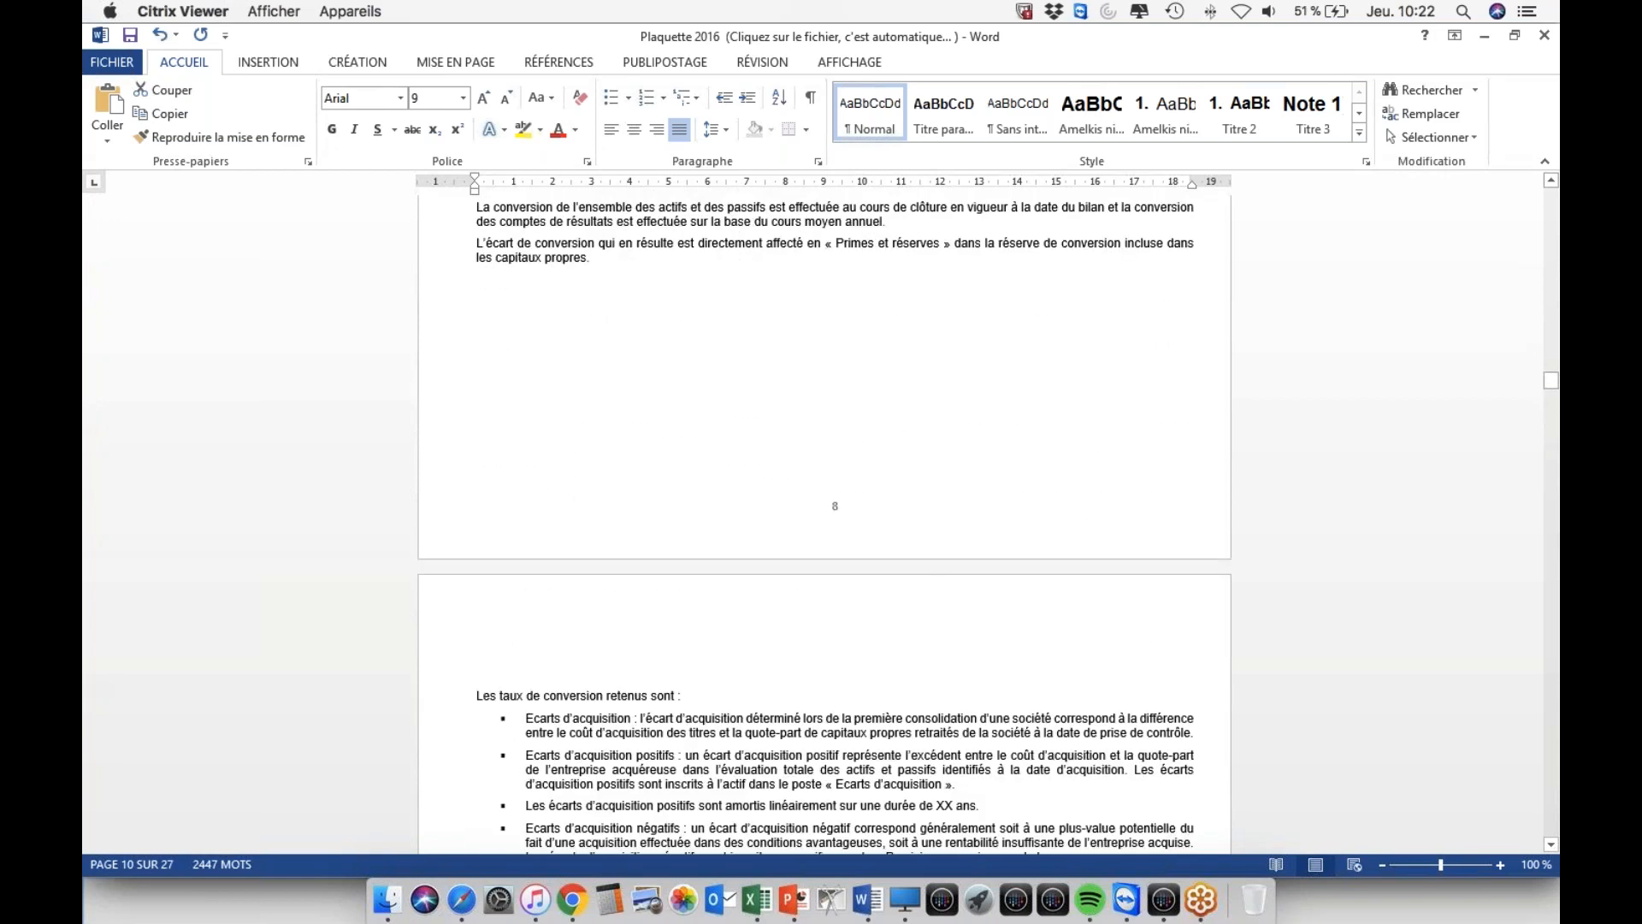
{"action": "scroll", "coordinate": [791, 458], "scroll_direction": "up", "scroll_amount": 20}
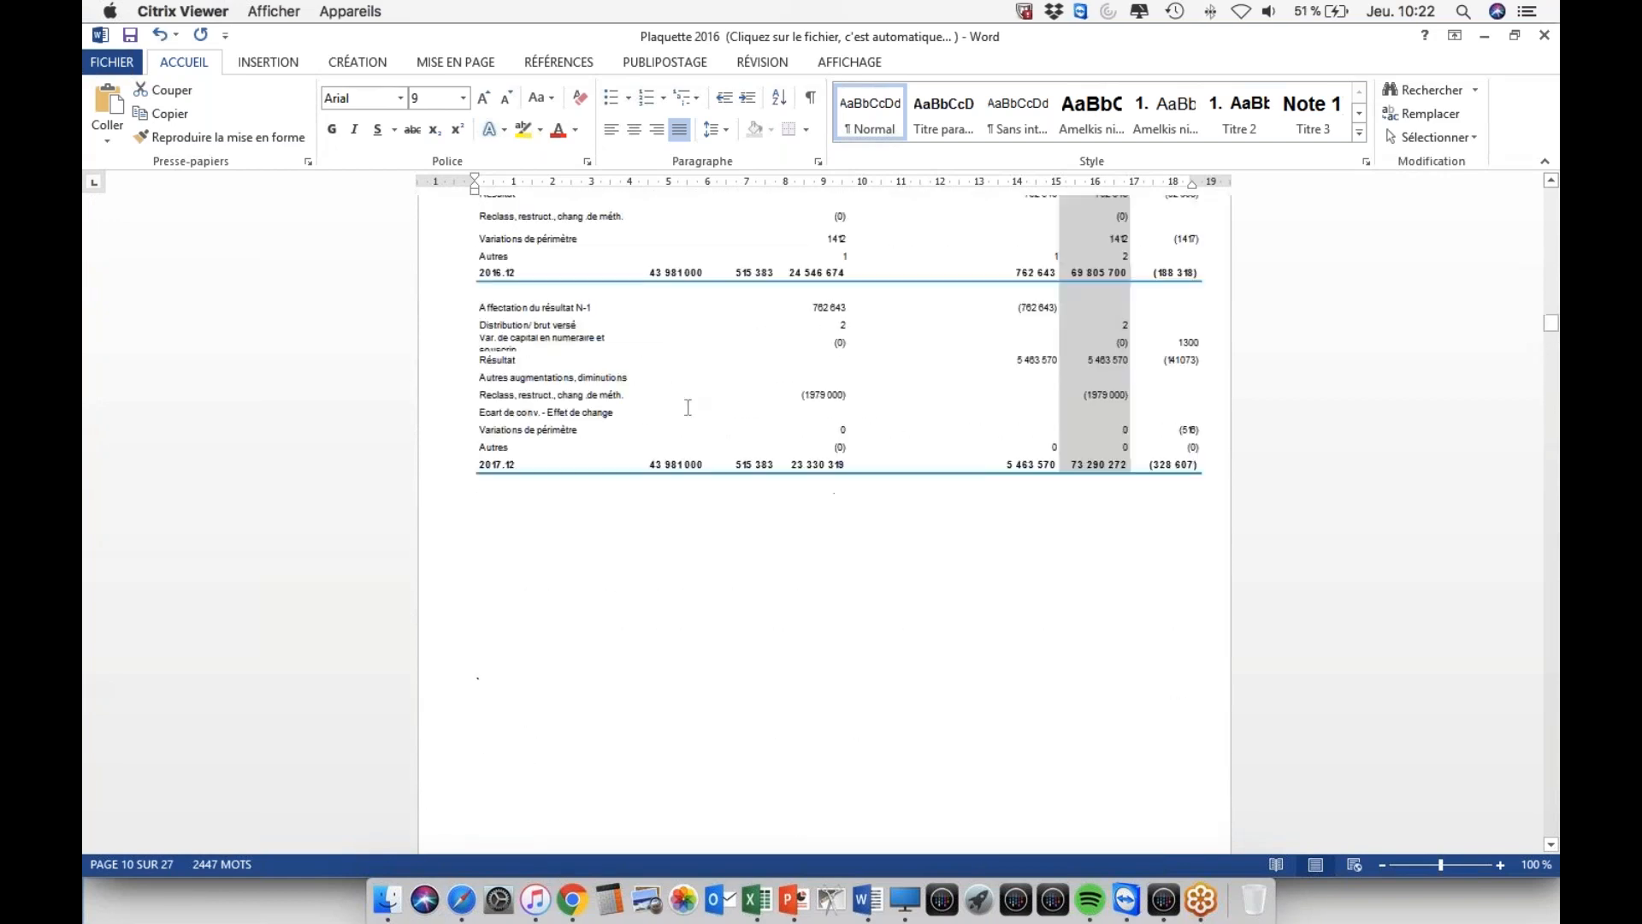
{"action": "scroll", "coordinate": [791, 458], "scroll_direction": "down", "scroll_amount": 12}
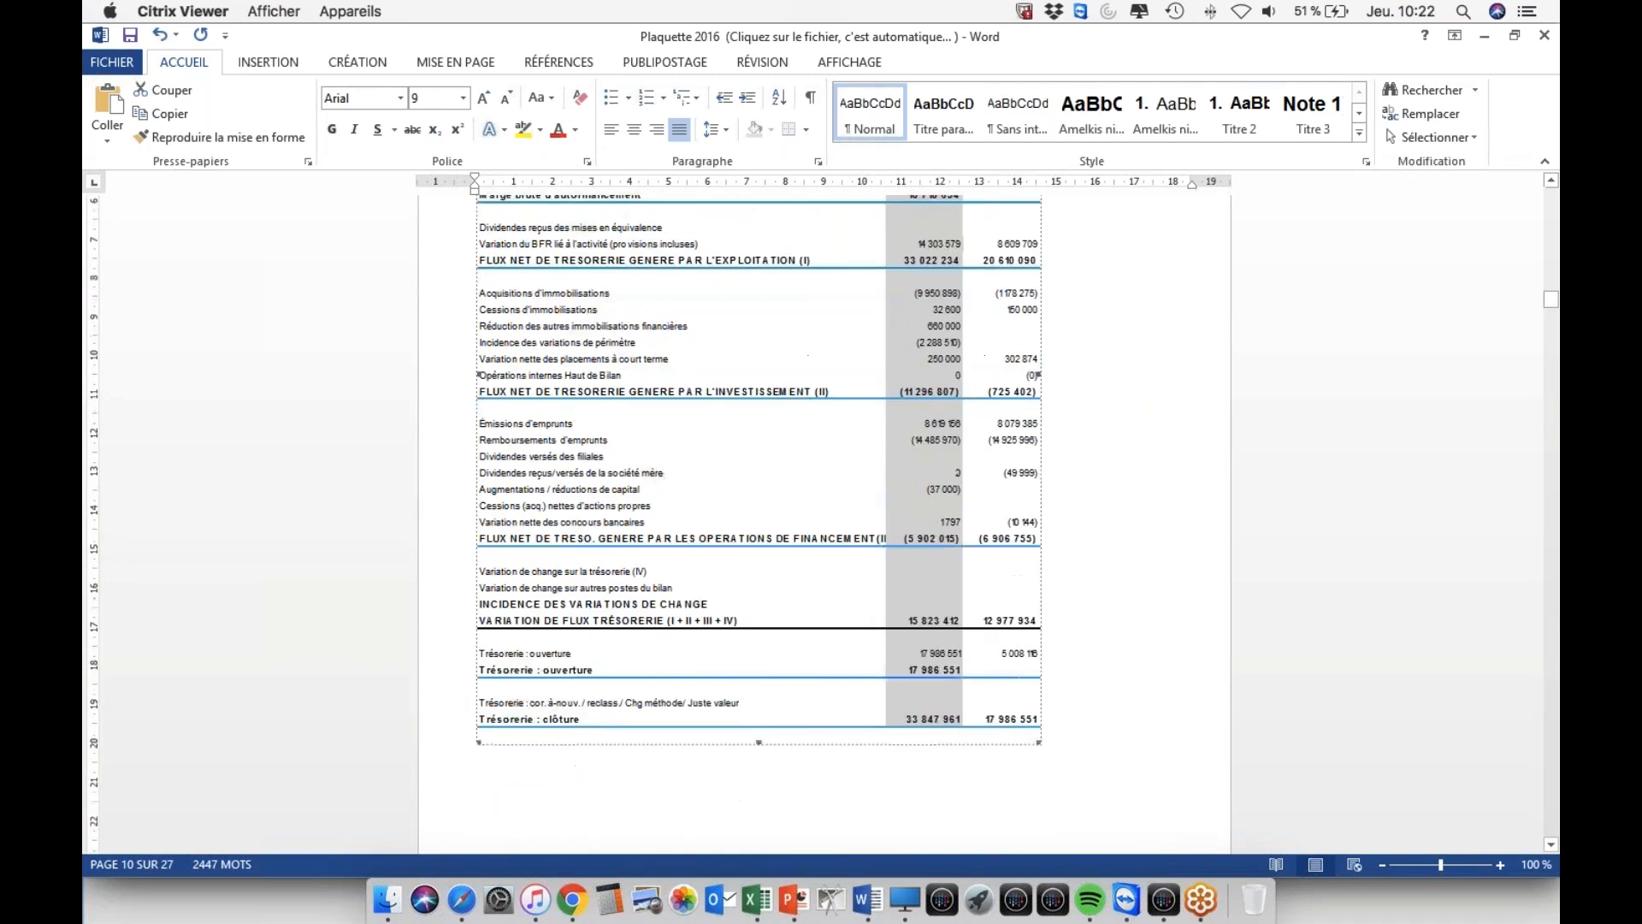
- Close the Plaquette 2016 document without saving, switch to the Bureau Admin desktop and open the FF4.1 Plaquette Standard FR (formation) workbook
{"action": "left_click", "coordinate": [1544, 36]}
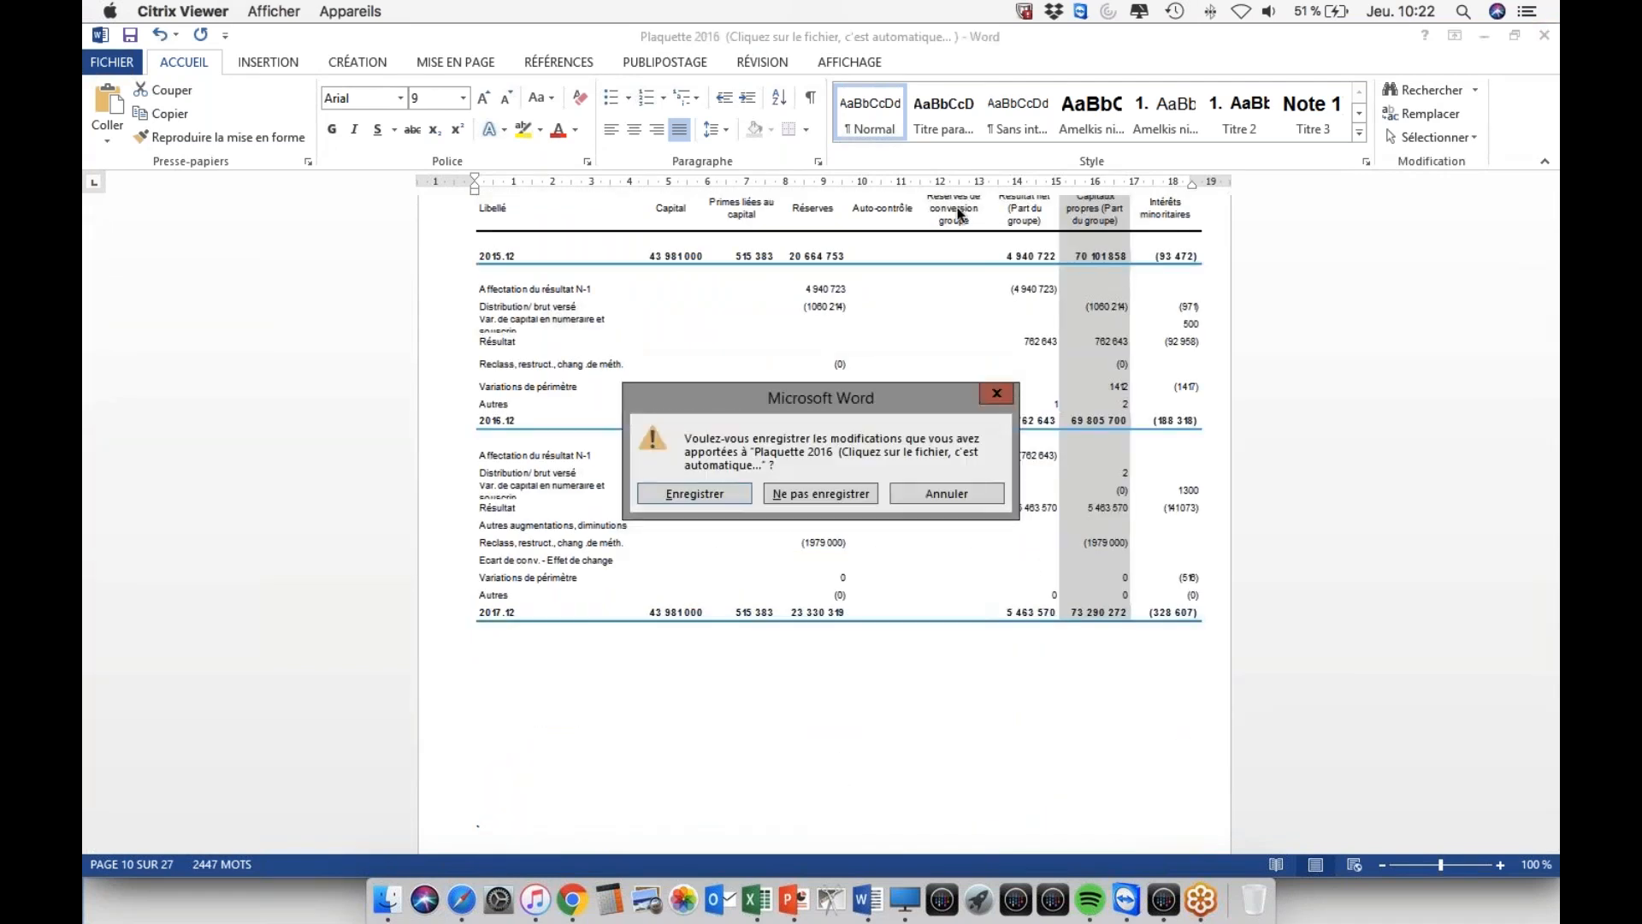
{"action": "left_click", "coordinate": [817, 489]}
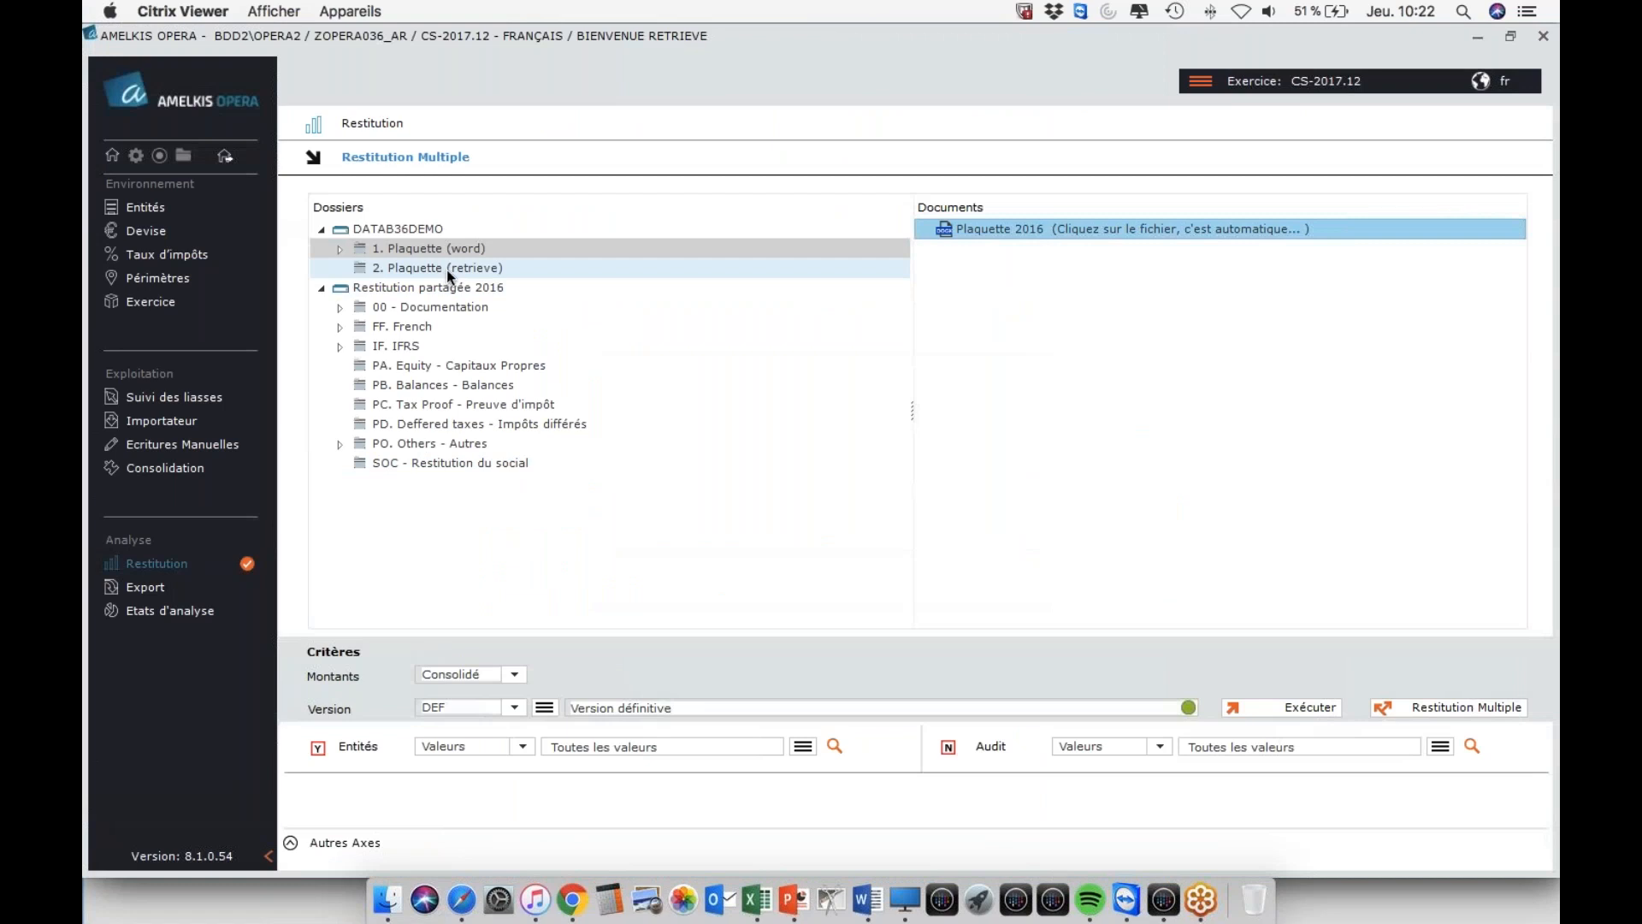
{"action": "left_click", "coordinate": [902, 897]}
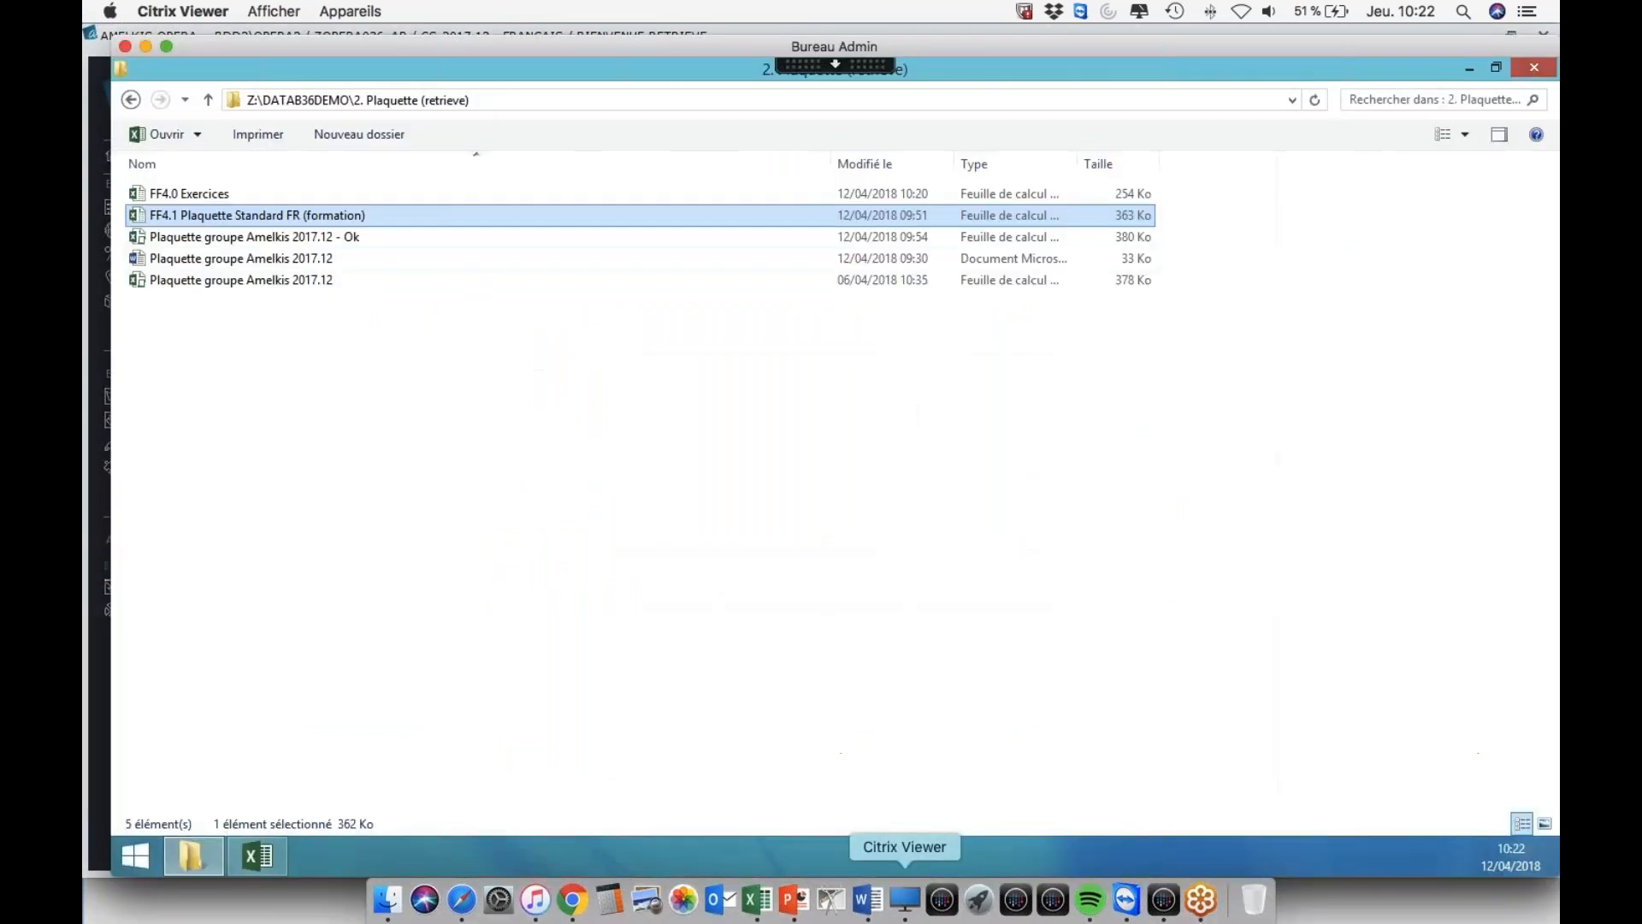
{"action": "right_click", "coordinate": [212, 218]}
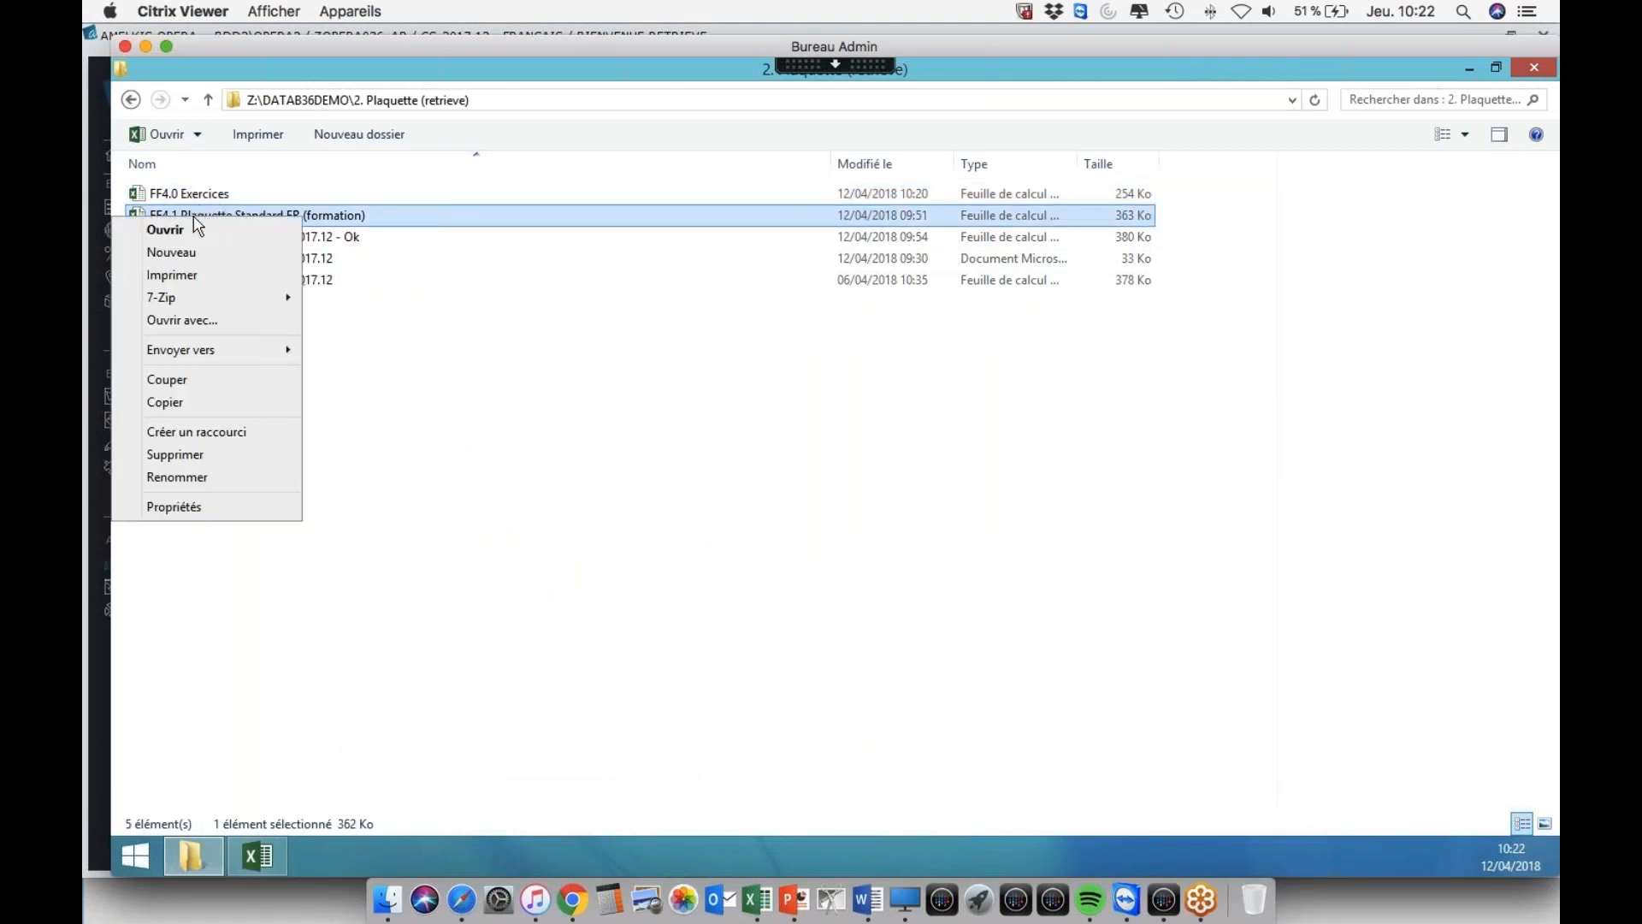
{"action": "left_click", "coordinate": [356, 224]}
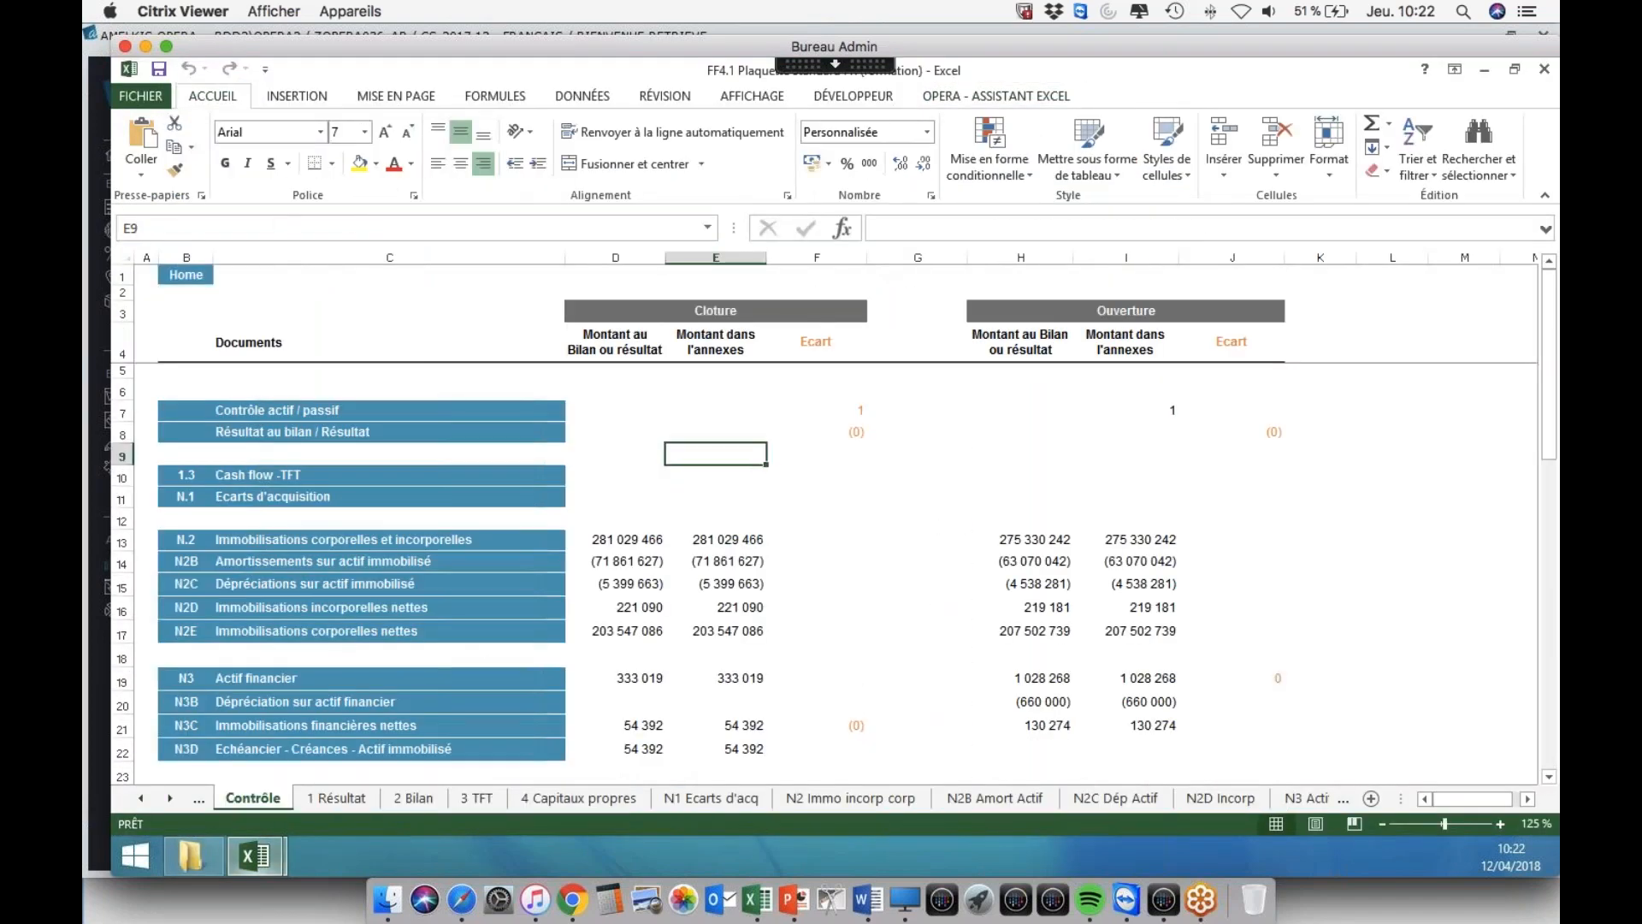
- Go to the workbook's Home sheet and examine its initialization criteria and its list of statements and notes
{"action": "left_click", "coordinate": [917, 454]}
{"action": "left_click", "coordinate": [140, 798]}
{"action": "left_click", "coordinate": [140, 798]}
{"action": "left_click", "coordinate": [251, 798]}
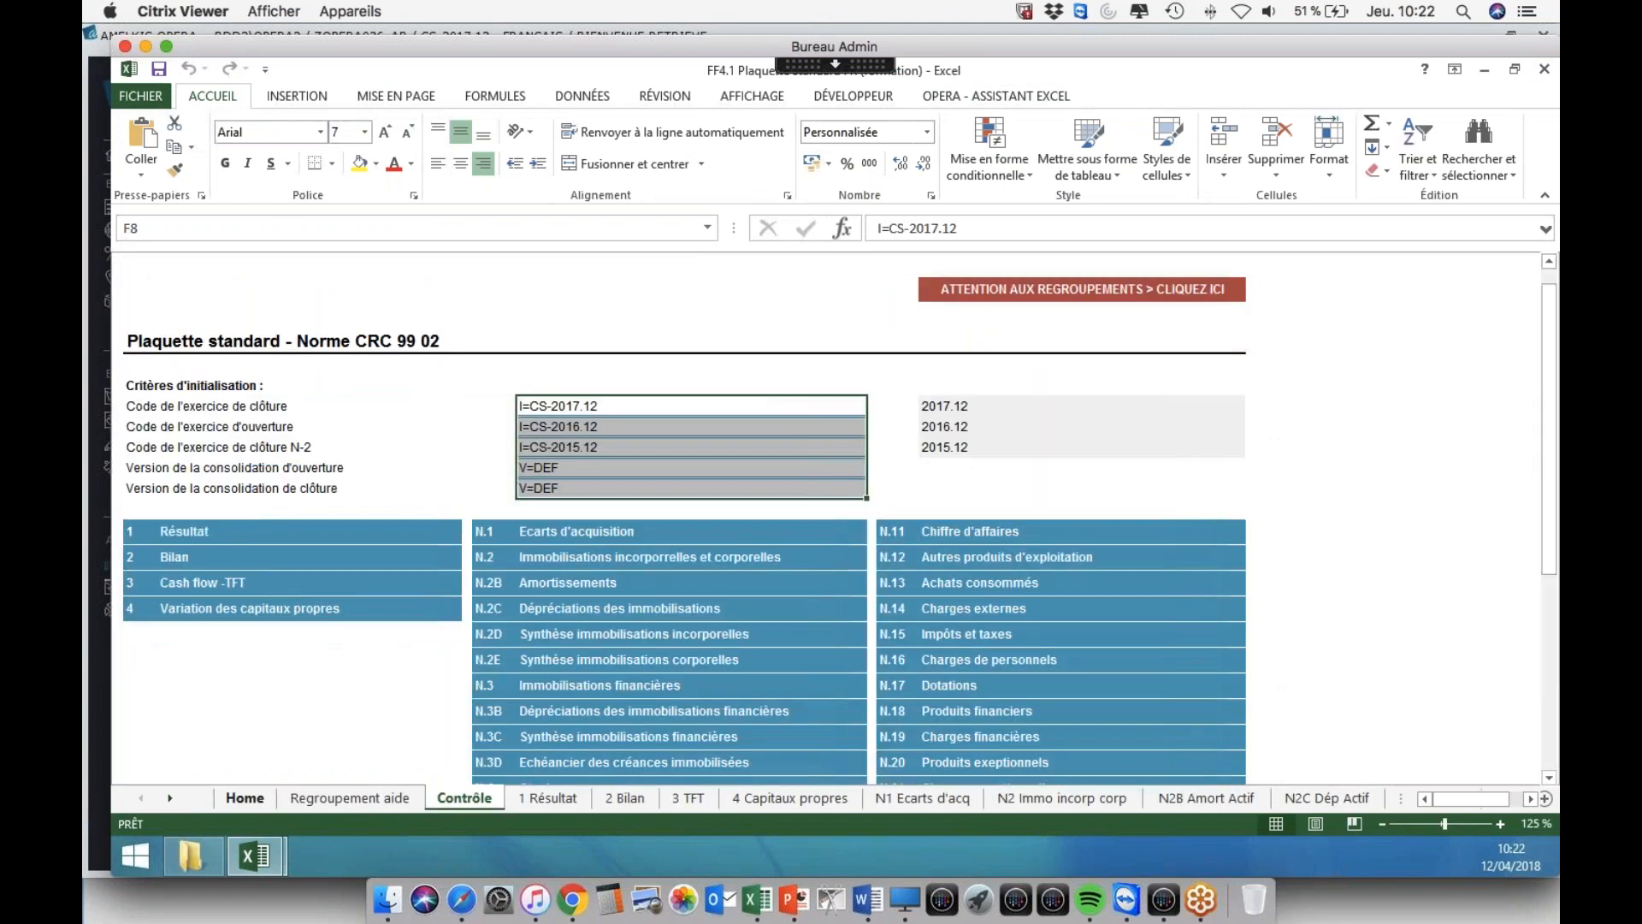
{"action": "scroll", "coordinate": [390, 448], "scroll_direction": "down", "scroll_amount": 7}
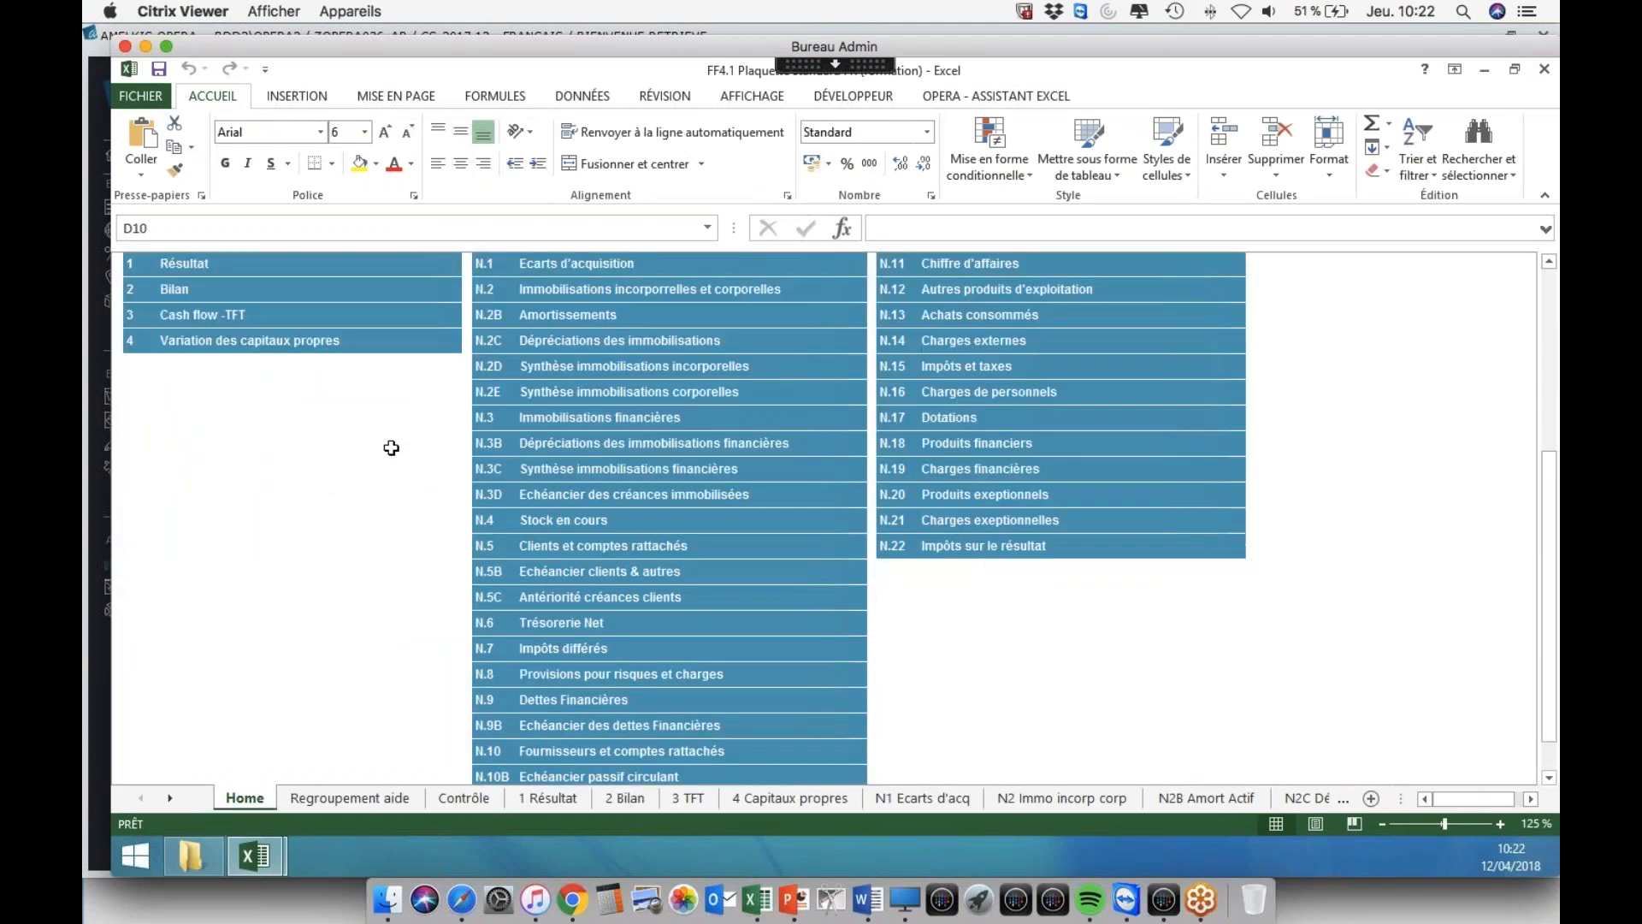
{"action": "scroll", "coordinate": [391, 451], "scroll_direction": "up", "scroll_amount": 7}
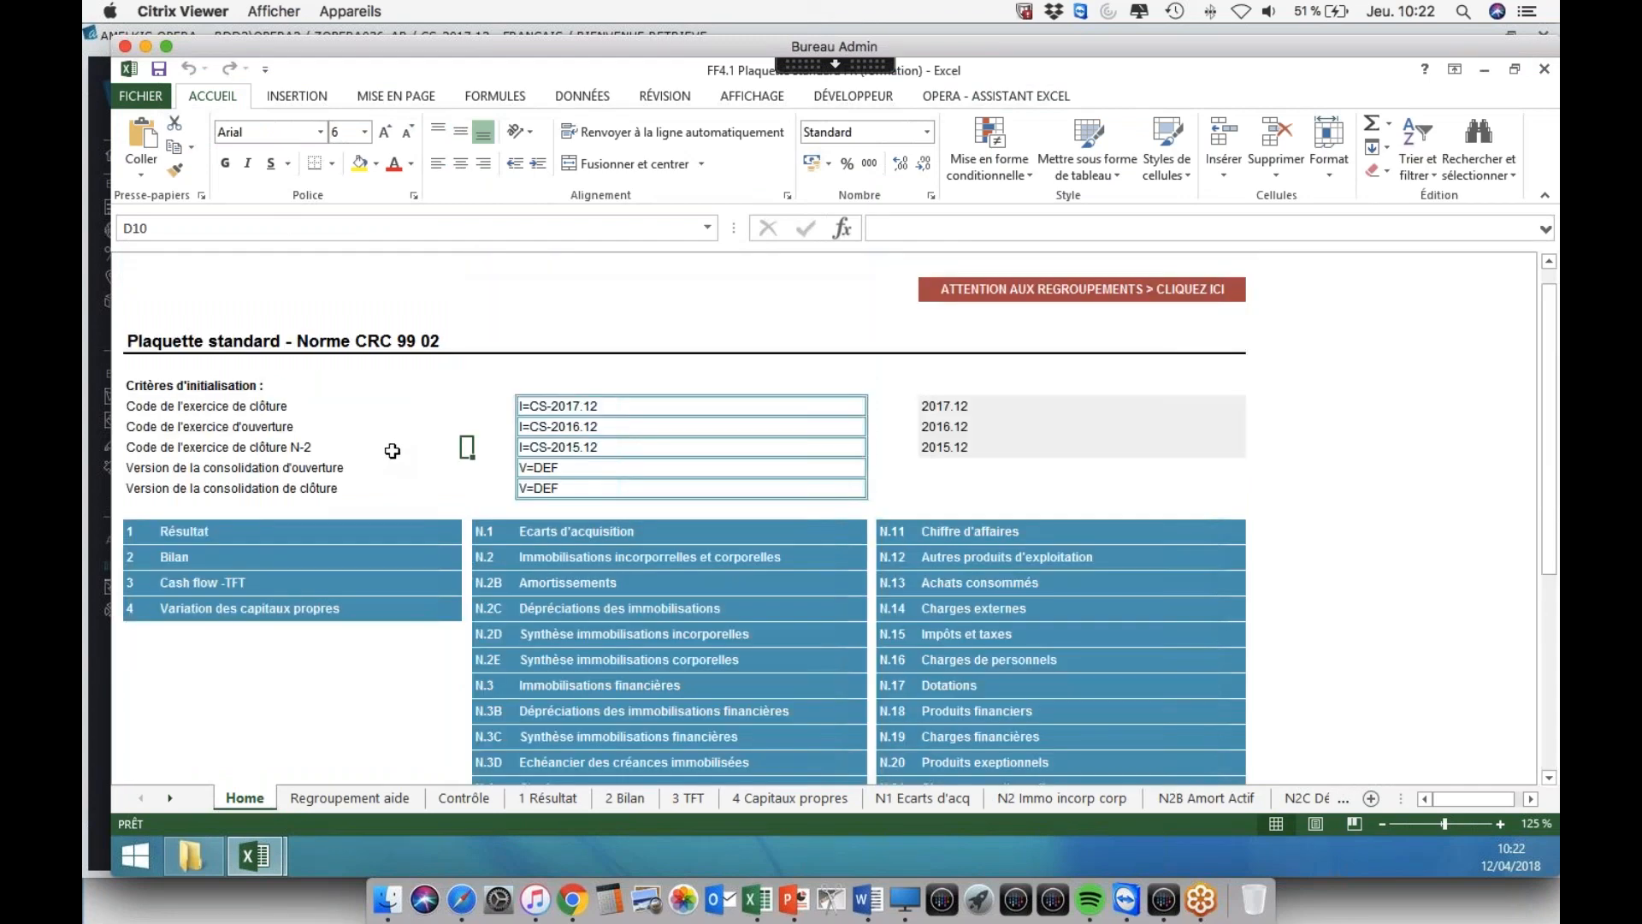
- Follow the warning about groupings to the Regroupement aide sheet and review the list of grouping codes and their rubriques
{"action": "left_click", "coordinate": [1052, 293]}
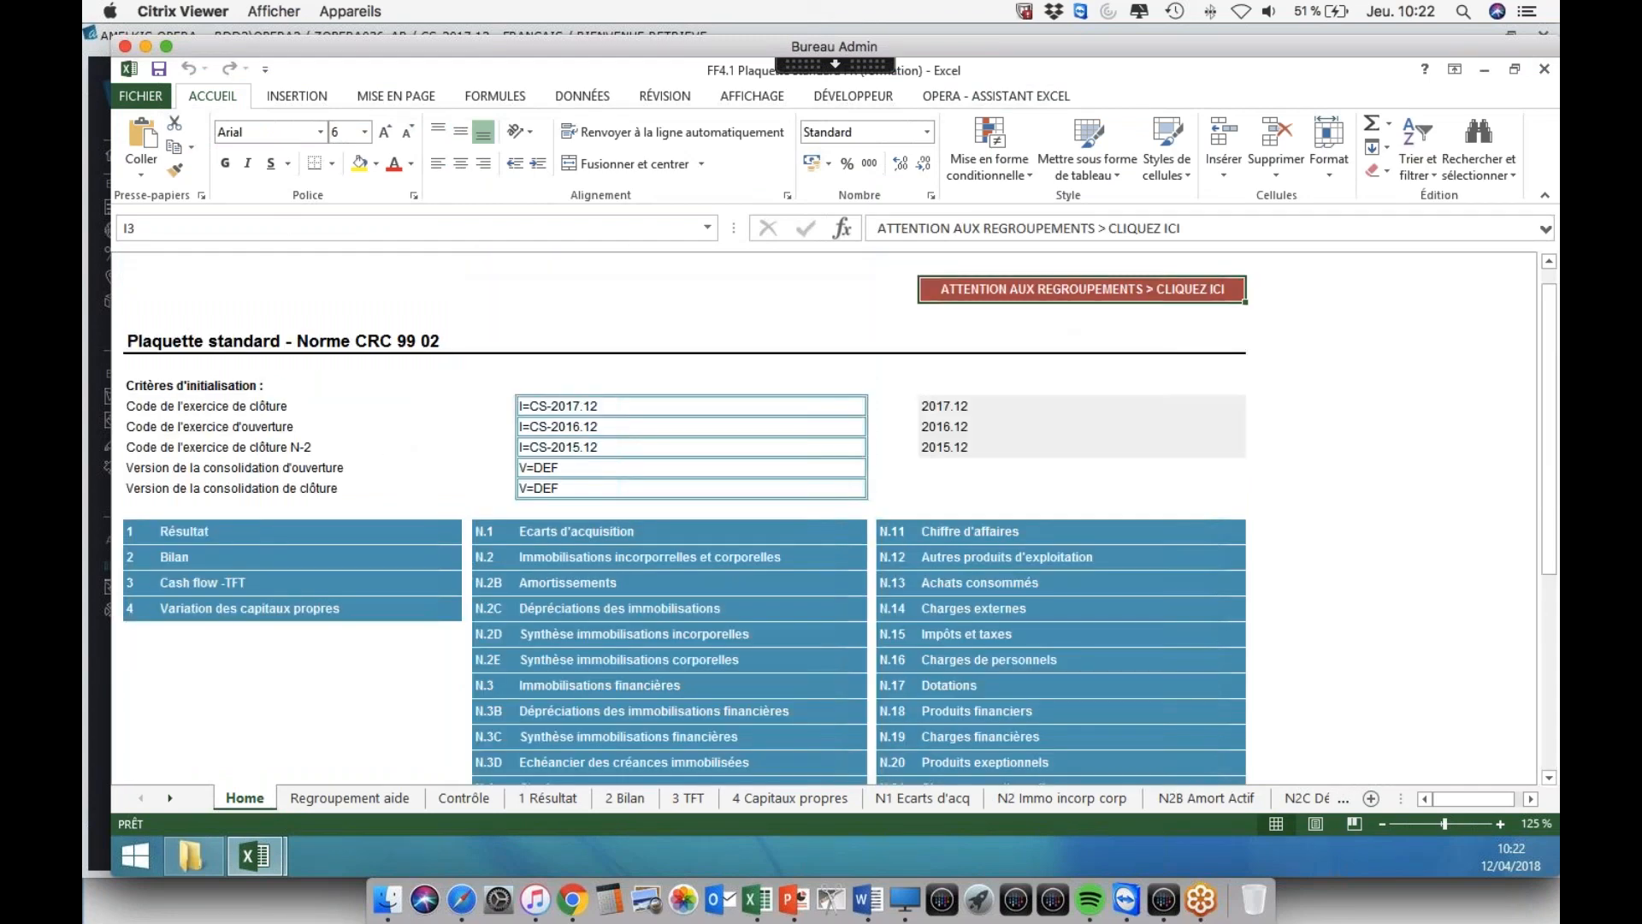
{"action": "scroll", "coordinate": [874, 315], "scroll_direction": "down", "scroll_amount": 14}
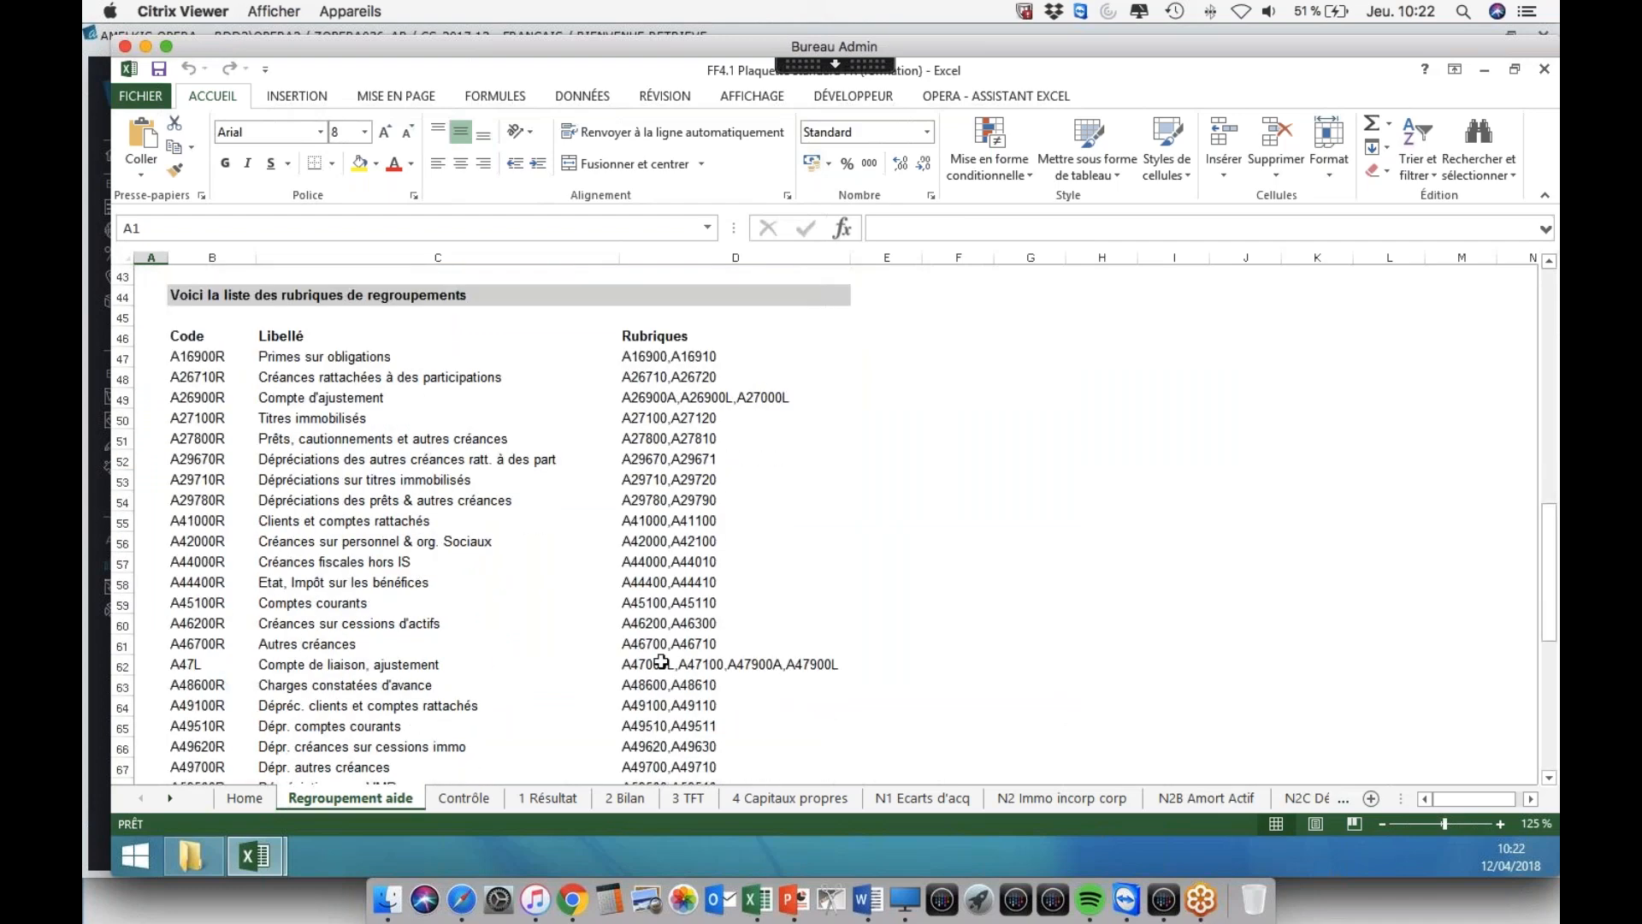
{"action": "scroll", "coordinate": [671, 524], "scroll_direction": "down", "scroll_amount": 10}
{"action": "scroll", "coordinate": [676, 530], "scroll_direction": "up", "scroll_amount": 12}
{"action": "scroll", "coordinate": [620, 546], "scroll_direction": "up", "scroll_amount": 1}
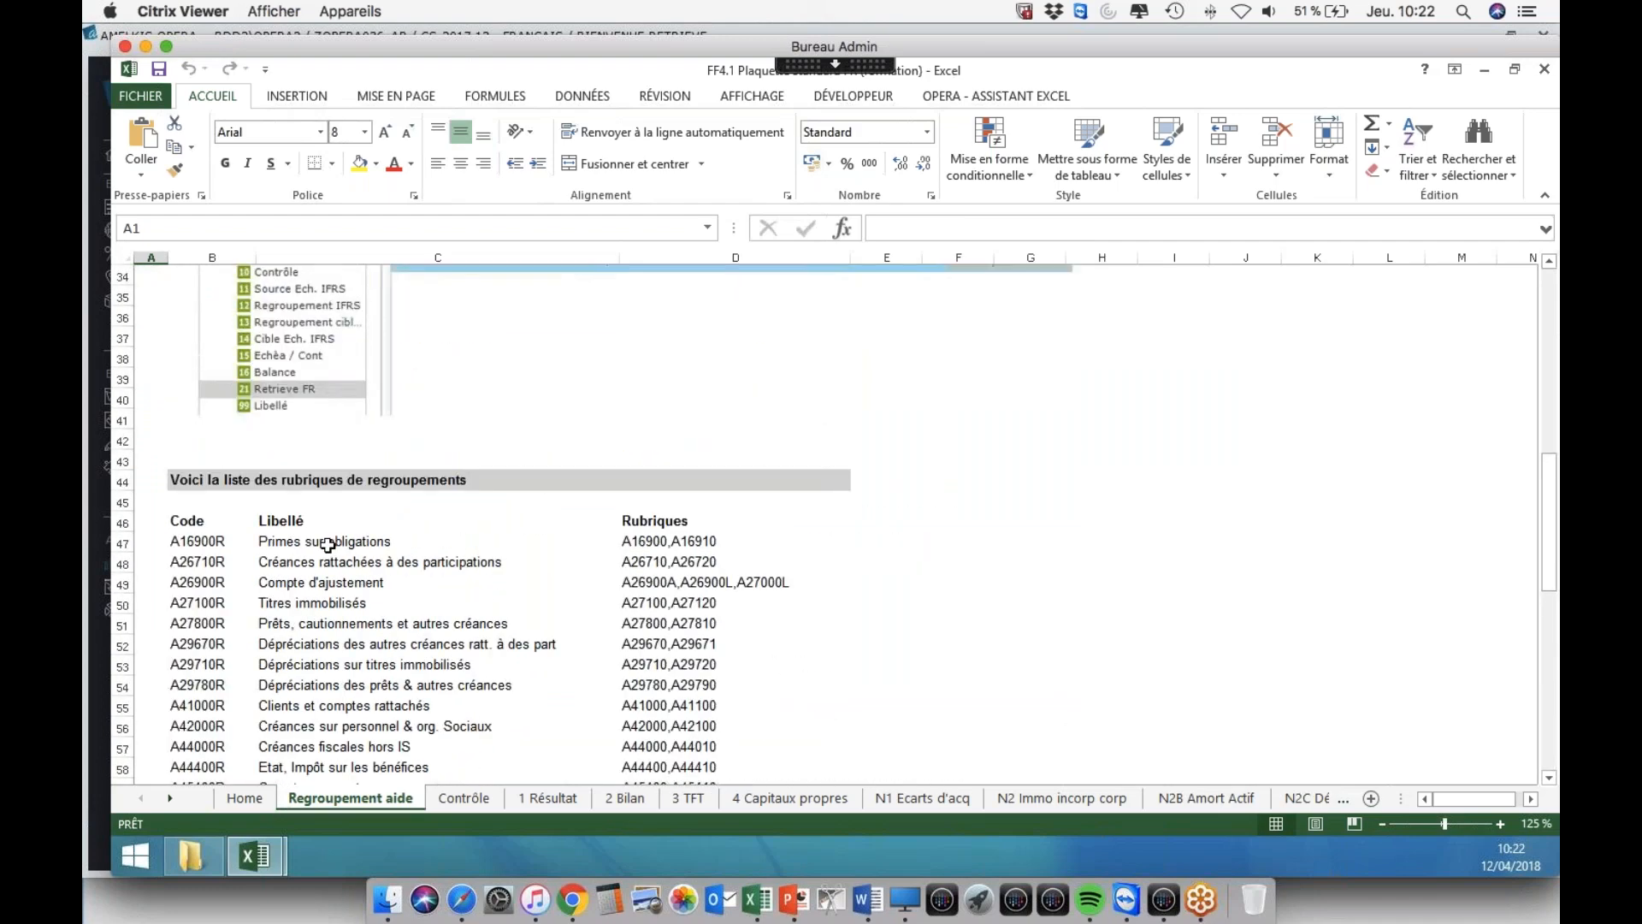
{"action": "scroll", "coordinate": [328, 545], "scroll_direction": "up", "scroll_amount": 3}
{"action": "scroll", "coordinate": [282, 461], "scroll_direction": "down", "scroll_amount": 5}
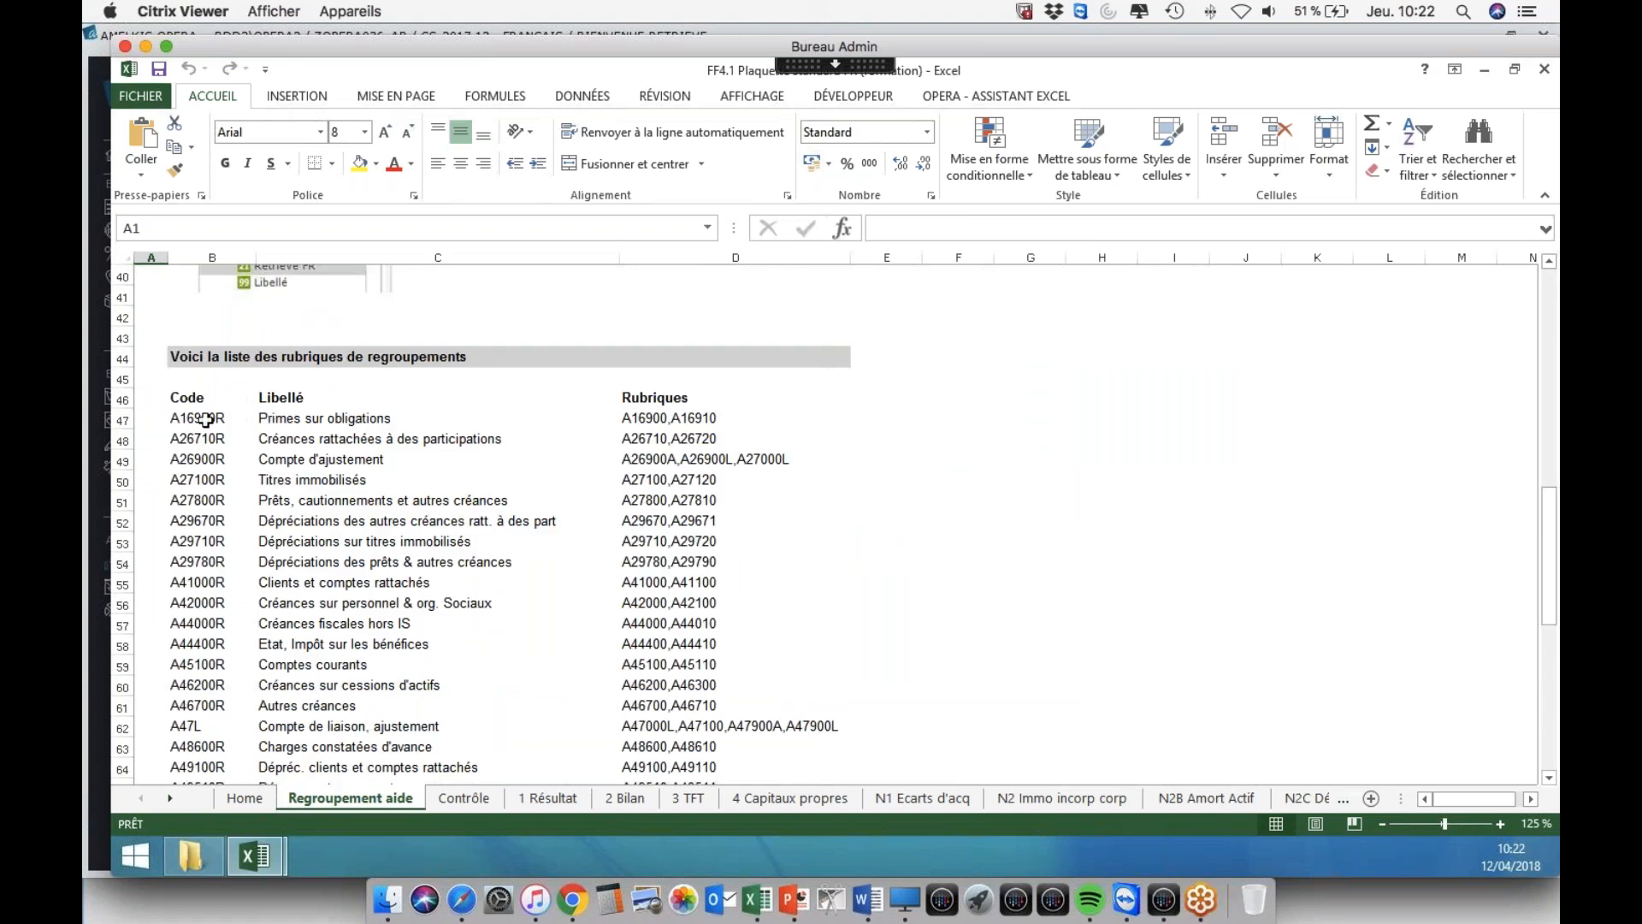
- On the Home sheet, set the closing period code to I=CS-2010.12 and copy it to the opening and N-2 period codes
{"action": "left_click", "coordinate": [246, 799]}
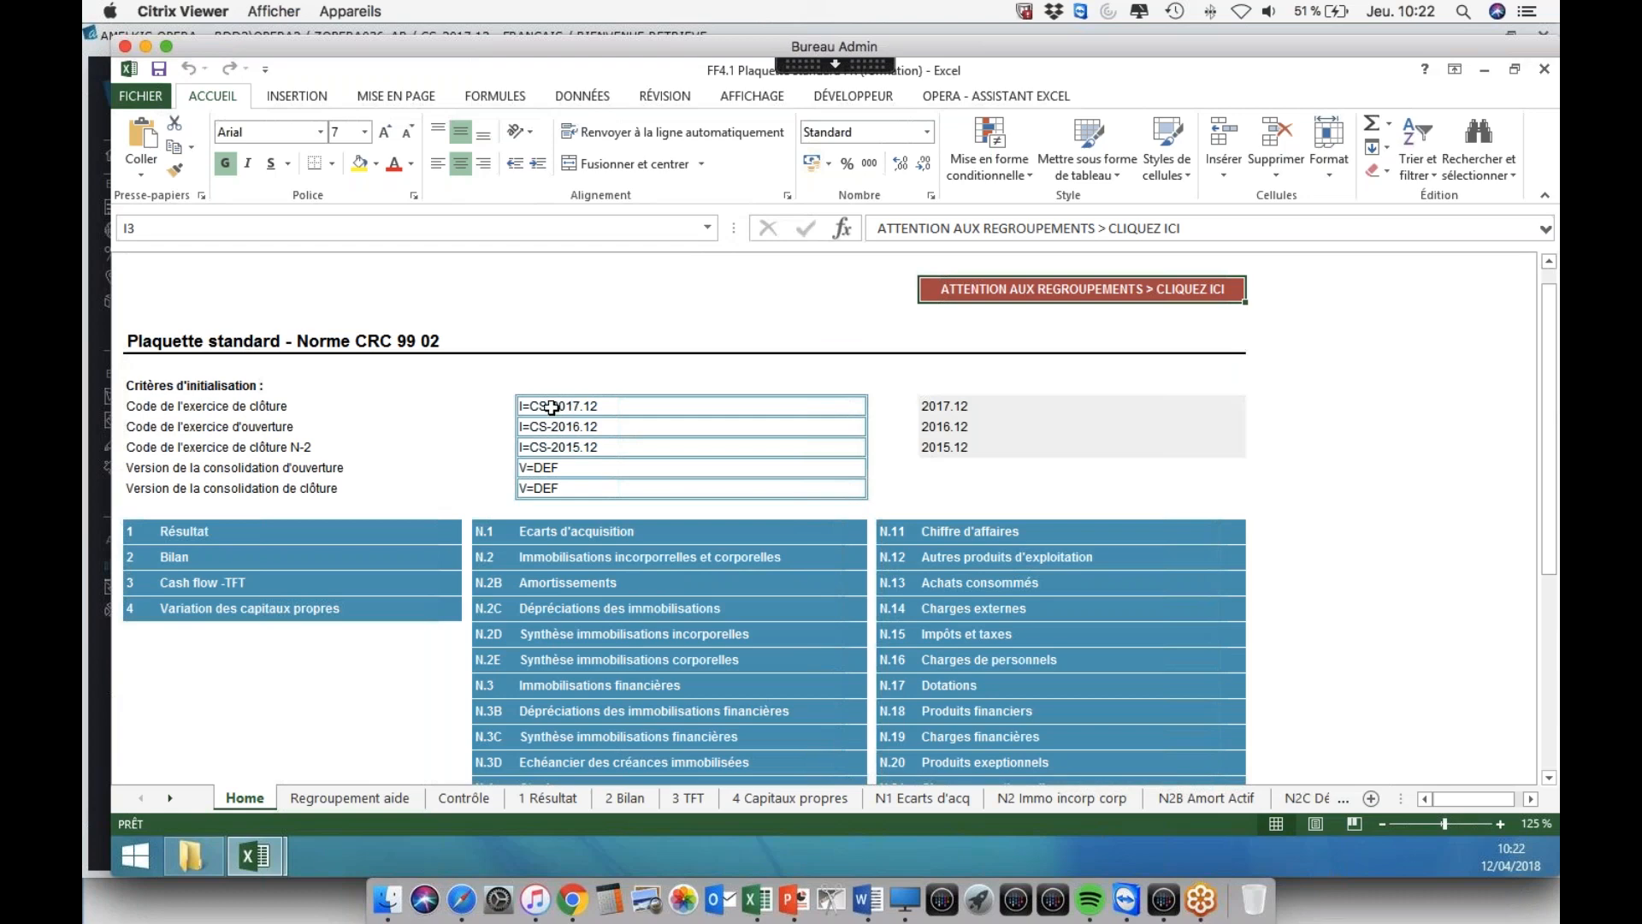
{"action": "left_click", "coordinate": [603, 407]}
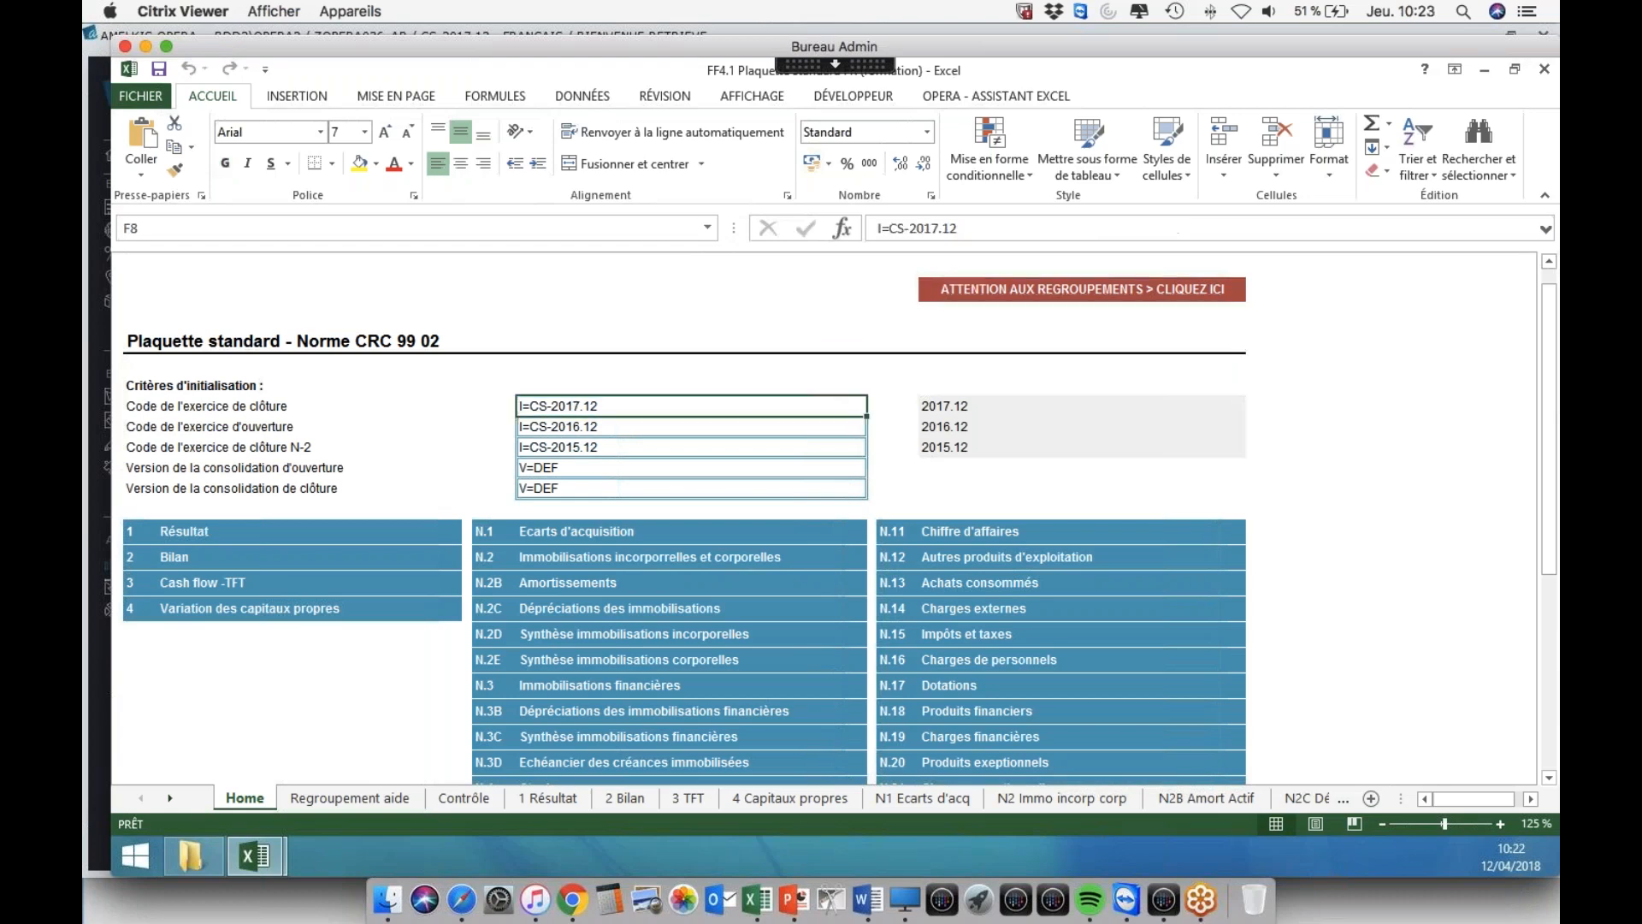
{"action": "left_click", "coordinate": [939, 229]}
{"action": "key", "text": "BackSpace"}
{"action": "type", "text": "0"}
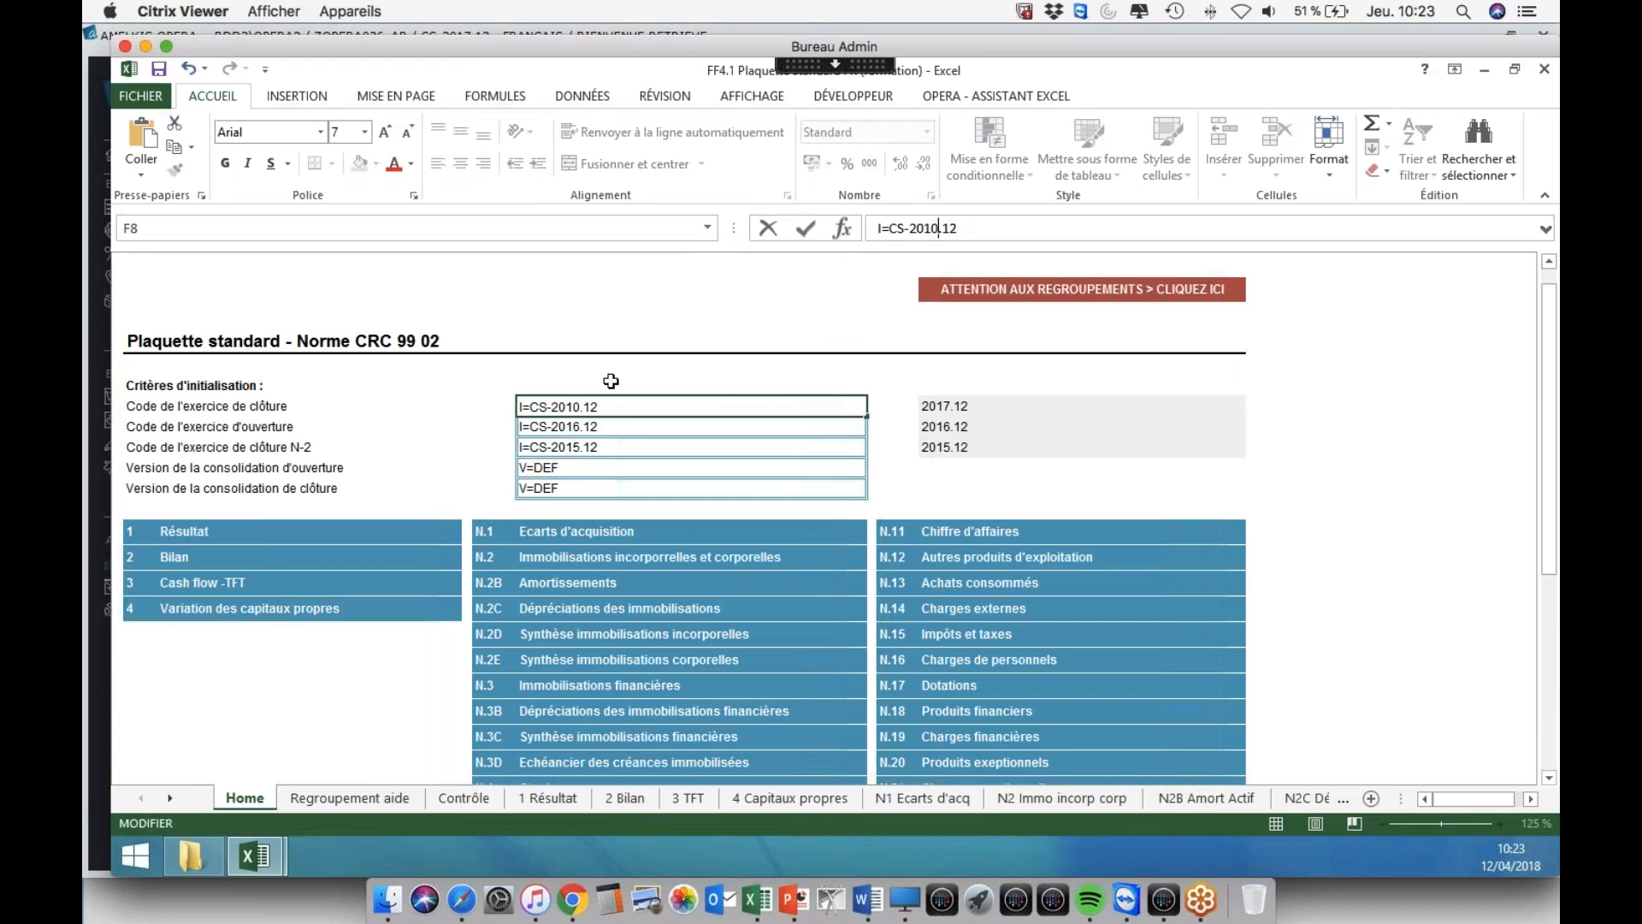
{"action": "left_click", "coordinate": [612, 410]}
{"action": "key", "text": "ctrl+c"}
{"action": "key", "text": "Down"}
{"action": "key", "text": "ctrl+v"}
{"action": "key", "text": "Down"}
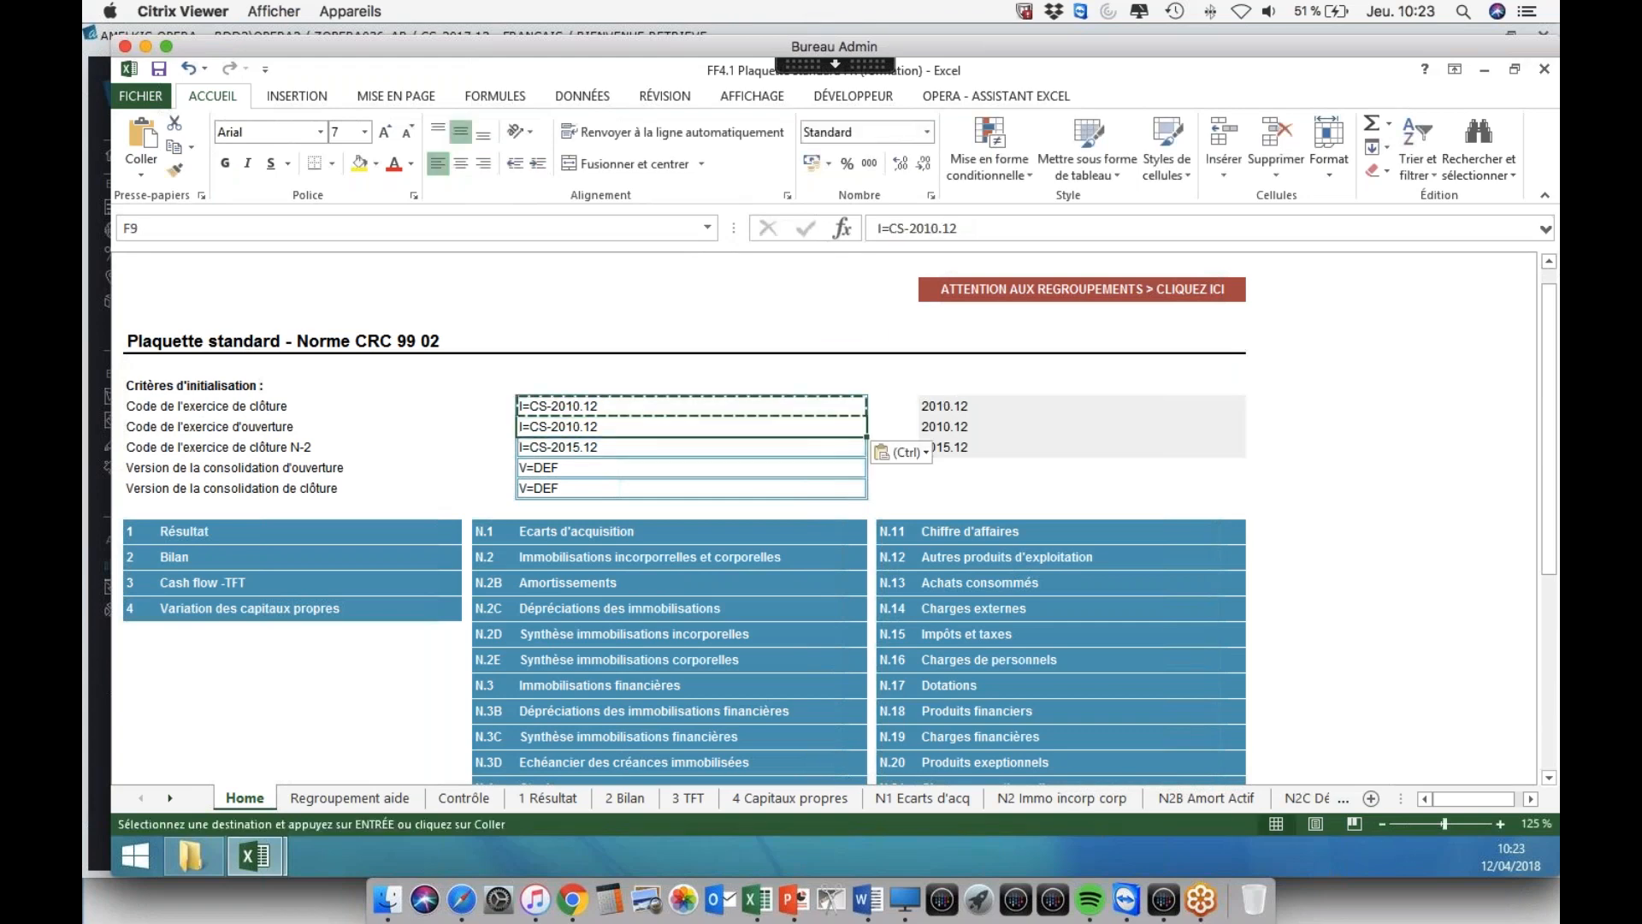
{"action": "key", "text": "ctrl+v"}
- Check the Résultat and Bilan sheets, and refresh the Opera values across the whole workbook for the 2010.12 period
{"action": "left_click", "coordinate": [547, 797]}
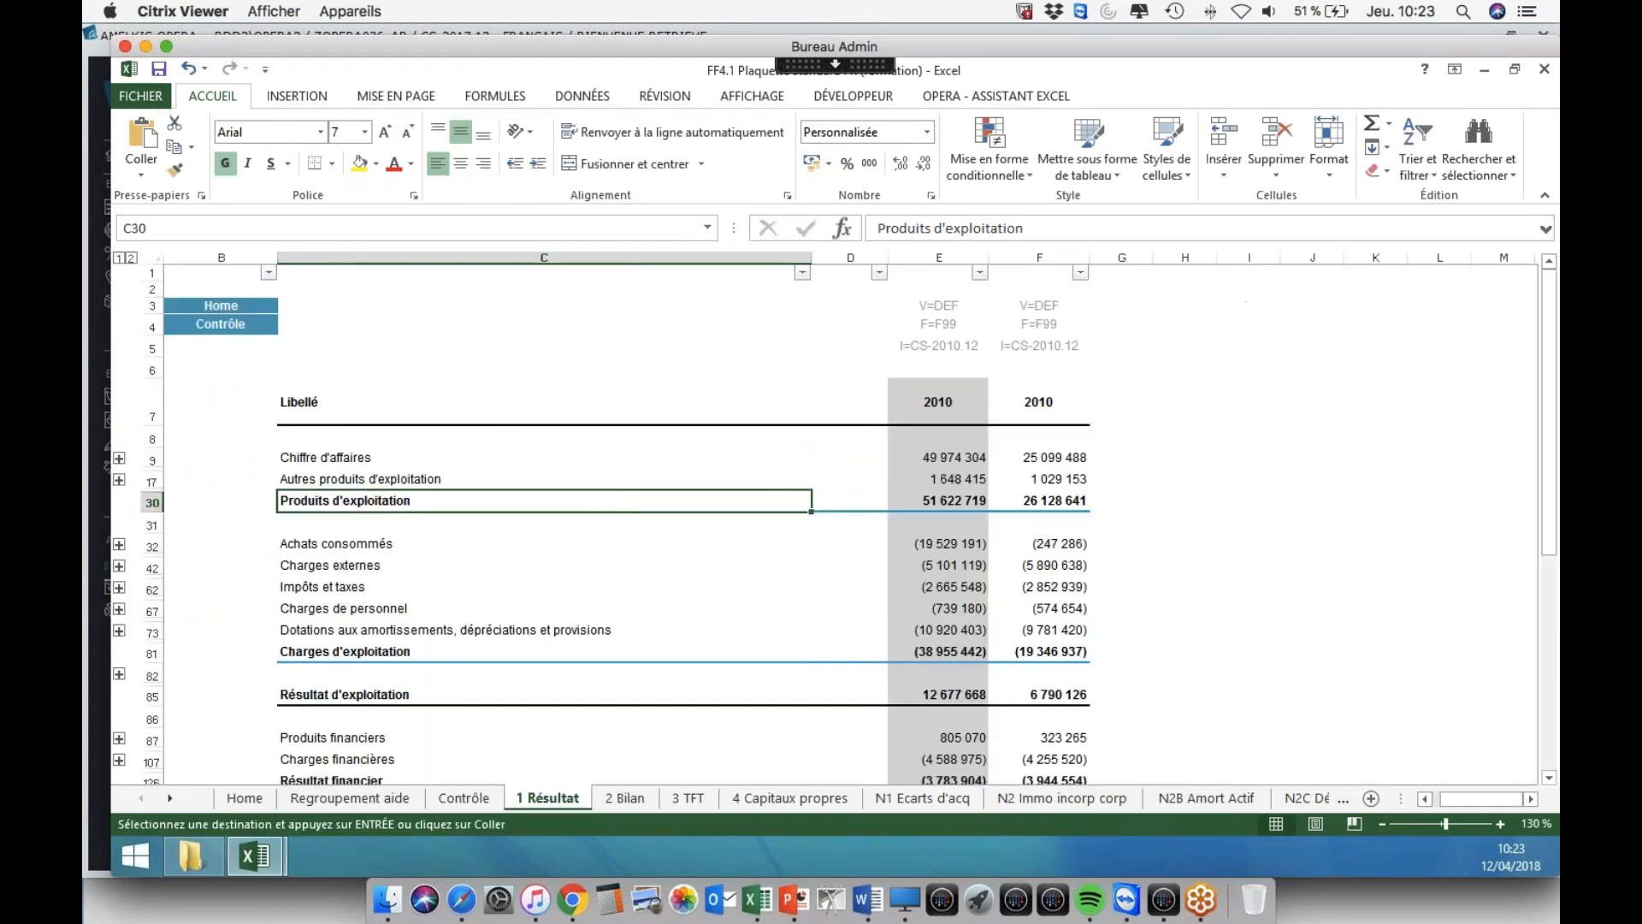
{"action": "left_click", "coordinate": [624, 797]}
{"action": "left_click", "coordinate": [989, 96]}
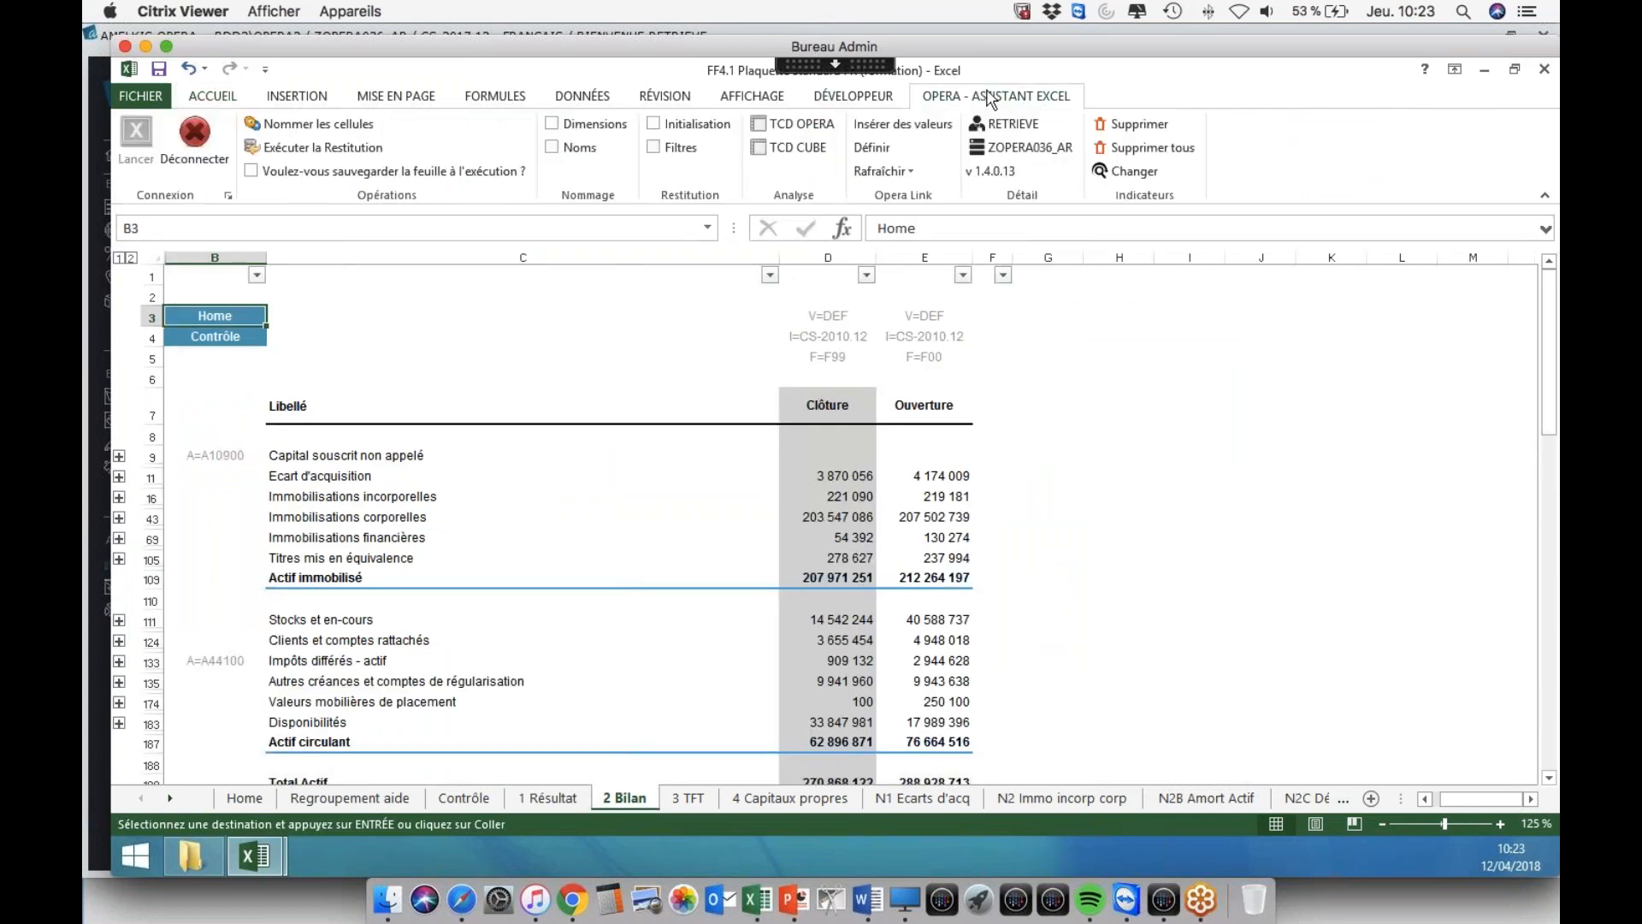
{"action": "left_click", "coordinate": [883, 171]}
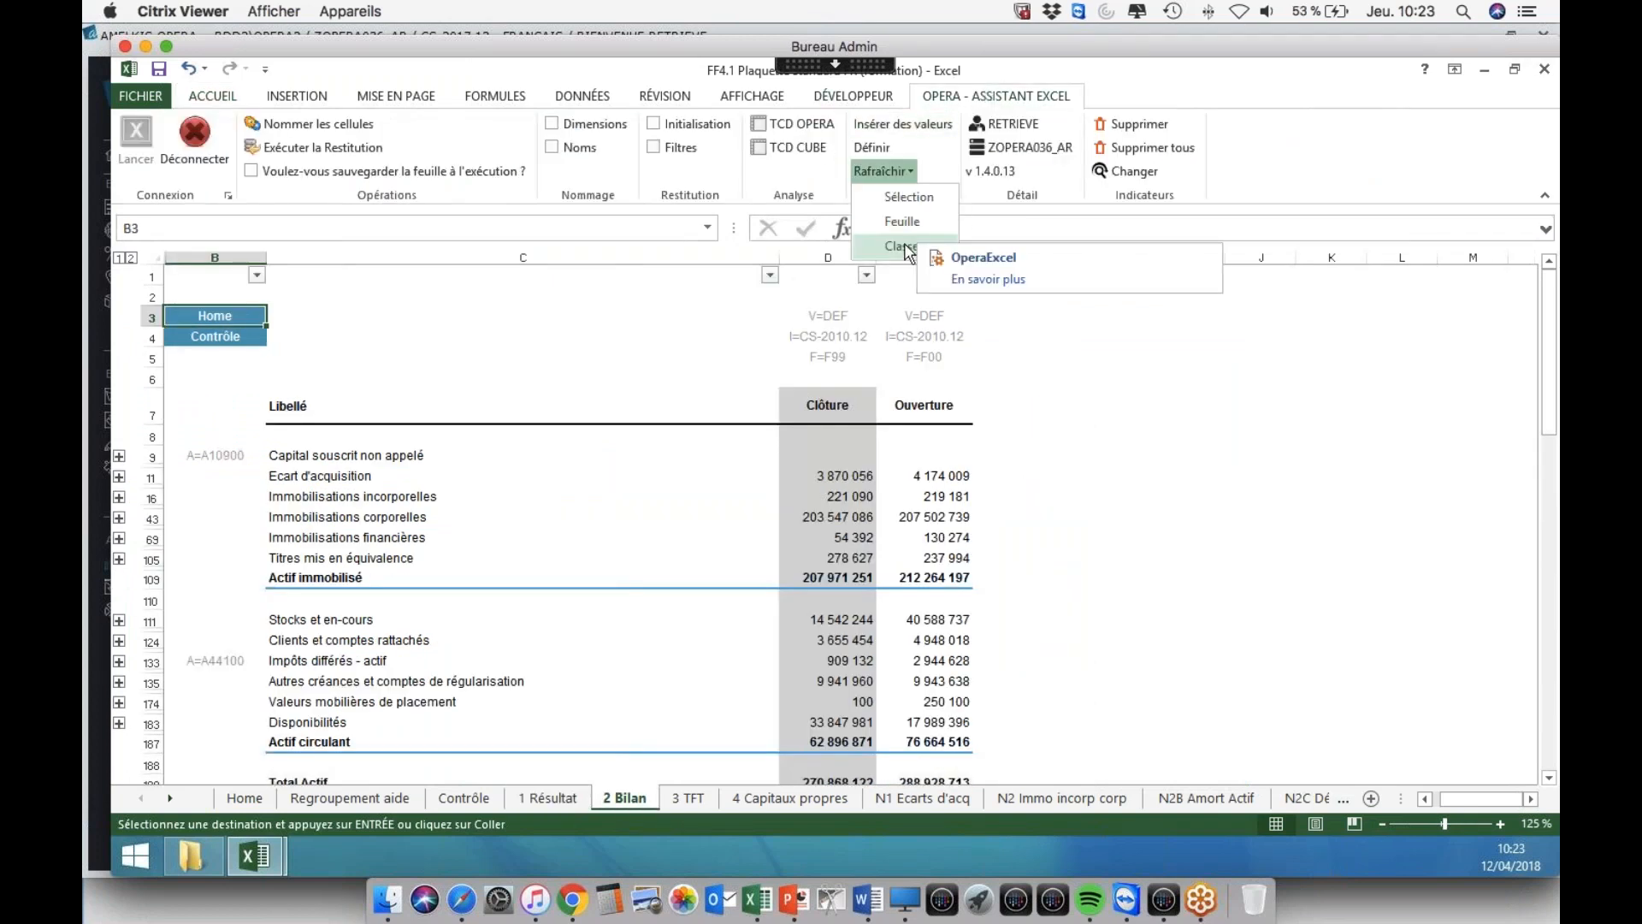
{"action": "left_click", "coordinate": [901, 245]}
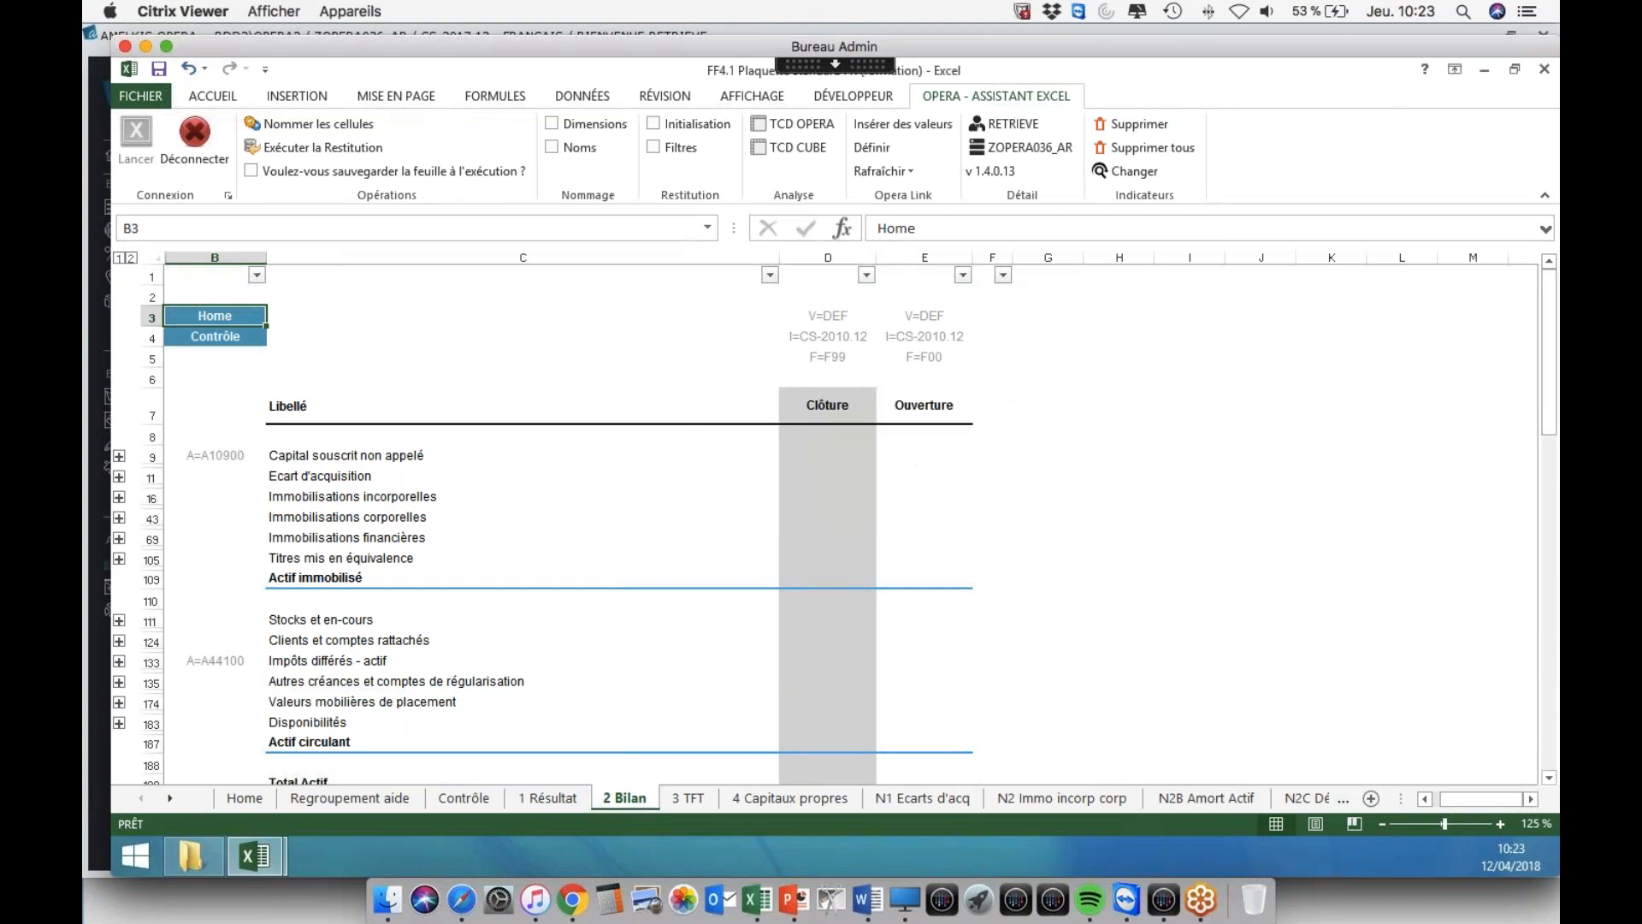
- On the Home sheet, set the closing period code to I=CS-2017.12 and the opening period code to I=CS-2016.12
{"action": "left_click", "coordinate": [245, 798]}
{"action": "left_click", "coordinate": [606, 406]}
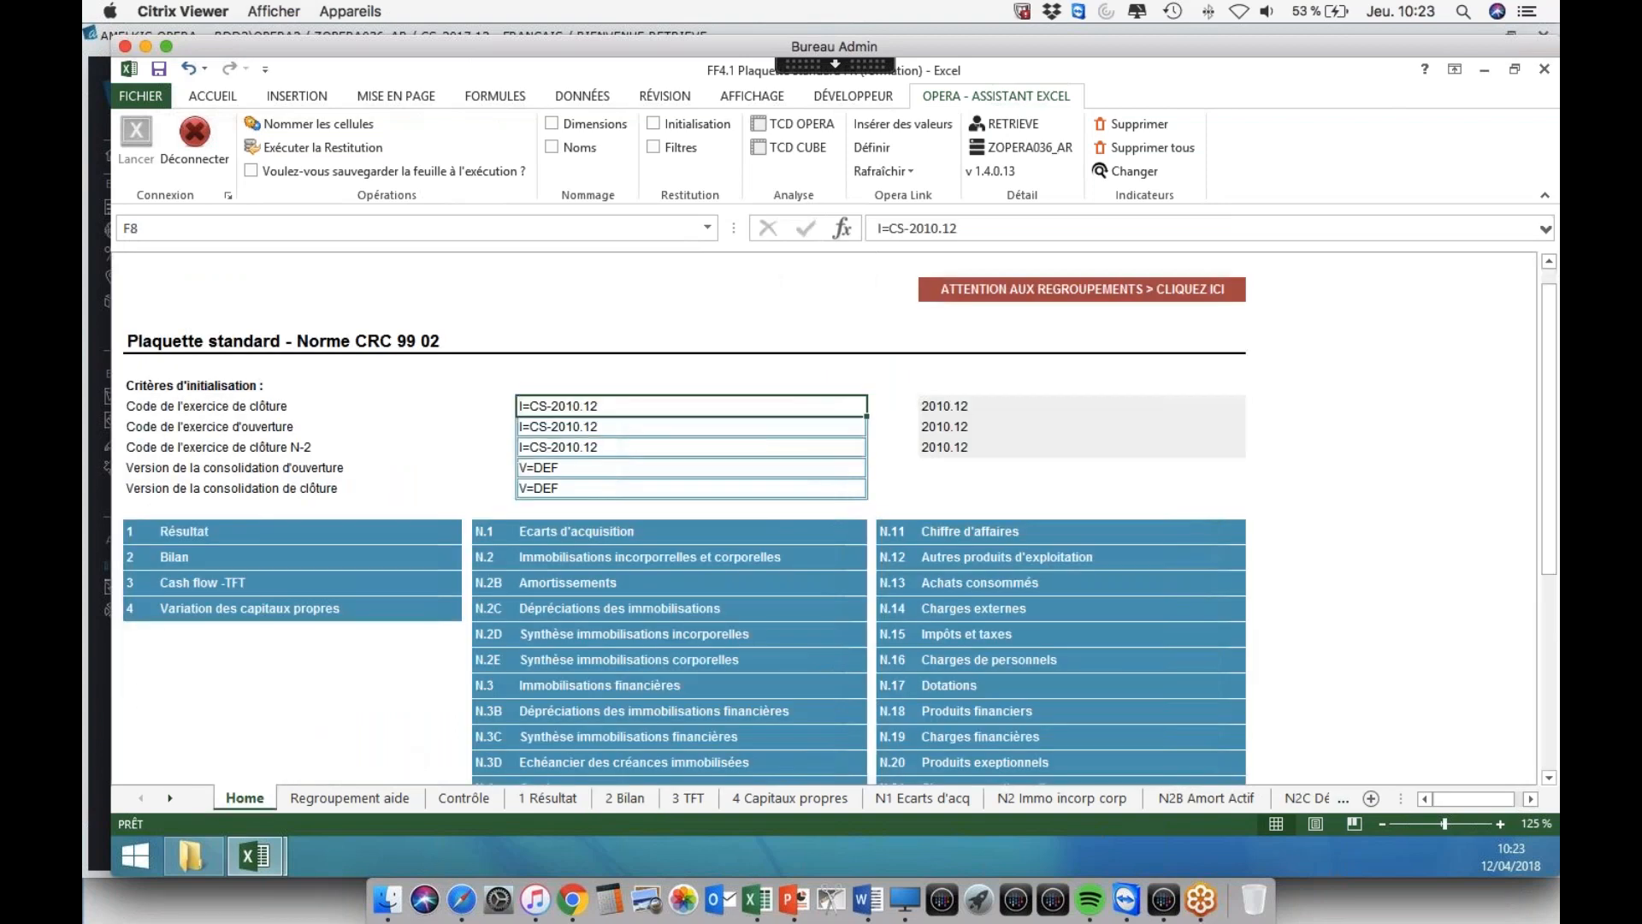
{"action": "left_click", "coordinate": [962, 227]}
{"action": "key", "text": "Page_Down"}
{"action": "key", "text": "Page_Down"}
{"action": "key", "text": "Page_Up"}
{"action": "key", "text": "Page_Up"}
{"action": "key", "text": "ctrl+c"}
{"action": "key", "text": "Down"}
{"action": "left_click", "coordinate": [942, 227]}
{"action": "key", "text": "BackSpace"}
{"action": "type", "text": "6"}
{"action": "key", "text": "Return"}
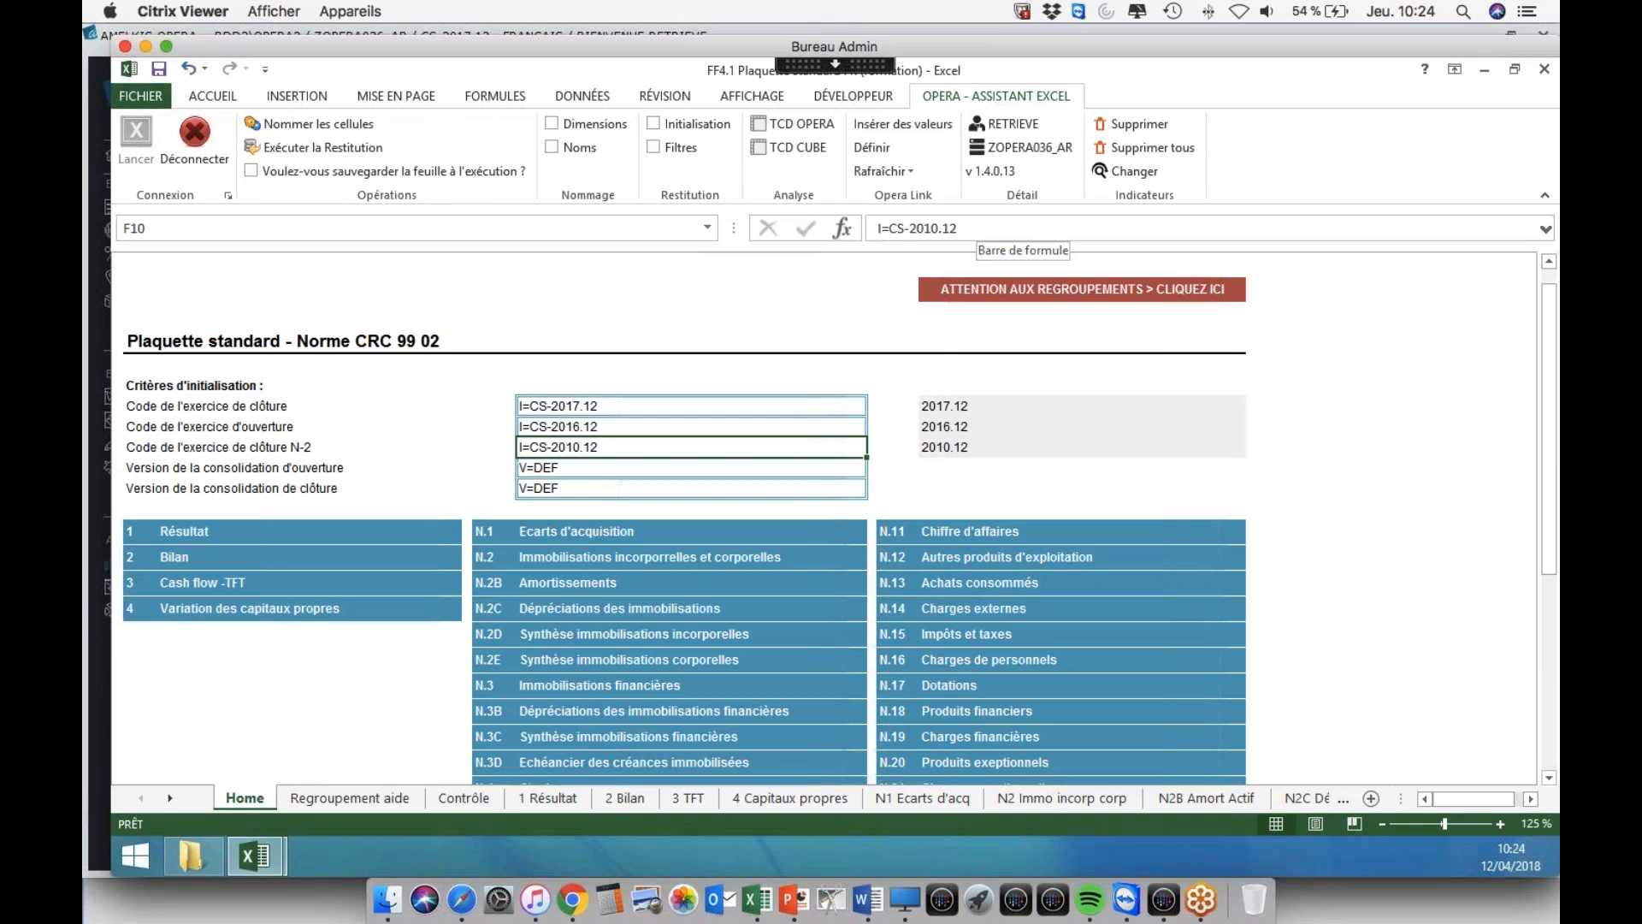
- Set the N-2 closing period code in cell F10 to I=CS-2015.12
{"action": "left_click", "coordinate": [956, 226]}
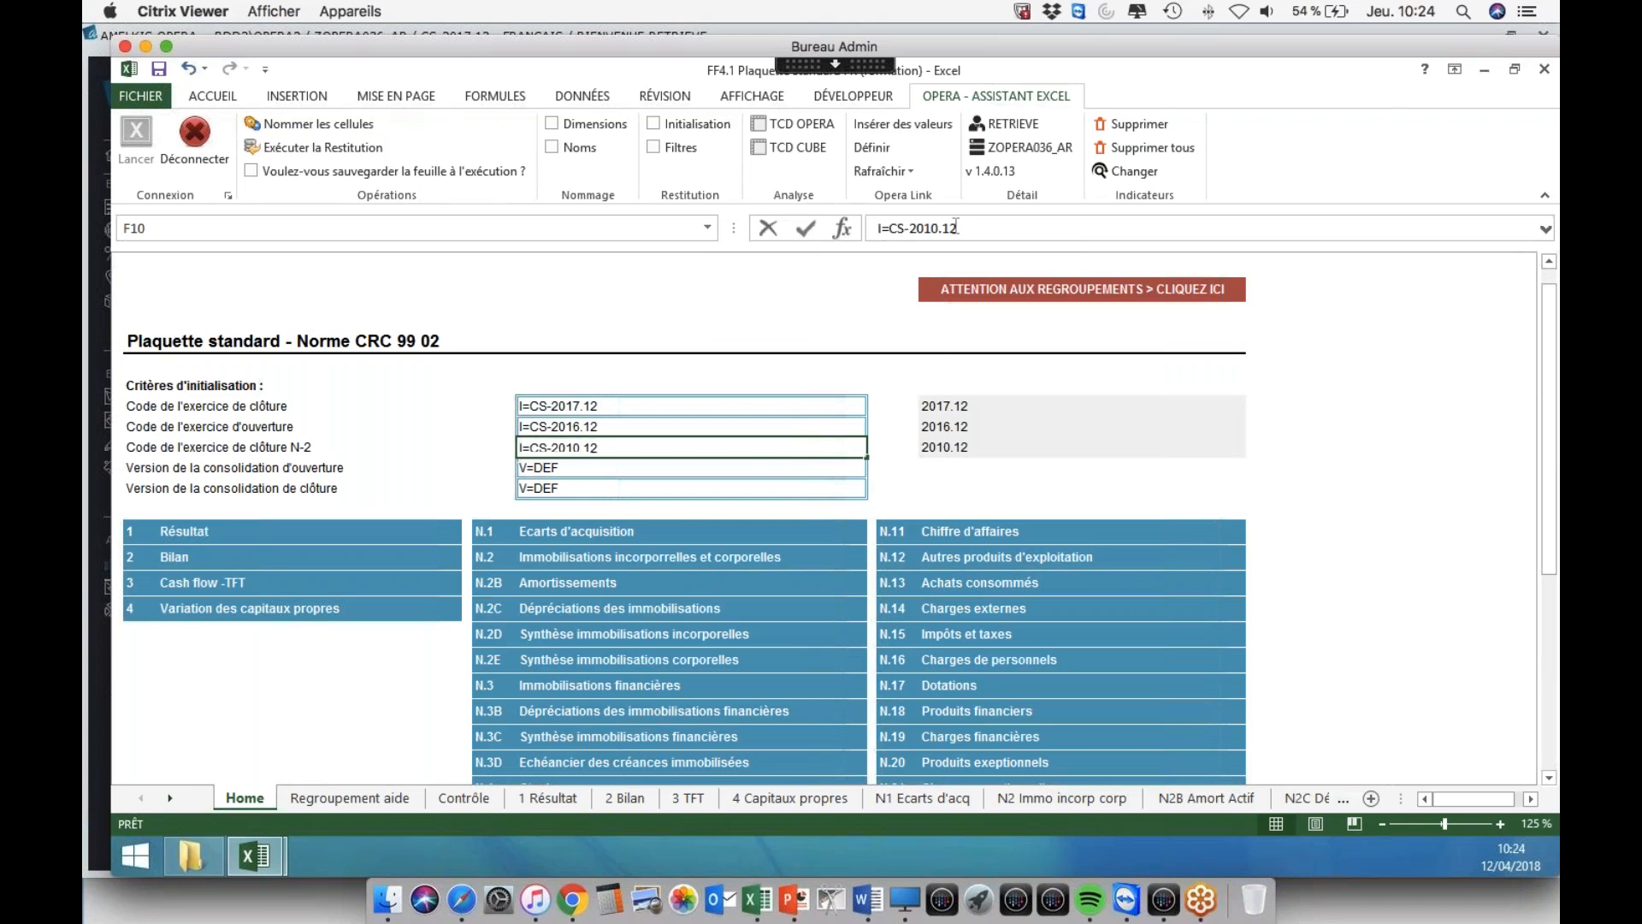
{"action": "key", "text": "Left"}
{"action": "key", "text": "Left"}
{"action": "key", "text": "Left"}
{"action": "key", "text": "BackSpace"}
{"action": "type", "text": "5"}
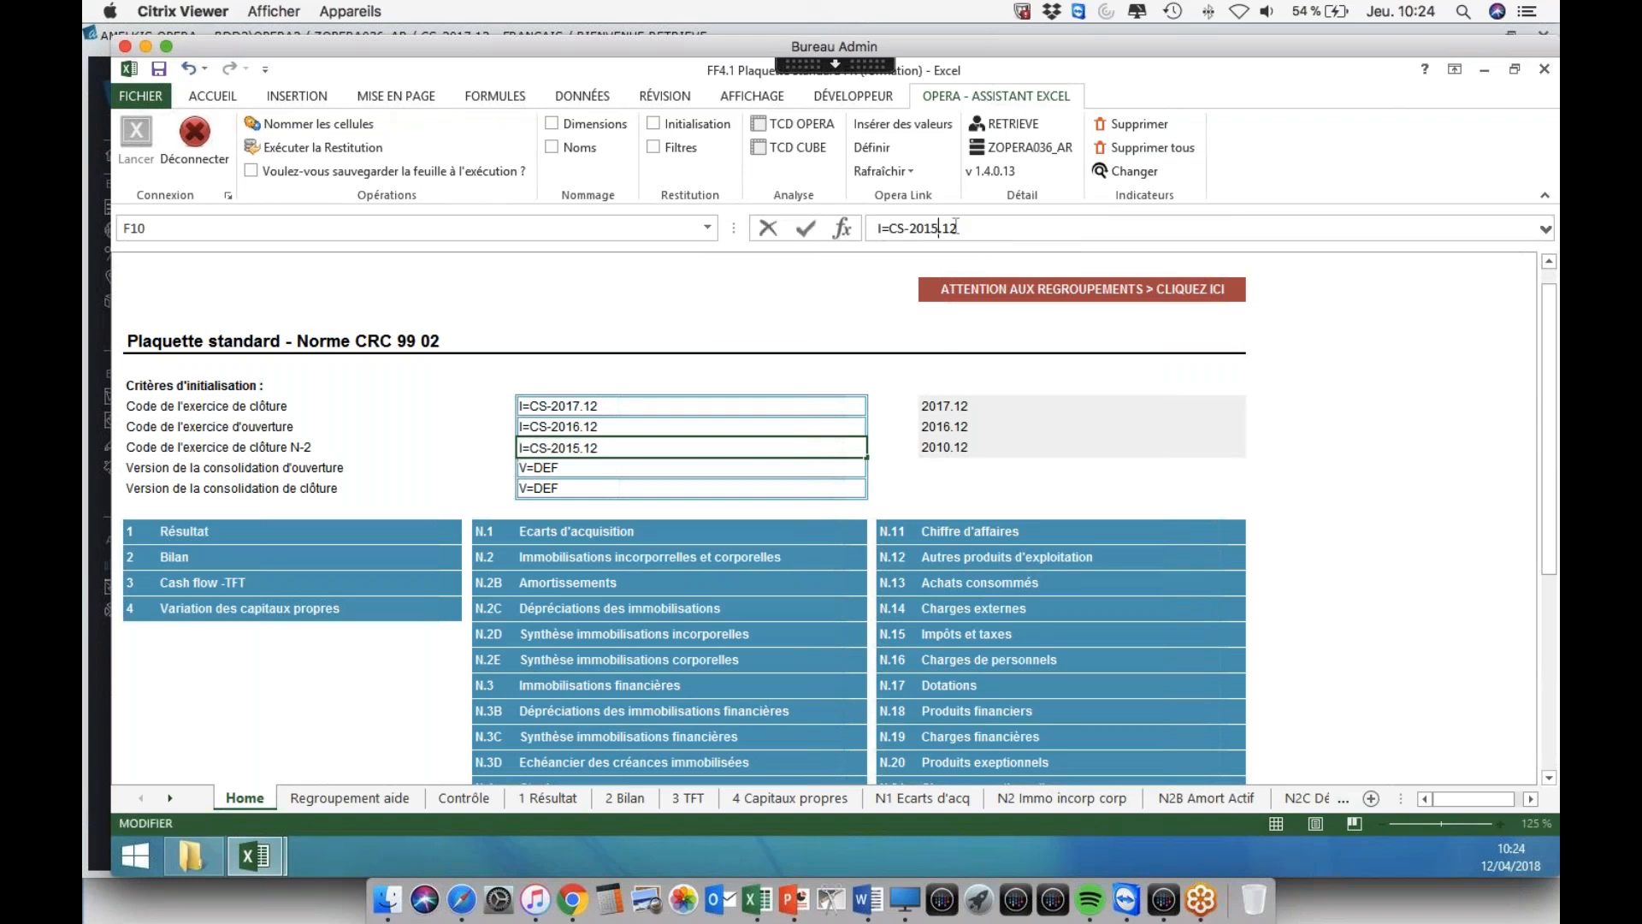
{"action": "key", "text": "Return"}
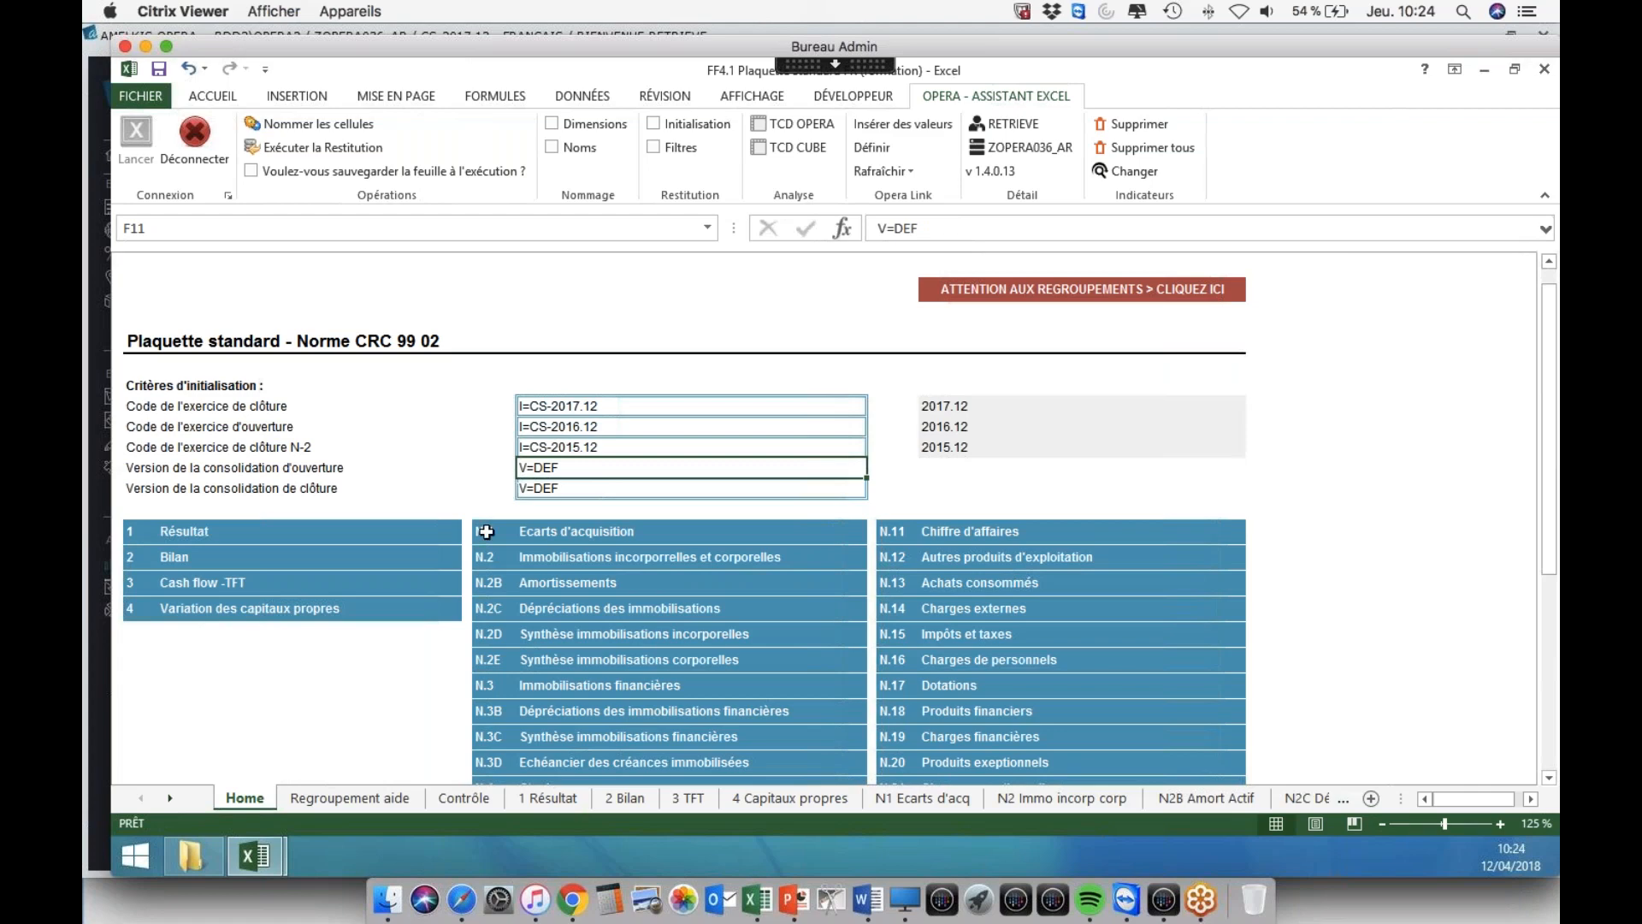
- Open the 3 TFT sheet and refresh the Opera values across the whole workbook
{"action": "left_click", "coordinate": [881, 171]}
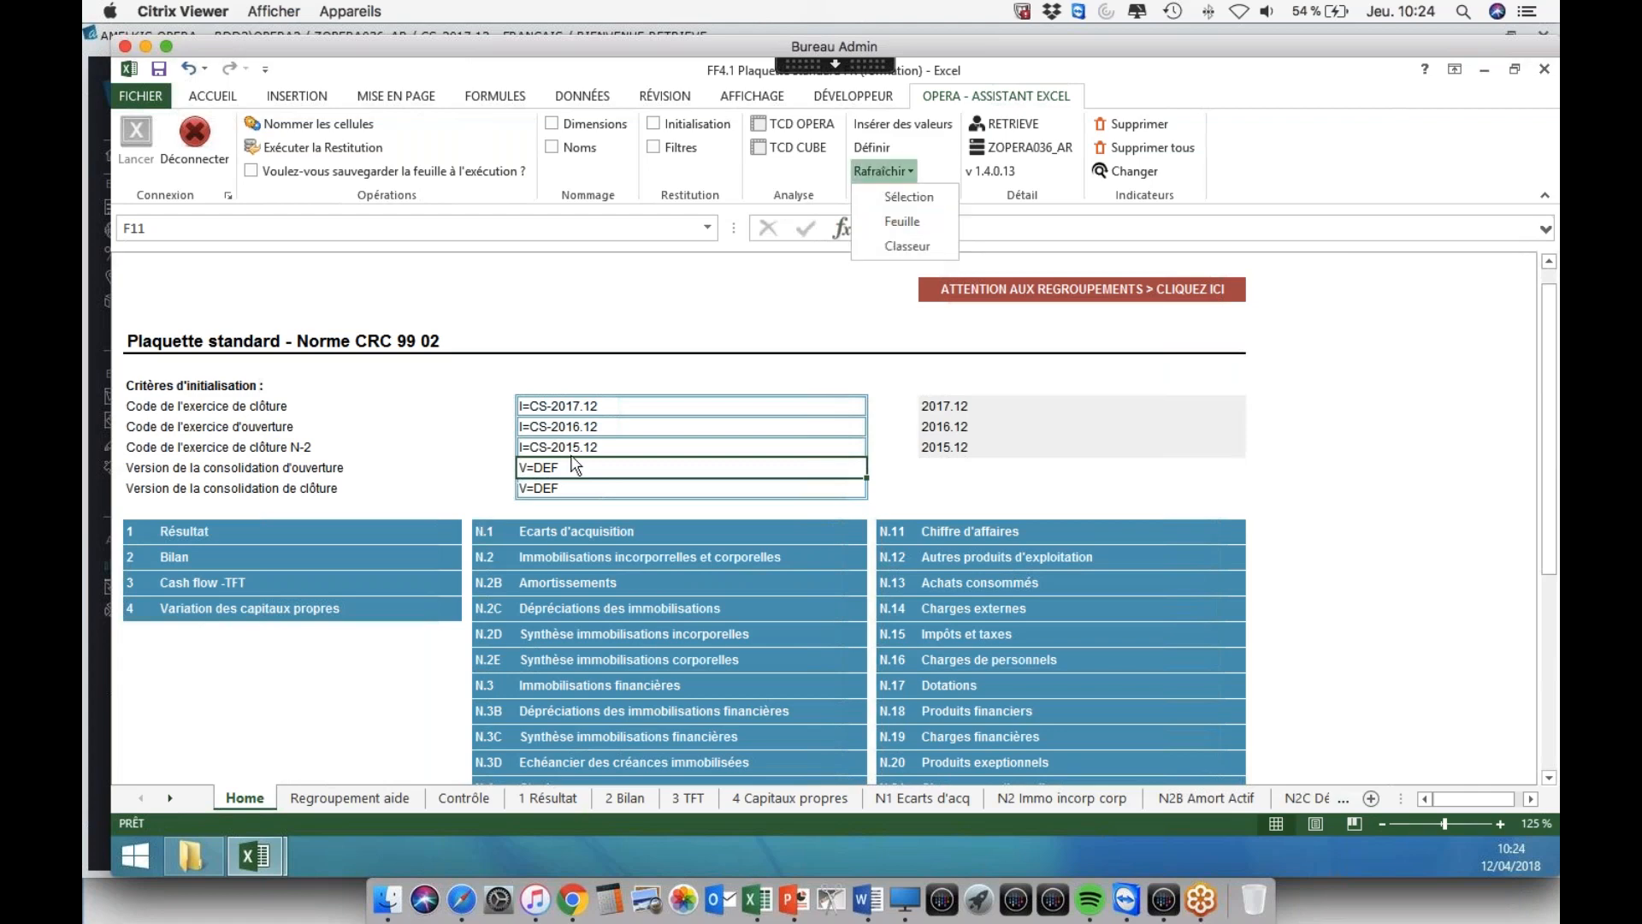
{"action": "left_click", "coordinate": [382, 802]}
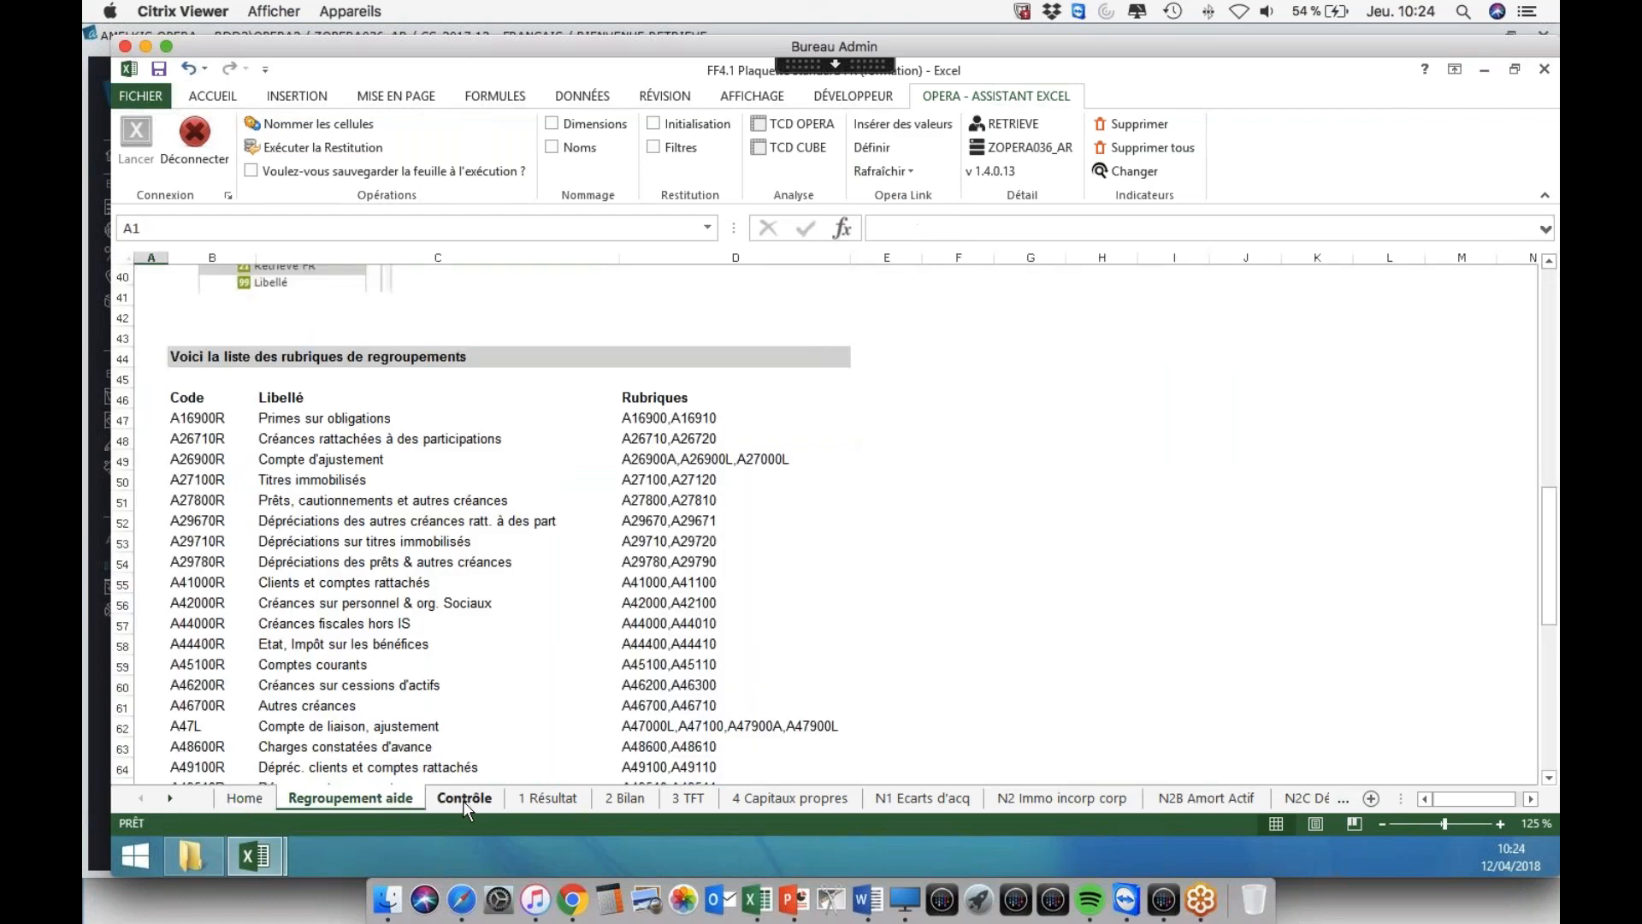
{"action": "left_click", "coordinate": [559, 800]}
{"action": "left_click", "coordinate": [616, 797]}
{"action": "left_click", "coordinate": [689, 798]}
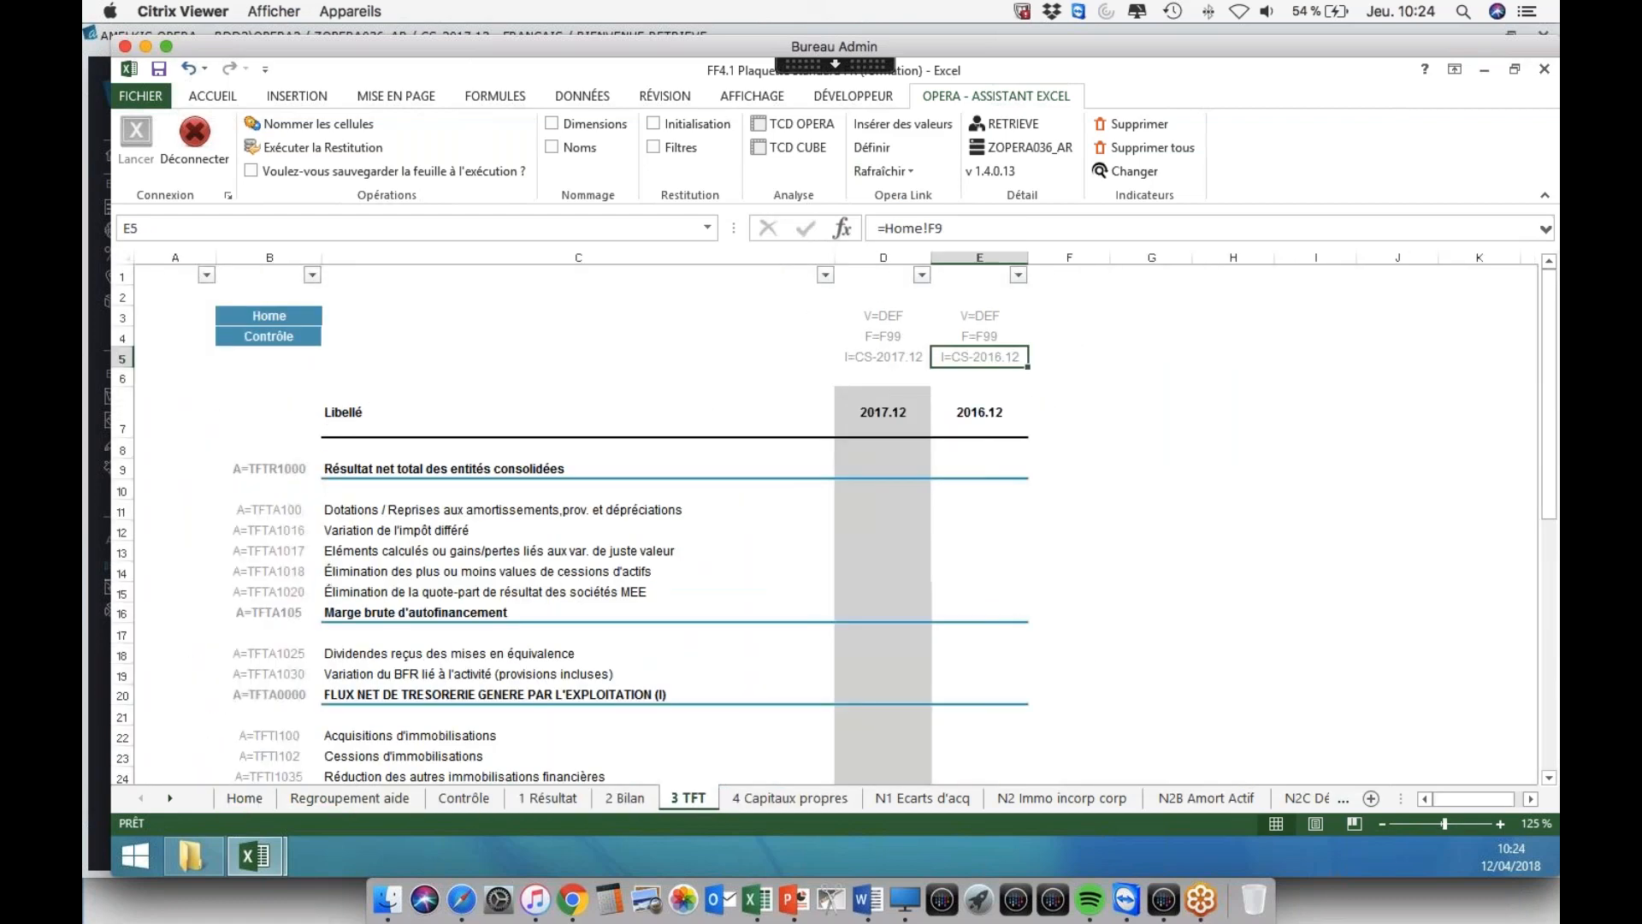
{"action": "left_click", "coordinate": [881, 171]}
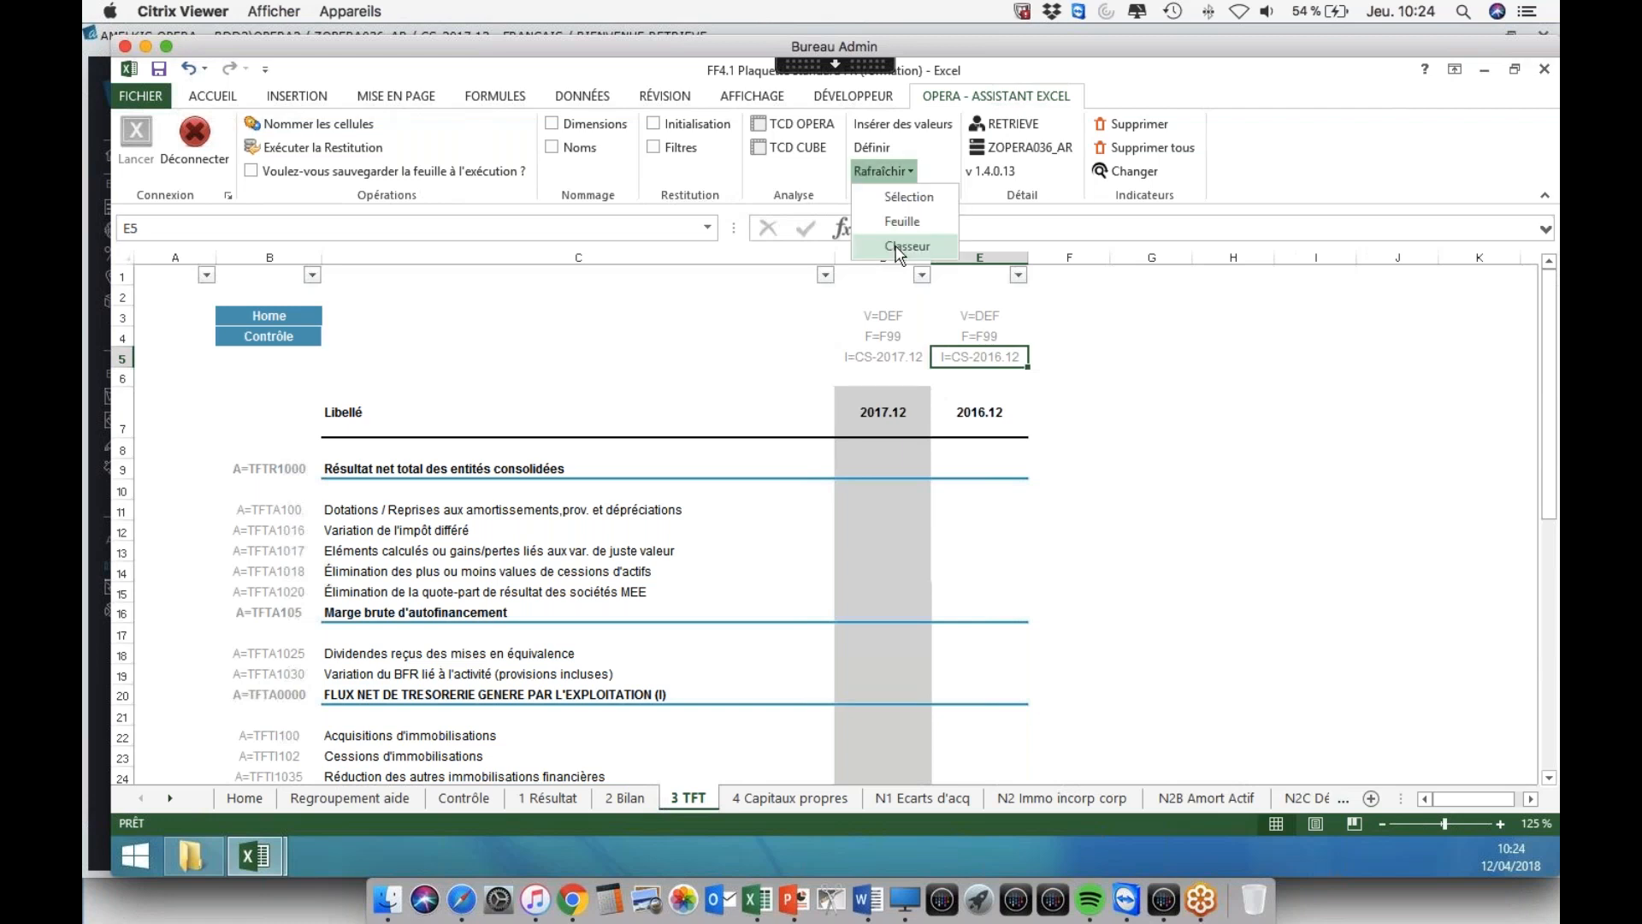
{"action": "left_click", "coordinate": [904, 246]}
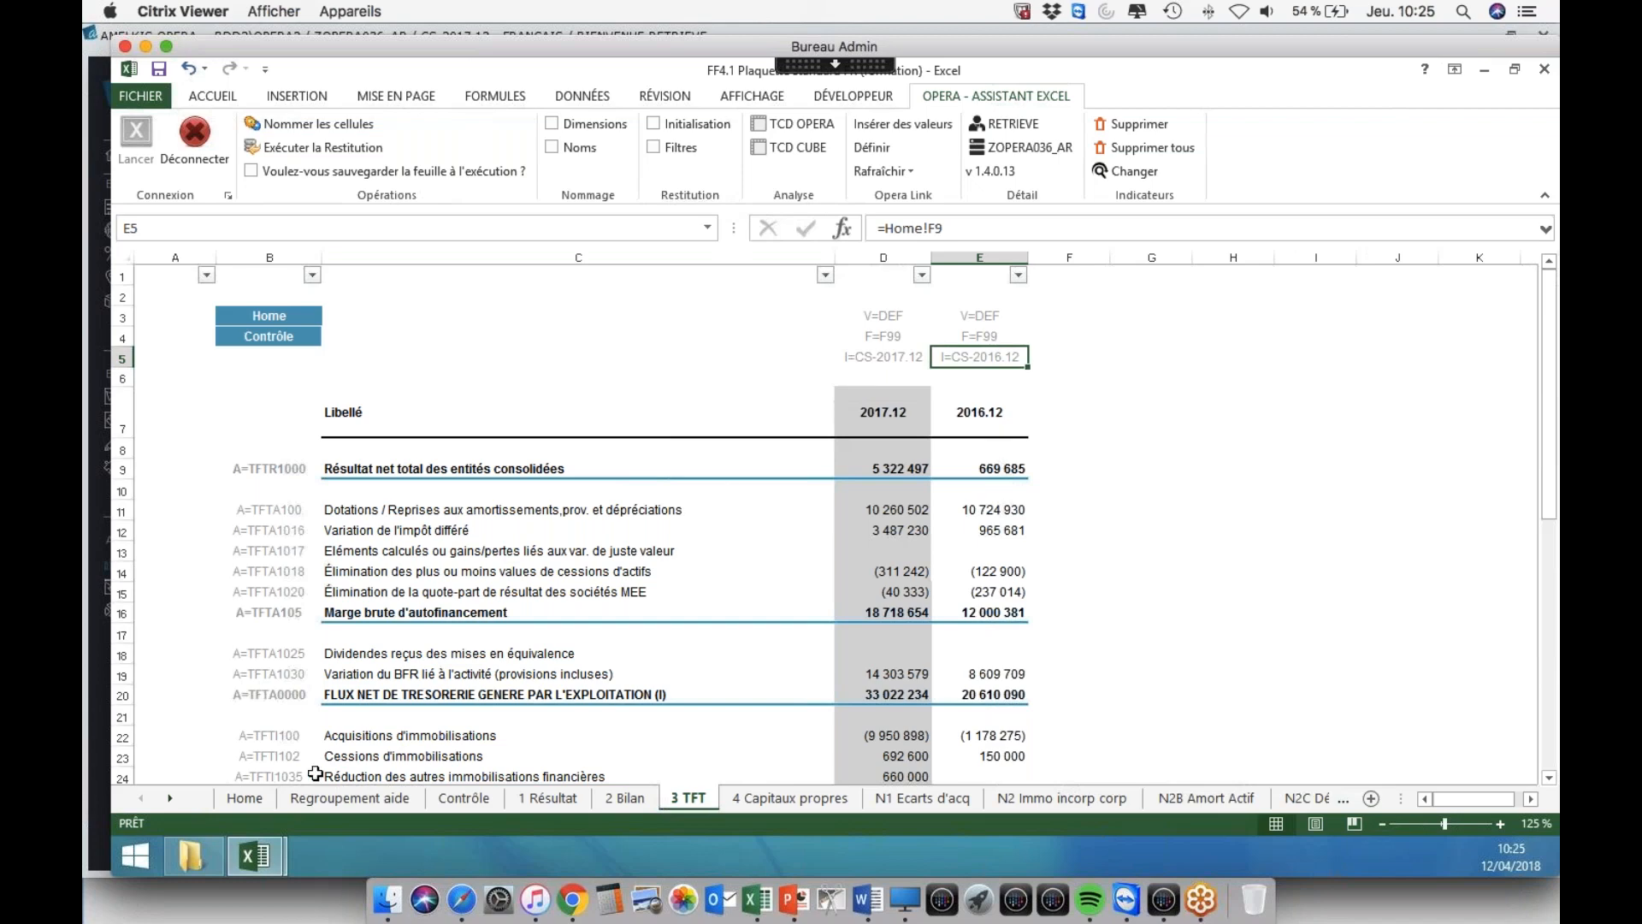
- Review the Contrôle sheet, follow its N.2 Immobilisations corporelles et incorporelles link to check the note, and return to Contrôle
{"action": "left_click", "coordinate": [462, 798]}
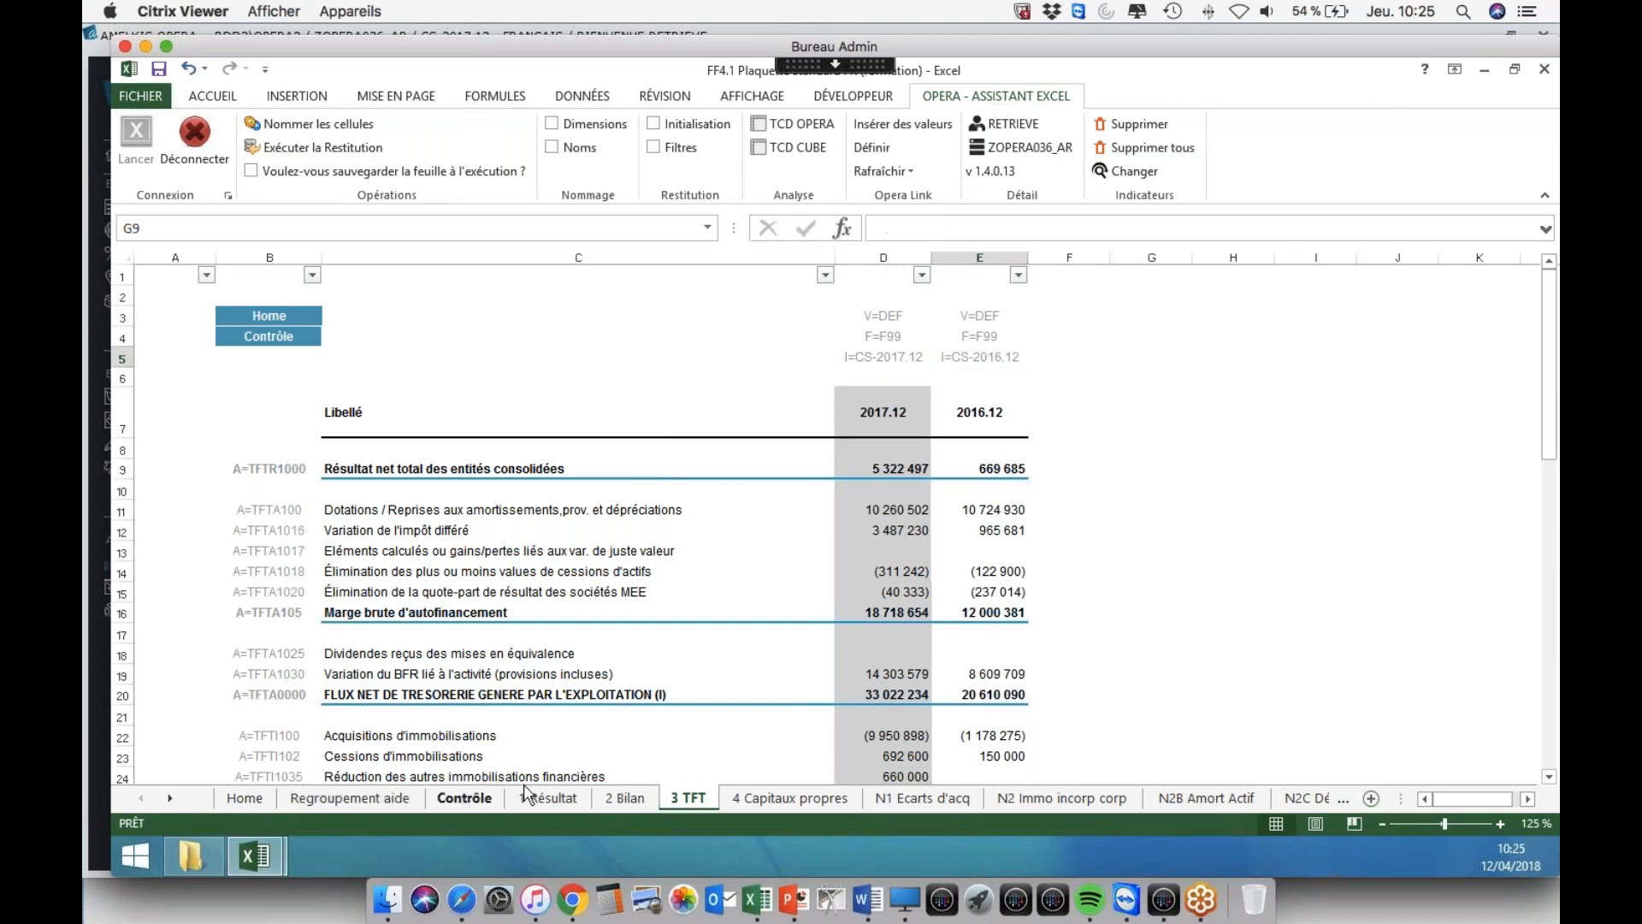
{"action": "scroll", "coordinate": [669, 548], "scroll_direction": "down", "scroll_amount": 2}
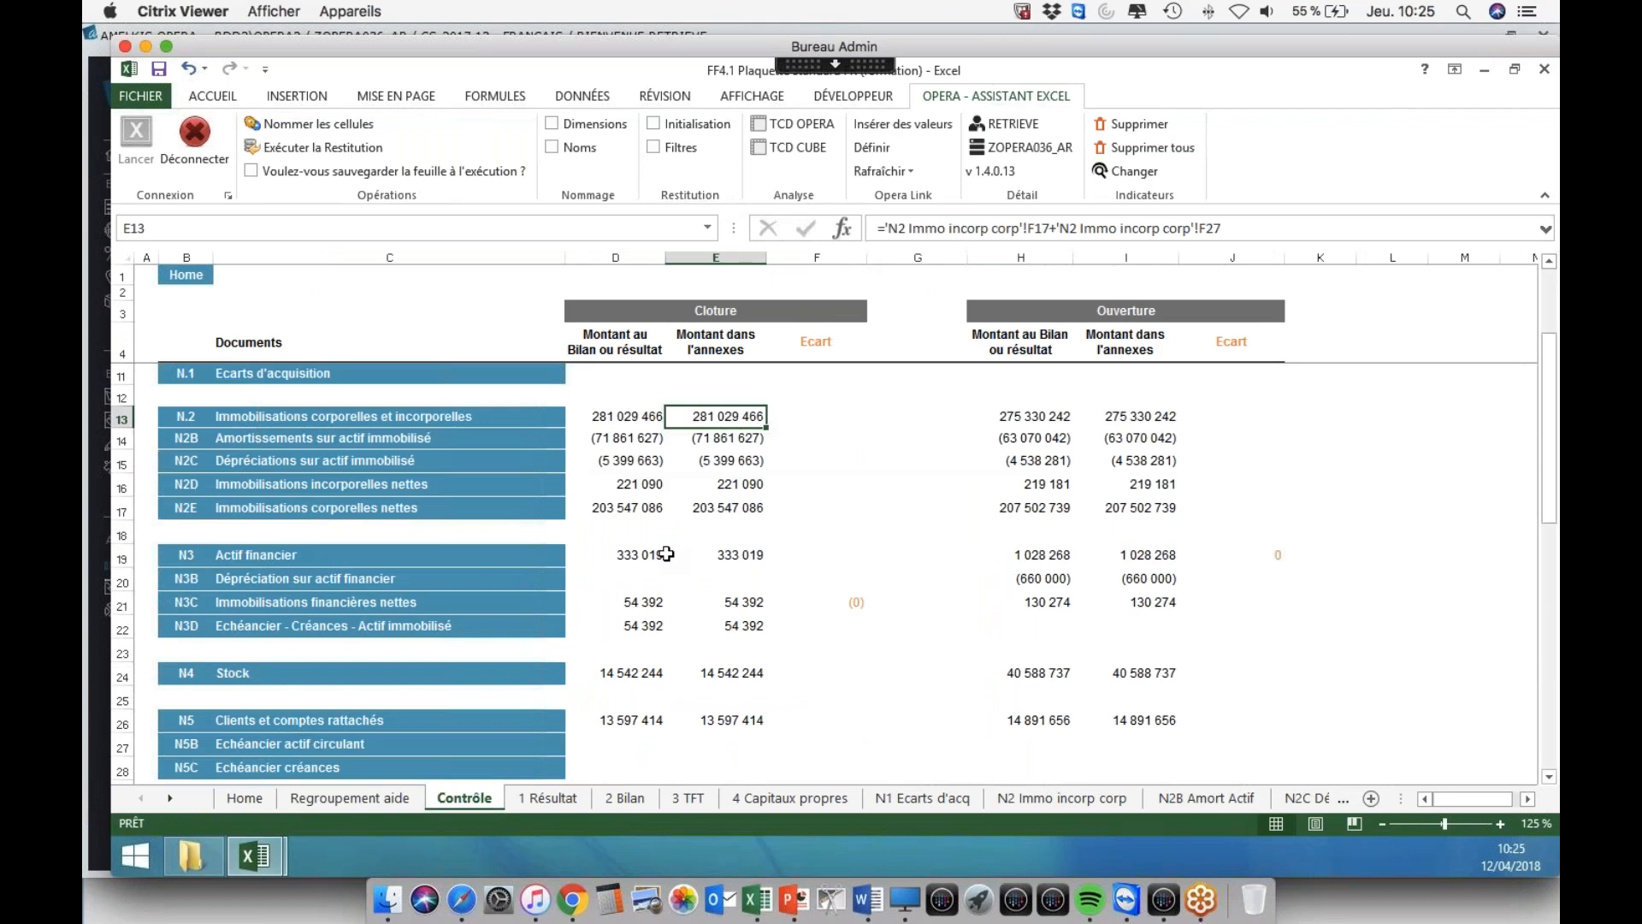
{"action": "scroll", "coordinate": [666, 554], "scroll_direction": "up", "scroll_amount": 2}
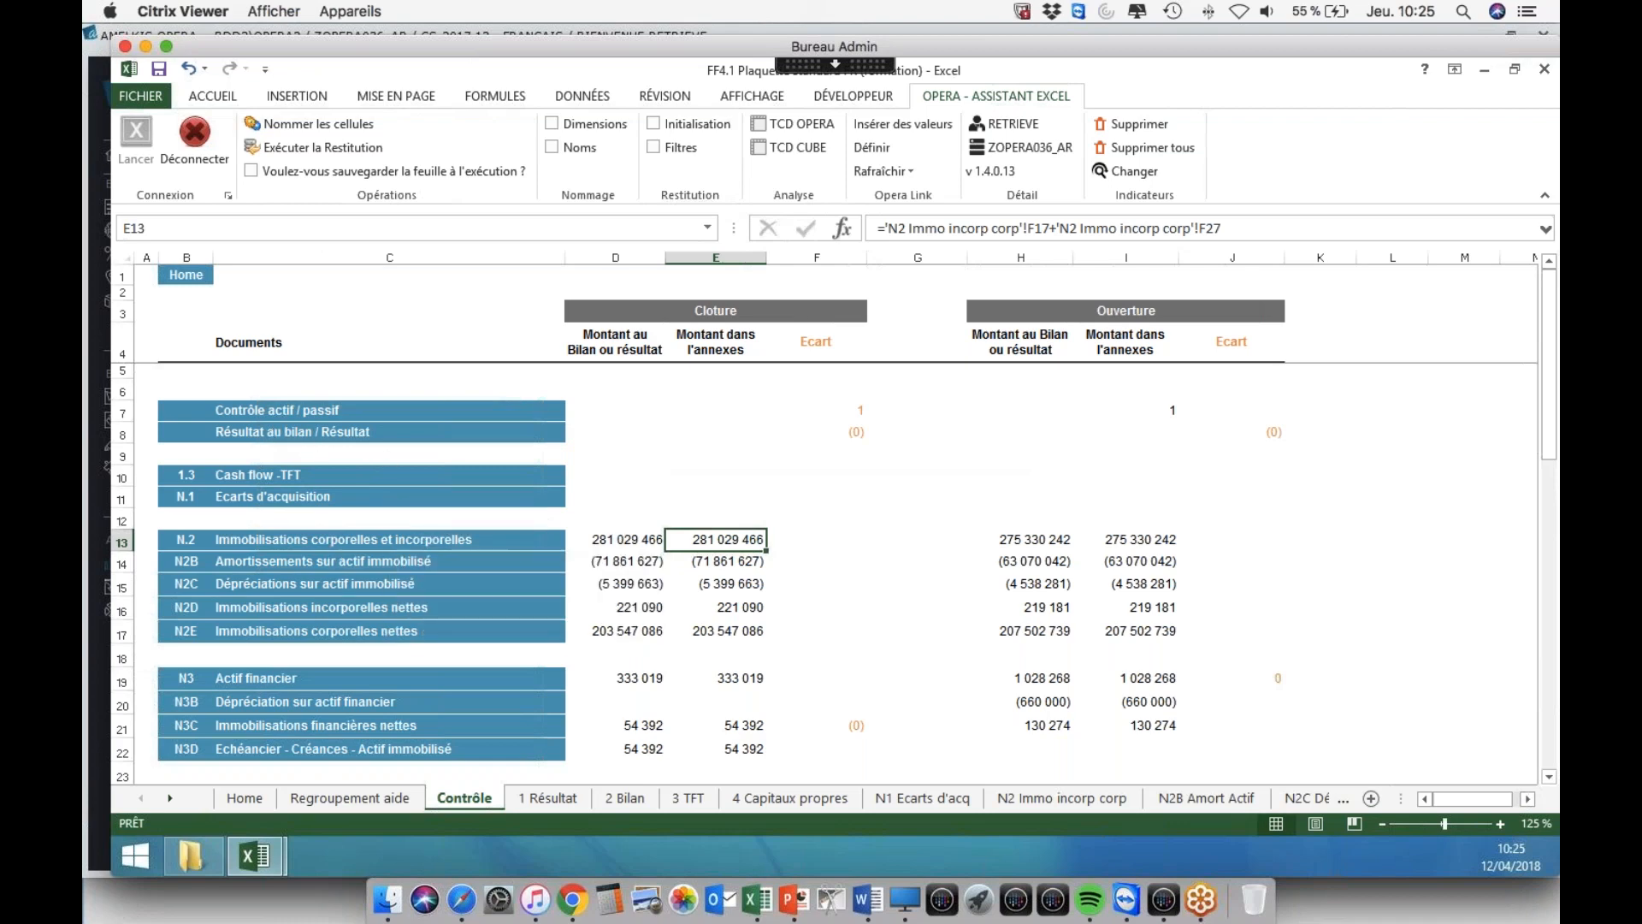
{"action": "left_click", "coordinate": [513, 540]}
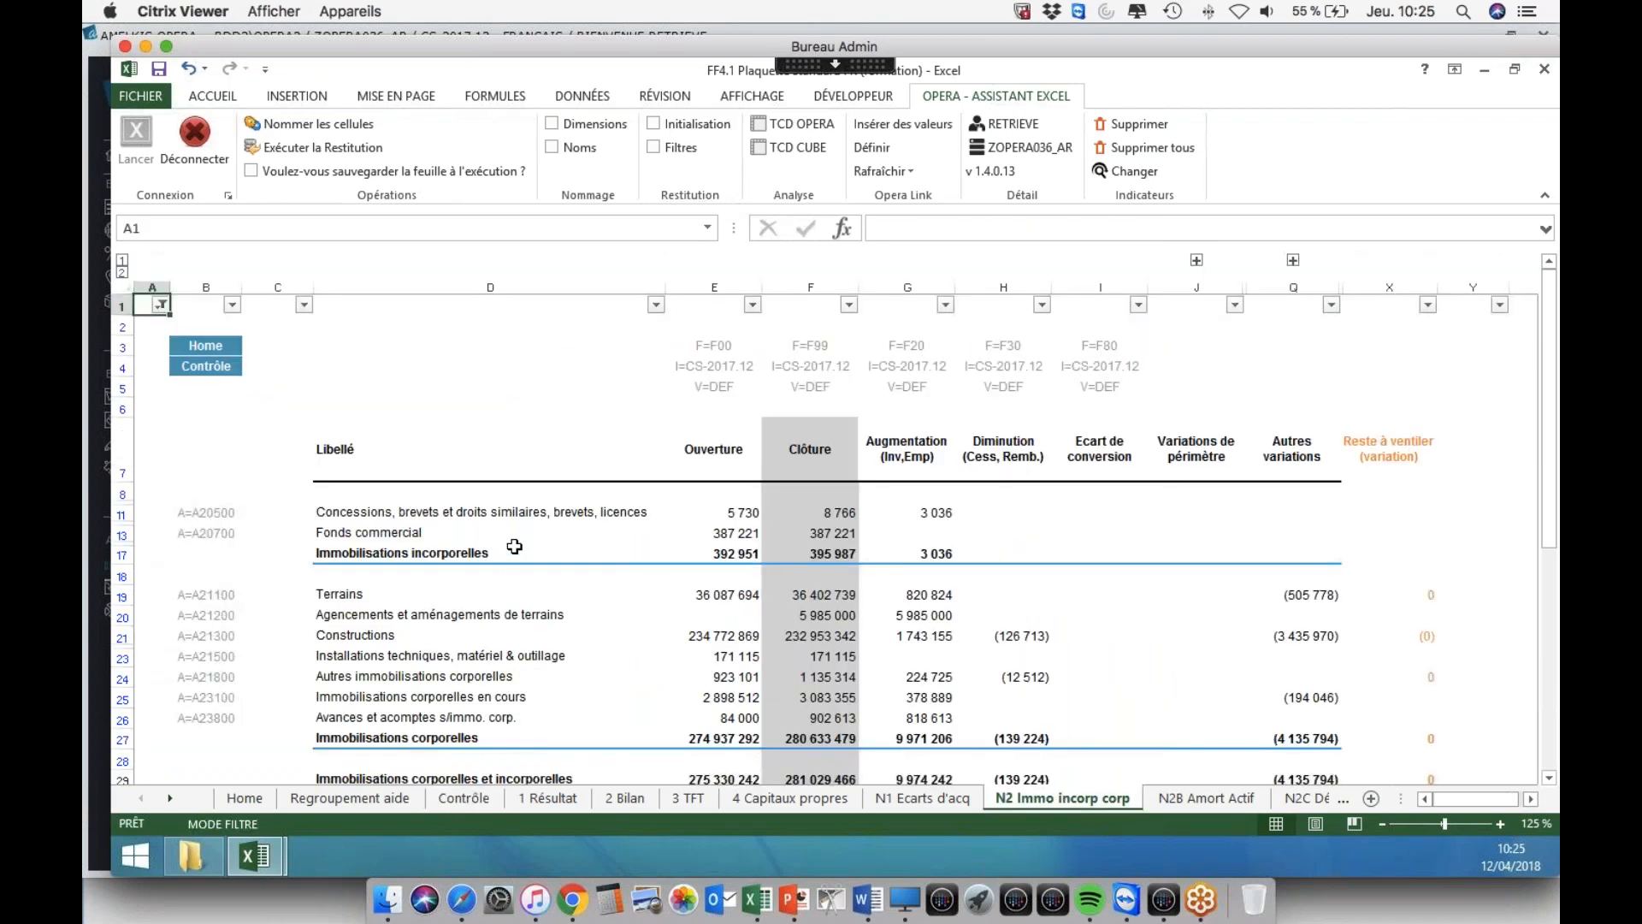
{"action": "scroll", "coordinate": [527, 531], "scroll_direction": "down", "scroll_amount": 7}
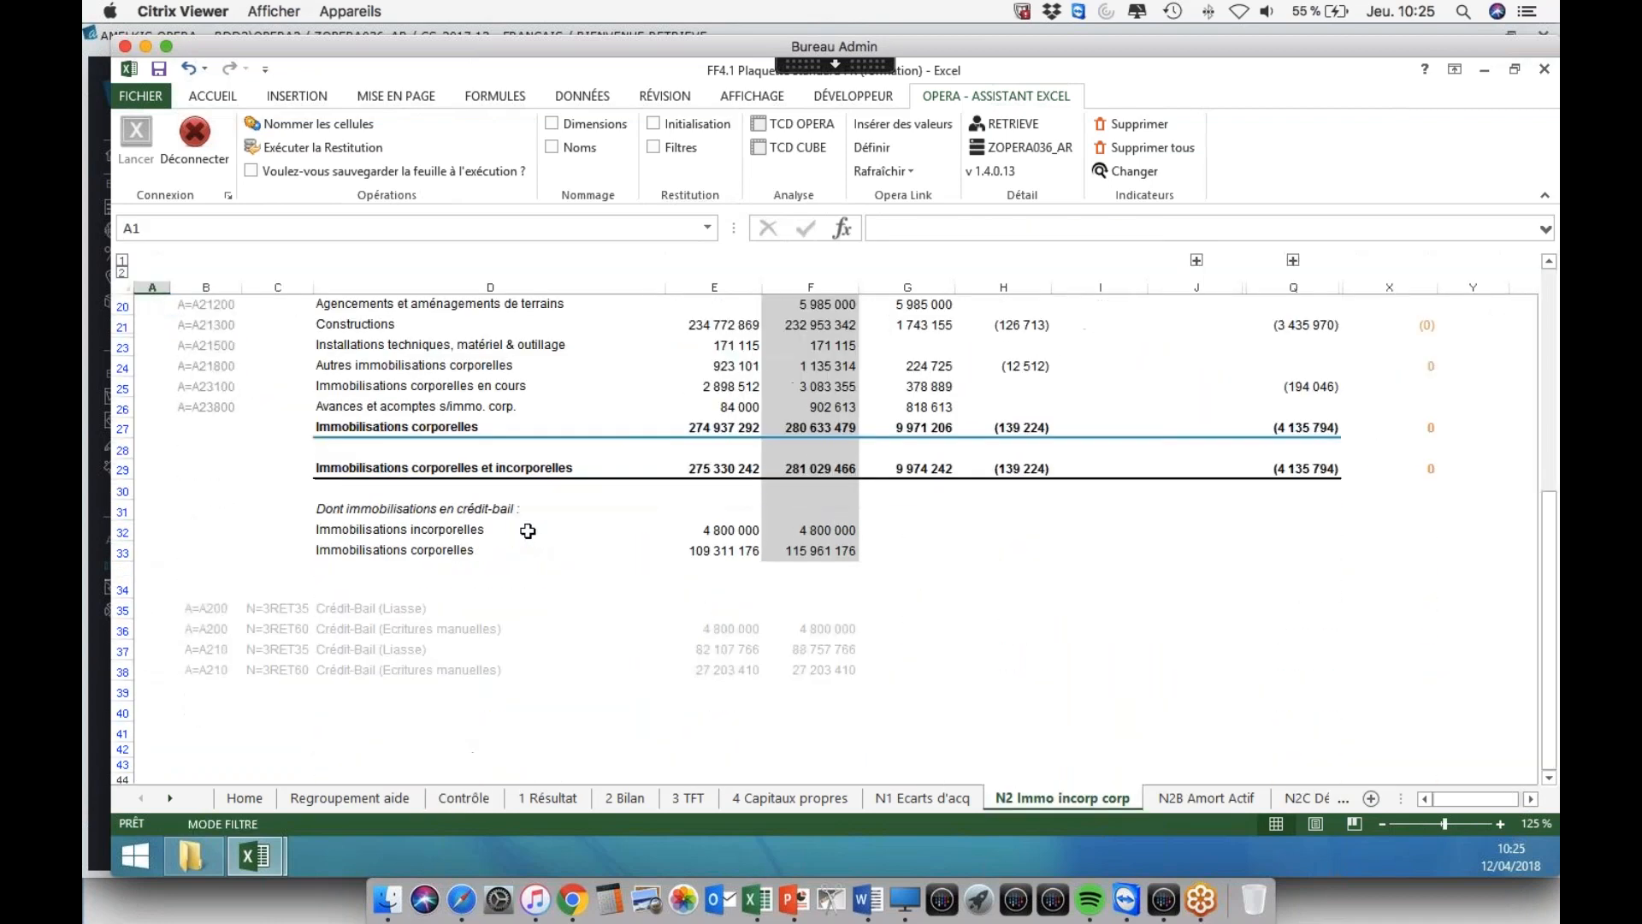
{"action": "scroll", "coordinate": [522, 532], "scroll_direction": "up", "scroll_amount": 7}
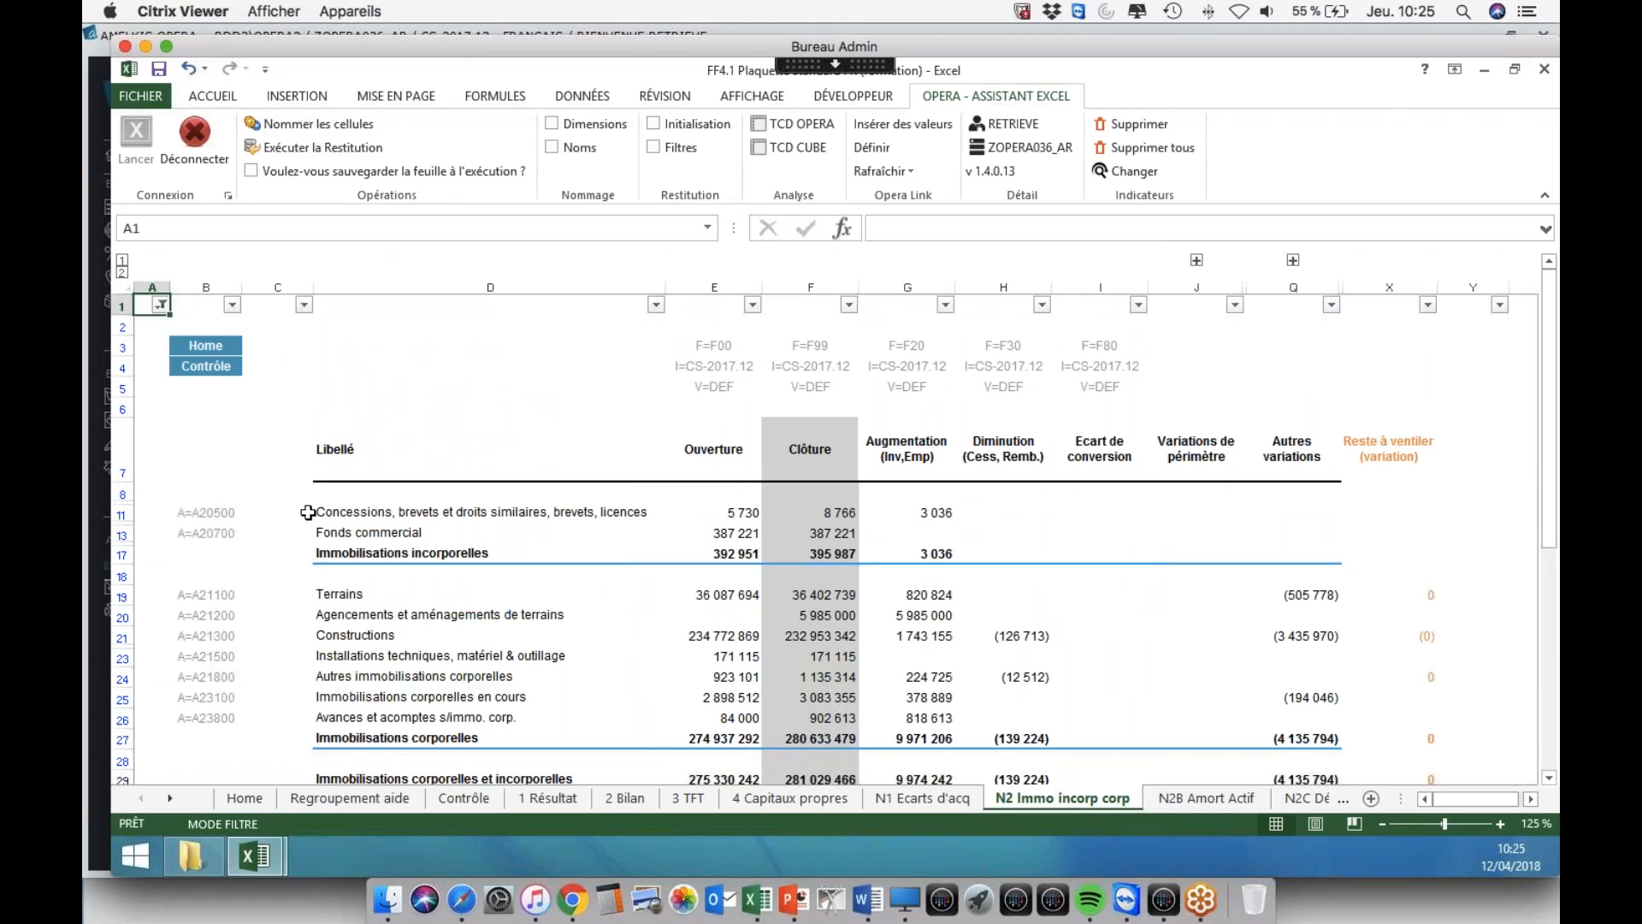
{"action": "left_click", "coordinate": [205, 366]}
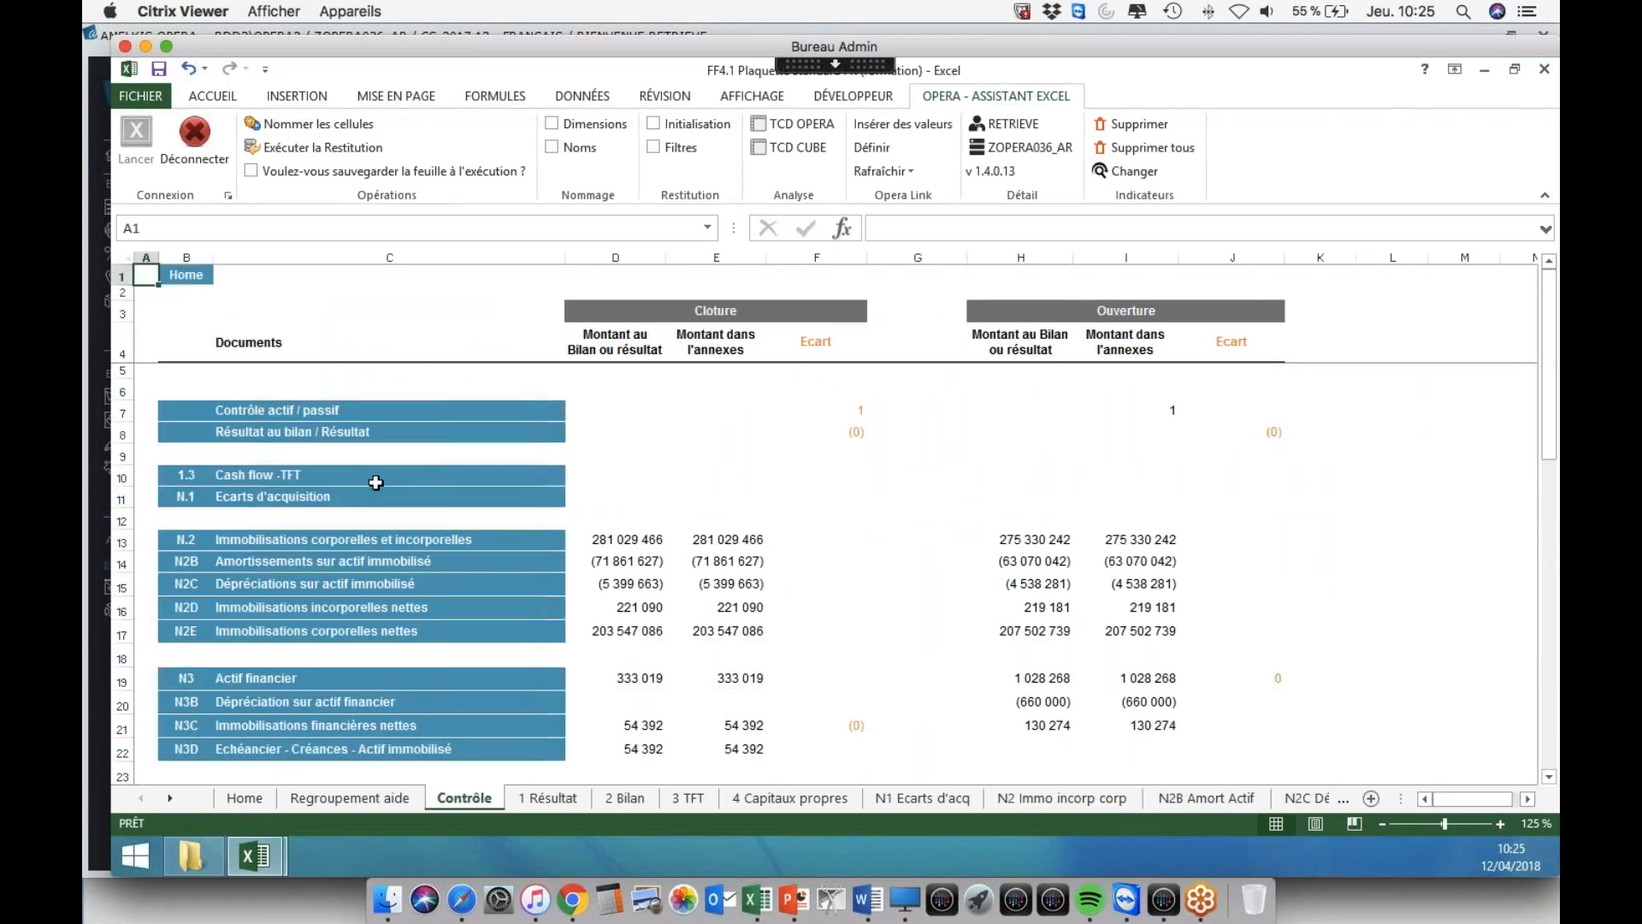
- Compare the balance sheet and annex amounts on the Contrôle sheet for the Cloture and Ouverture blocks, from N.2 down to N22
{"action": "left_click_drag", "start_coordinate": [679, 542], "coordinate": [735, 639]}
{"action": "scroll", "coordinate": [735, 639], "scroll_direction": "down", "scroll_amount": 10}
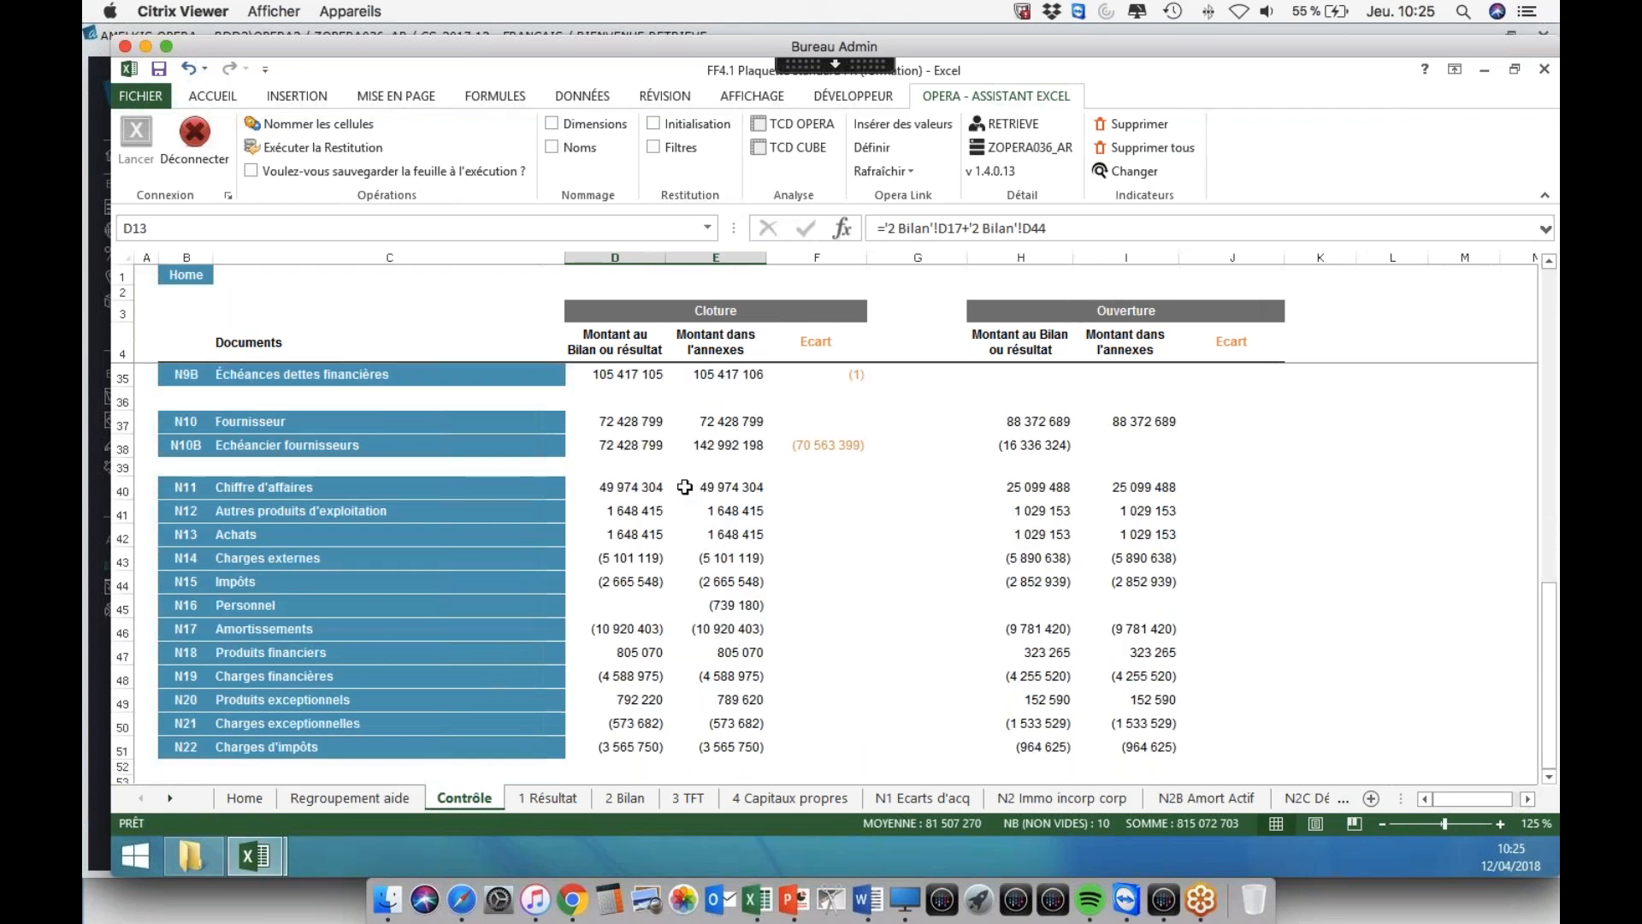
{"action": "scroll", "coordinate": [684, 486], "scroll_direction": "down", "scroll_amount": 4}
{"action": "scroll", "coordinate": [684, 483], "scroll_direction": "up", "scroll_amount": 15}
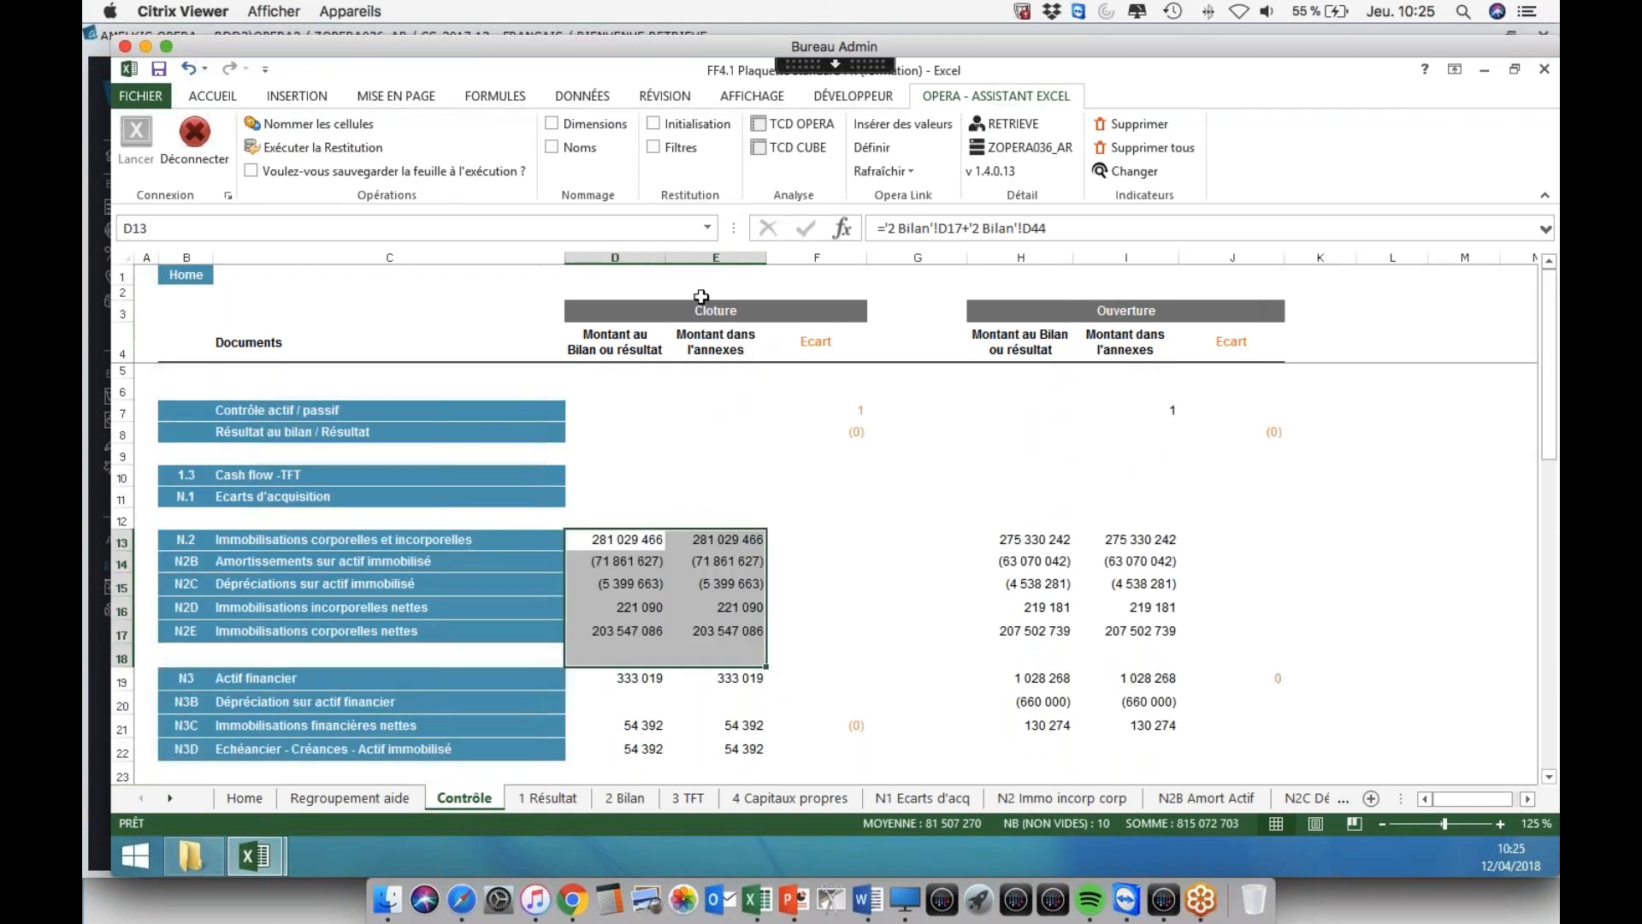
{"action": "left_click", "coordinate": [680, 313]}
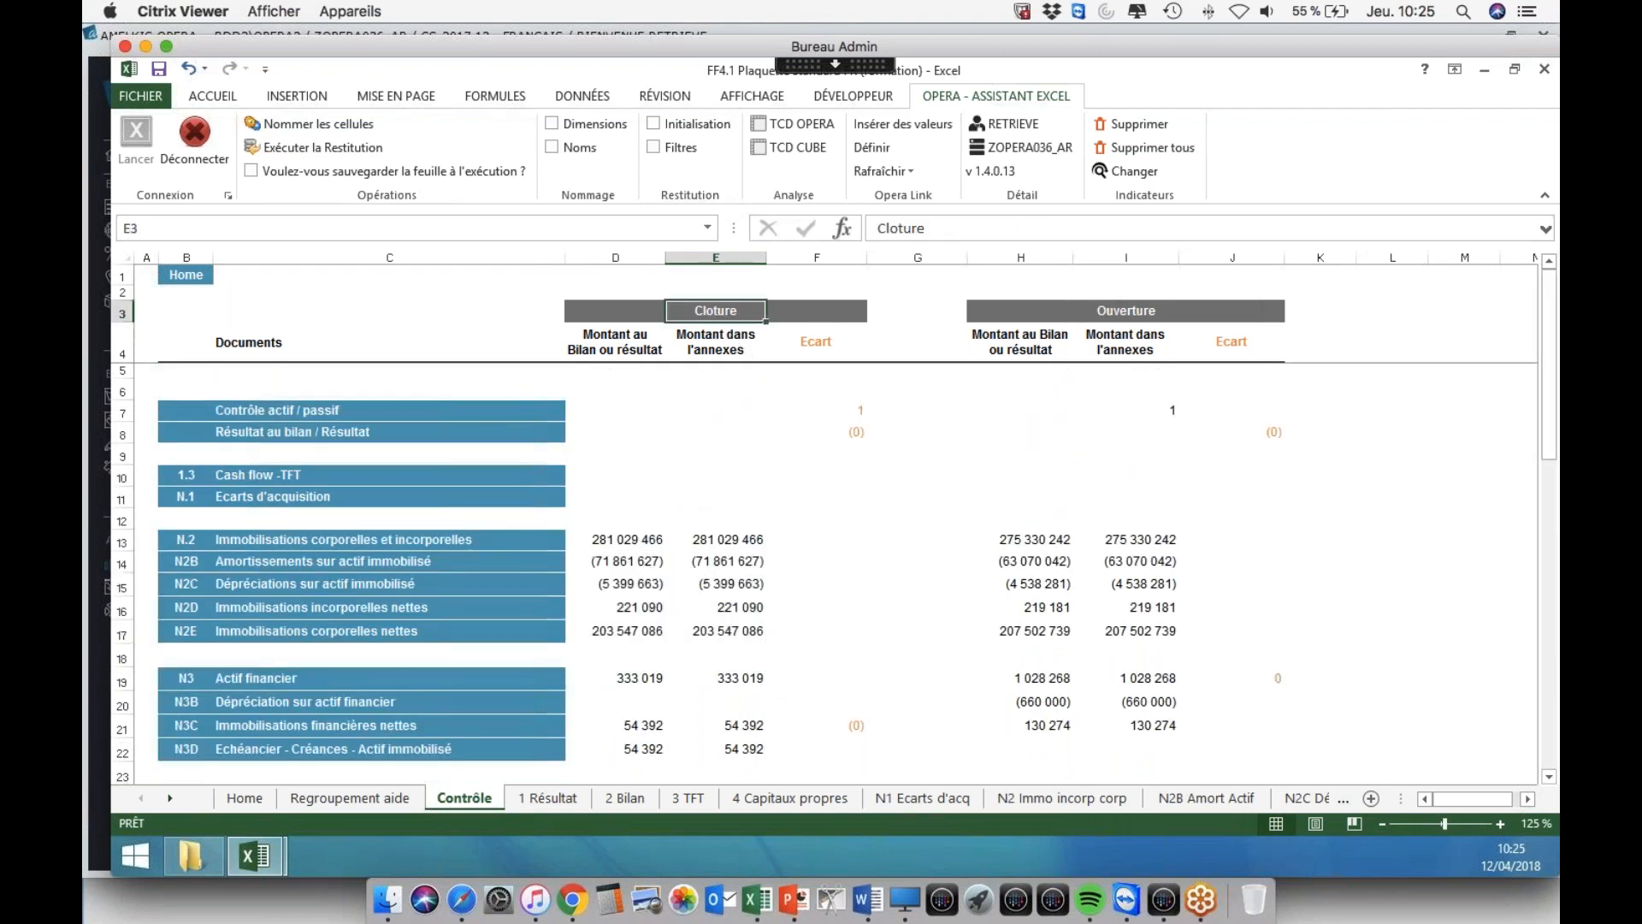
{"action": "key", "text": "ctrl+Right"}
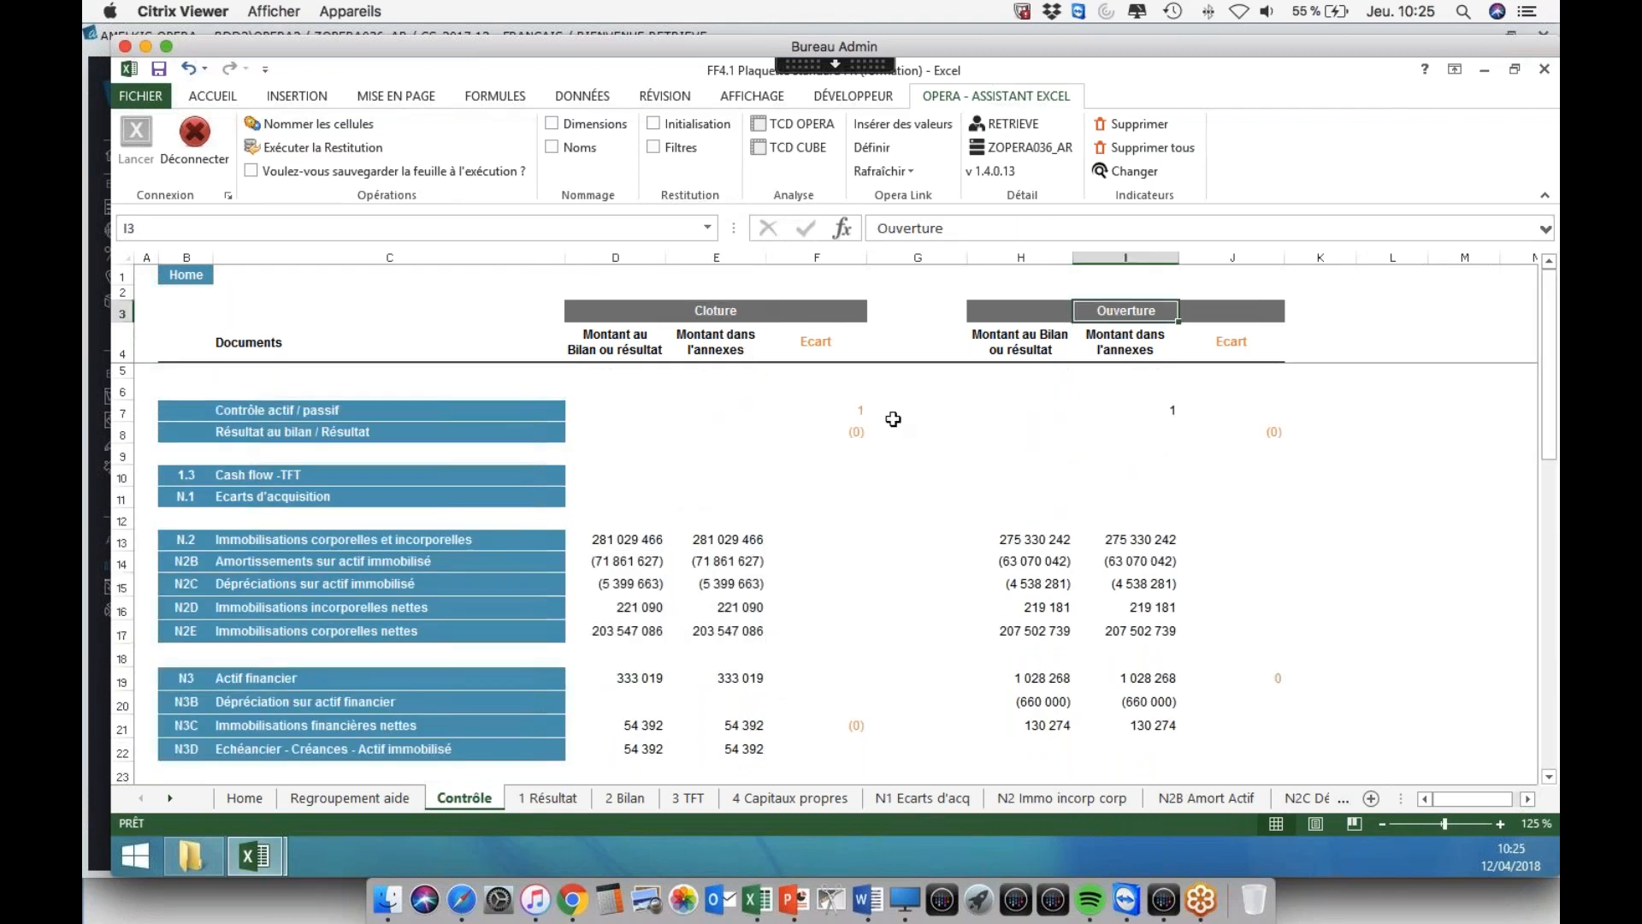
- Check the closing and opening fixed-asset amounts on the 2 Bilan sheet and inspect the closing Immobilisations corporelles formula without changing it
{"action": "left_click", "coordinate": [613, 800]}
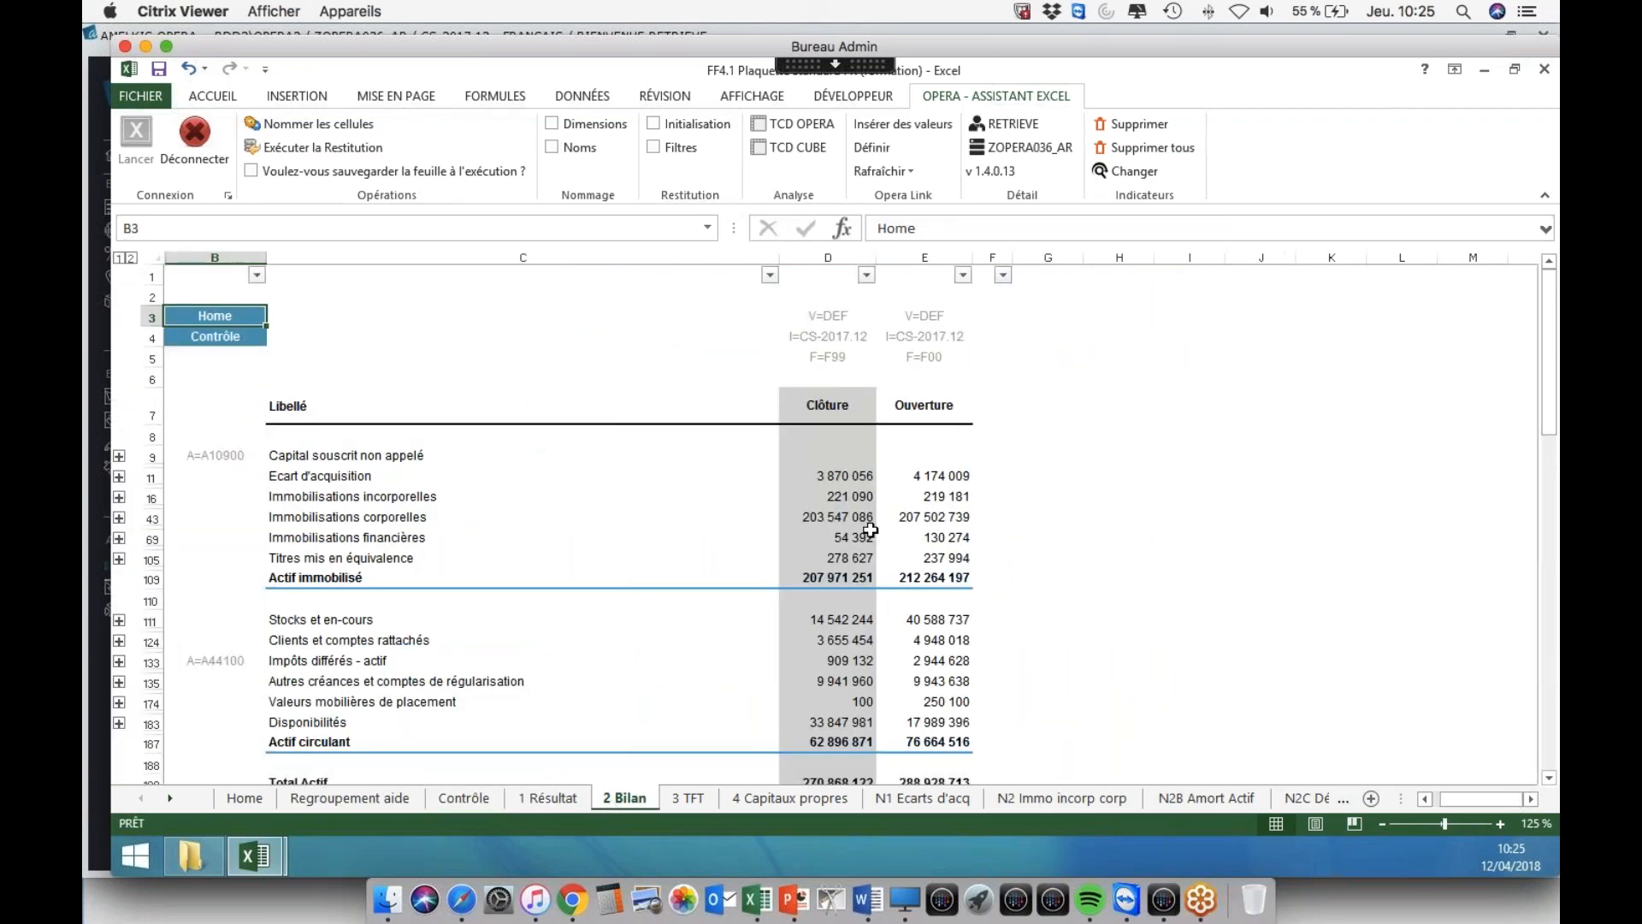
{"action": "left_click", "coordinate": [972, 501]}
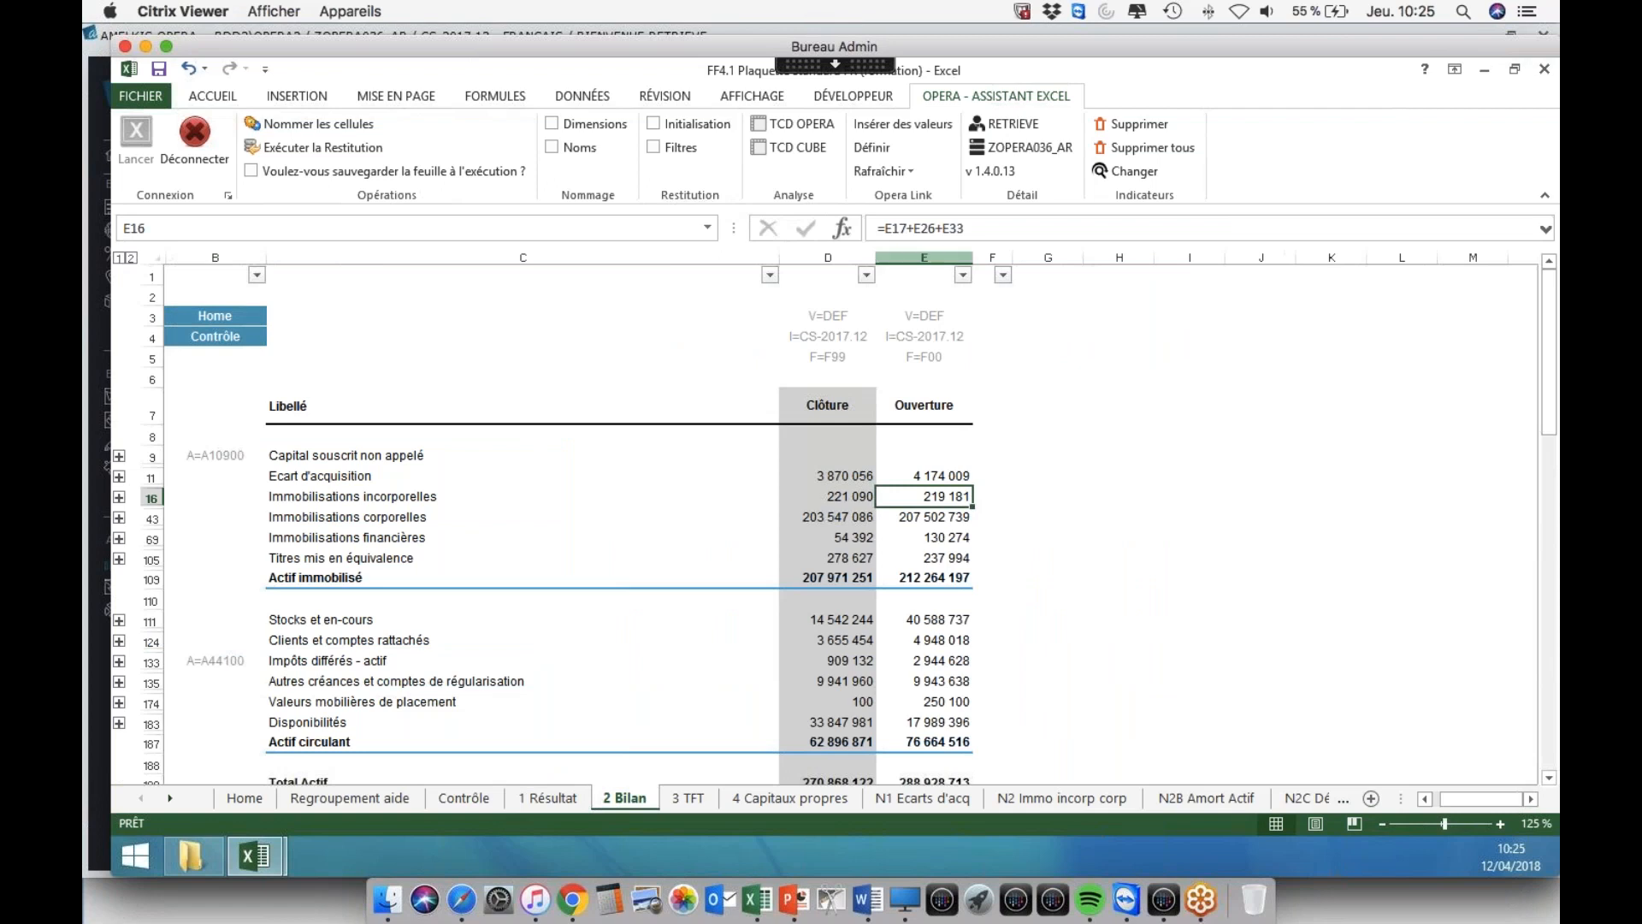
{"action": "left_click", "coordinate": [826, 499]}
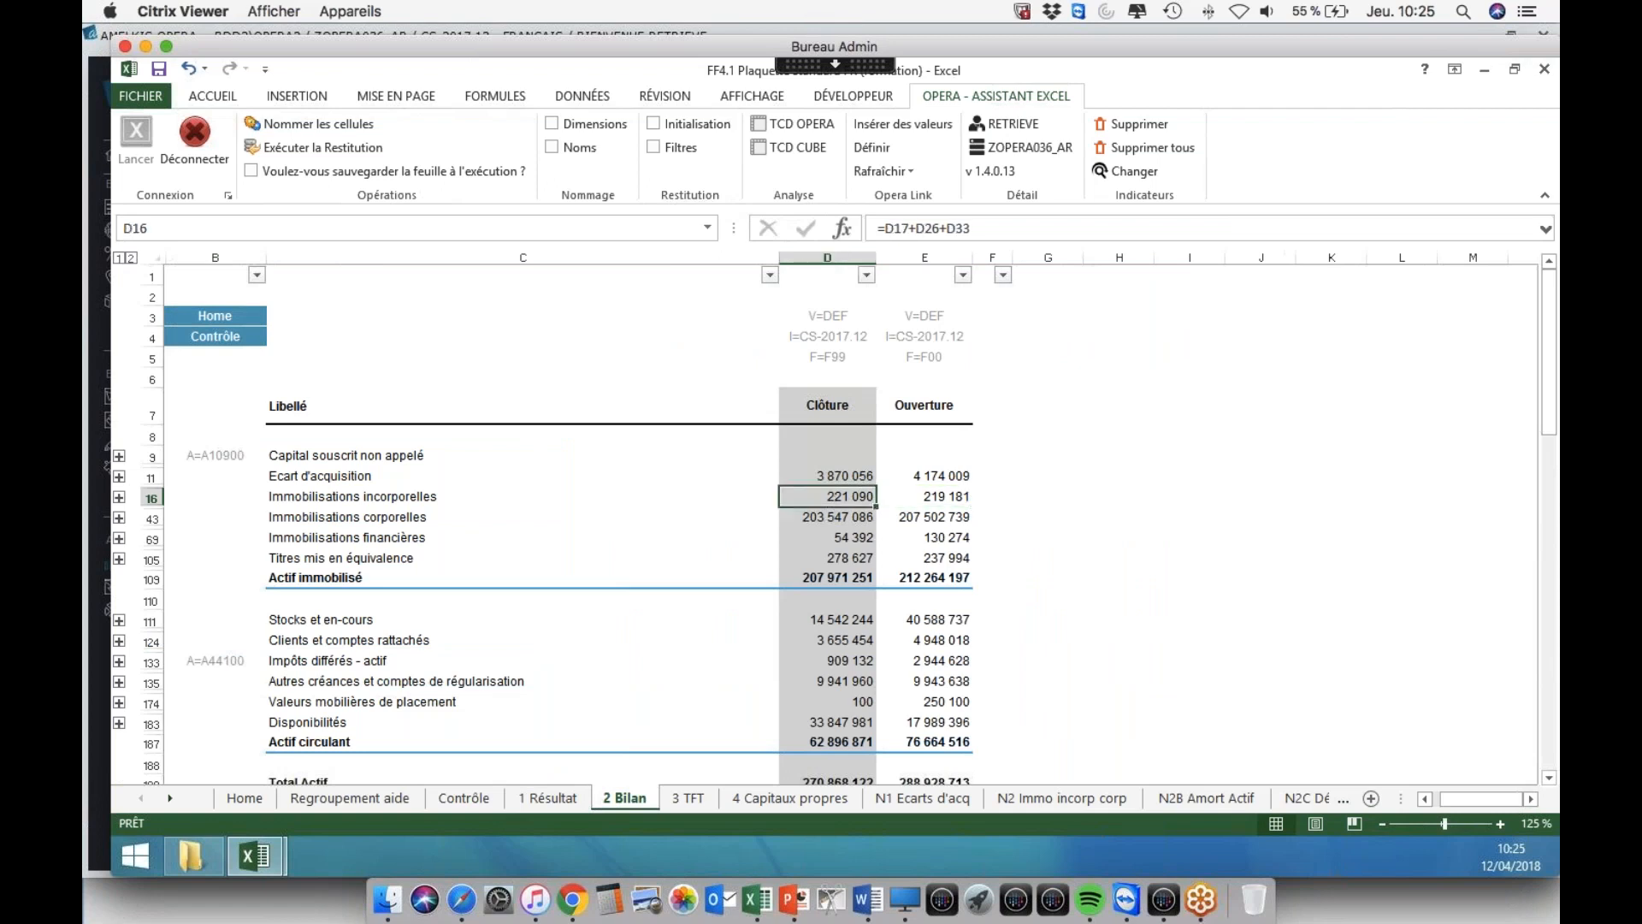
{"action": "left_click", "coordinate": [835, 700]}
{"action": "left_click", "coordinate": [871, 525]}
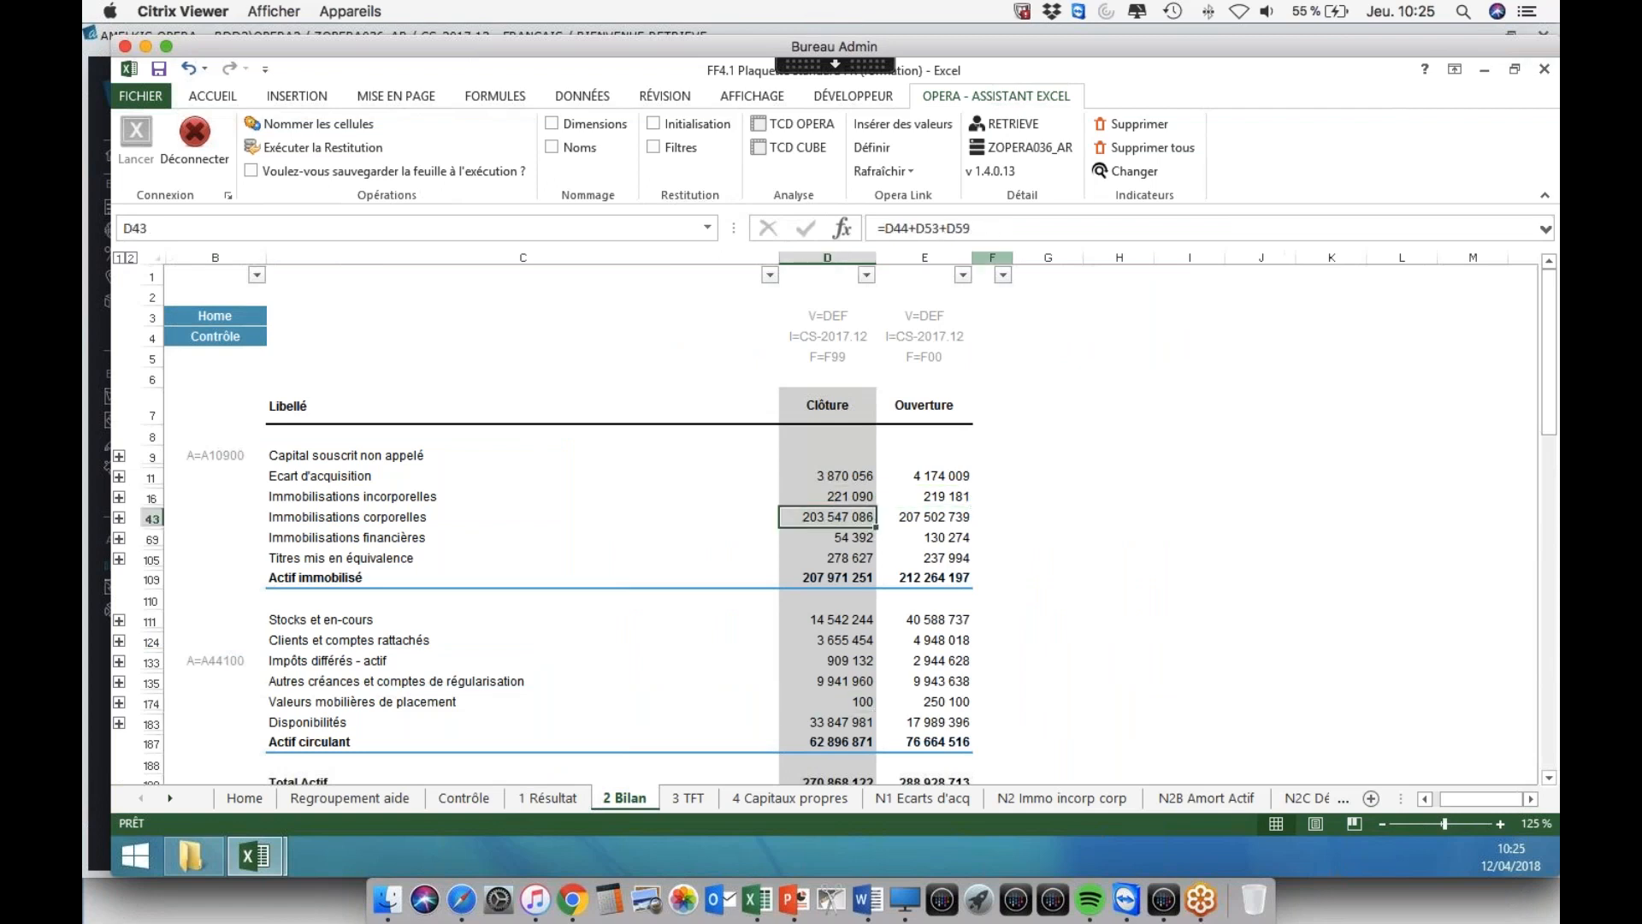
{"action": "left_click", "coordinate": [1050, 229]}
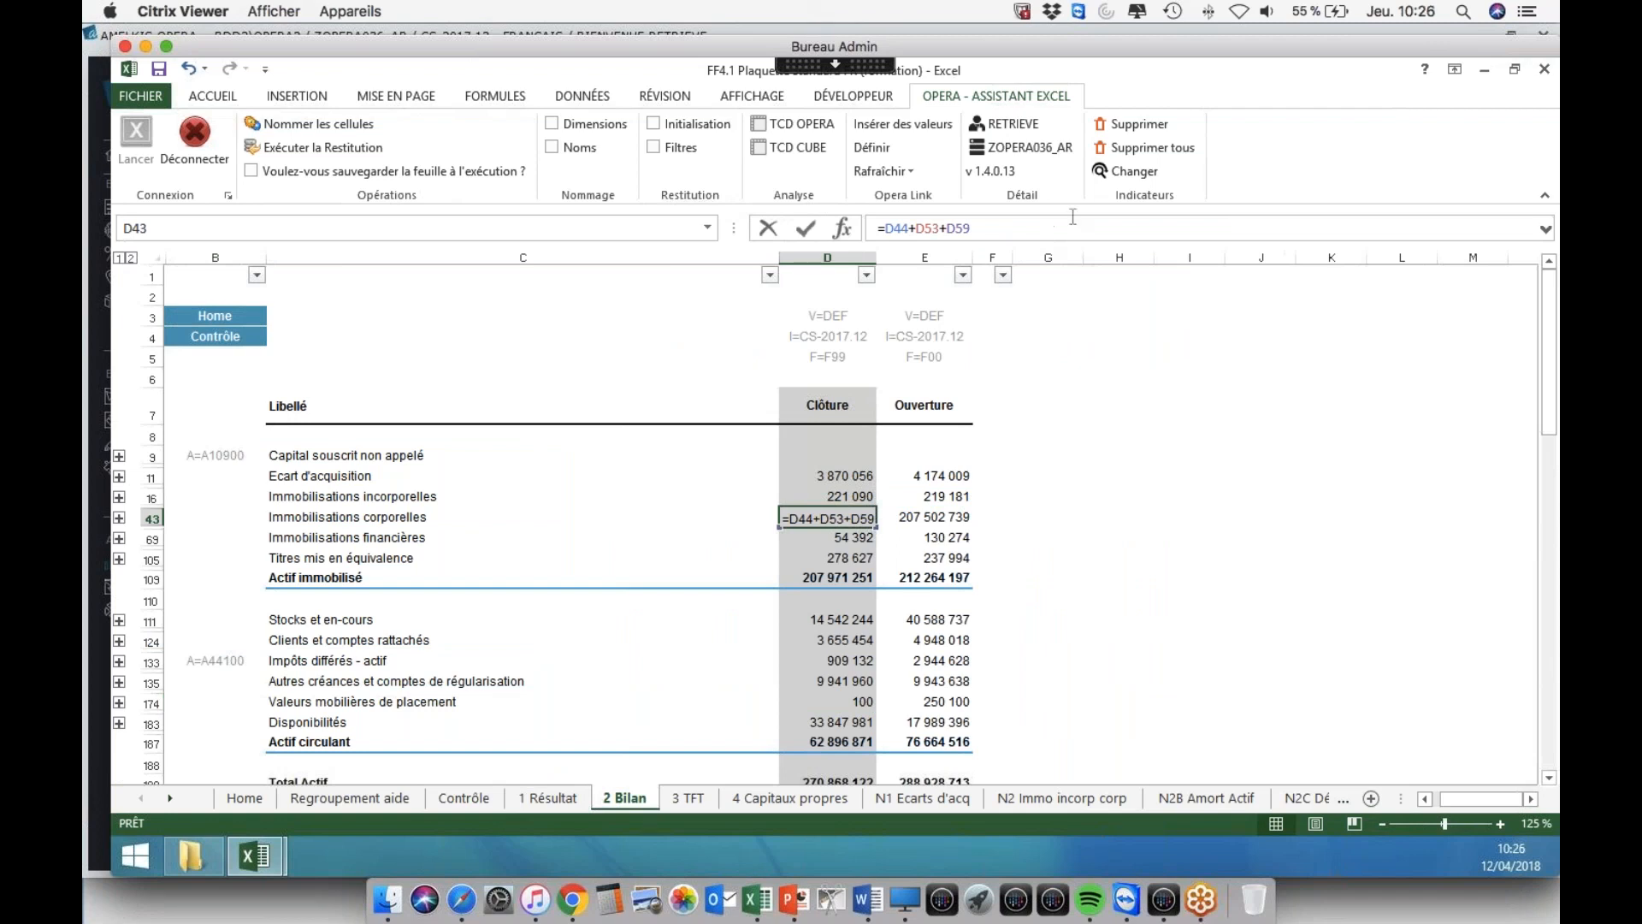
{"action": "key", "text": "Escape"}
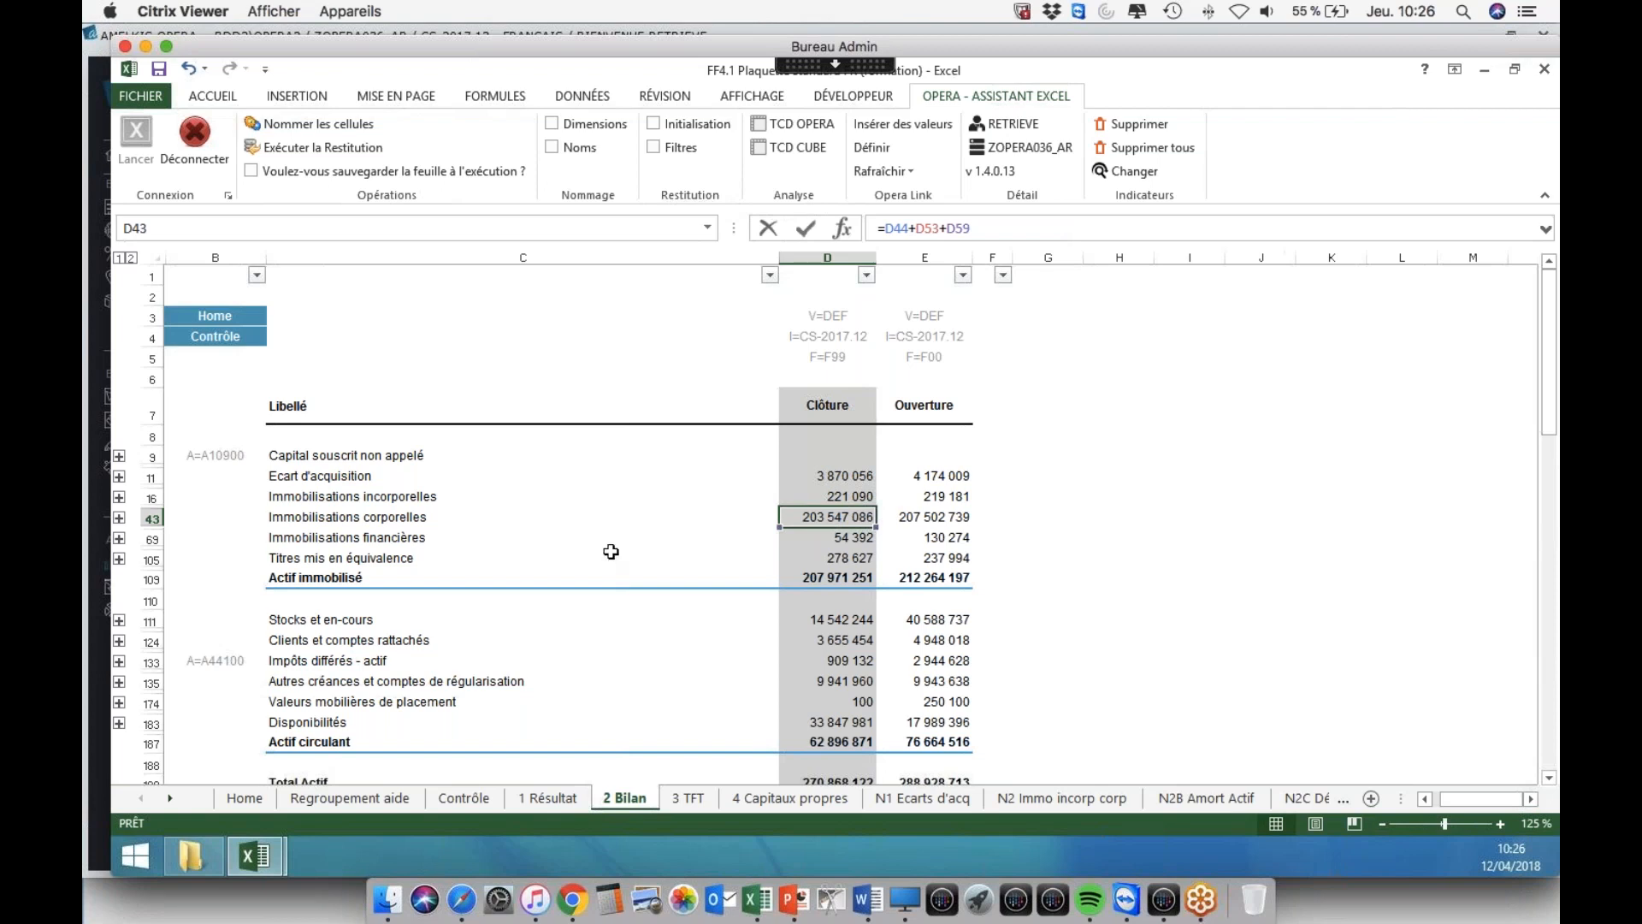
- On the N2 Immo incorp corp sheet, include the VIDE rows in the column A filter and look through the full table
{"action": "left_click", "coordinate": [803, 797]}
{"action": "left_click", "coordinate": [1011, 798]}
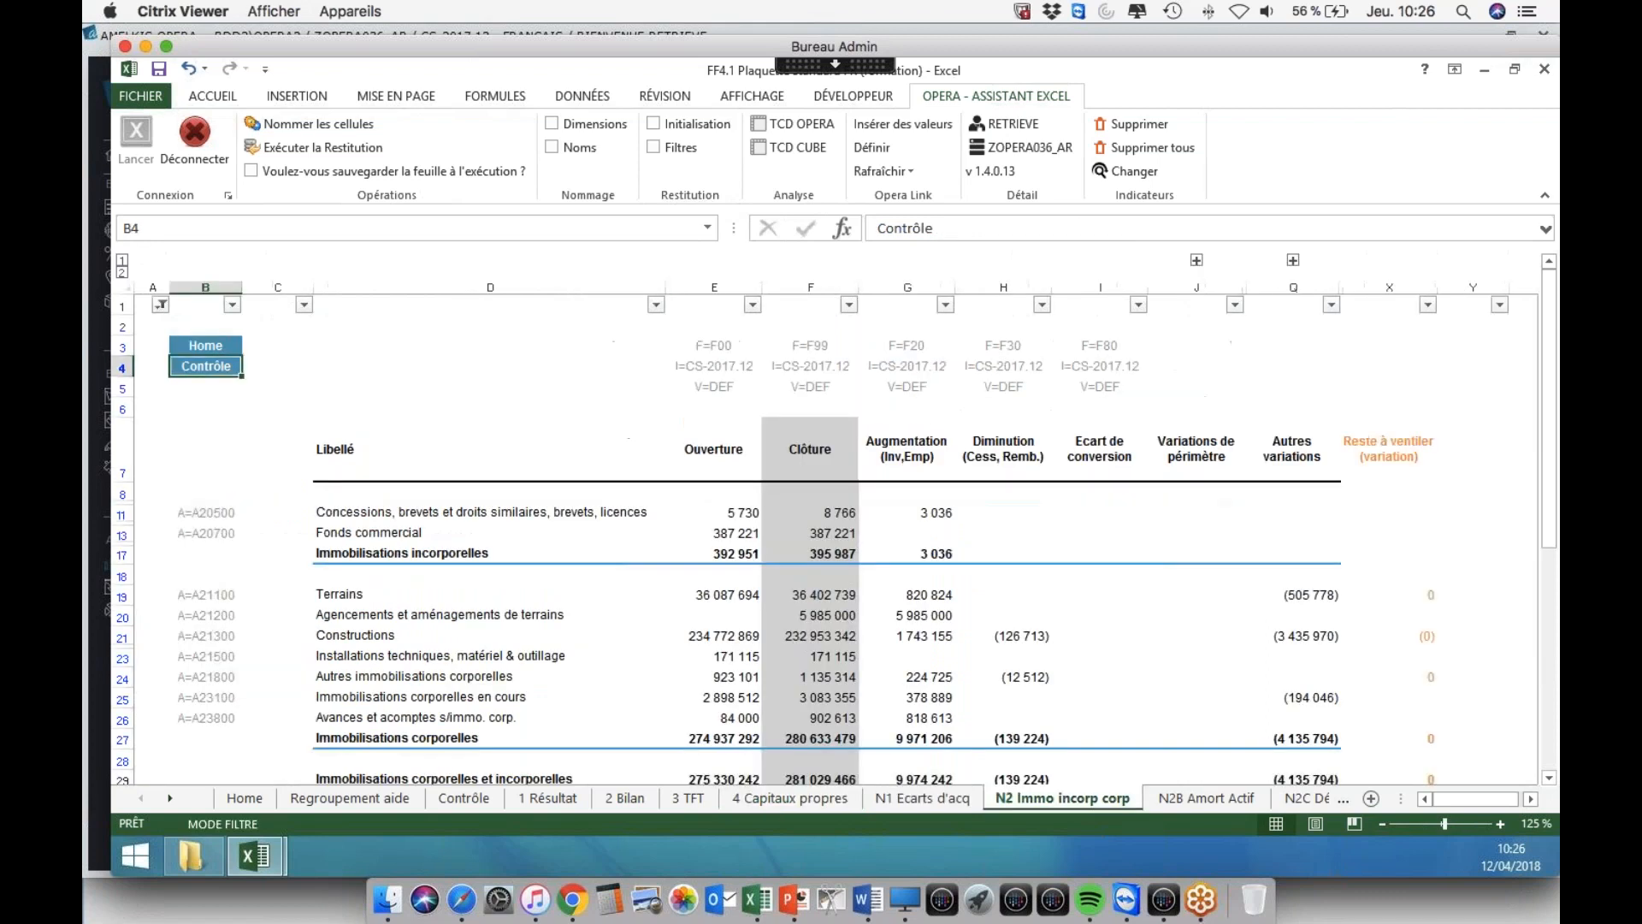
{"action": "left_click", "coordinate": [161, 304]}
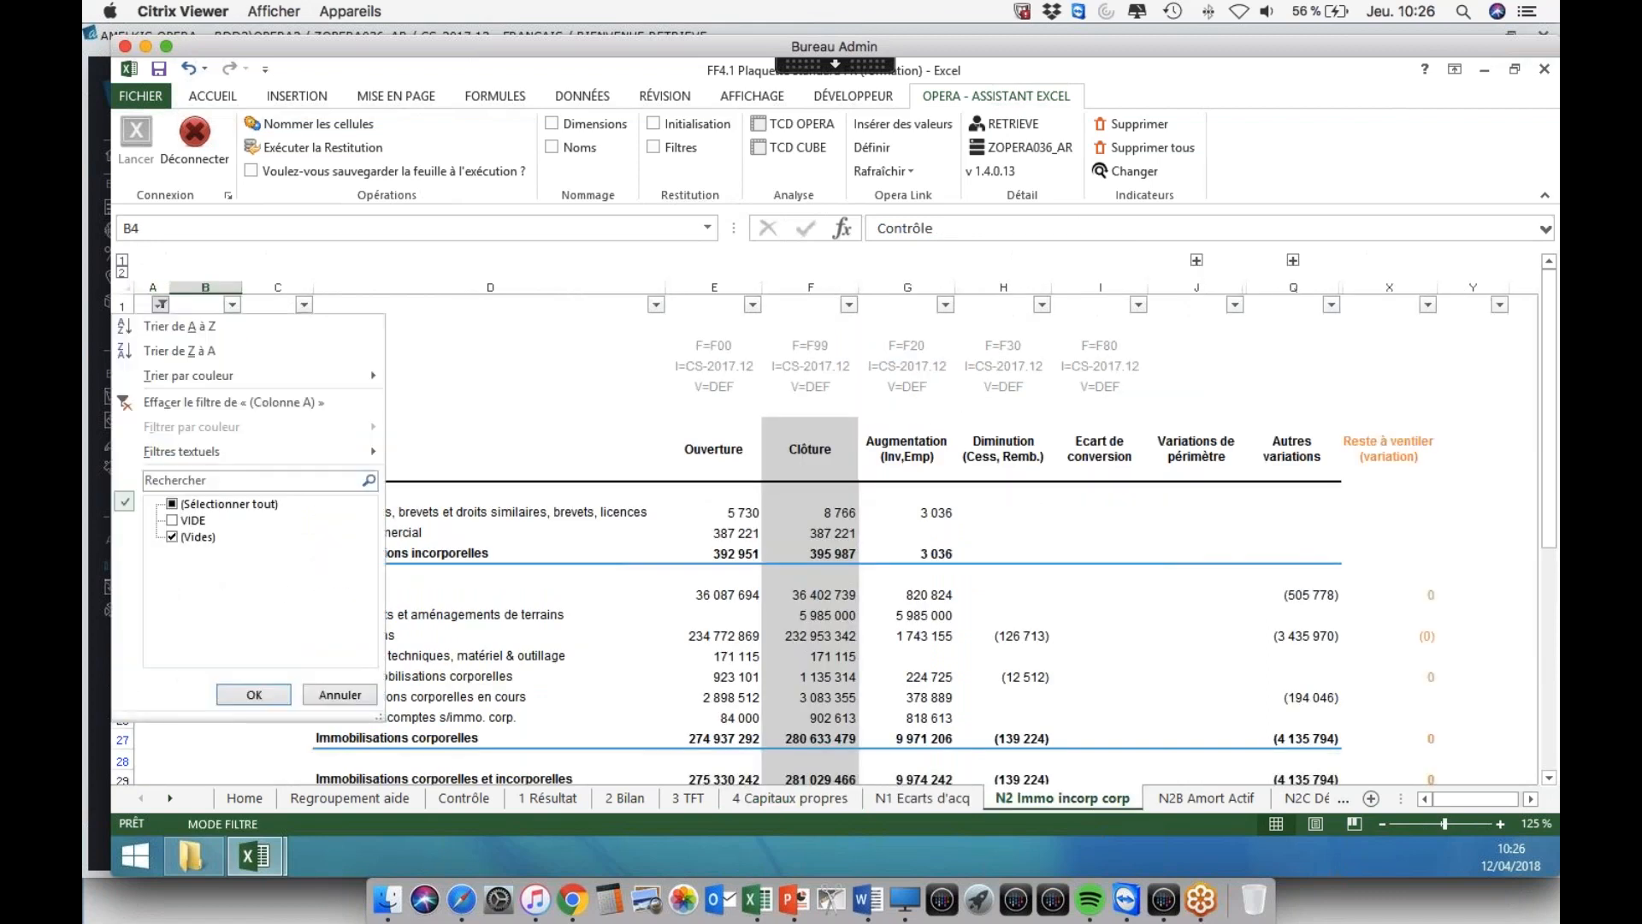
{"action": "left_click", "coordinate": [188, 521]}
{"action": "left_click", "coordinate": [254, 694]}
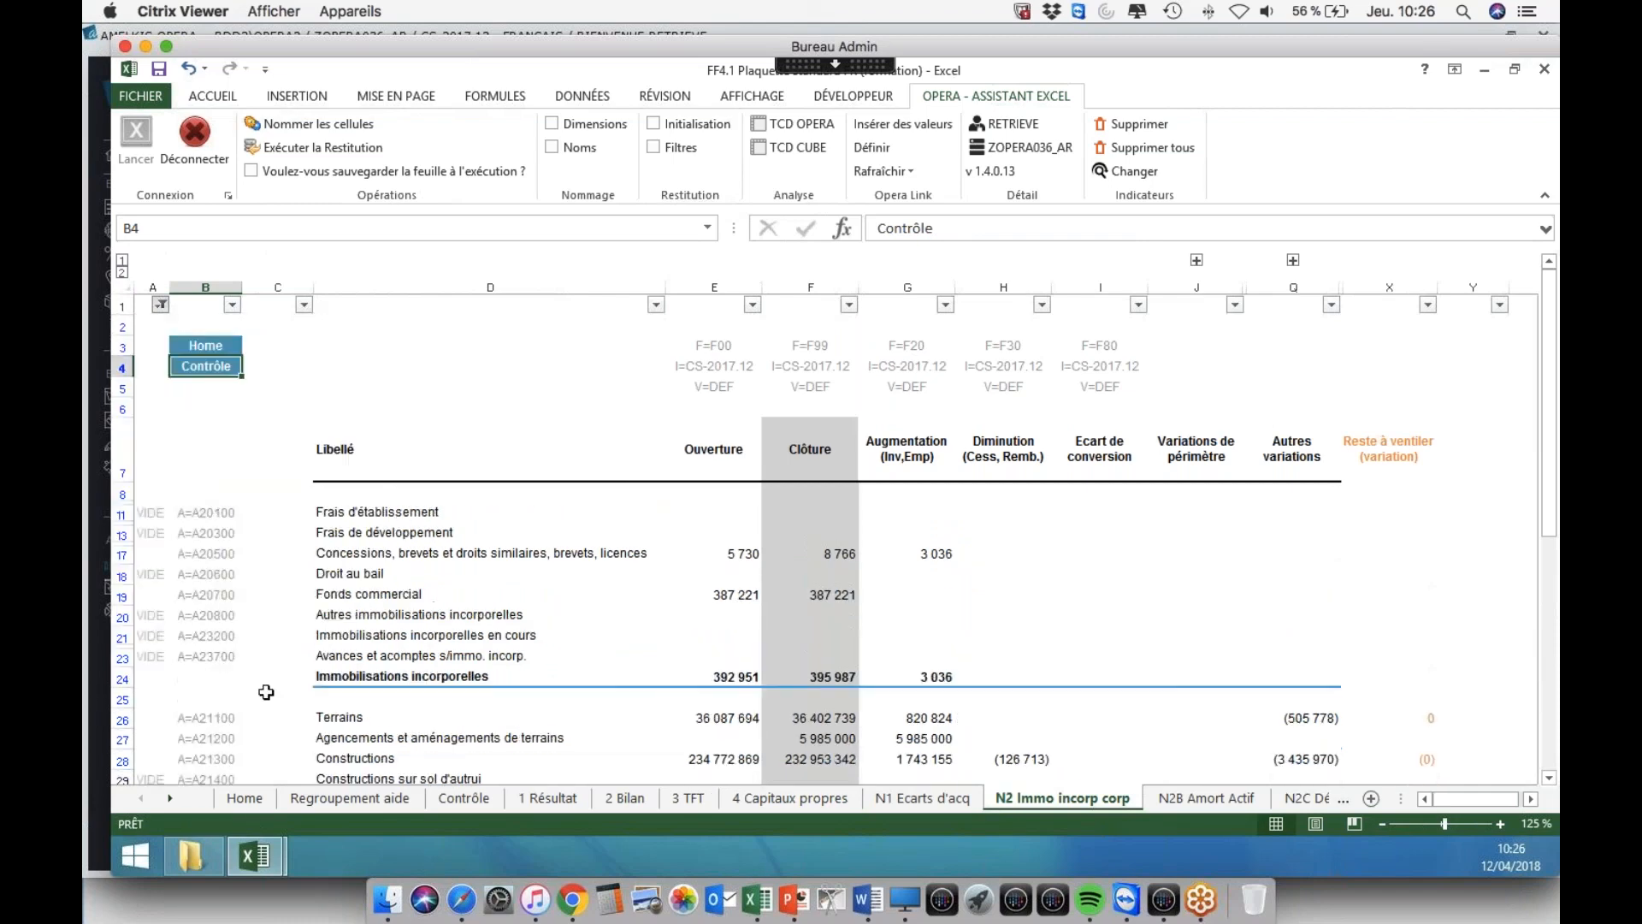
{"action": "left_click", "coordinate": [285, 606]}
{"action": "scroll", "coordinate": [285, 605], "scroll_direction": "down", "scroll_amount": 8}
{"action": "scroll", "coordinate": [274, 550], "scroll_direction": "up", "scroll_amount": 8}
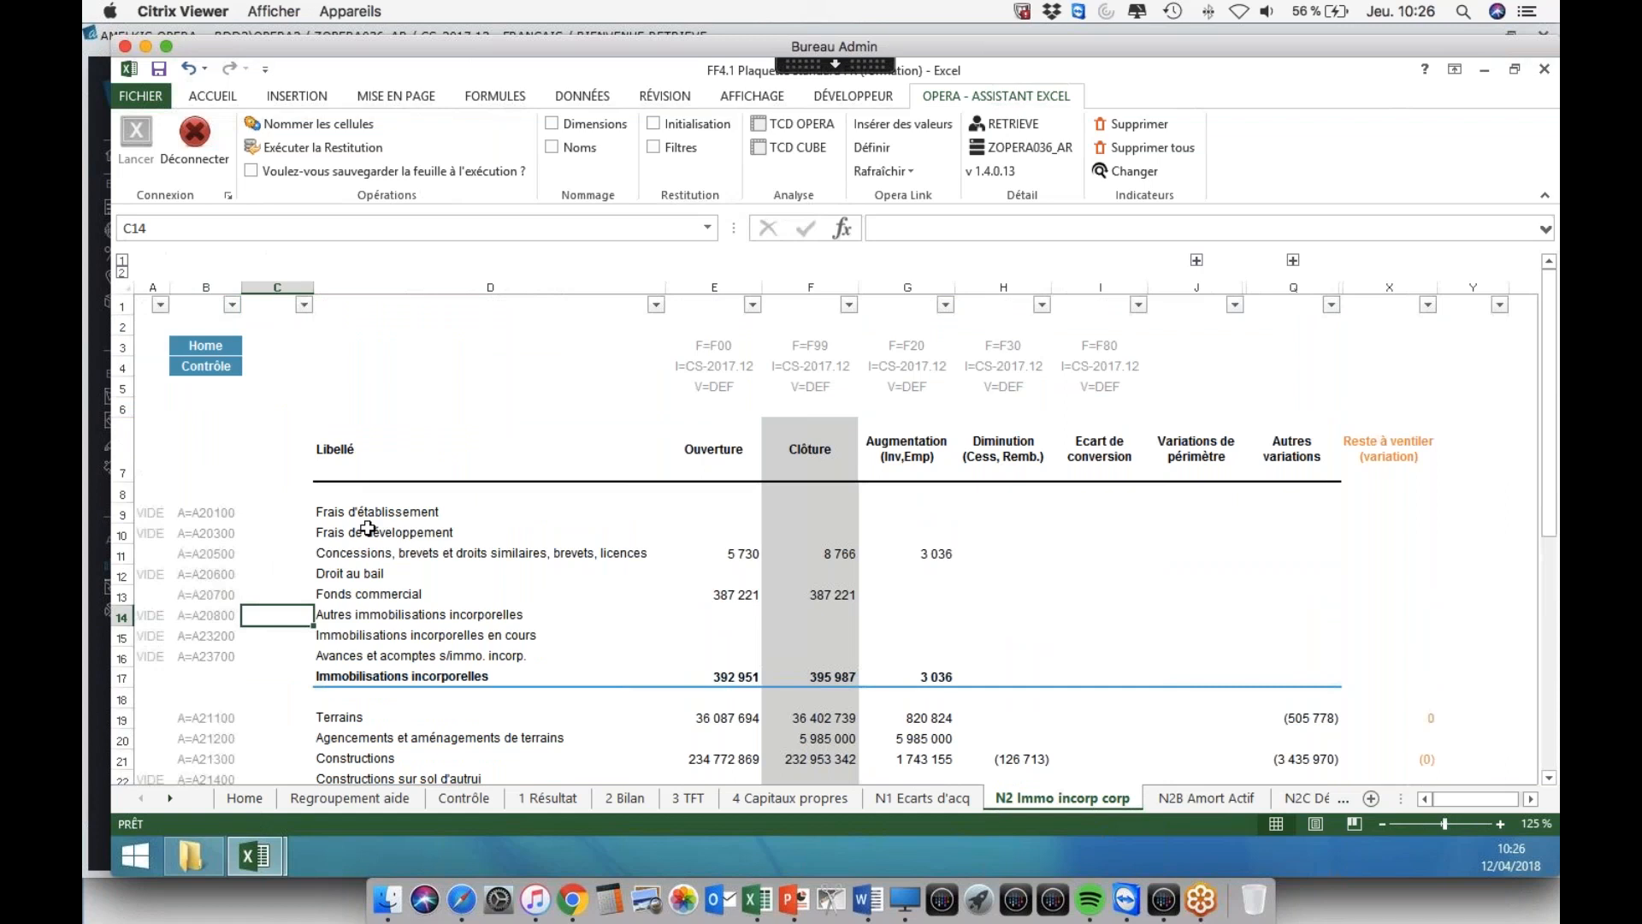
- Exclude the VIDE rows from the column A filter on the N2 Immo incorp corp sheet
{"action": "left_click", "coordinate": [160, 304]}
{"action": "left_click", "coordinate": [174, 520]}
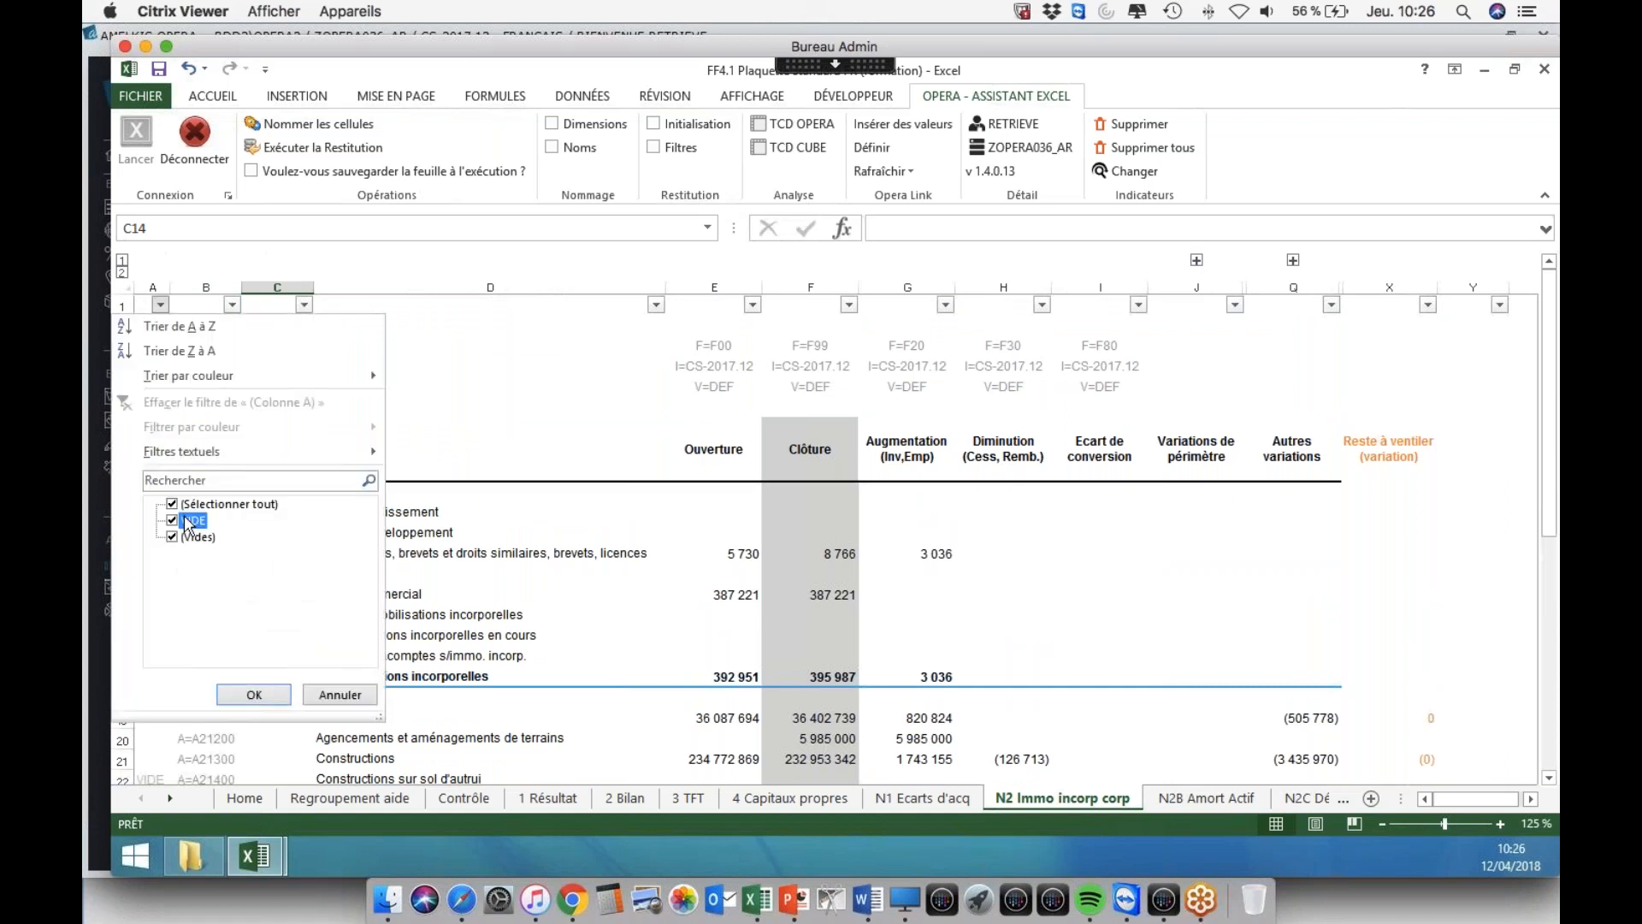
{"action": "left_click", "coordinate": [253, 694]}
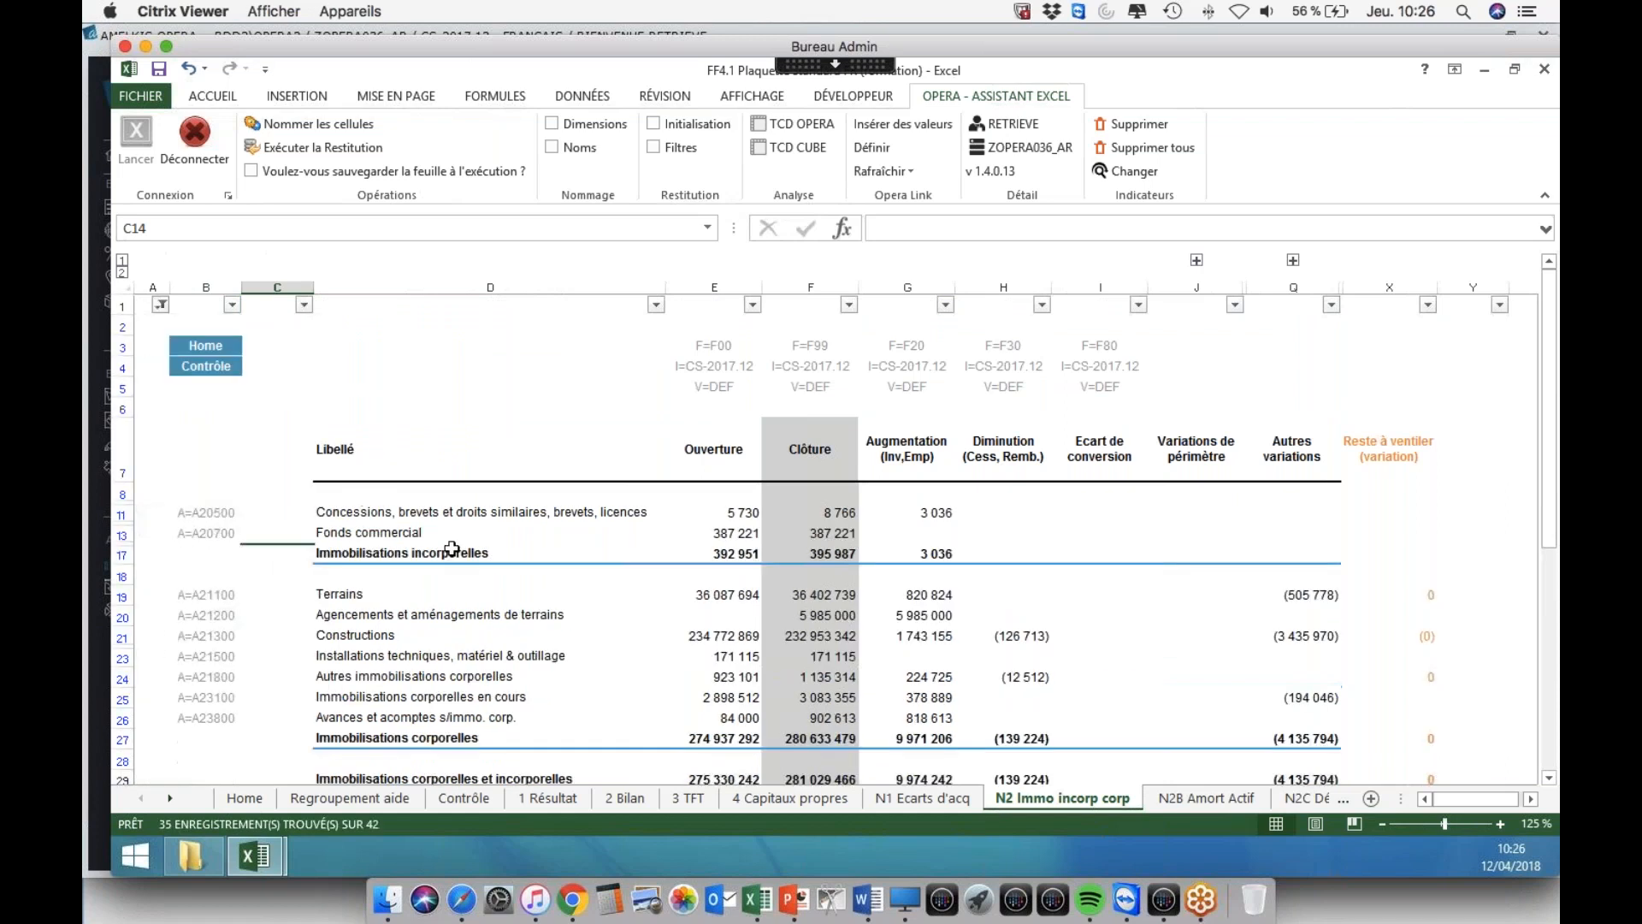
- Inspect the Terrains increase formula in G19 and select the note table from Libellé to Autres variations, through row 33
{"action": "left_click", "coordinate": [883, 600]}
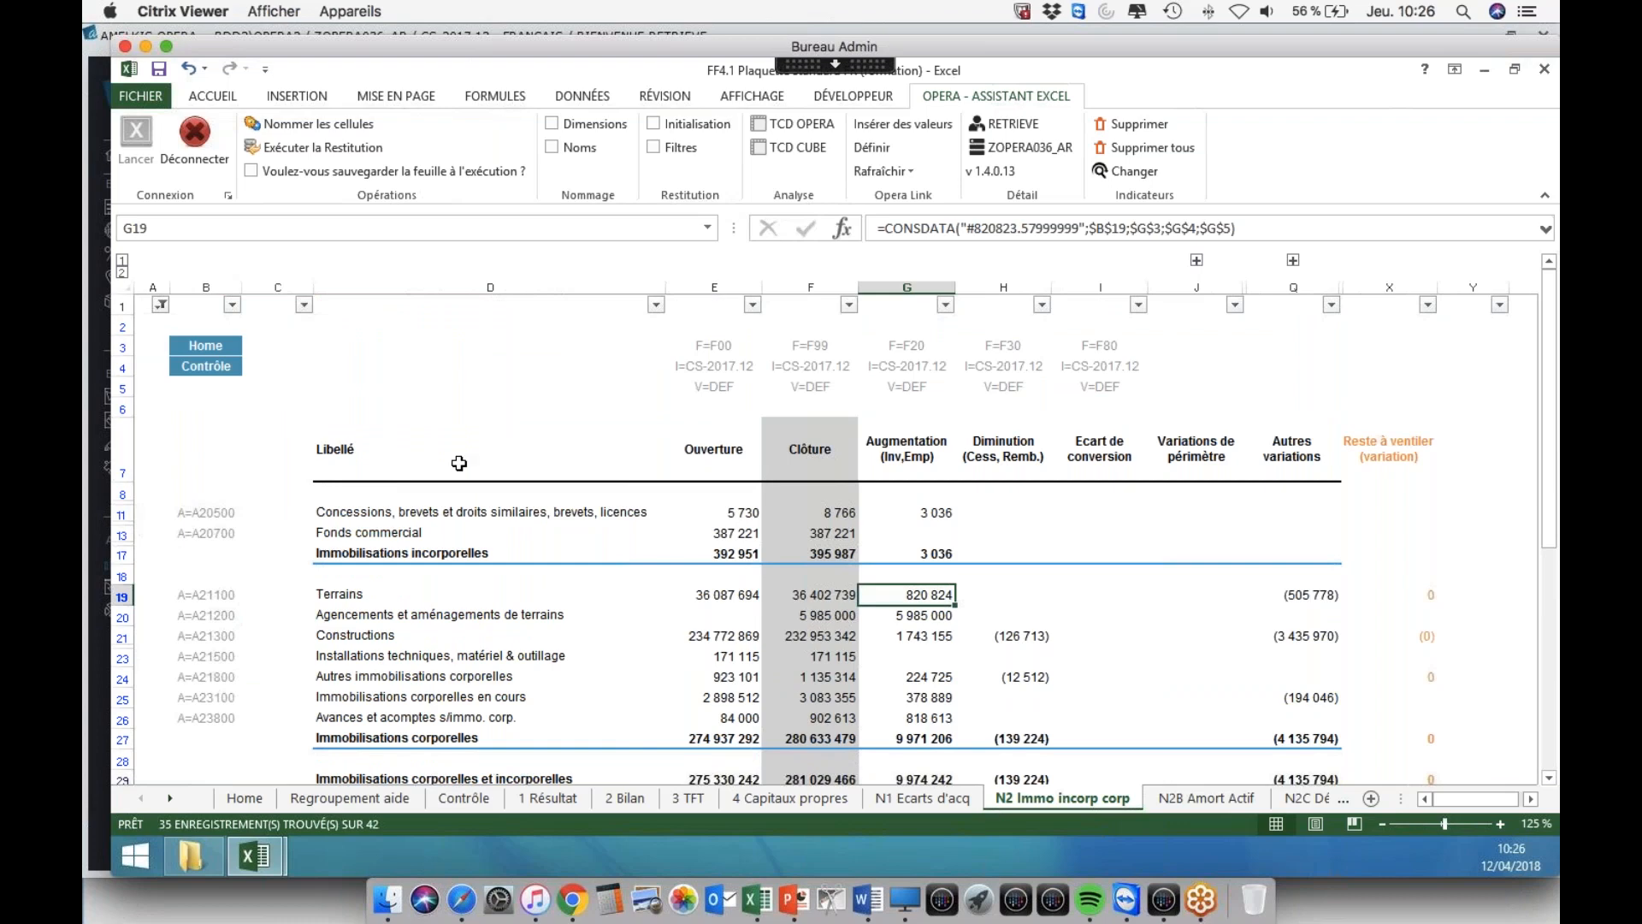
{"action": "scroll", "coordinate": [459, 462], "scroll_direction": "down", "scroll_amount": 4}
{"action": "scroll", "coordinate": [513, 466], "scroll_direction": "up", "scroll_amount": 4}
{"action": "left_click_drag", "start_coordinate": [462, 432], "coordinate": [1223, 436]}
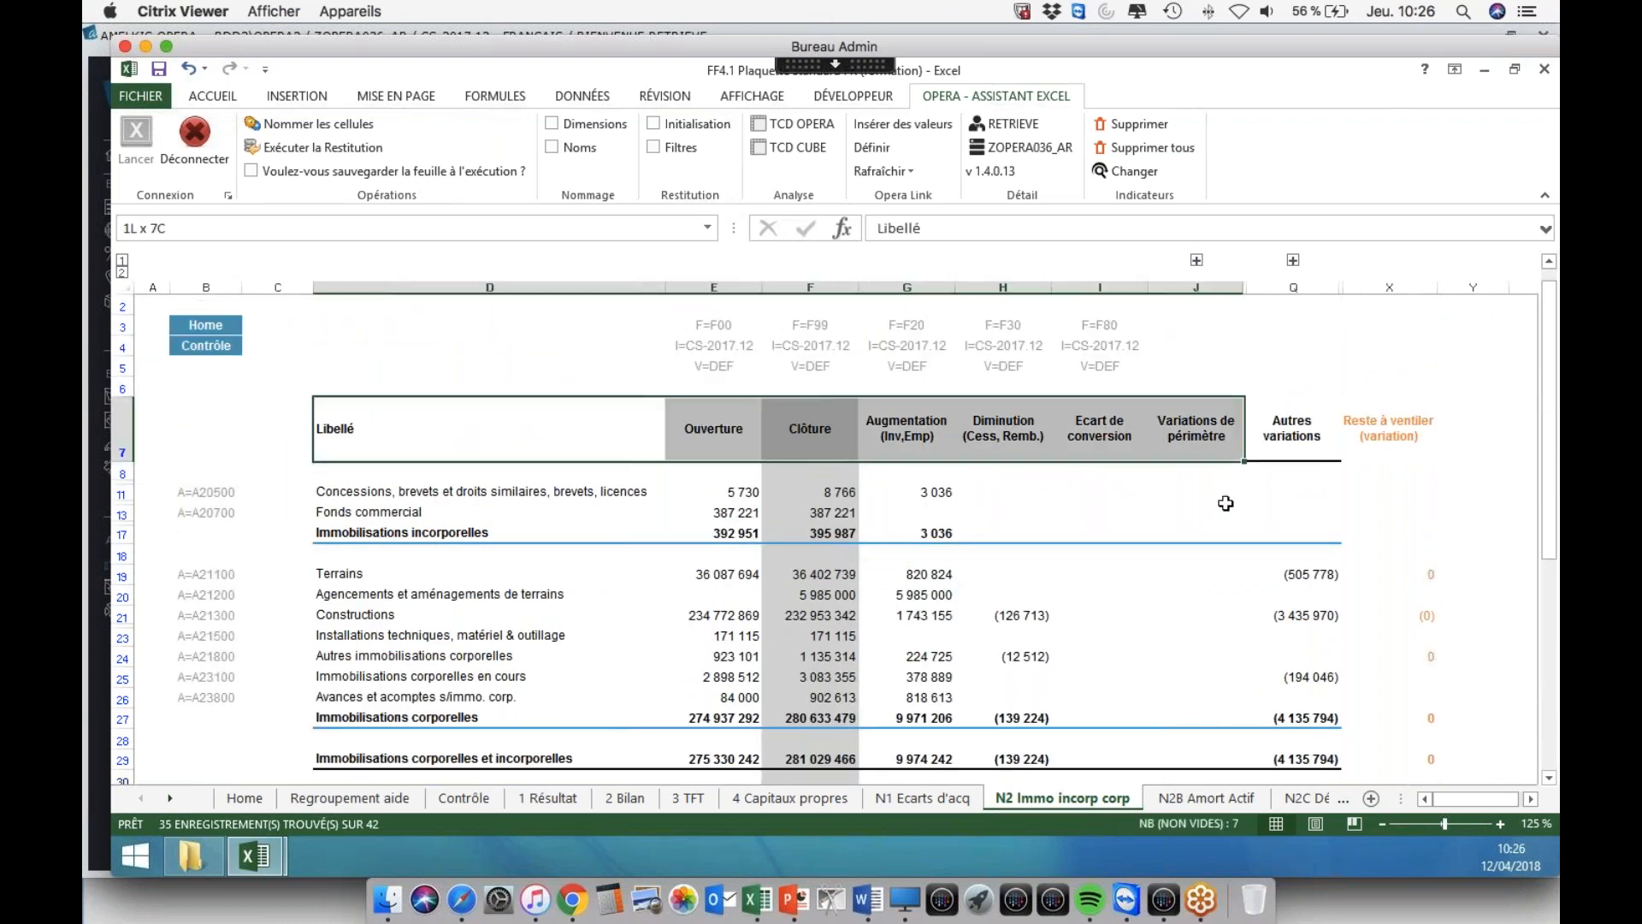
{"action": "left_click_drag", "start_coordinate": [1225, 503], "coordinate": [1270, 676]}
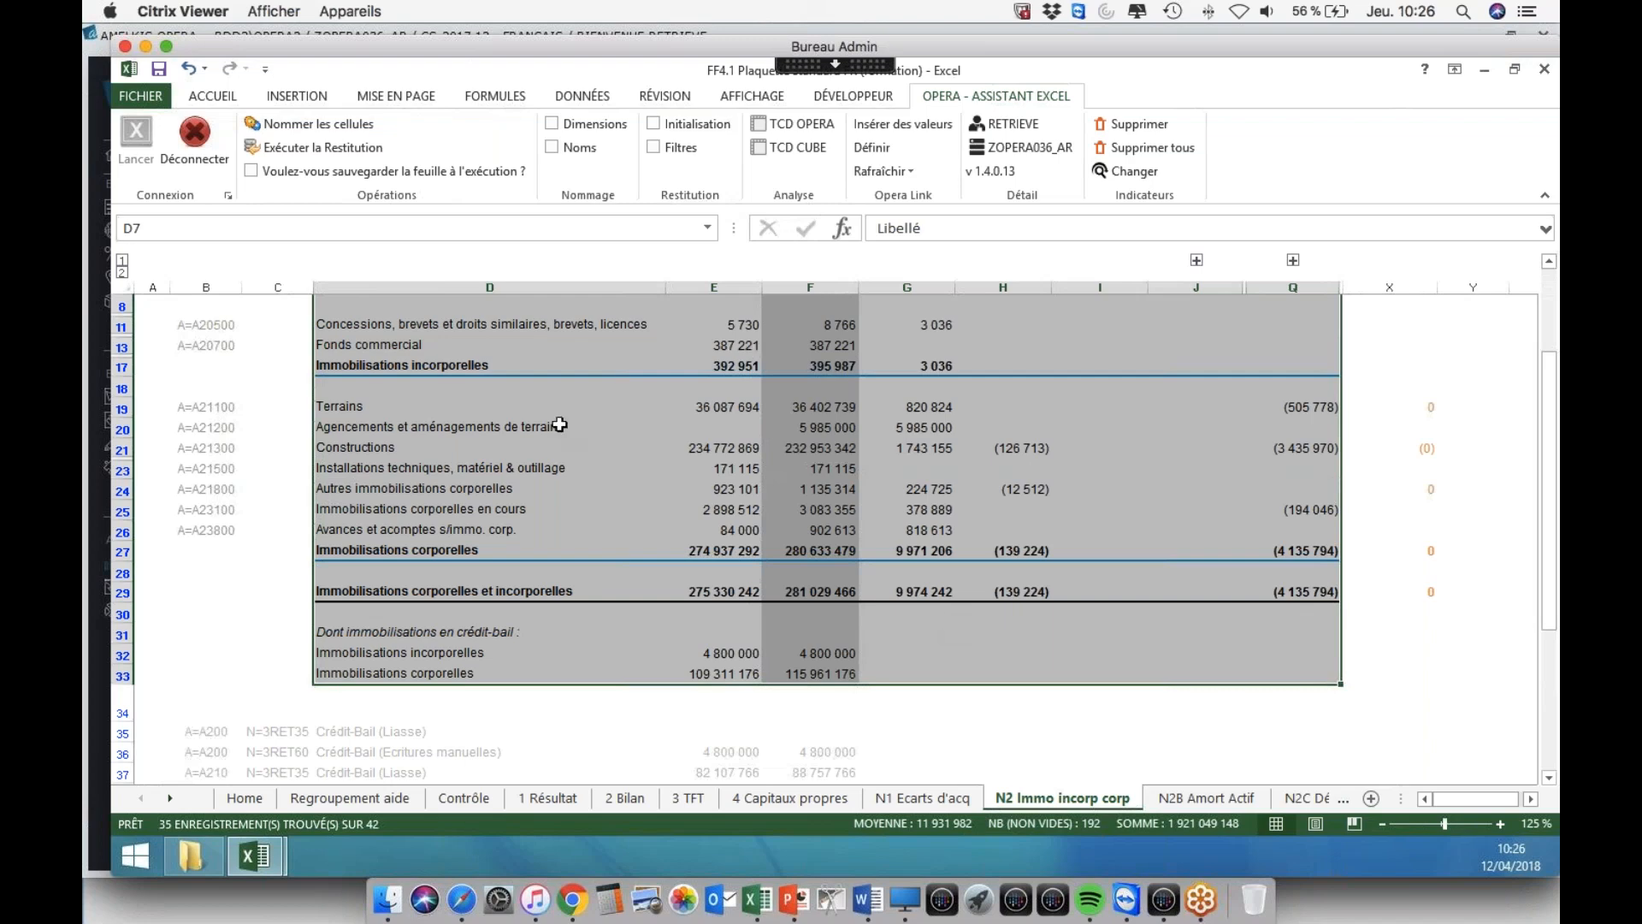
{"action": "scroll", "coordinate": [559, 425], "scroll_direction": "up", "scroll_amount": 3}
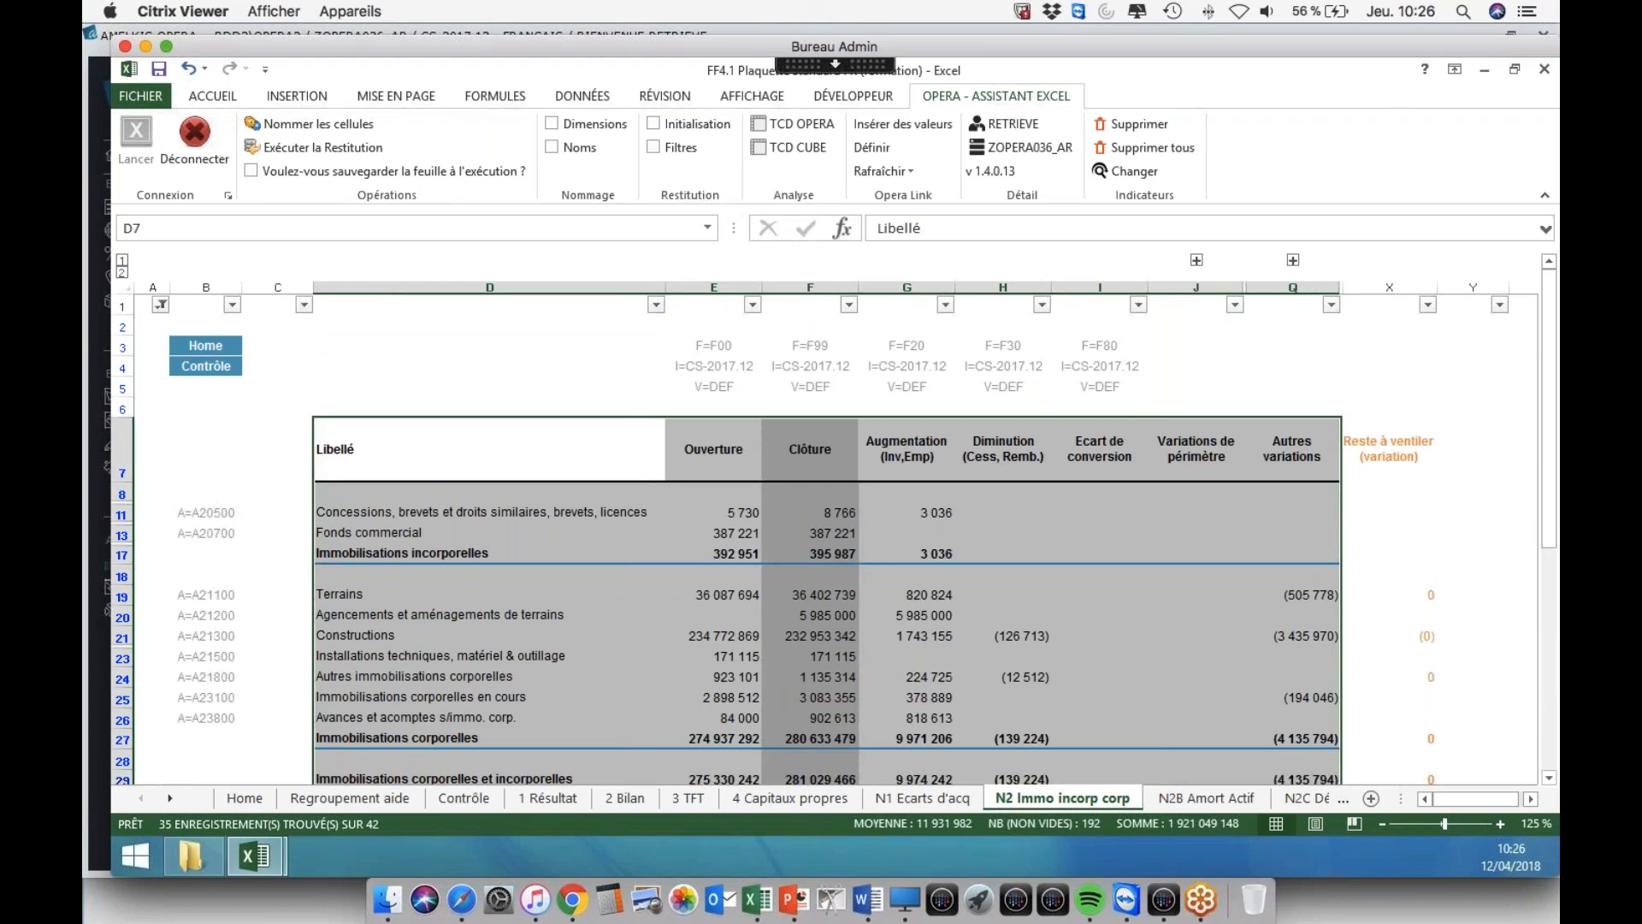
- Include the VIDE rows in the column A filter on the N2 Immo incorp corp sheet and inspect the formula in A10
{"action": "left_click", "coordinate": [489, 533]}
{"action": "left_click", "coordinate": [160, 304]}
{"action": "left_click", "coordinate": [174, 503]}
{"action": "left_click", "coordinate": [255, 692]}
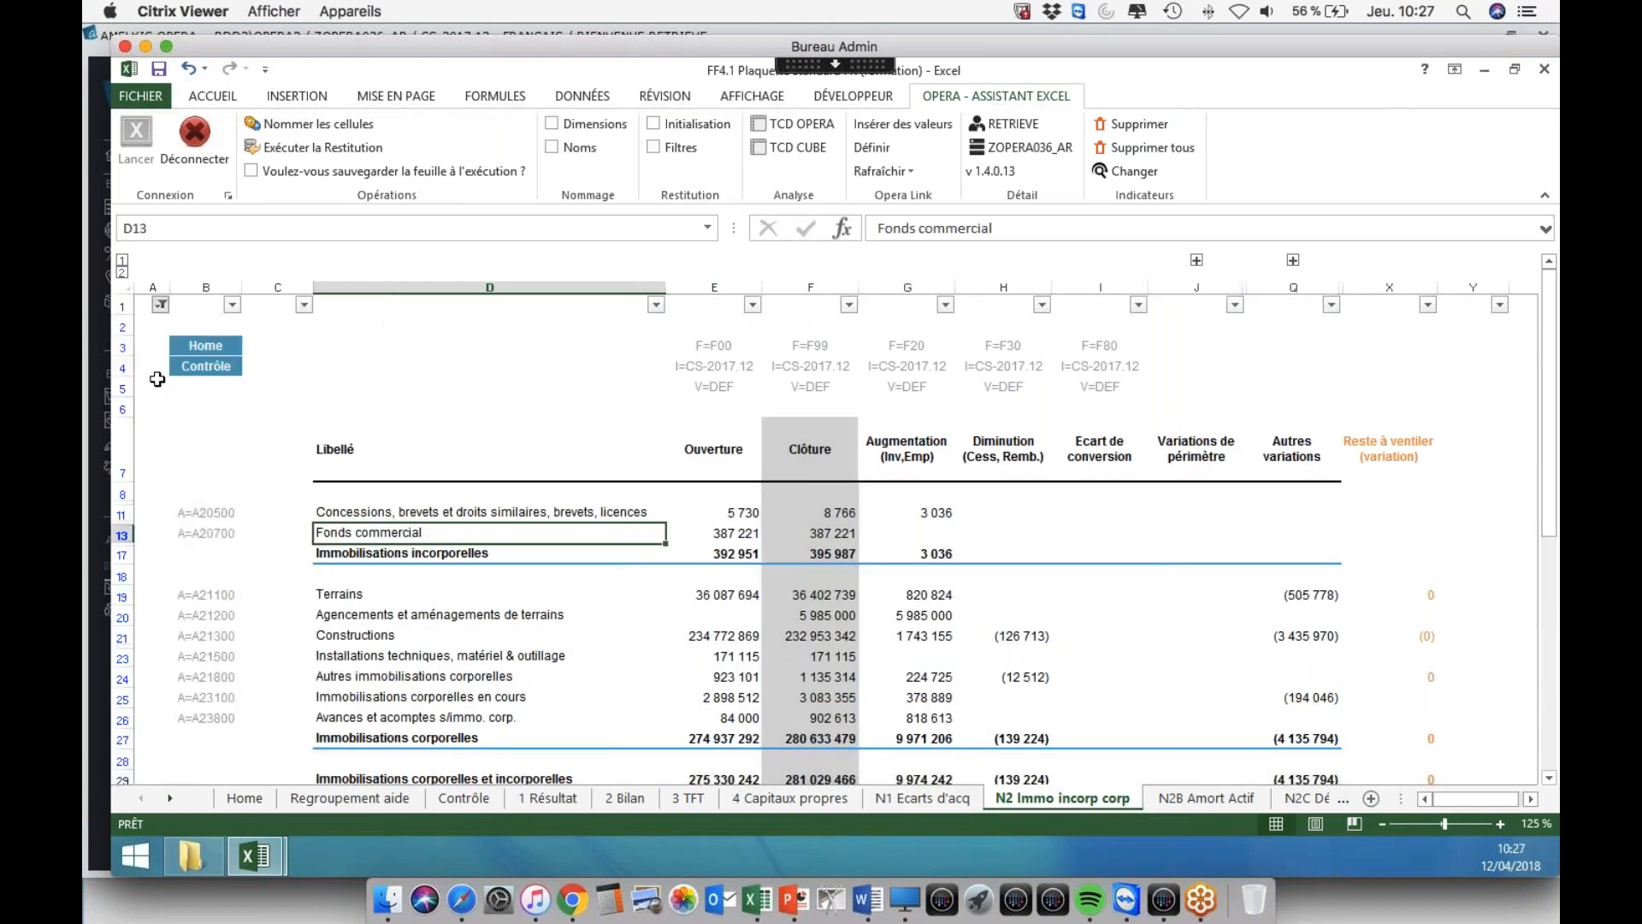
{"action": "left_click", "coordinate": [161, 305]}
{"action": "left_click", "coordinate": [248, 693]}
{"action": "left_click", "coordinate": [158, 530]}
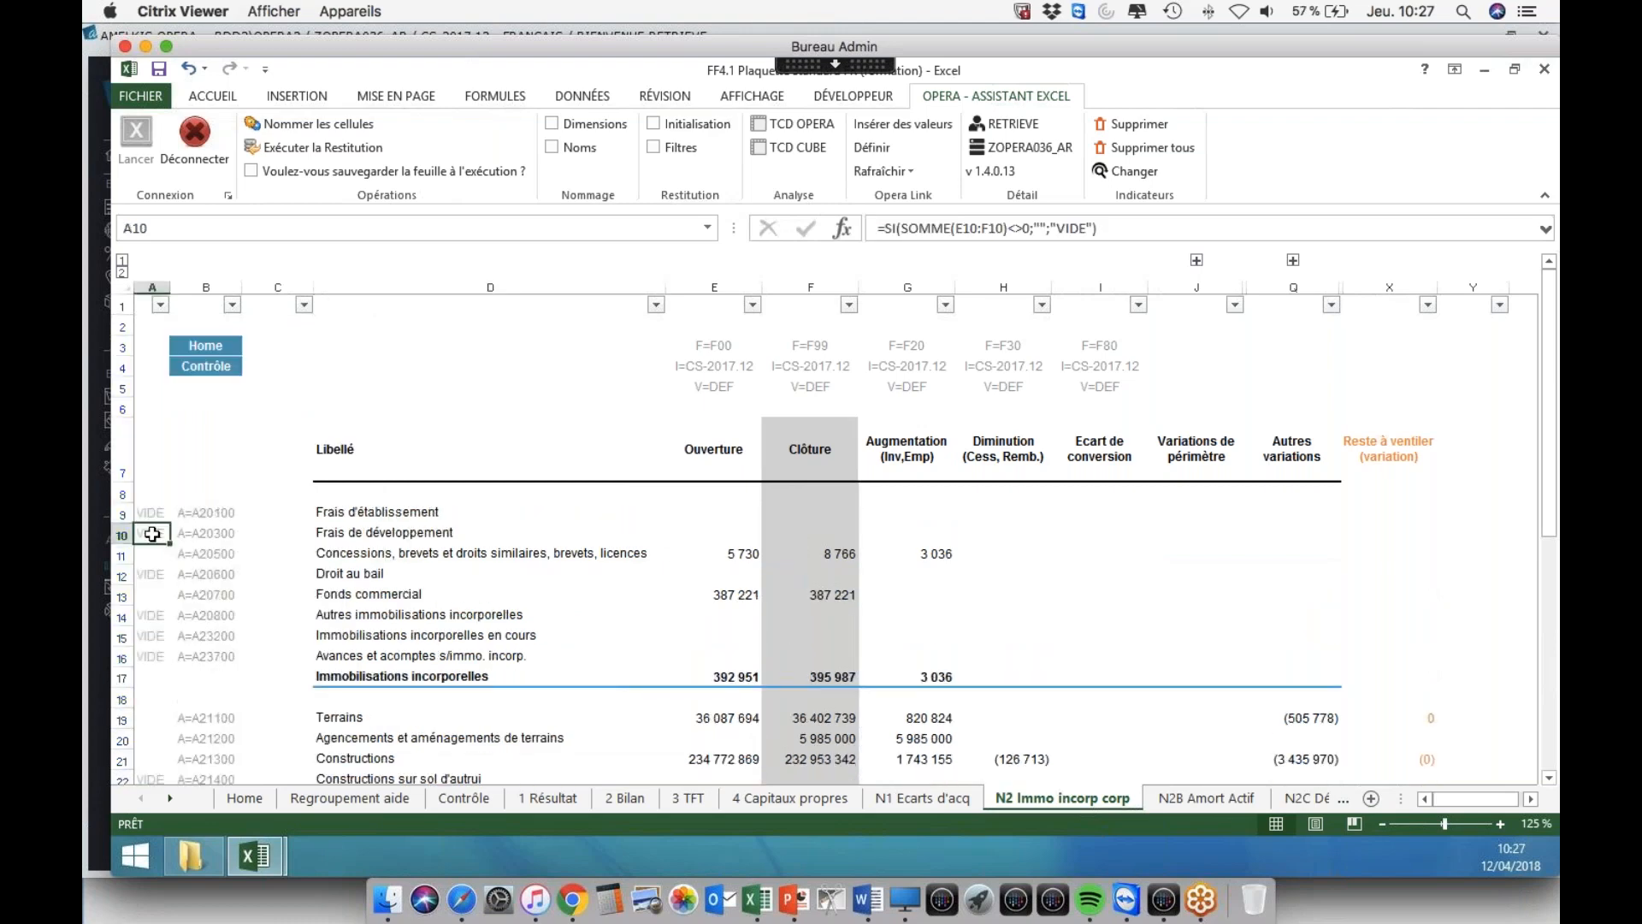
{"action": "left_click", "coordinate": [961, 229]}
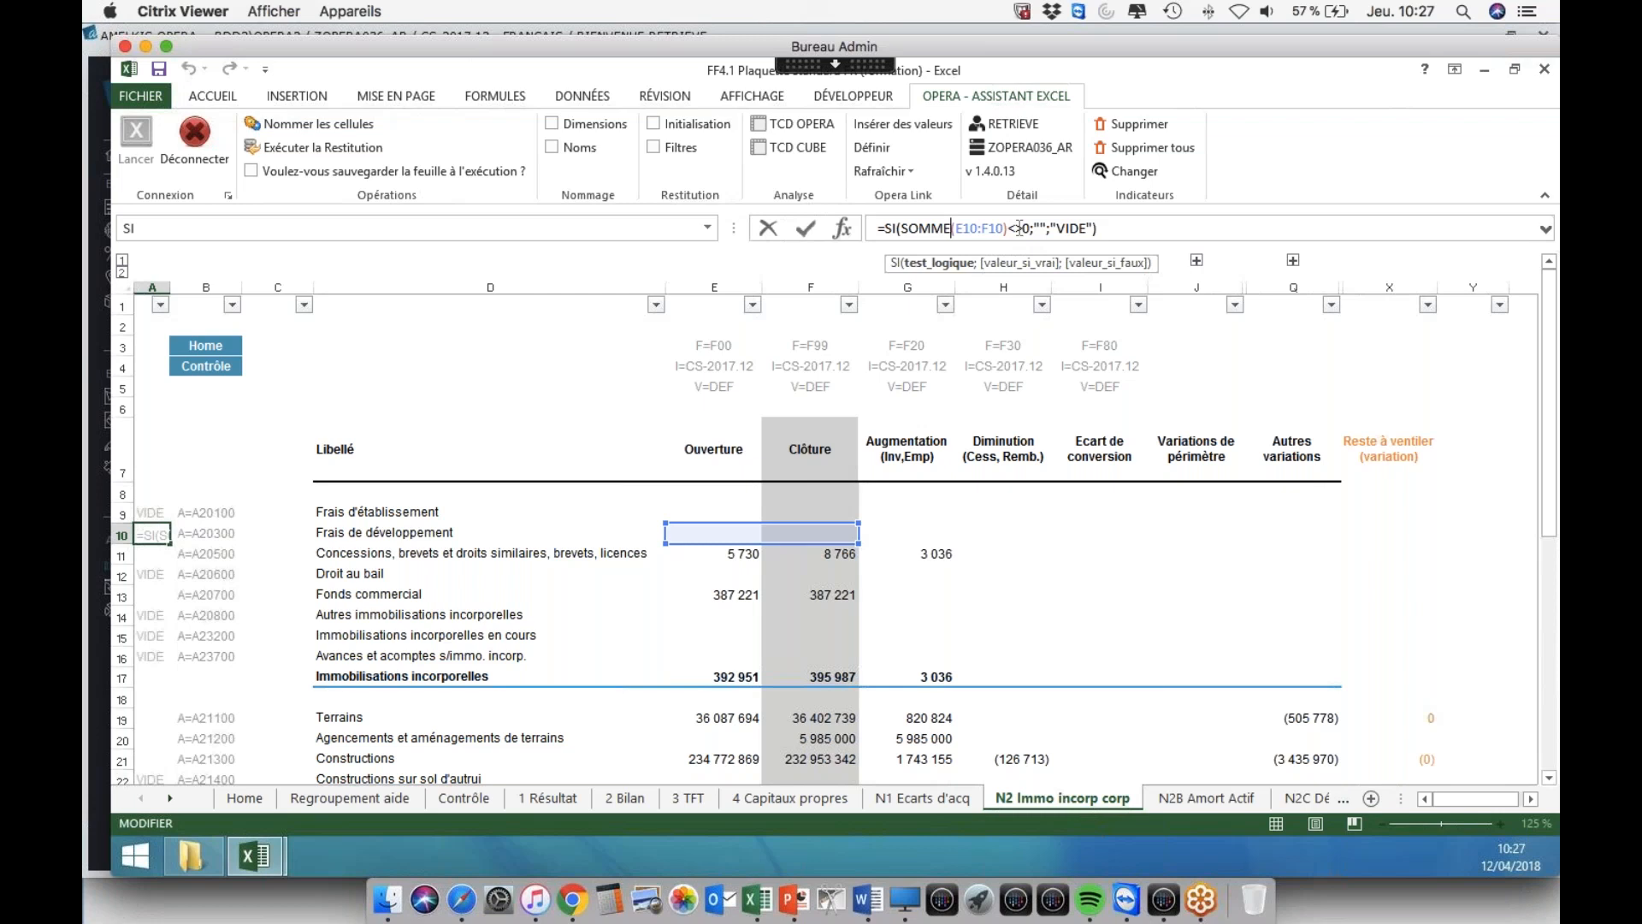
{"action": "key", "text": "Return"}
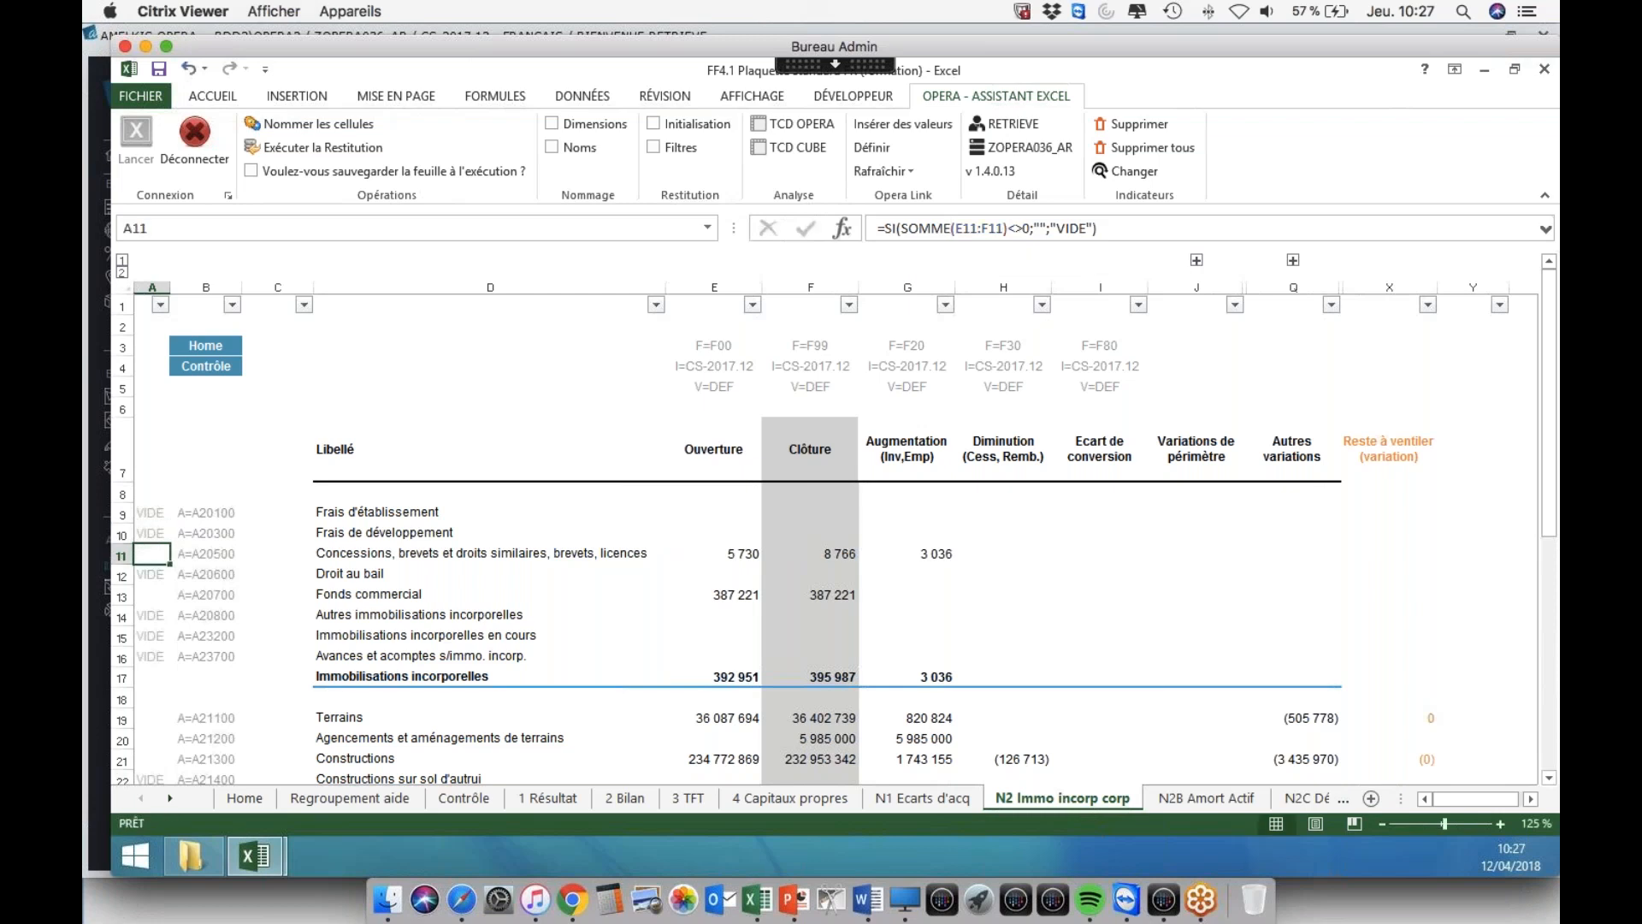
- Exclude the VIDE rows from the column A filter on the N2 Immo incorp corp sheet
{"action": "left_click", "coordinate": [160, 305]}
{"action": "left_click", "coordinate": [188, 520]}
{"action": "left_click", "coordinate": [254, 694]}
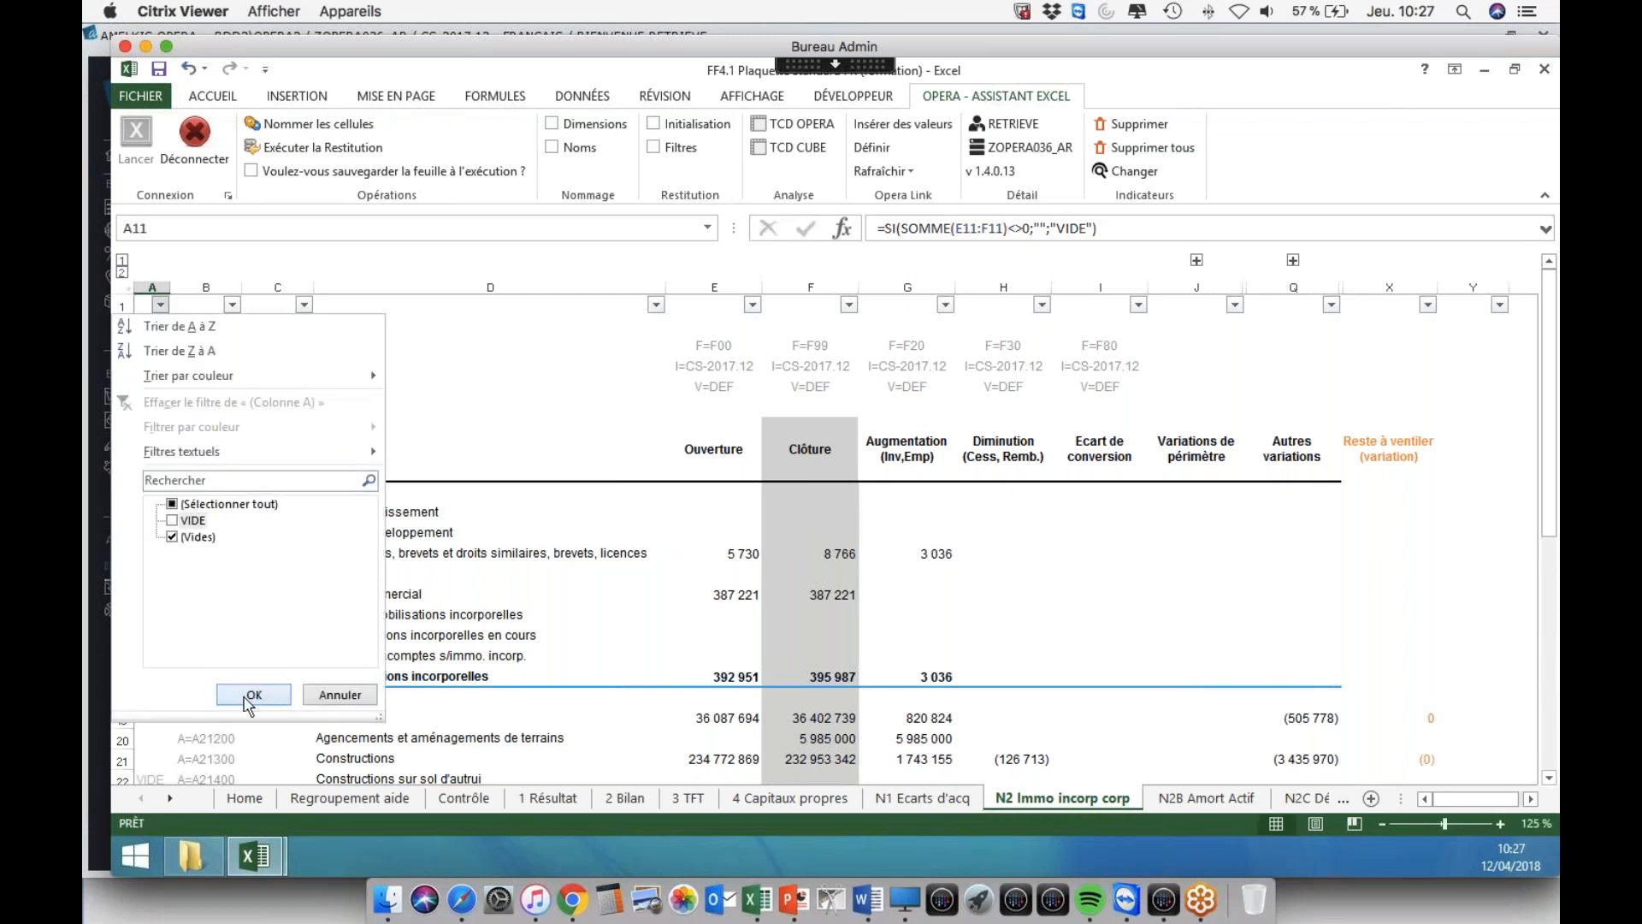
{"action": "left_click", "coordinate": [391, 594]}
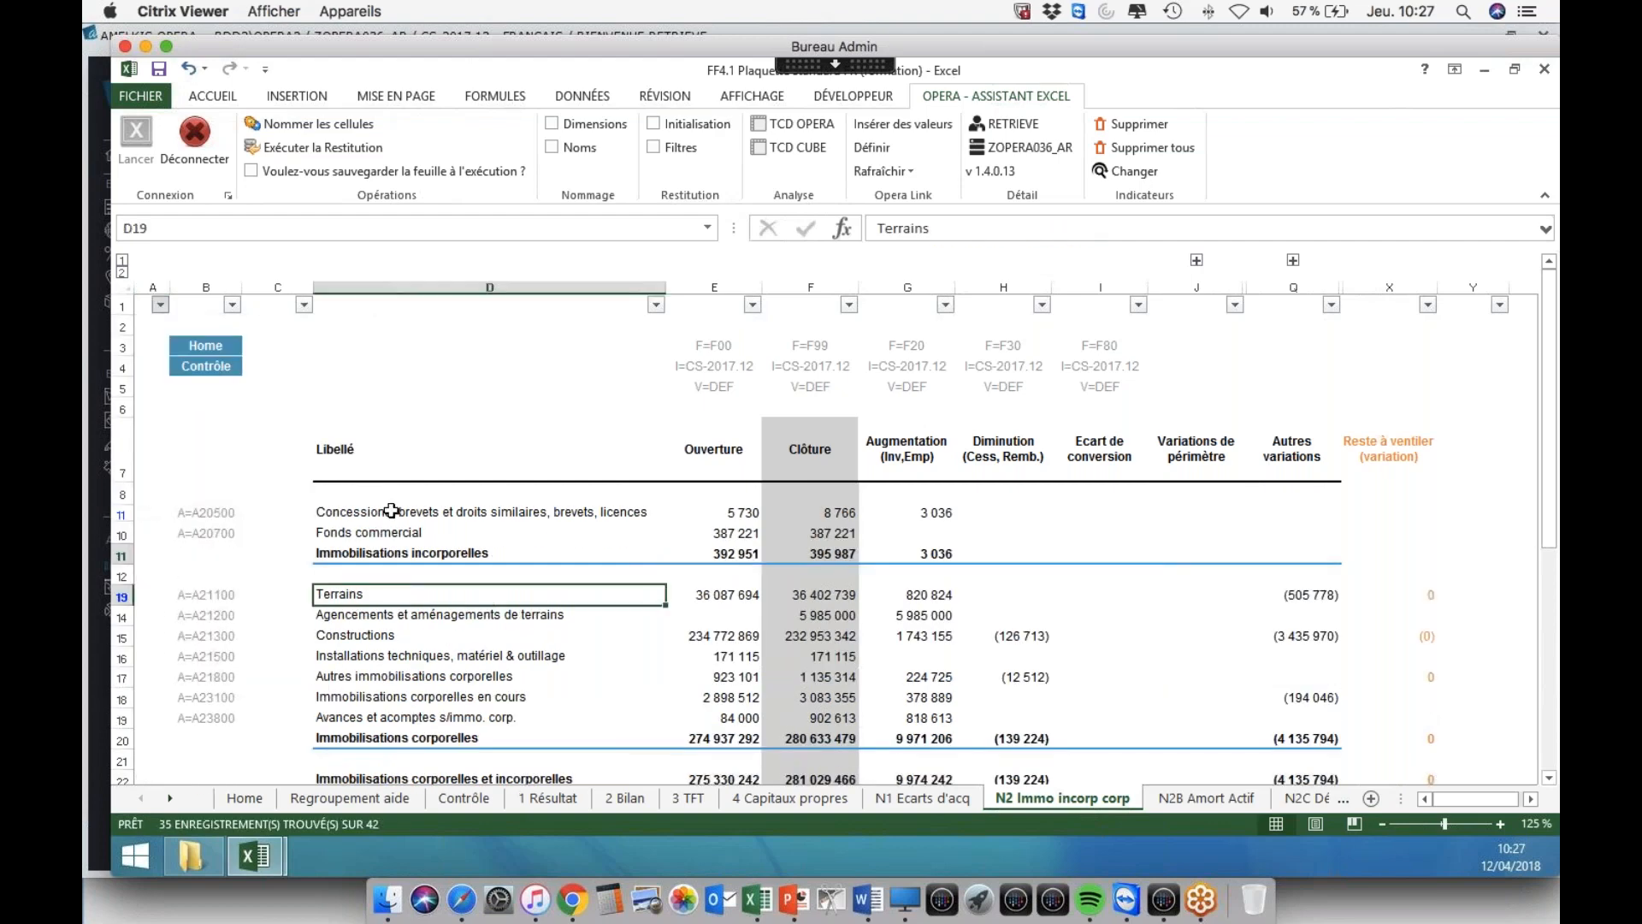
- Copy the filtered note table from the Libellé header to Autres variations, down through row 33
{"action": "scroll", "coordinate": [390, 510], "scroll_direction": "down", "scroll_amount": 3}
{"action": "scroll", "coordinate": [476, 476], "scroll_direction": "up", "scroll_amount": 2}
{"action": "left_click_drag", "start_coordinate": [513, 369], "coordinate": [1271, 652]}
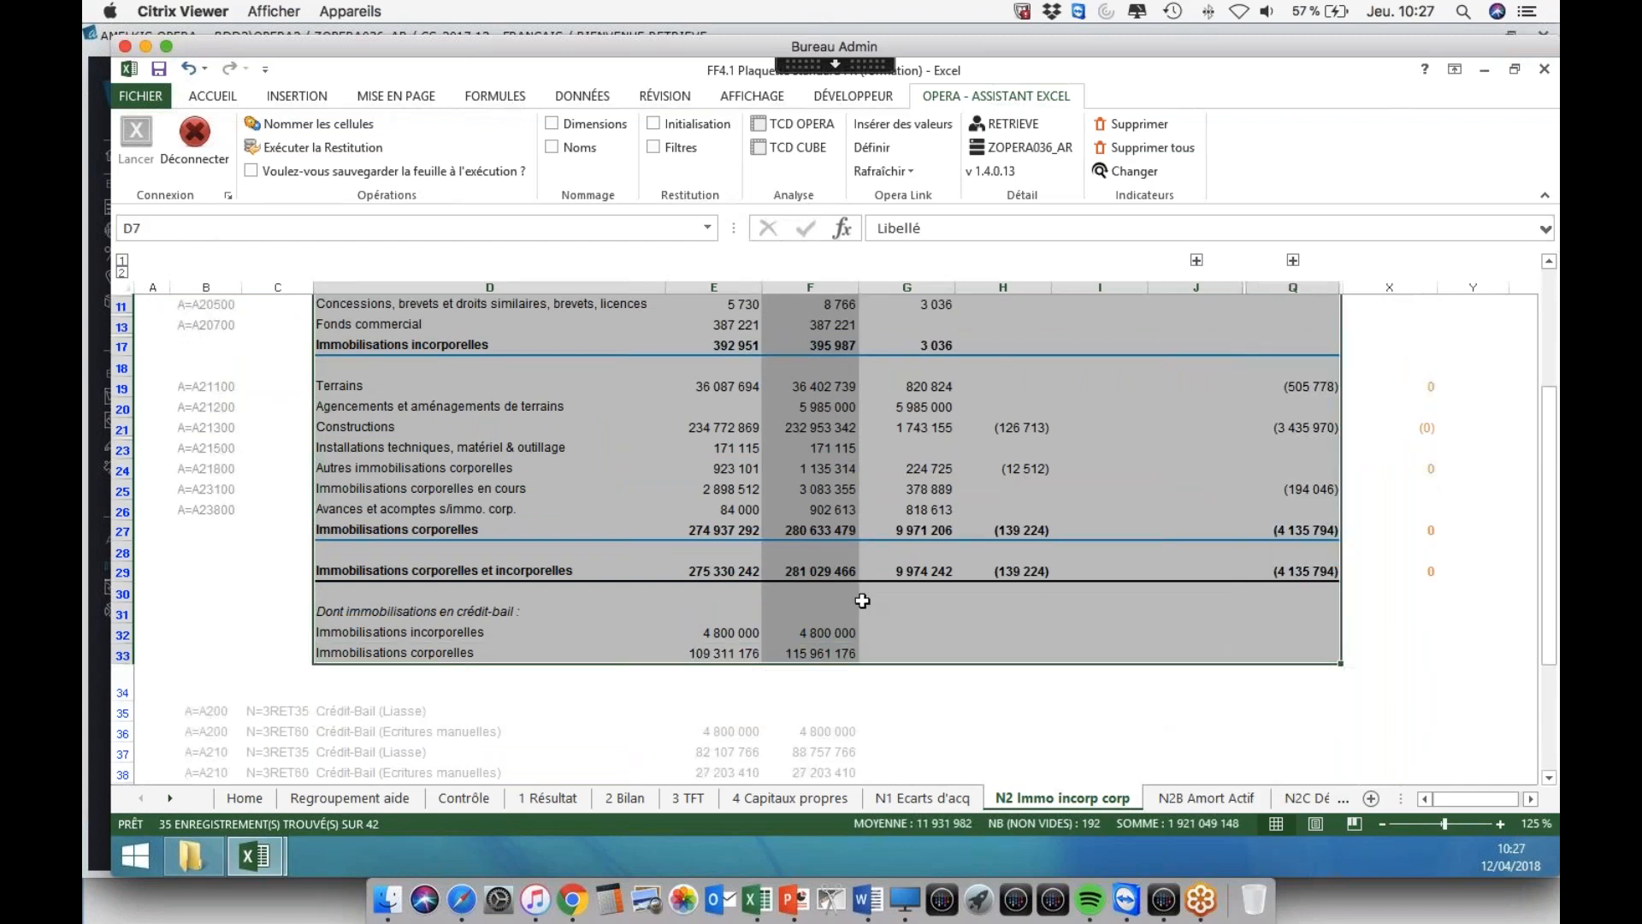
{"action": "key", "text": "ctrl+c"}
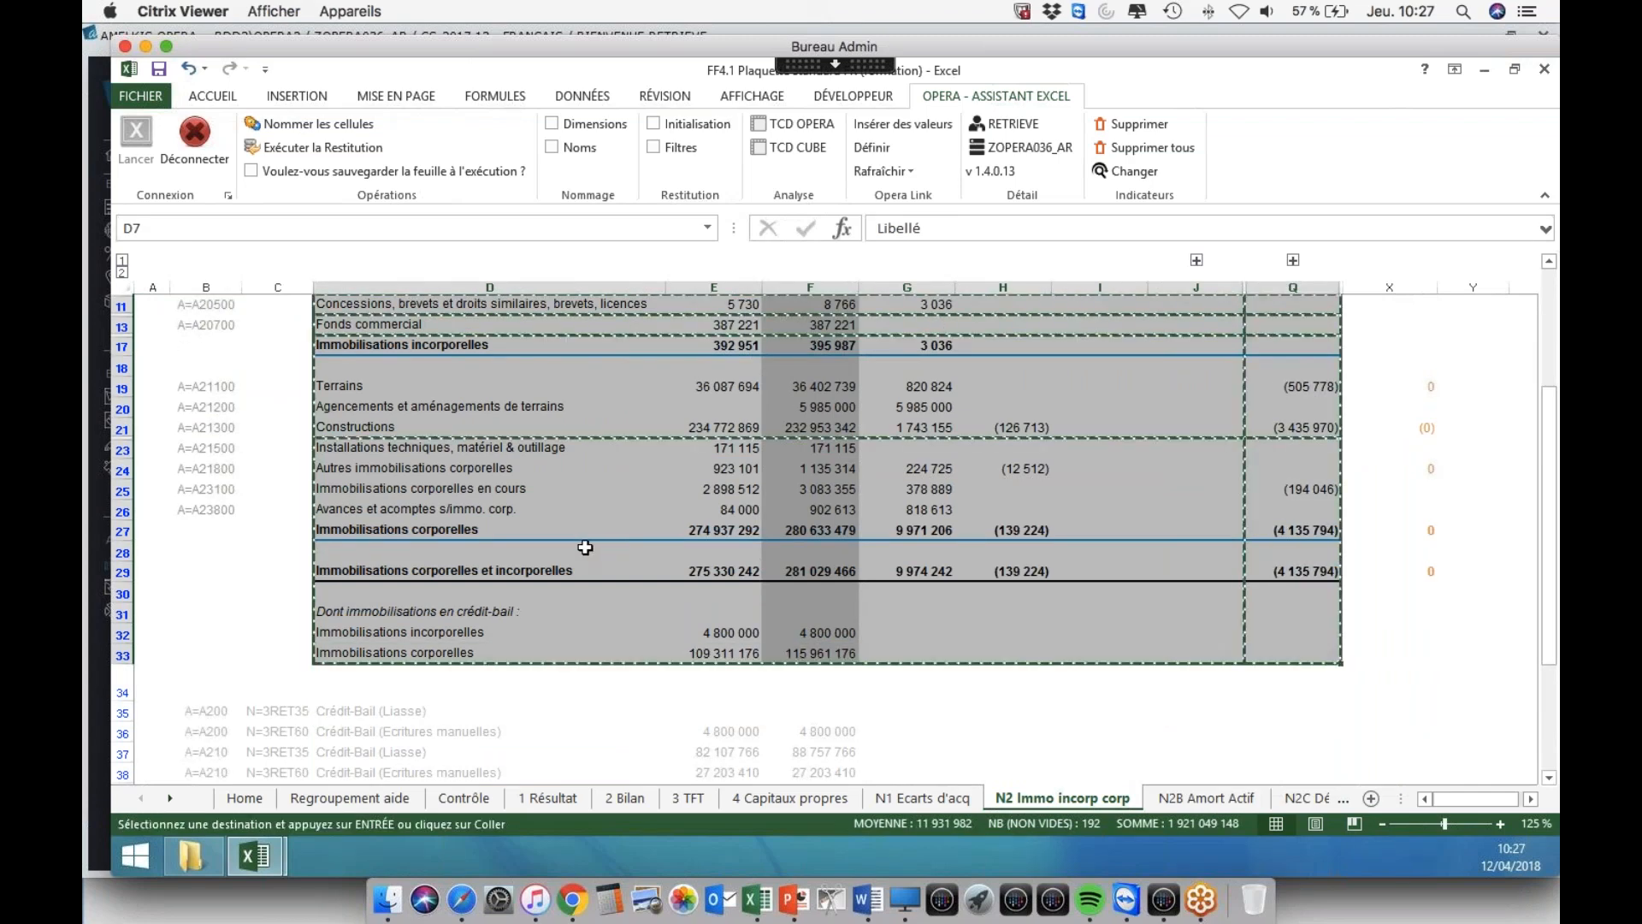
{"action": "scroll", "coordinate": [585, 547], "scroll_direction": "up", "scroll_amount": 2}
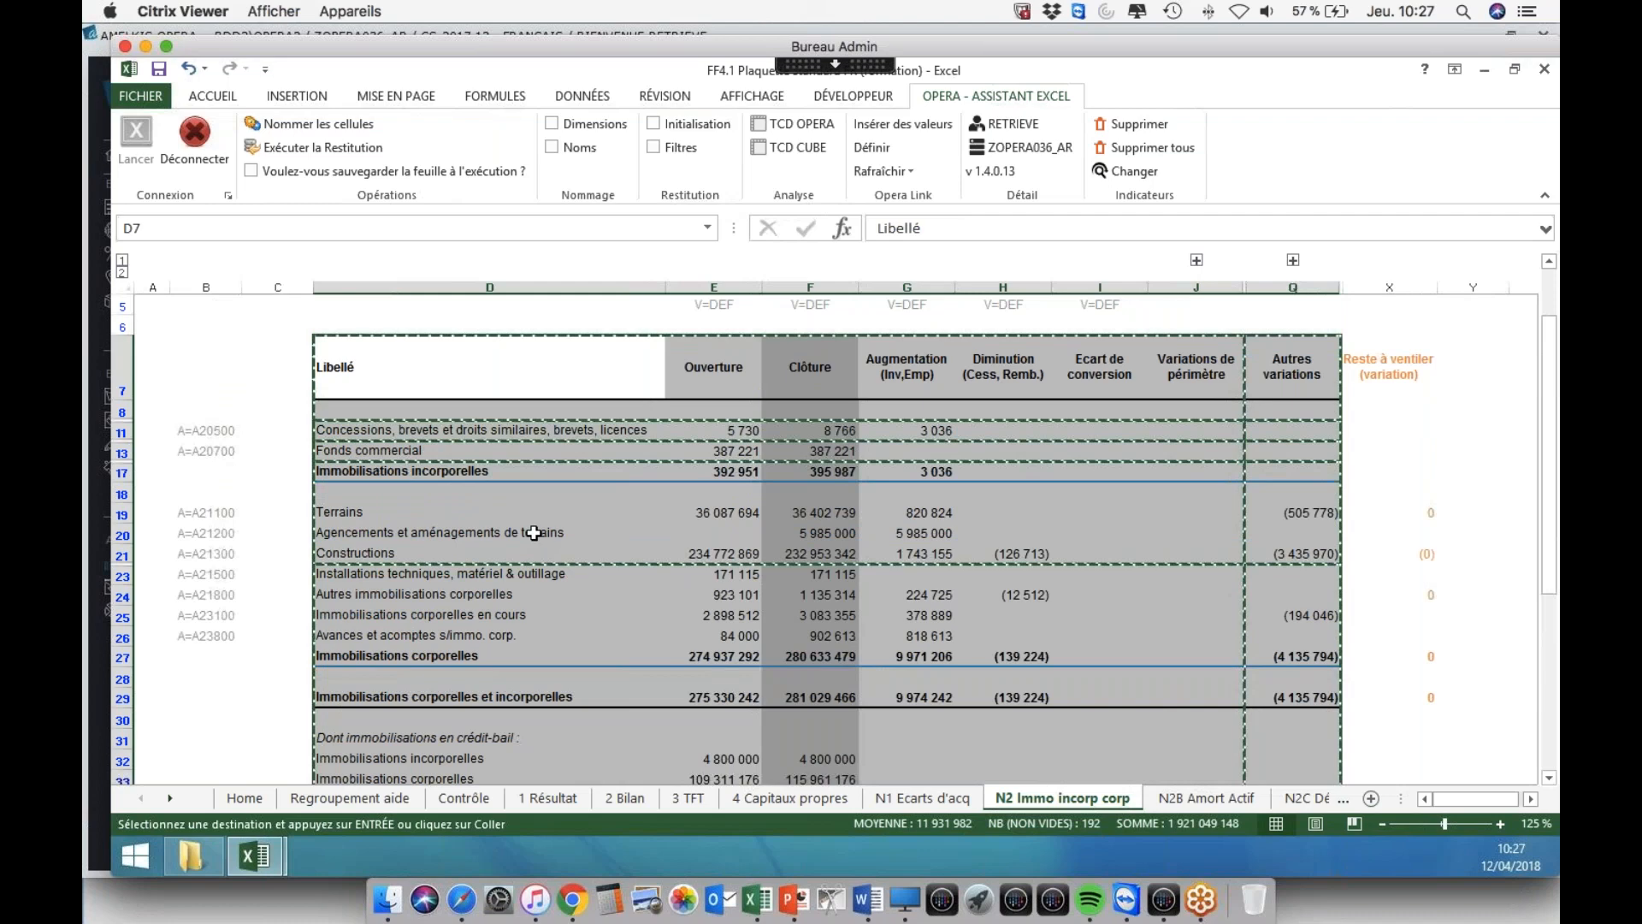
- Open the Plaquette groupe Amelkis 2017.12 Word document from the 2. Plaquette (retrieve) folder and go past the table of contents
{"action": "left_click", "coordinate": [192, 855]}
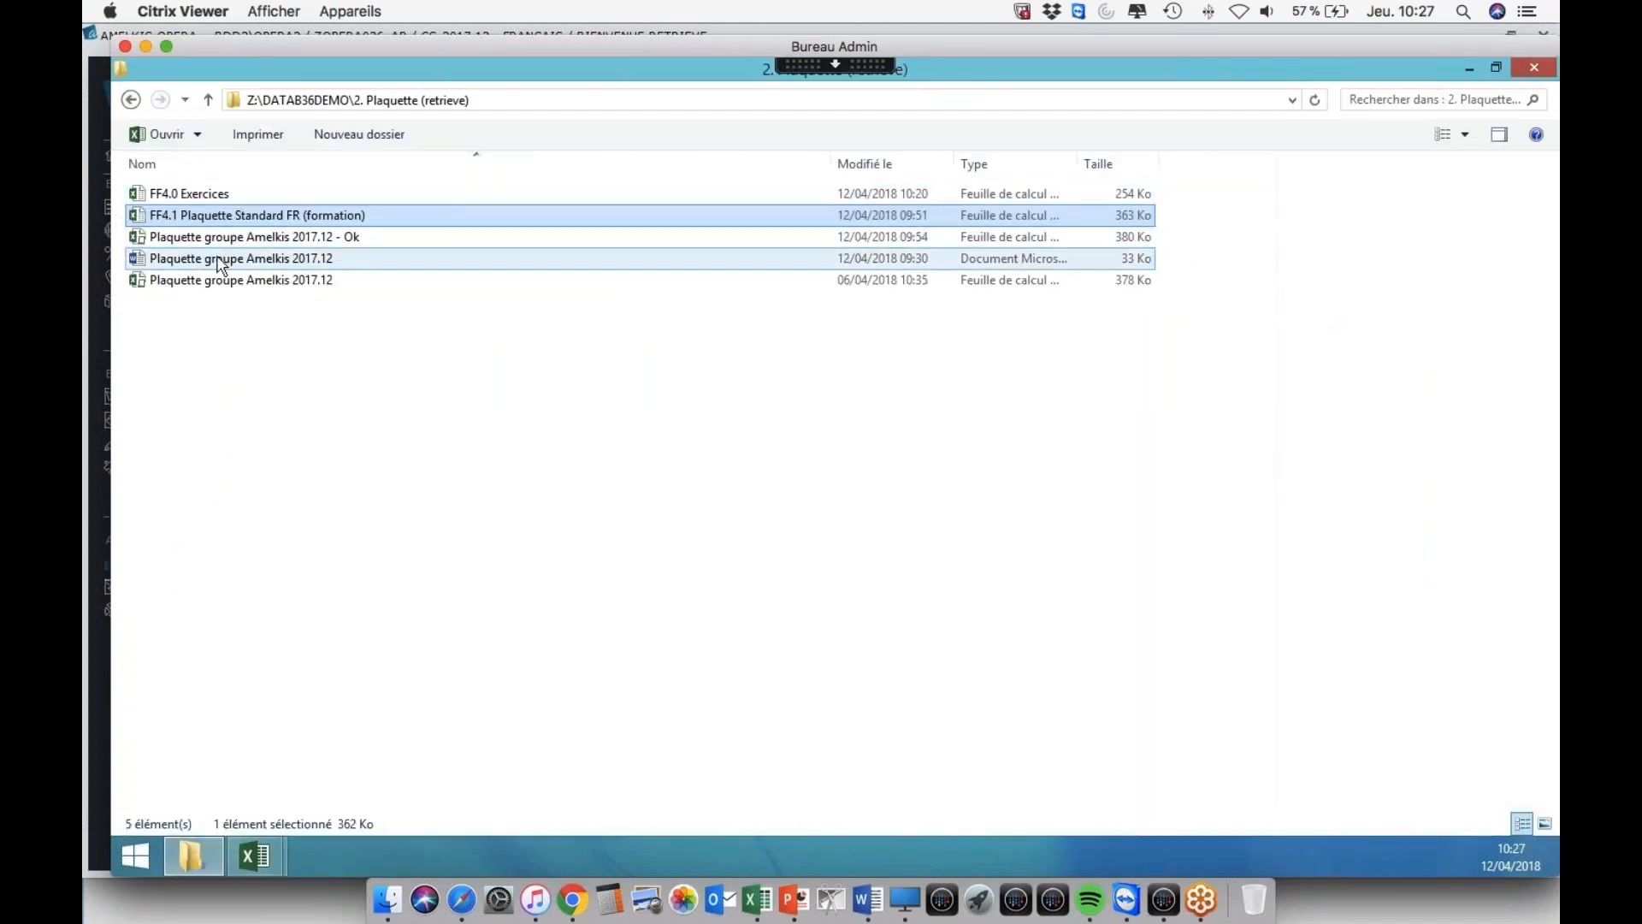
{"action": "double_click", "coordinate": [213, 259]}
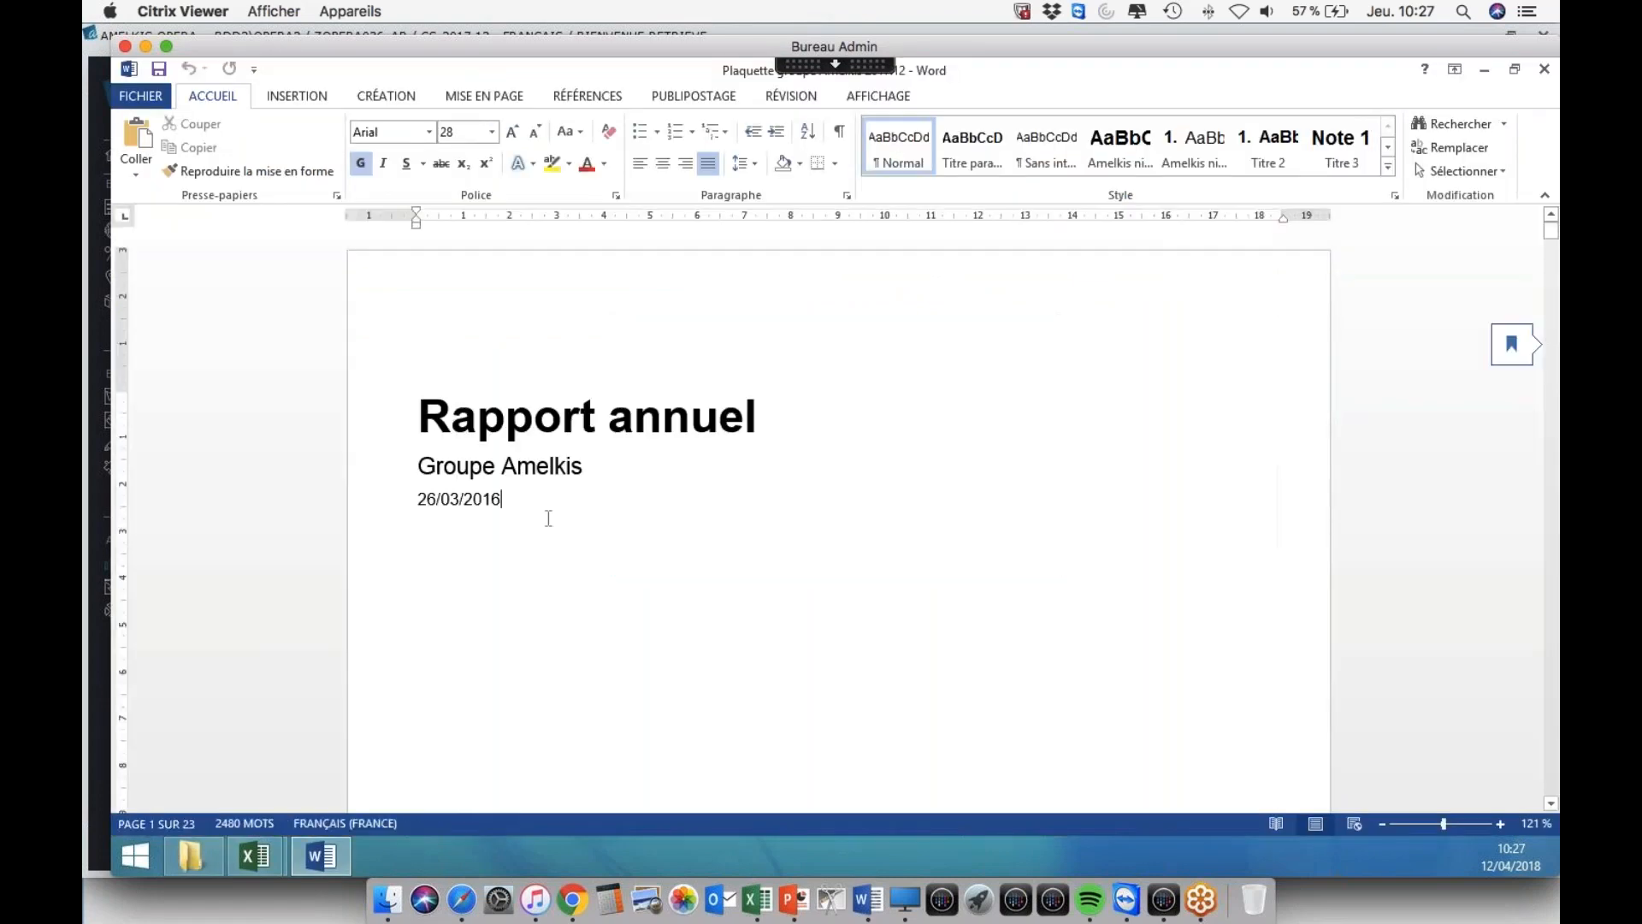
{"action": "scroll", "coordinate": [548, 517], "scroll_direction": "down", "scroll_amount": 5}
{"action": "scroll", "coordinate": [548, 518], "scroll_direction": "down", "scroll_amount": 15}
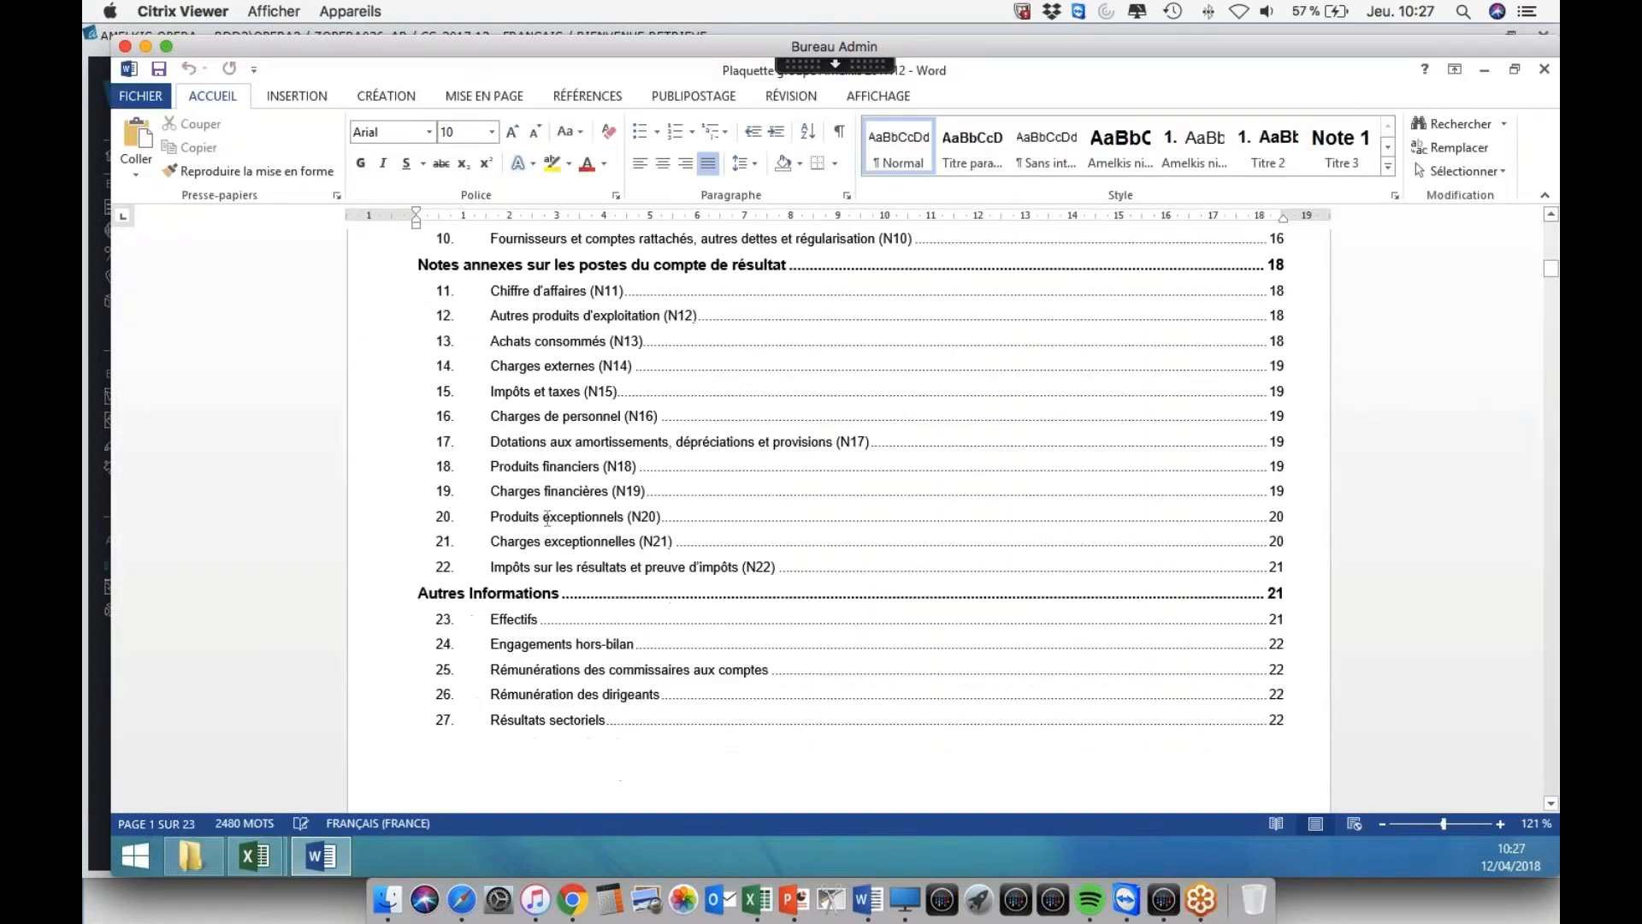
{"action": "scroll", "coordinate": [548, 517], "scroll_direction": "down", "scroll_amount": 5}
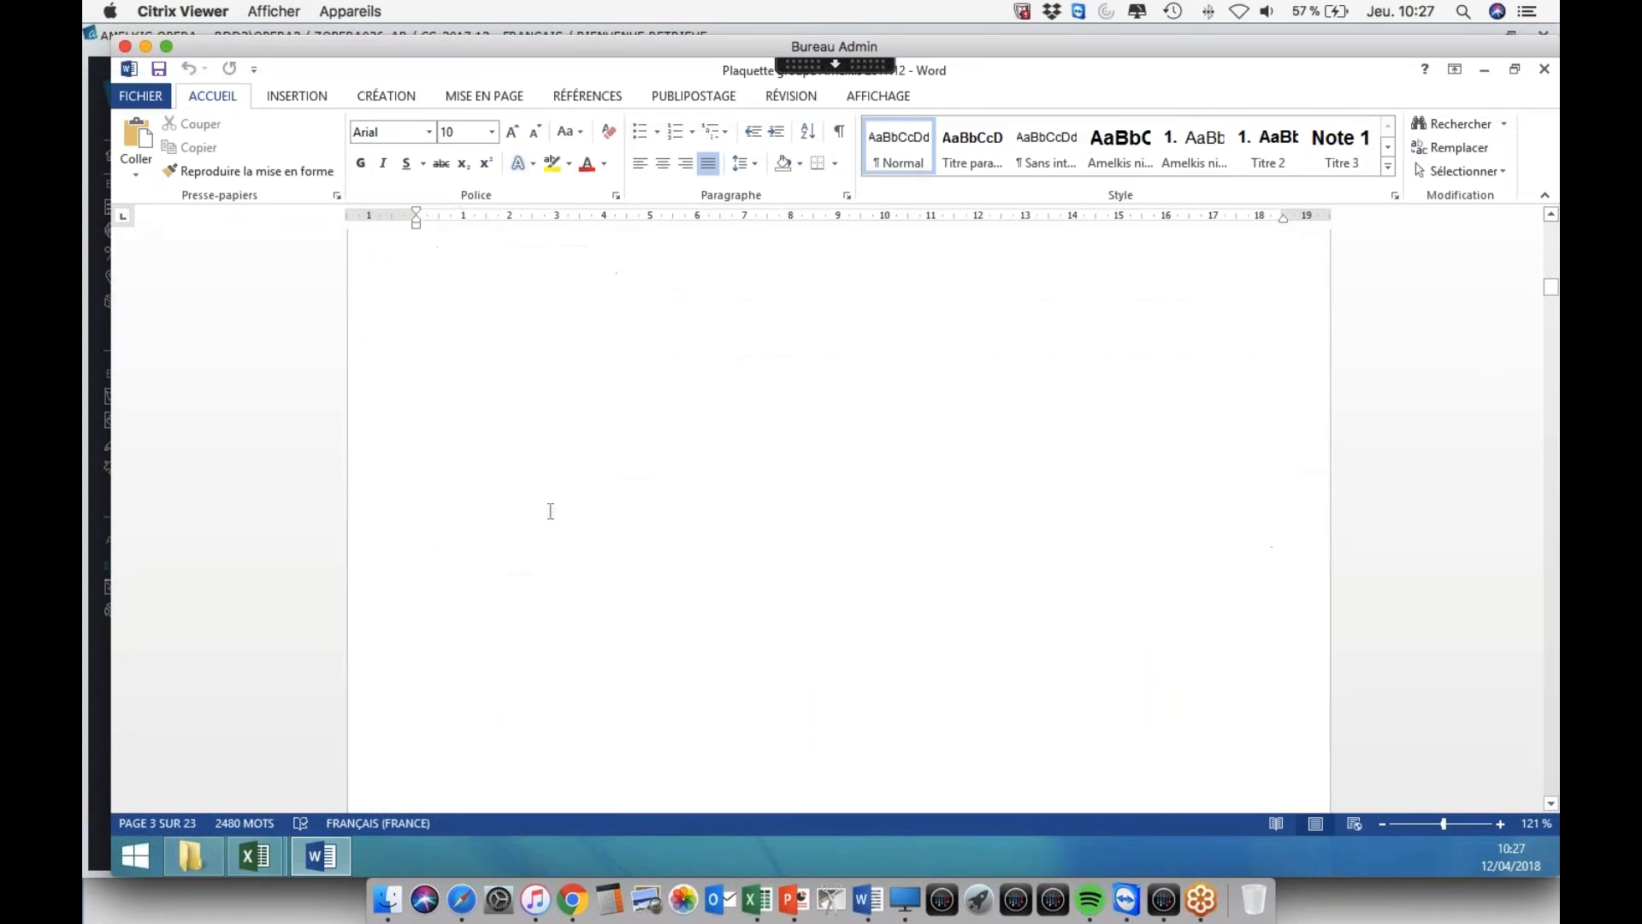
- Paste the copied note table as a picture under the Compte de résultat consolidé (1) heading, and delete it again
{"action": "left_click", "coordinate": [497, 399]}
{"action": "scroll", "coordinate": [501, 367], "scroll_direction": "up", "scroll_amount": 4}
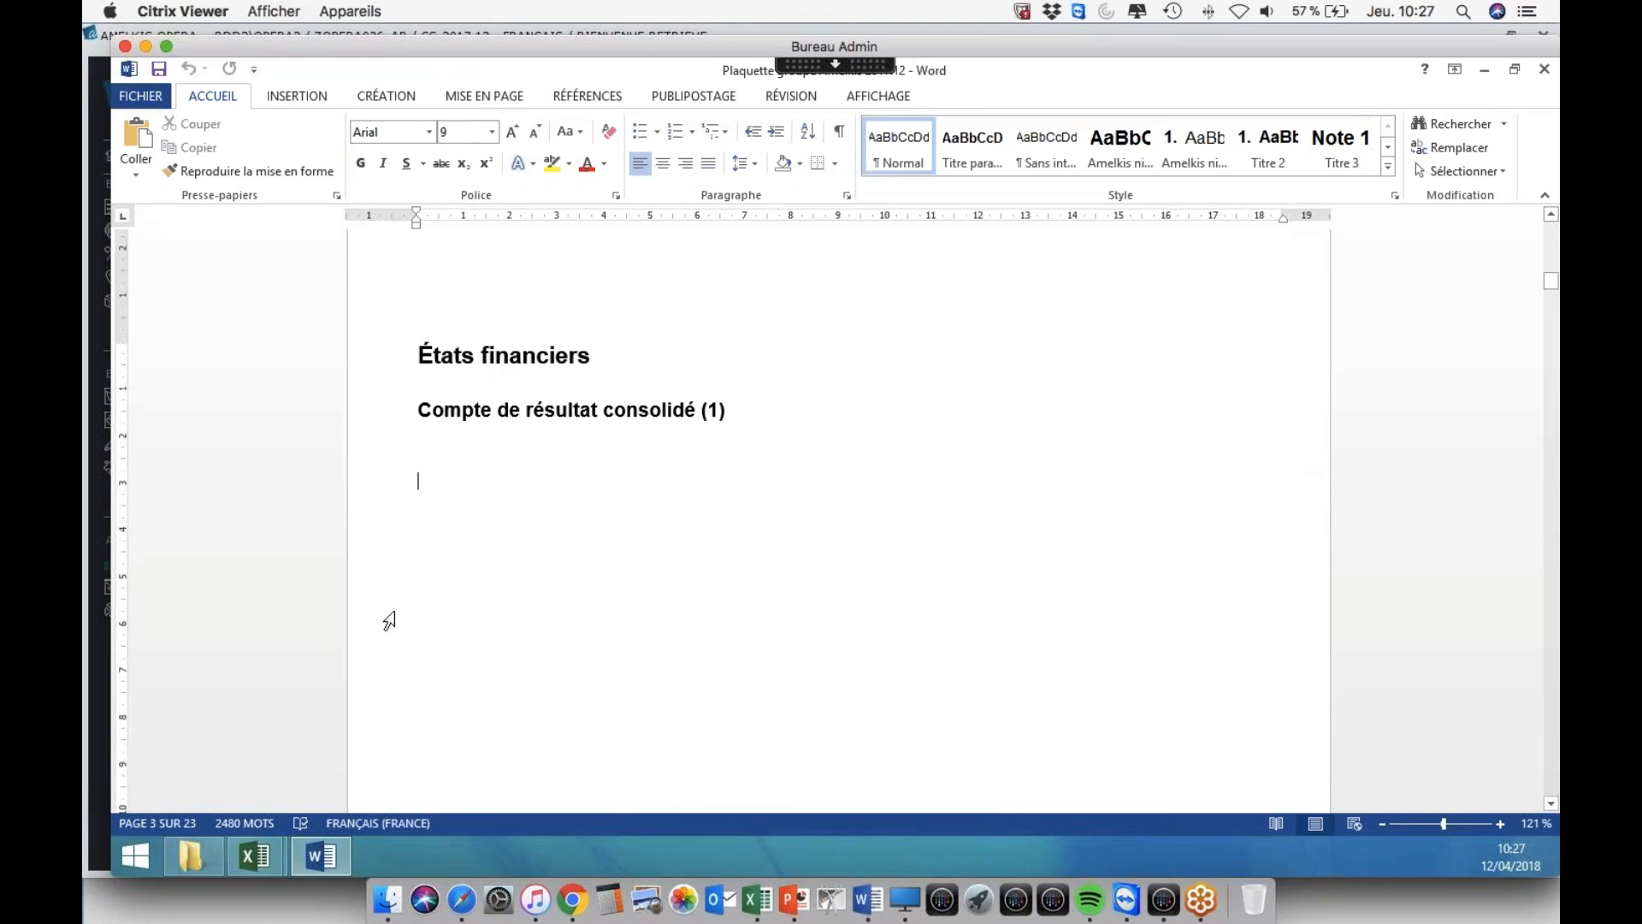
{"action": "right_click", "coordinate": [436, 490]}
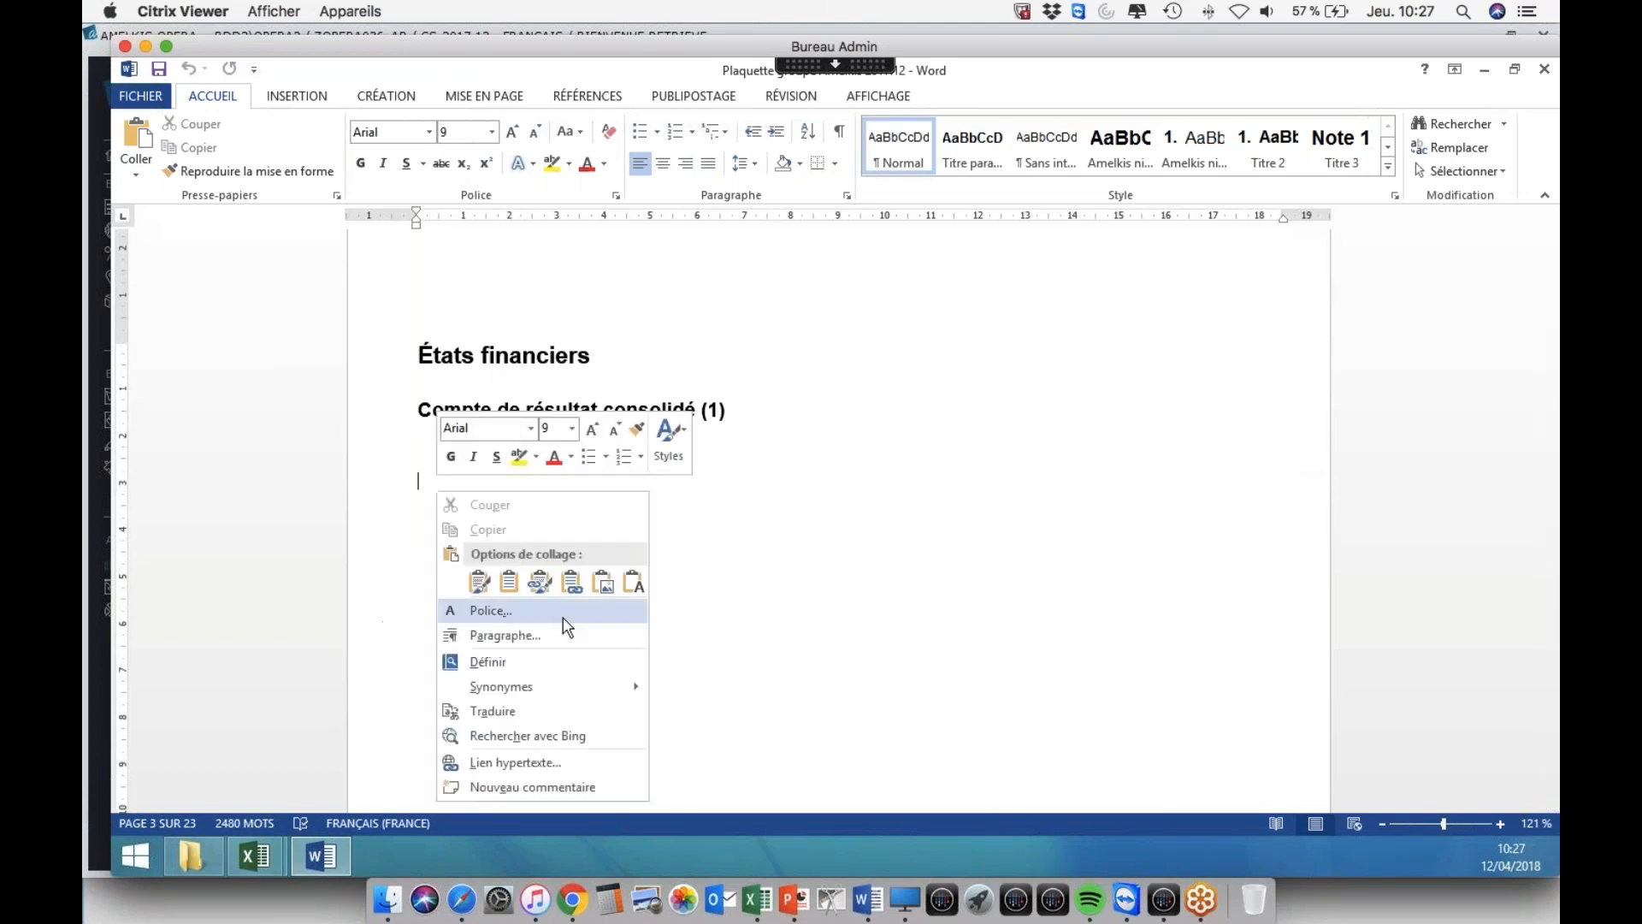
{"action": "left_click", "coordinate": [603, 583]}
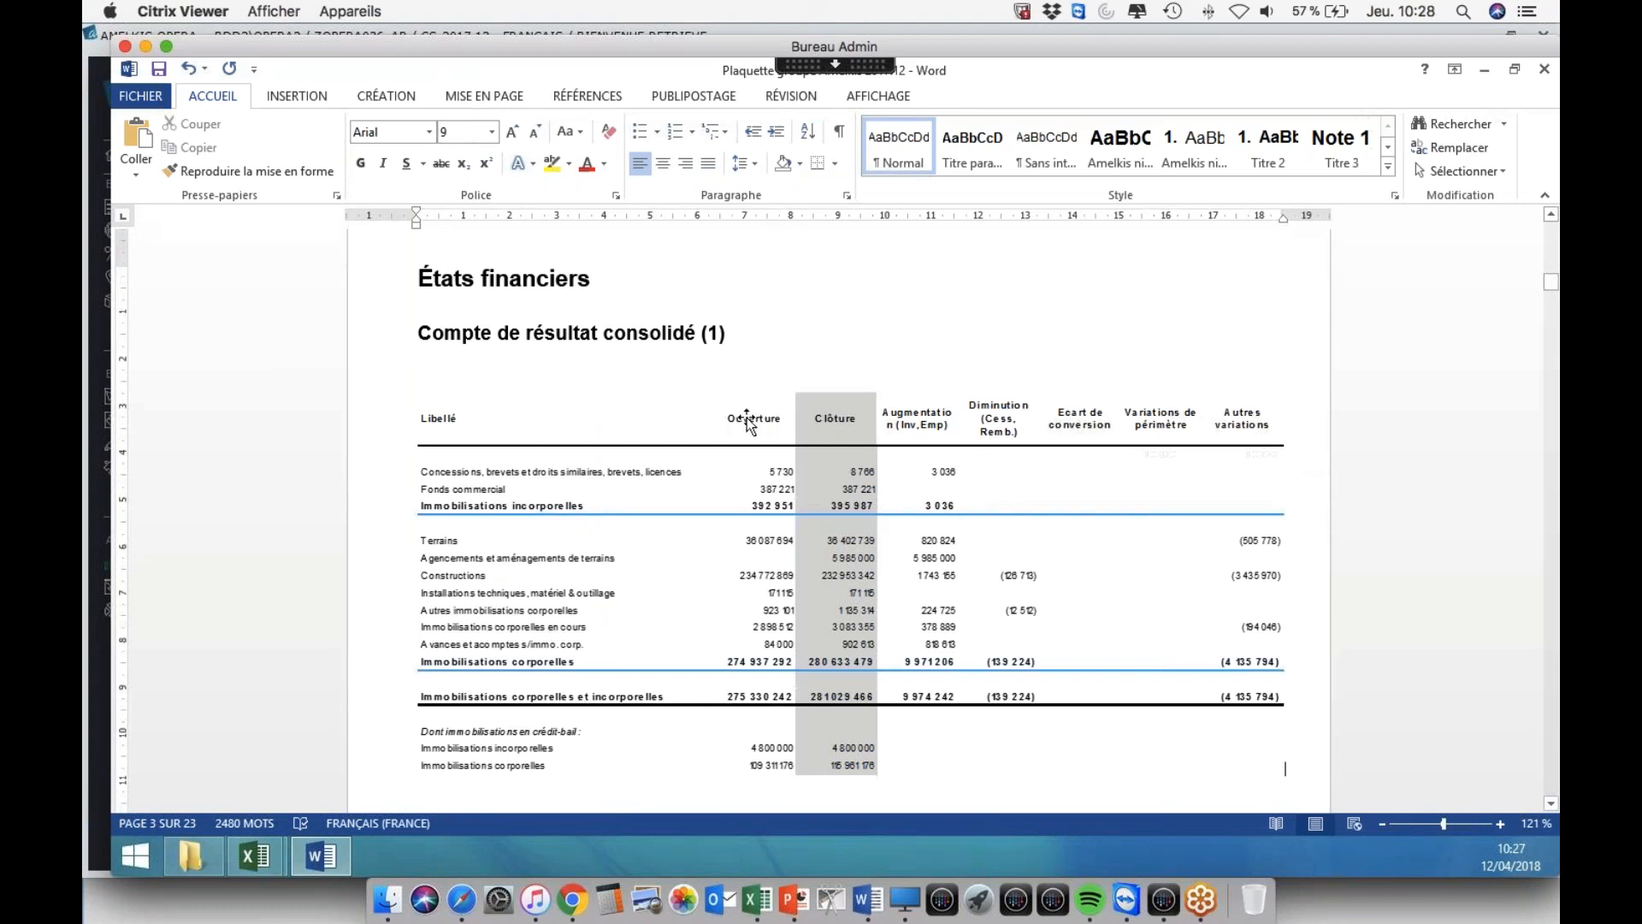
{"action": "left_click", "coordinate": [550, 492]}
{"action": "key", "text": "Delete"}
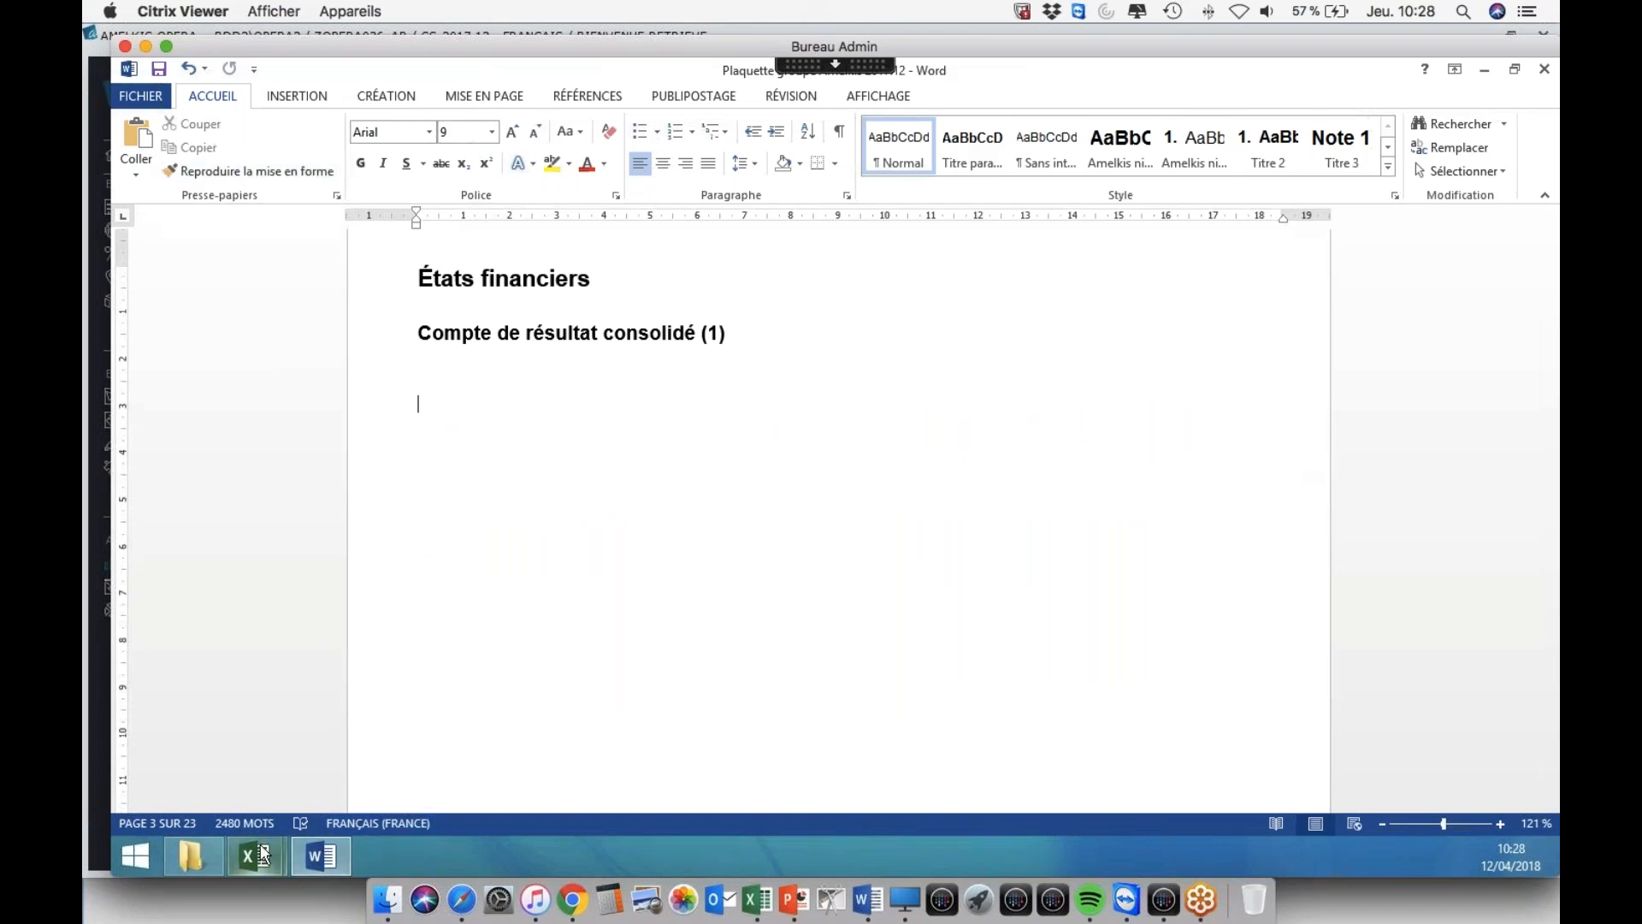
- Switch back to the FF4.1 Plaquette Standard workbook and exclude the VIDE rows from the column A filter on the N2B Amort Actif sheet
{"action": "mouse_move", "coordinate": [254, 855]}
{"action": "left_click", "coordinate": [468, 744]}
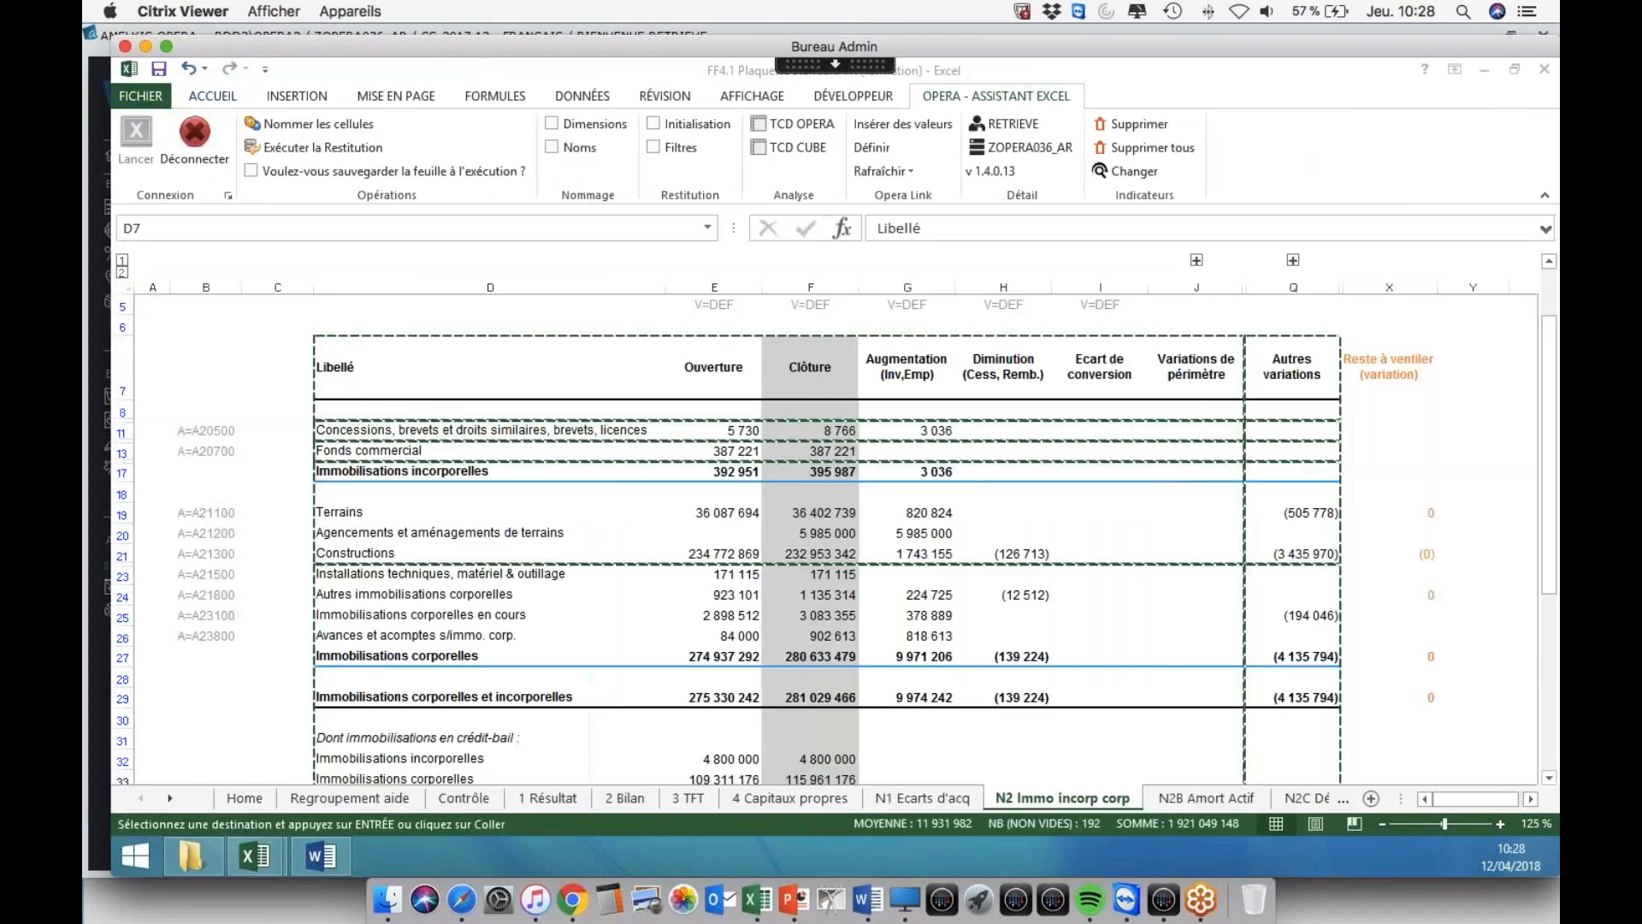
{"action": "left_click", "coordinate": [1170, 800]}
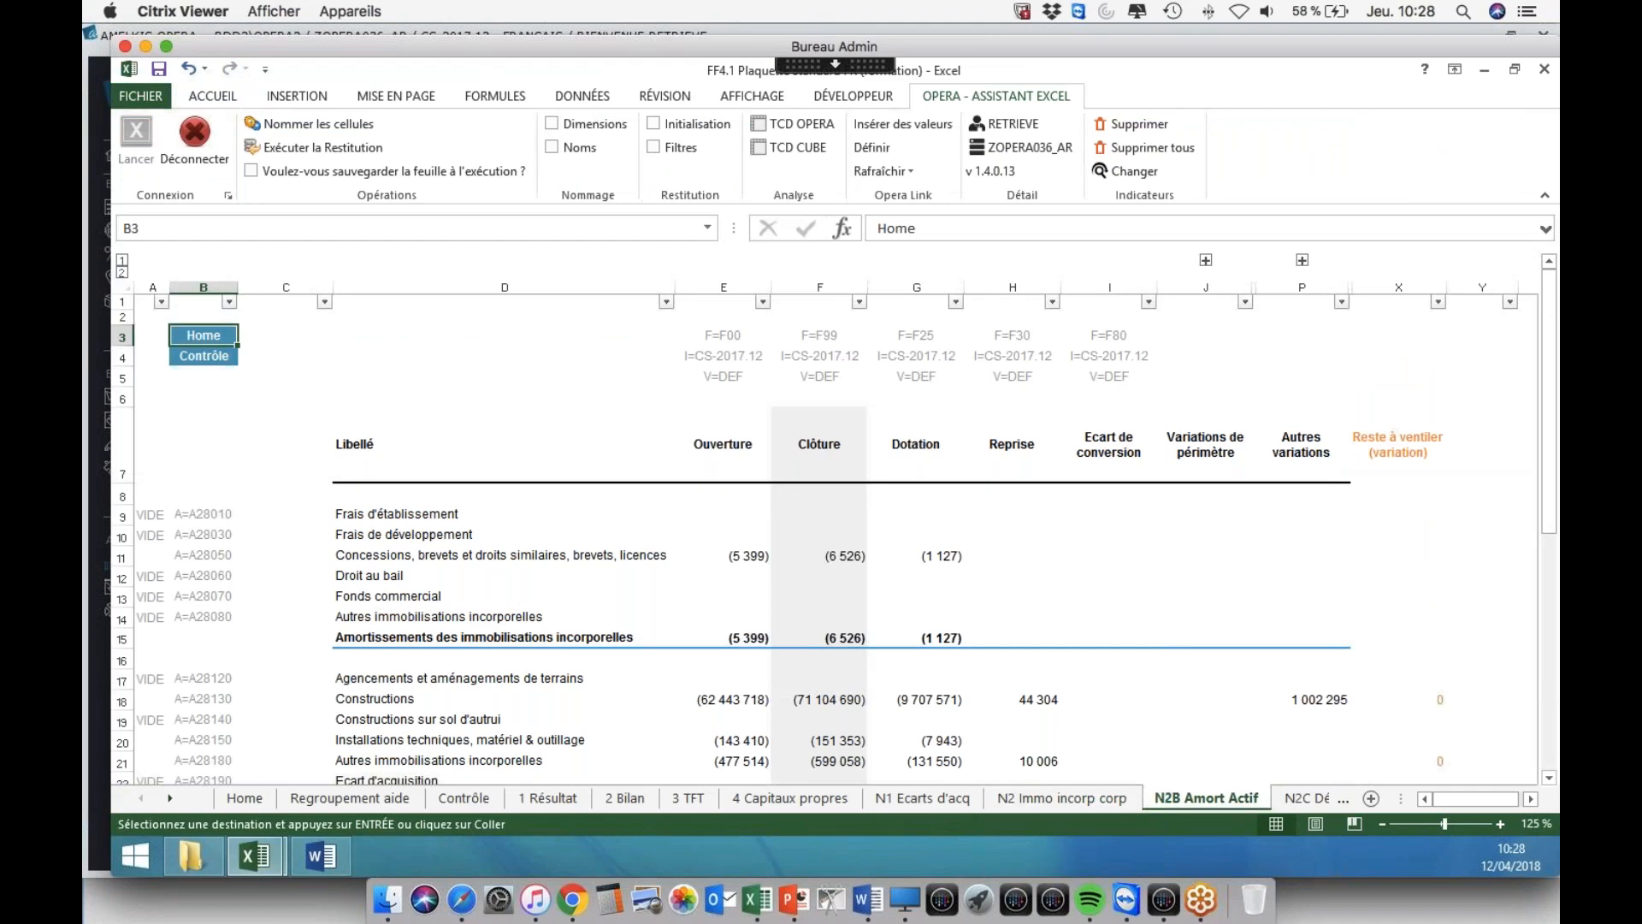
{"action": "left_click", "coordinate": [161, 302]}
{"action": "left_click", "coordinate": [173, 549]}
{"action": "left_click", "coordinate": [254, 689]}
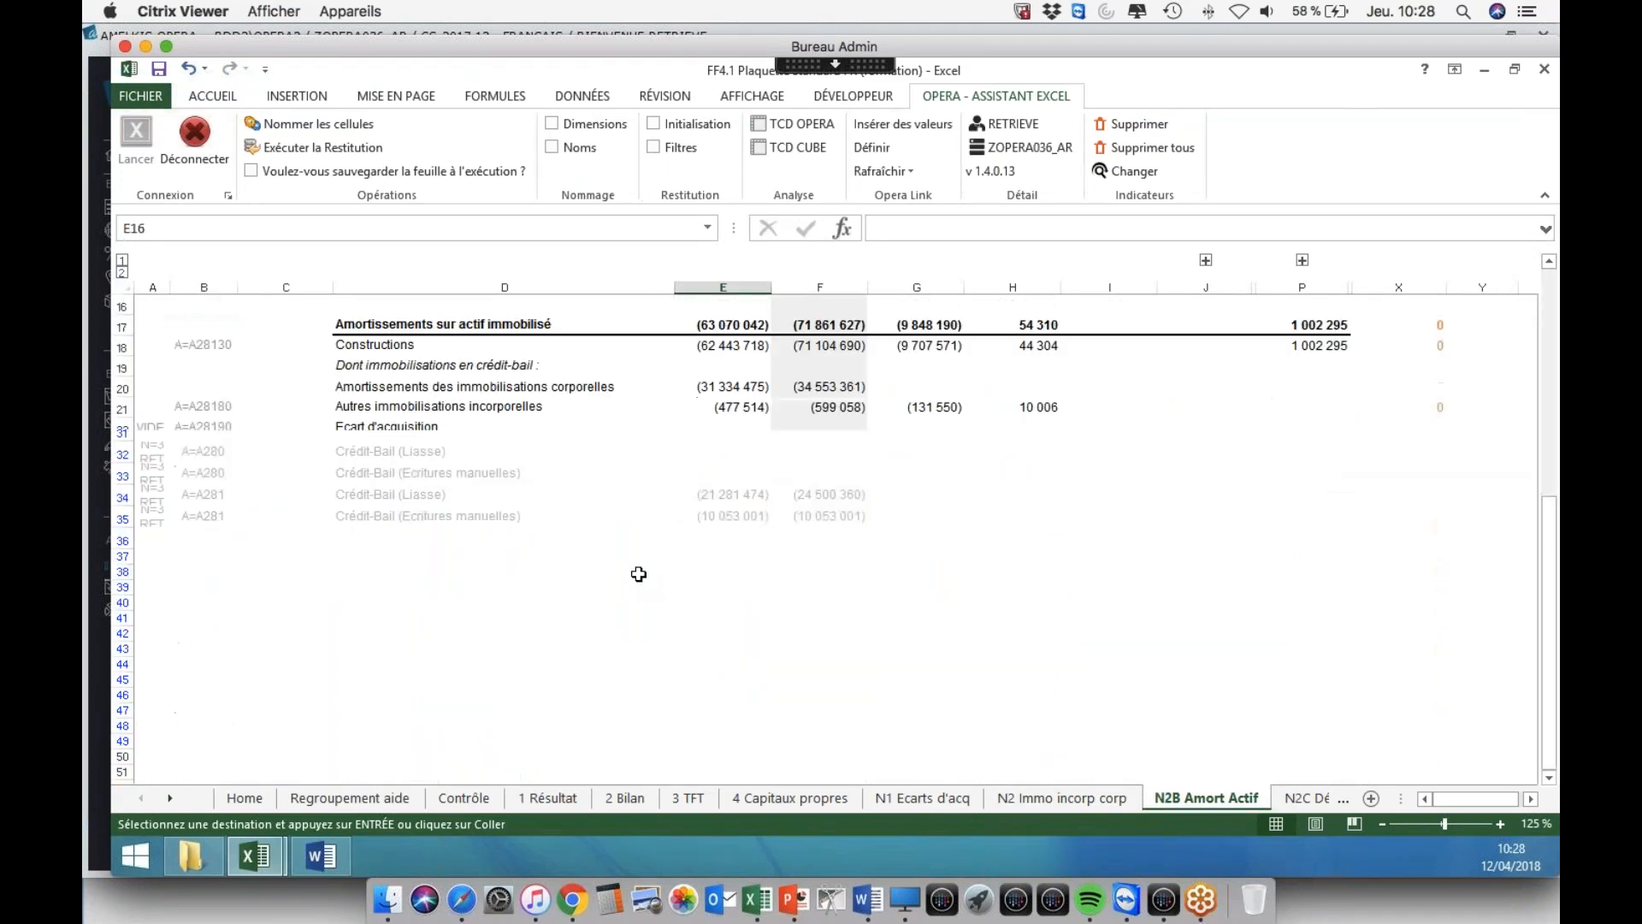
- Open the Plaquette groupe Amelkis 2017.12 - Ok workbook and run its MASQUER macro from the Home sheet
{"action": "left_click", "coordinate": [204, 855]}
{"action": "left_click", "coordinate": [267, 240]}
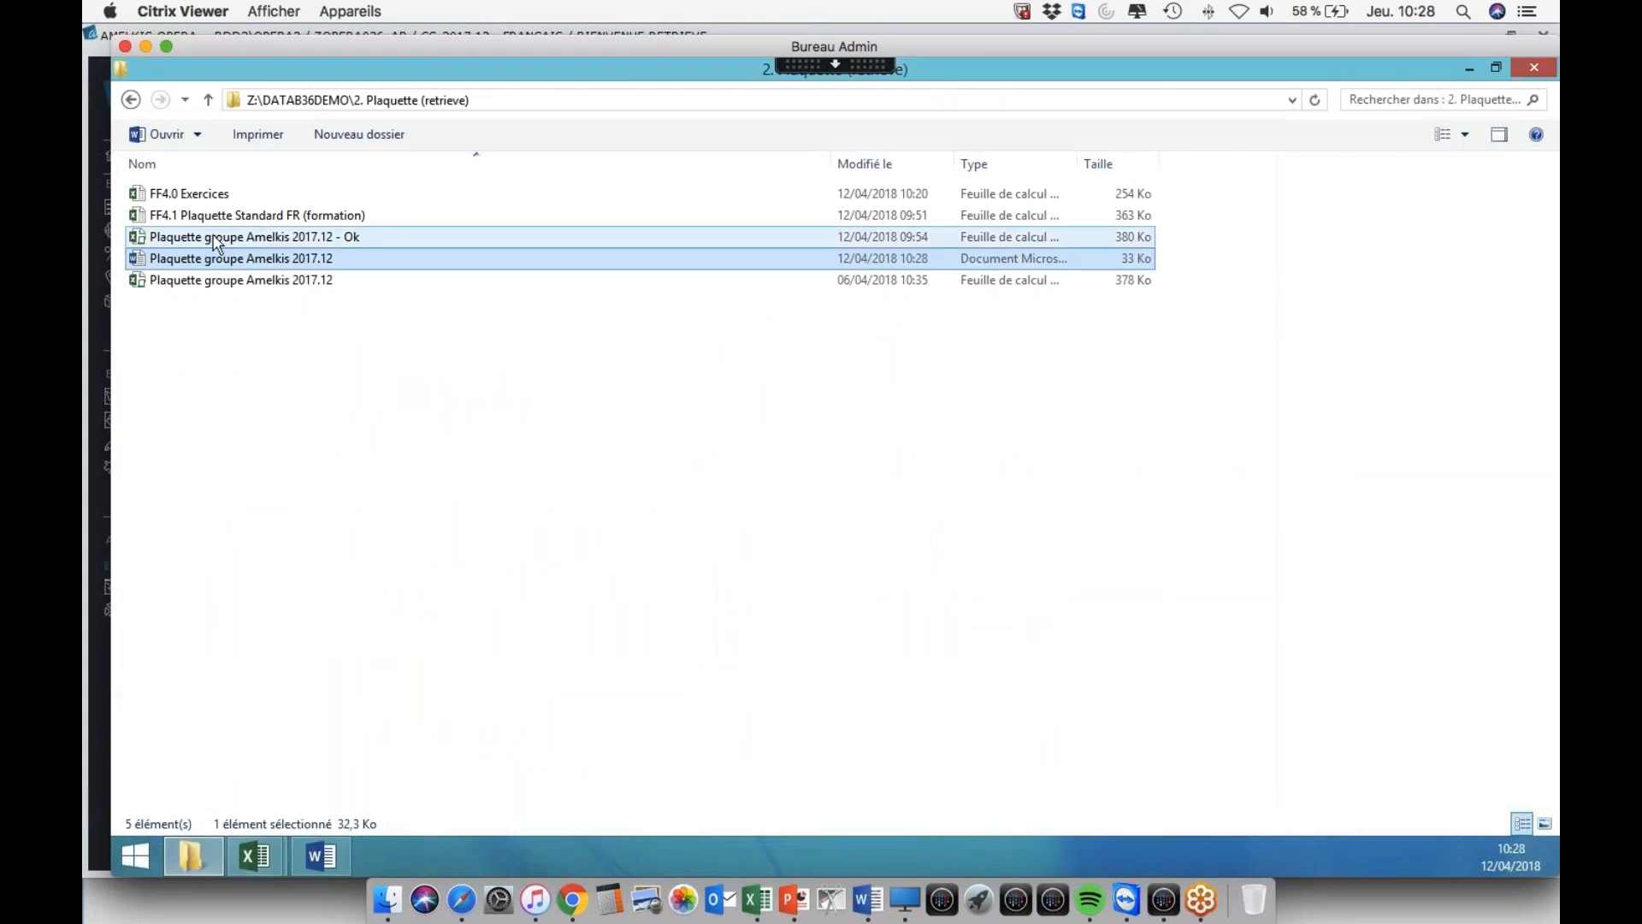
{"action": "double_click", "coordinate": [267, 239]}
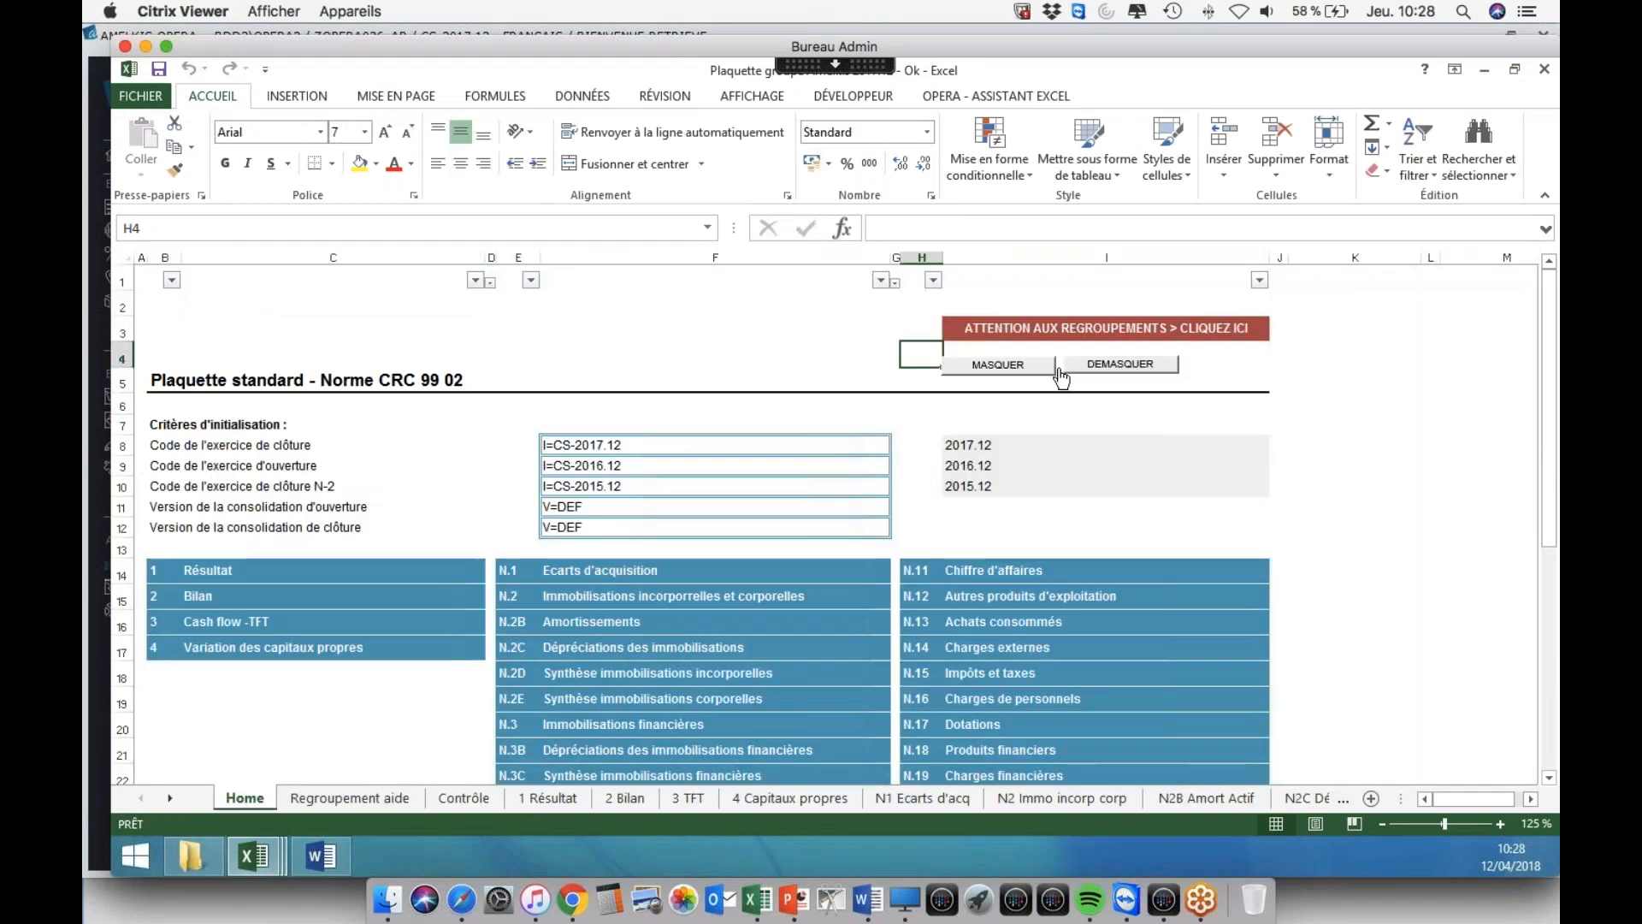
{"action": "left_click", "coordinate": [1004, 369]}
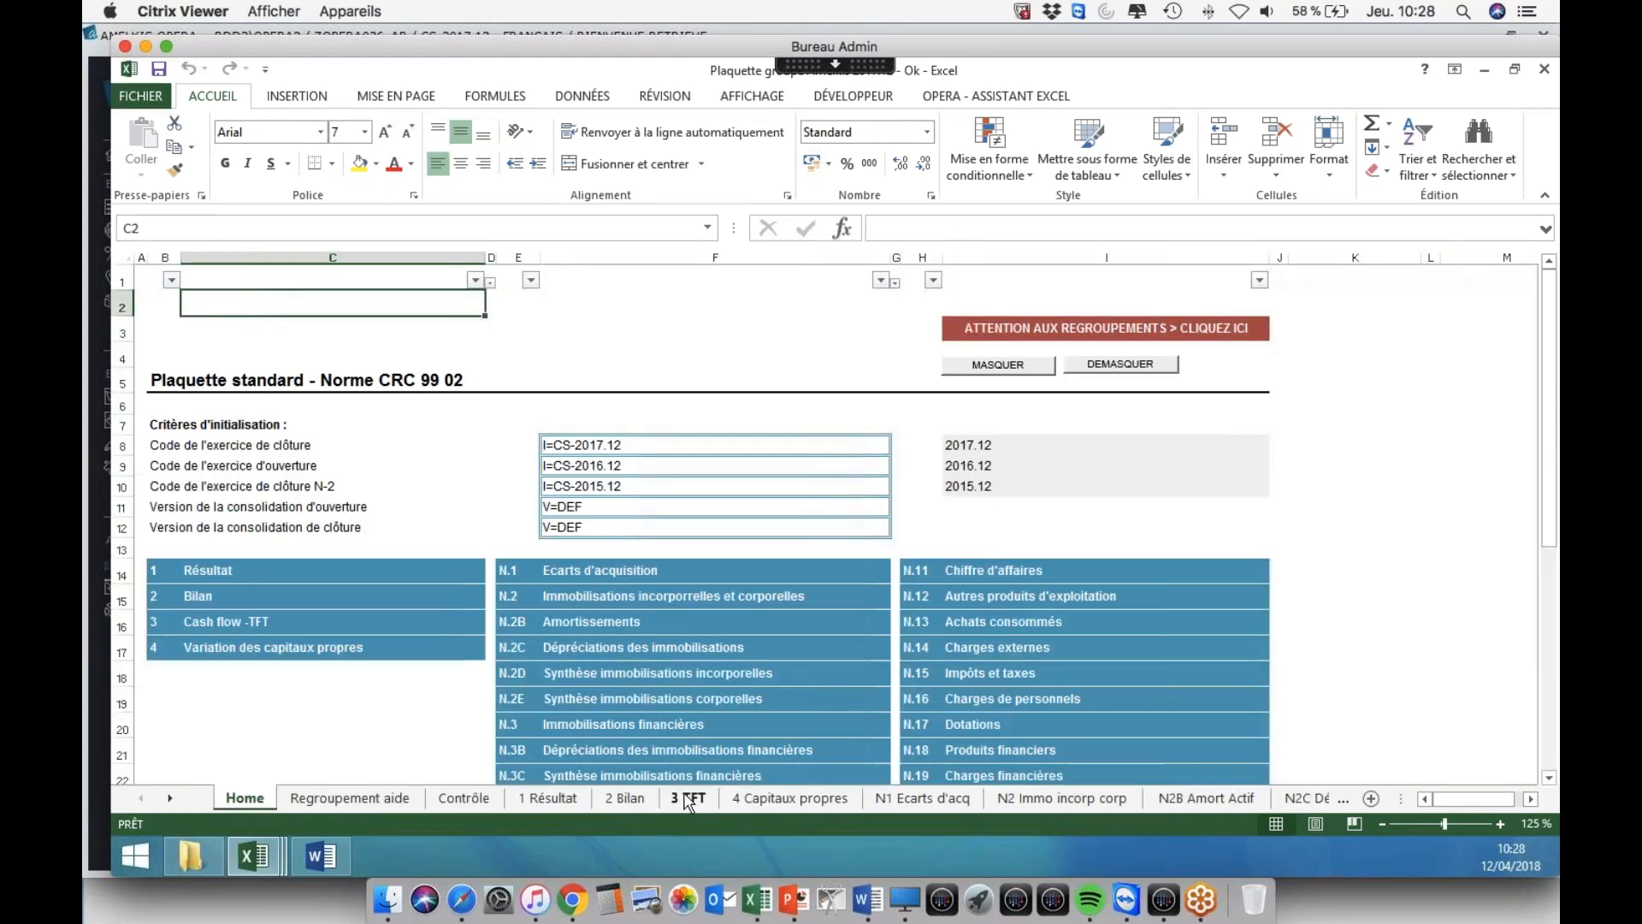
- Check the empty-row filtering on the 3 TFT and N2 Immo incorp corp sheets, and return to the Home sheet
{"action": "left_click", "coordinate": [687, 798]}
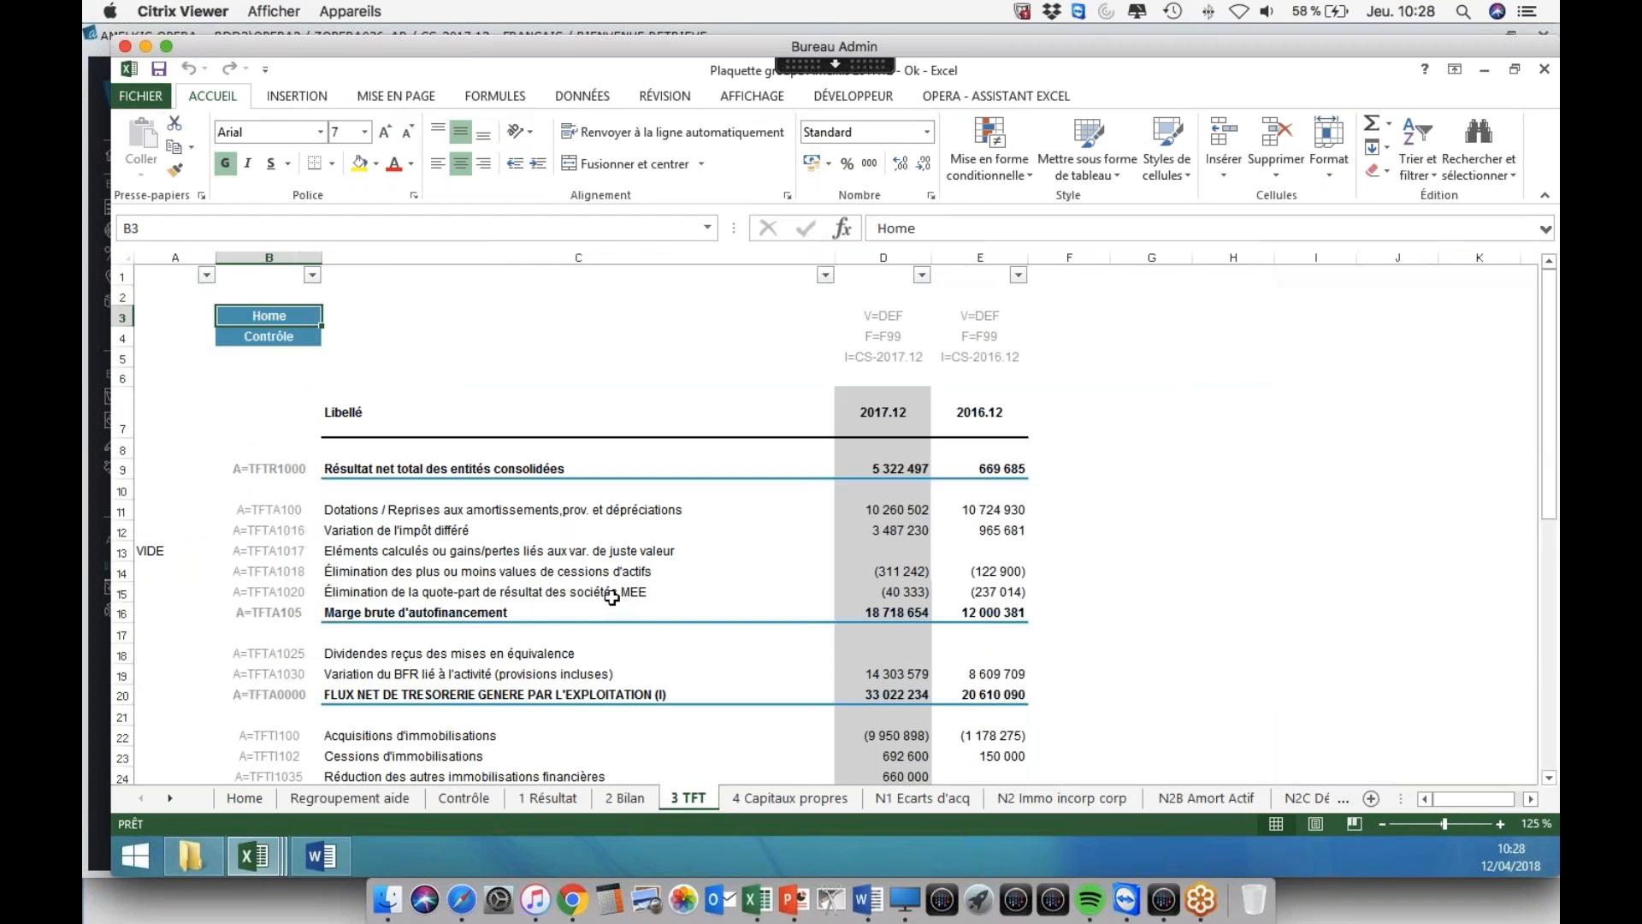
{"action": "left_click", "coordinate": [247, 799]}
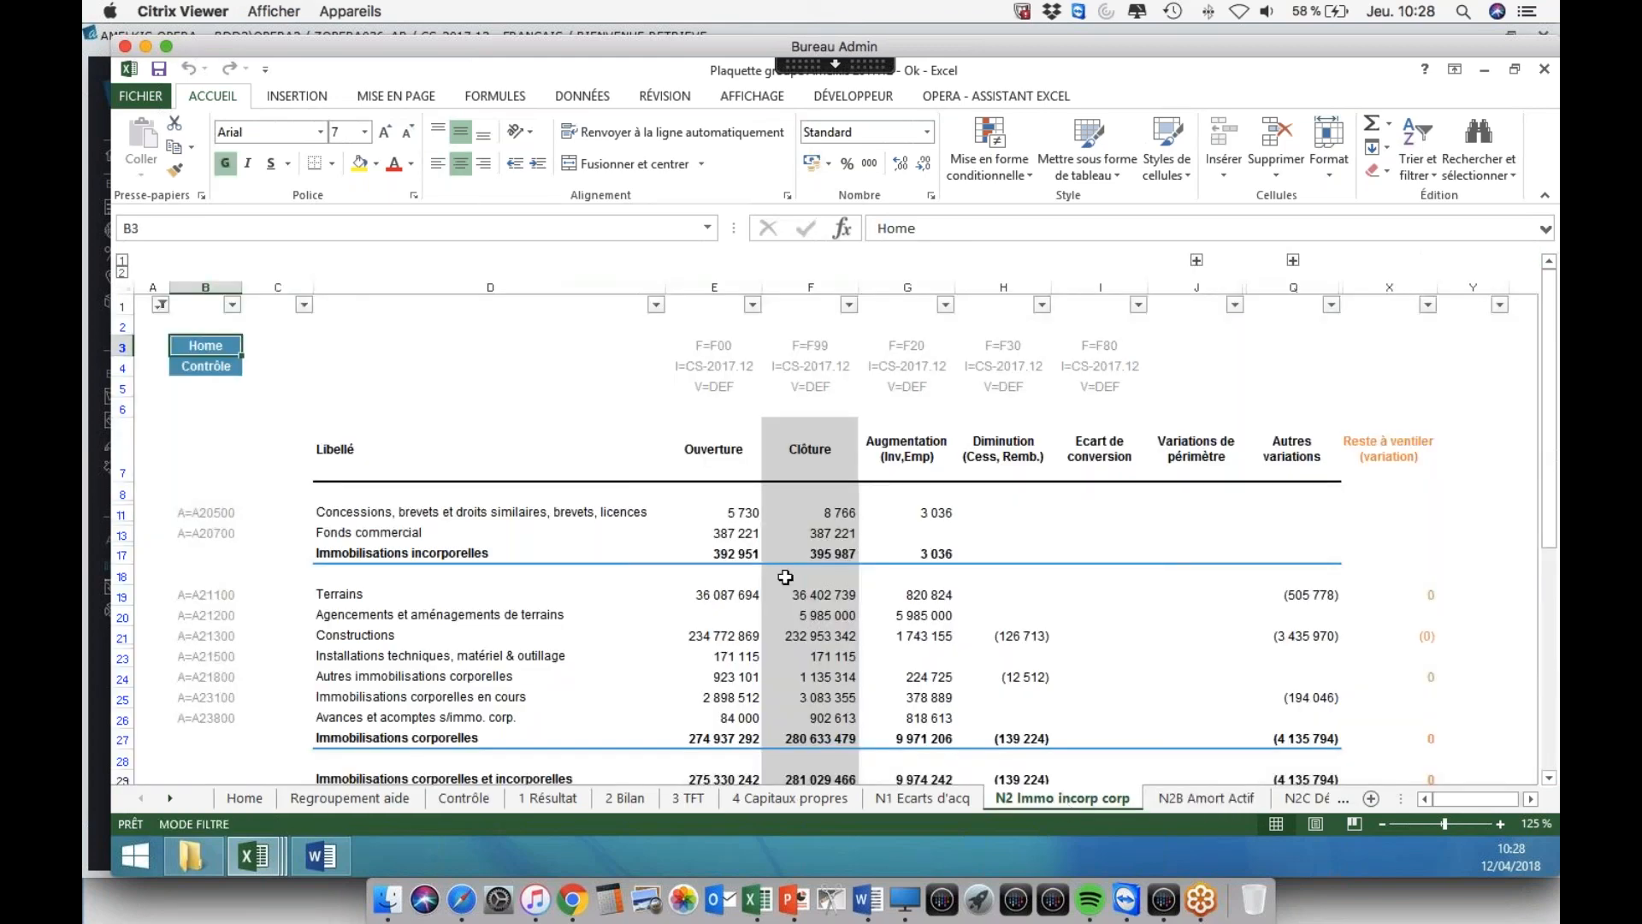
{"action": "left_click", "coordinate": [244, 798]}
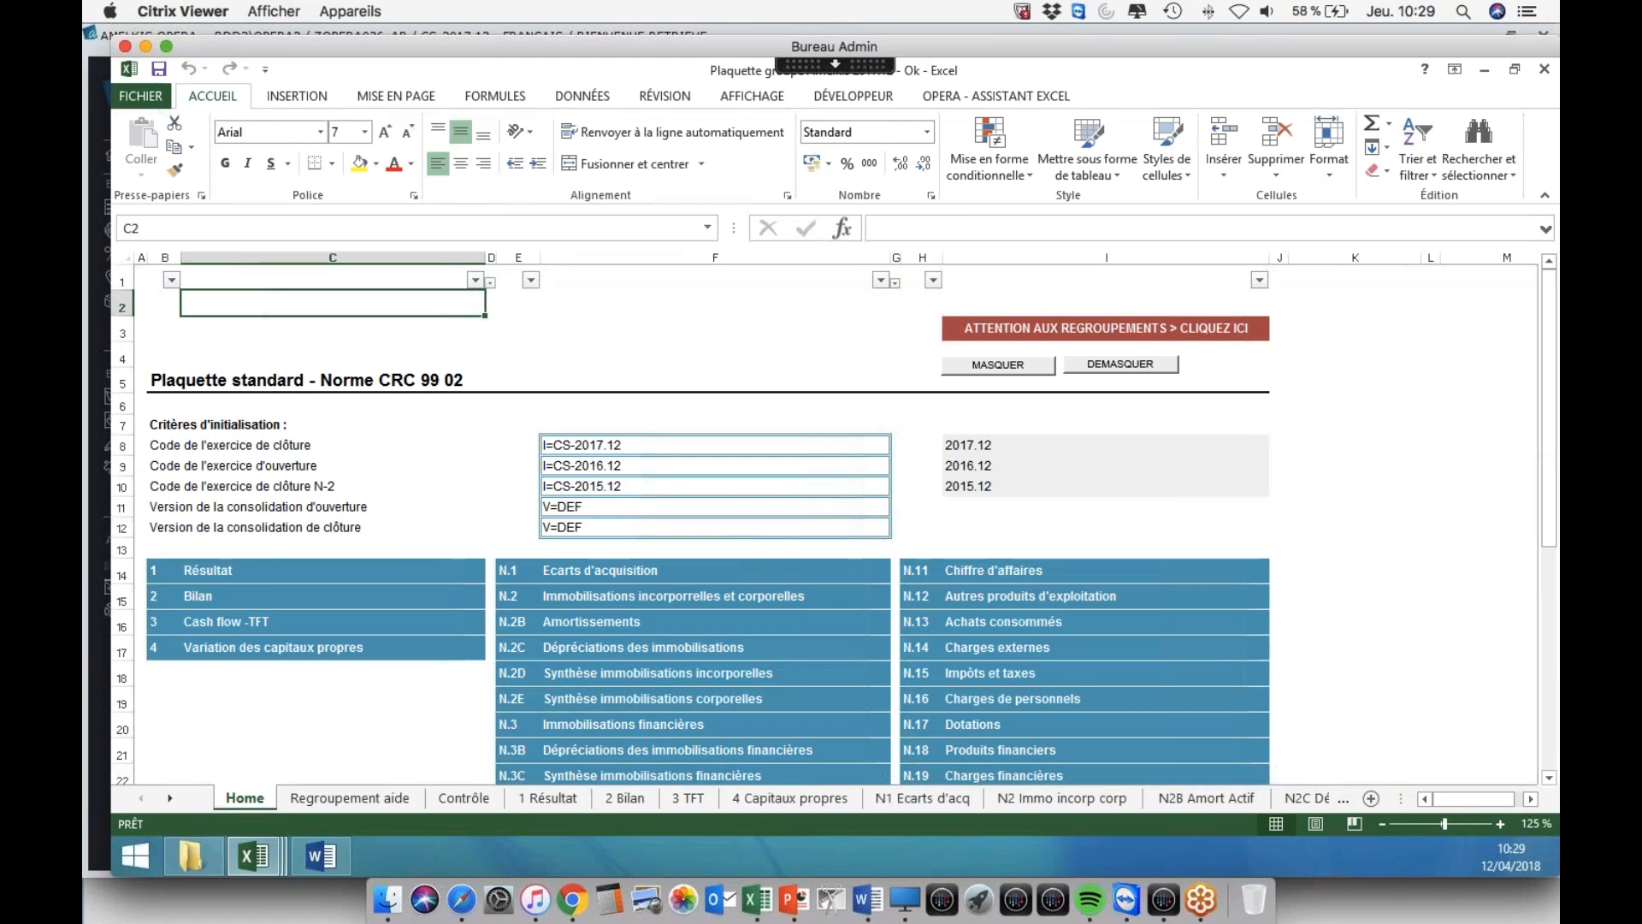
- Switch to the Amelkis Opera Retrieve presentation in PowerPoint and show slide 23 about the Business Plan
{"action": "left_click", "coordinate": [792, 911]}
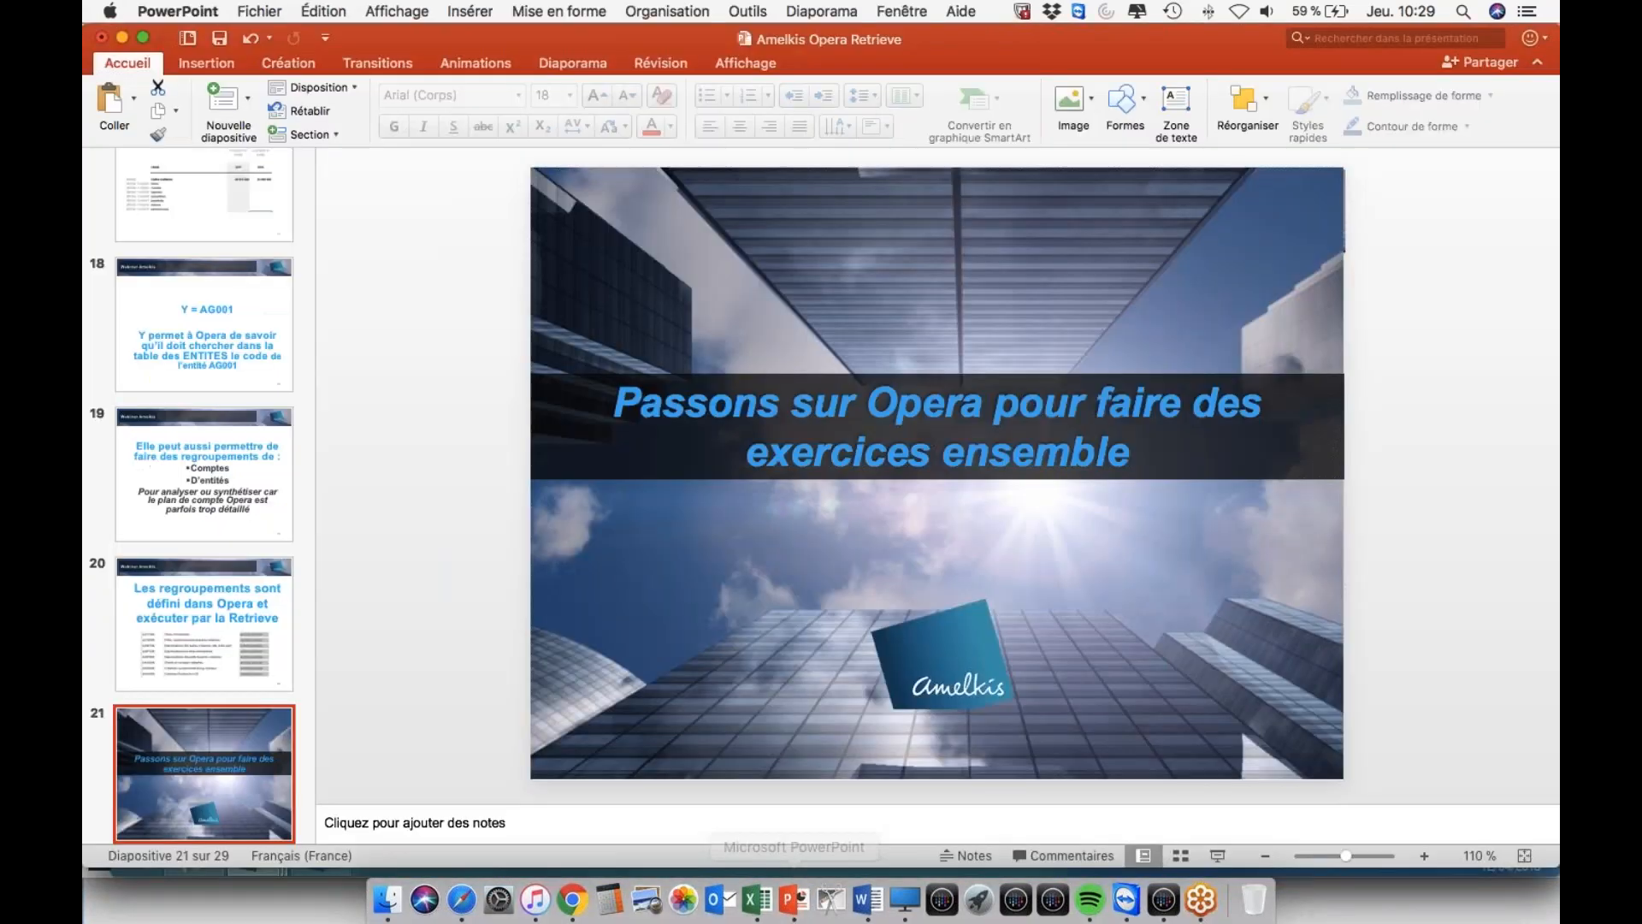
{"action": "scroll", "coordinate": [222, 624], "scroll_direction": "down", "scroll_amount": 5}
{"action": "left_click", "coordinate": [202, 697]}
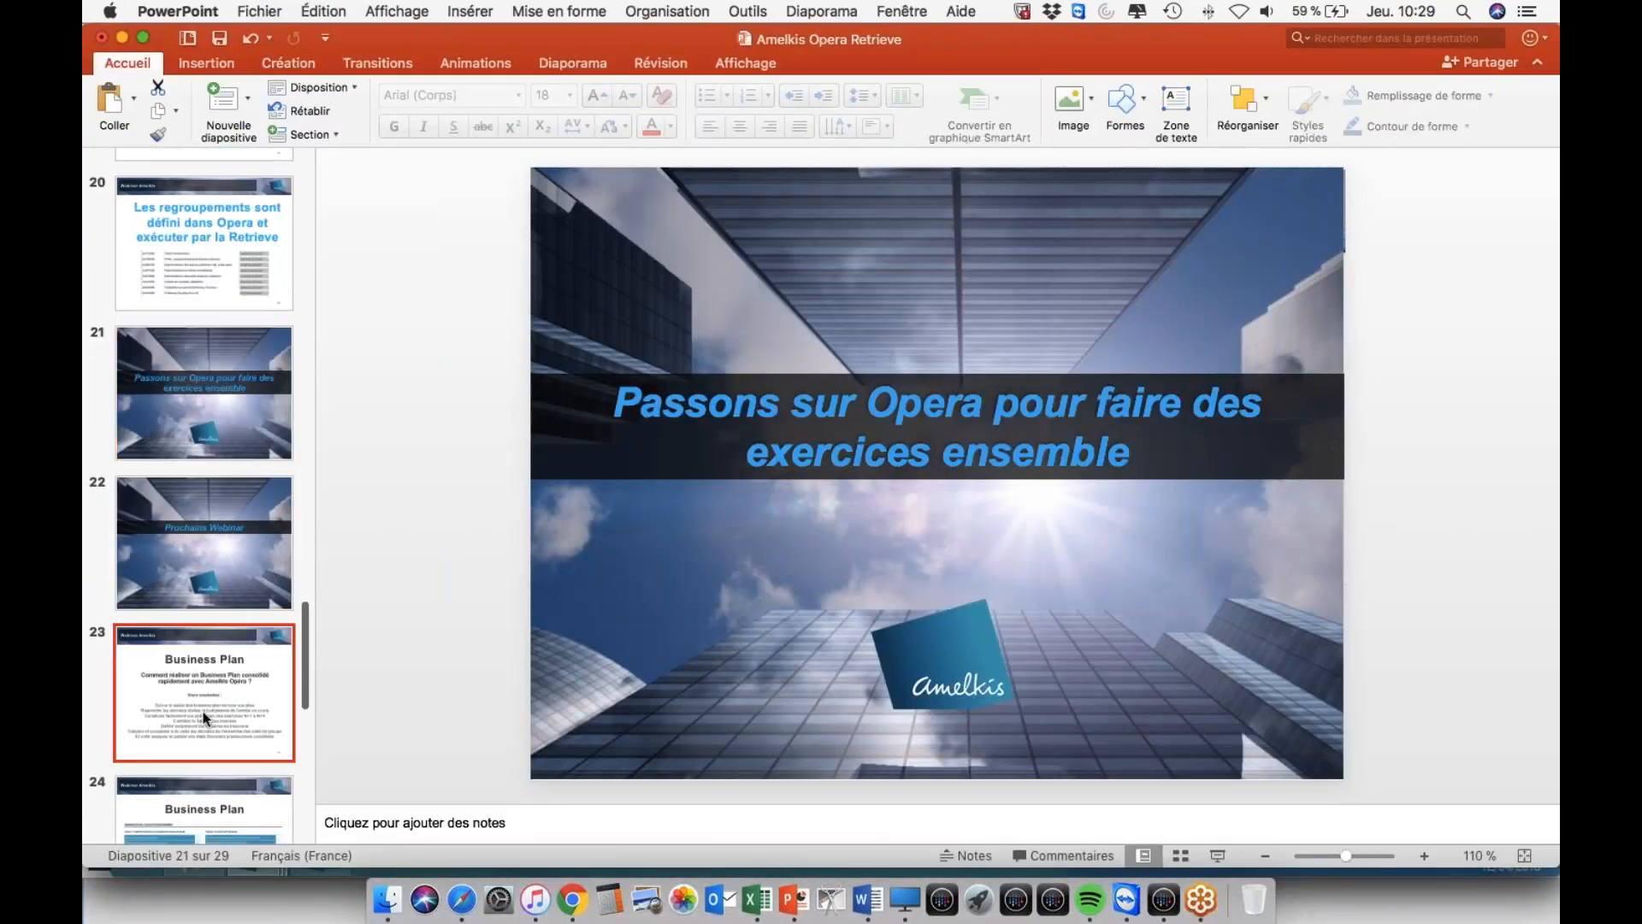
{"action": "scroll", "coordinate": [216, 520], "scroll_direction": "down", "scroll_amount": 2}
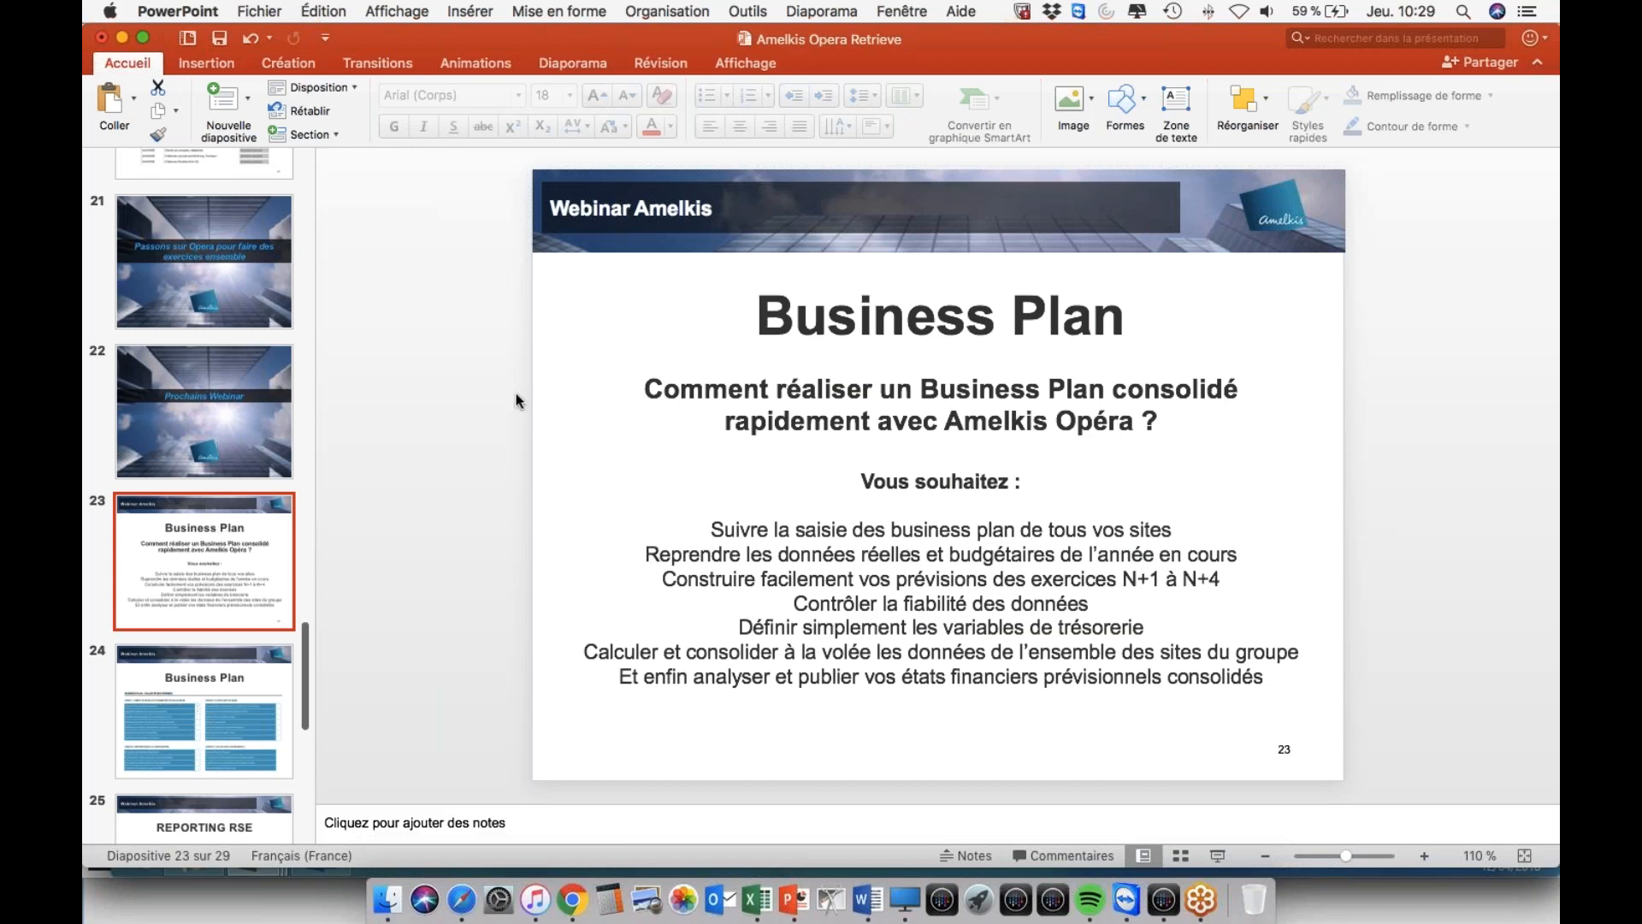